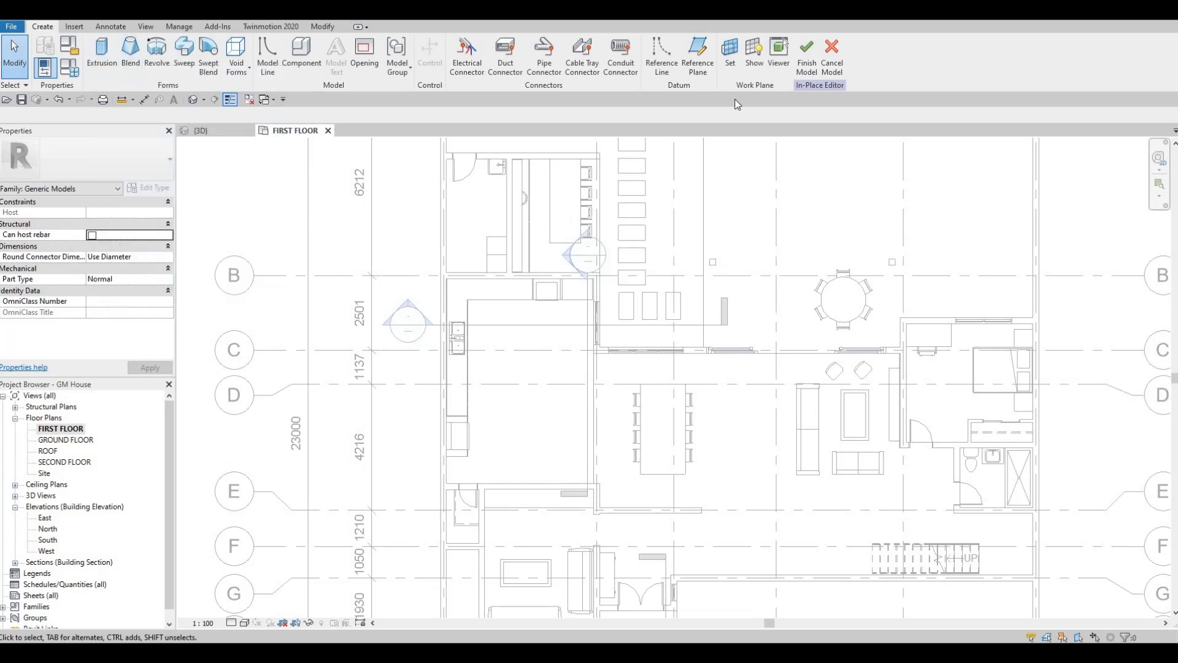
Set the work plane to Level : FIRST FLOOR and start a solid extrusion with an extrusion end of 900 mm.
click(730, 55)
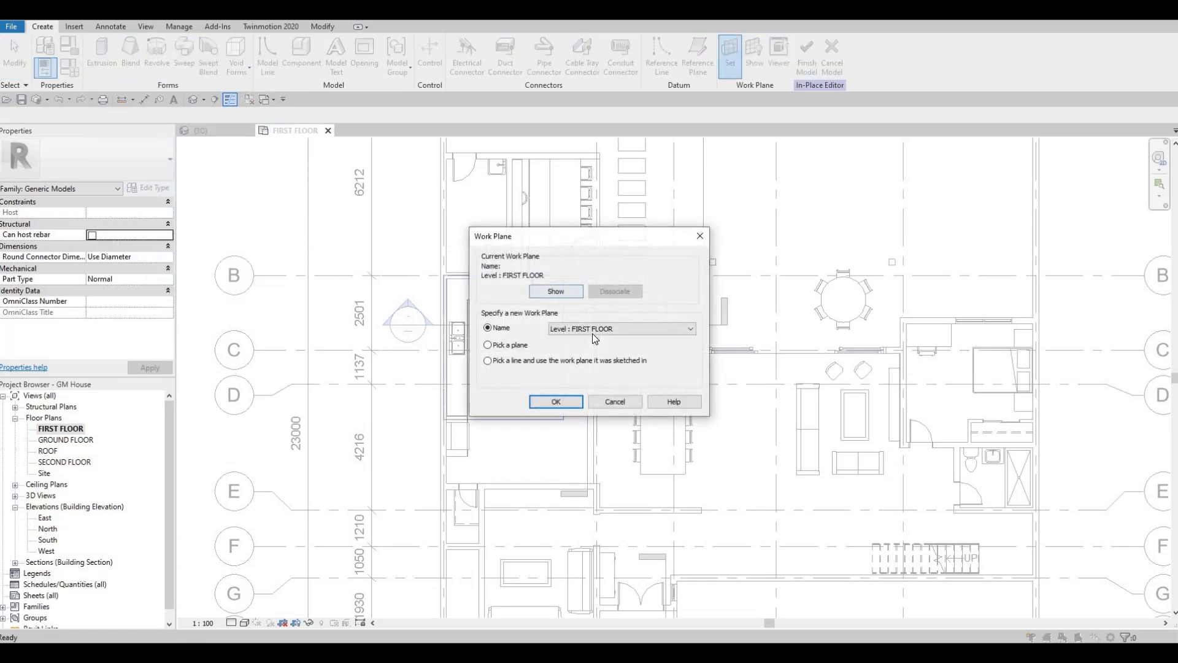
key(Return)
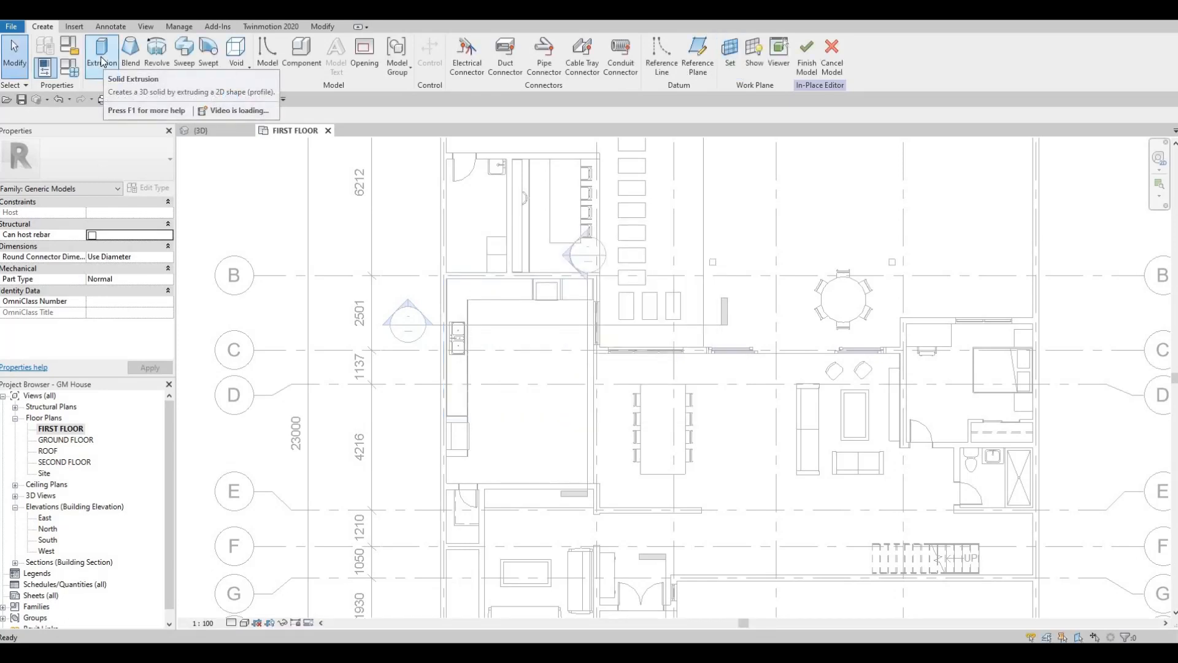
click(102, 61)
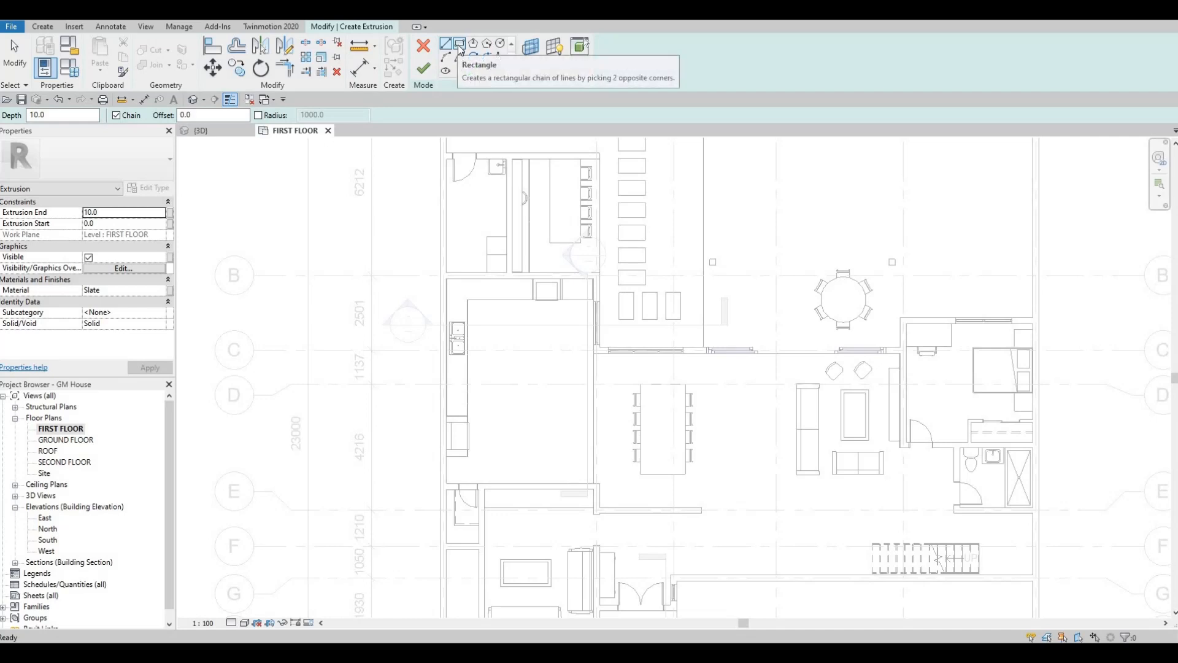
click(114, 211)
text(900)
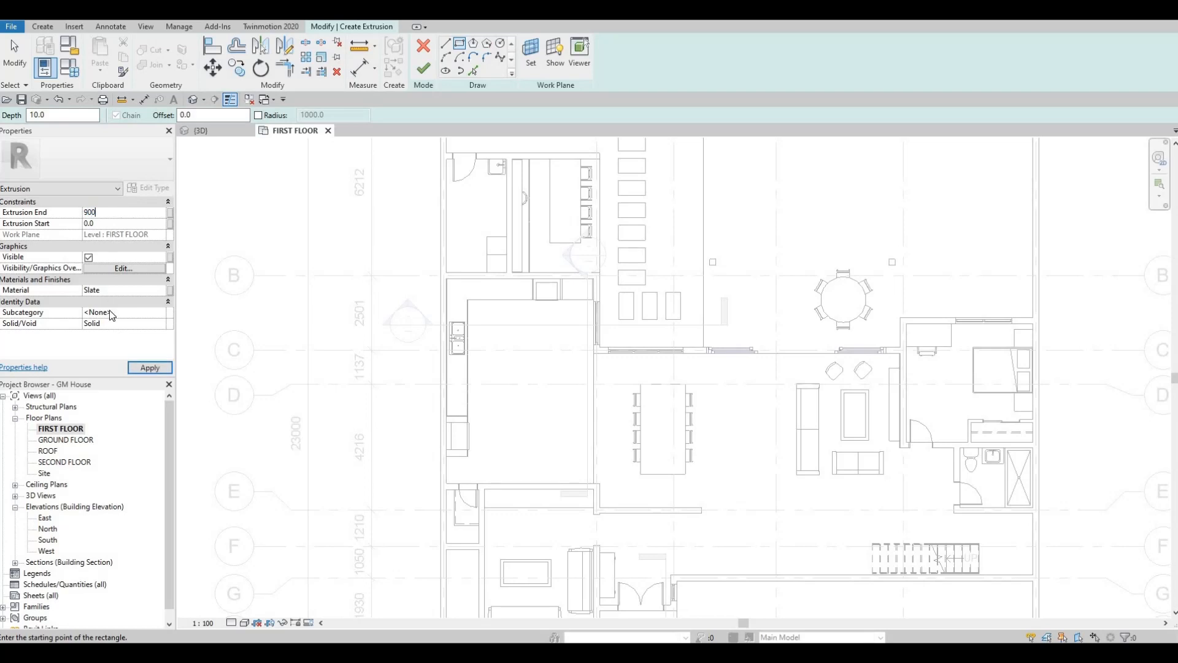
Add Glulam 32c from the AEC wood materials to the project and assign it to the extrusion.
click(159, 292)
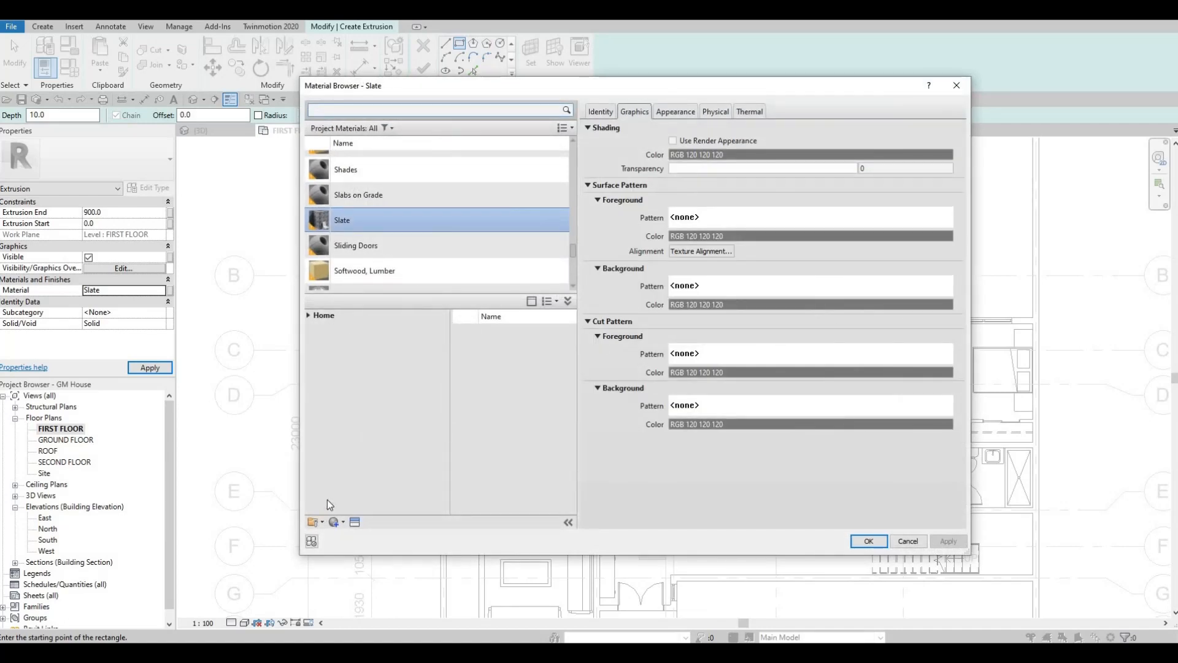
click(308, 315)
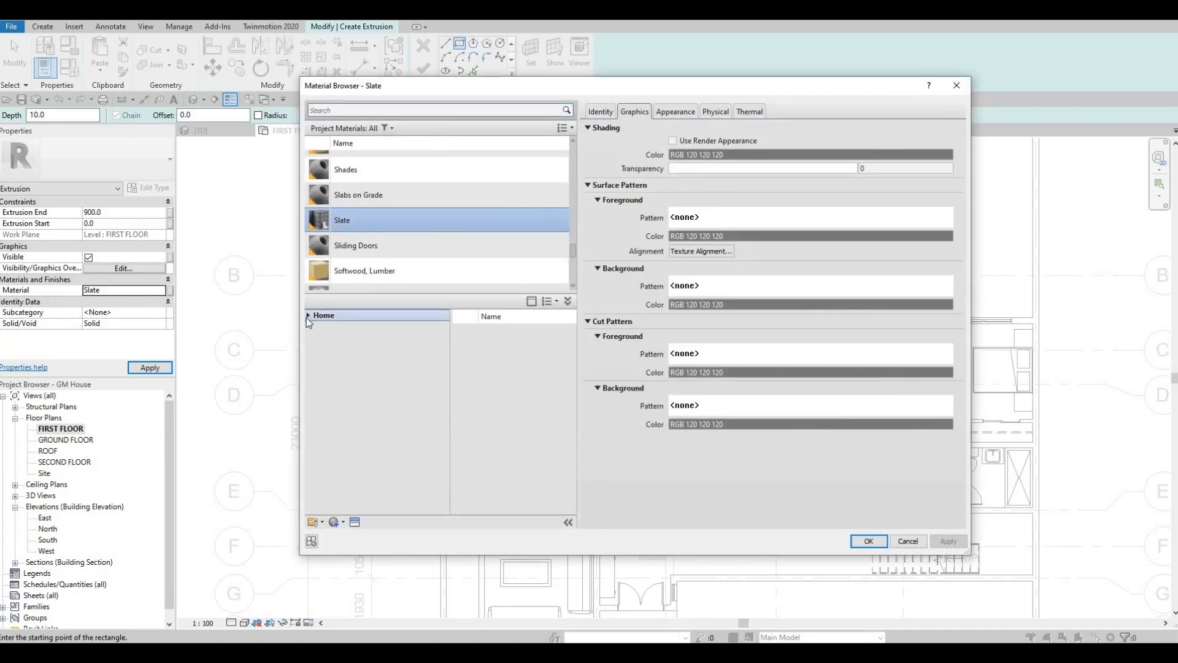
click(308, 315)
click(314, 338)
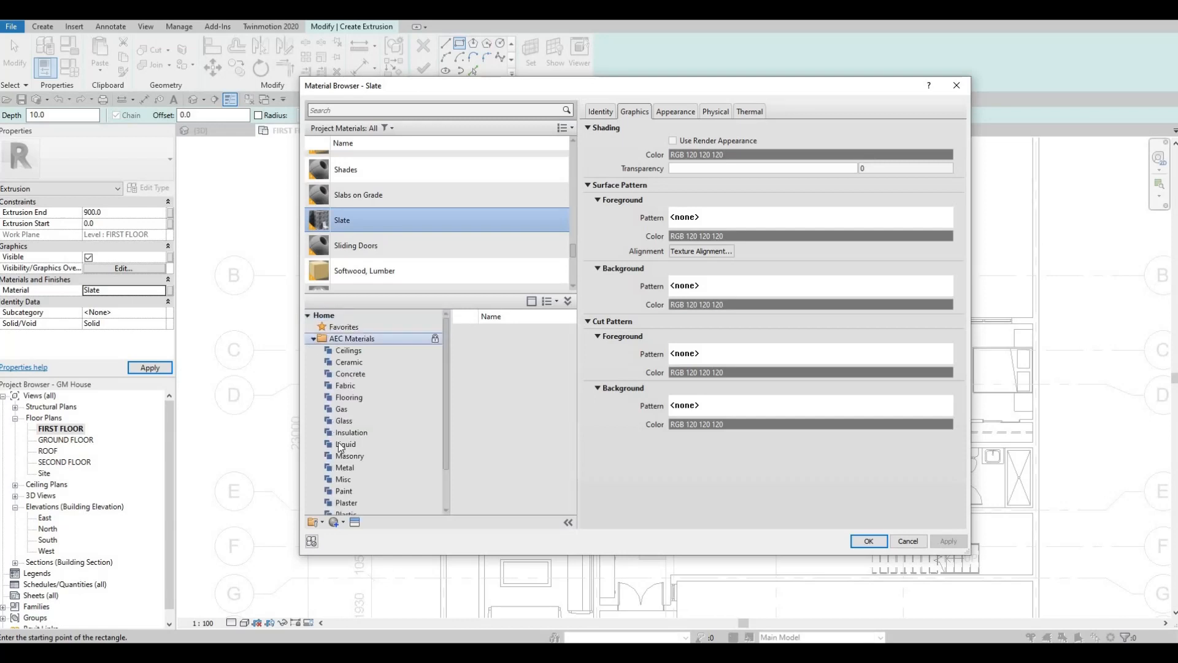
scroll(349, 488, down, 2)
click(347, 501)
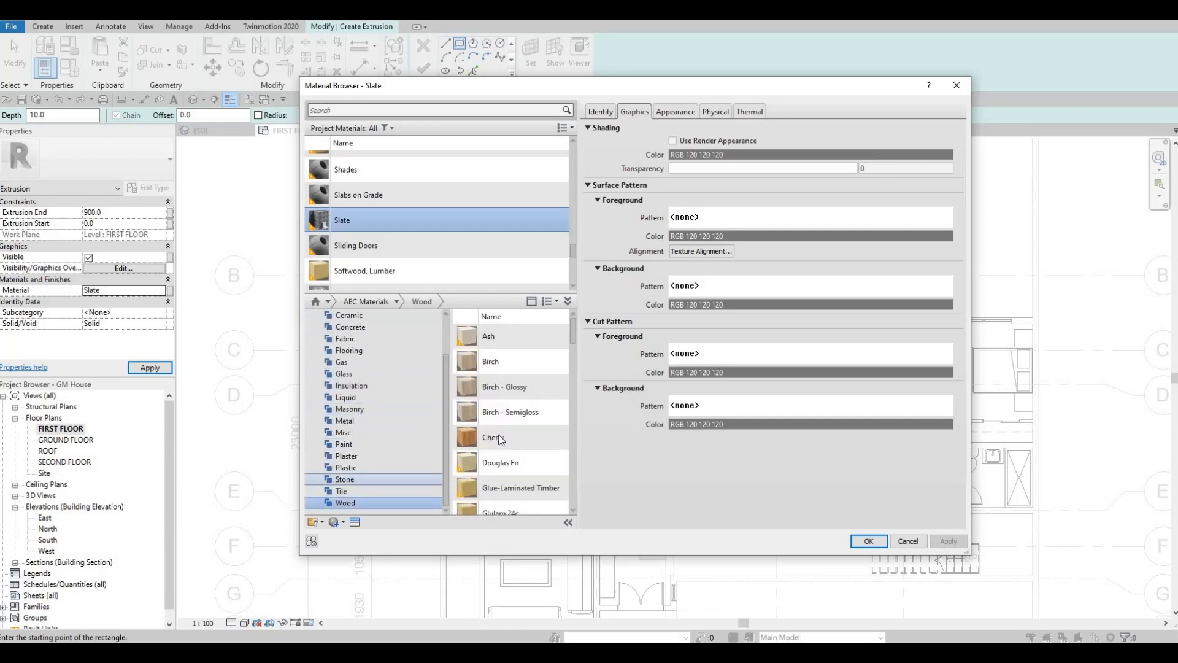
scroll(501, 439, down, 2)
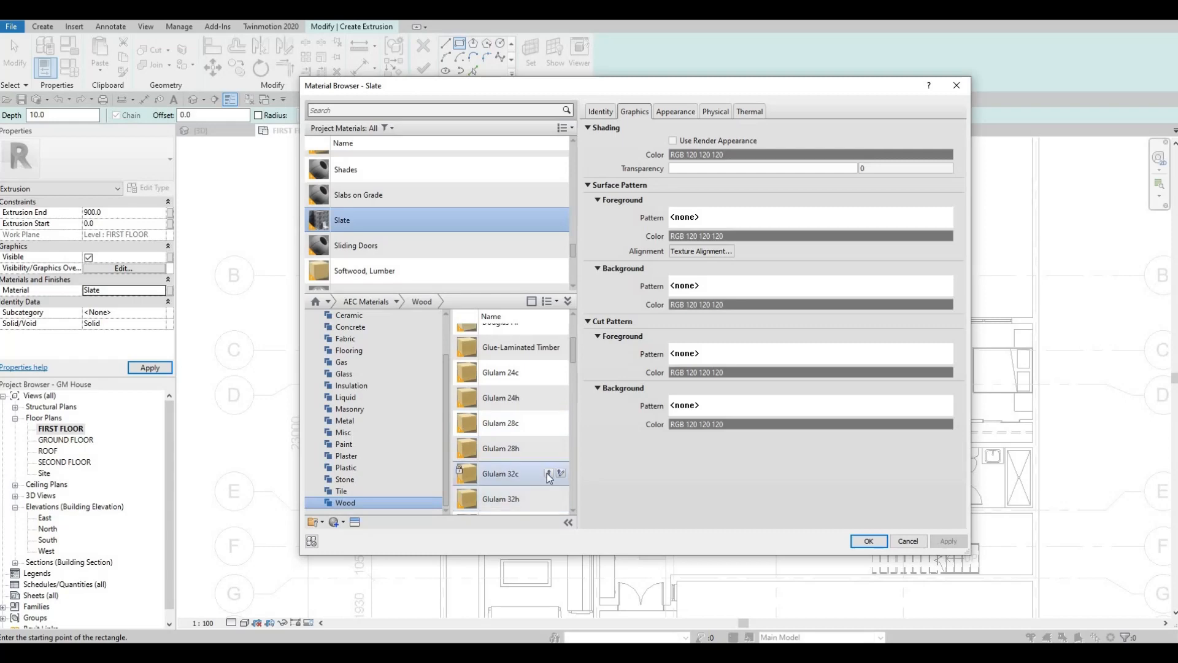
click(548, 473)
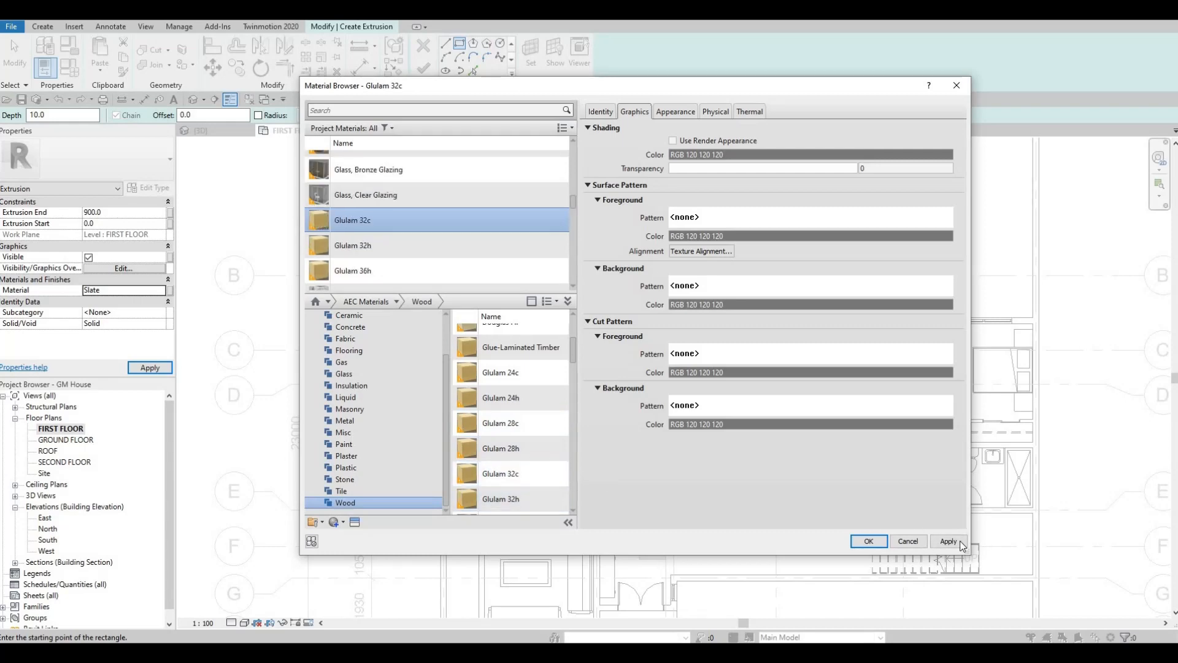
click(868, 541)
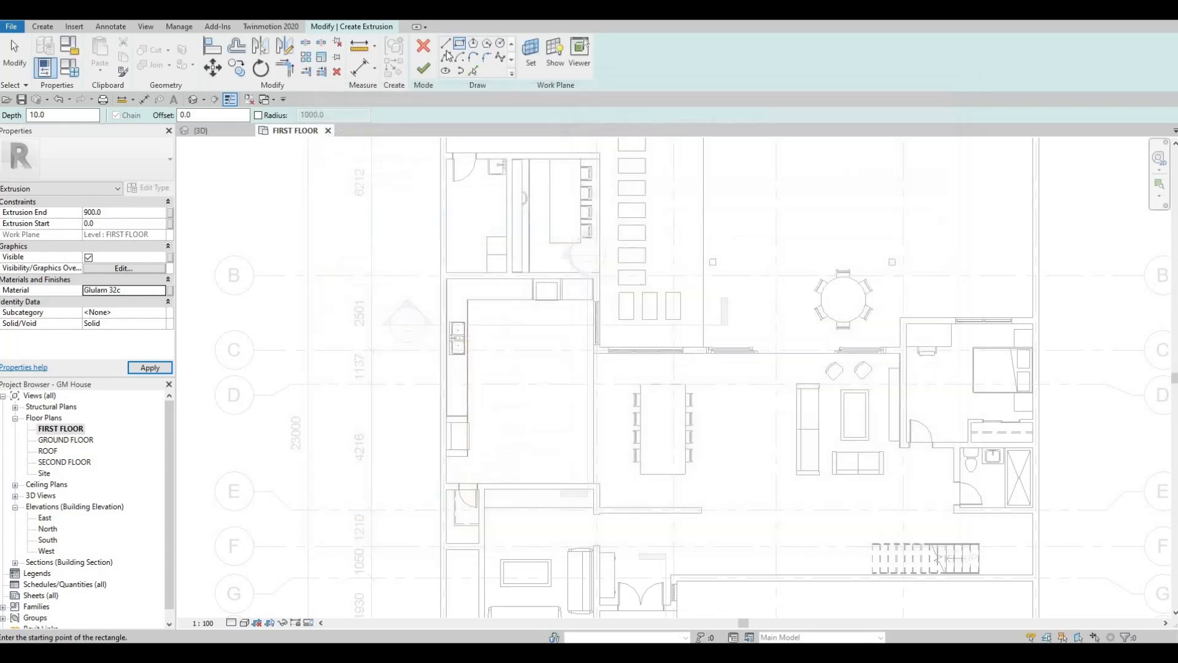
Sketch a rectangle about 1309 by 2968 mm in the middle of the kitchen floor as the island outline.
click(461, 45)
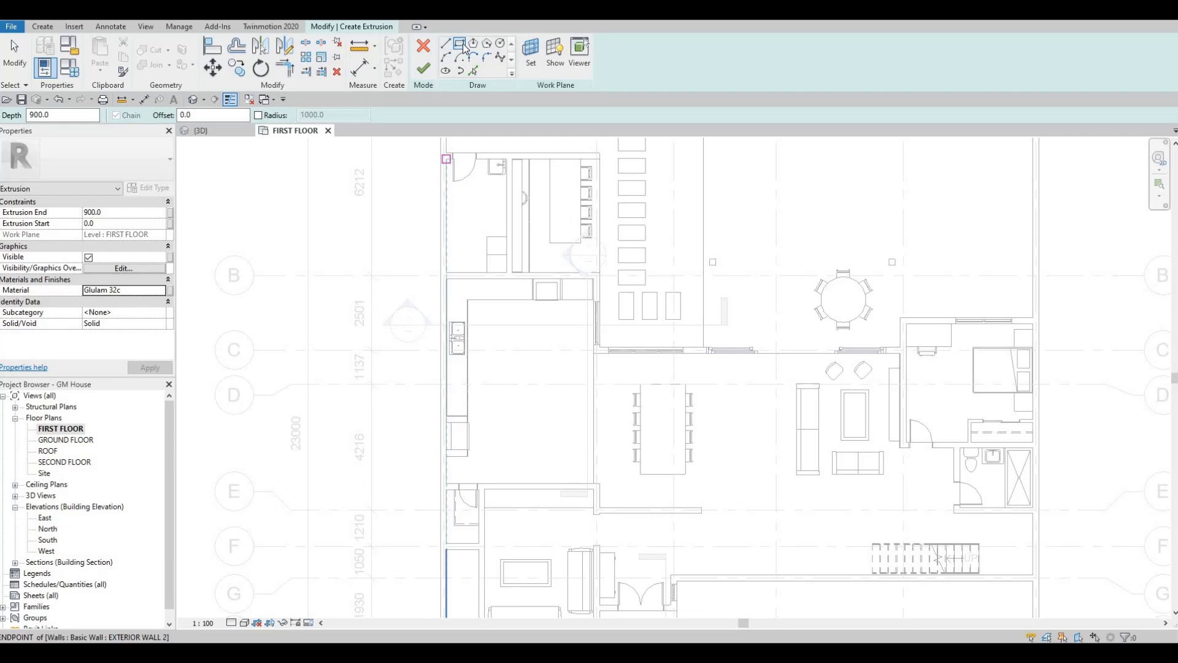
click(514, 334)
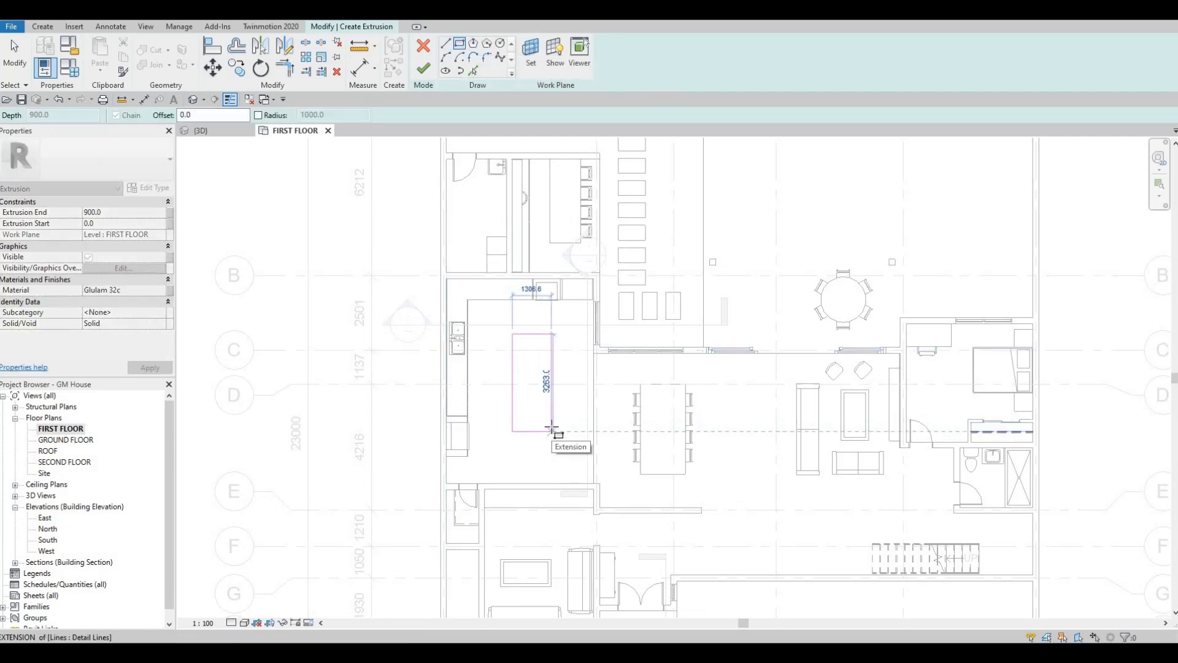
click(551, 421)
scroll(546, 364, up, 3)
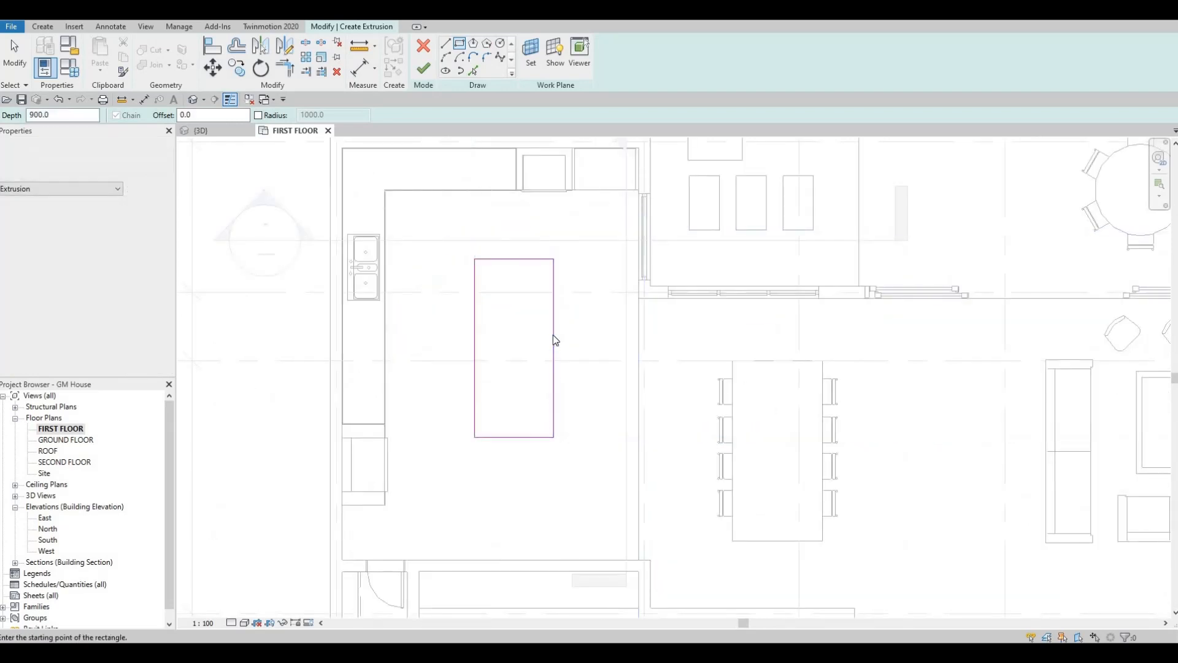
key(Escape)
Set the island rectangle's width to 1300 mm and its length to 3000 mm.
click(553, 338)
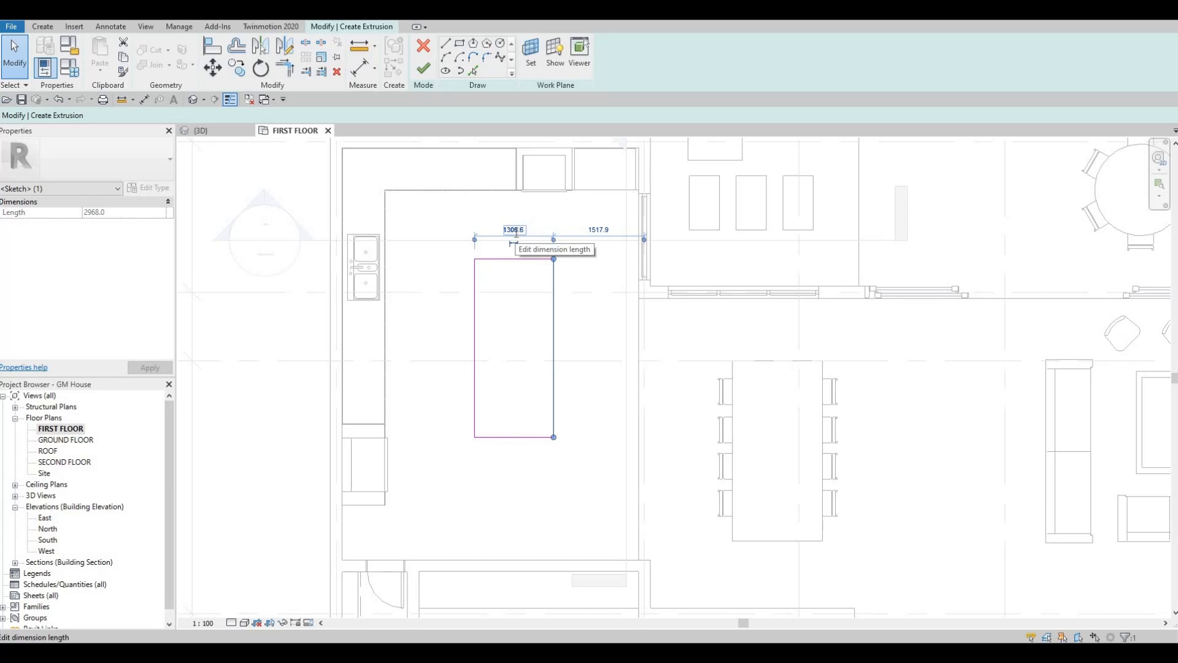
click(514, 230)
text(1300)
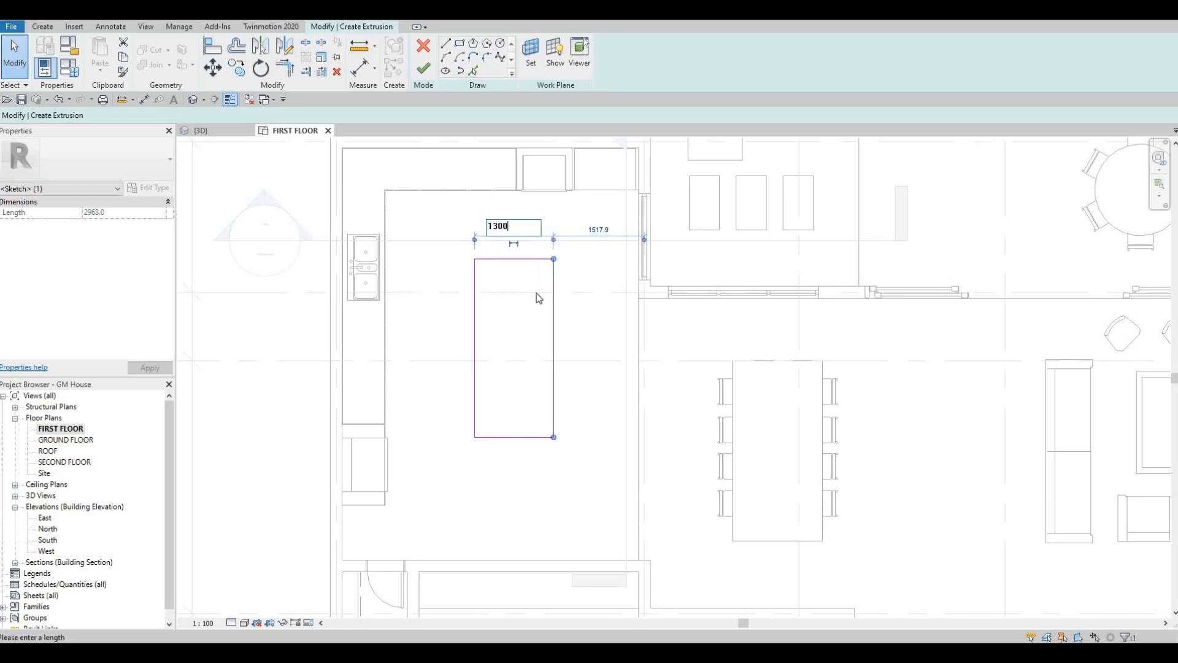
key(Return)
click(534, 442)
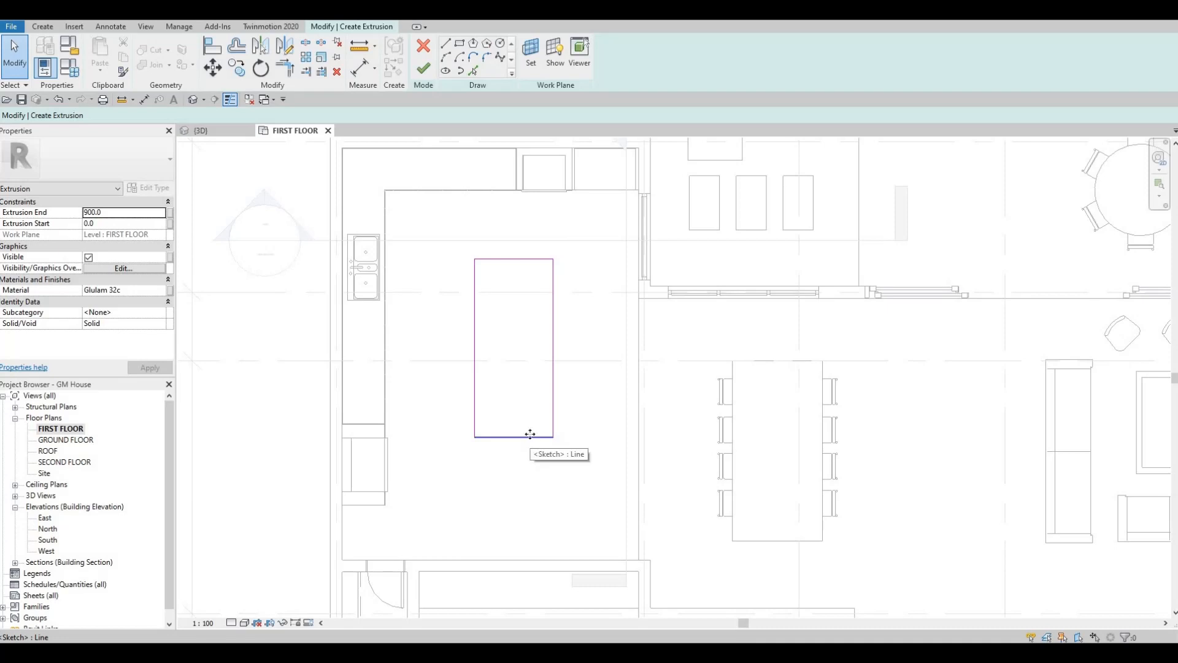
click(530, 437)
click(570, 349)
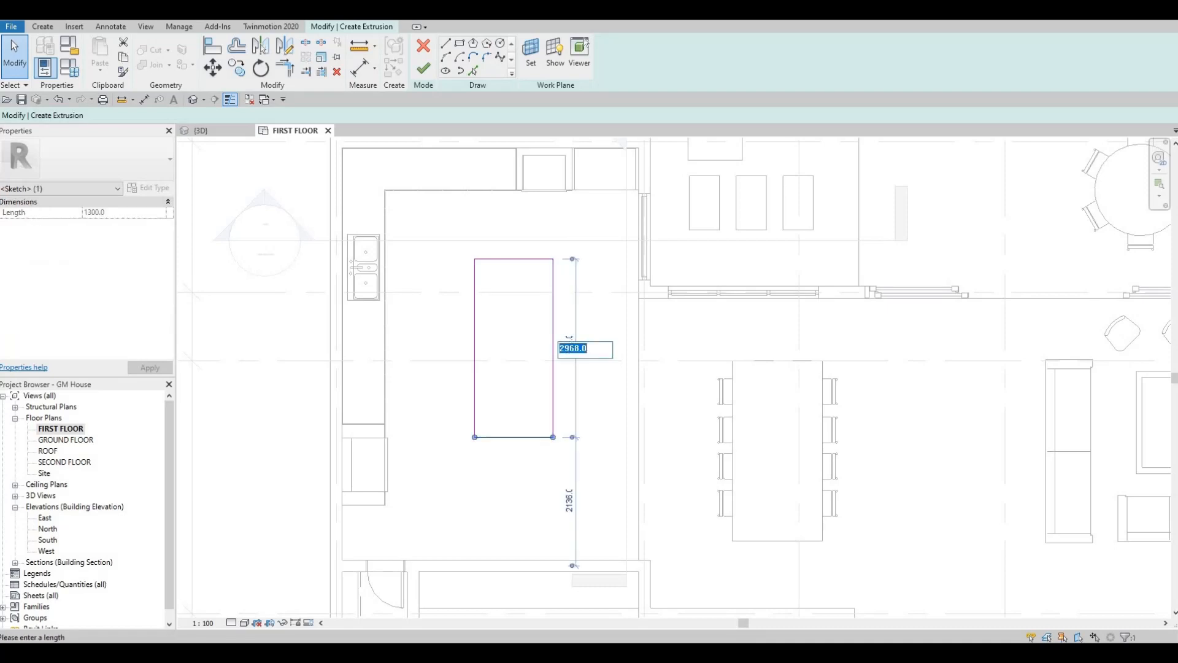
text(3000)
key(Return)
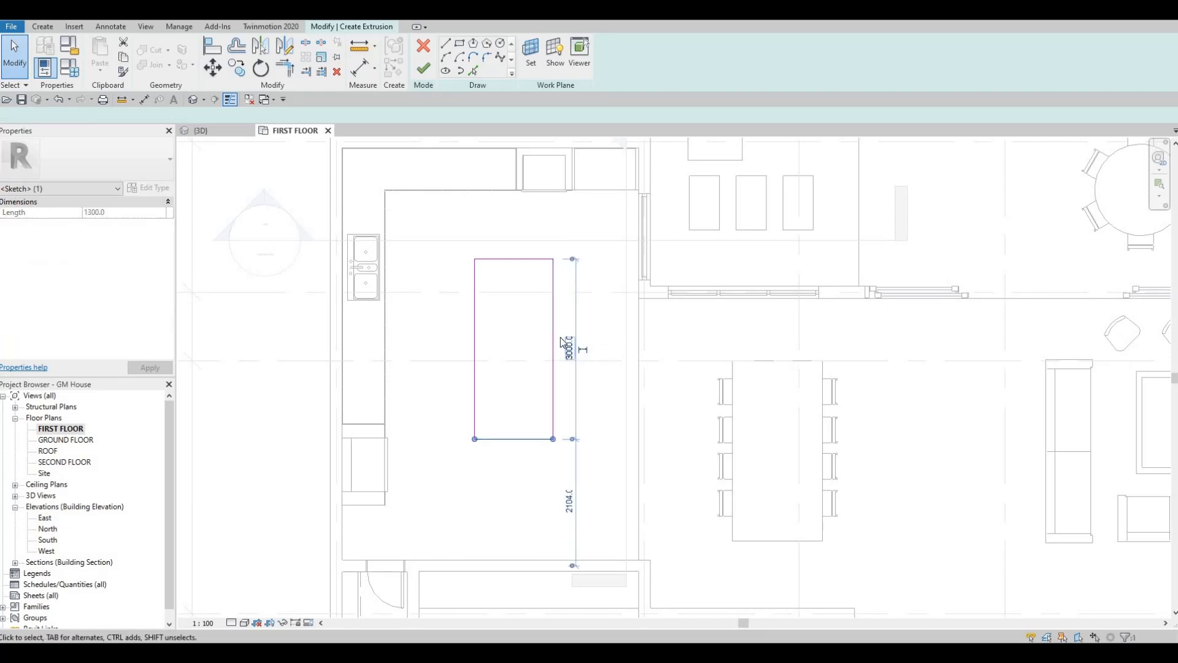
key(Escape)
Move the whole island rectangle slightly closer to the sink counter and farther from the upper counter.
key(Tab)
click(559, 338)
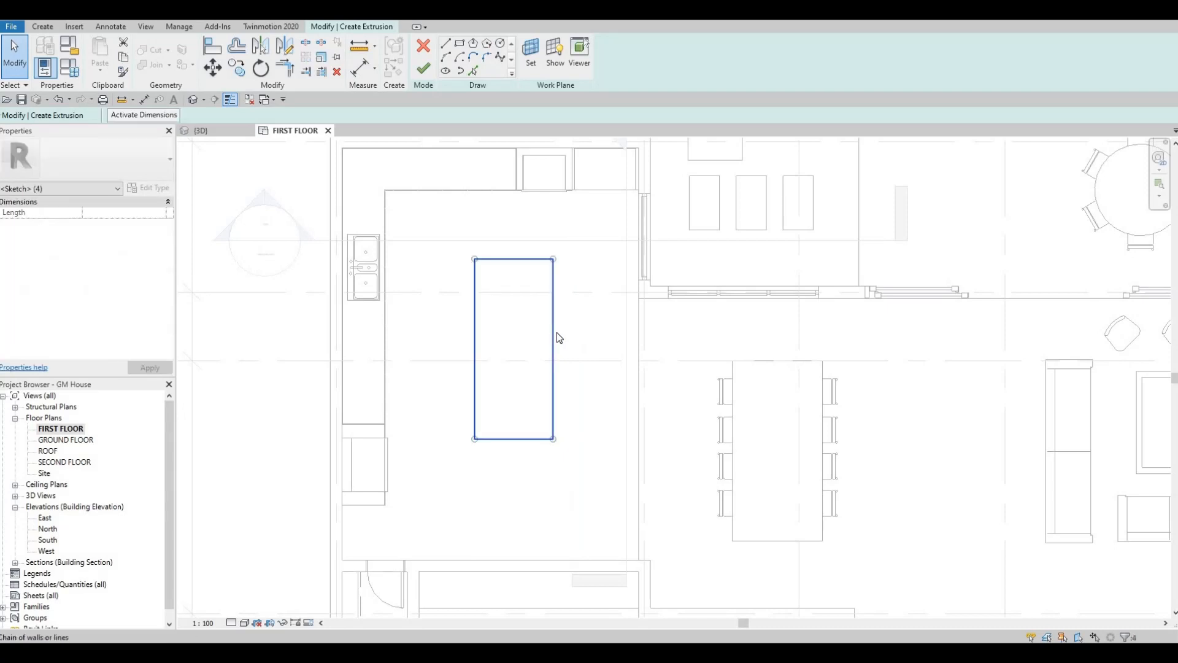
drag(554, 334, 556, 332)
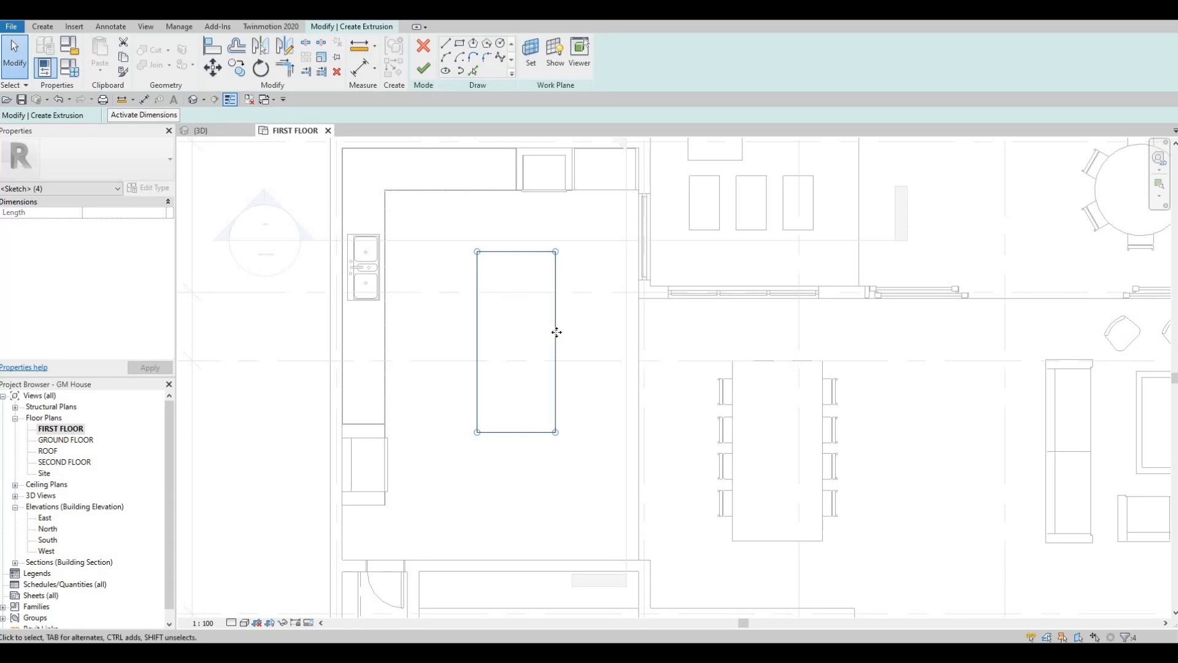
click(556, 332)
key(Down)
key(Down)
key(Down)
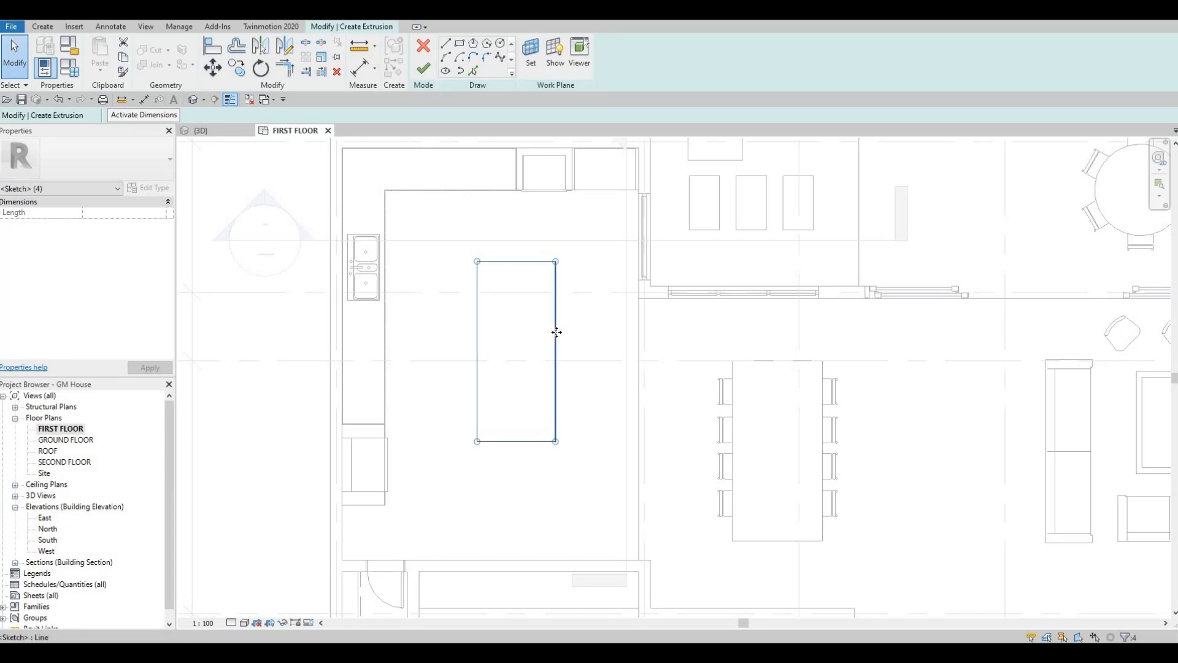
key(Down)
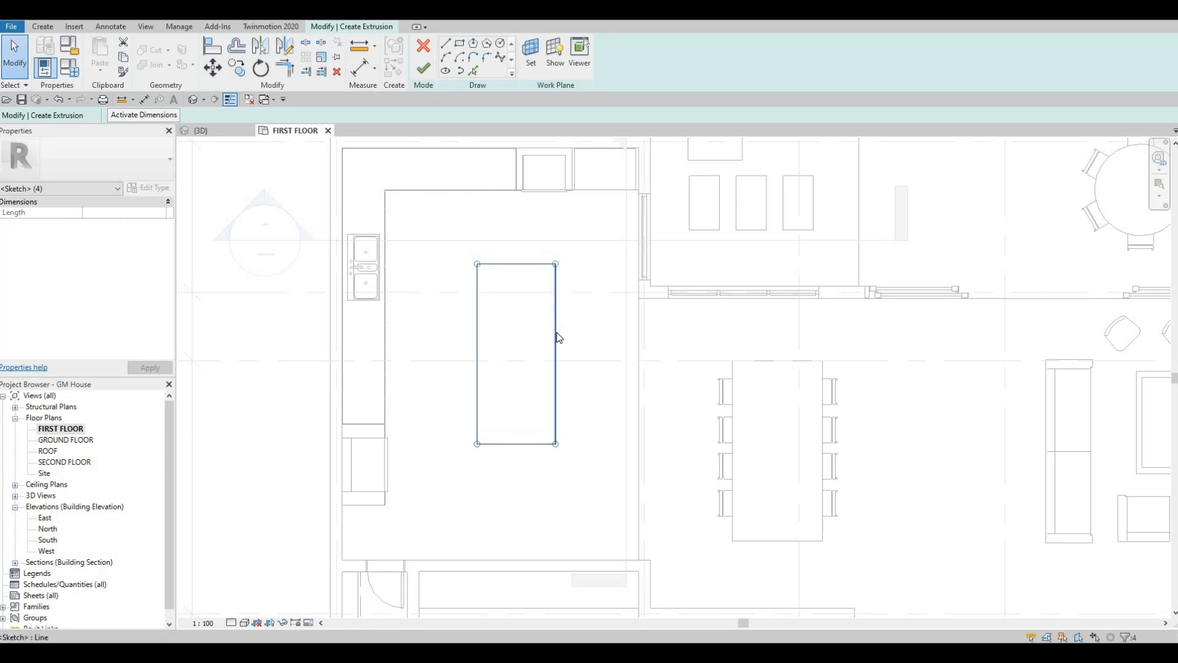
key(Left)
key(Left)
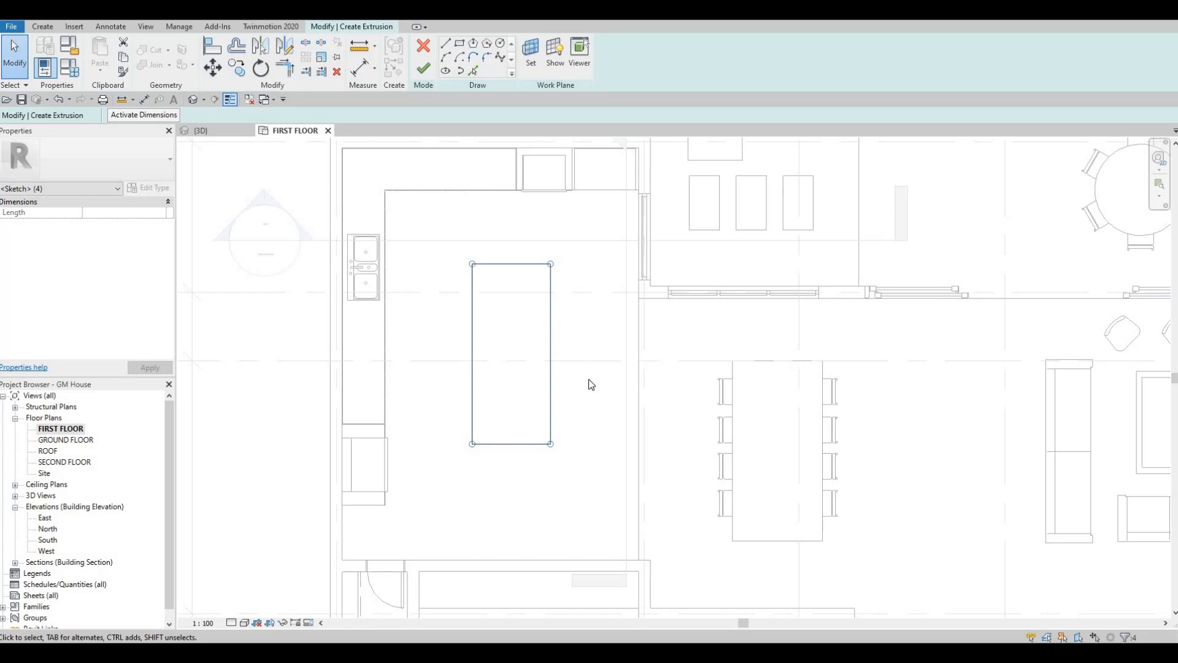
key(Down)
key(Down)
key(Left)
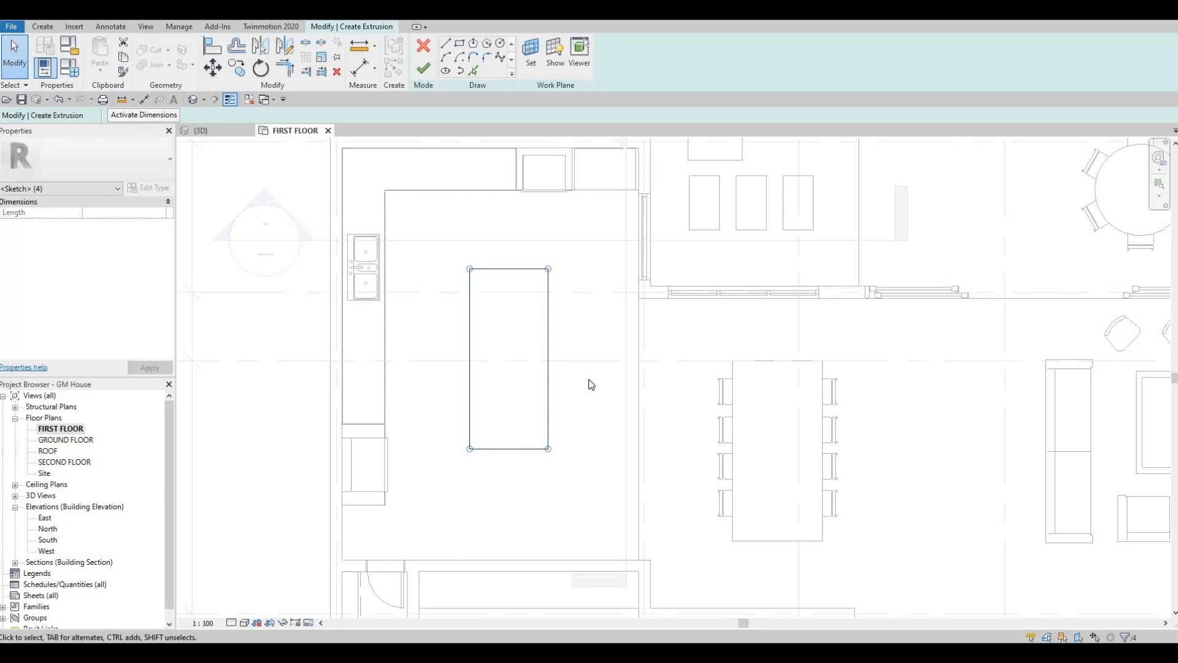
key(Left)
key(Left)
key(Left)
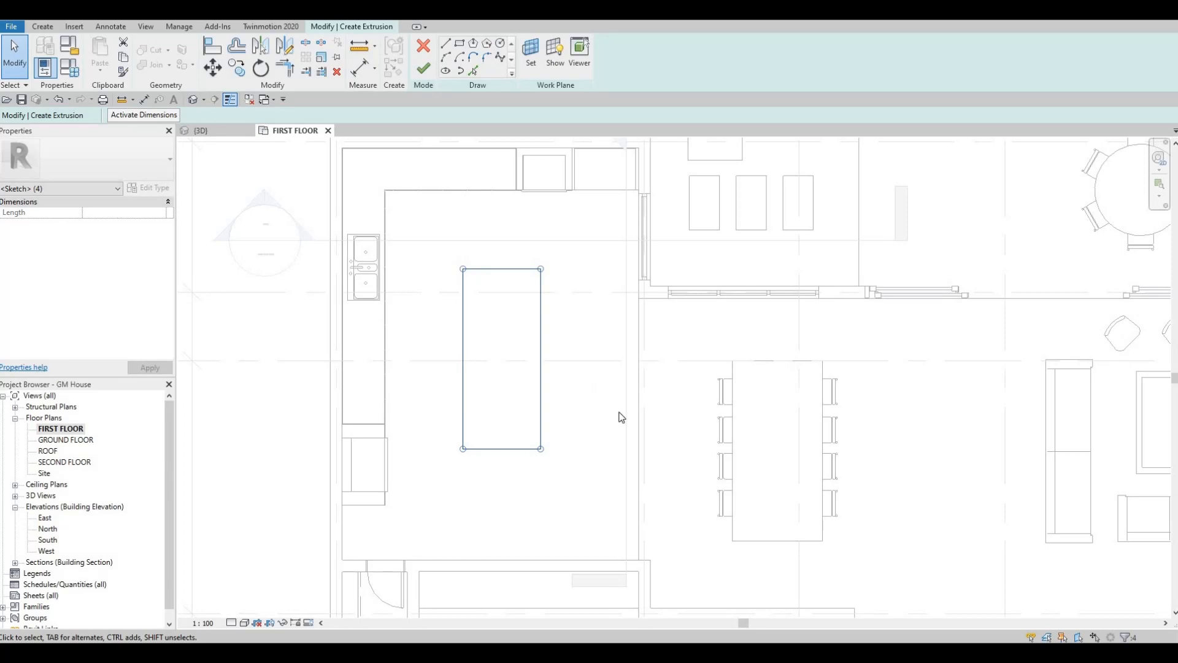
key(Escape)
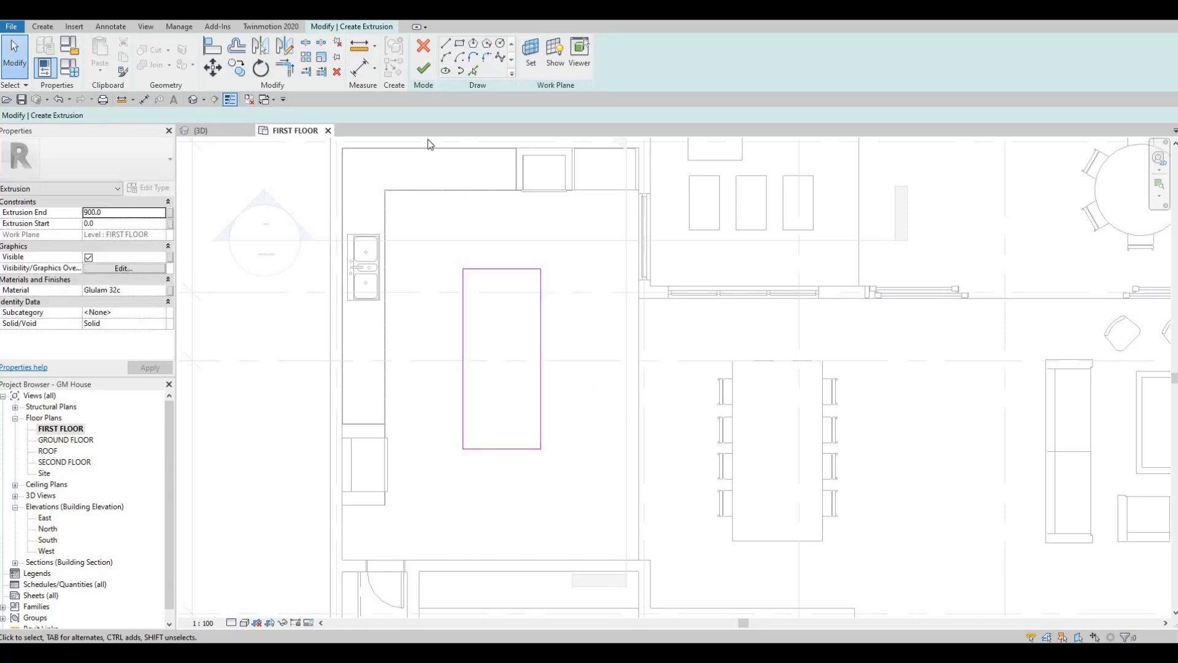
Check the clearance between the sink counter's edge and the island rectangle with a temporary aligned dimension.
click(360, 68)
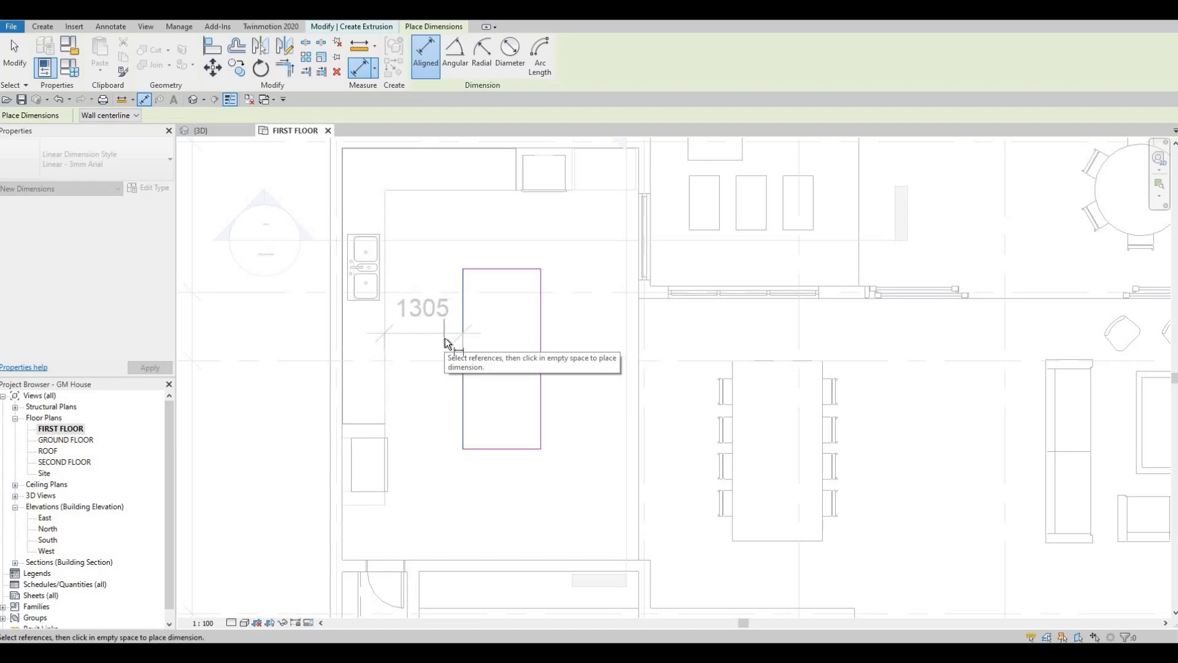
key(Escape)
key(Escape)
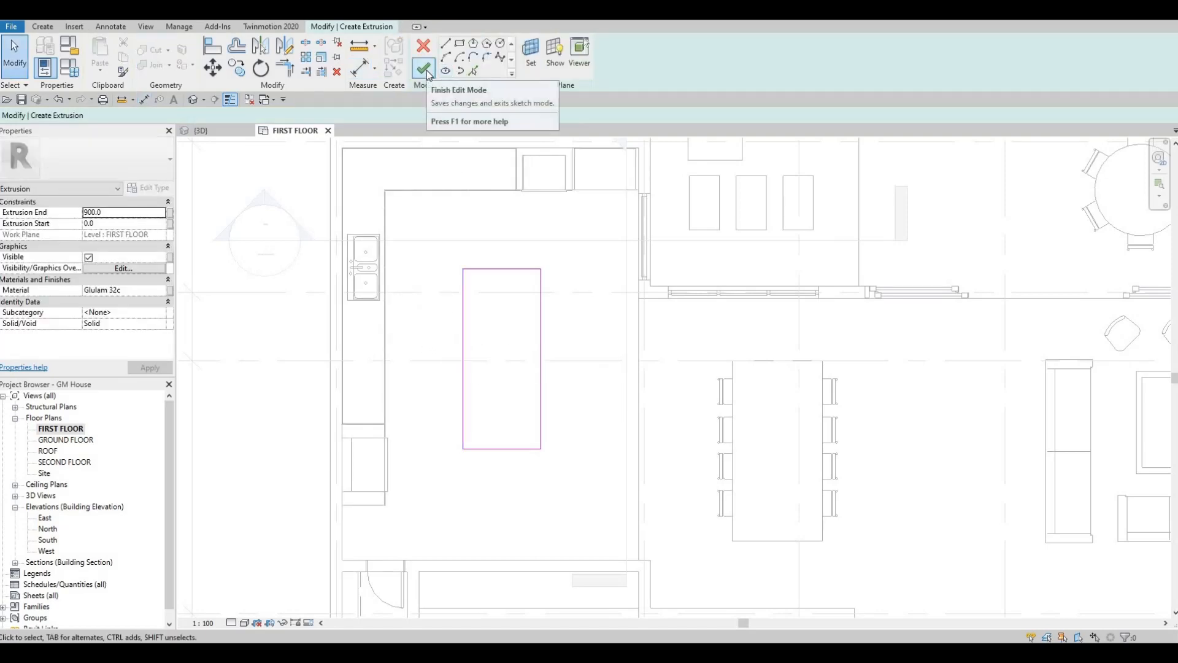
Finish the island extrusion sketch and inspect the solid from several angles in the 3D view.
click(426, 70)
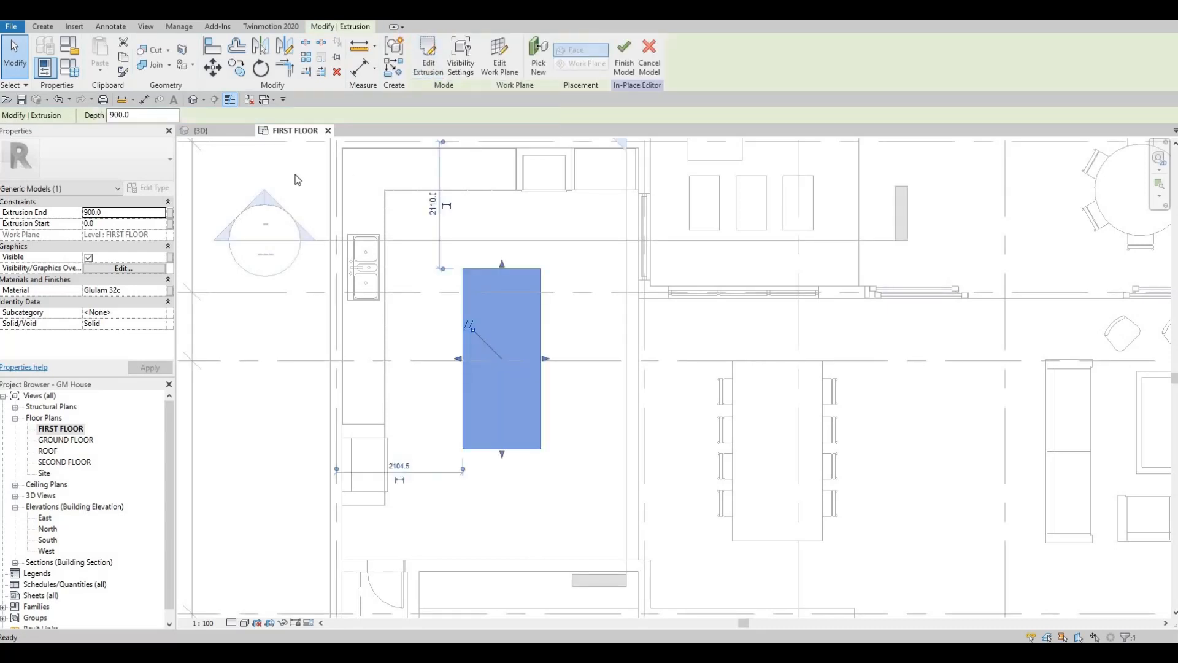
click(208, 132)
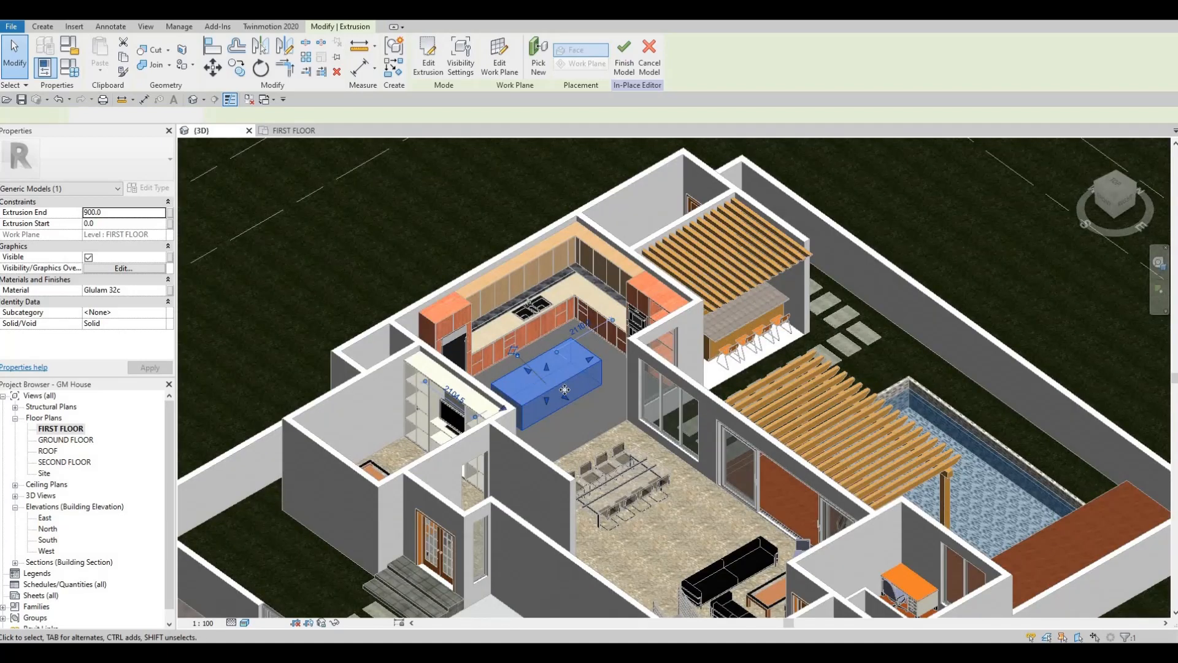
click(566, 406)
shift+middle_drag(566, 406, 620, 407)
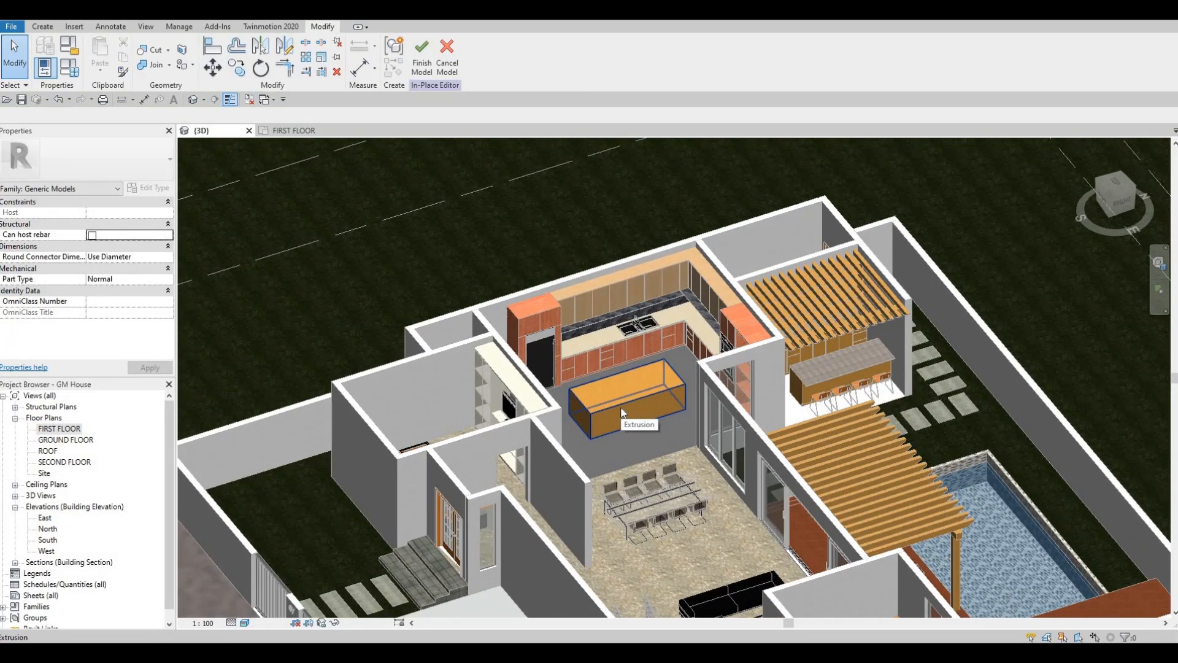
shift+middle_drag(629, 424, 628, 435)
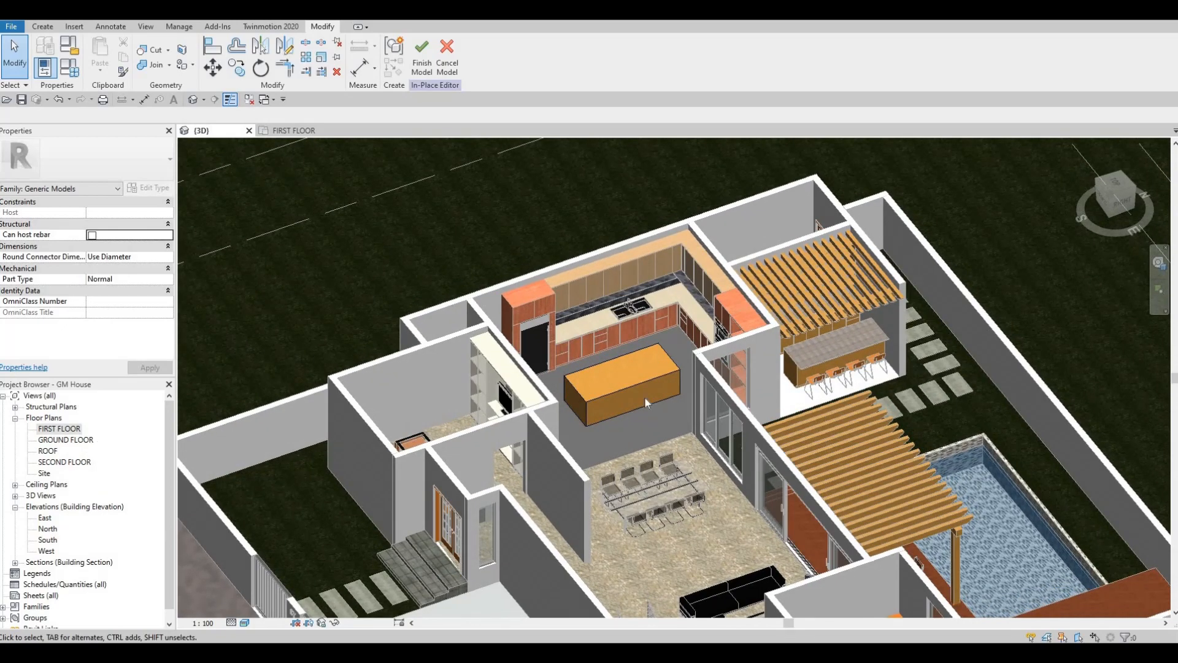
scroll(639, 396, up, 5)
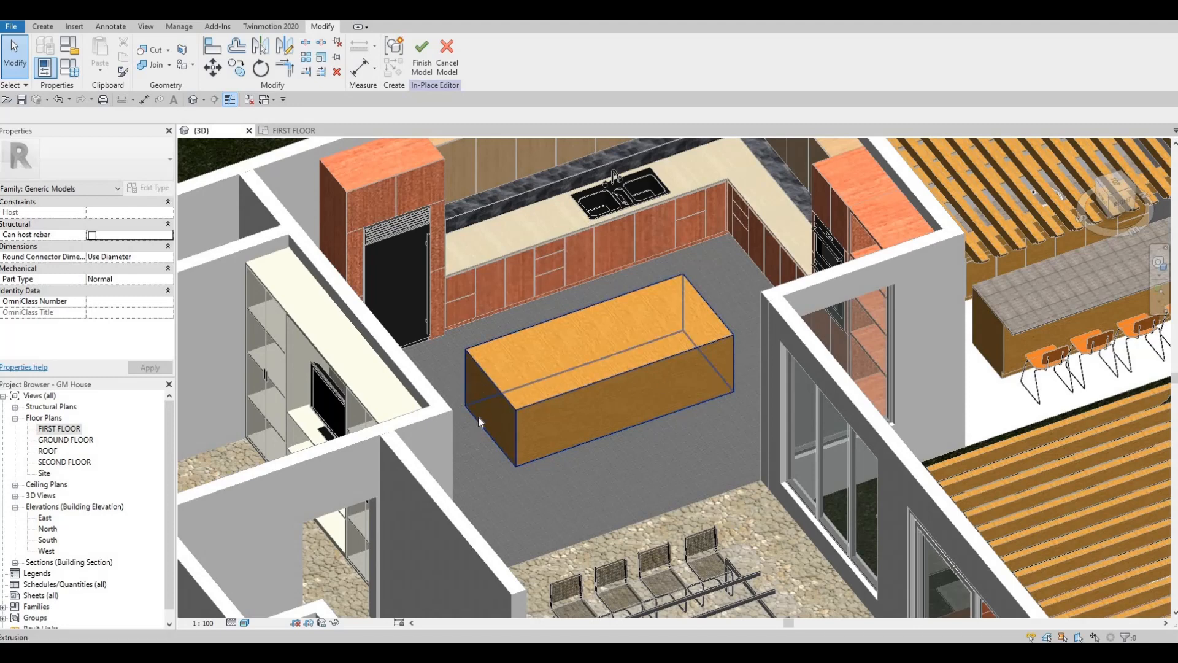
Return to the FIRST FLOOR plan and finish the in-place island model.
double_click(58, 429)
scroll(442, 389, up, 4)
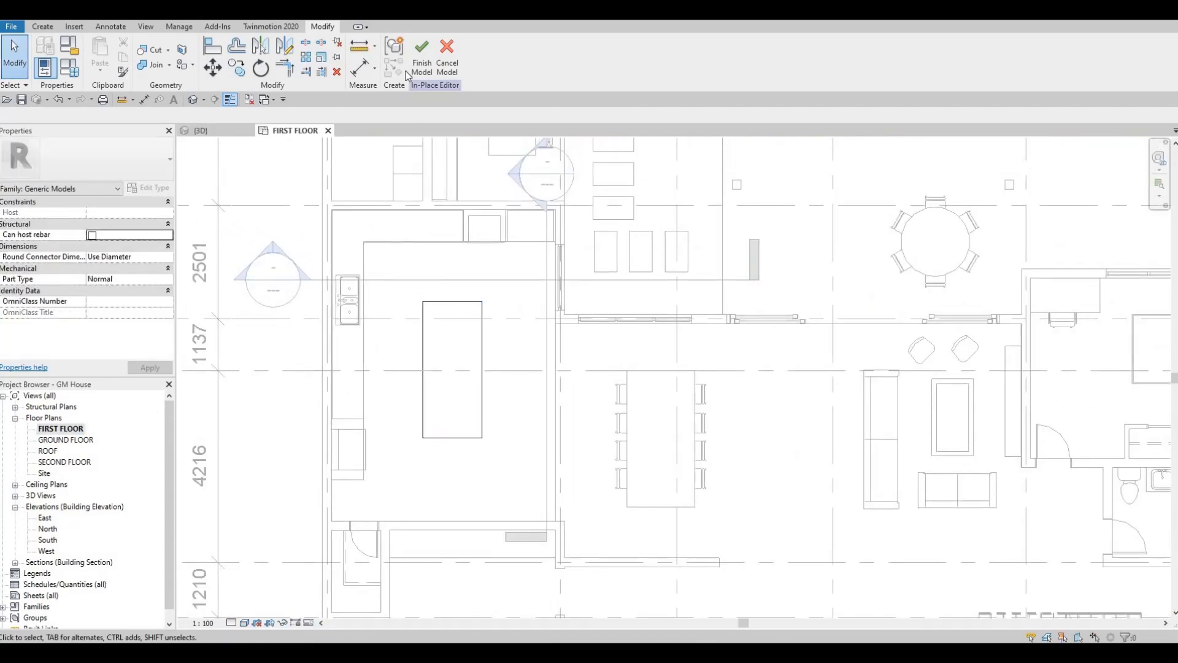
click(420, 63)
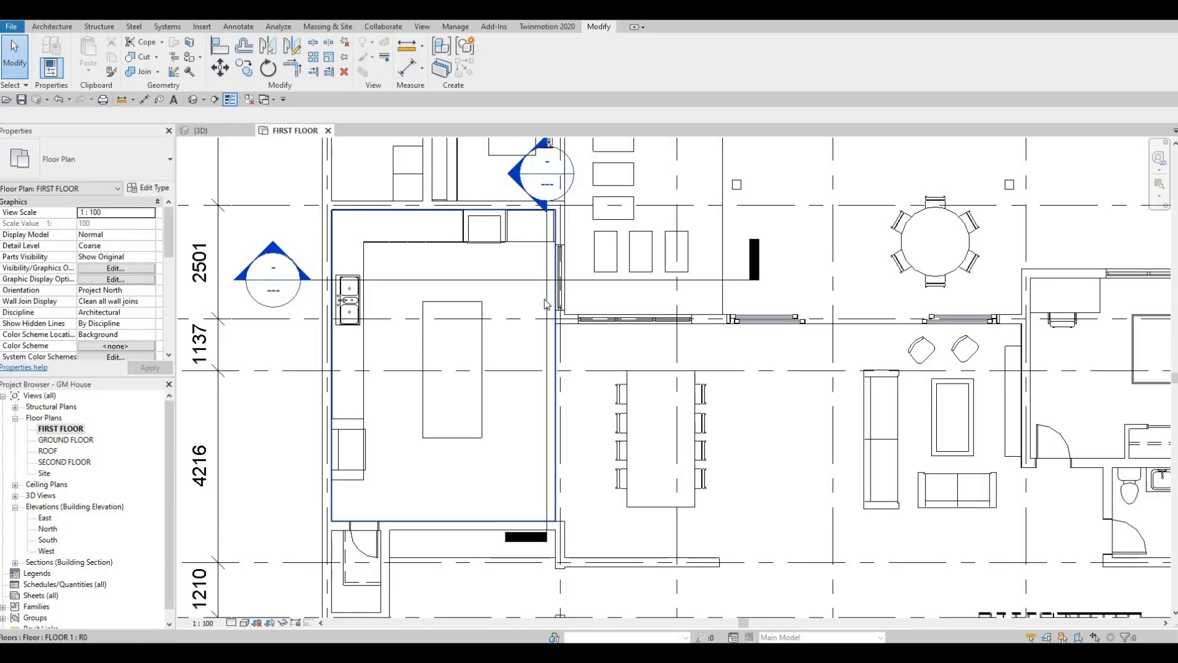
Open the Section 2 view from the section marker beside the kitchen island.
click(546, 304)
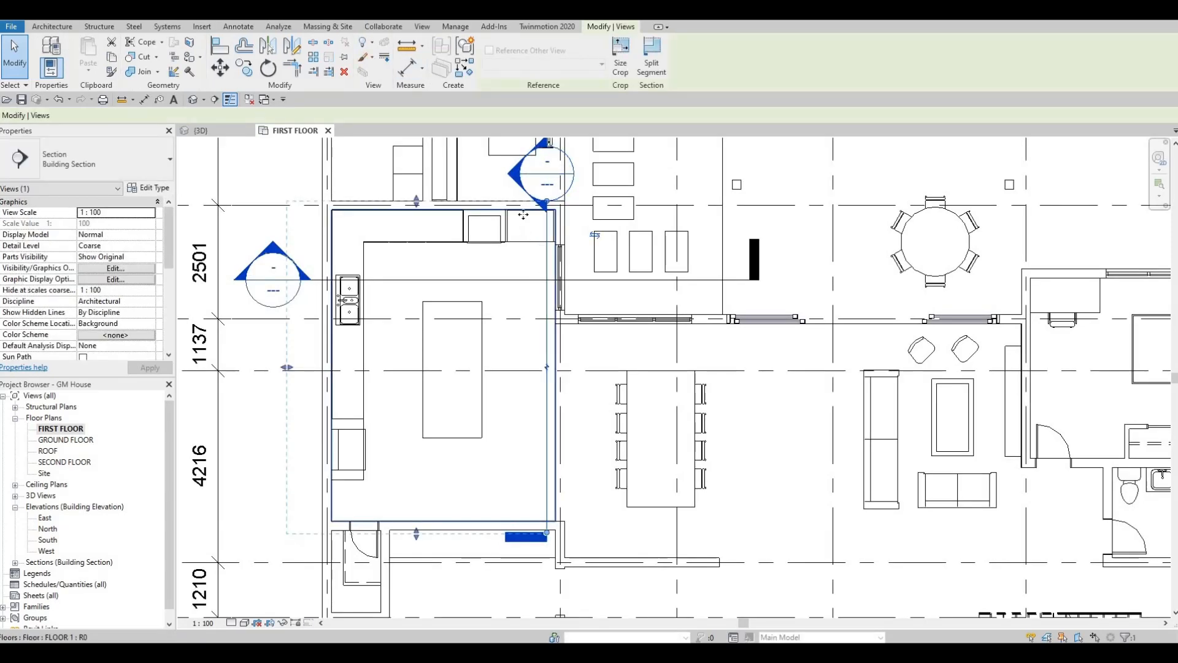
middle_drag(521, 191, 523, 209)
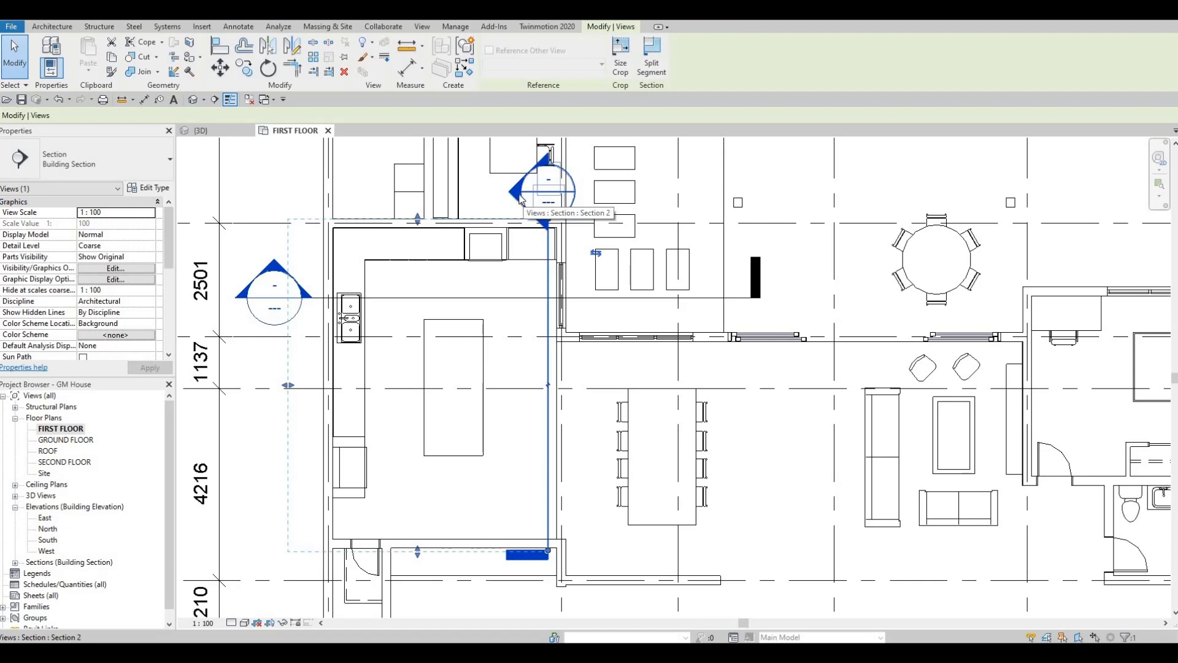
double_click(520, 198)
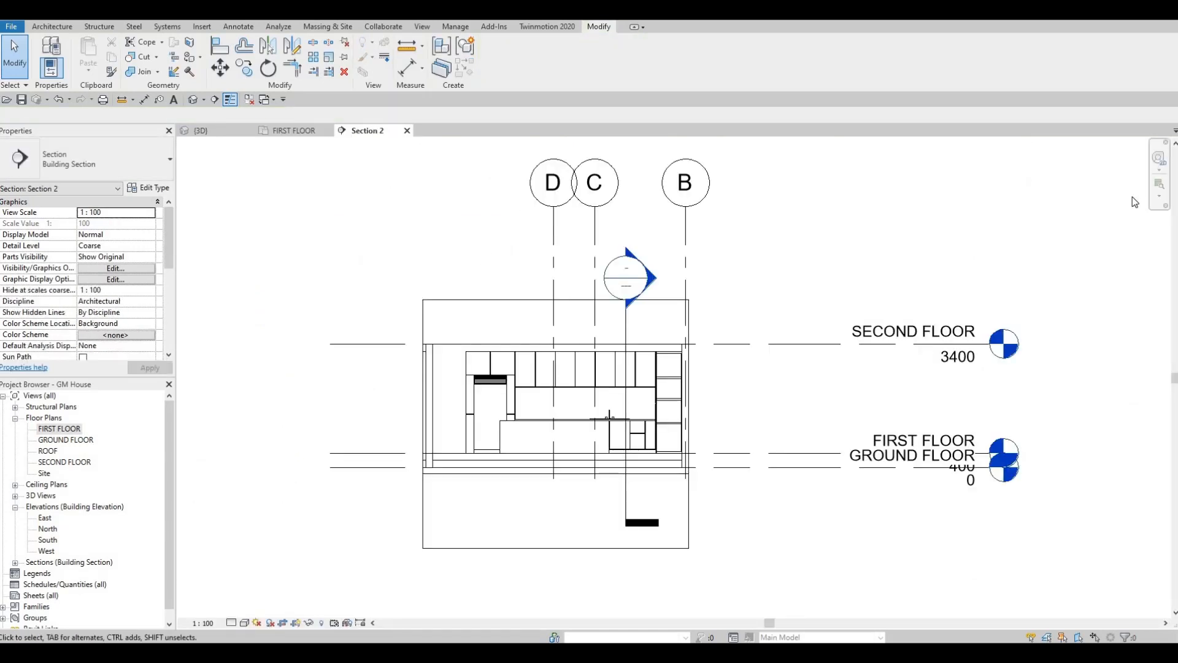
key(F1)
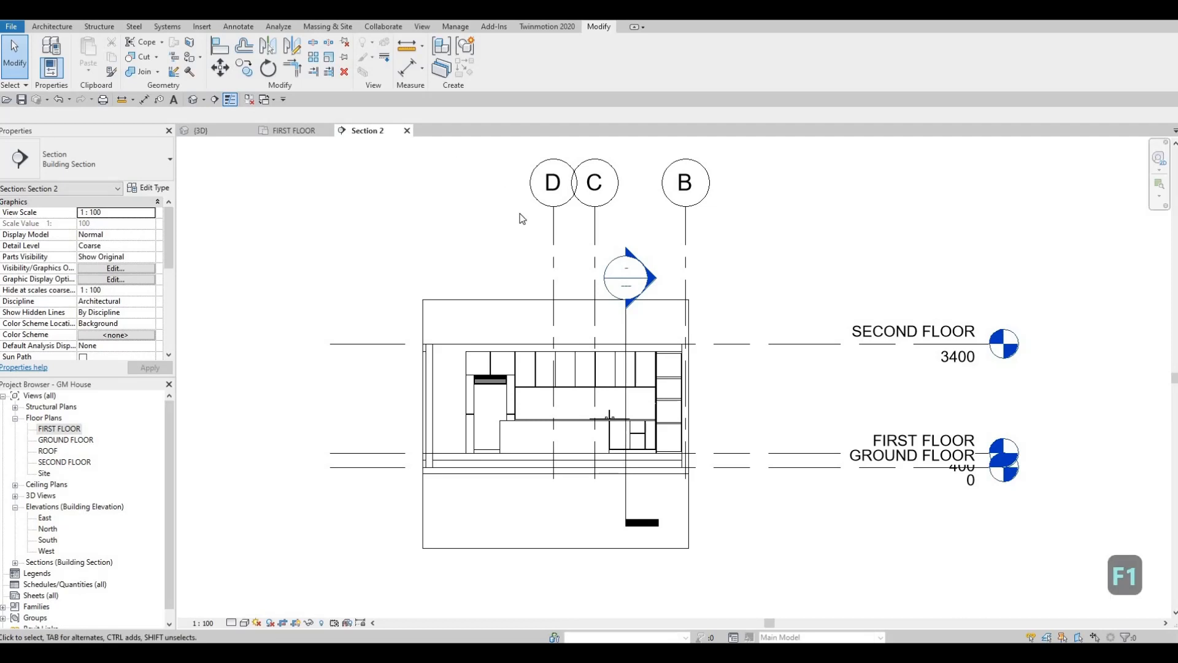
middle_drag(513, 247, 509, 174)
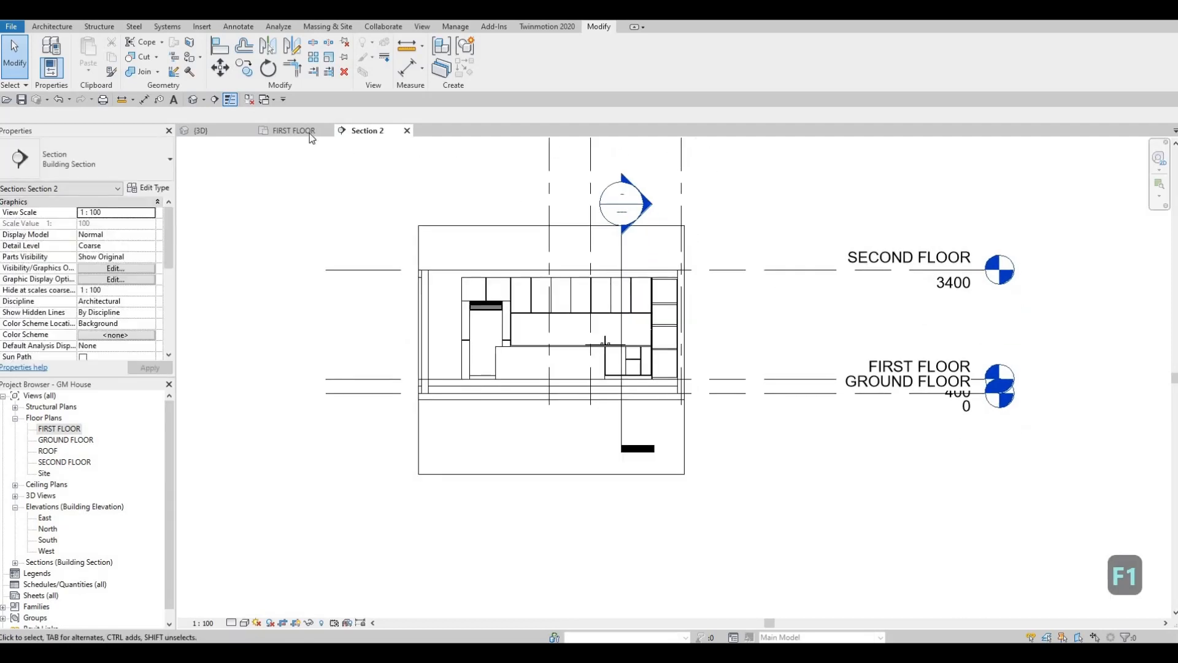
Edit the island model in place and start a new extrusion with the island's long face as the work plane.
scroll(581, 375, up, 2)
click(457, 341)
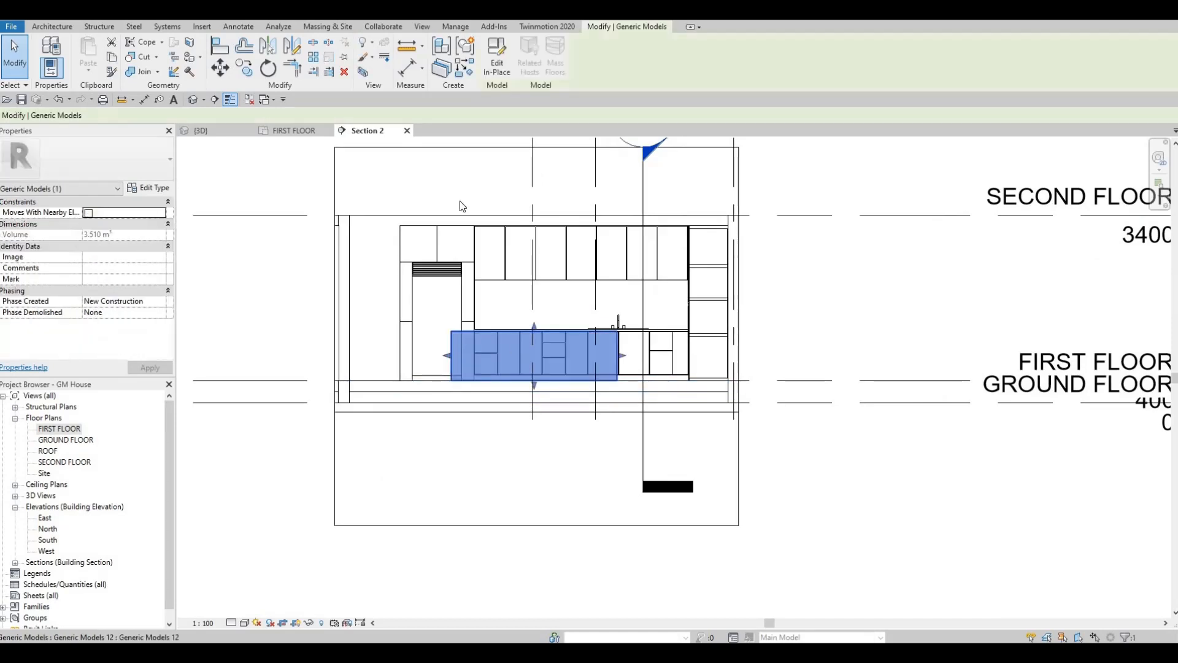
click(495, 71)
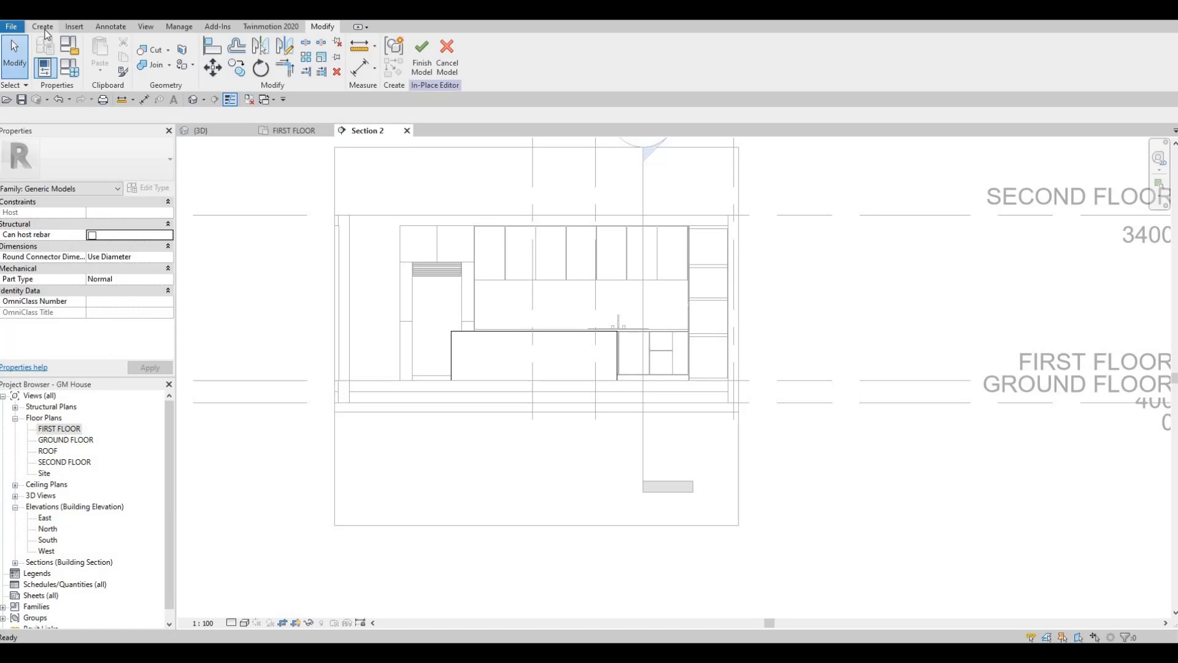
click(44, 27)
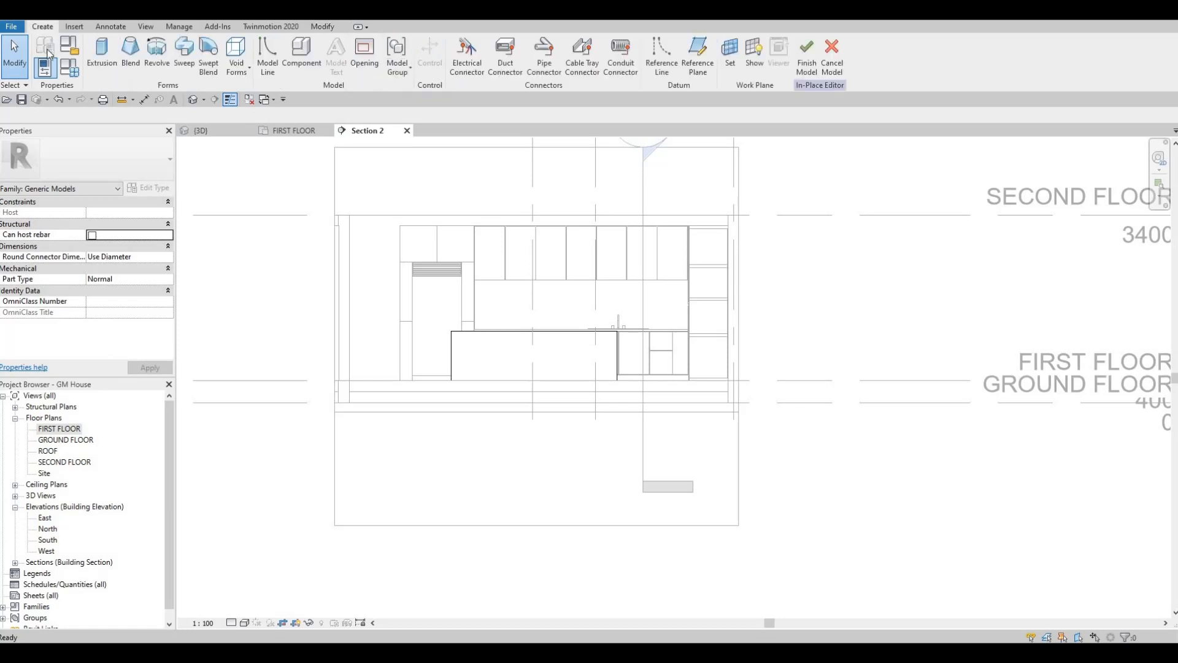
click(113, 73)
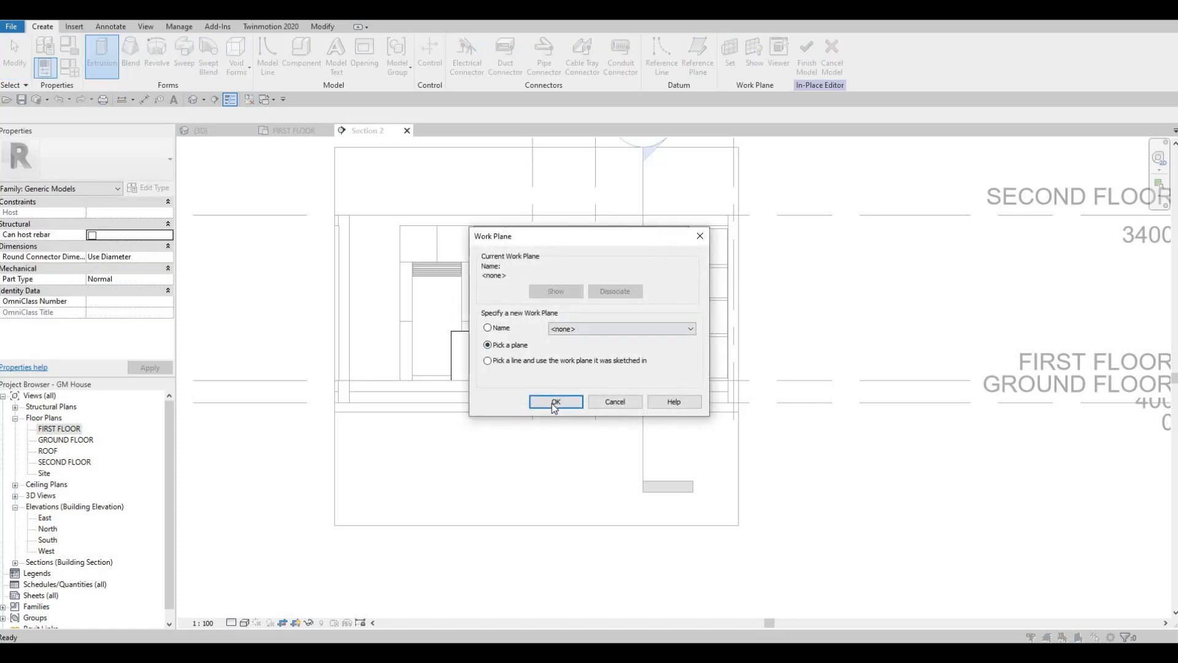
key(Return)
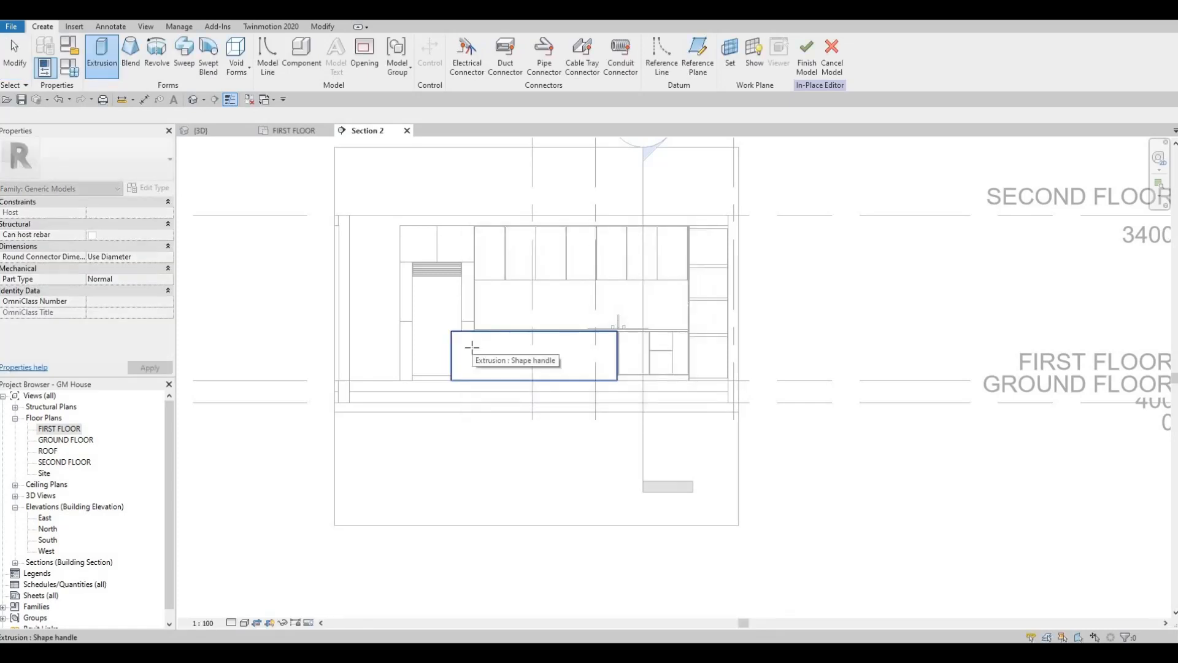
click(469, 347)
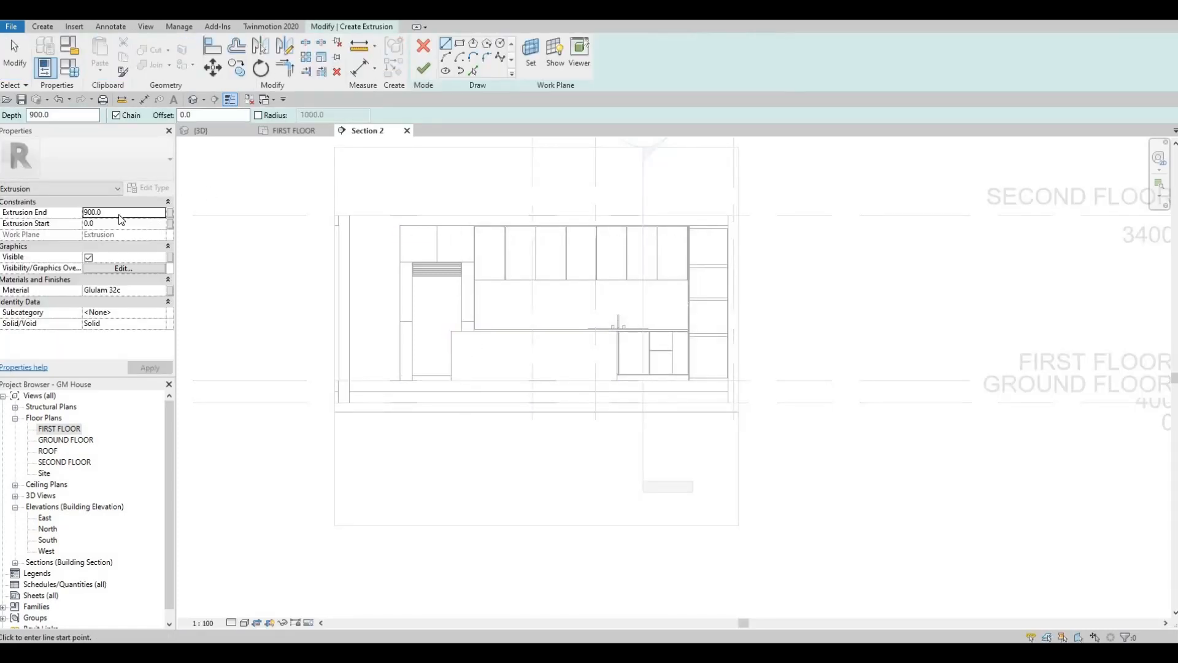
Set the new extrusion's end to 500 mm.
click(119, 213)
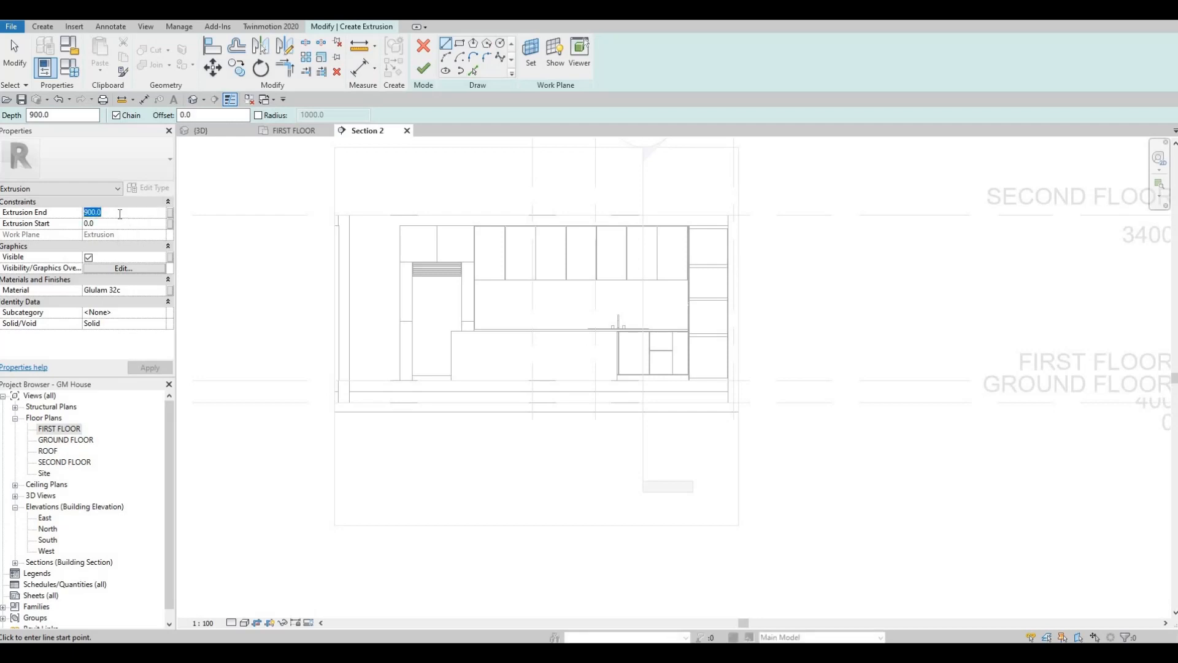
text(500)
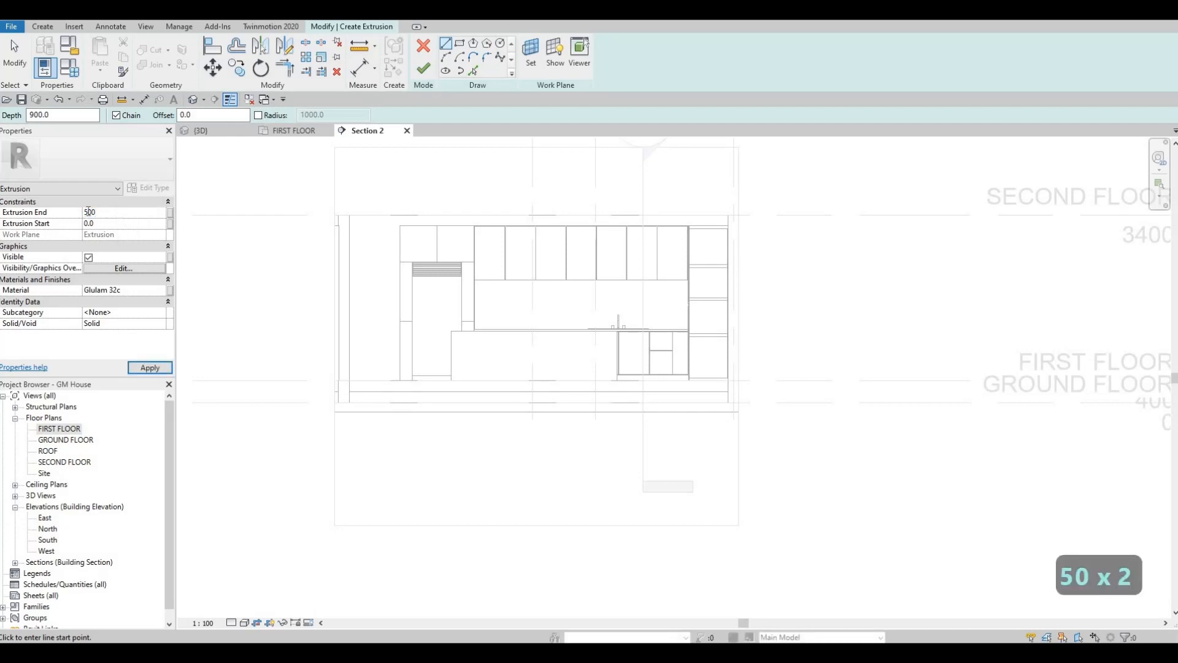
click(149, 367)
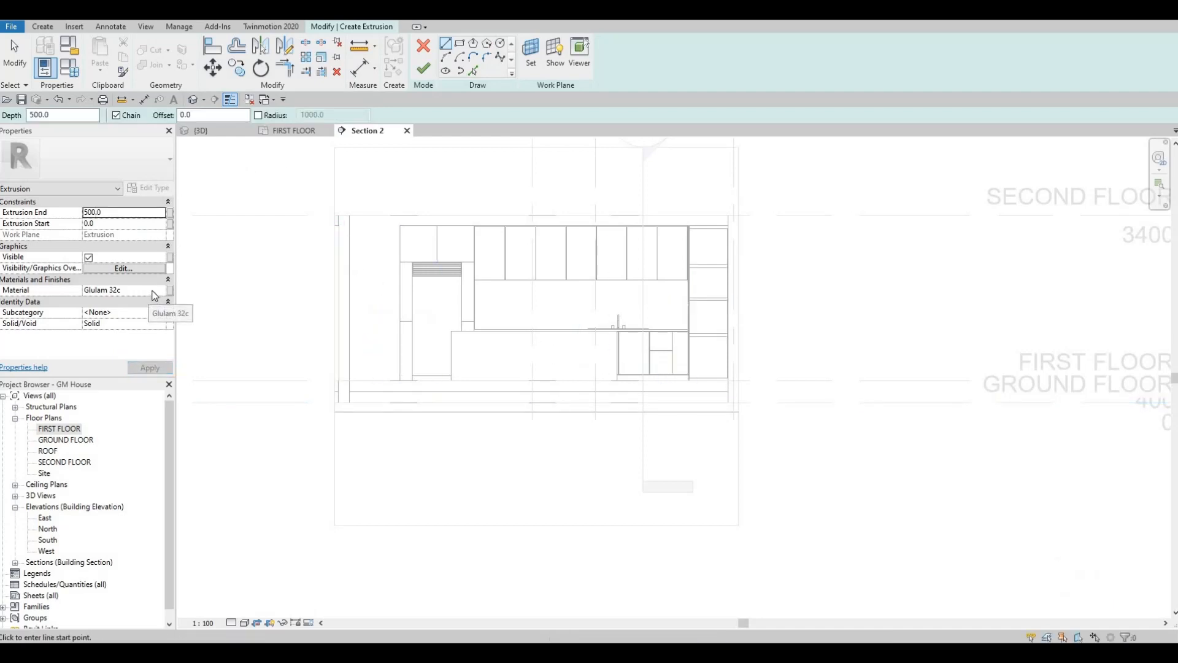
Assign the Concrete, C20/25 material from the AEC Concrete library to the new extrusion.
click(155, 289)
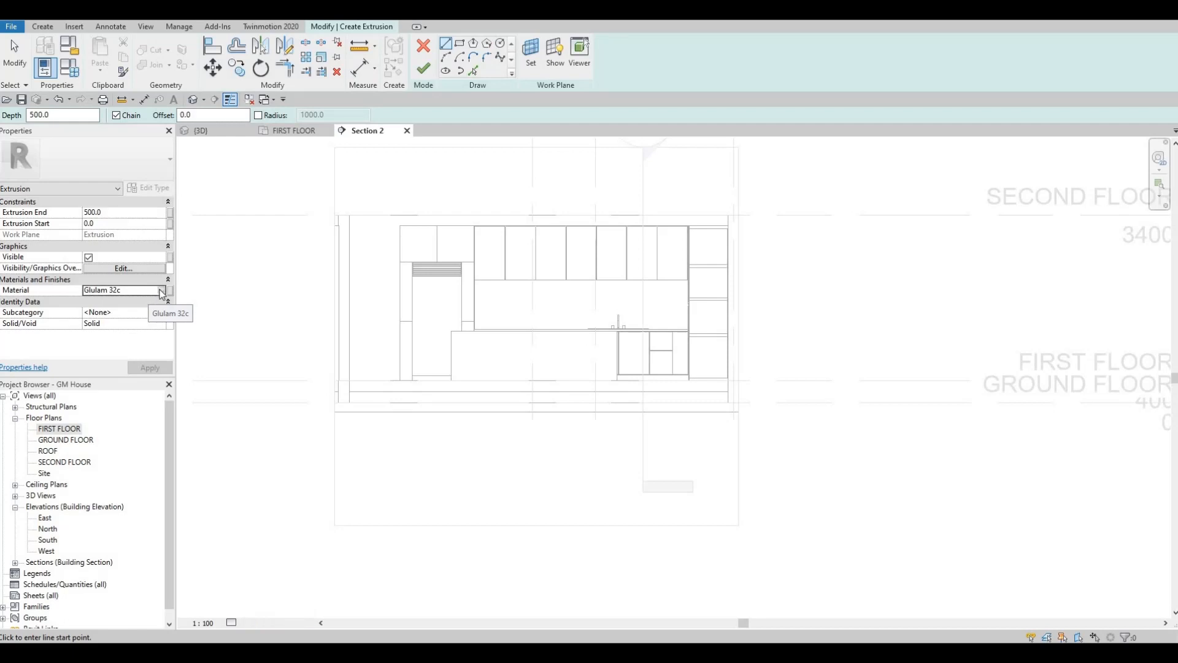
click(162, 292)
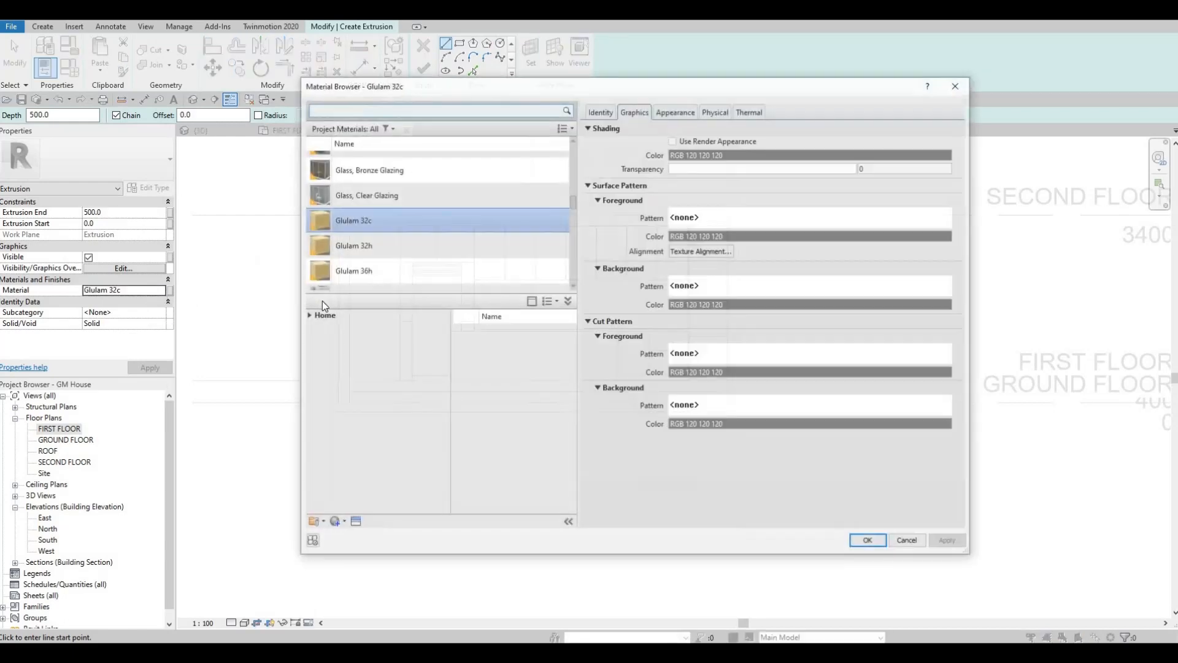
click(309, 316)
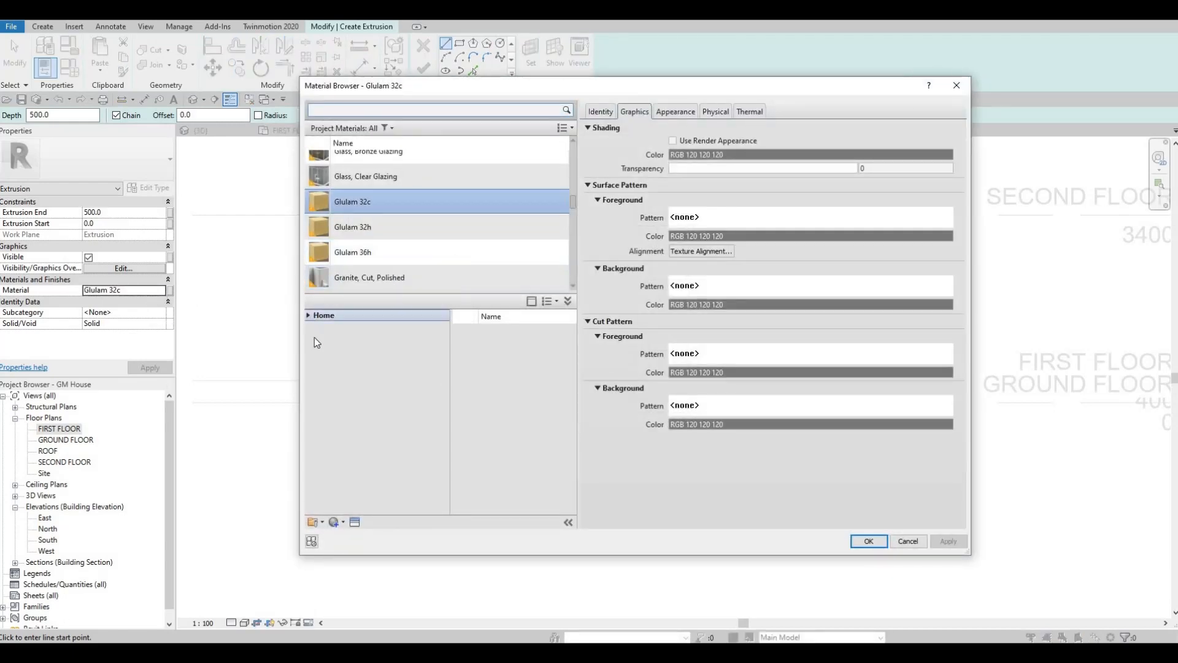
click(314, 339)
click(328, 378)
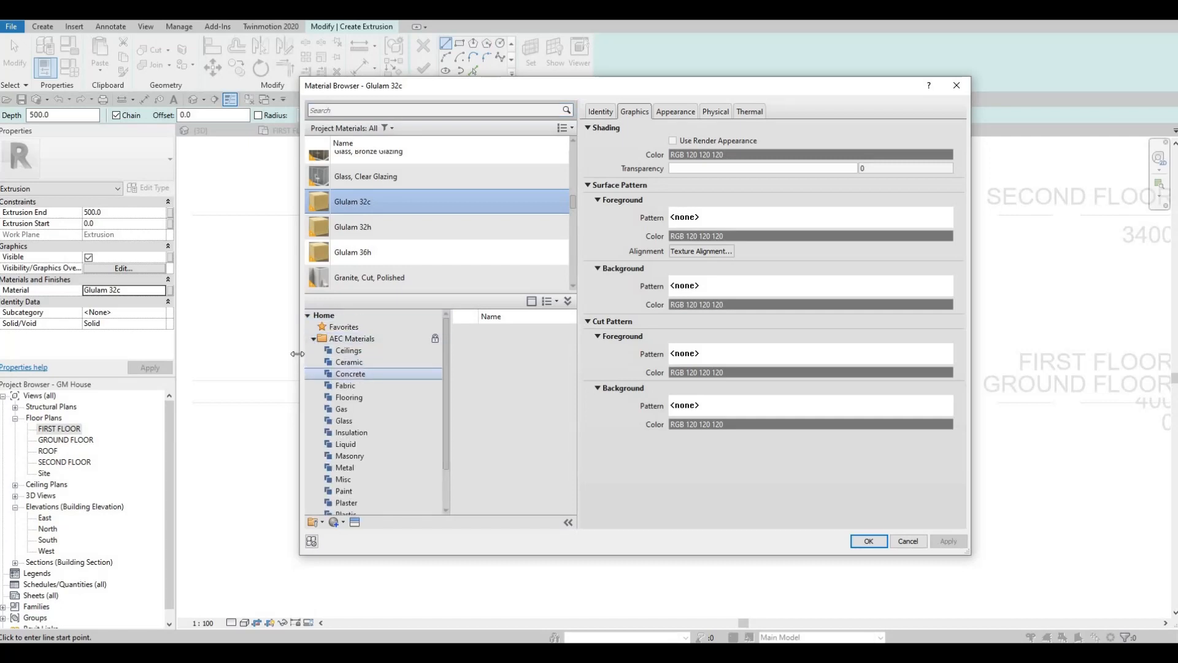
scroll(478, 405, down, 1)
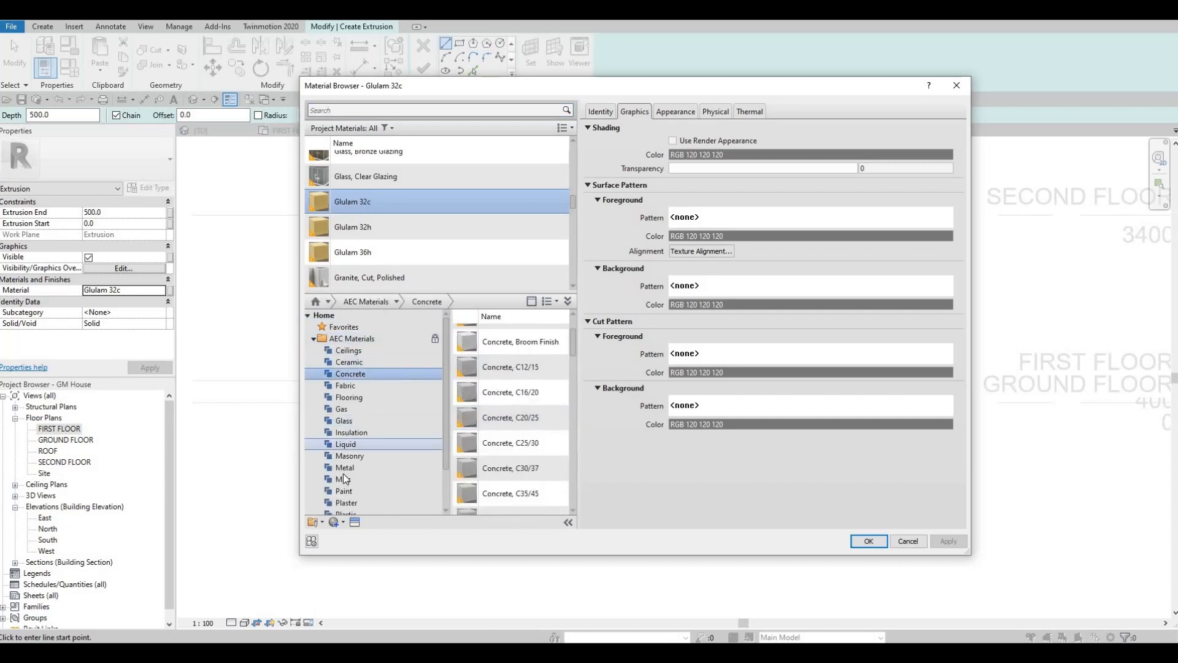
scroll(353, 485, down, 2)
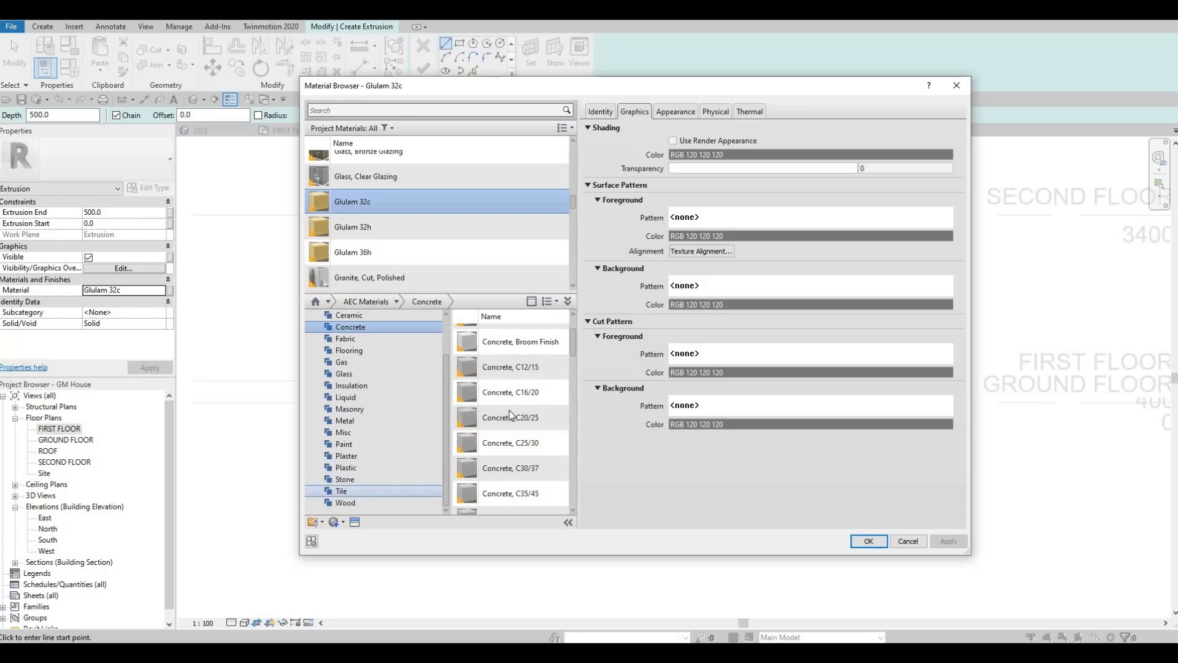
click(550, 418)
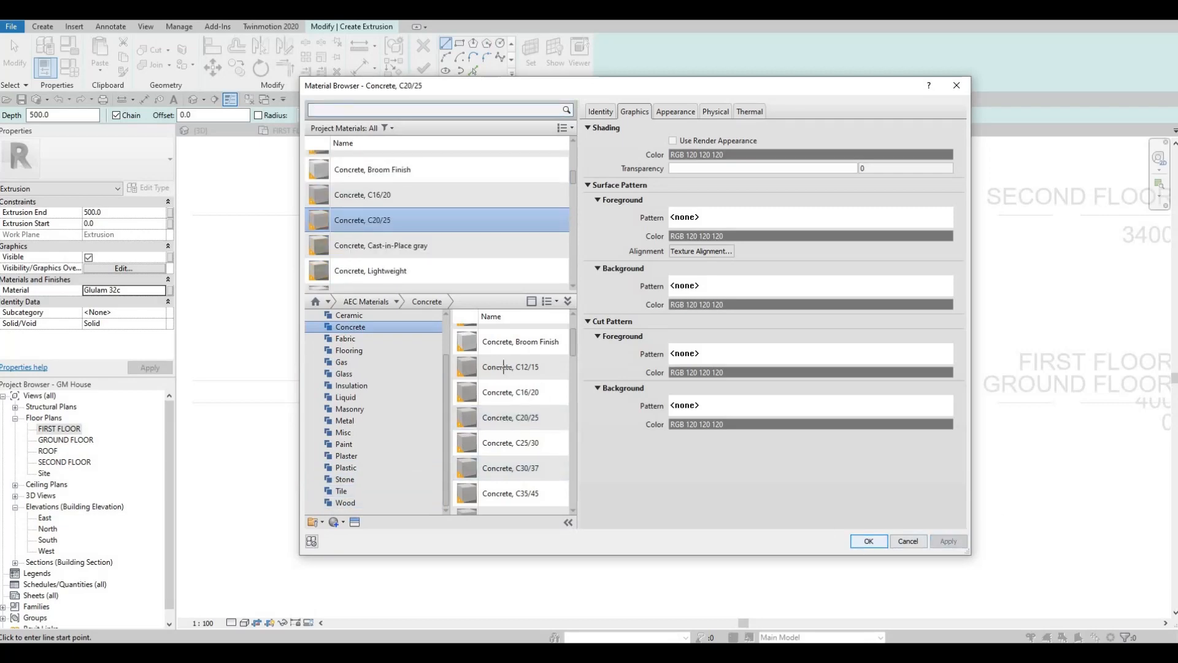
click(868, 541)
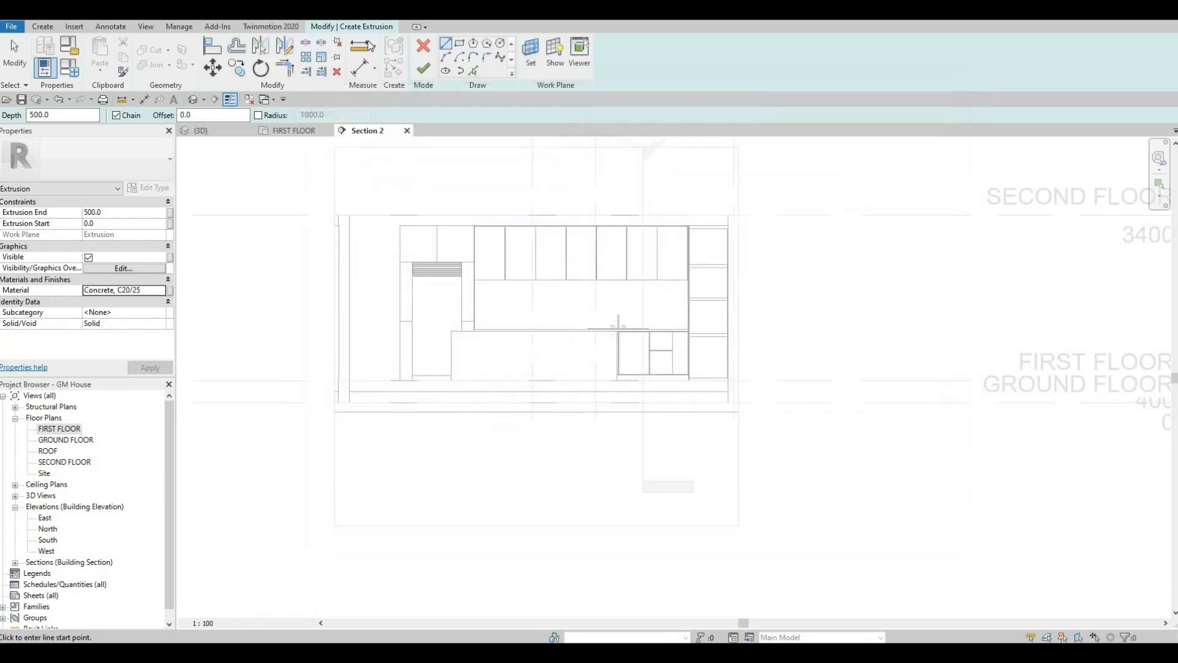
Sketch an upright rectangle about 60 mm wide and 1040 mm high against the island's fridge-side end, starting at floor level.
click(461, 48)
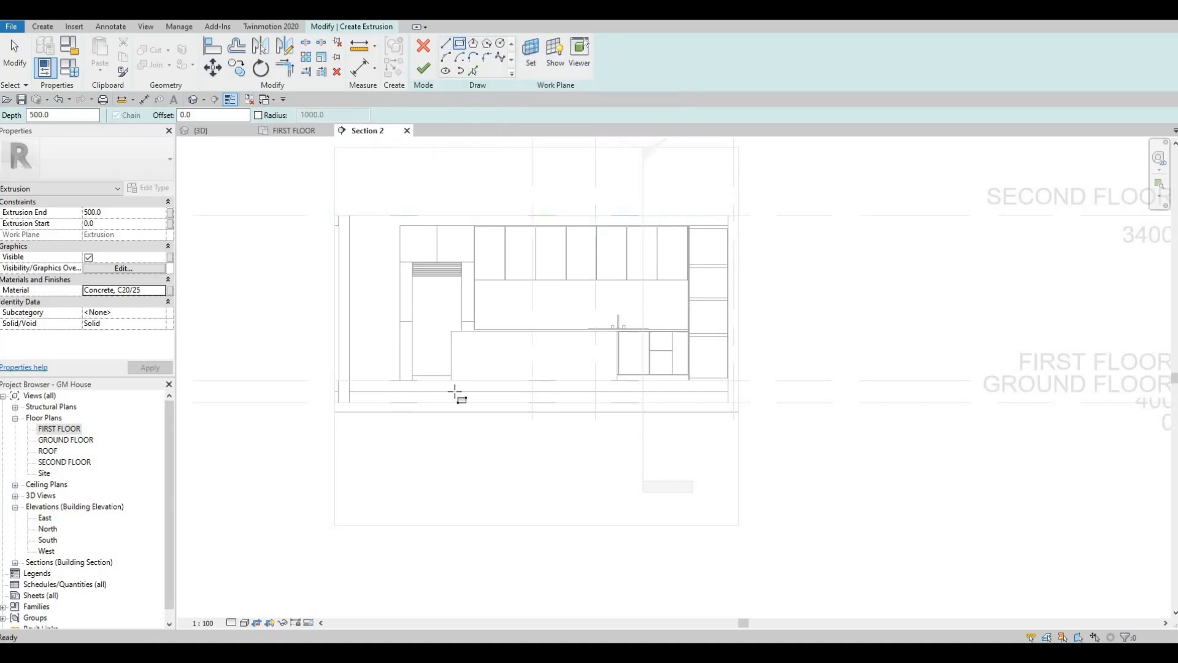
scroll(451, 374, up, 3)
scroll(447, 366, up, 1)
click(445, 364)
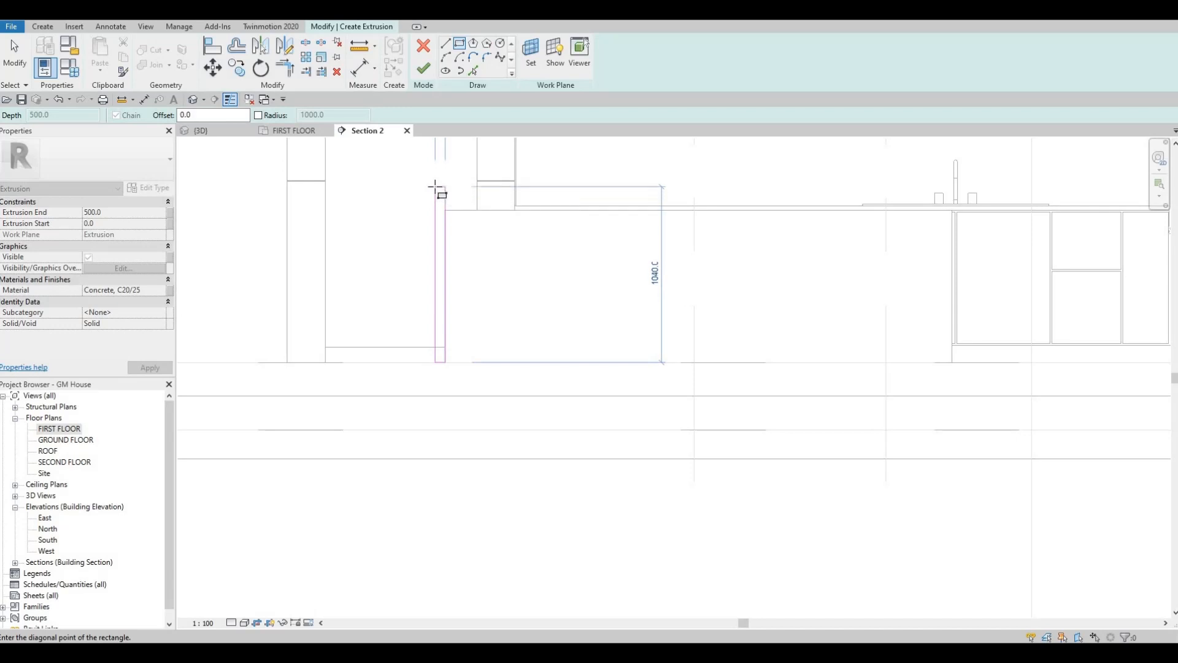
click(436, 186)
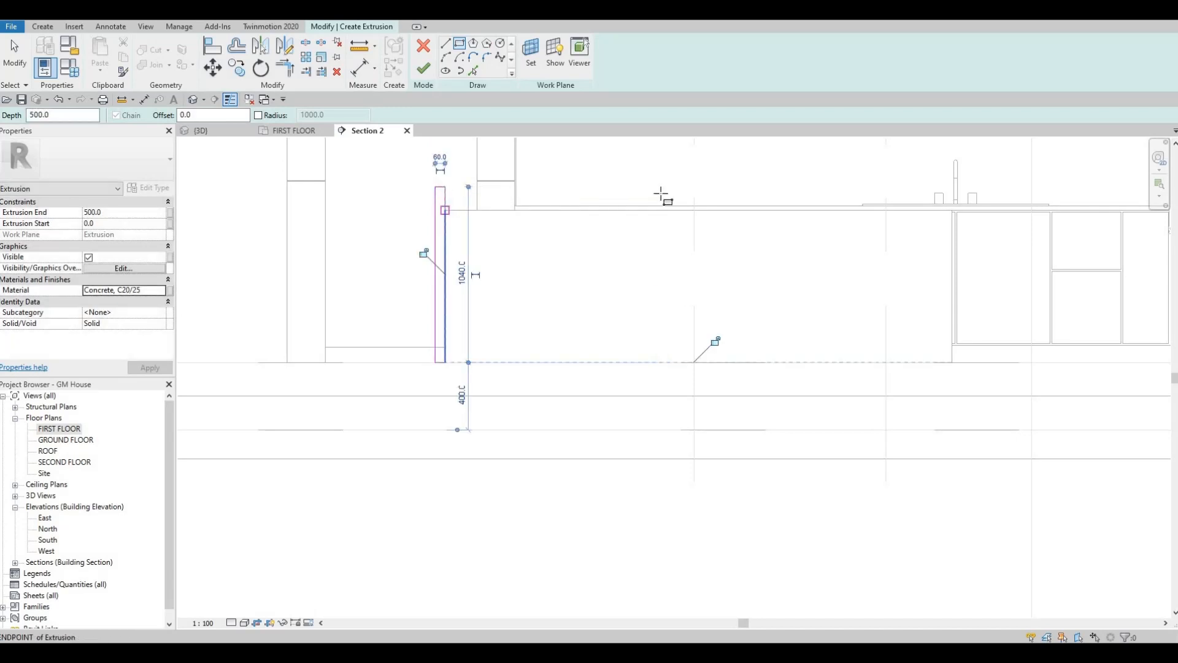
Sketch a thin rectangle along the island's top edge and an upright one about 80 mm wide down its sink-side end.
scroll(594, 250, up, 3)
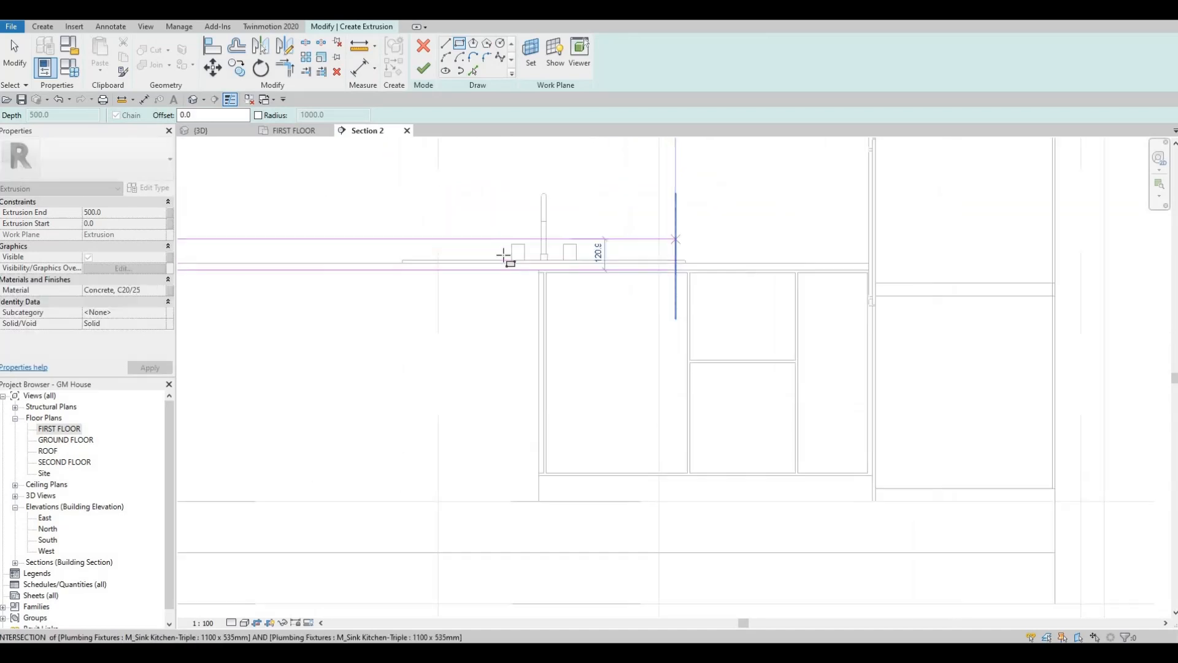
click(513, 263)
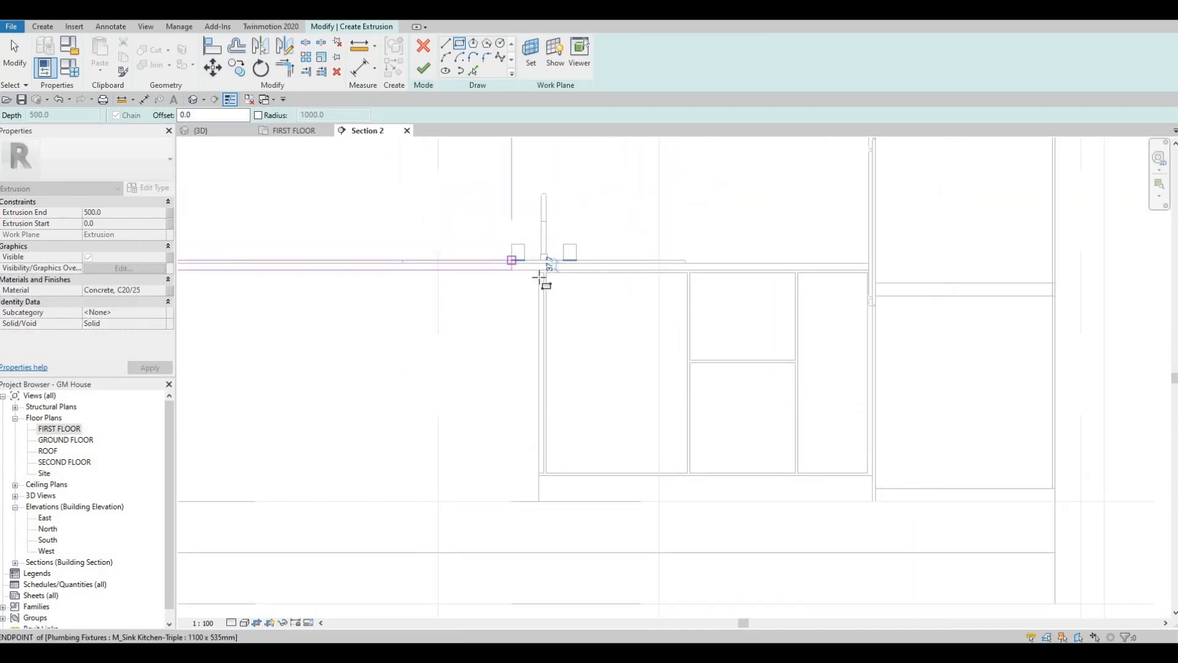
scroll(540, 270, up, 2)
scroll(576, 495, down, 2)
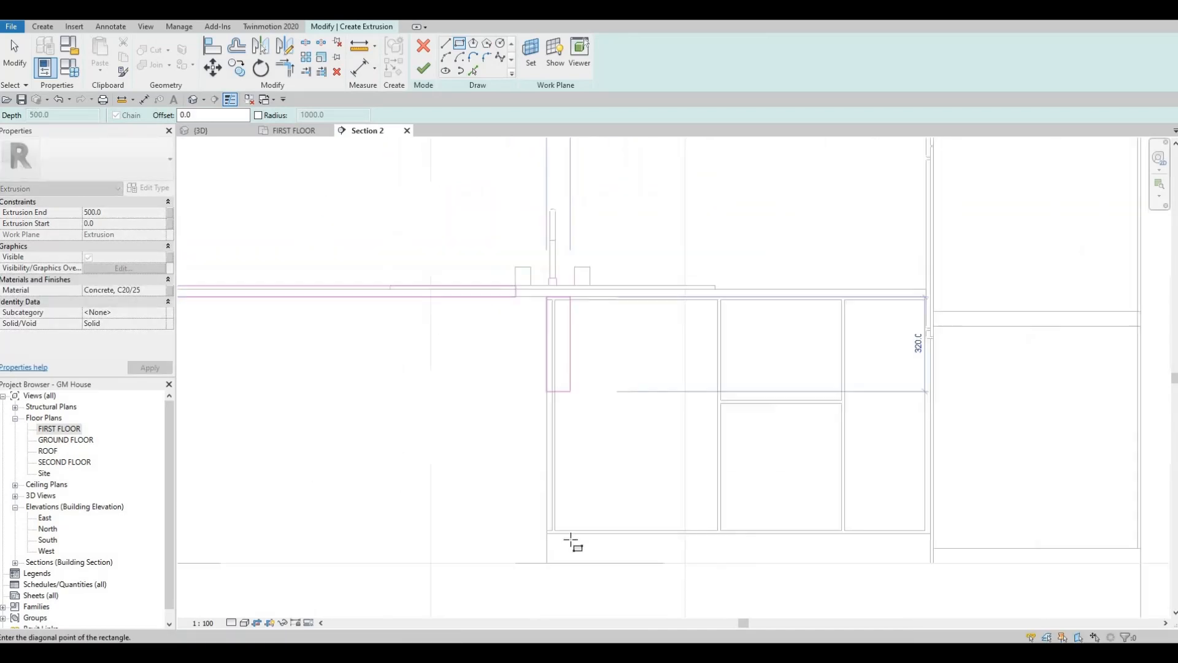
click(570, 550)
key(Escape)
scroll(564, 455, down, 3)
middle_drag(563, 526, 574, 469)
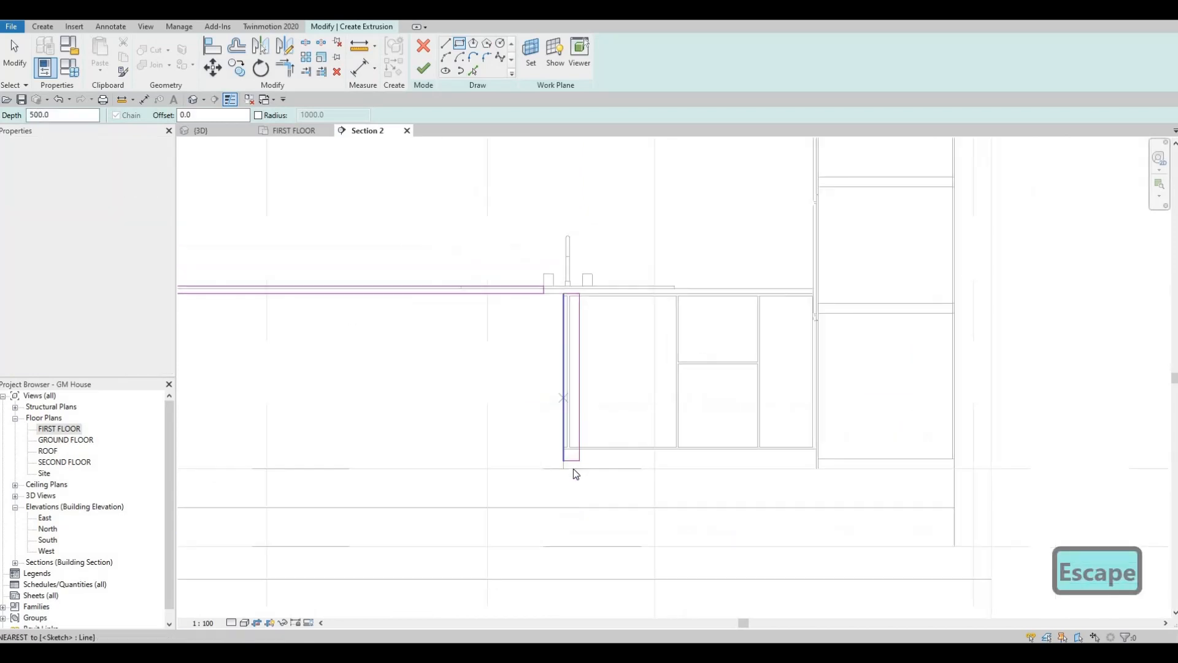
Align the bottom edge of the sink-side upright rectangle to the FIRST FLOOR level line.
key(Escape)
key(Escape)
scroll(576, 465, up, 2)
key(a)
key(l)
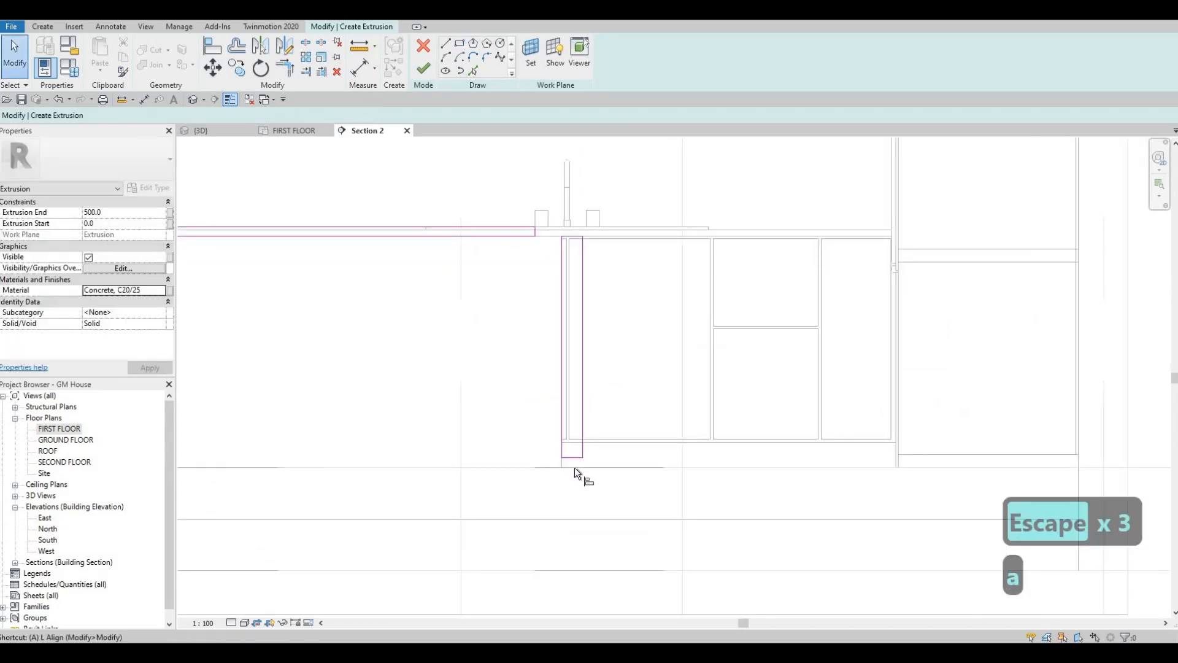
click(575, 467)
click(579, 458)
key(Escape)
key(Escape)
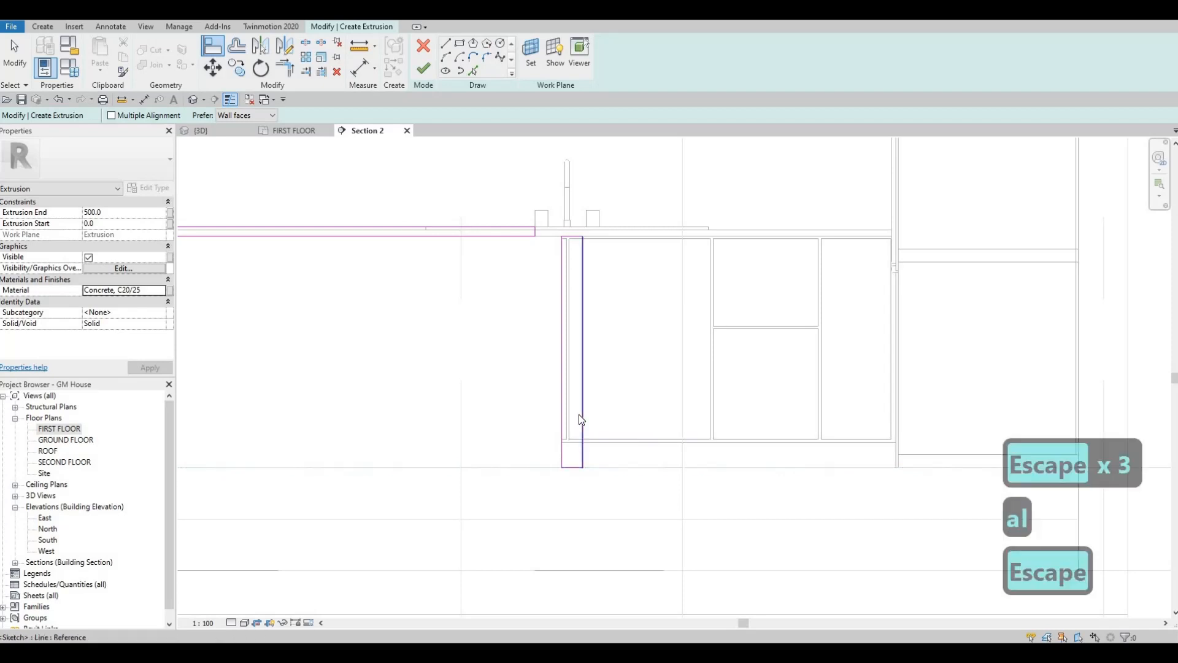
Set the width of the sink-side upright rectangle in the extrusion sketch to 25 mm.
click(583, 279)
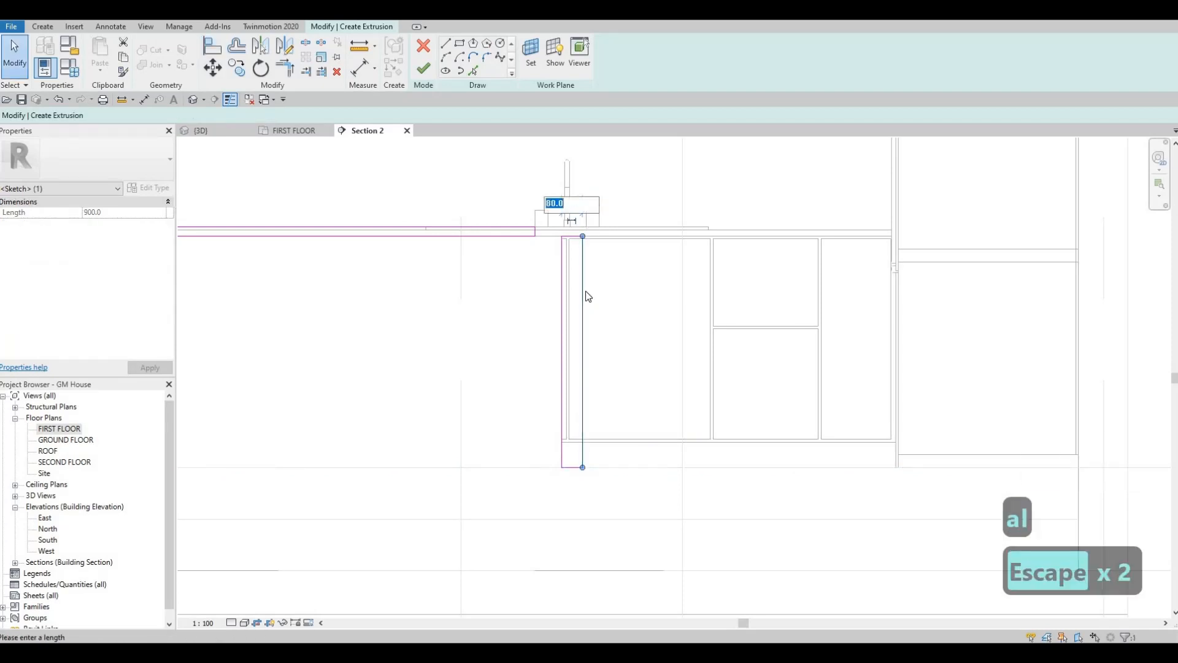
text(25)
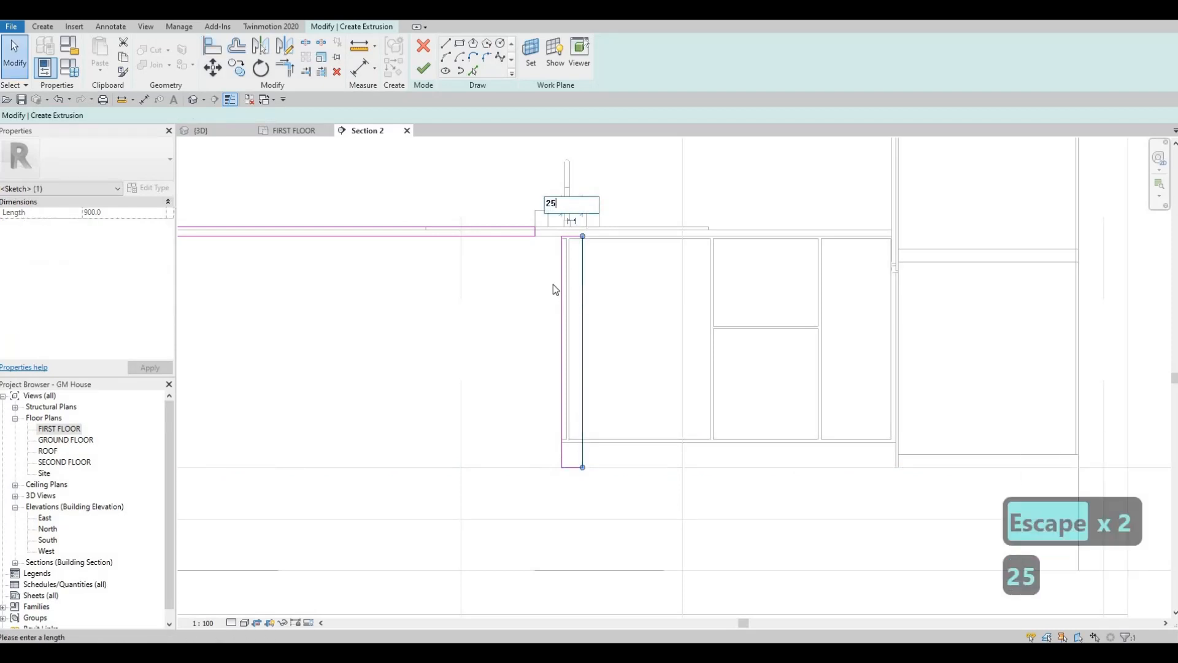
key(Return)
key(Escape)
Align the end of the thin top rectangle with the inner edge of the sink-side upright.
middle_drag(524, 241, 783, 245)
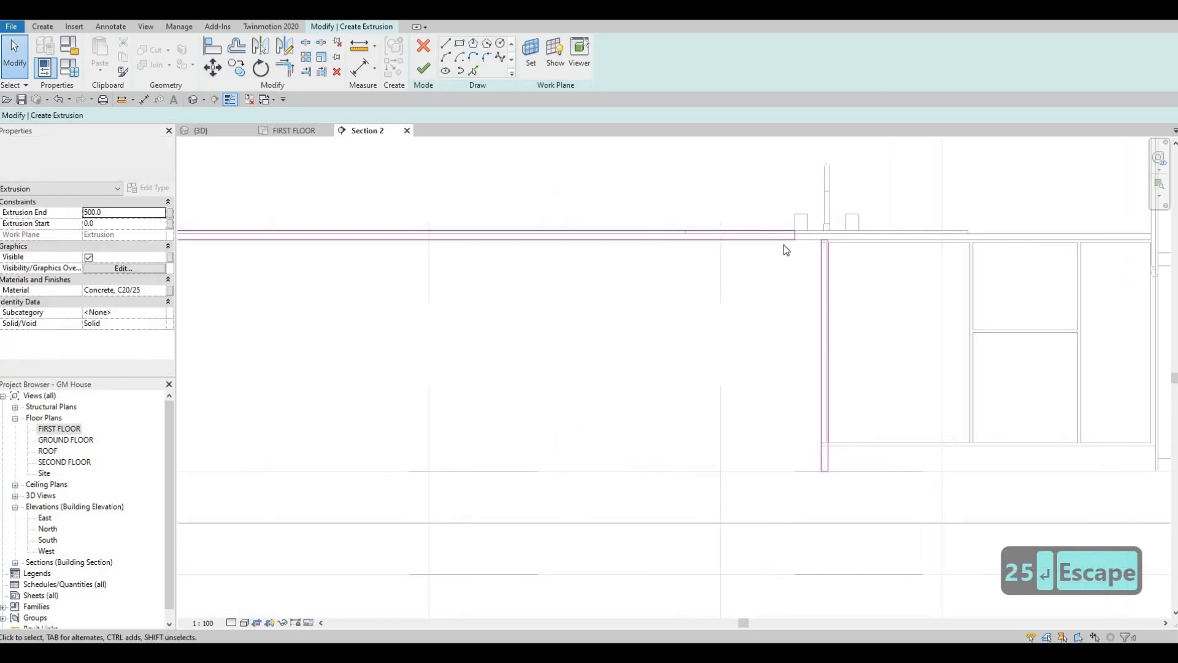
scroll(816, 270, up, 2)
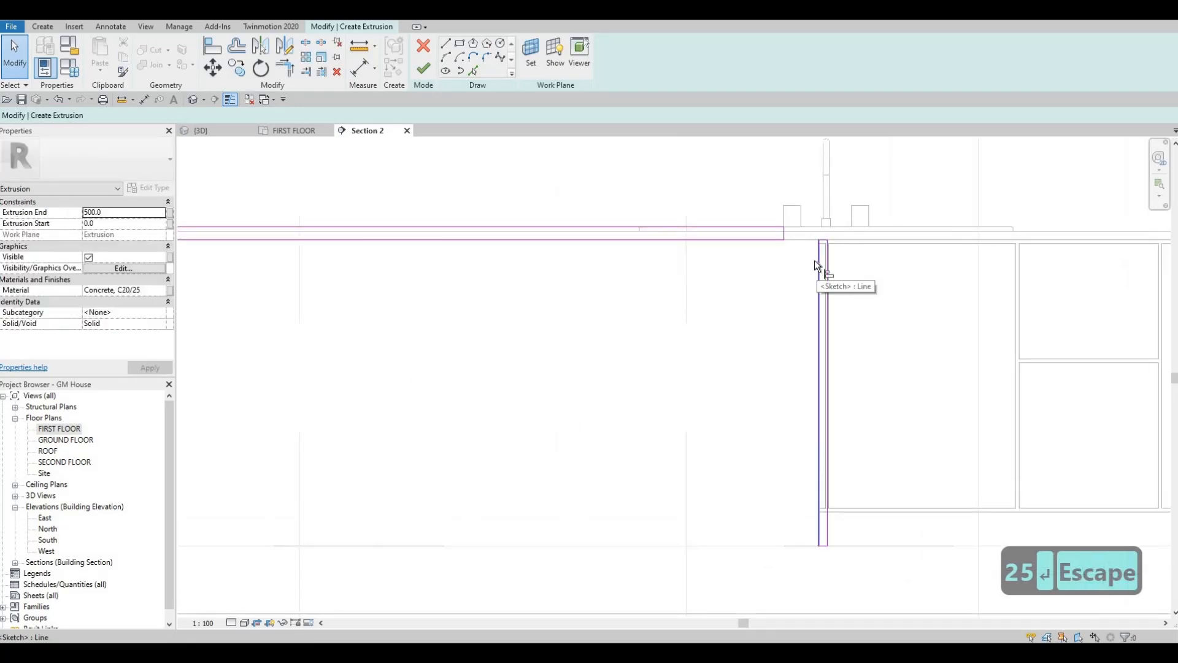
key(a)
key(l)
scroll(818, 250, up, 1)
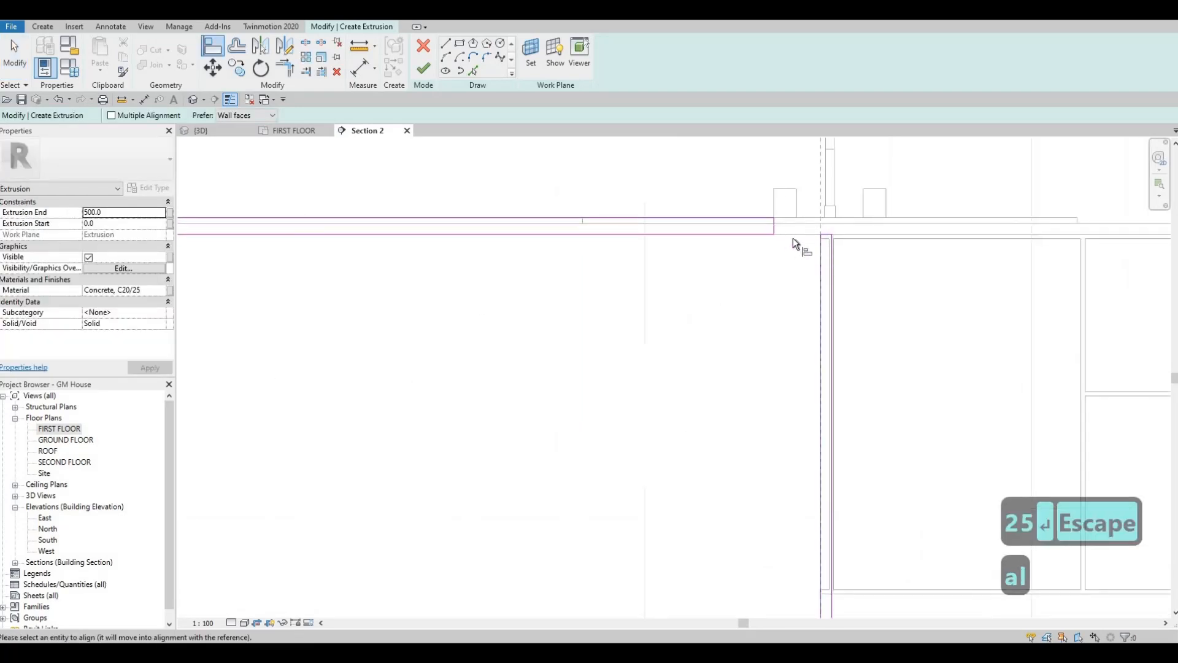
key(Escape)
key(Escape)
key(Escape)
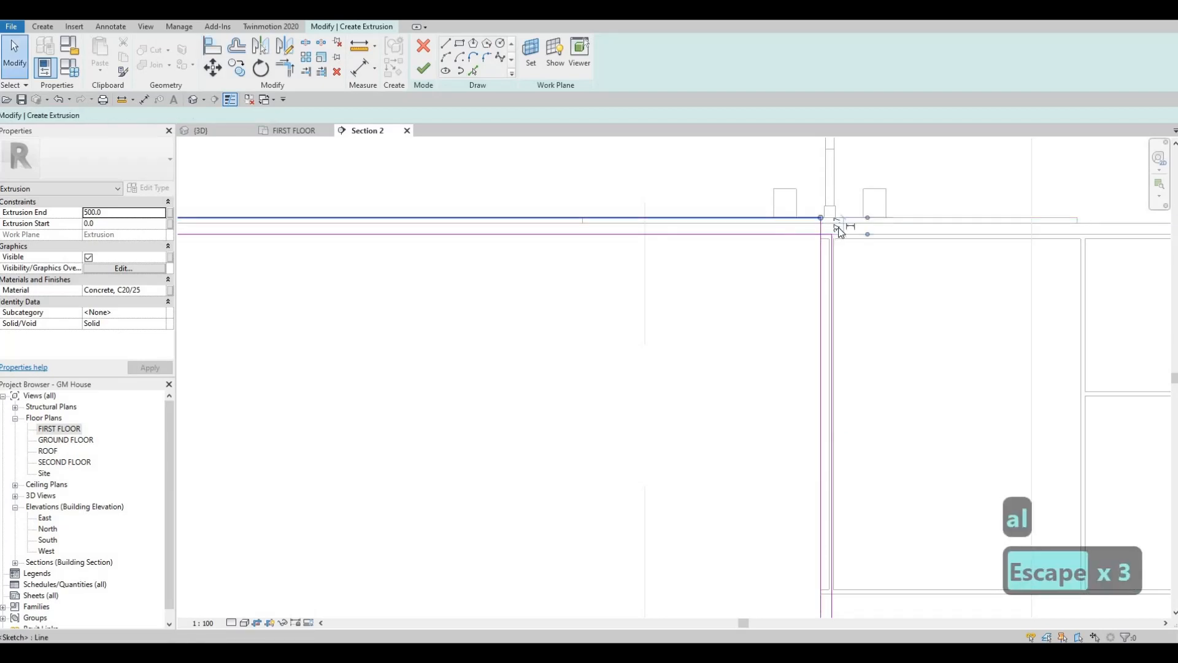
Set the thickness of the horizontal top rectangle to 25 mm.
click(839, 230)
text(25)
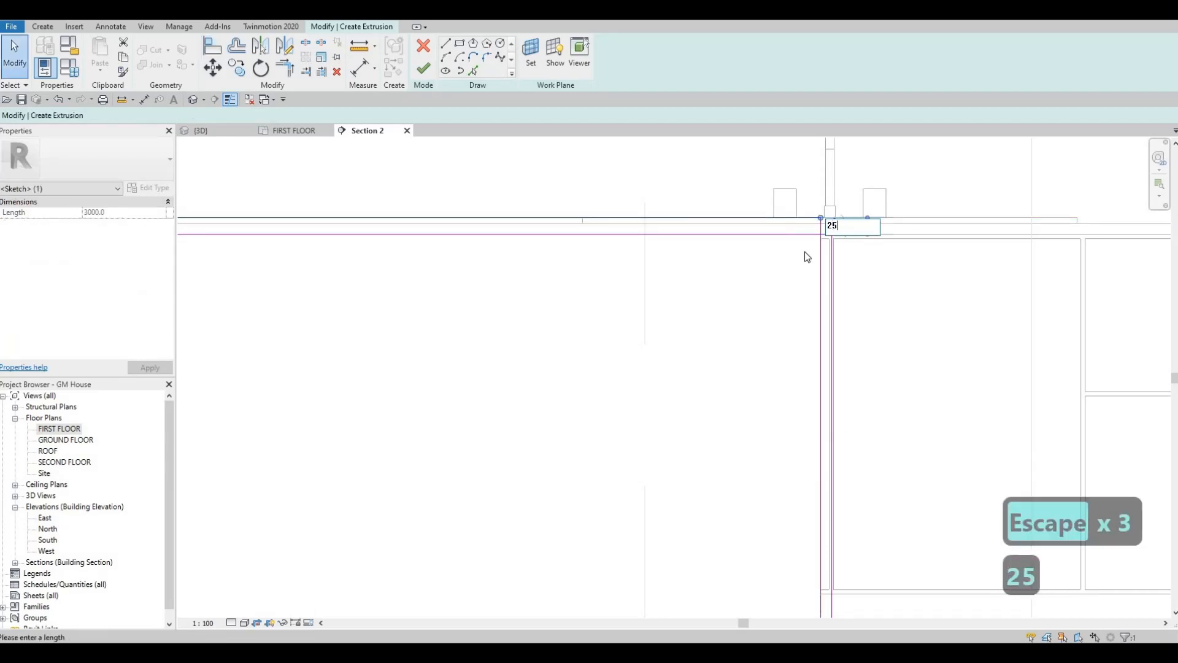
key(Return)
Set the width of the fridge-side upright rectangle to 25 mm by shifting its outer edge.
scroll(842, 214, down, 2)
middle_drag(598, 233, 877, 191)
scroll(877, 190, down, 2)
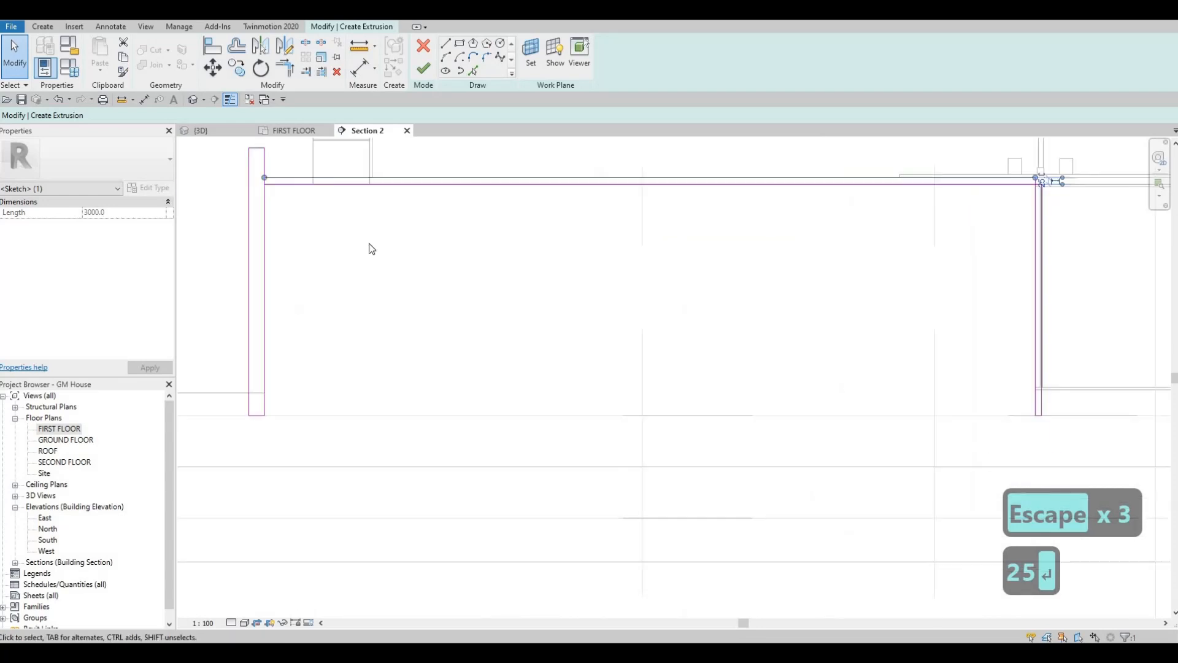
middle_drag(325, 255, 475, 274)
scroll(475, 256, up, 1)
mouse_move(397, 210)
middle_down()
mouse_move(480, 234)
mouse_move(493, 290)
middle_up()
scroll(480, 237, up, 2)
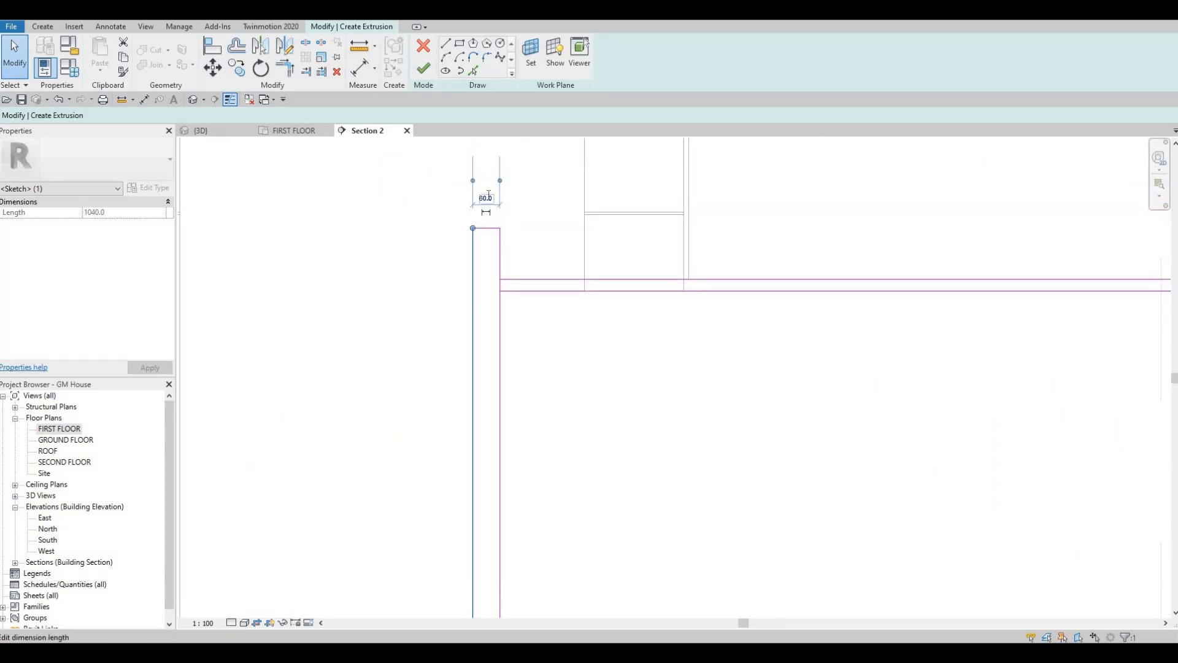
key(Return)
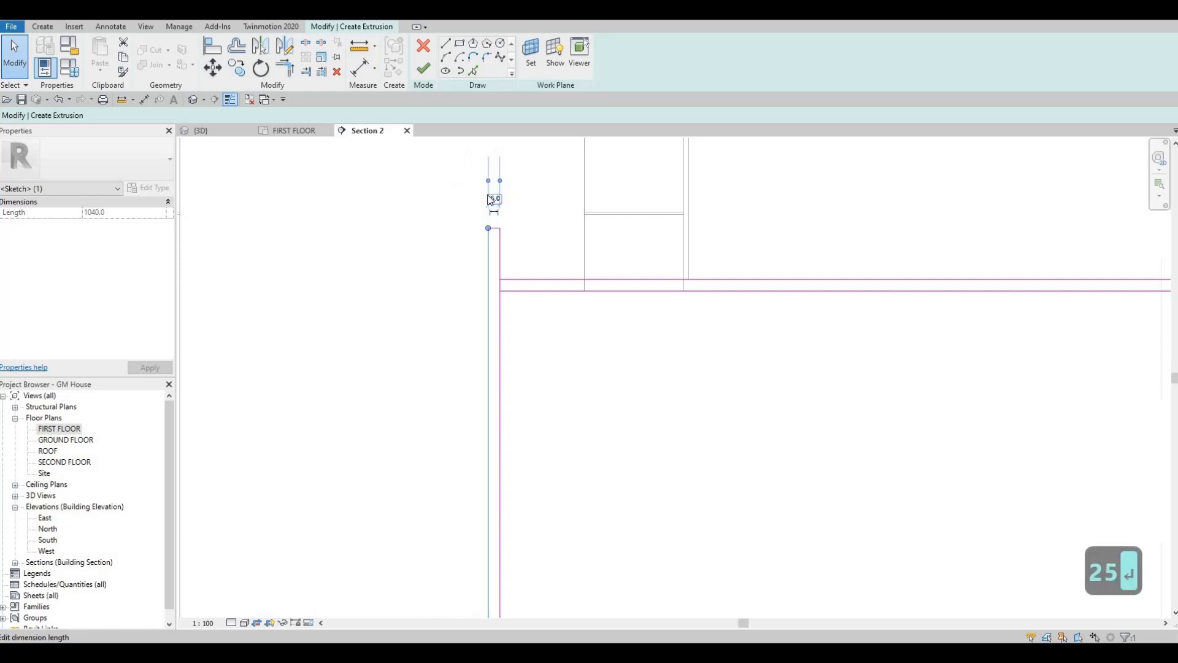
key(Escape)
key(Escape)
Align the top edge of the fridge-side upright with the upper line of the horizontal rectangle.
key(a)
key(l)
click(515, 280)
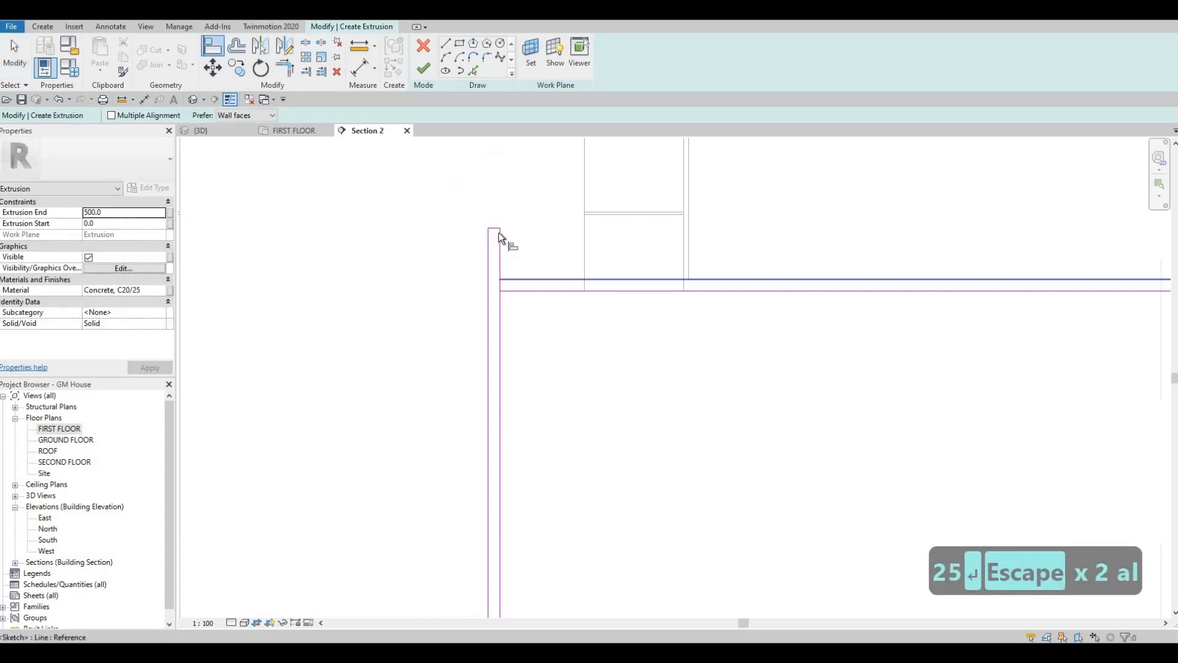
scroll(494, 229, up, 3)
click(495, 231)
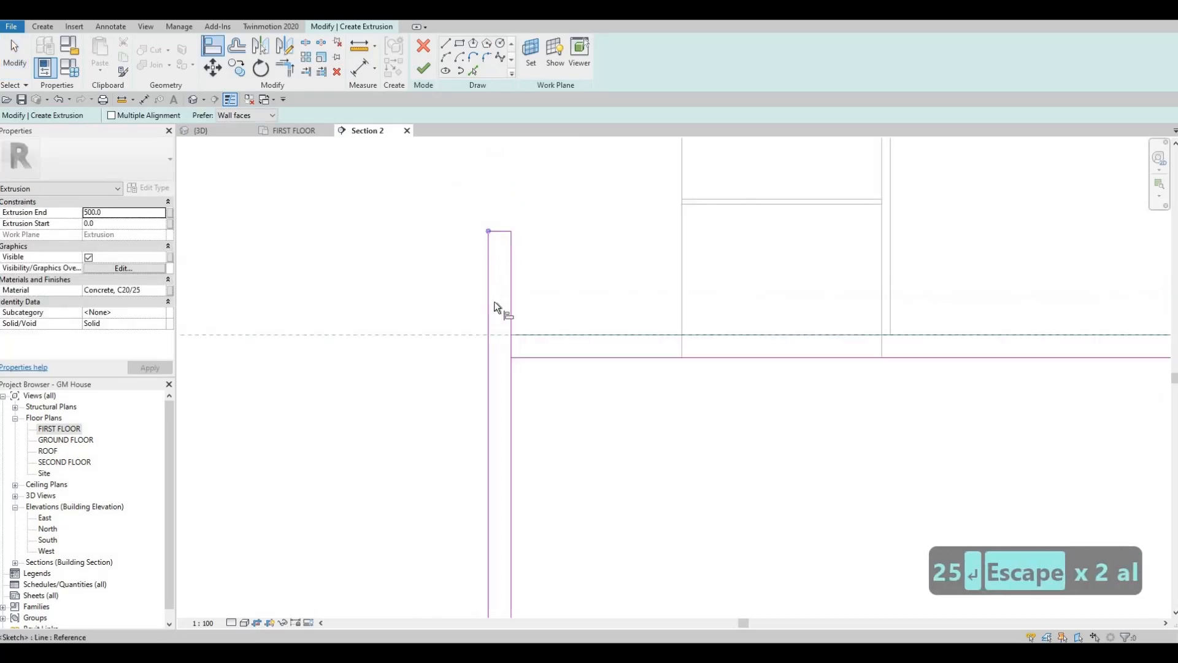
key(Escape)
key(Escape)
Delete the short overlapping segments at the fridge-side corner and trim the inner and outer lines into clean corners.
drag(397, 289, 585, 446)
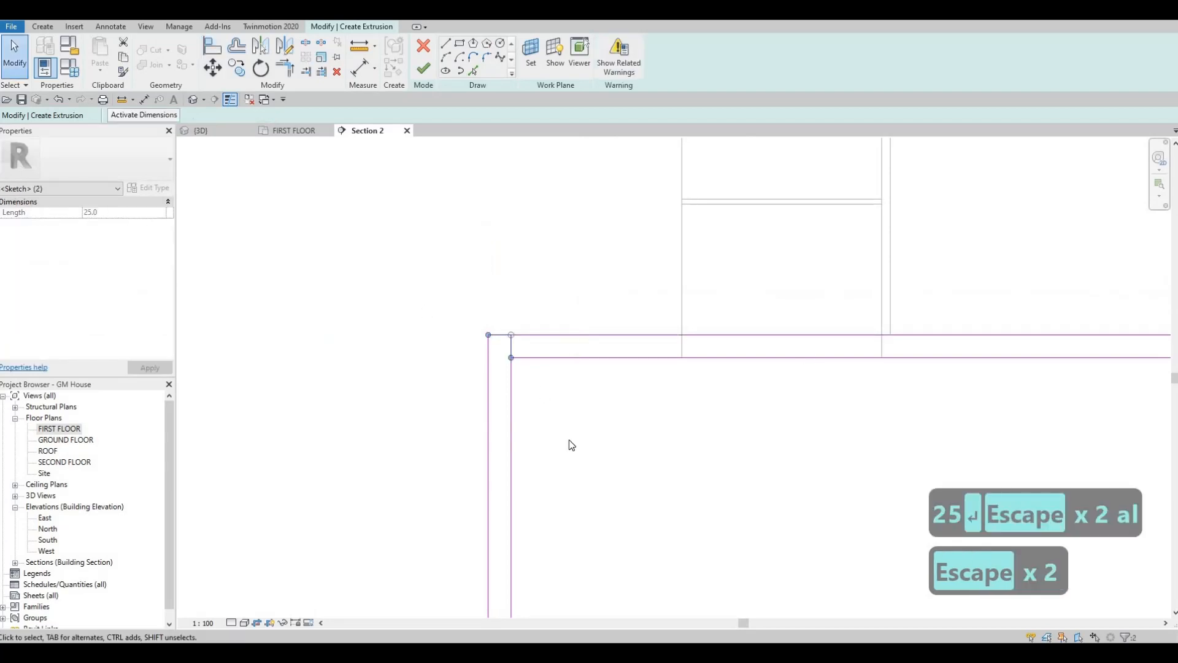
key(Delete)
scroll(559, 384, down, 3)
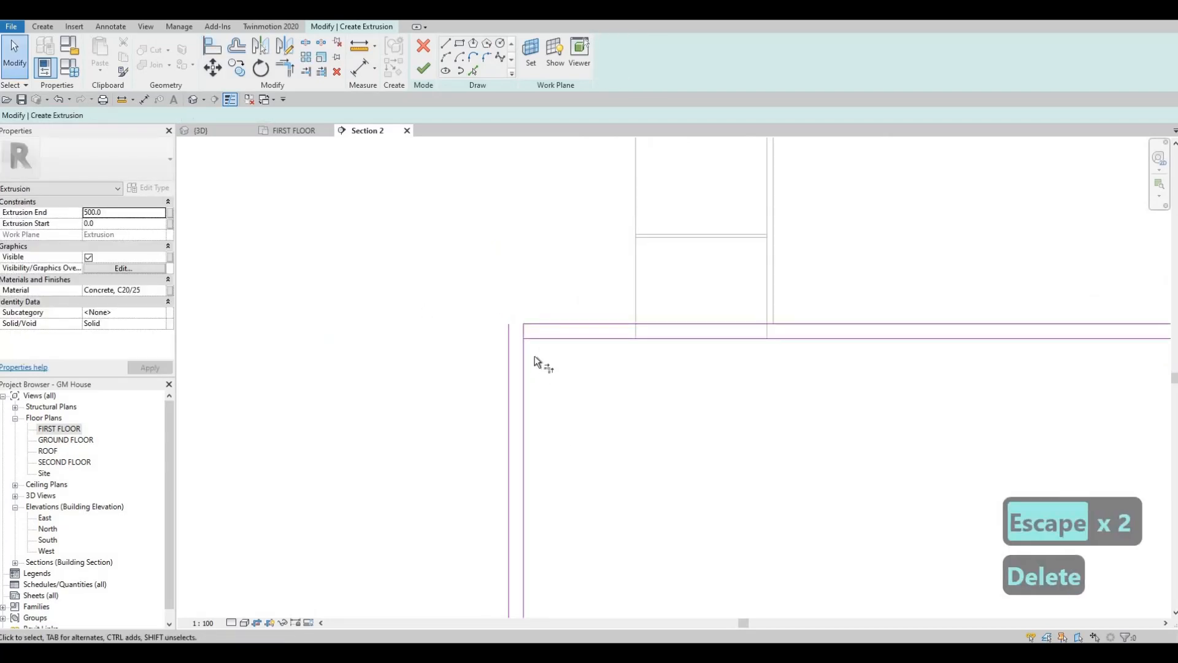
key(t)
key(r)
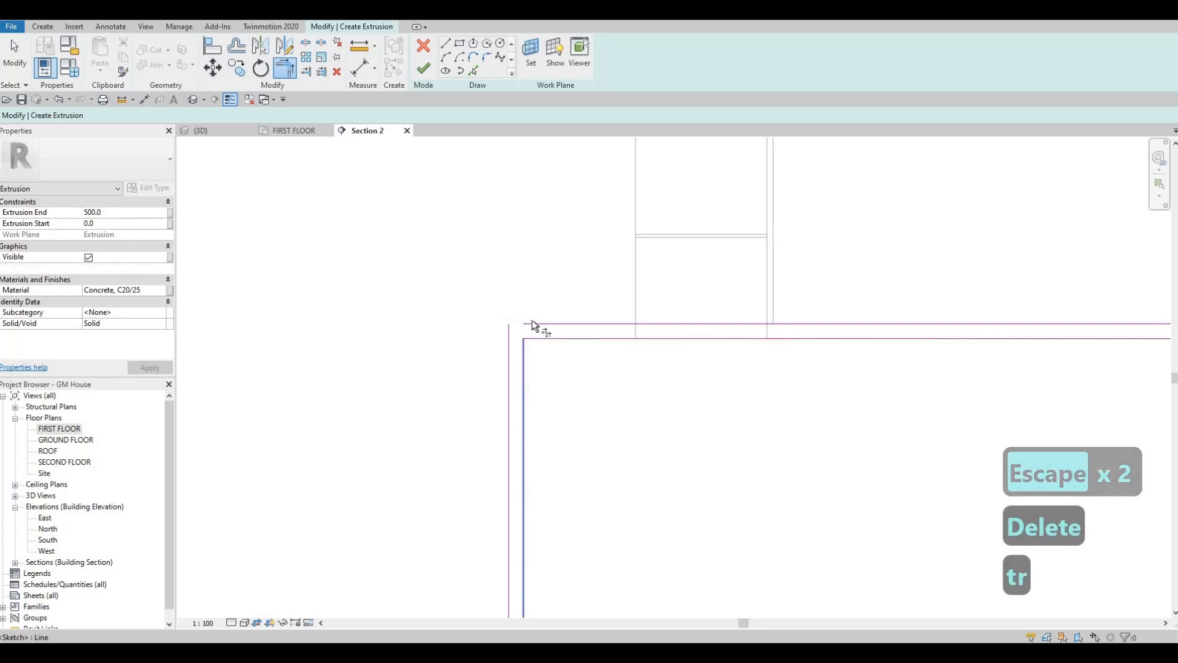
click(533, 325)
click(510, 342)
scroll(800, 283, down, 4)
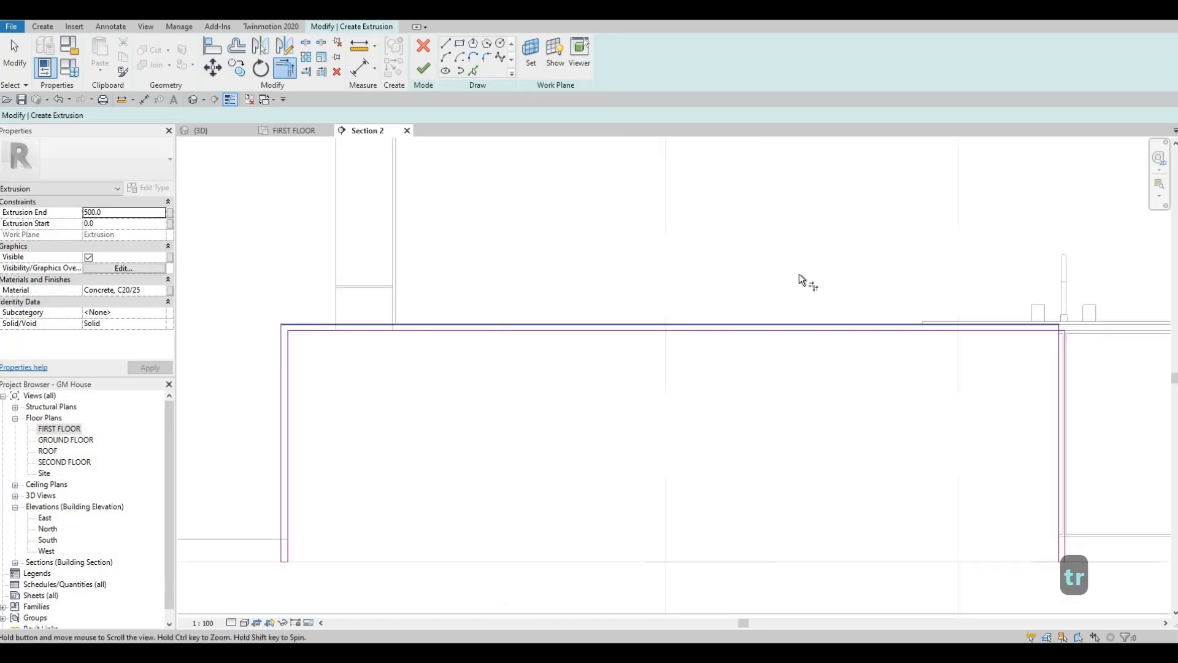
Remove the short dividing segments at the sink-side corner and trim its inner and outer lines to meet.
scroll(801, 352, up, 5)
key(Escape)
key(Escape)
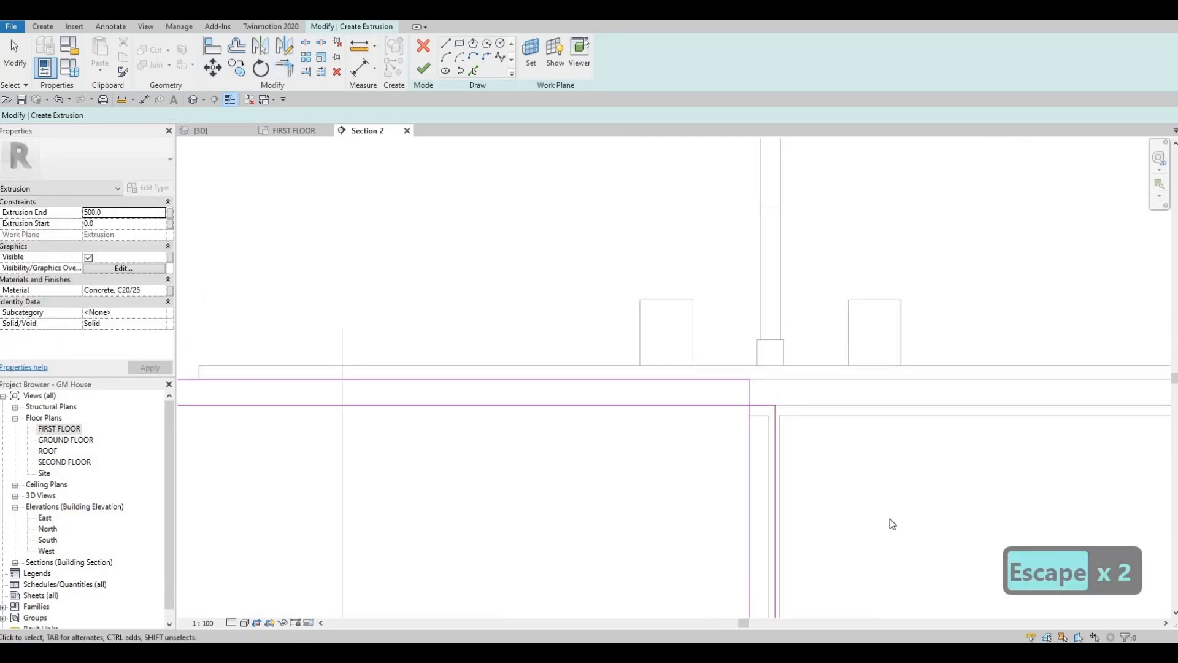
key(Delete)
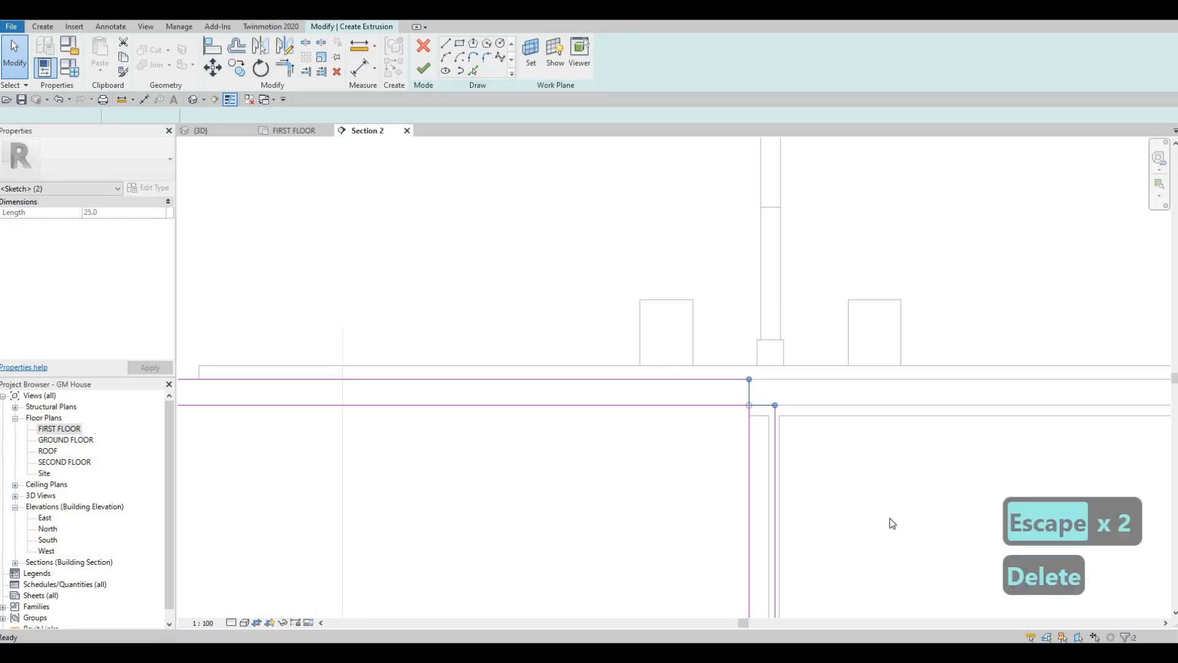
key(t)
key(r)
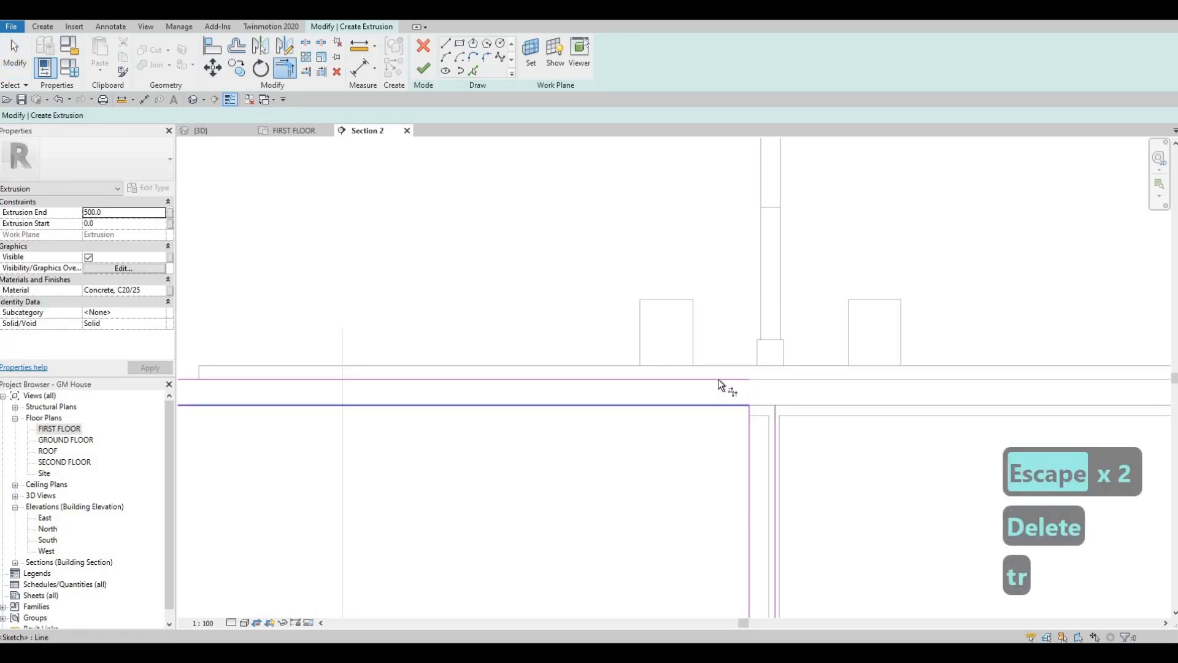
click(718, 378)
click(738, 381)
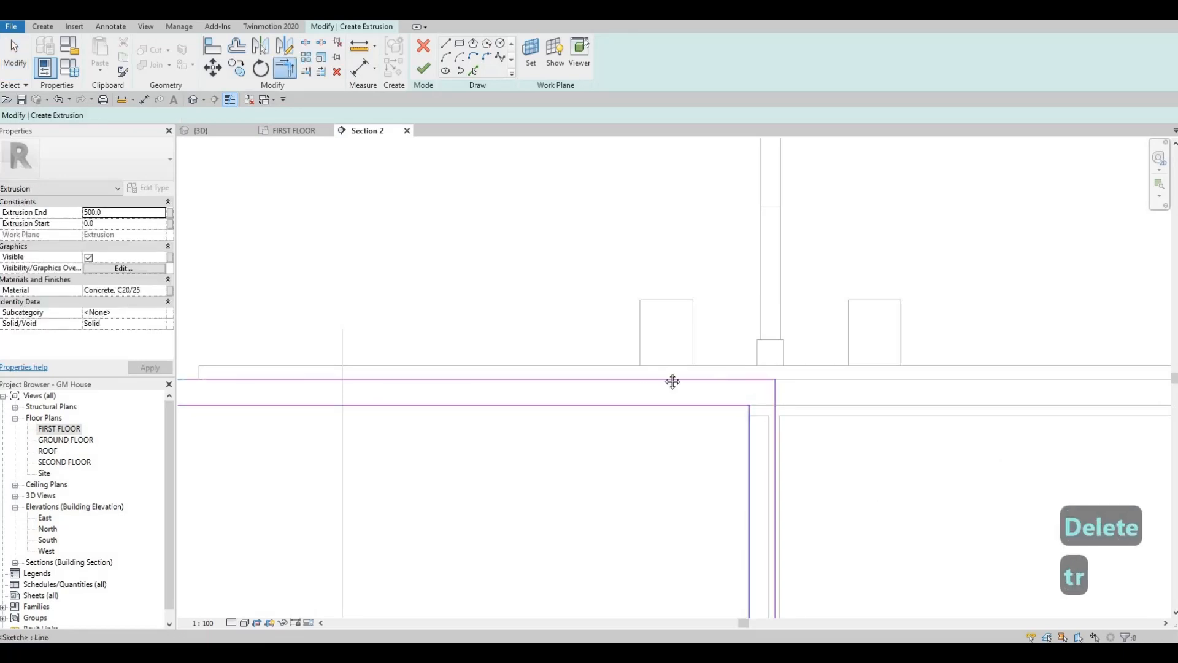
Finish the closed concrete wrap sketch and show the resulting extrusion in the 3D view.
scroll(767, 344, down, 4)
scroll(793, 324, up, 2)
scroll(724, 356, down, 3)
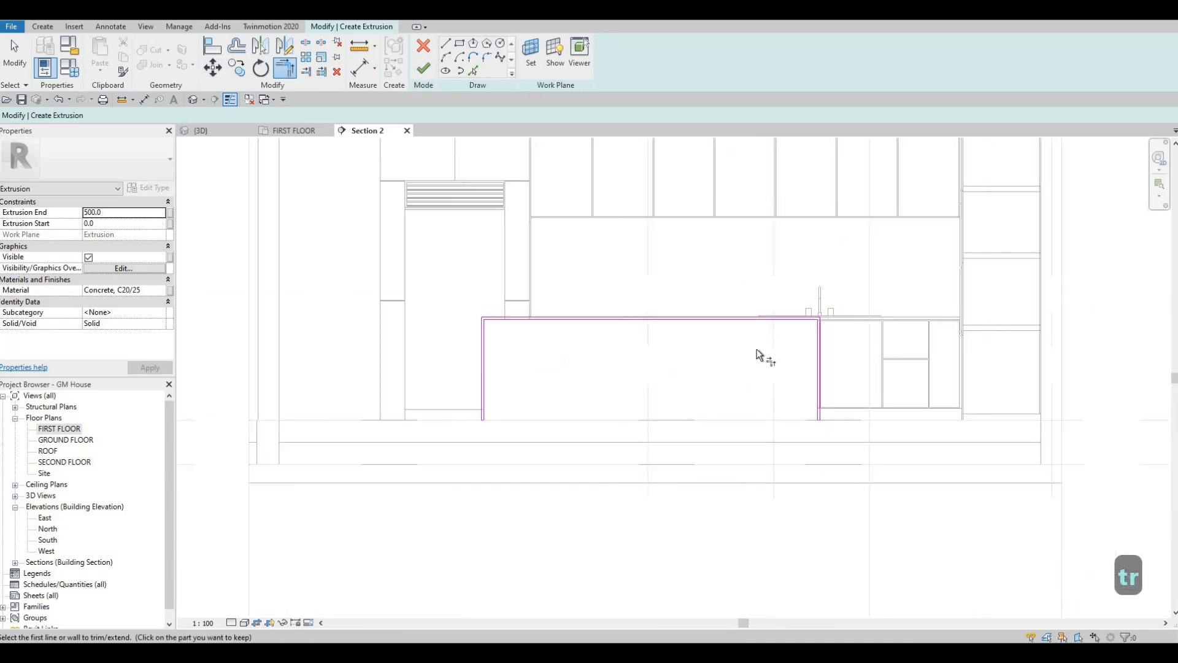
middle_drag(730, 363, 705, 378)
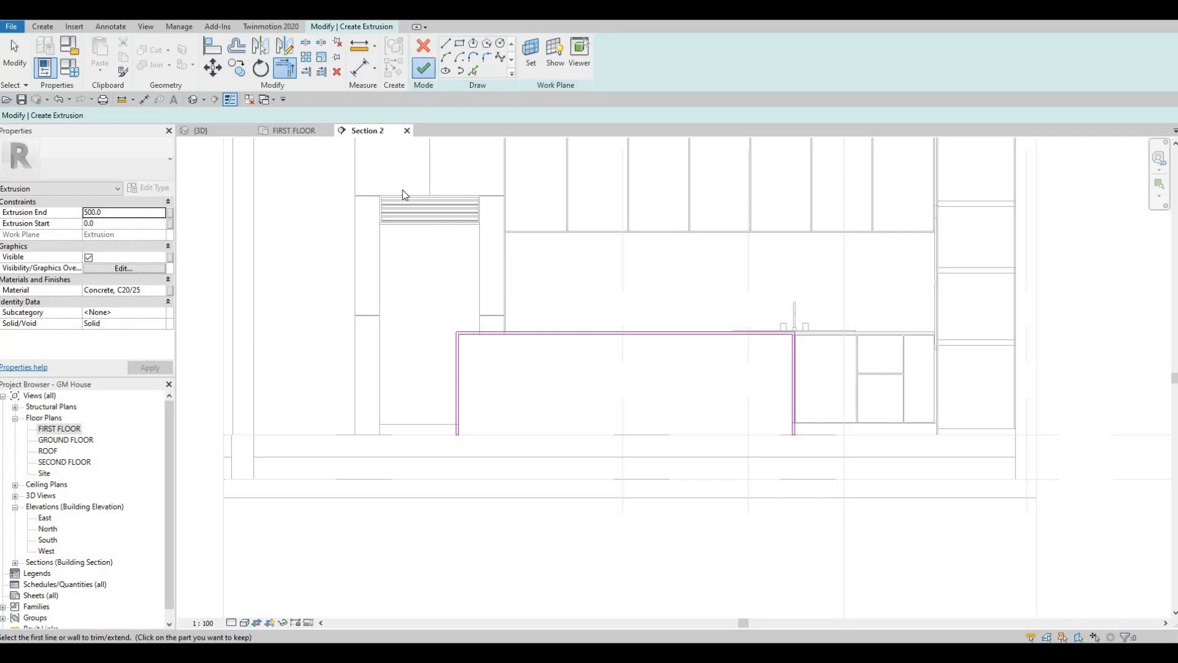
click(423, 68)
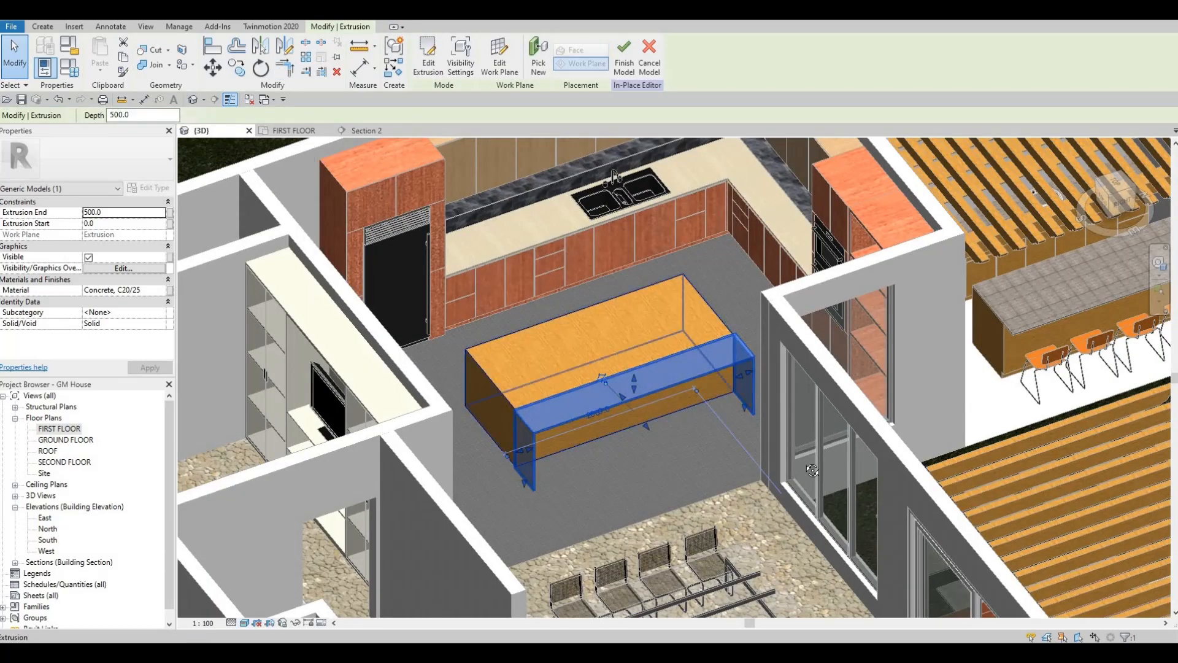
Stretch the concrete extrusion back over the island base to an extrusion start of -1300 mm.
shift+middle_drag(475, 351, 626, 423)
scroll(626, 423, up, 2)
drag(623, 424, 489, 409)
shift+middle_drag(489, 409, 620, 292)
key(Escape)
Shorten the concrete's dining-side overhang freehand to an extrusion end of about 353 mm.
scroll(619, 295, up, 2)
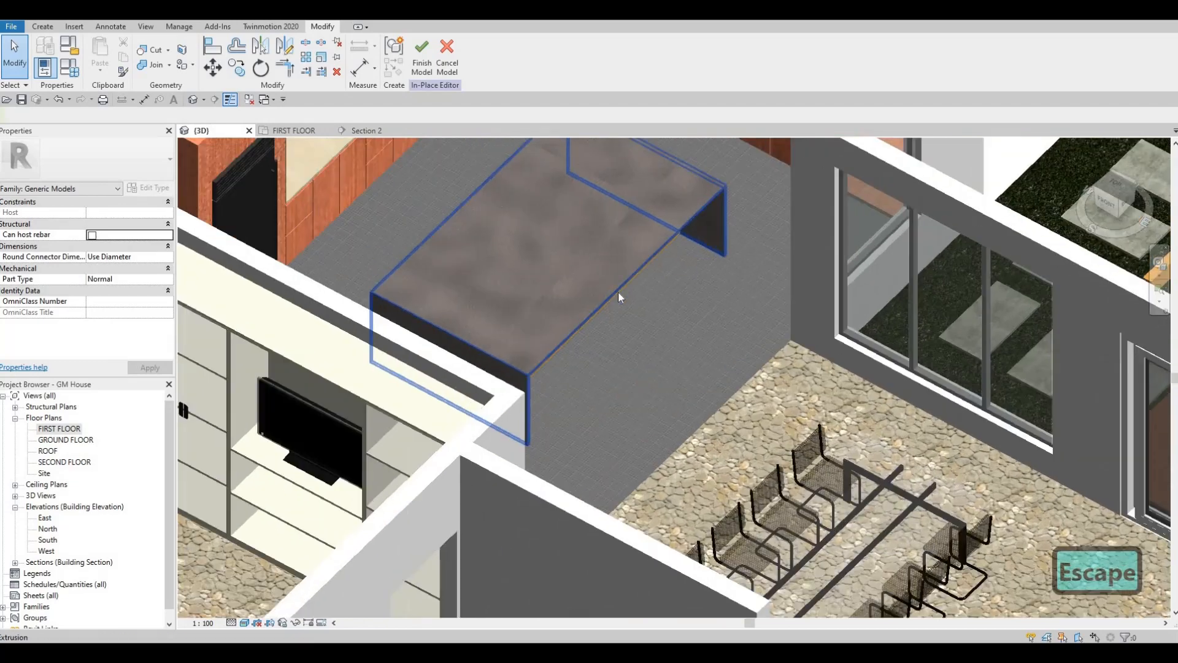
click(619, 300)
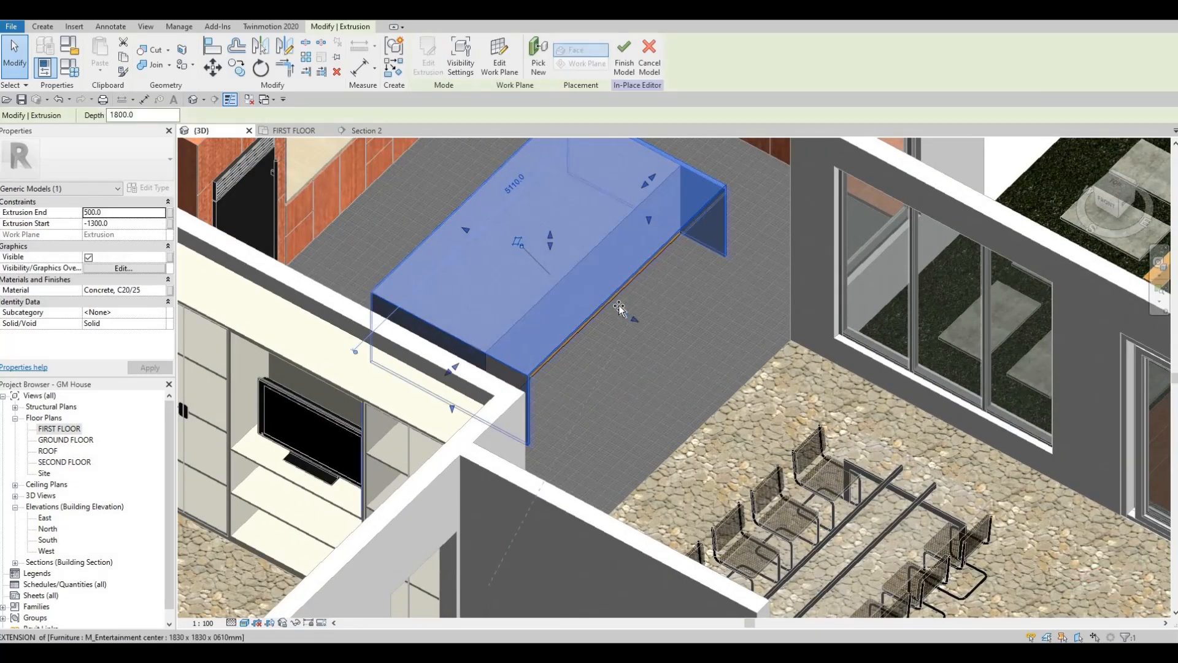
drag(619, 304, 617, 314)
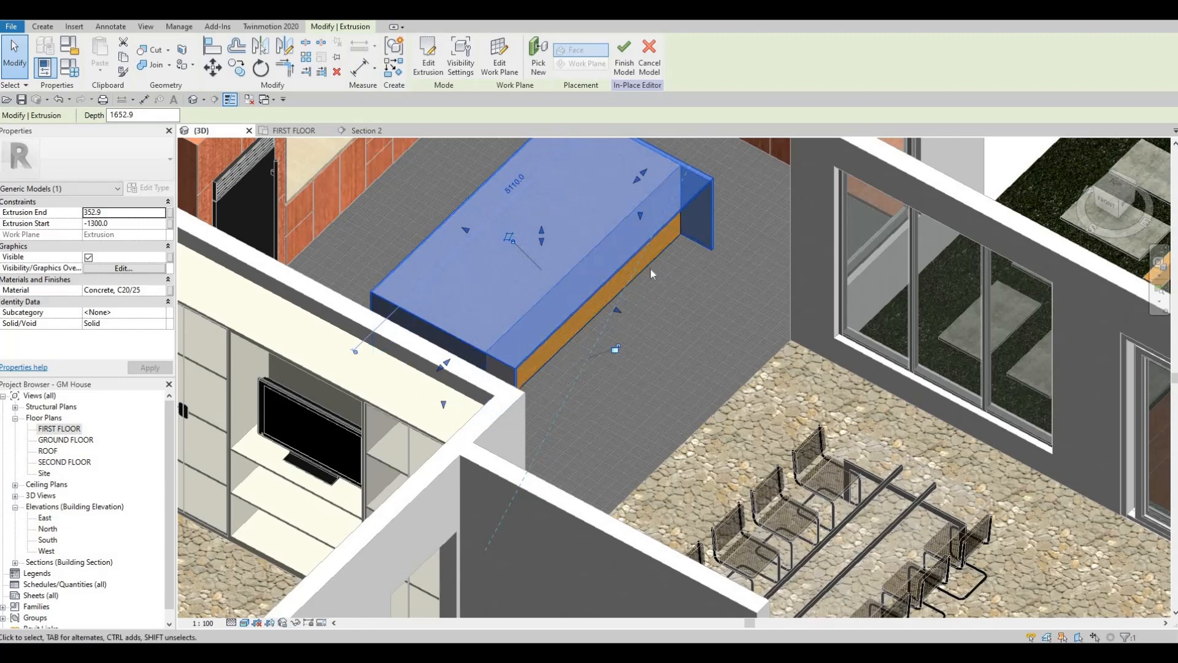
key(Escape)
key(Escape)
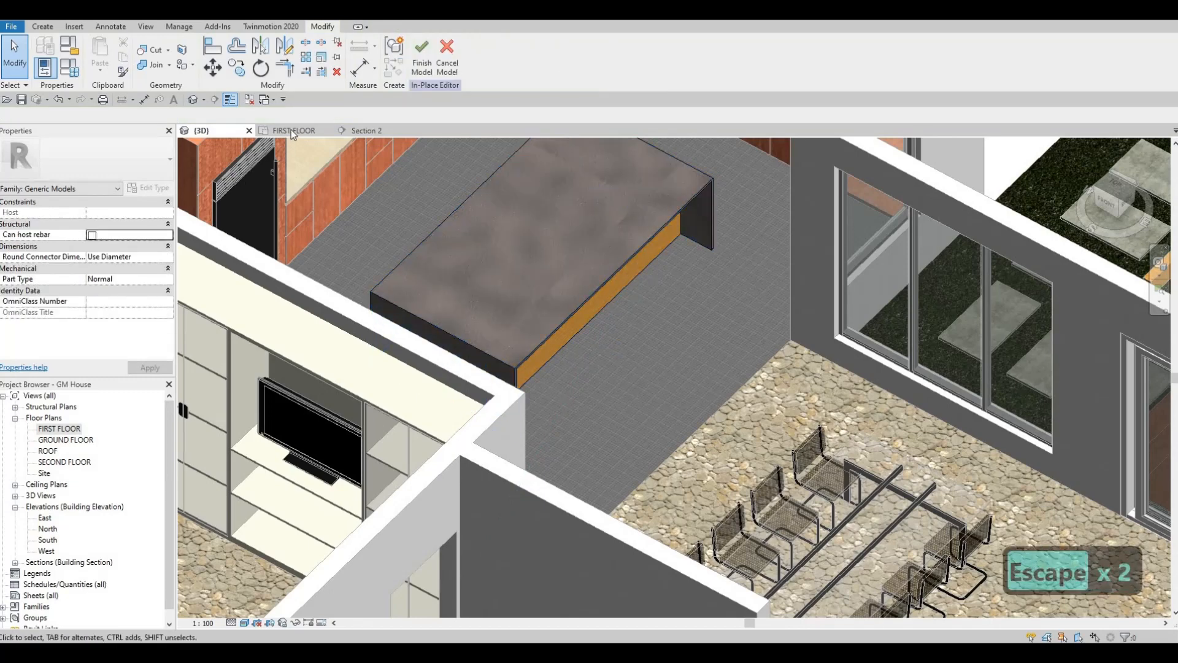
Return to the FIRST FLOOR plan and finish the in-place island model.
click(292, 129)
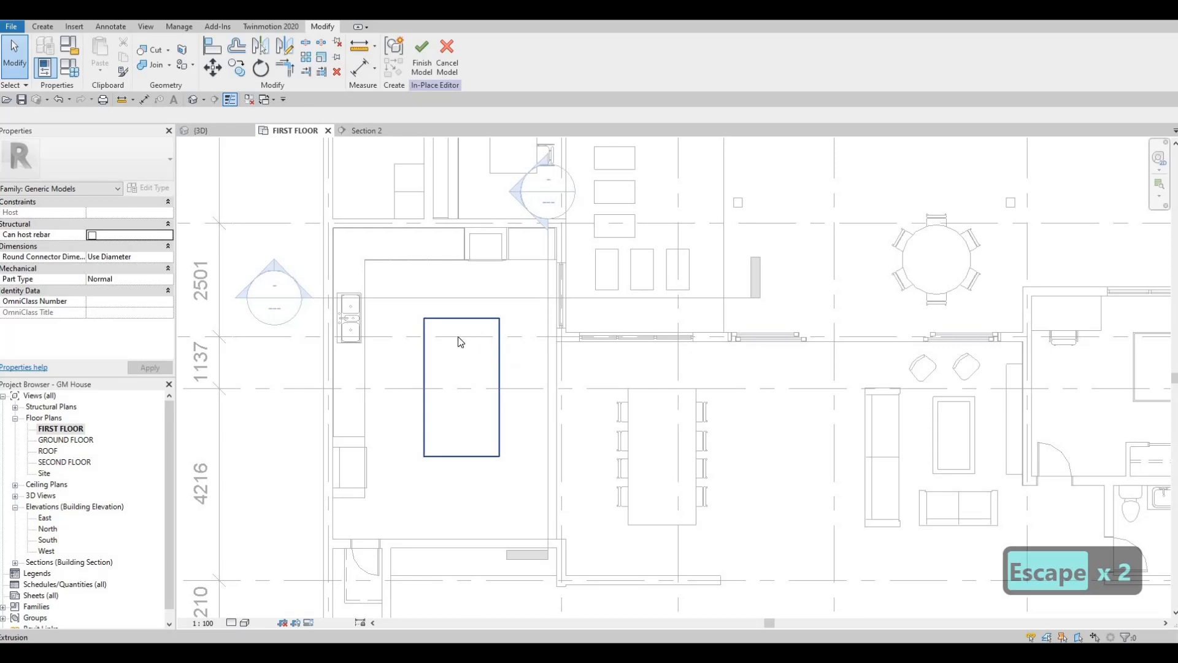
middle_drag(430, 343, 420, 375)
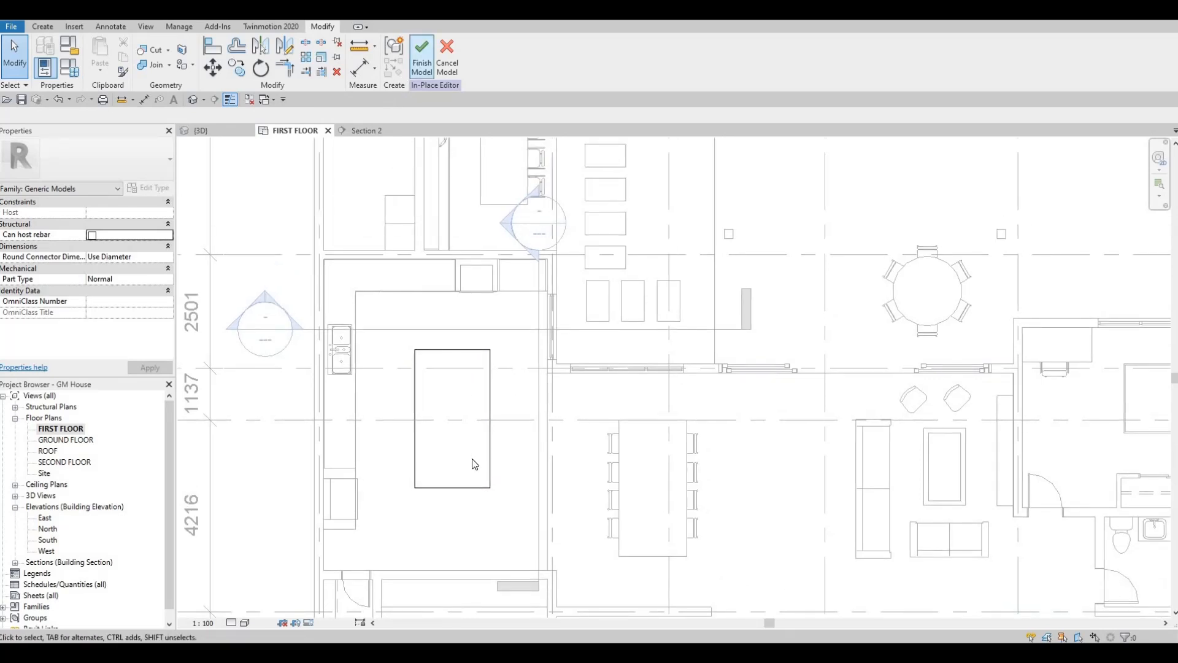
click(423, 55)
key(Escape)
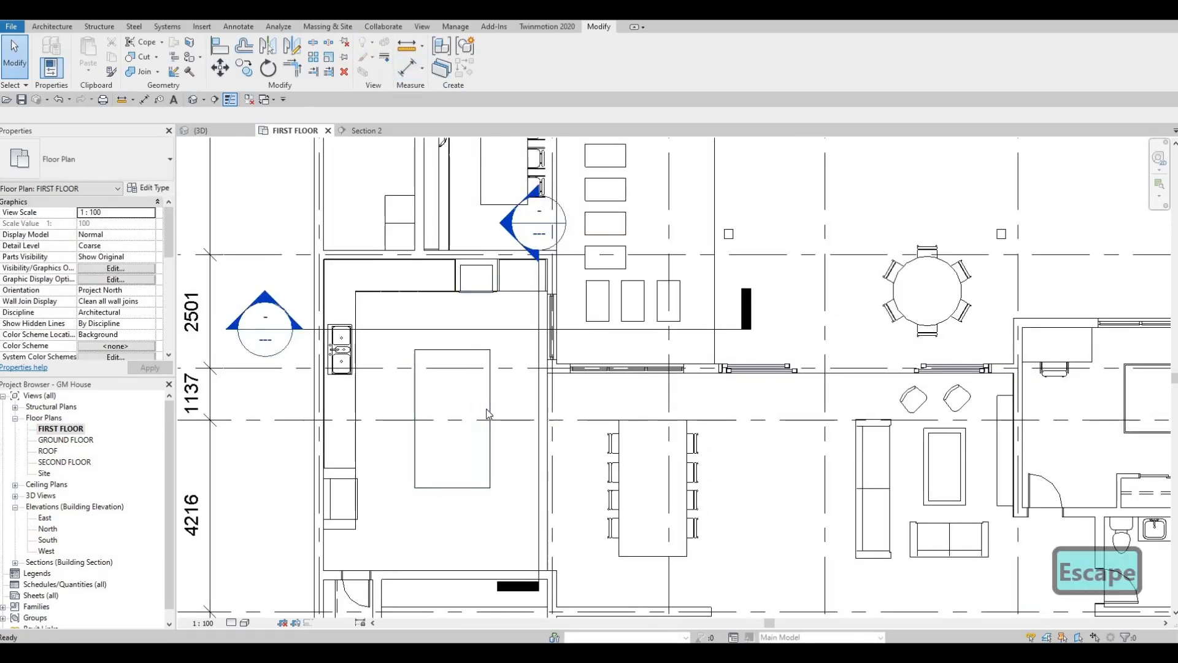
click(483, 378)
scroll(491, 379, up, 5)
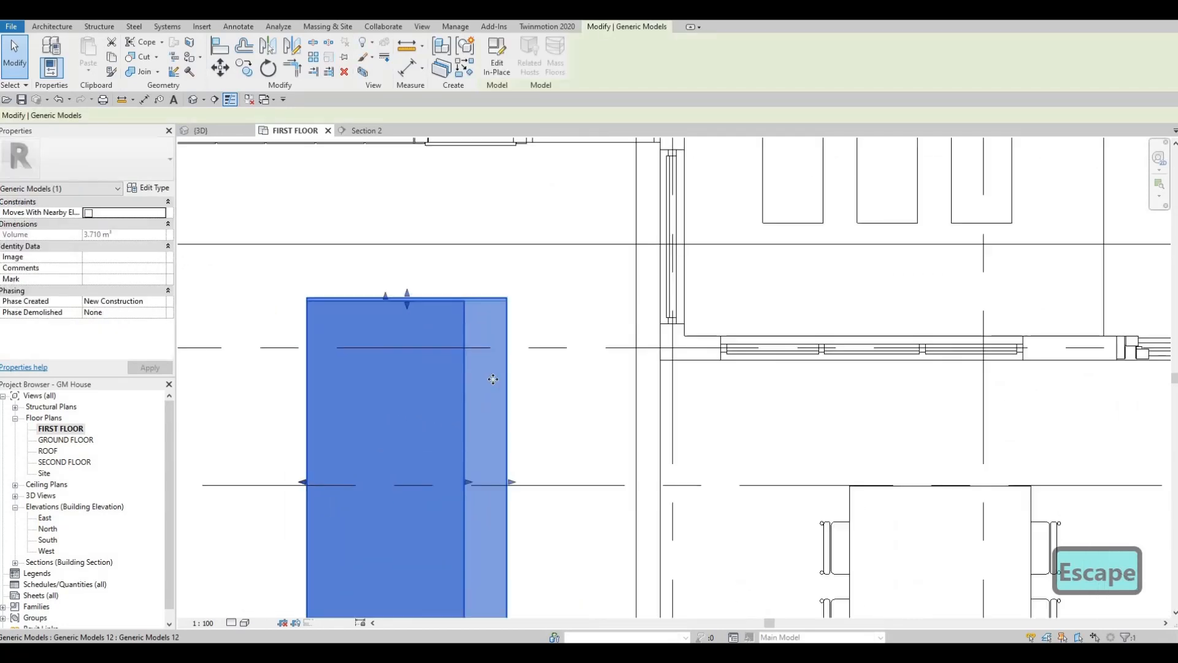
scroll(485, 368, down, 5)
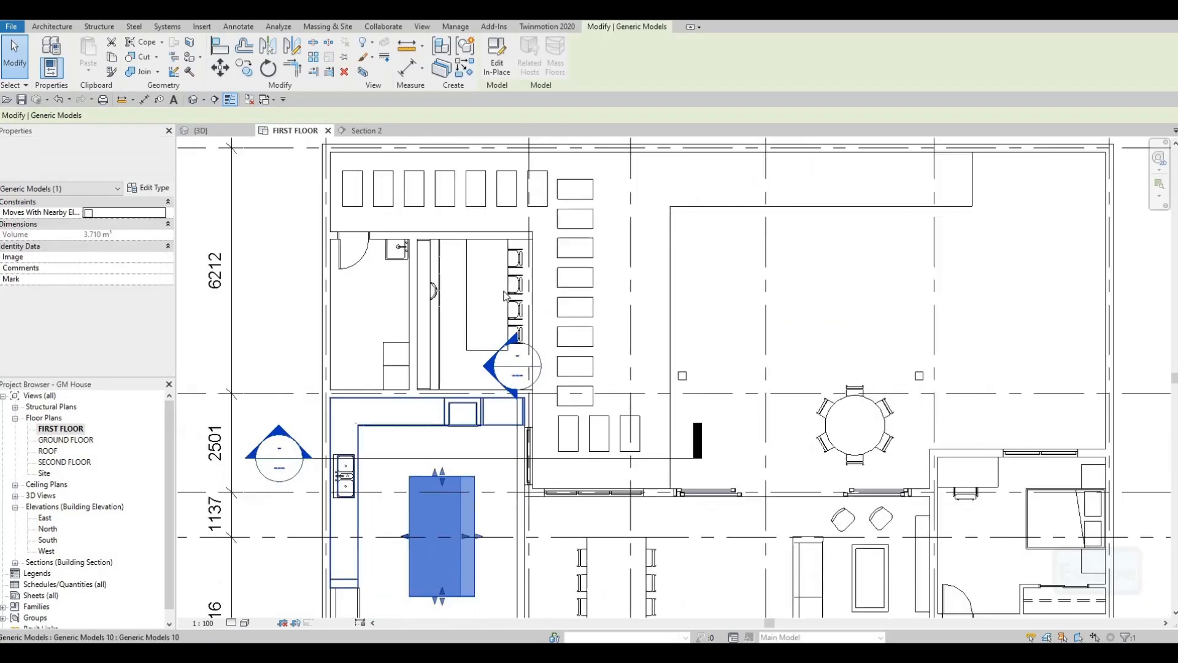
key(Escape)
key(Escape)
Place a matching M_Chair-Stacking chair on the FIRST FLOOR at the upper end of the kitchen island's dining-side edge.
click(508, 292)
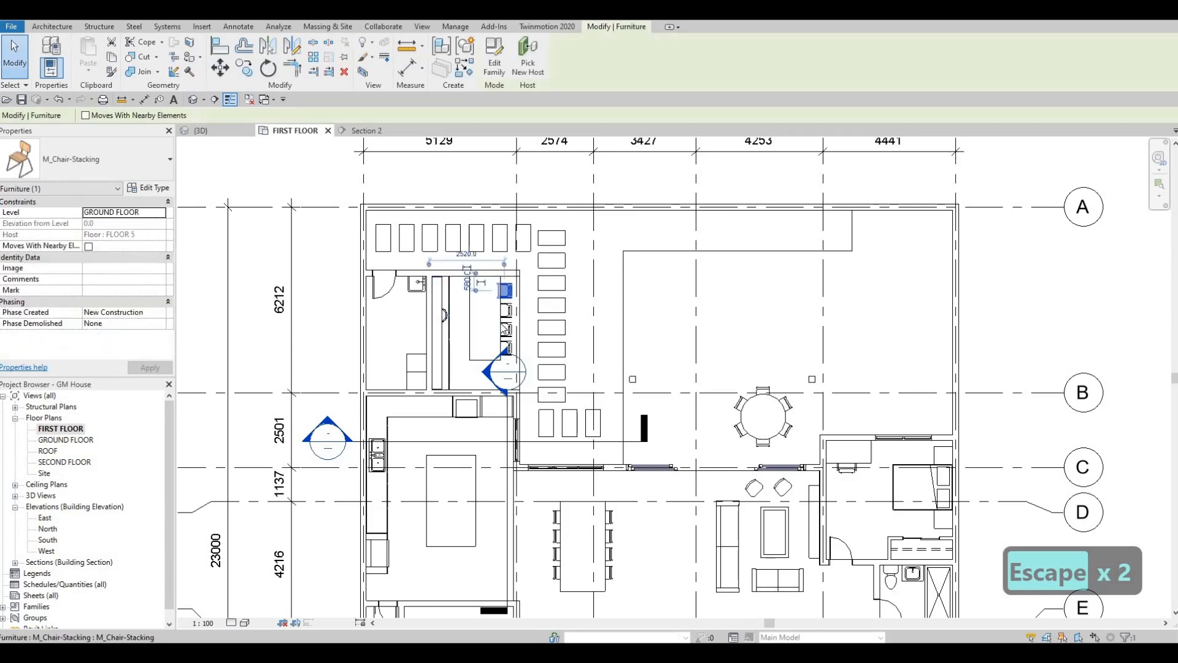
key(c)
key(s)
scroll(483, 476, up, 5)
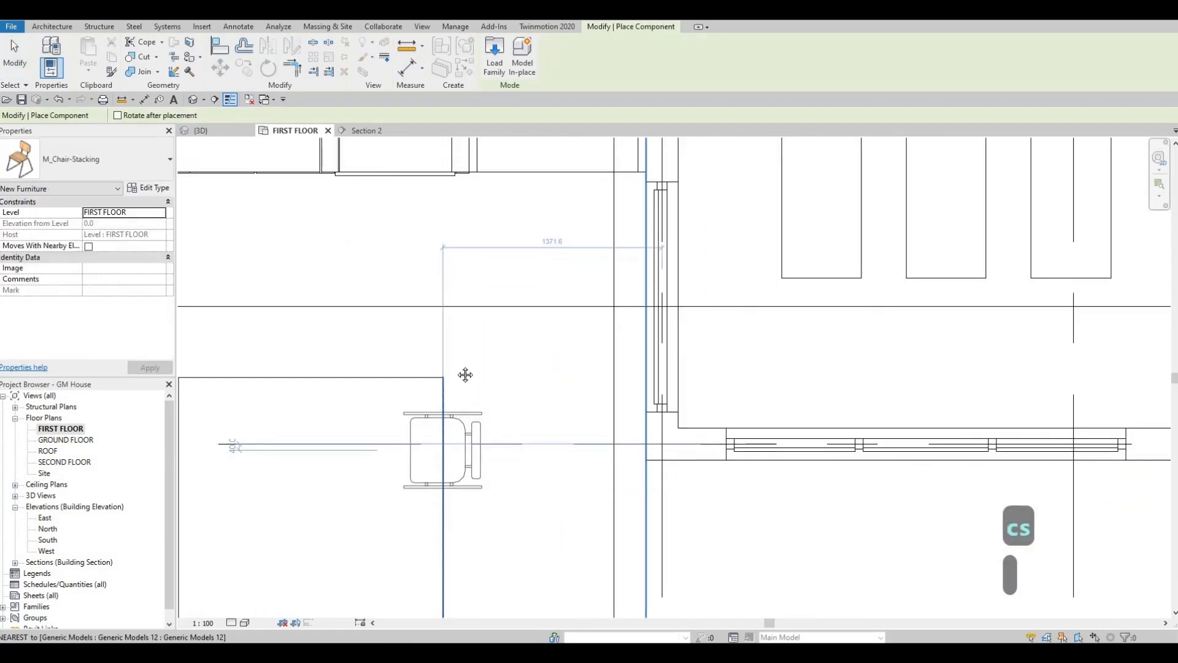
scroll(441, 449, down, 2)
middle_drag(441, 458, 468, 323)
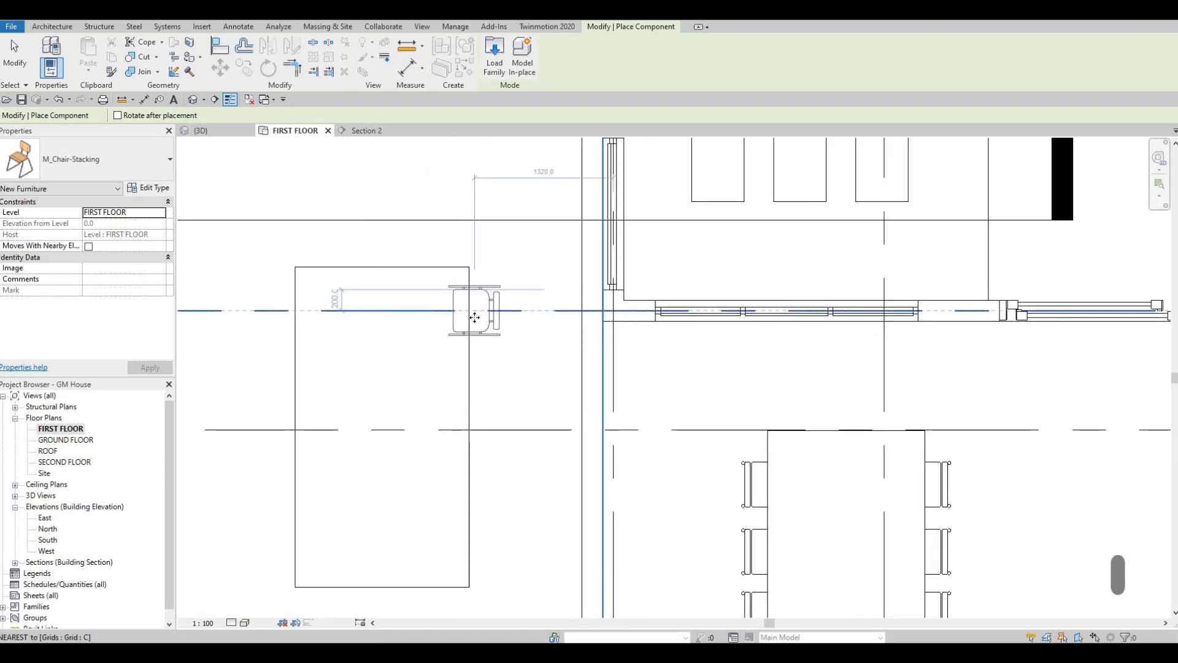
click(477, 358)
key(Escape)
key(Escape)
key(Escape)
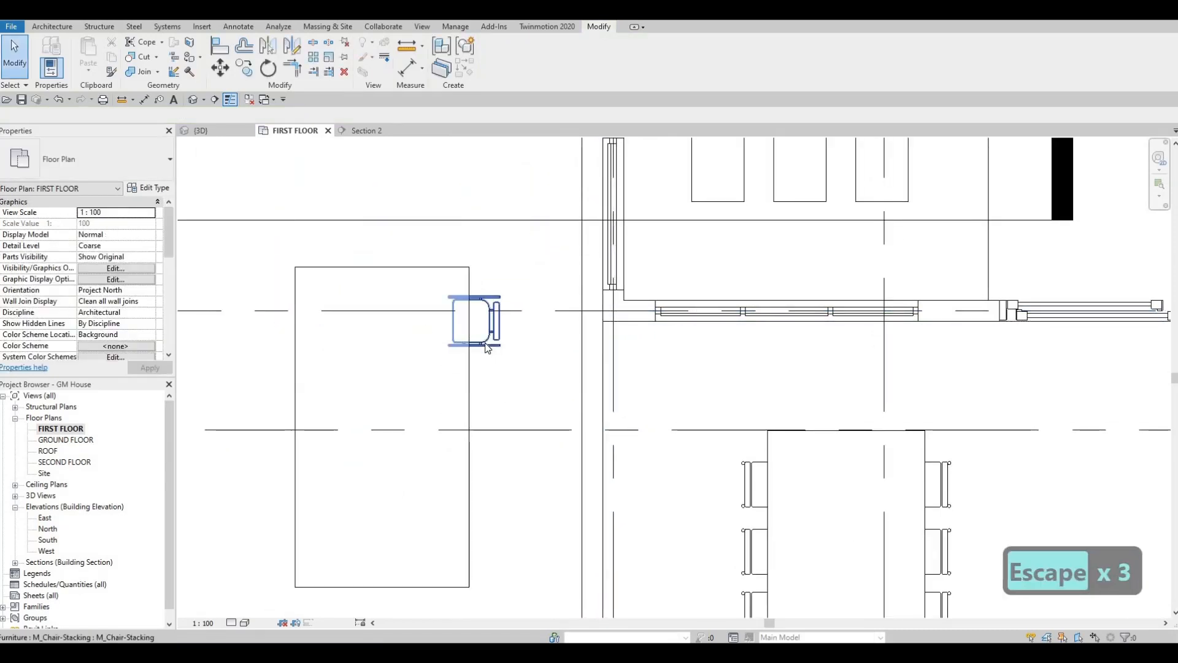
Copy the island chair once down along the dining-side edge to create a second seat.
click(488, 348)
key(c)
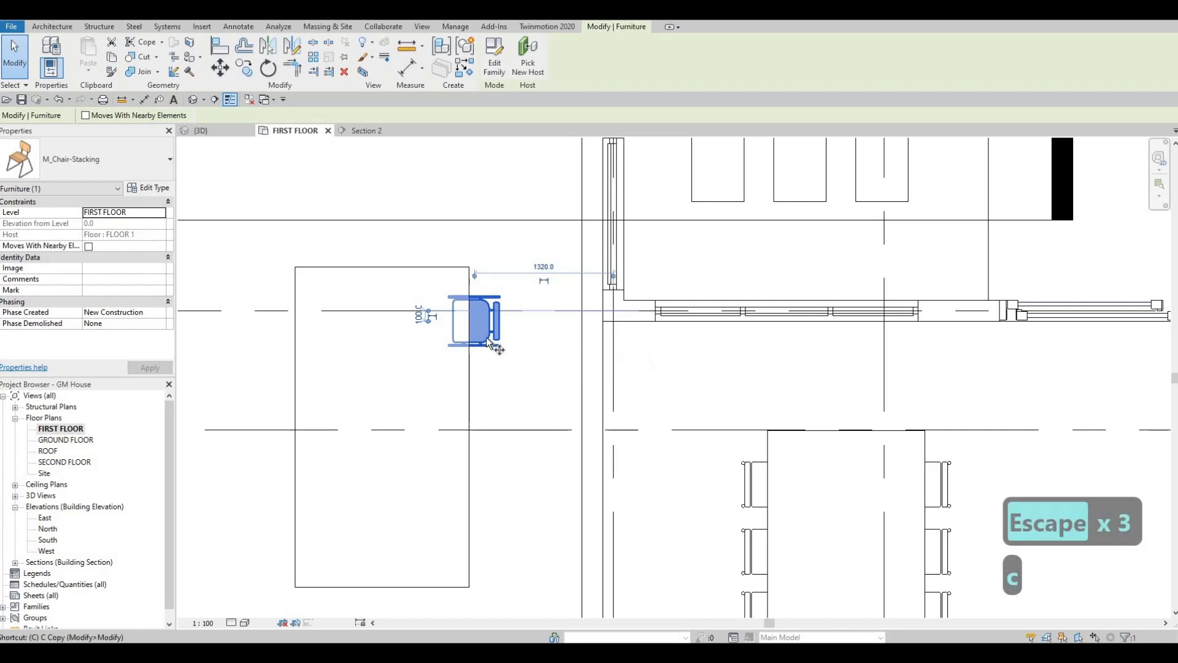
key(o)
click(507, 329)
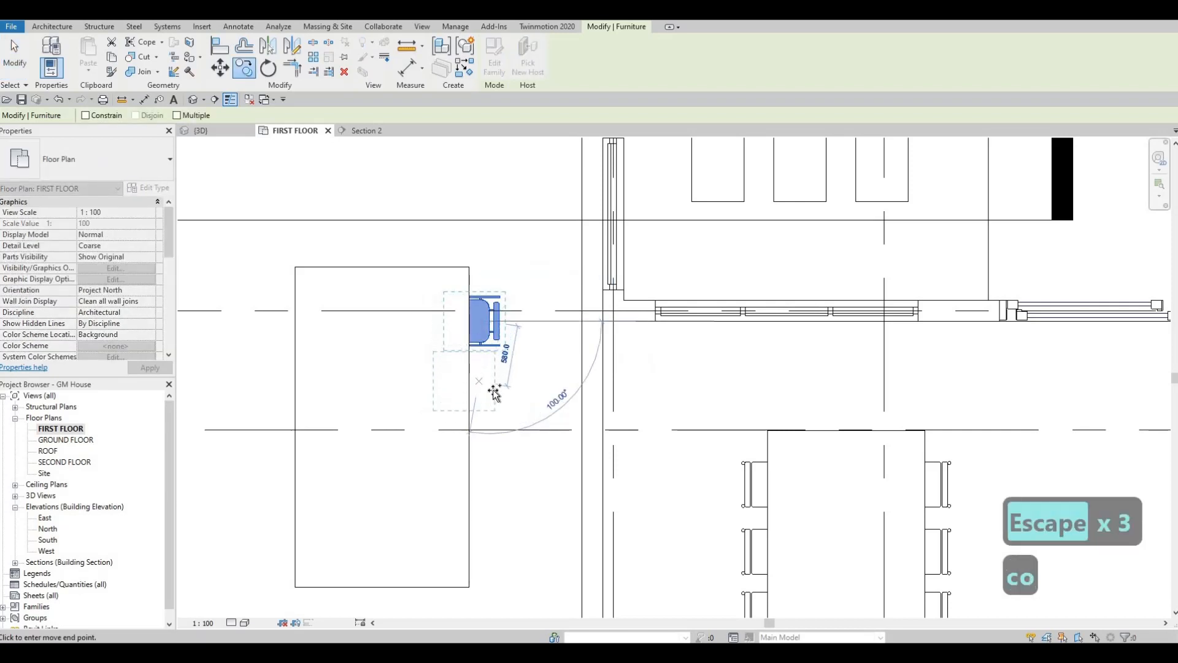
click(507, 398)
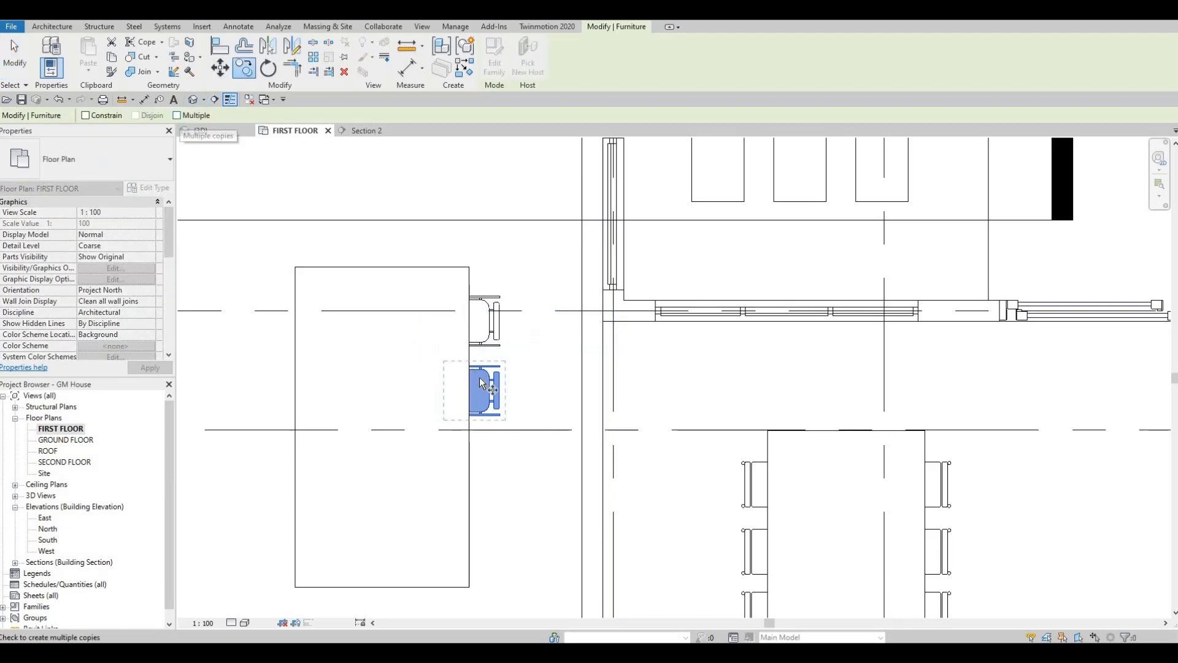
Make multiple copies of the second chair to add two more seats down the island edge, about 680 mm apart.
click(483, 421)
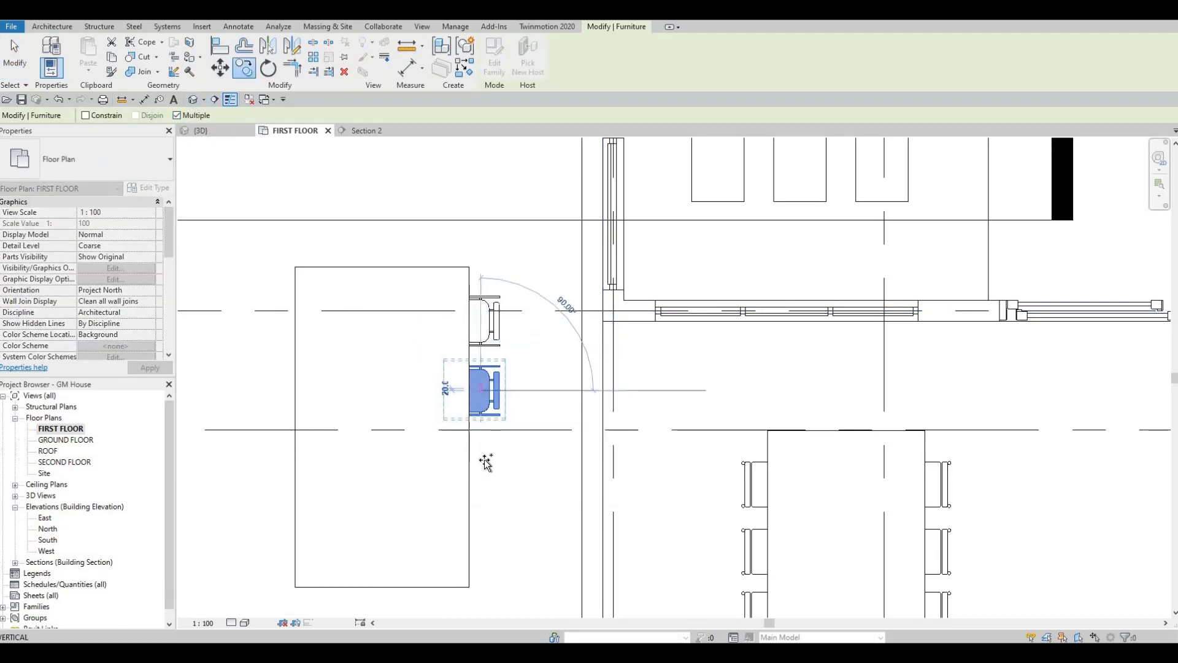
click(481, 464)
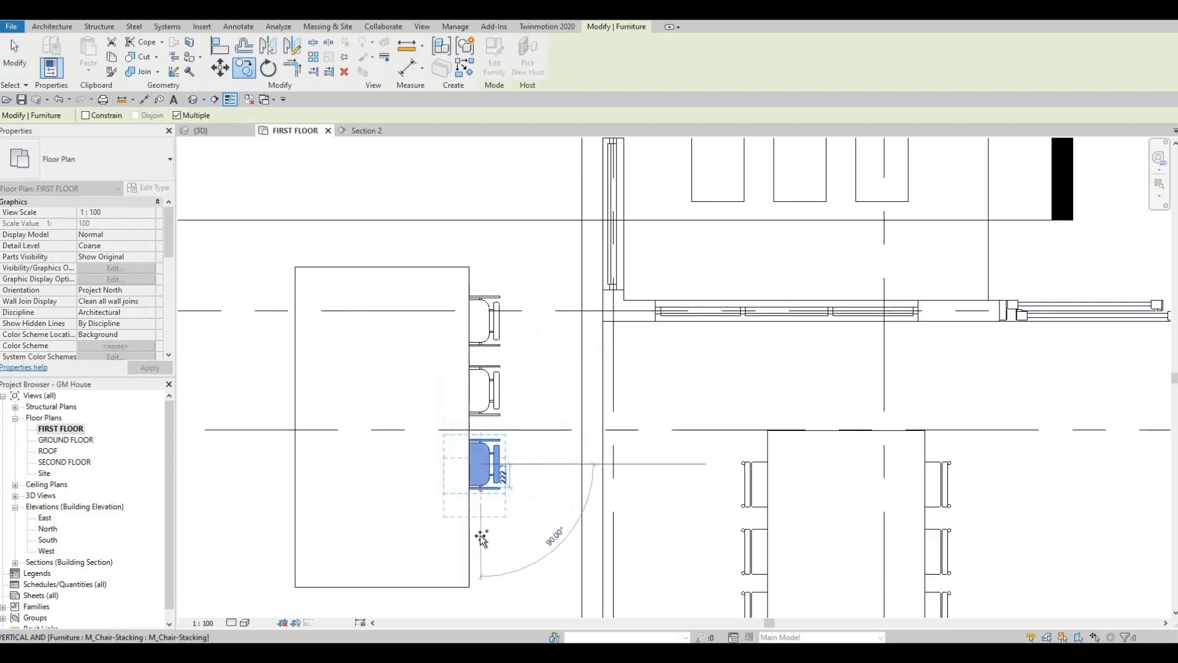
click(482, 535)
key(Escape)
key(Escape)
key(Escape)
key(Escape)
scroll(454, 375, down, 4)
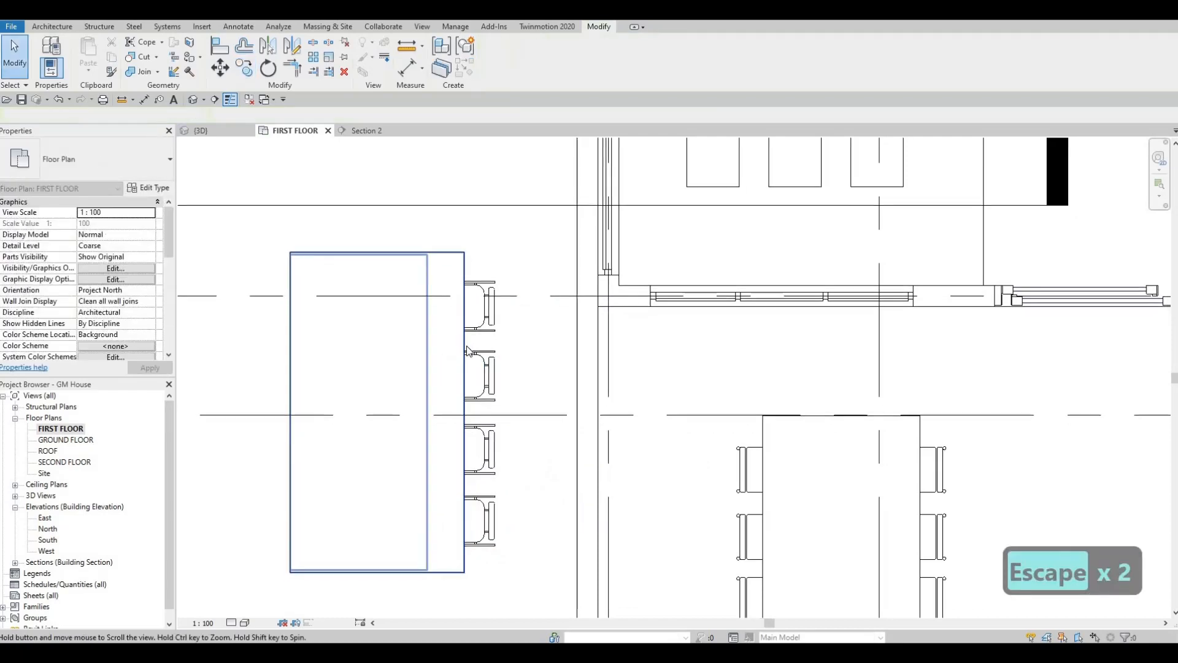
Check the positions of individual chairs along the island using their temporary dimensions.
scroll(465, 319, up, 5)
click(464, 319)
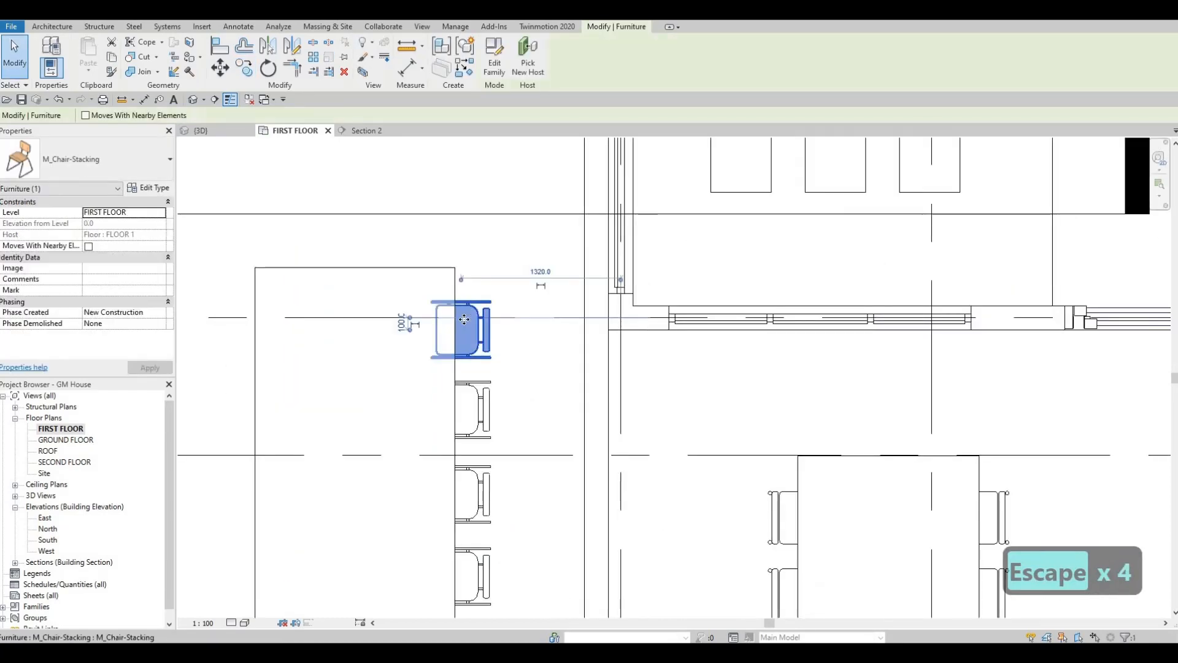
key(Escape)
key(Escape)
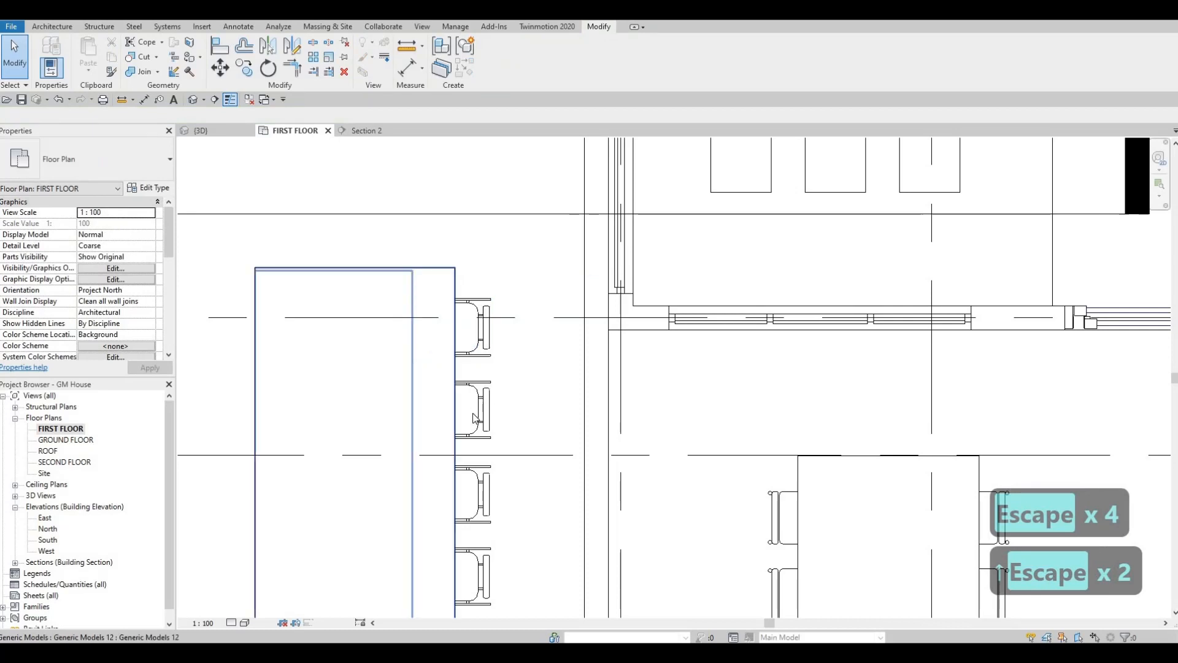
middle_drag(499, 416, 544, 303)
click(527, 355)
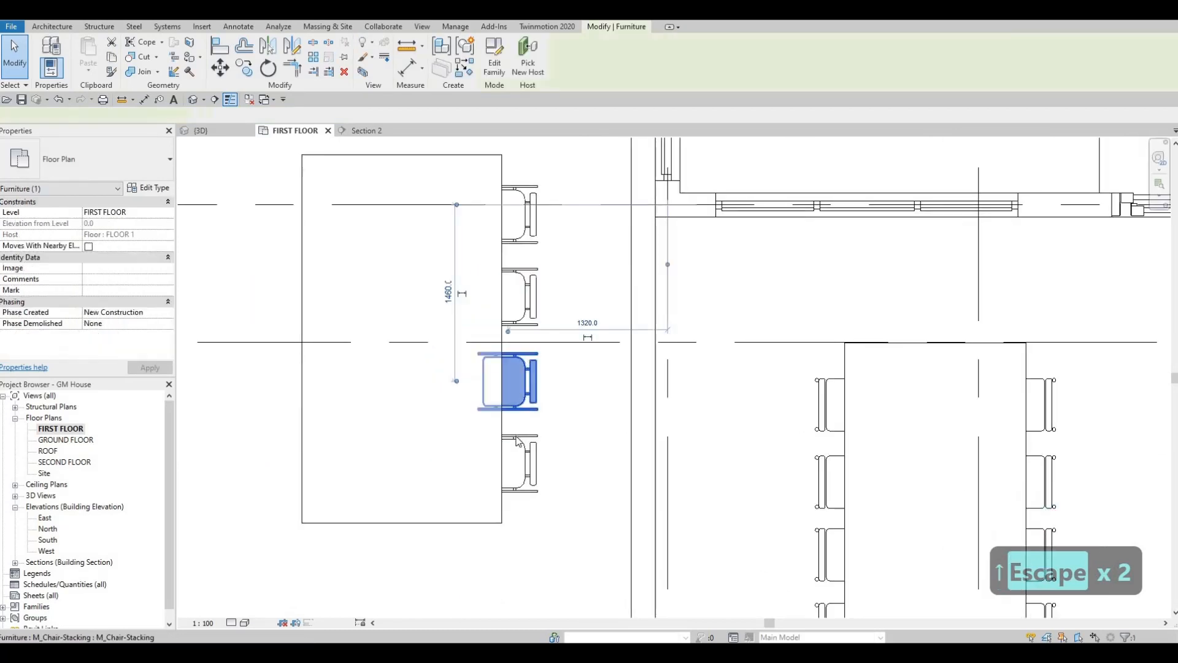
click(518, 441)
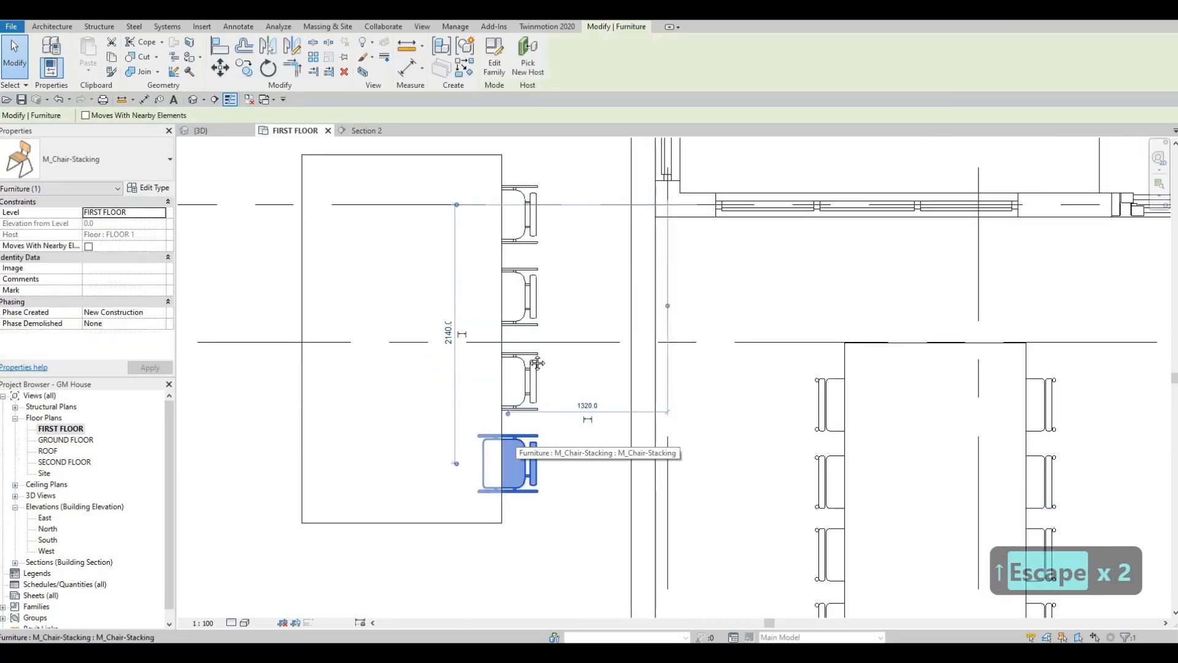
scroll(537, 363, down, 3)
key(Escape)
key(Escape)
key(Escape)
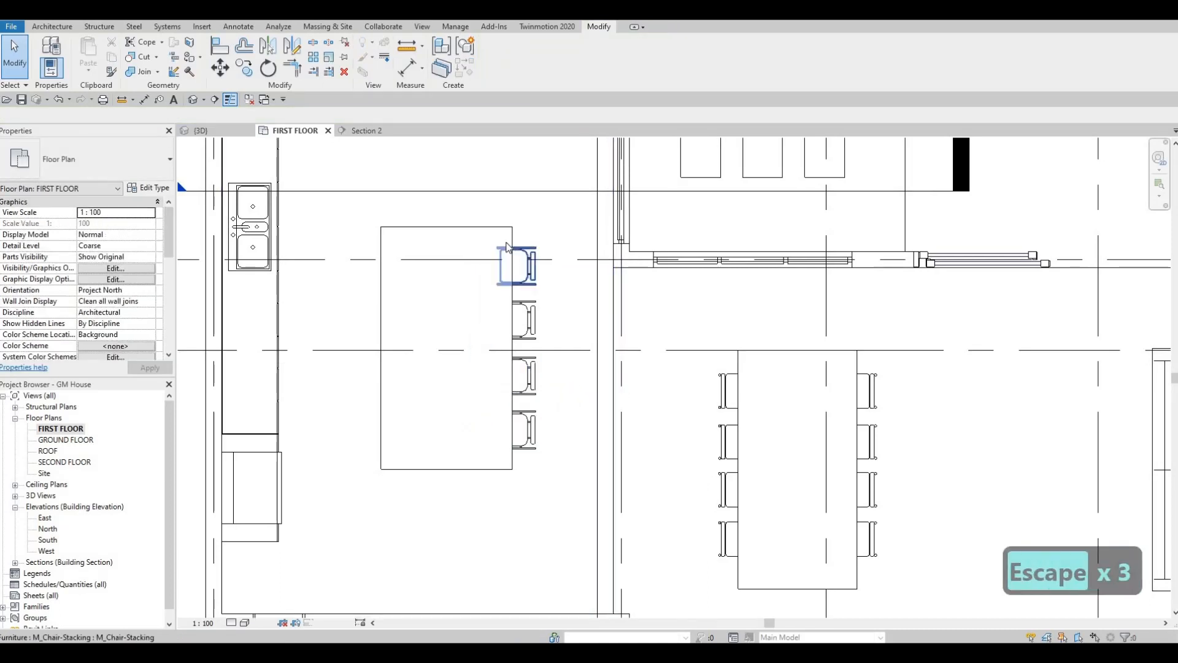
key(Escape)
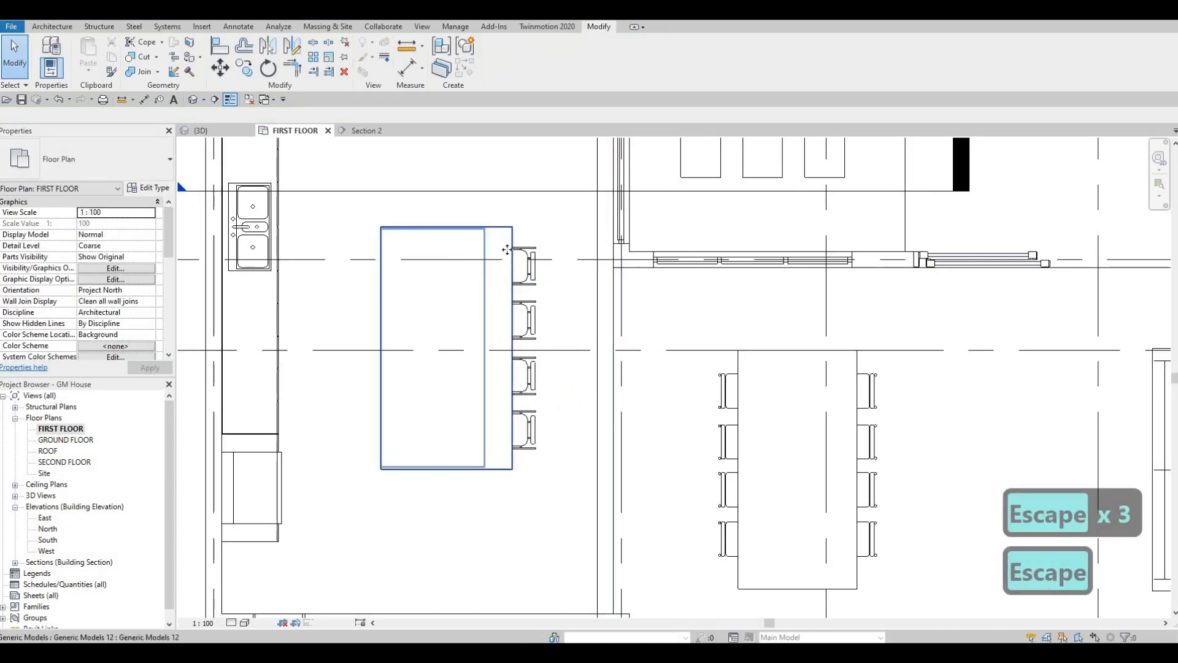
Shorten the island's concrete overhang slightly on the chair side, freehand.
click(507, 249)
scroll(502, 248, up, 2)
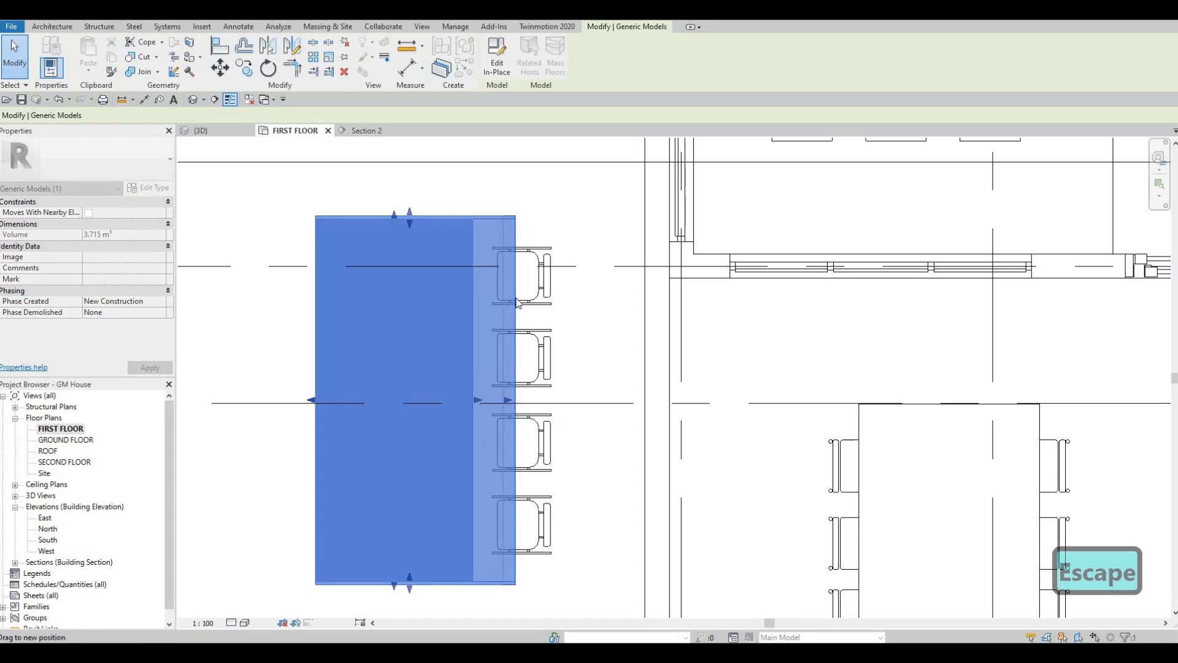
key(Escape)
Nudge all four island chairs together four increments toward the island, tucking them further under the overhang.
click(525, 276)
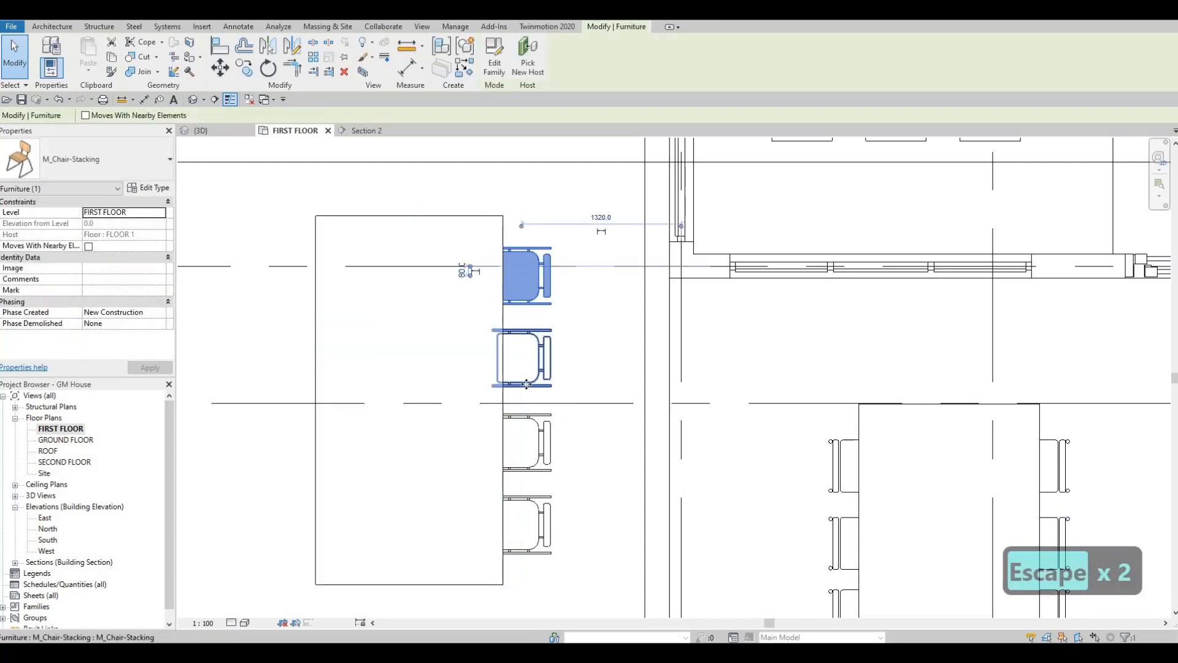
ctrl+click(527, 384)
ctrl+click(527, 442)
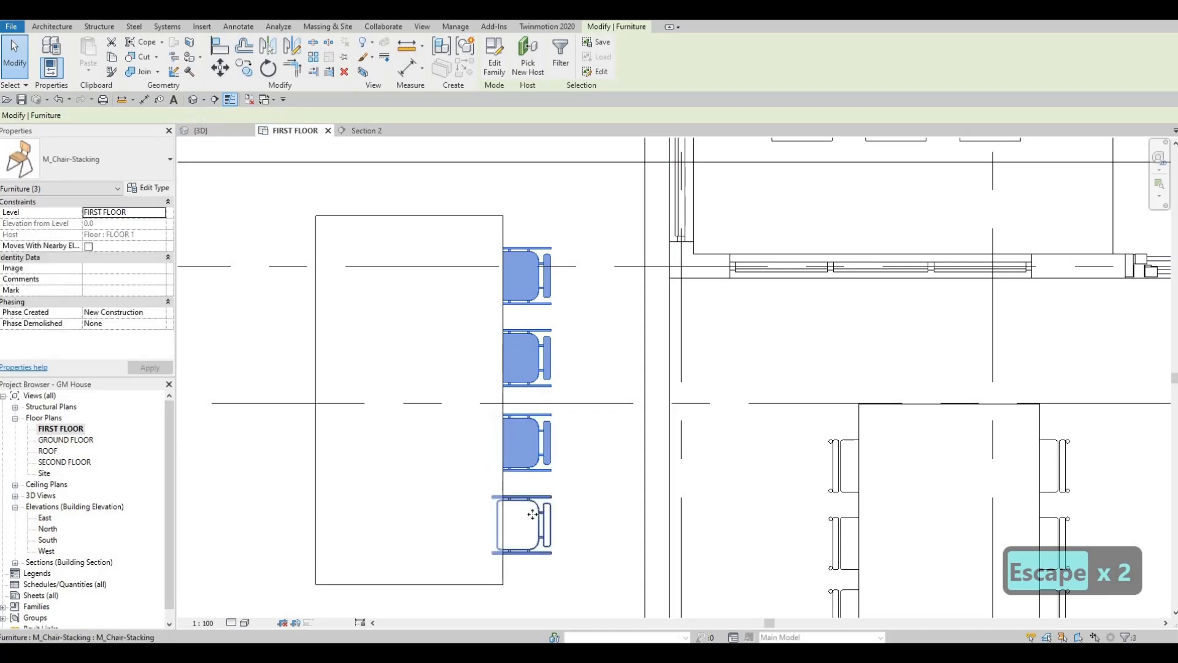
key(Left)
key(Left)
key(Left)
key(Left)
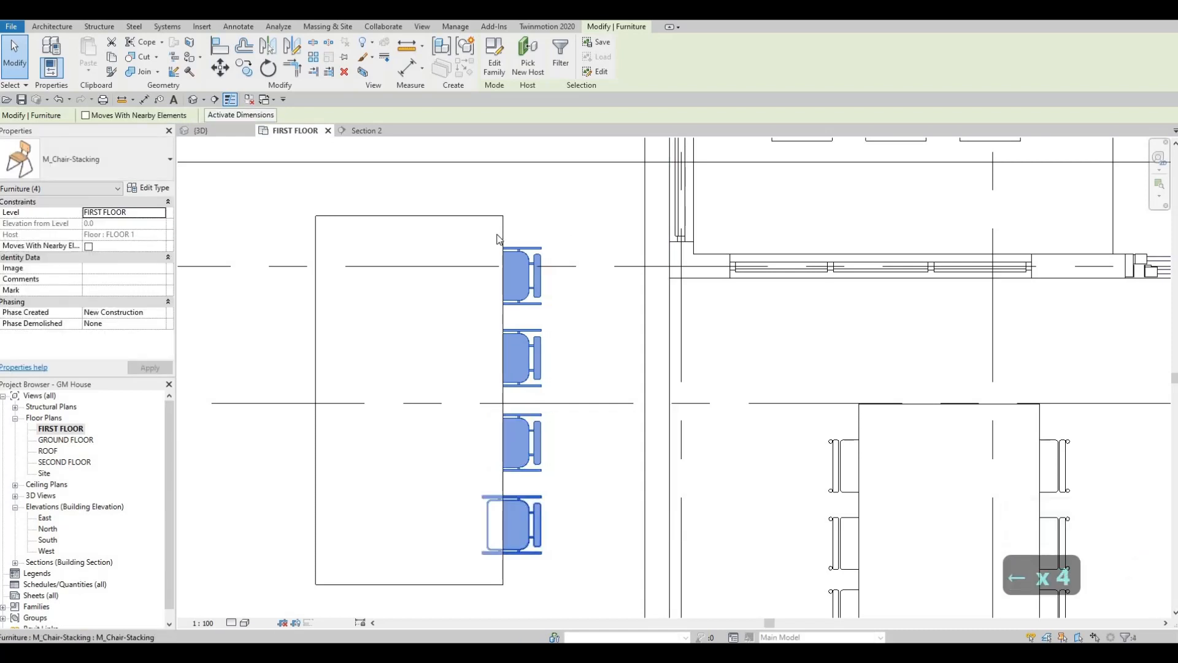
Examine the island's overhang and the arrangement of its chairs within the kitchen plan.
click(495, 311)
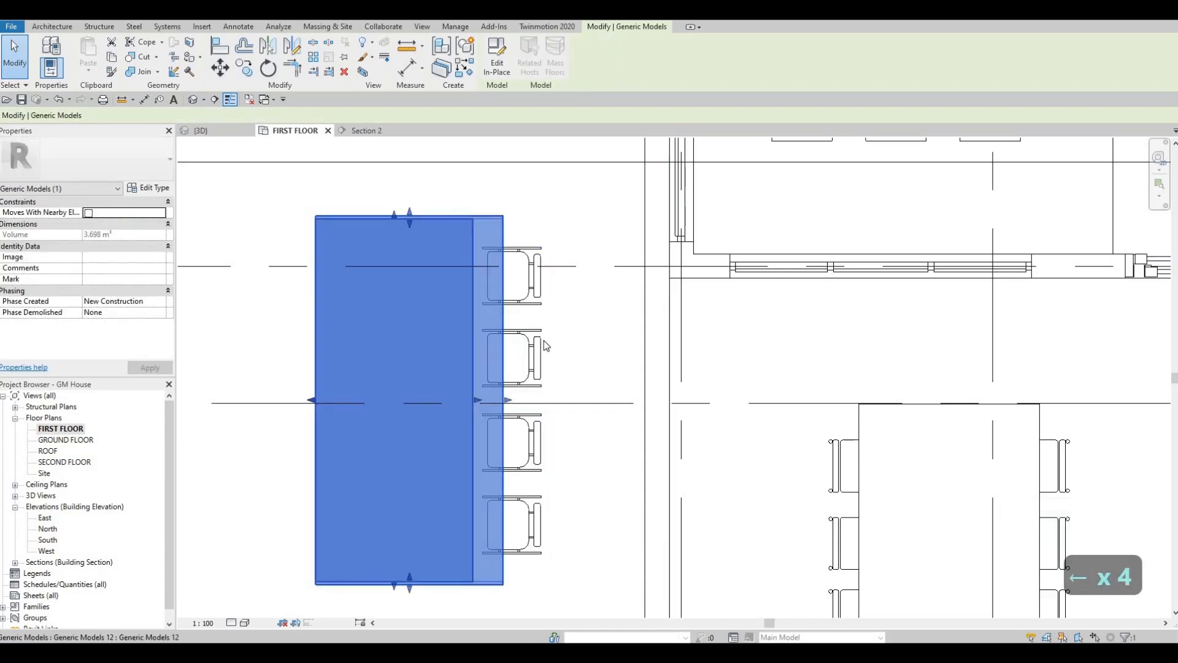
middle_drag(521, 344, 543, 324)
scroll(543, 324, down, 1)
key(Escape)
key(Escape)
scroll(507, 359, up, 2)
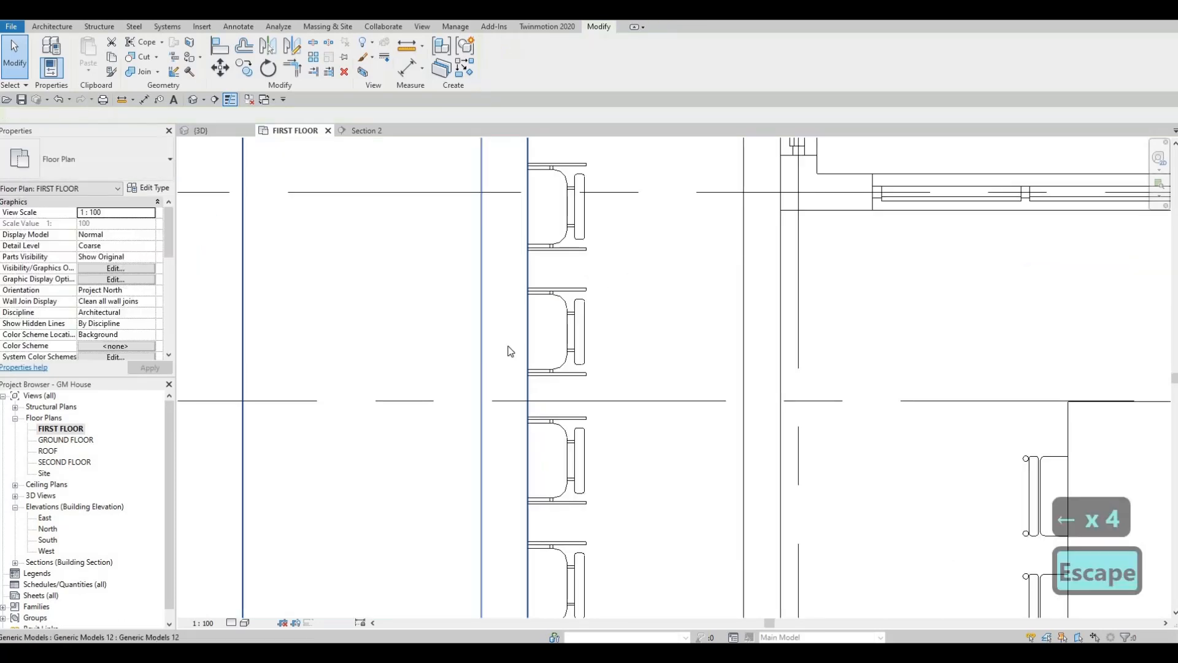
scroll(500, 350, down, 2)
middle_drag(508, 258, 575, 264)
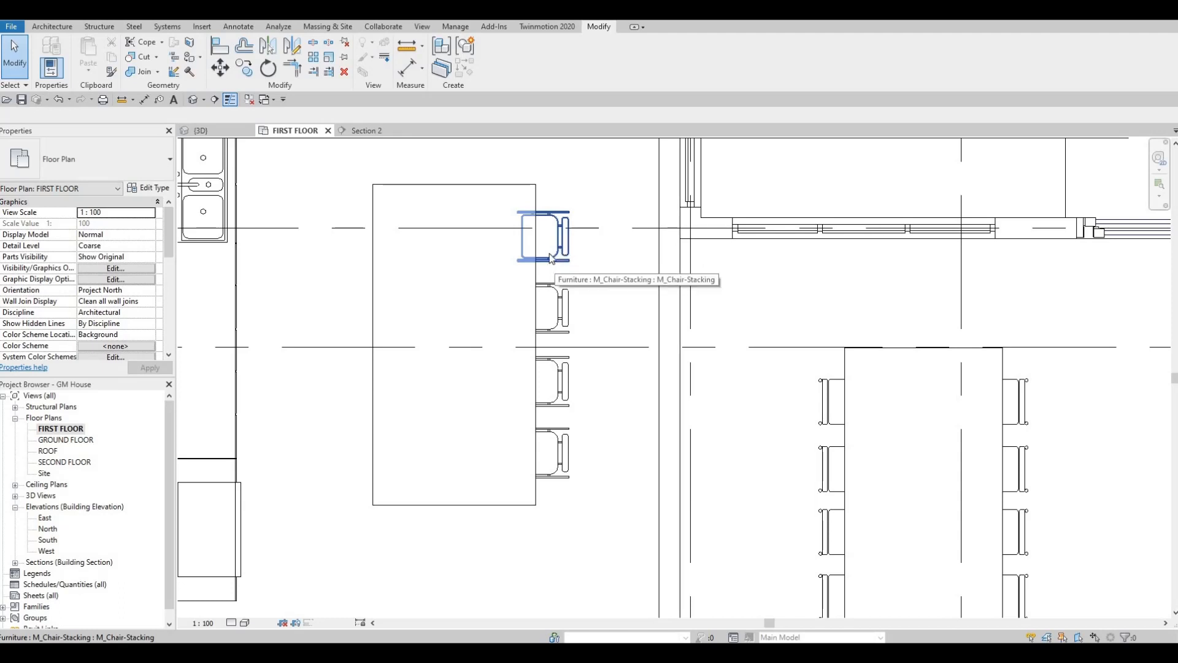
scroll(540, 283, down, 3)
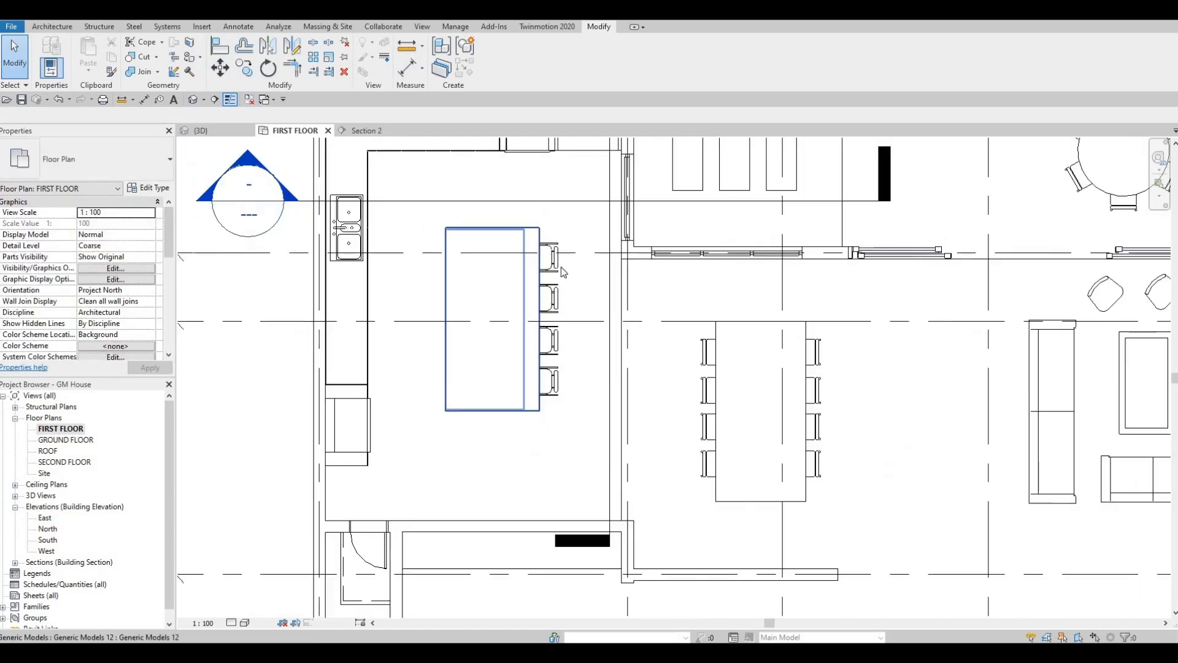
scroll(569, 265, up, 1)
key(Escape)
scroll(568, 264, up, 1)
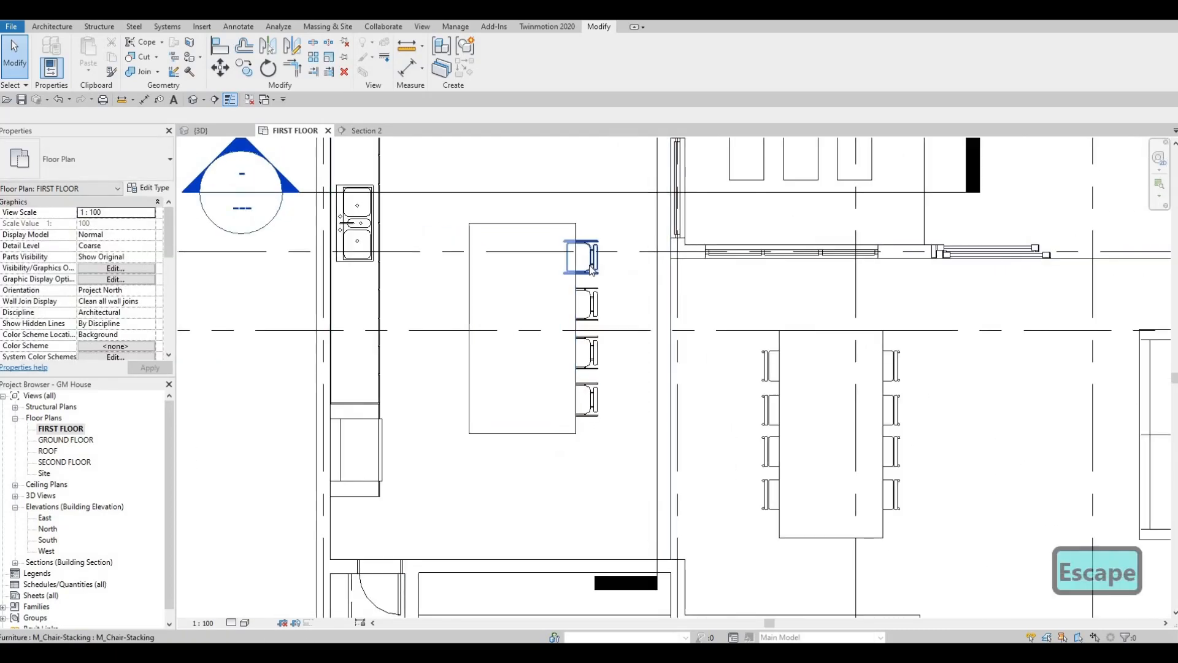
key(Escape)
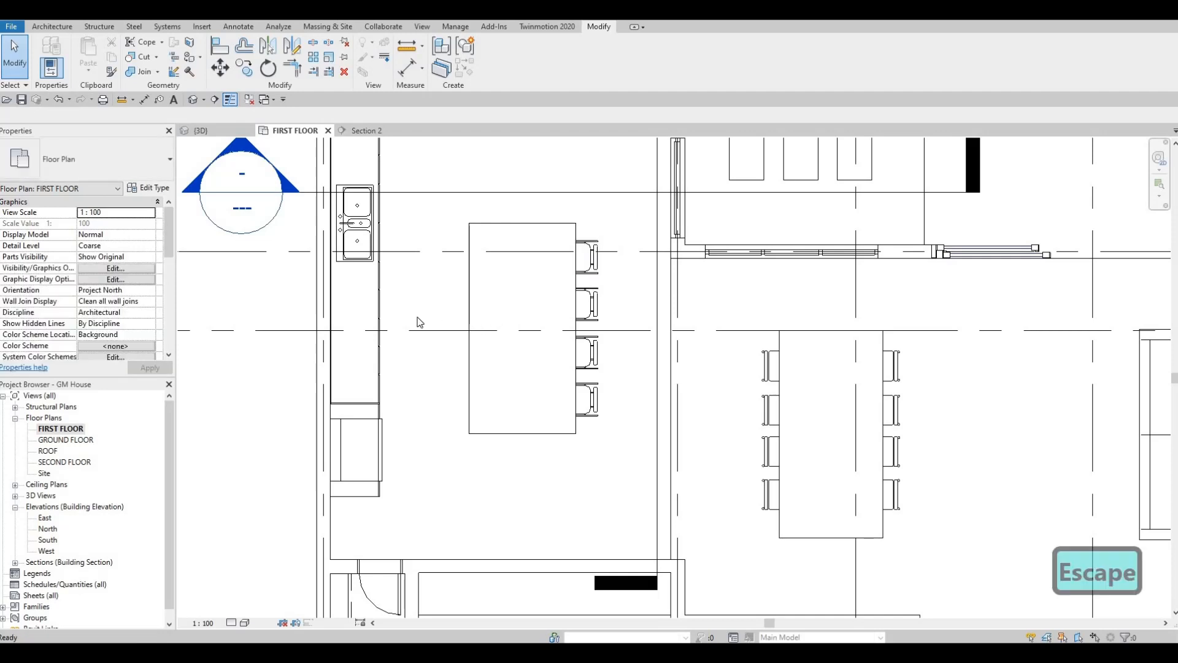
scroll(420, 322, down, 2)
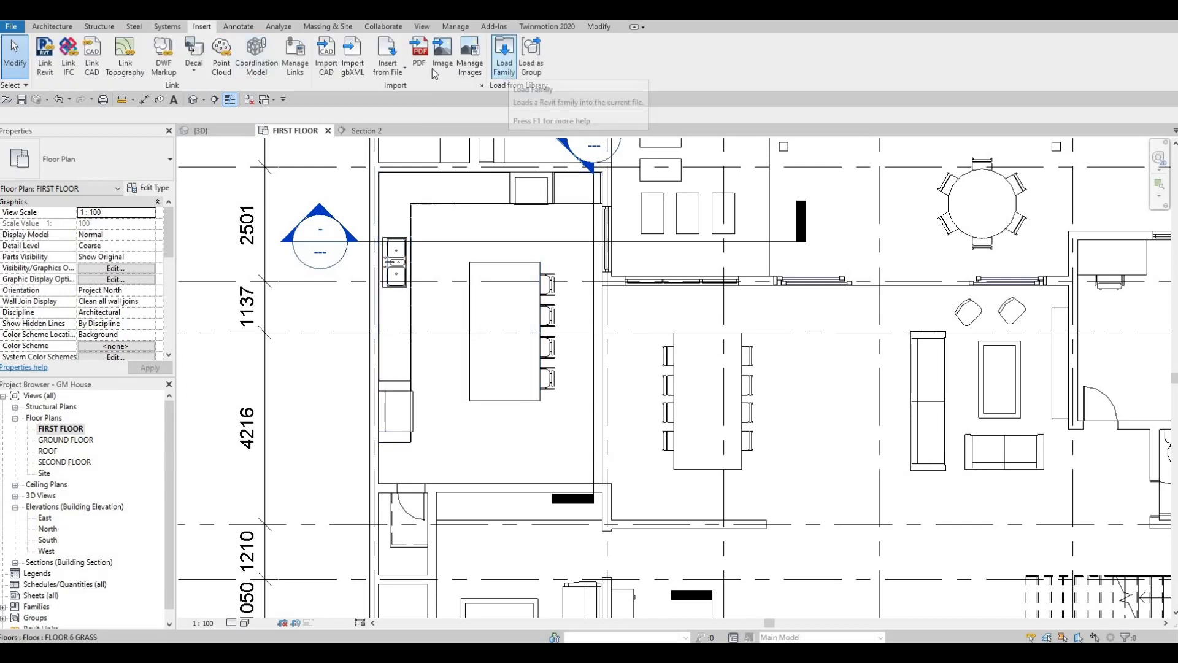
Start loading a family and browse to the Mid-Range folder under Specialty Equipment, Domestic.
click(504, 55)
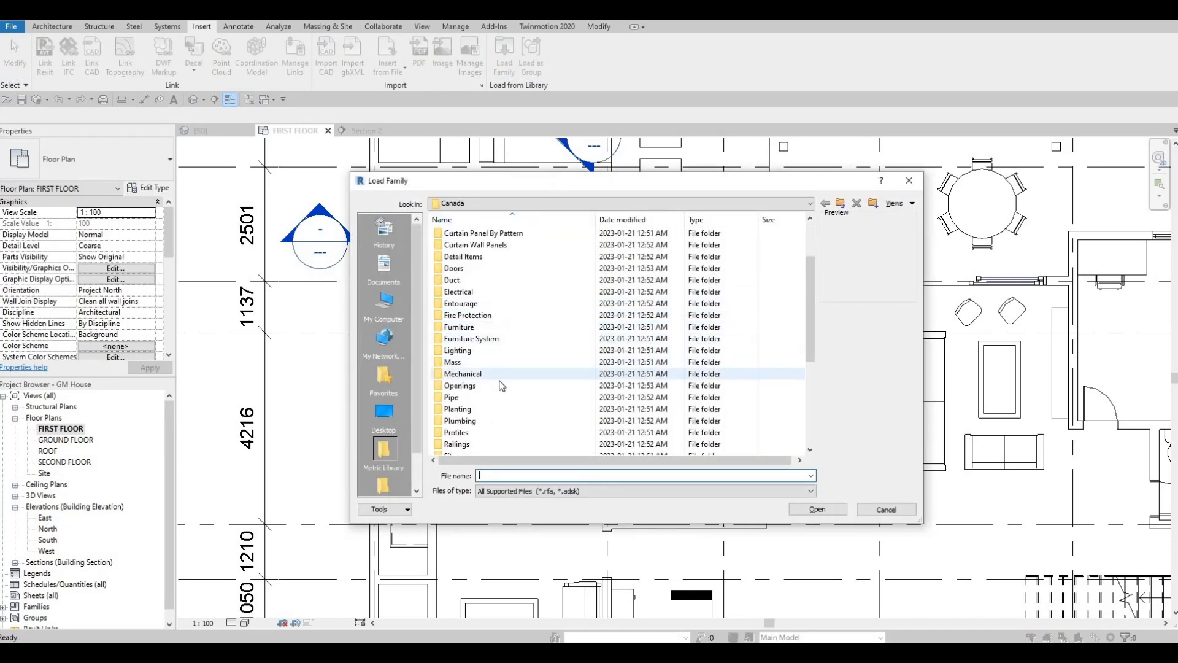
scroll(485, 367, down, 3)
double_click(498, 363)
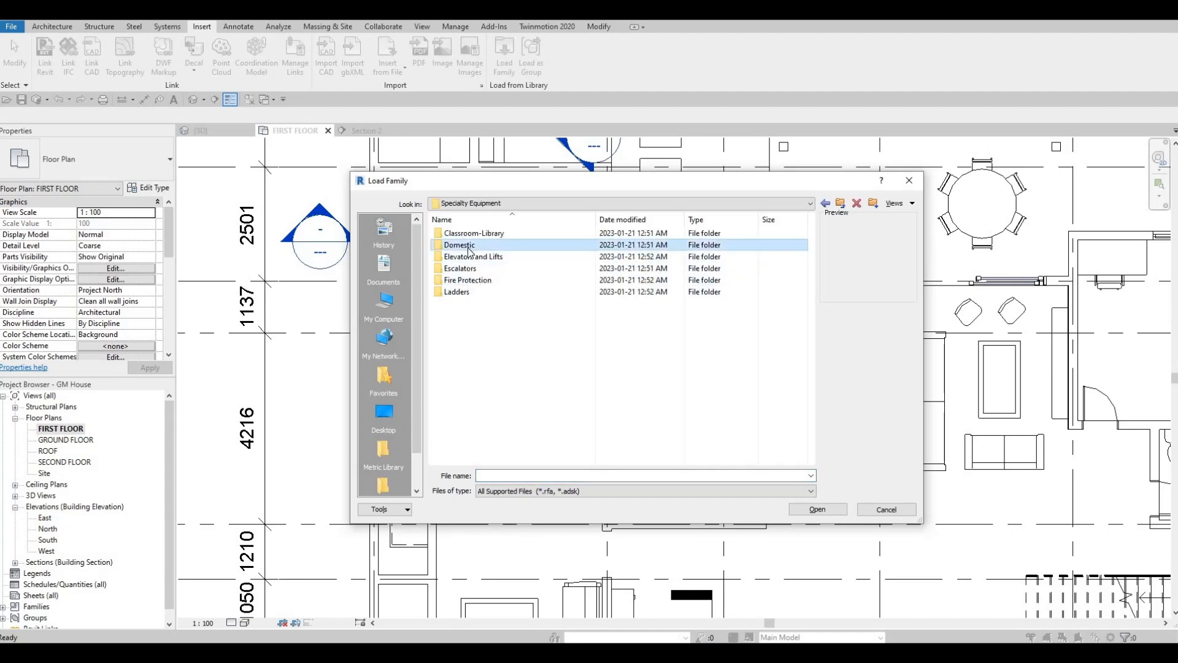
double_click(469, 246)
double_click(469, 246)
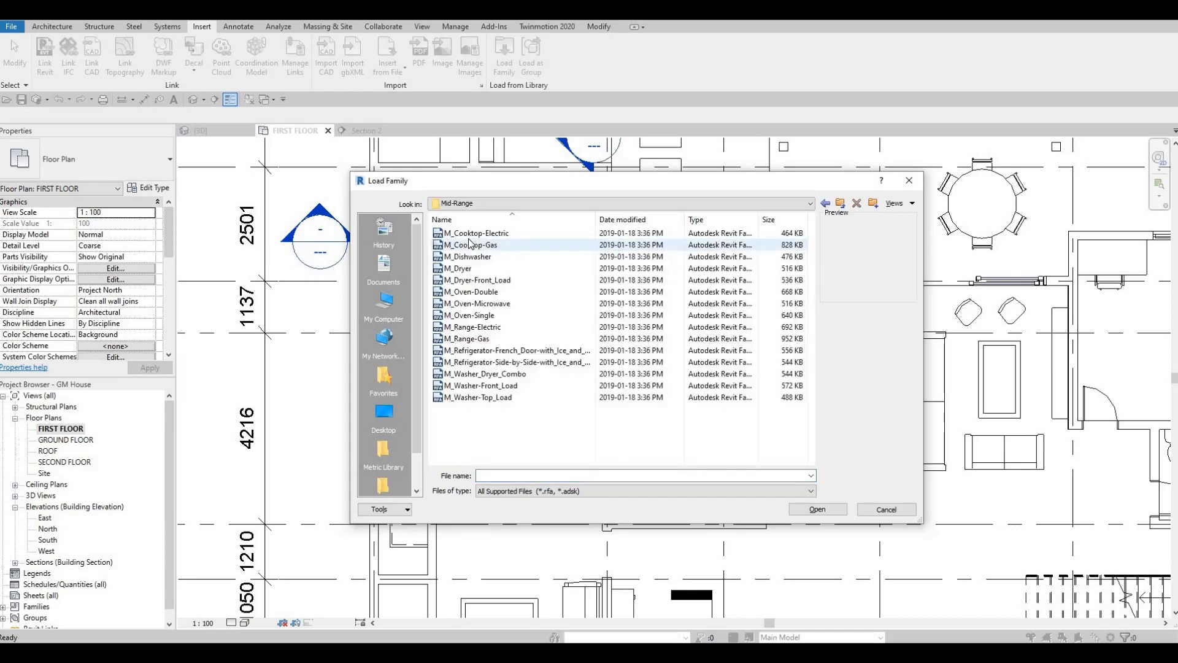
Examine the previews of the Mid-Range appliance families, from M_Cooktop-Electric to M_Washer-Top_Load, and close the dialog without loading any.
click(470, 236)
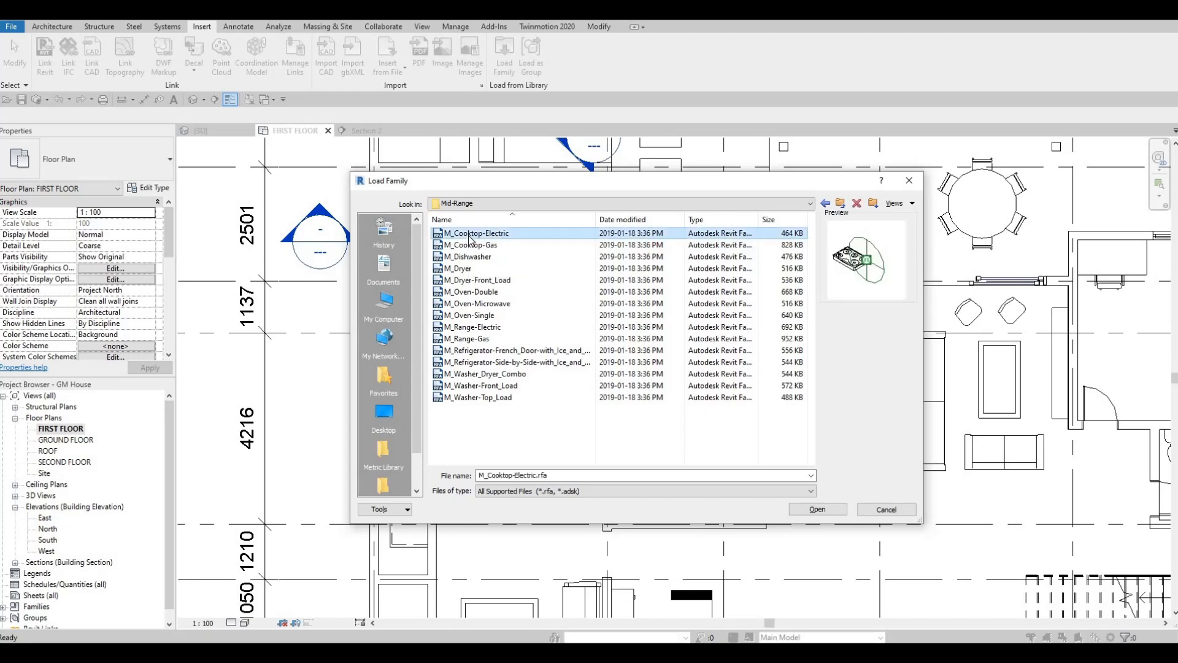
key(Down)
key(Down)
key(Down)
key(Down)
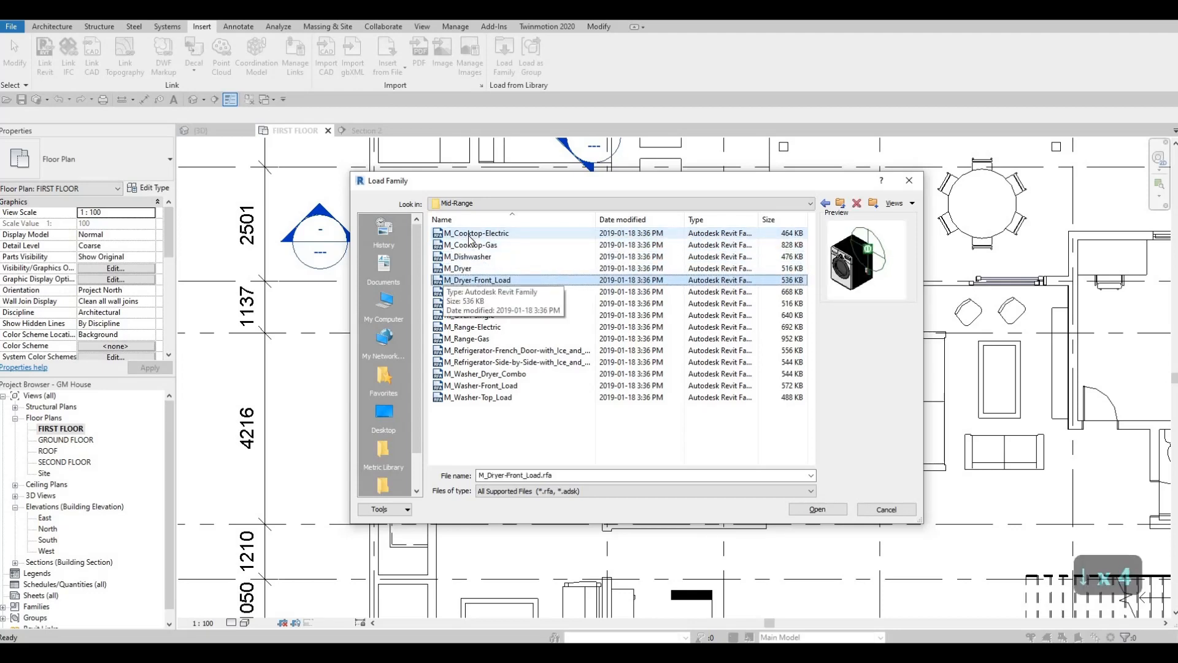
key(Down)
key(Down)
key(Down)
key(Down)
key(Down)
key(Down)
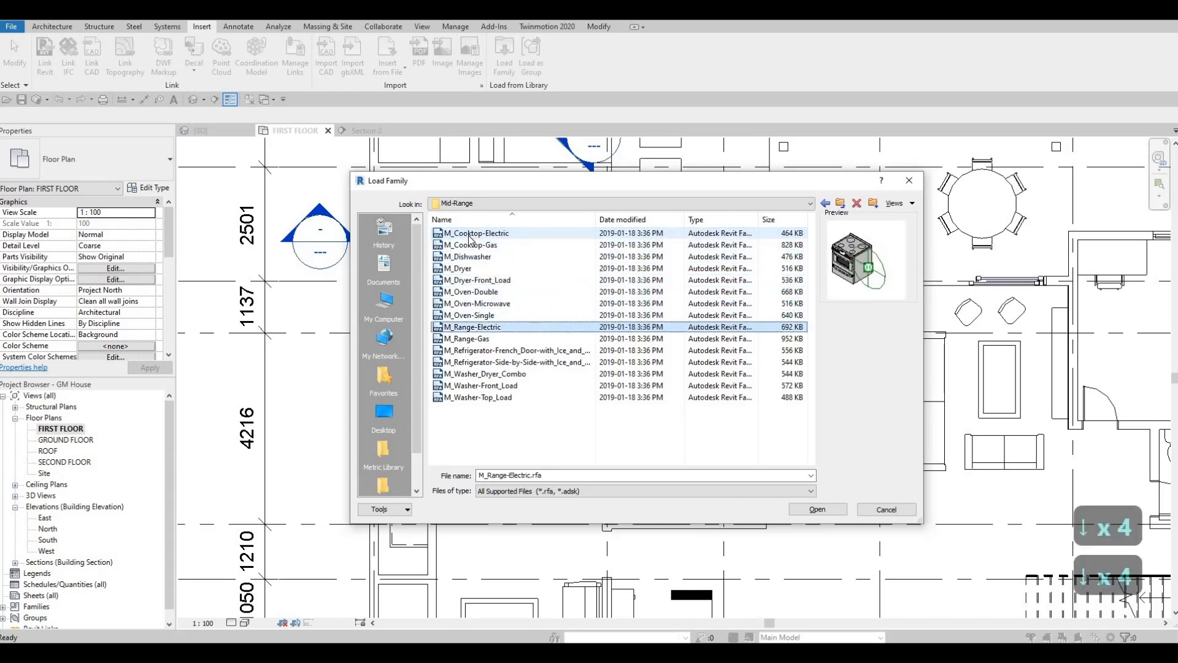
key(Down)
key(Down)
key(Down)
key(Down)
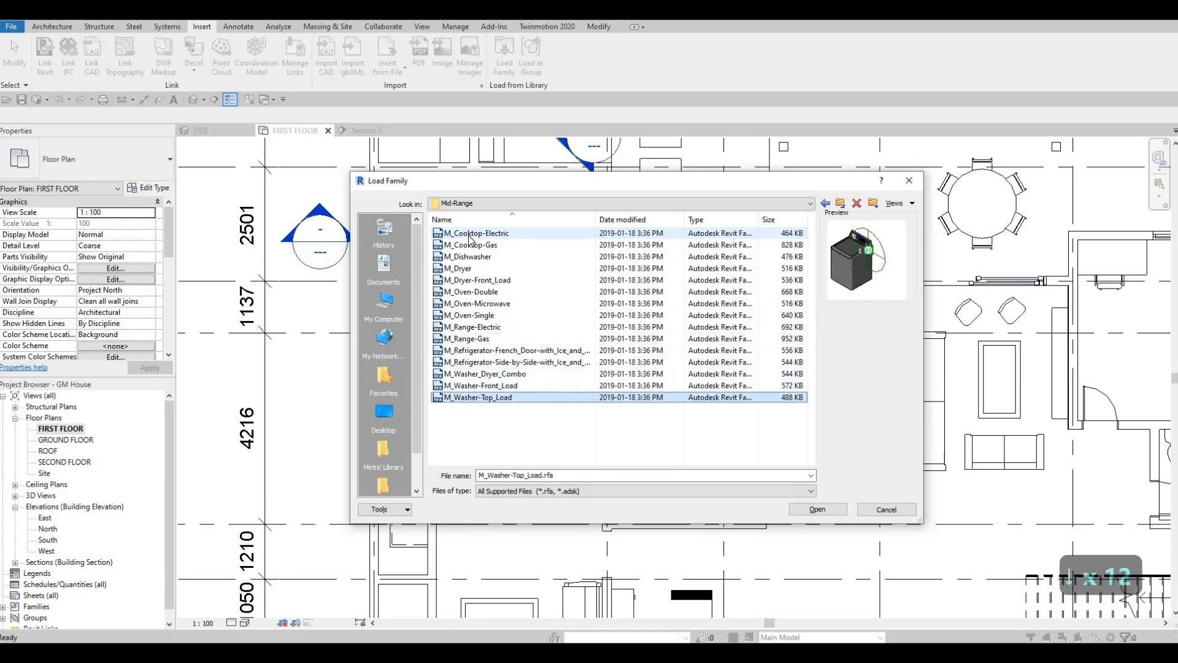
key(Up)
key(Up)
key(Up)
key(Up)
key(Up)
key(Up)
key(Up)
key(Up)
key(Up)
key(Up)
key(Up)
key(Up)
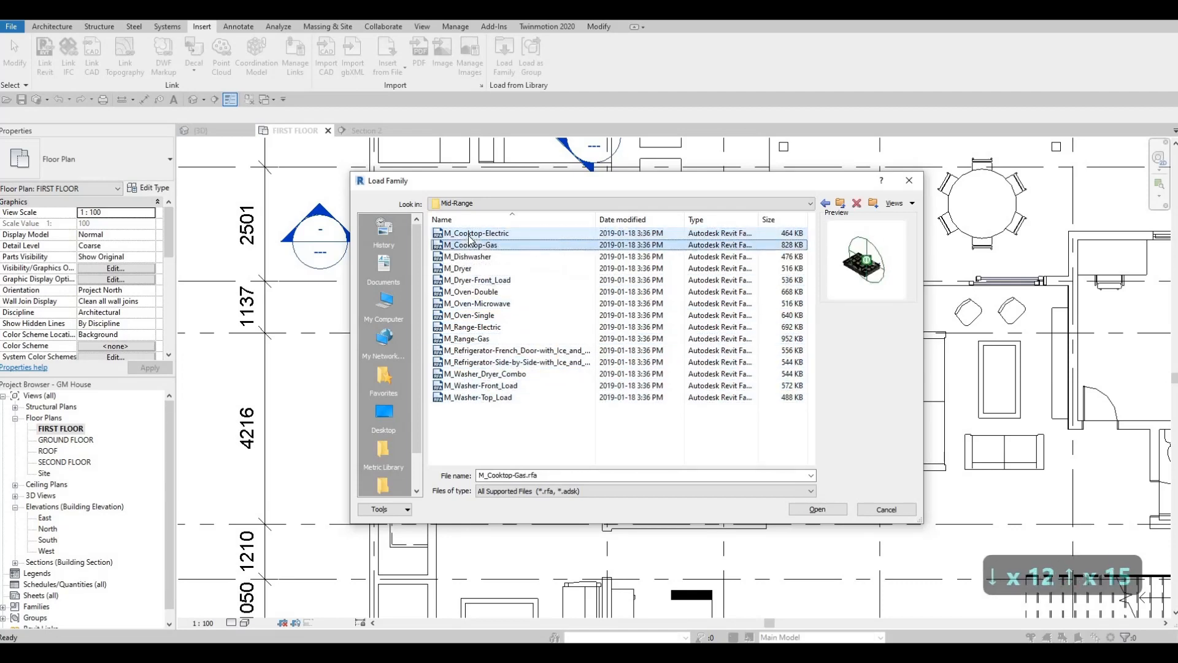
key(Up)
key(Up)
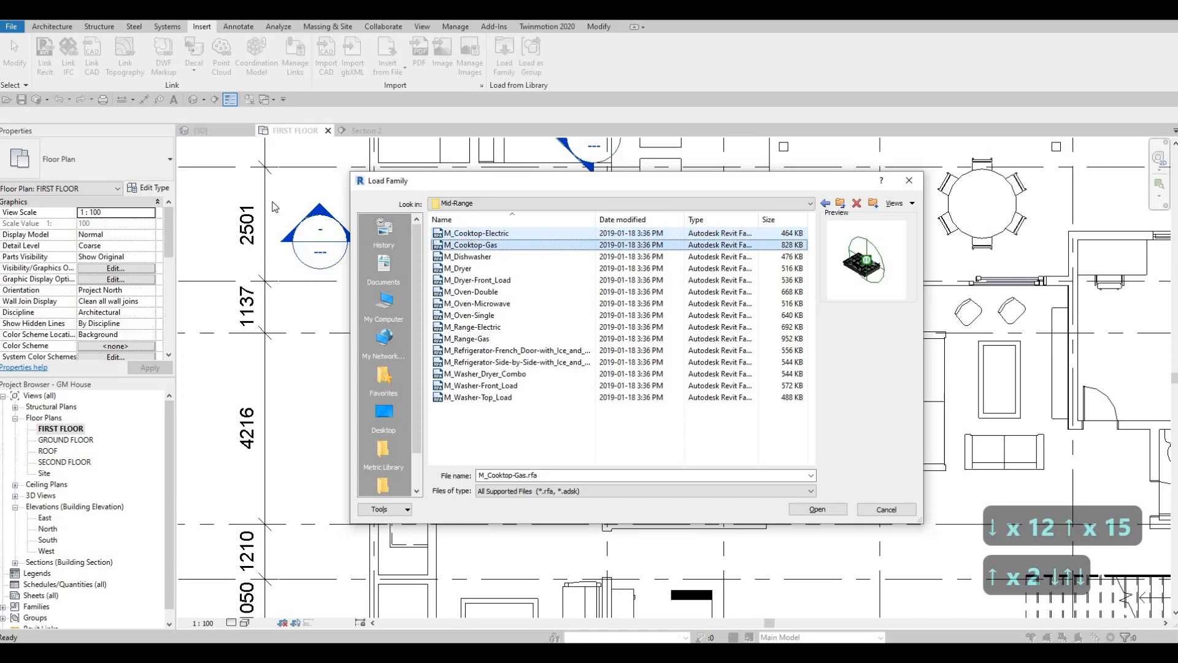
key(Escape)
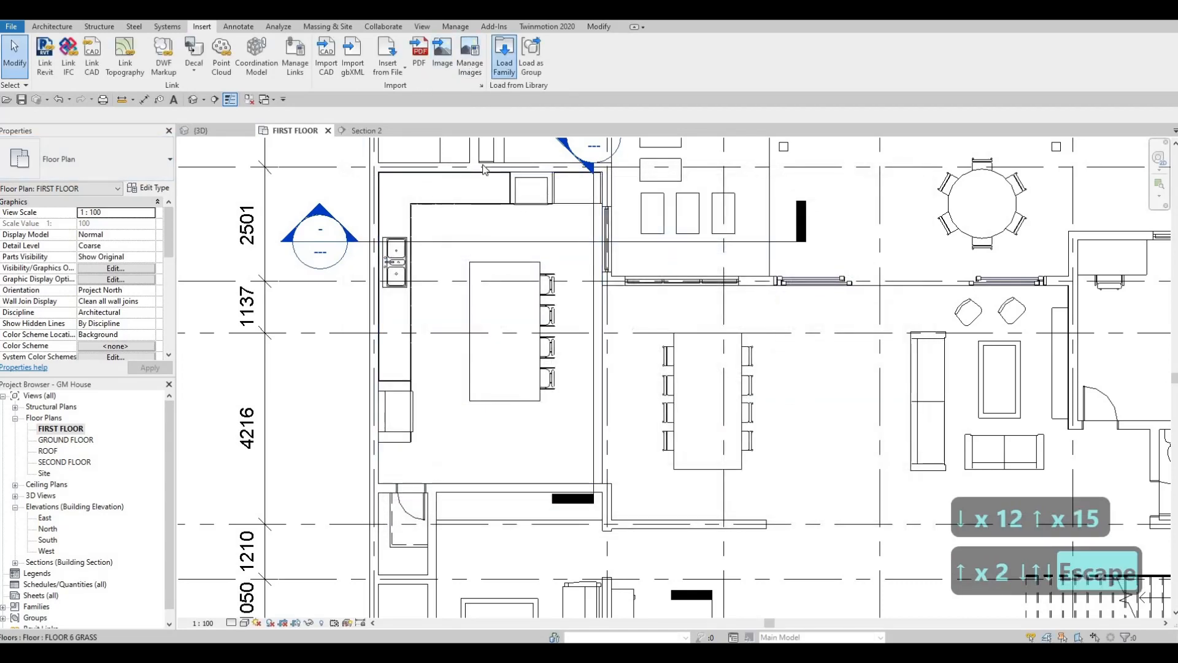
Start loading a family again and browse to the High-End folder under Specialty Equipment, Domestic.
scroll(486, 427, down, 3)
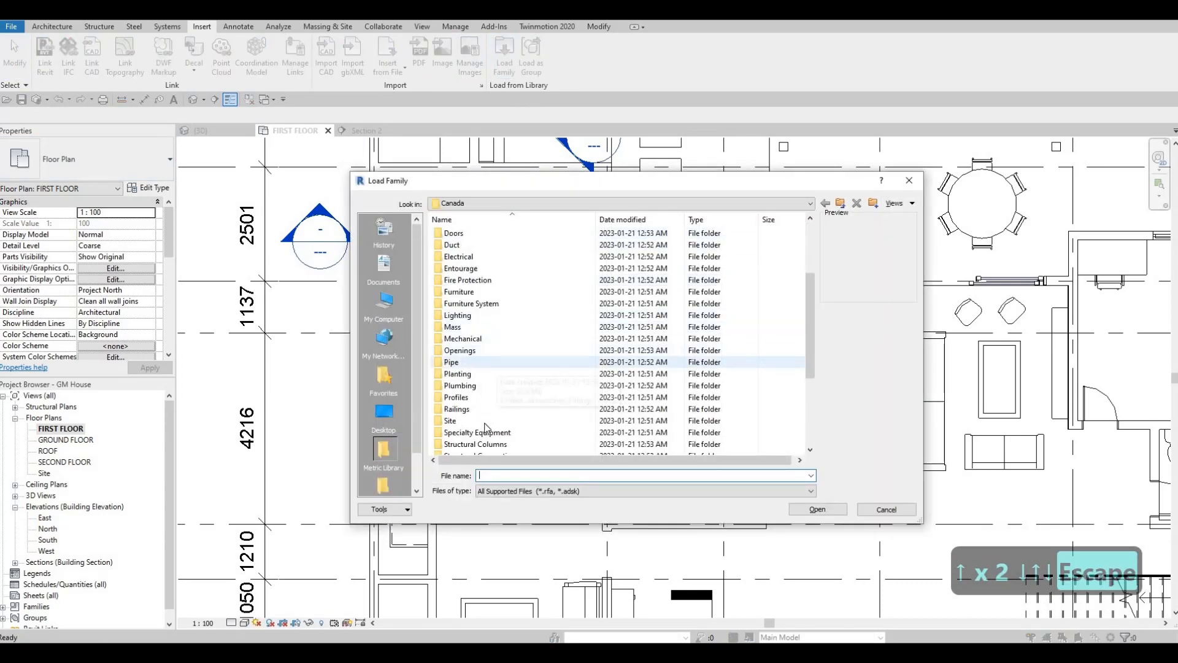
double_click(487, 432)
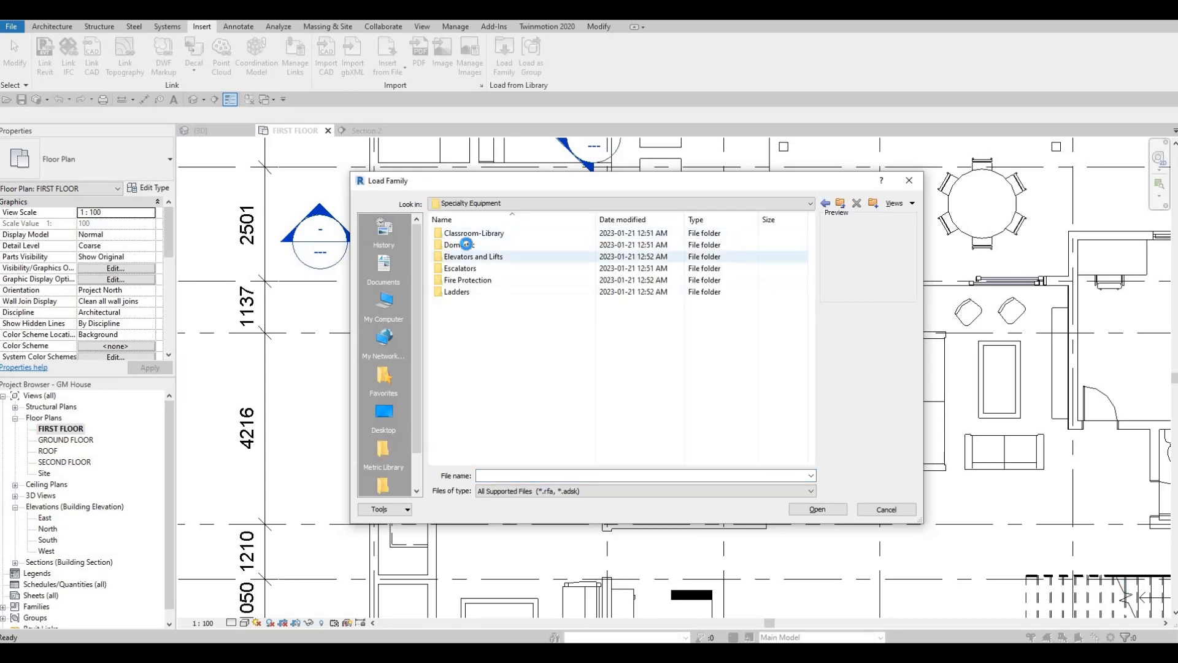
double_click(466, 244)
double_click(491, 235)
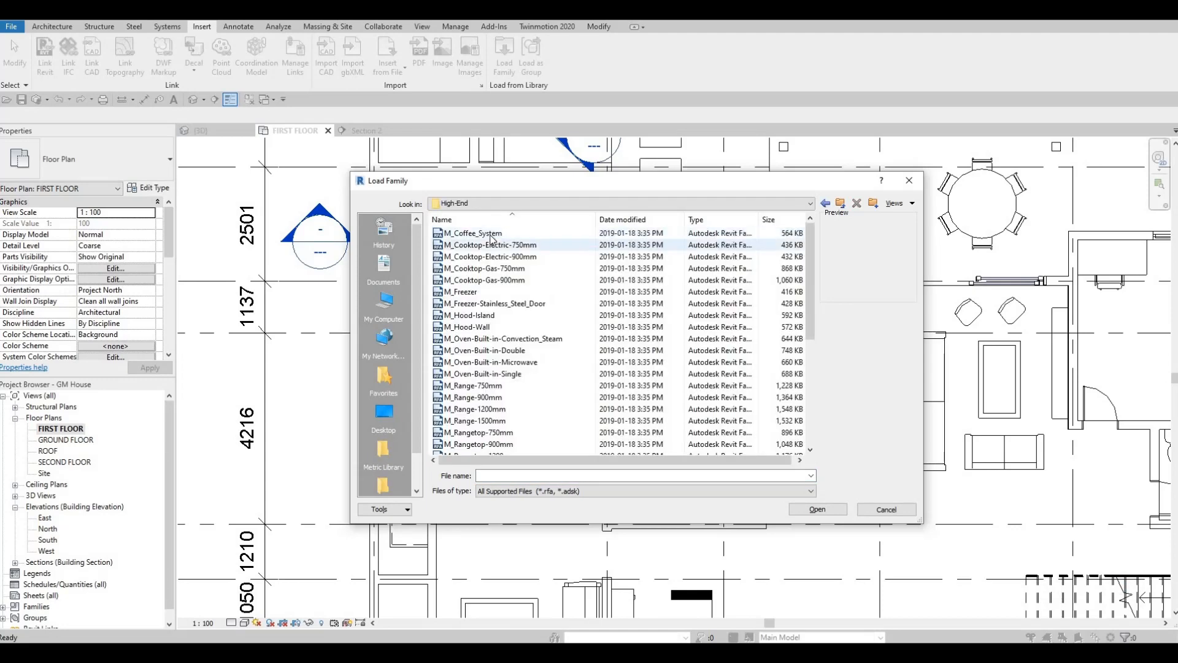
Examine the previews of the High-End cooktop, freezer, hood, oven and range families.
click(491, 242)
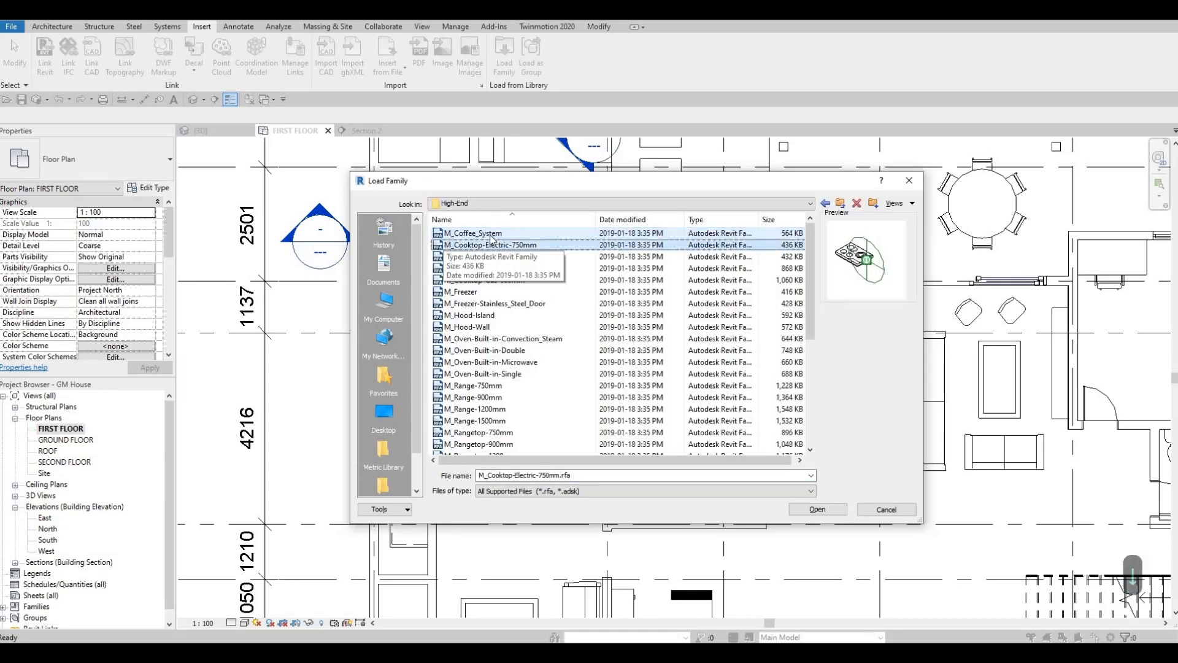
key(Down)
key(Down)
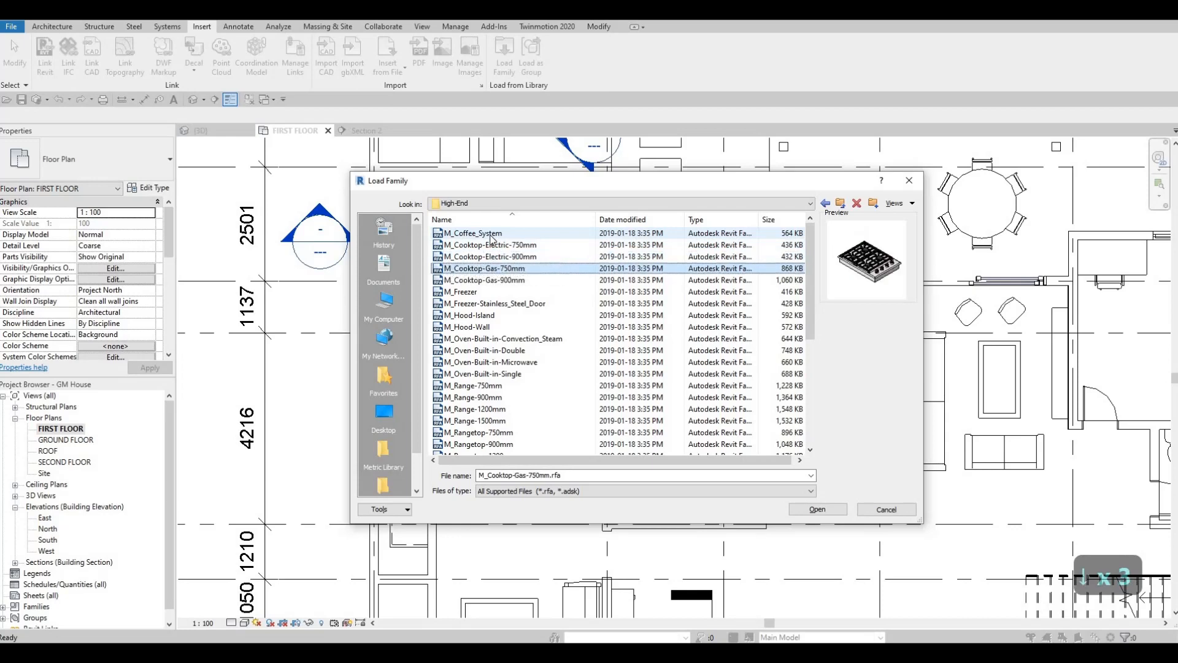
key(Down)
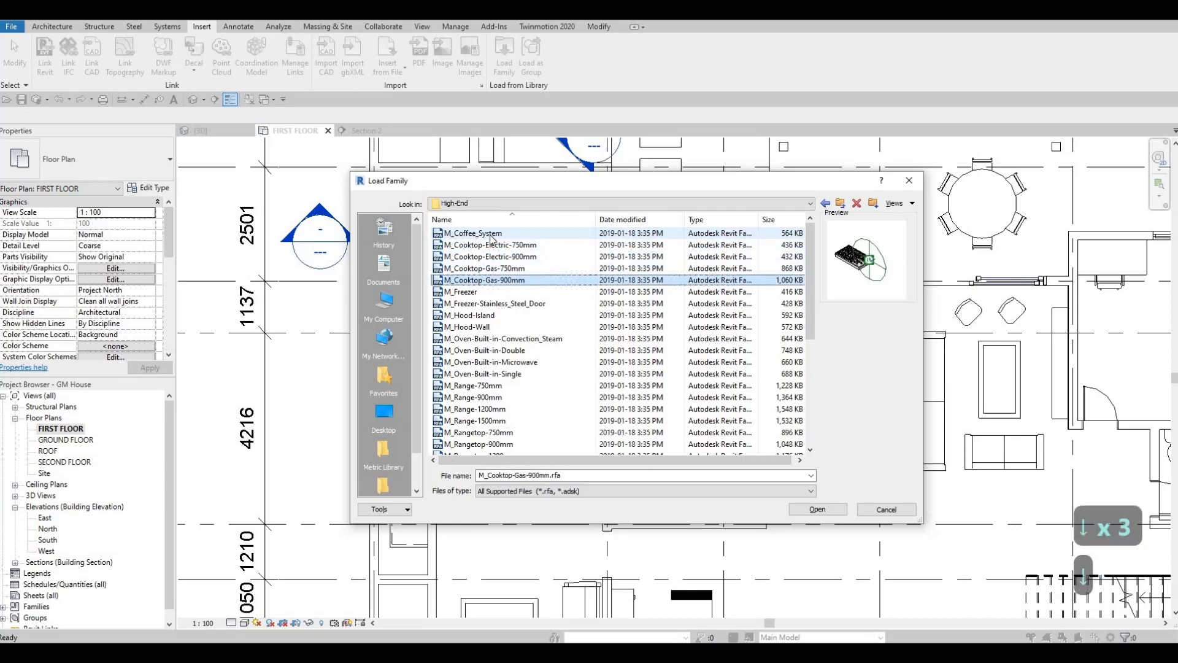
key(Up)
key(Down)
key(Down)
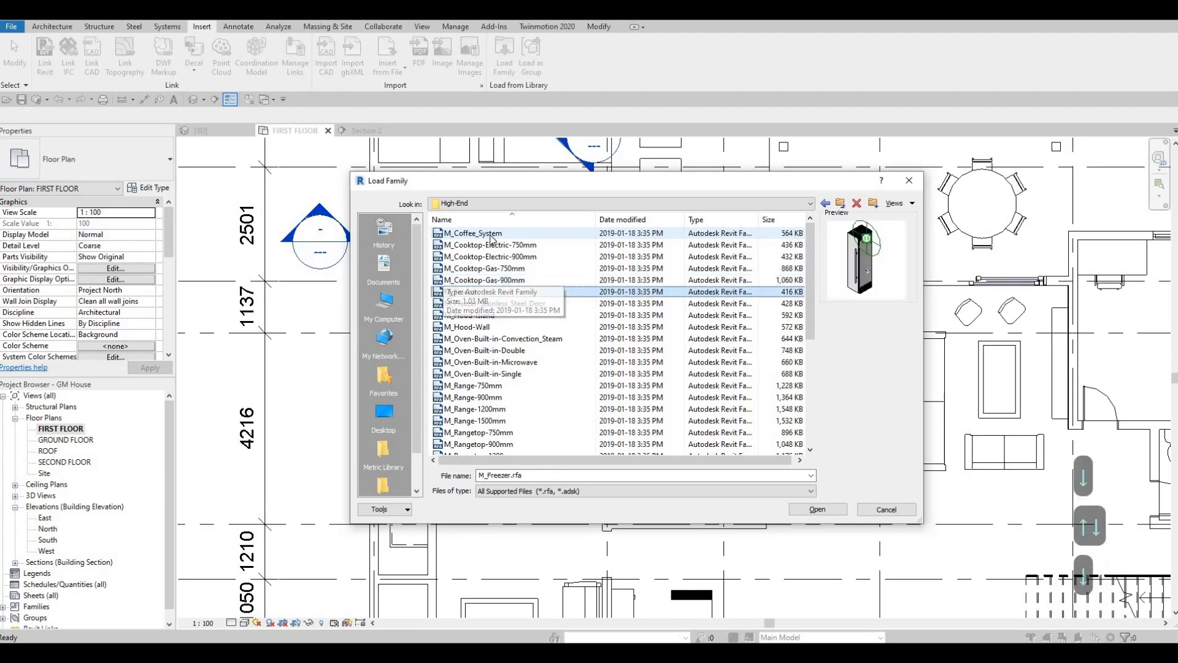
key(Up)
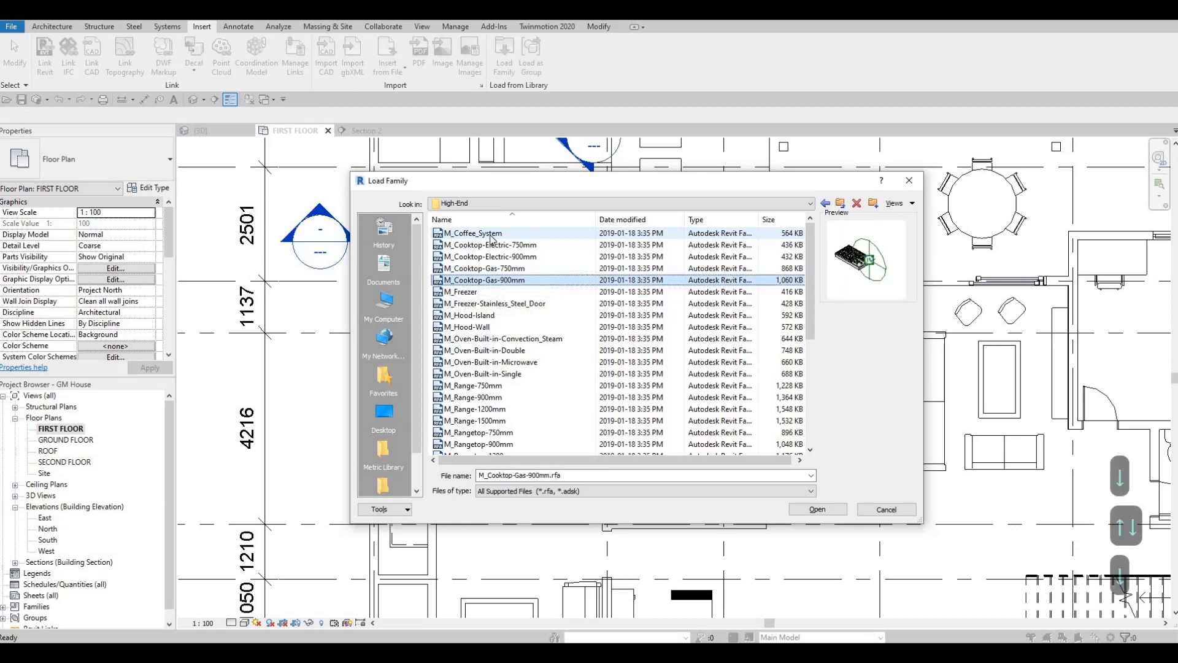
key(Down)
key(Down)
key(Down)
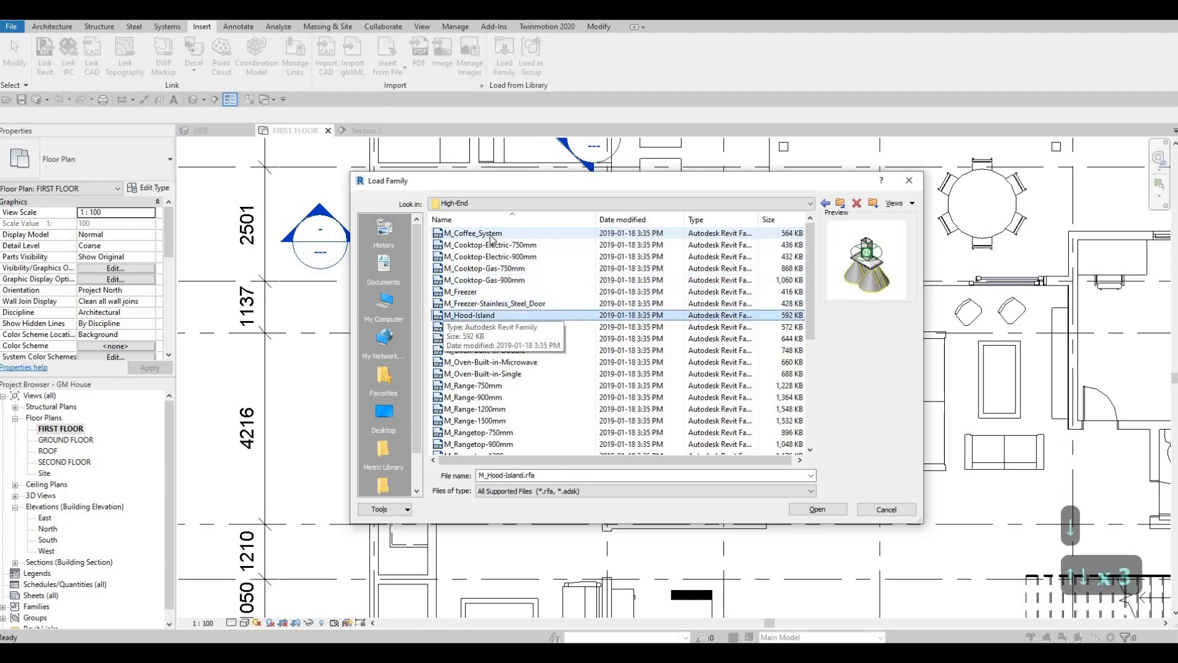
key(Down)
key(Down)
key(Down)
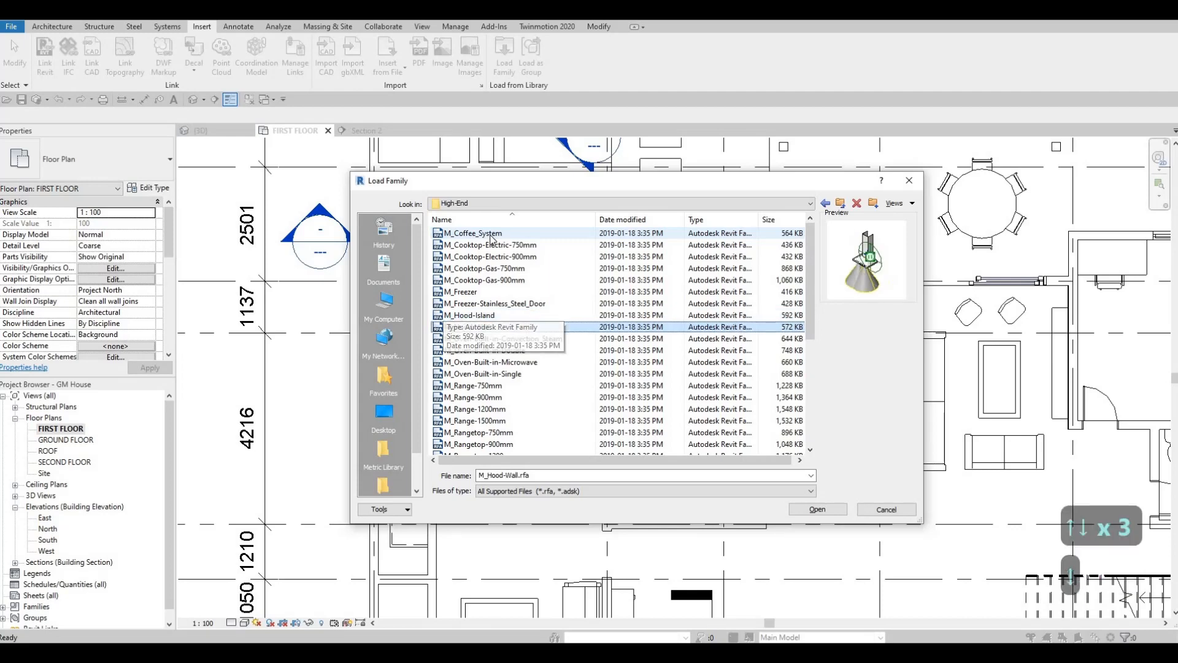
key(Down)
key(Down)
key(Down)
key(Down)
key(Down)
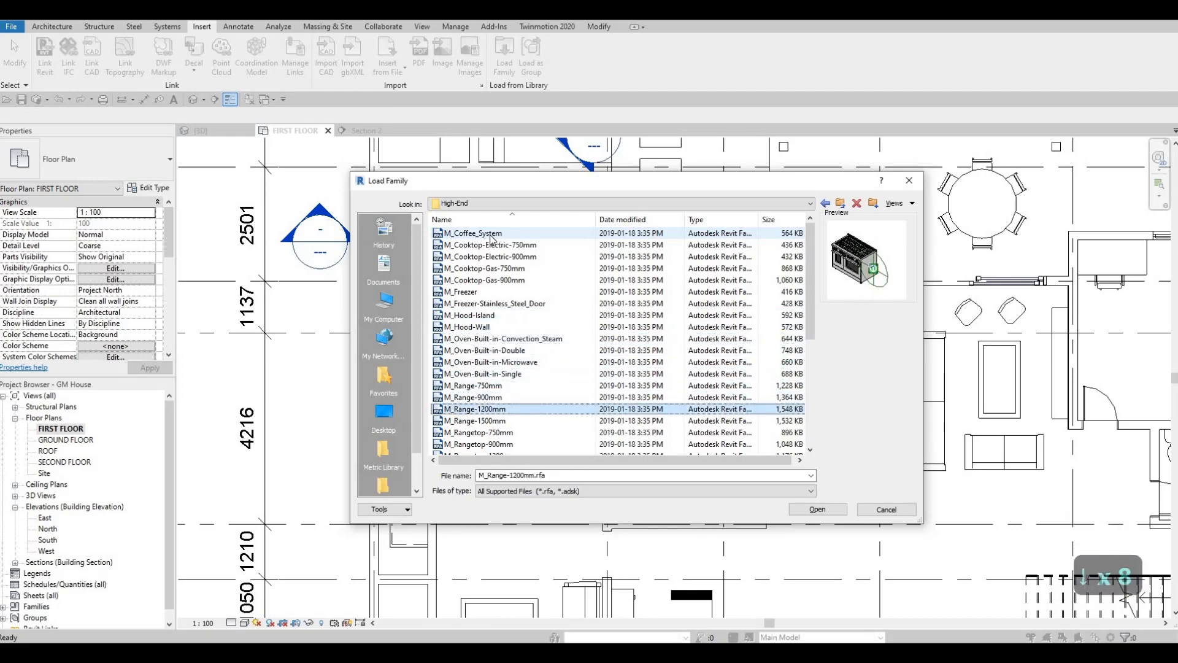
Compare the neighbouring rangetop previews and load the M_Rangetop-1200mm family from the High-End folder.
key(Down)
key(Down)
key(Down)
key(Down)
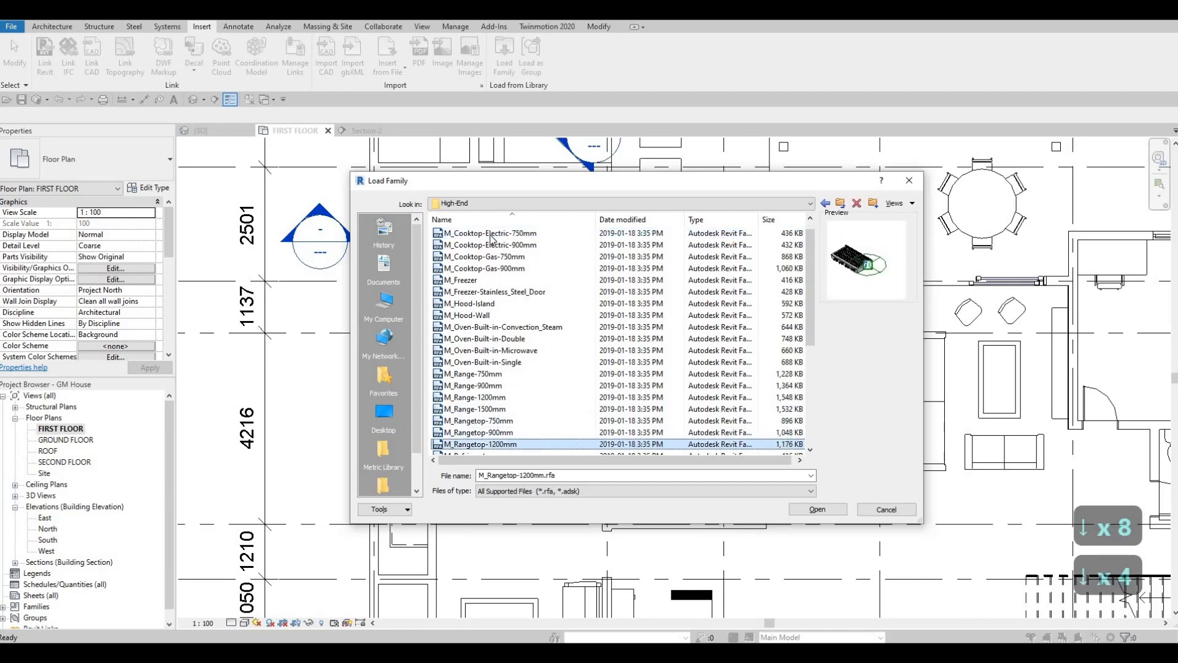
key(Up)
key(Down)
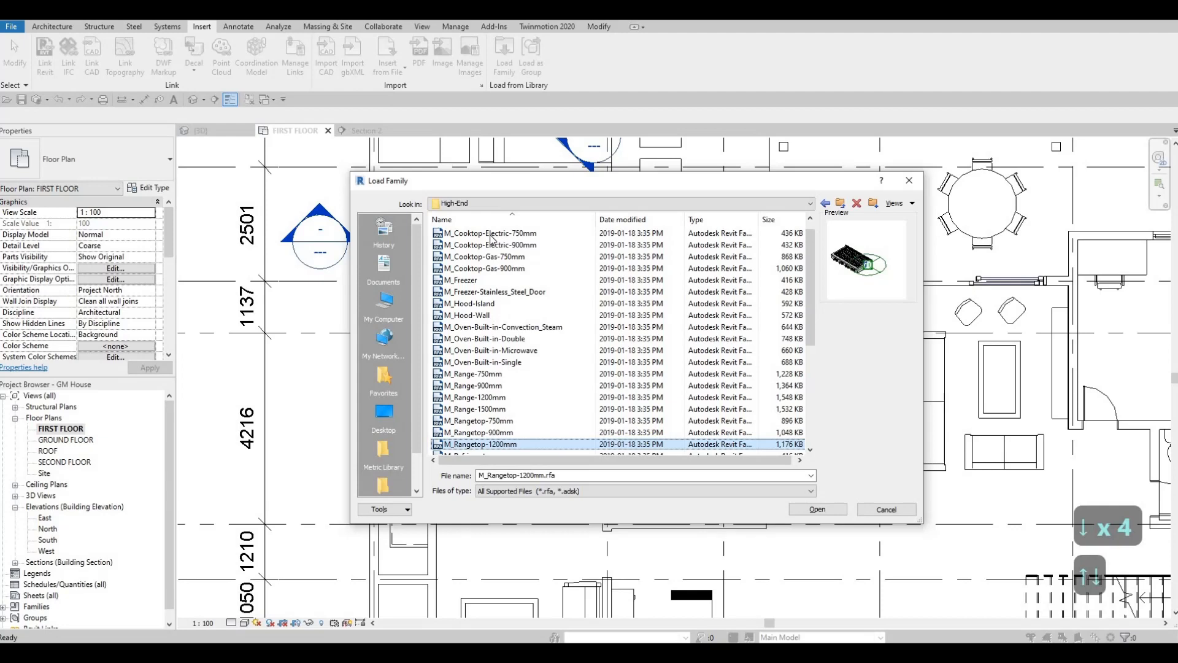
key(Down)
key(Up)
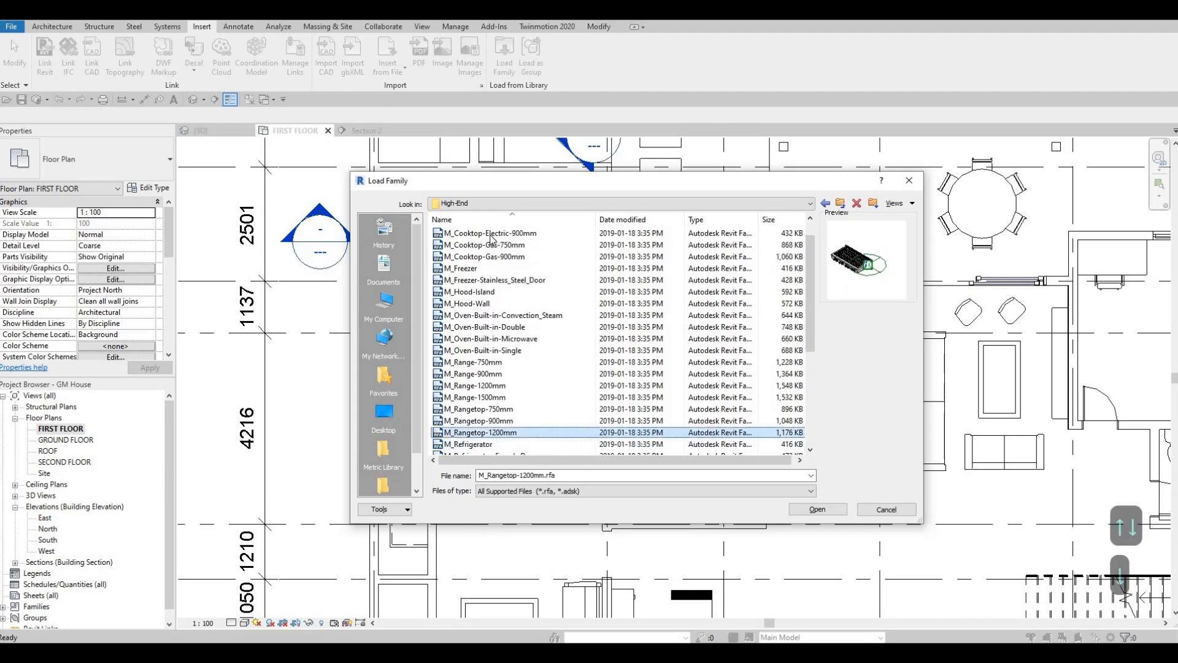
key(Up)
key(Down)
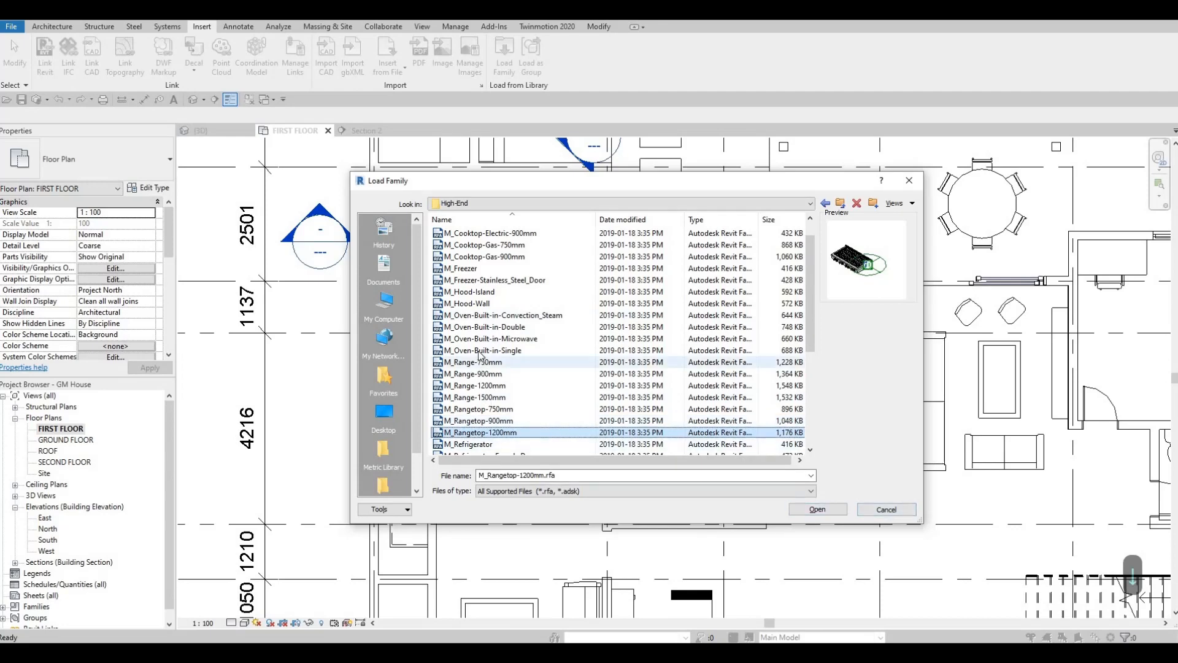
scroll(491, 370, down, 2)
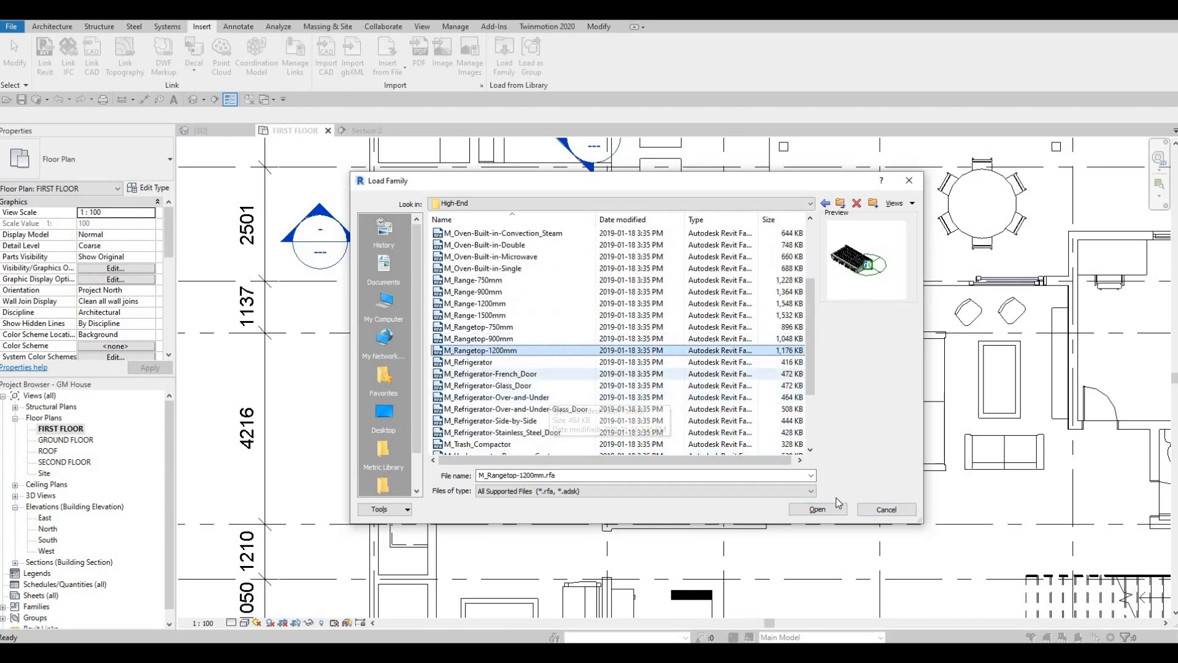
double_click(508, 388)
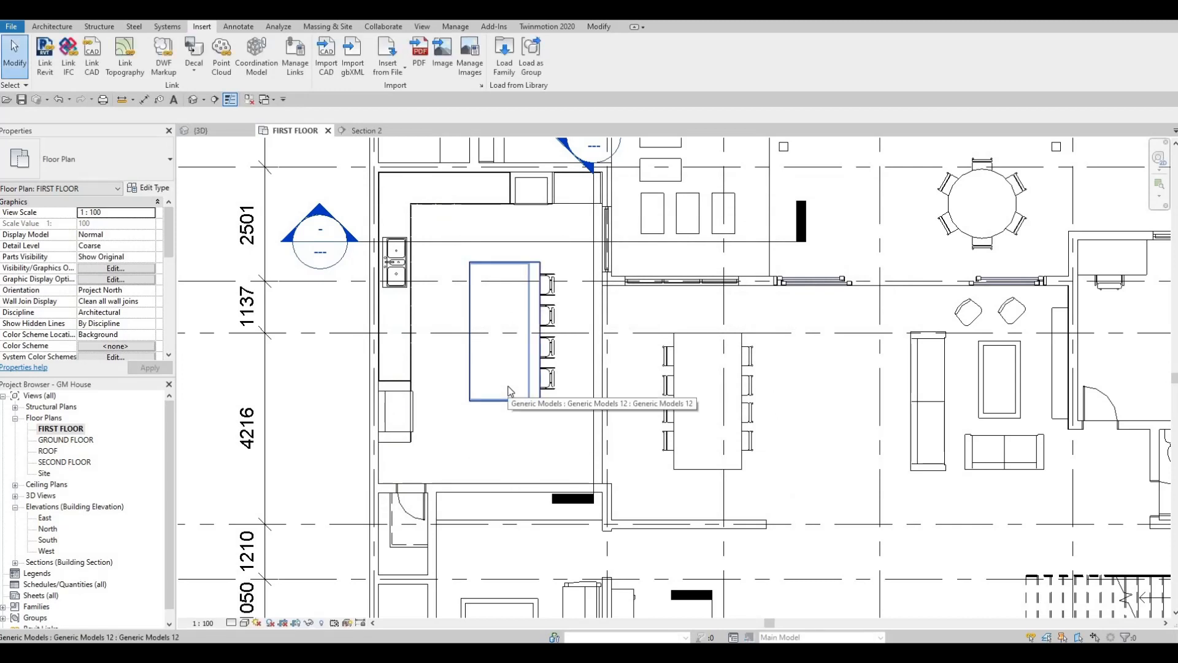
Place the M_Rangetop-1200mm component on the island, rotated parallel to its long side and centred at the midpoint of the edge facing the sink.
key(c)
key(m)
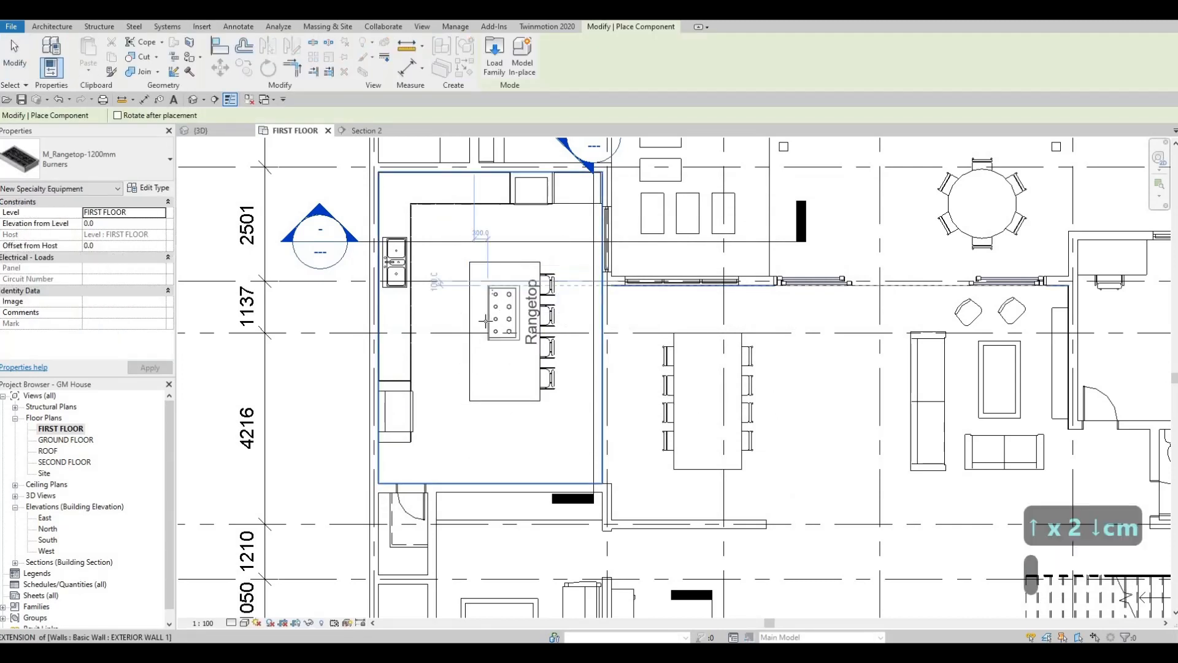
key(space)
key(space)
key(space)
key(space)
scroll(491, 330, up, 2)
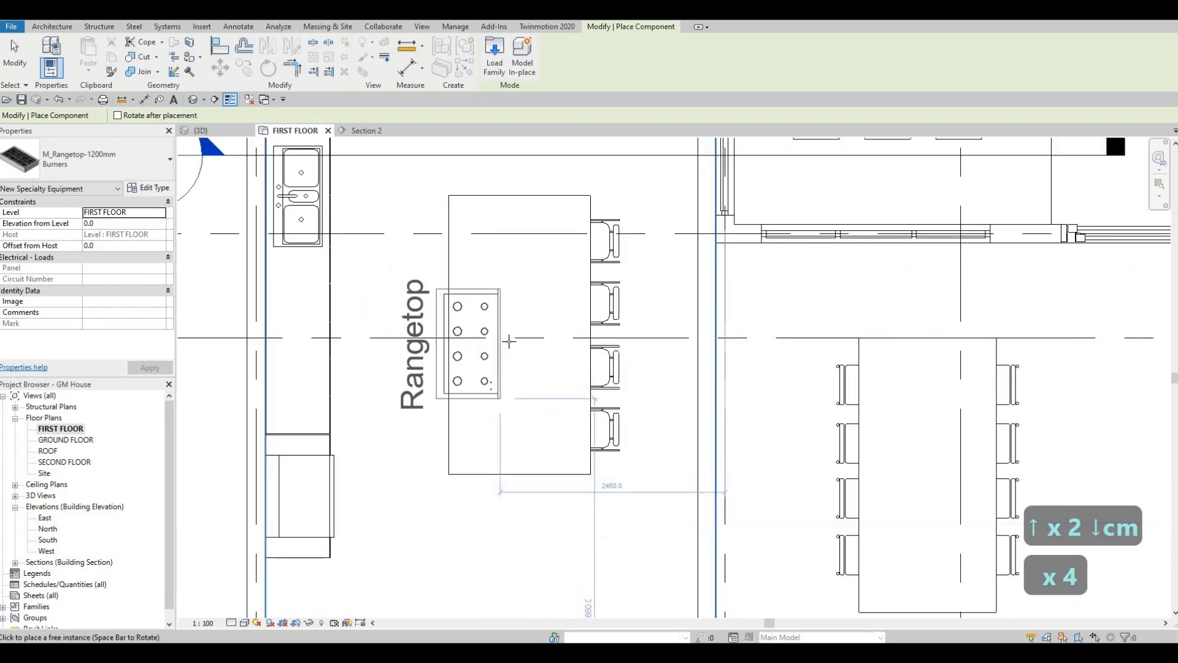
key(space)
key(space)
key(space)
key(space)
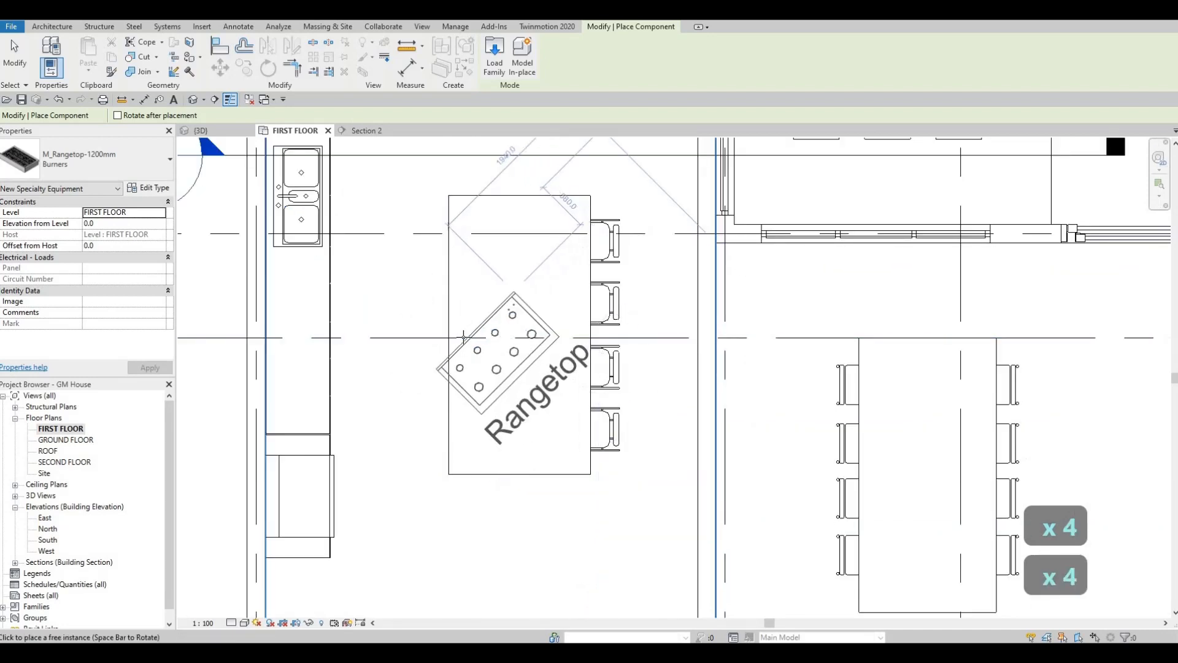
key(space)
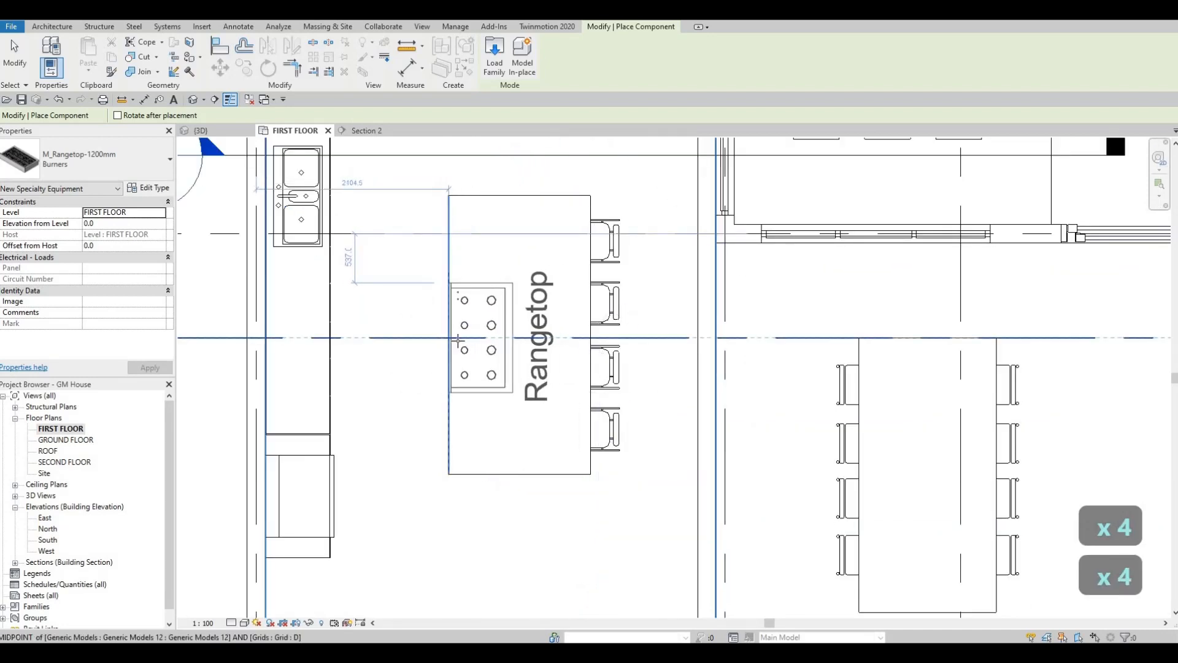
key(Escape)
key(Escape)
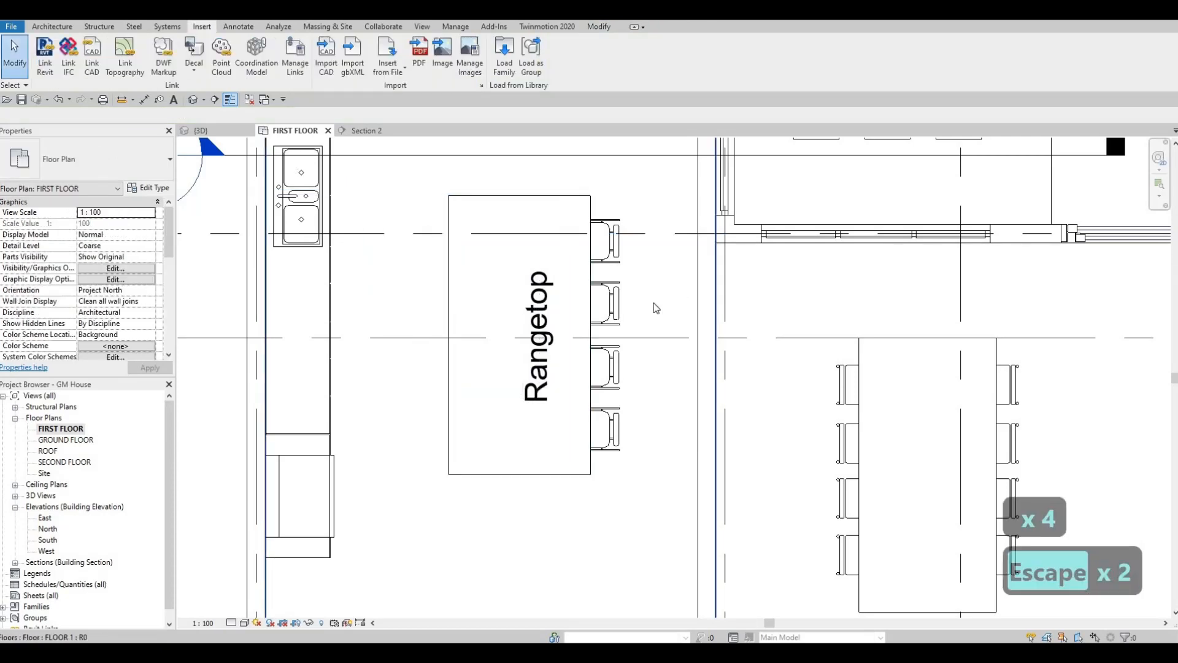
In the Section 2 view, select the rangetop beneath the island and nudge it up to the countertop, at an elevation of 740 from FIRST FLOOR.
scroll(669, 262, down, 4)
click(367, 130)
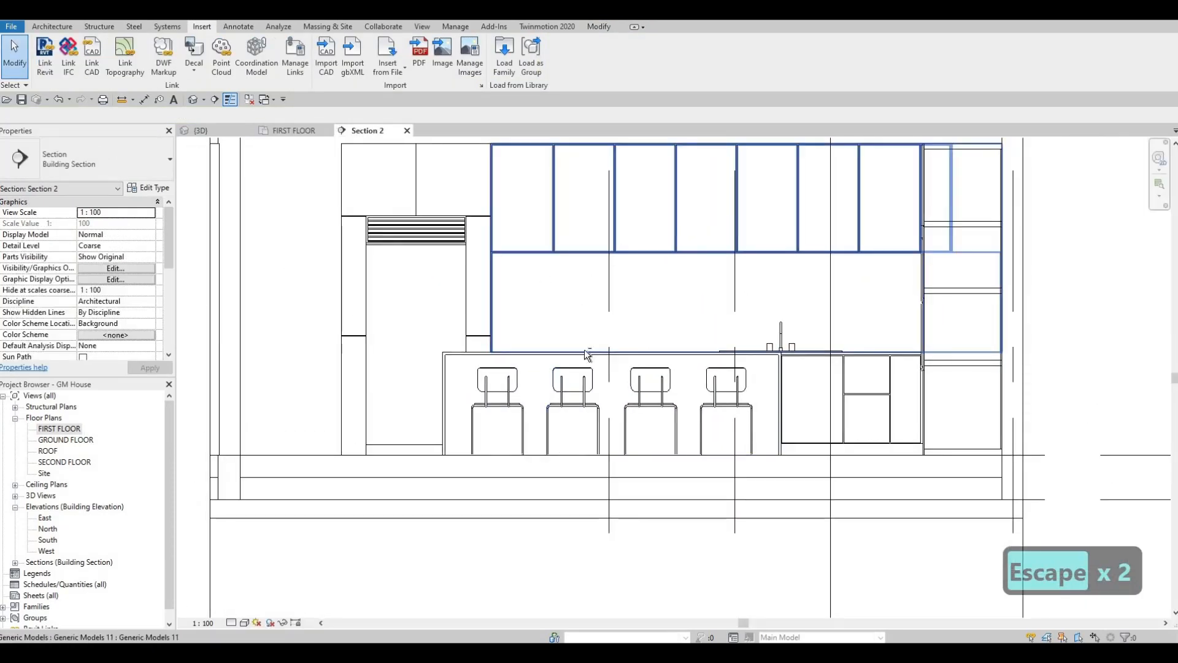
drag(531, 280, 707, 509)
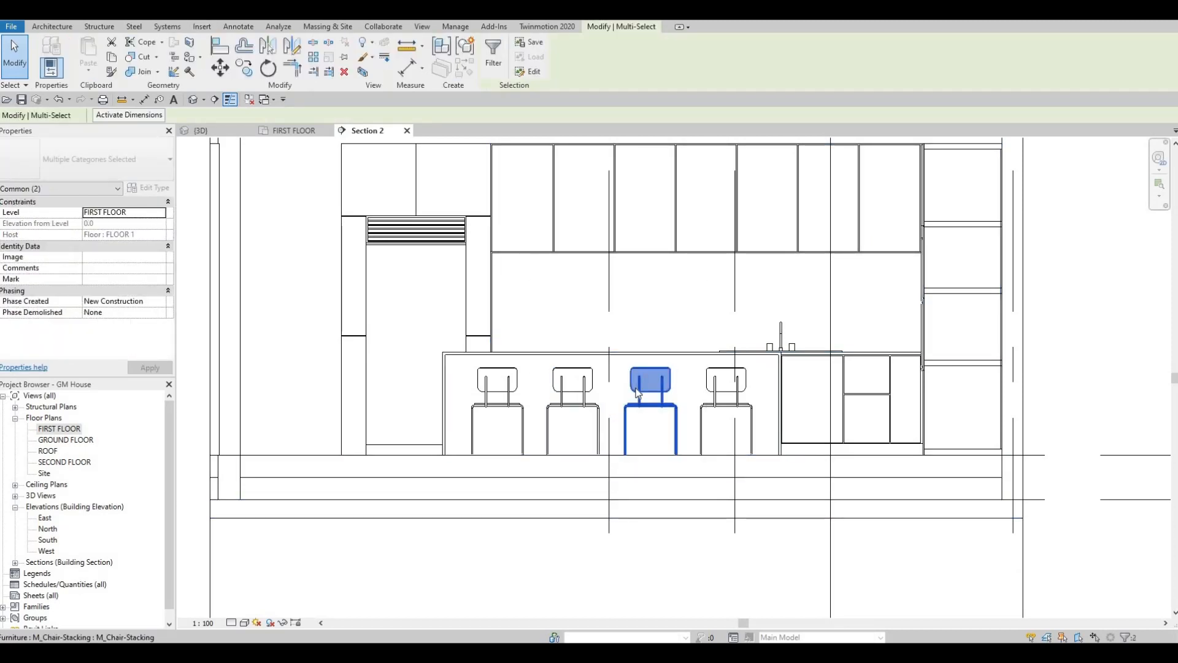
click(634, 399)
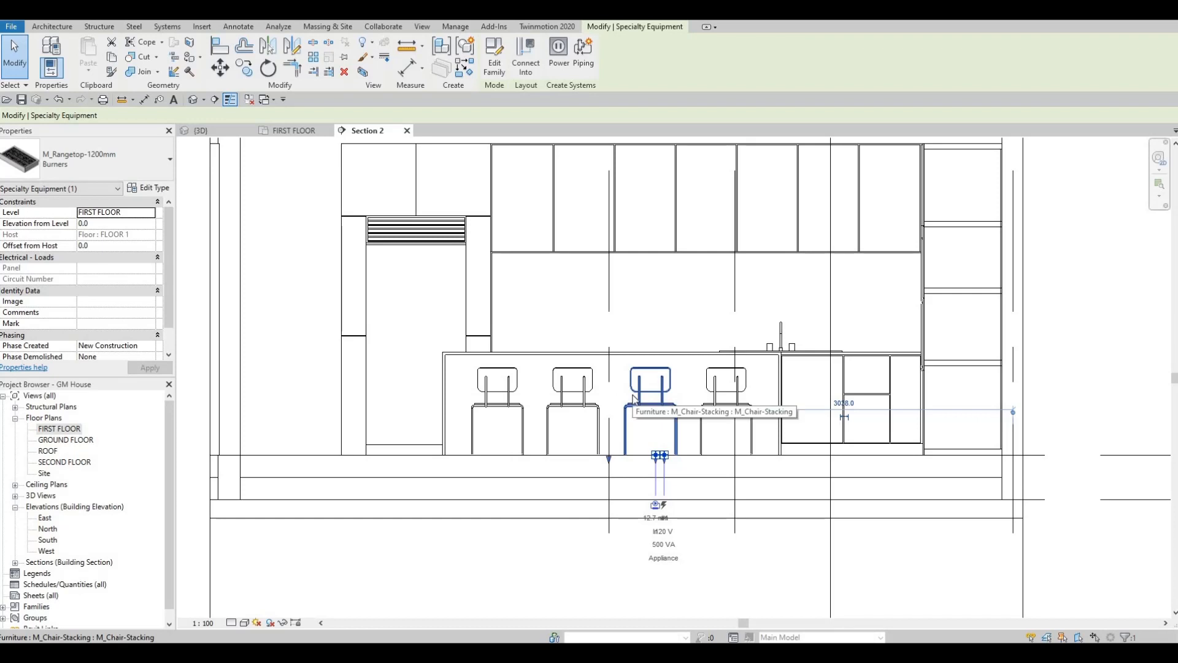
key(Up)
key(Up)
key(Up)
key(Up)
key(Up)
key(Up)
key(Up)
key(Up)
key(Up)
key(Up)
key(Up)
key(Up)
key(Up)
key(Up)
key(Up)
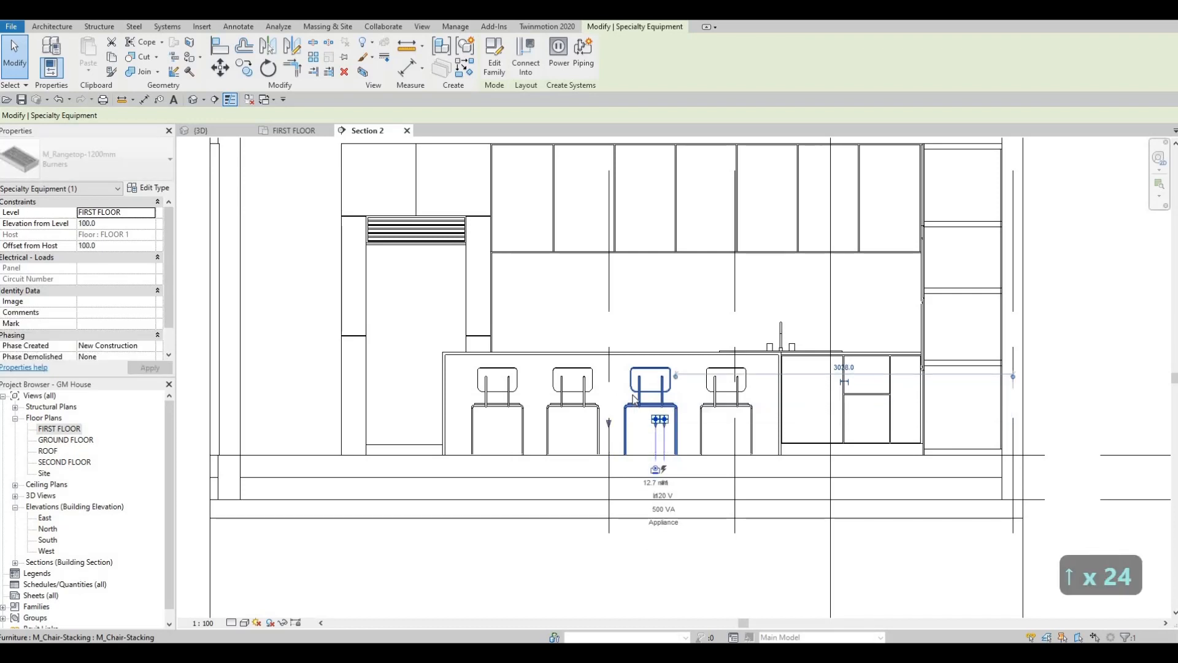
key(Up)
key(Up)
key(Up)
key(Up)
key(Up)
key(Up)
key(Up)
key(Up)
key(Up)
key(Up)
key(Up)
key(Up)
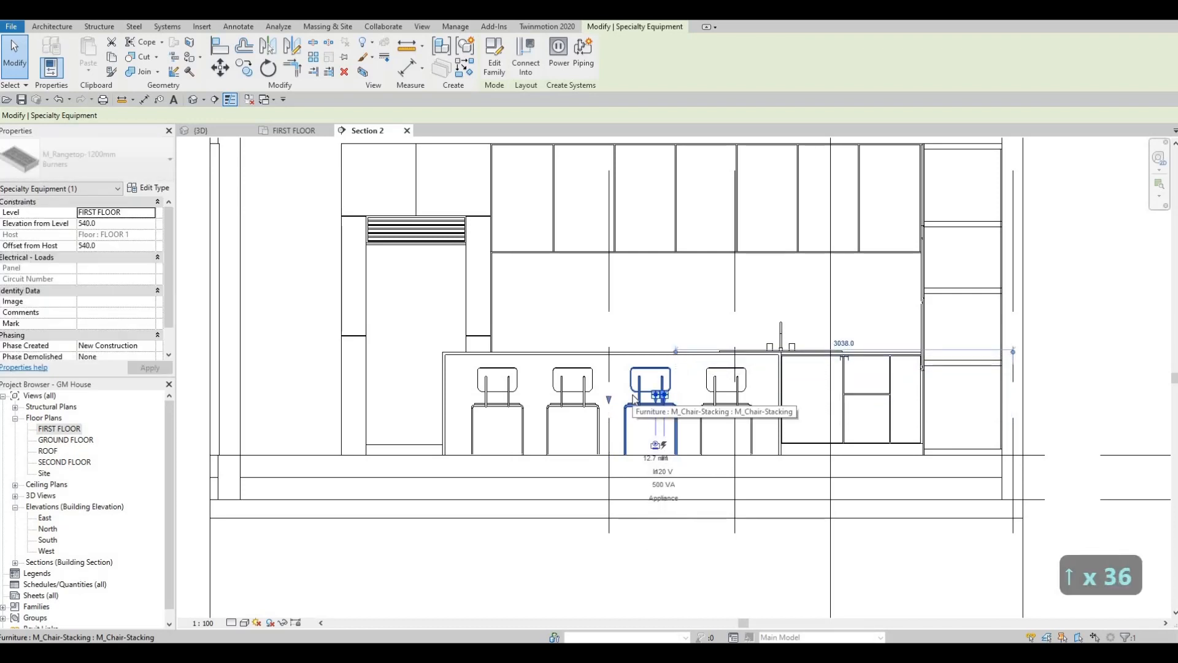
key(Up)
key(Up)
key(Up)
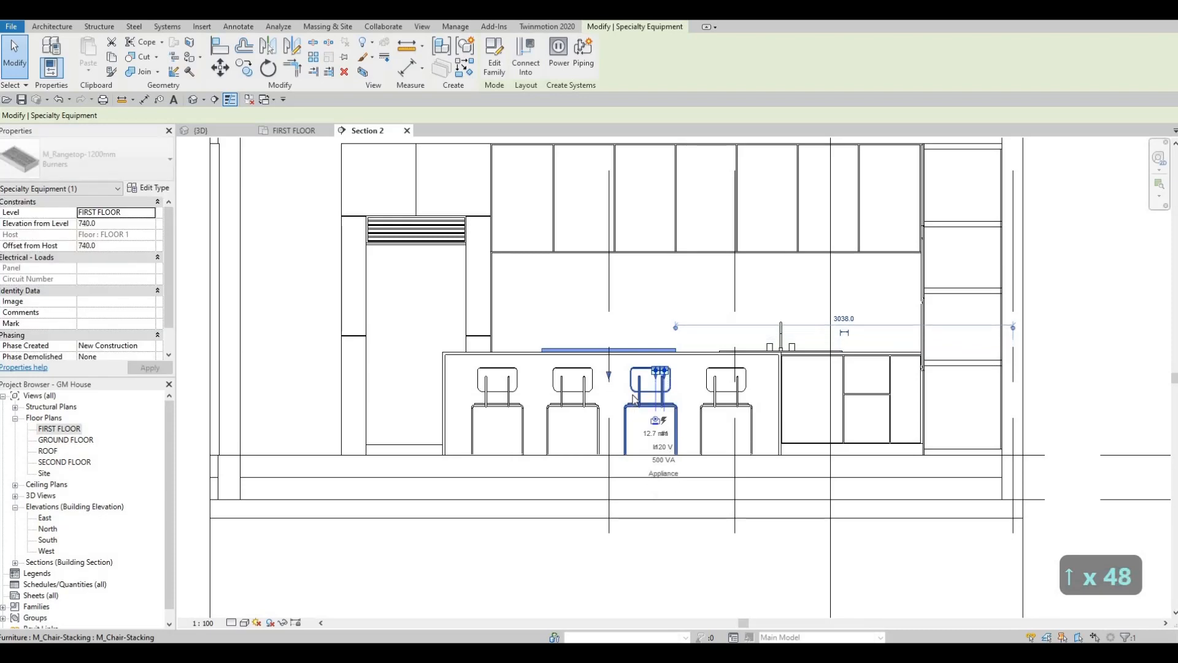
Nudge the rangetop further up to an elevation of 880 from FIRST FLOOR and check it on the island in 3D.
key(Up)
key(Up)
key(Up)
key(Up)
key(Up)
key(Escape)
key(Escape)
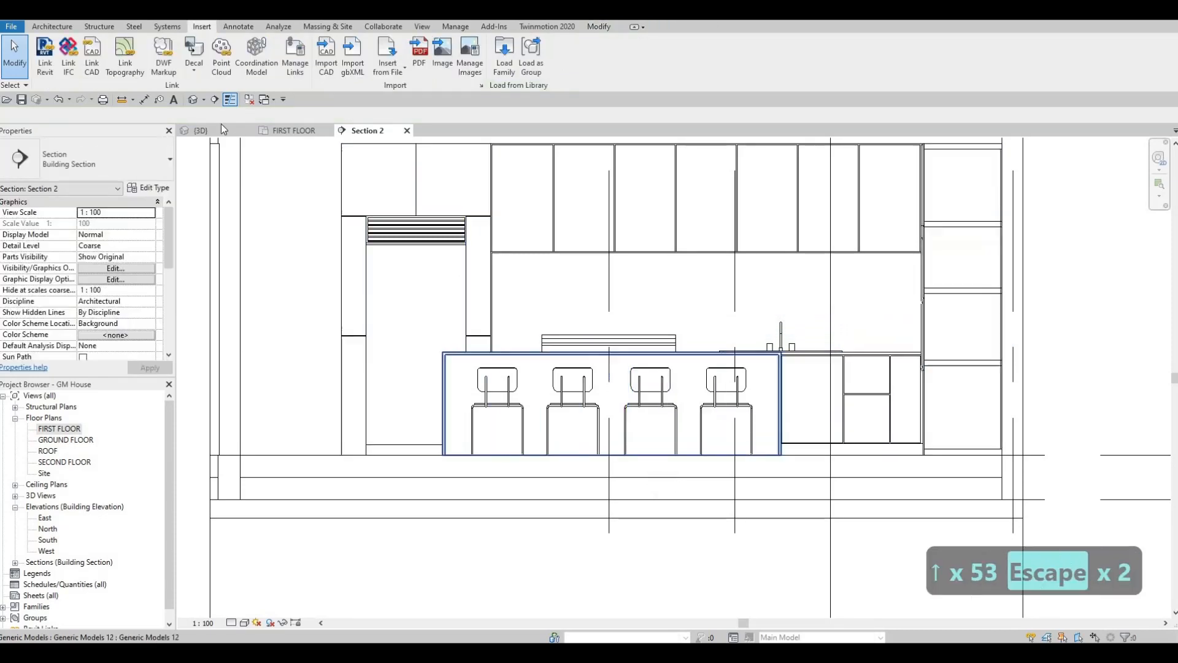
click(221, 129)
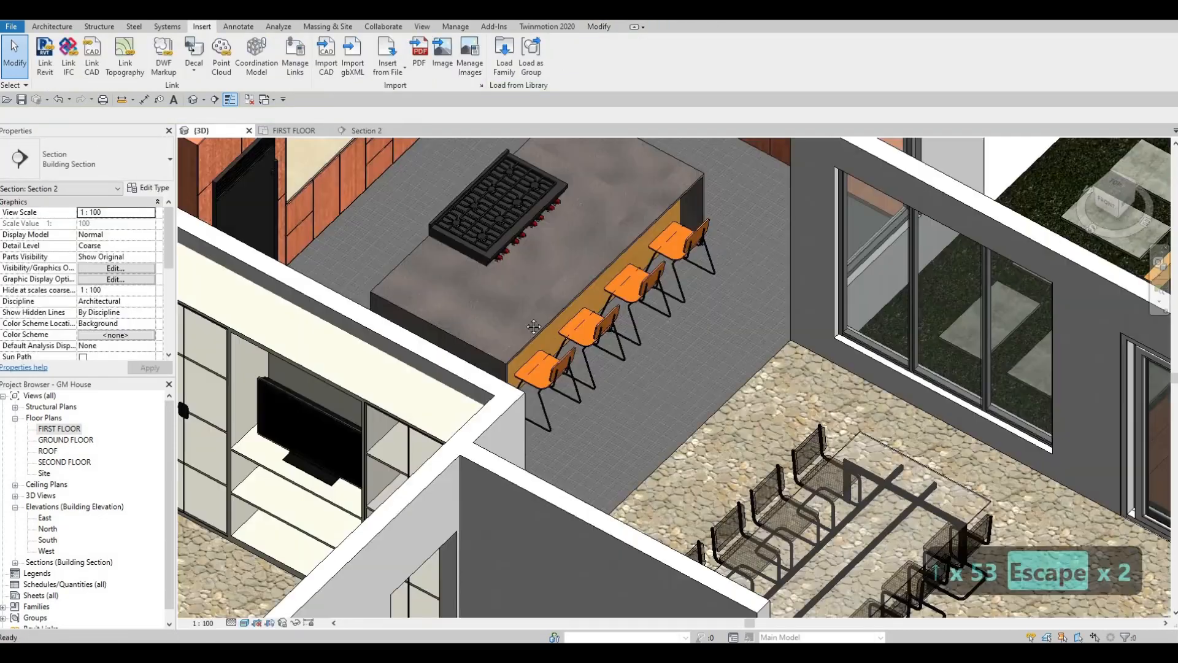
scroll(506, 299, up, 5)
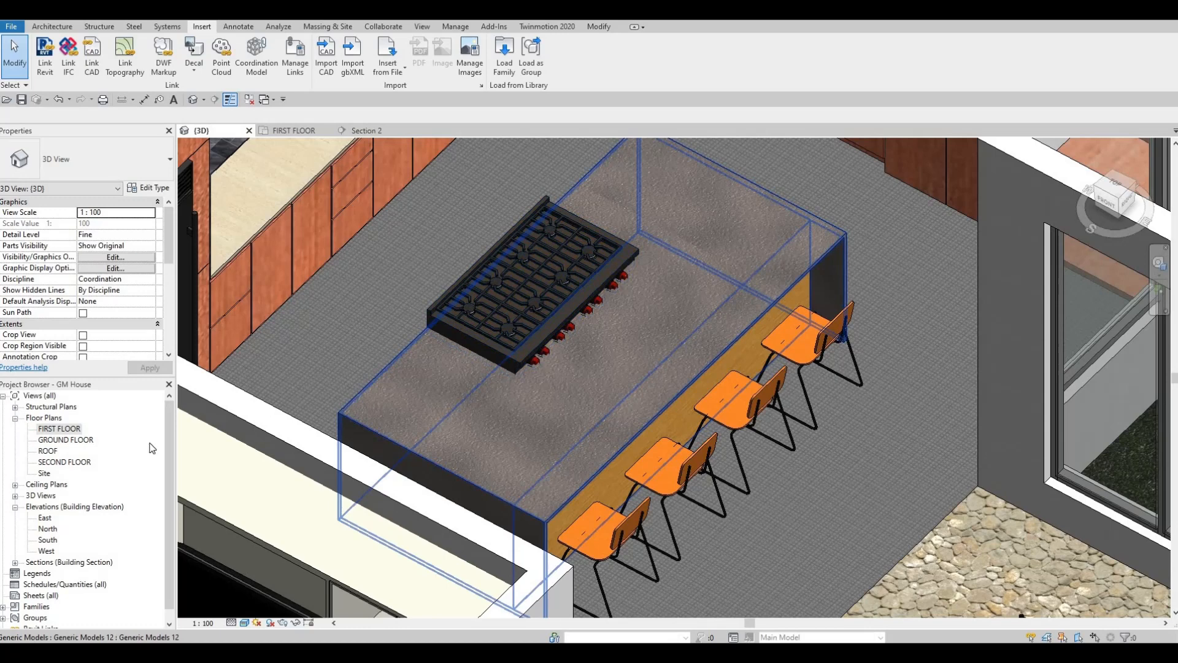
In the FIRST FLOOR plan, rotate the island's rangetop 180 degrees about its centre.
double_click(52, 429)
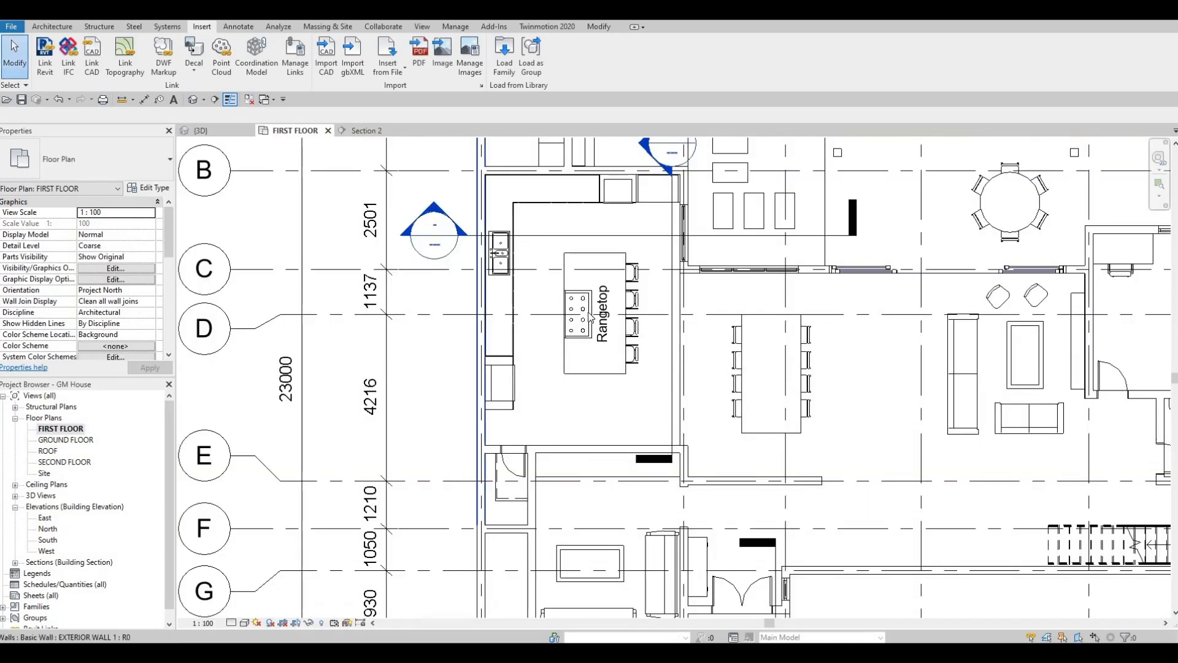
key(Escape)
key(Escape)
click(588, 316)
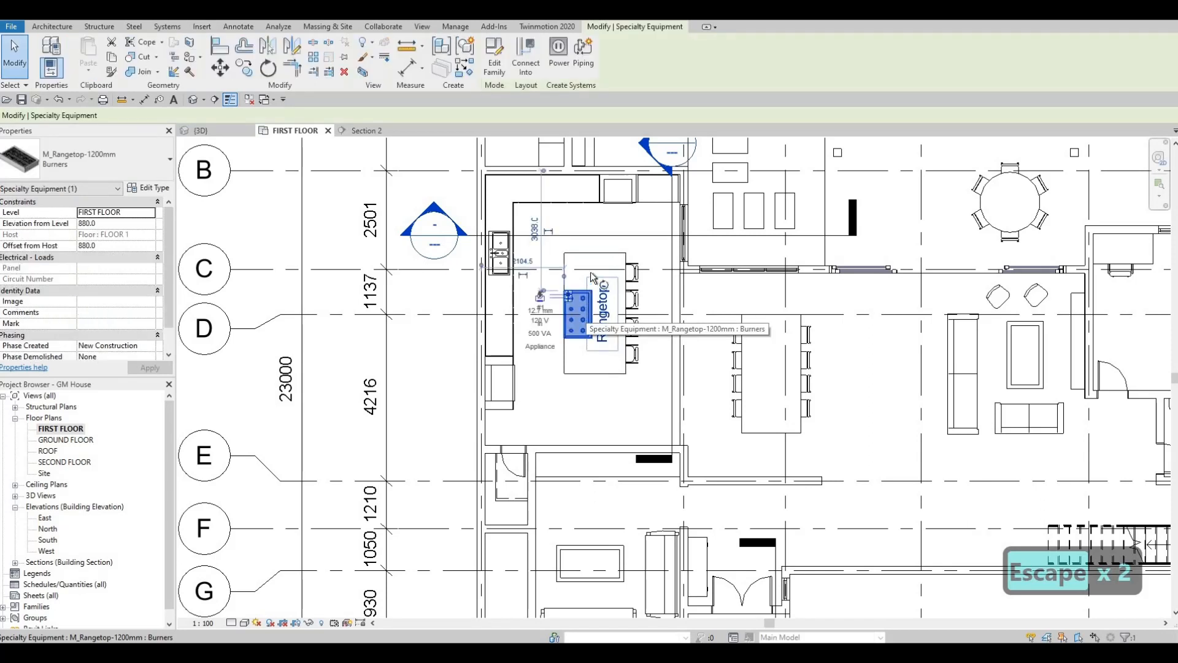
key(r)
key(o)
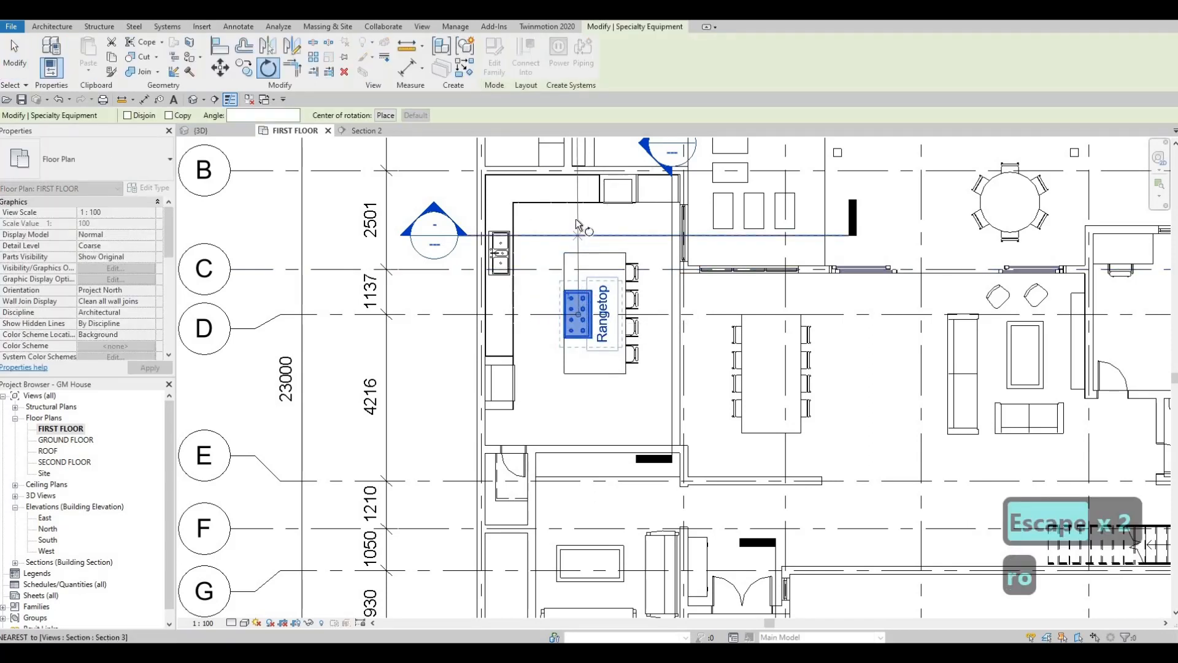
click(562, 216)
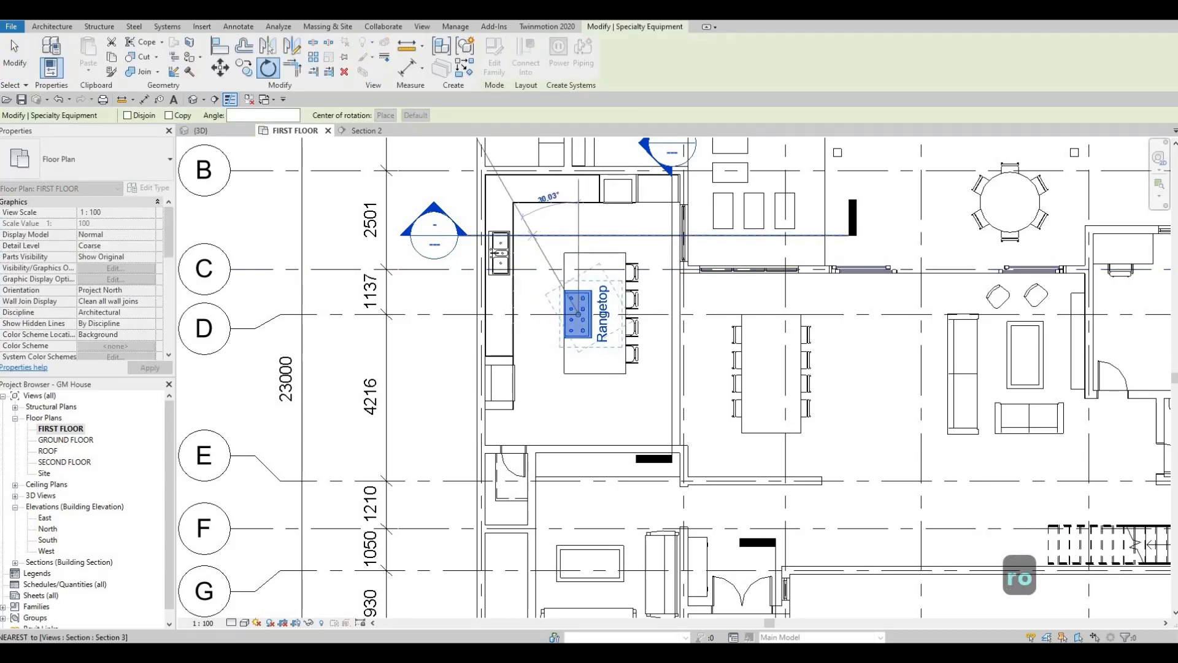
text(180)
key(Return)
key(Escape)
key(Escape)
key(Escape)
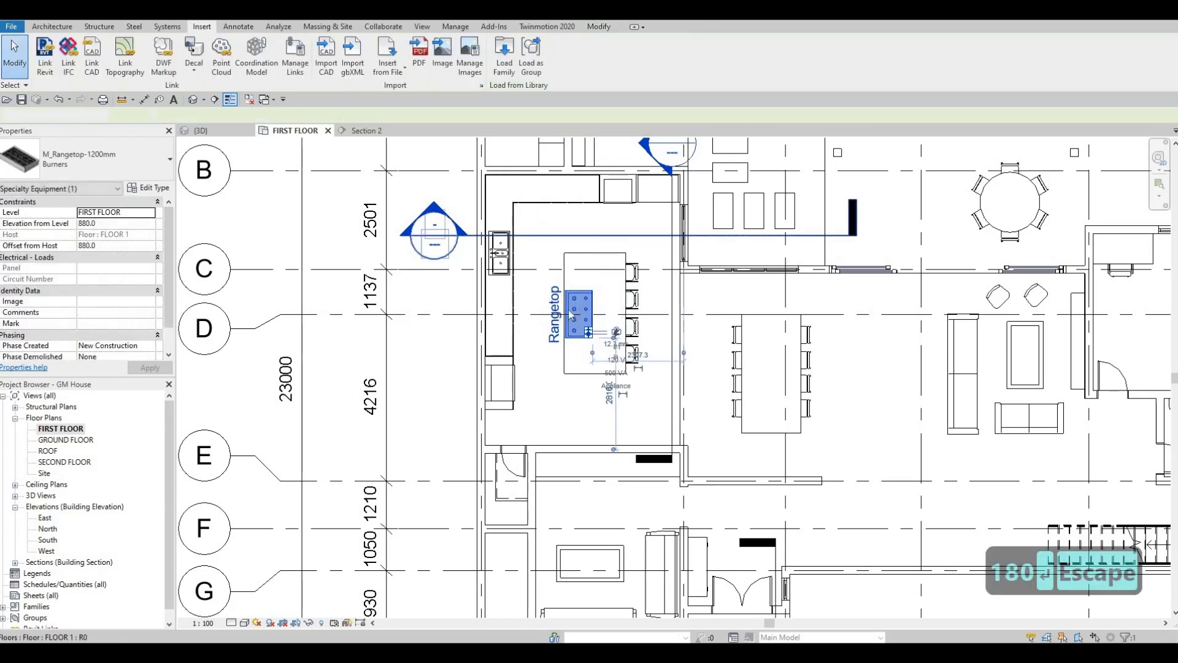
Turn off the rangetop's plan label in its type properties and inspect the rotated rangetop in the 3D view.
scroll(586, 305, up, 1)
click(586, 309)
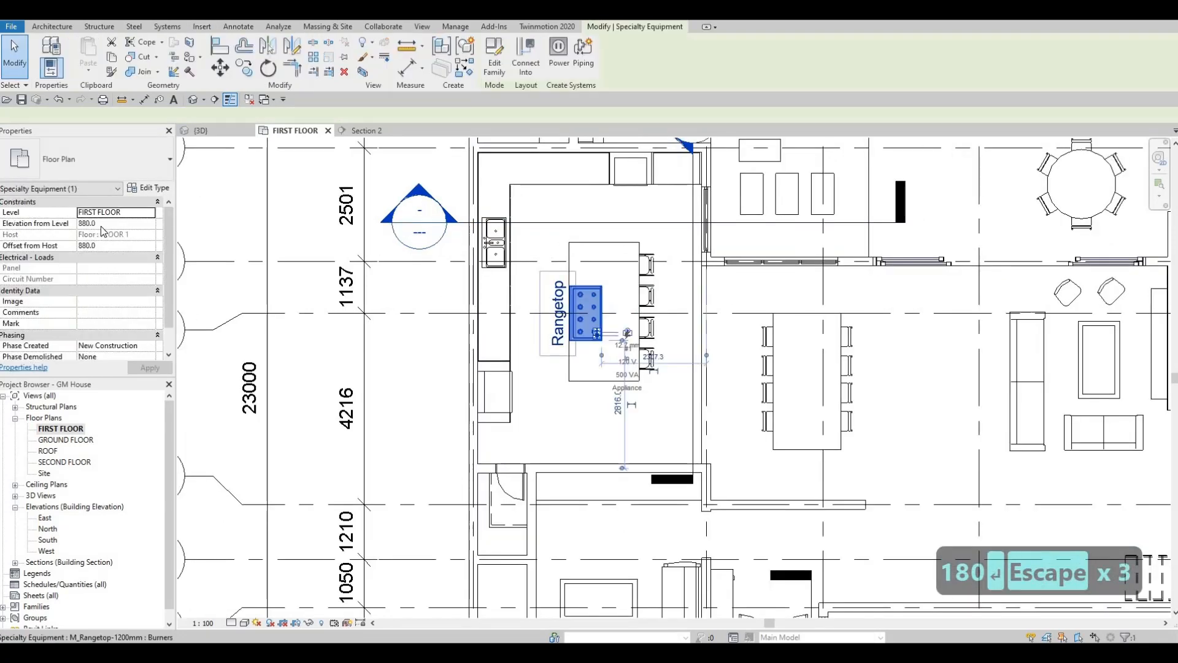
click(149, 188)
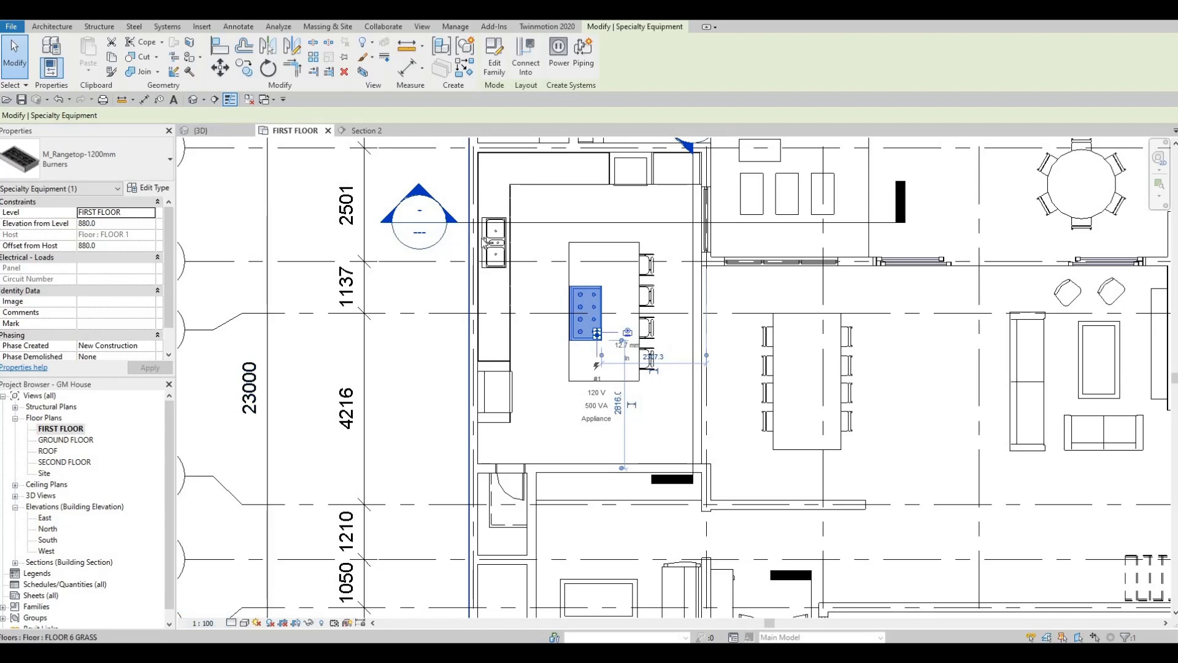
click(216, 127)
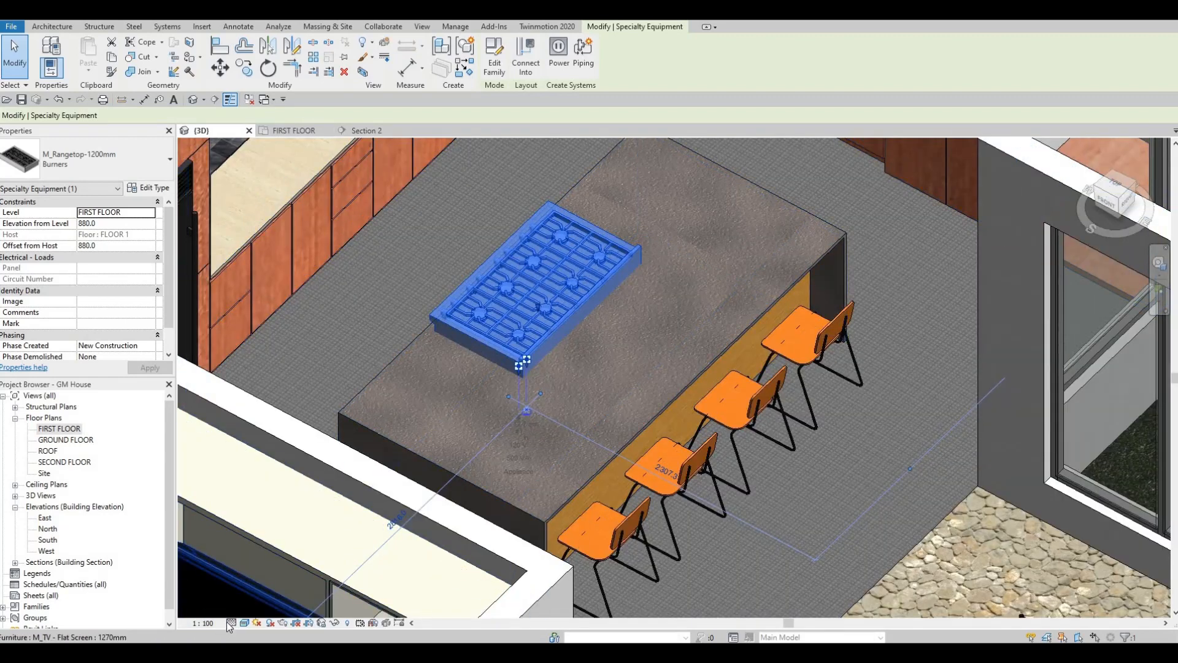
key(Escape)
key(Escape)
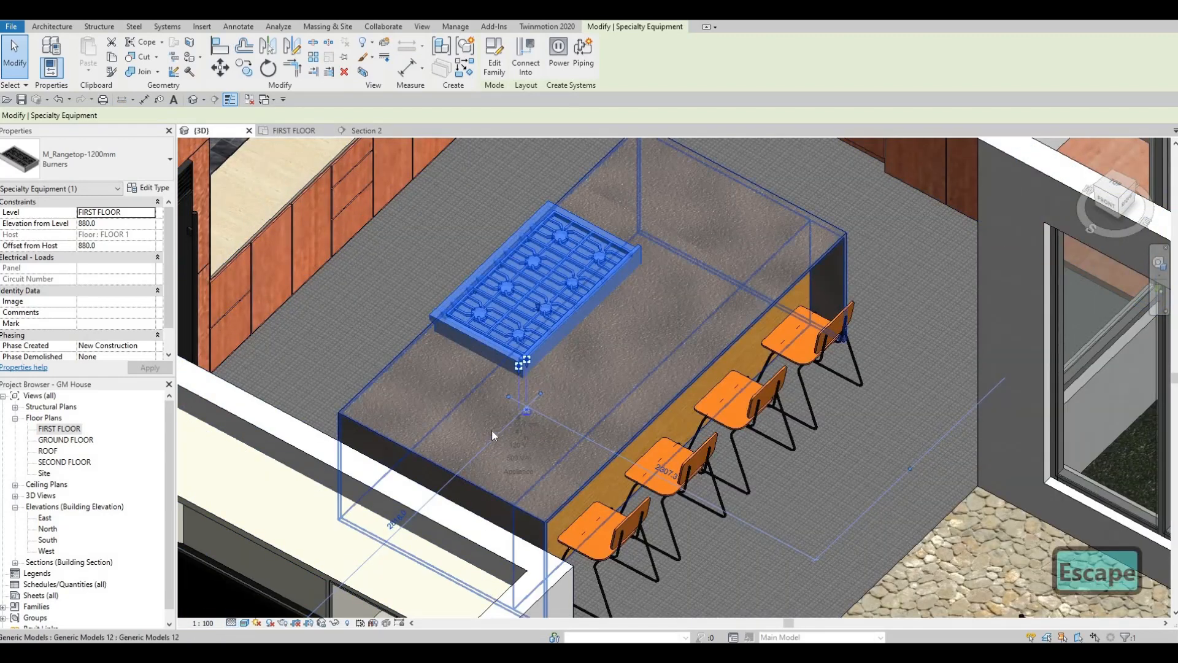
shift+middle_drag(649, 433, 572, 421)
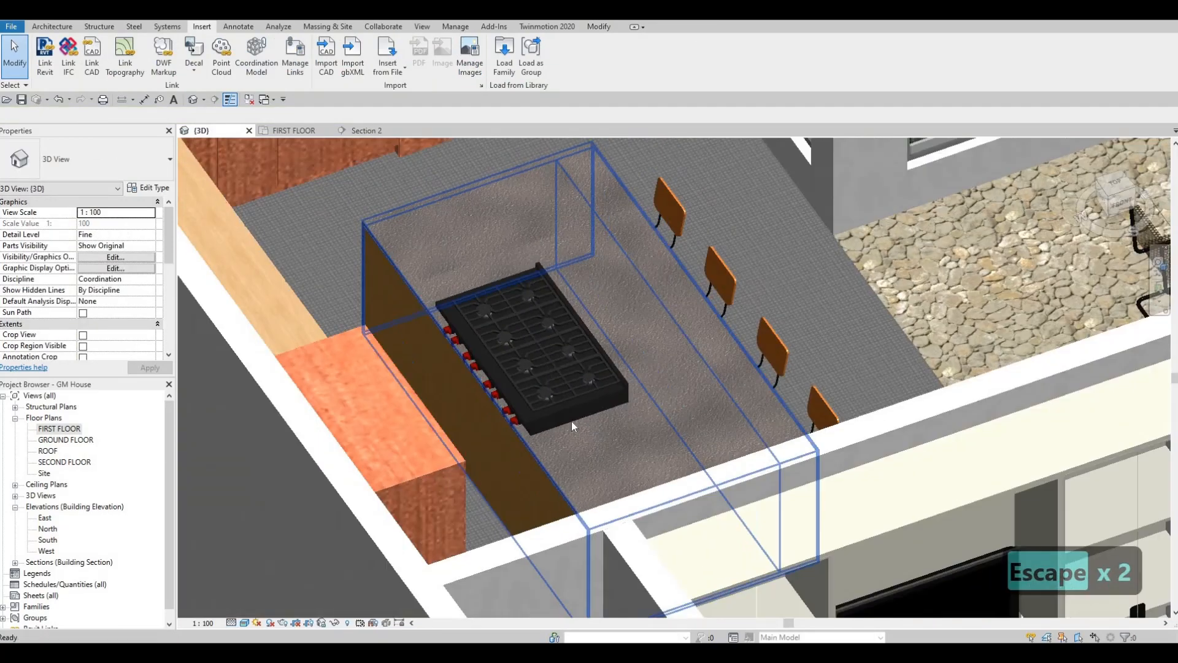
scroll(502, 422, up, 3)
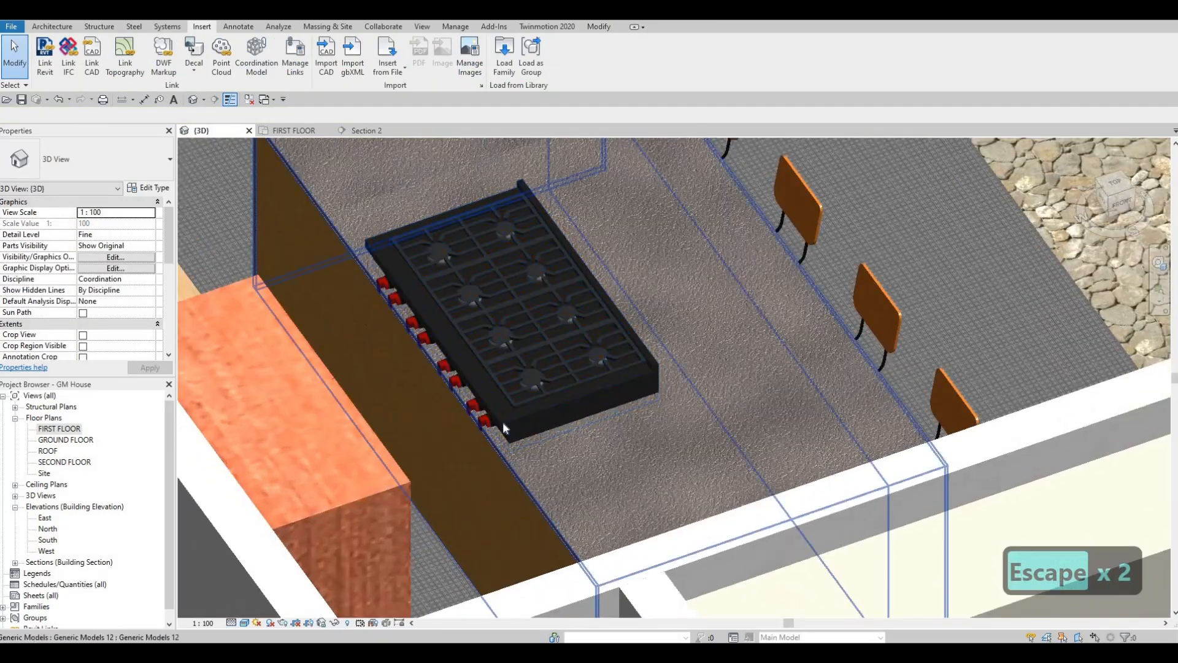
In the FIRST FLOOR plan, nudge the rangetop five increments toward the sink so its control side overhangs the island's edge.
double_click(60, 429)
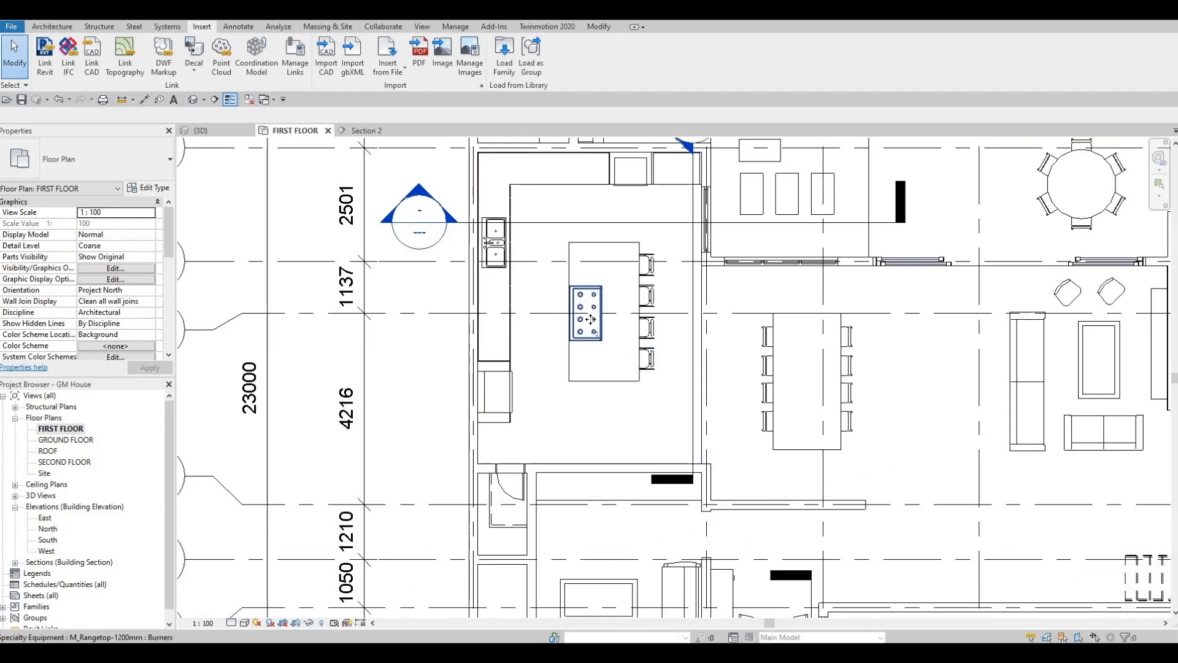
click(590, 319)
scroll(591, 320, up, 2)
key(Left)
key(Left)
key(Left)
key(Left)
key(Left)
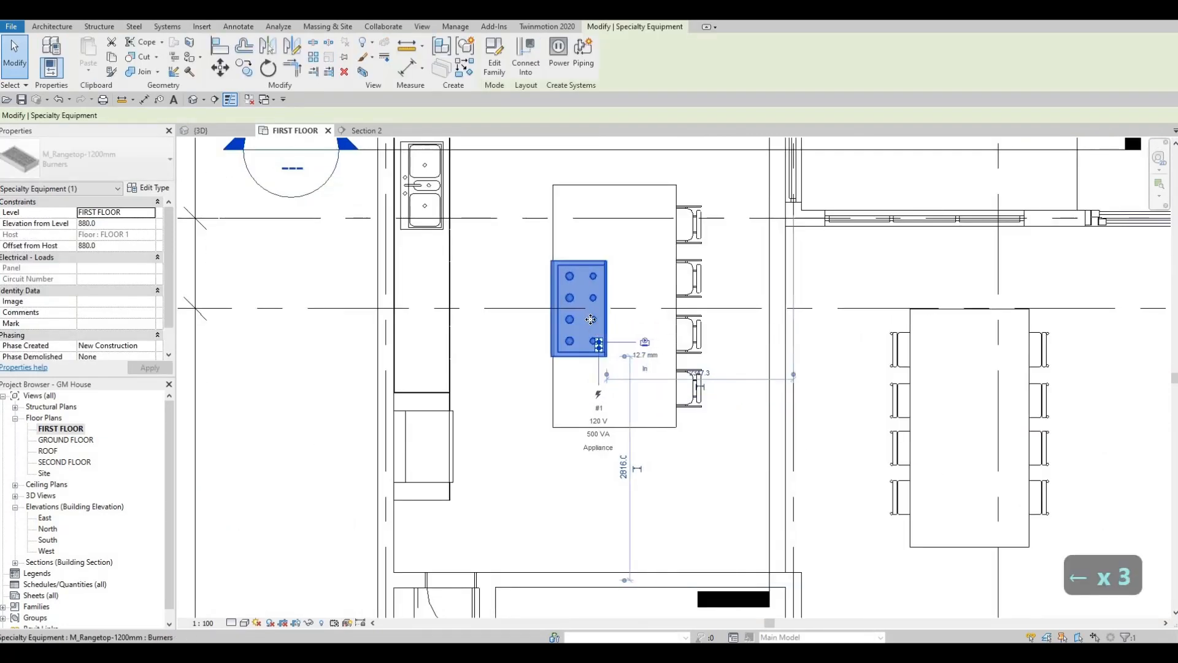
key(Escape)
key(Escape)
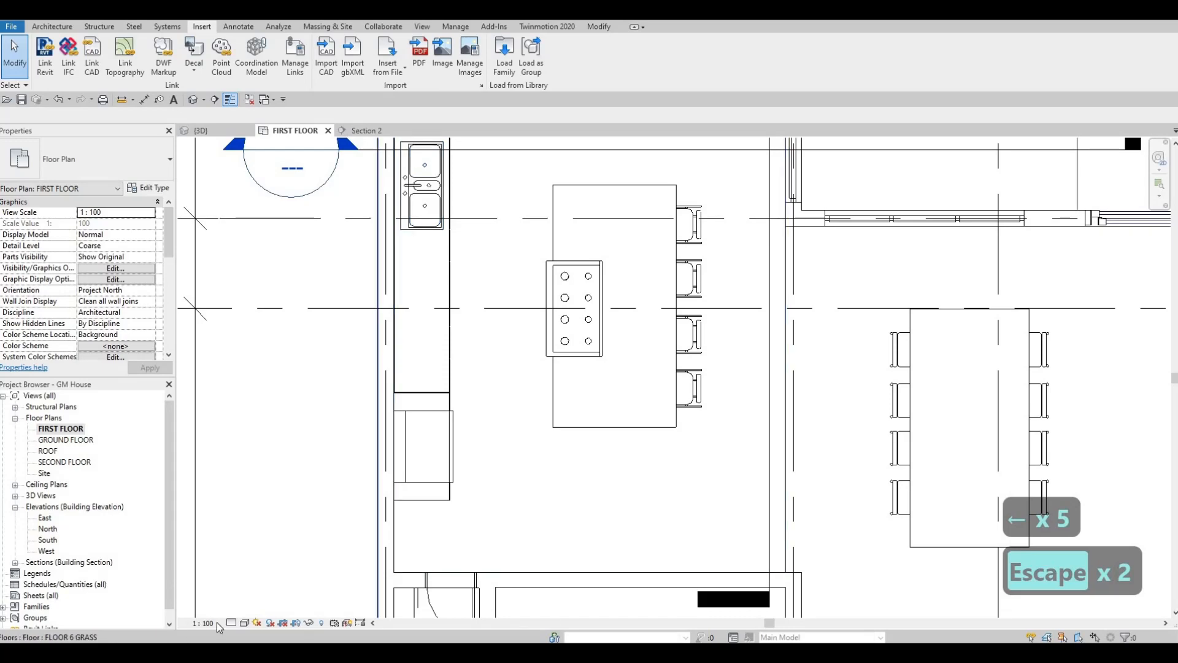
Set the FIRST FLOOR plan's detail level to Fine and check the rangetop's overhang in plan and 3D.
click(232, 621)
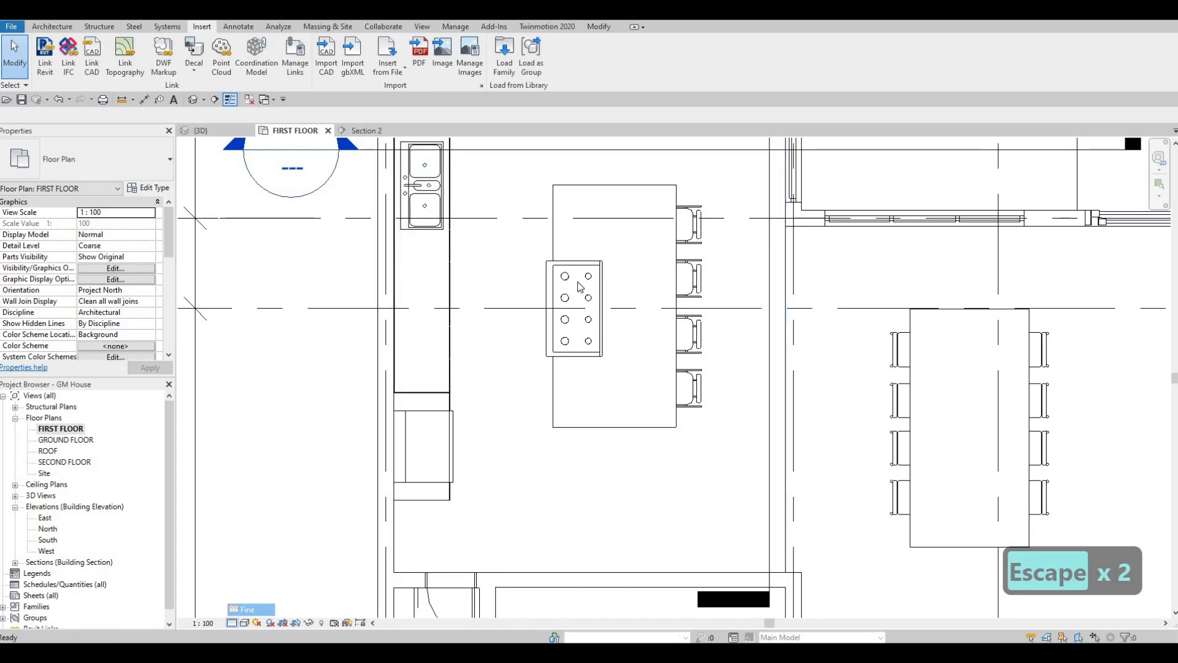
scroll(583, 301, up, 5)
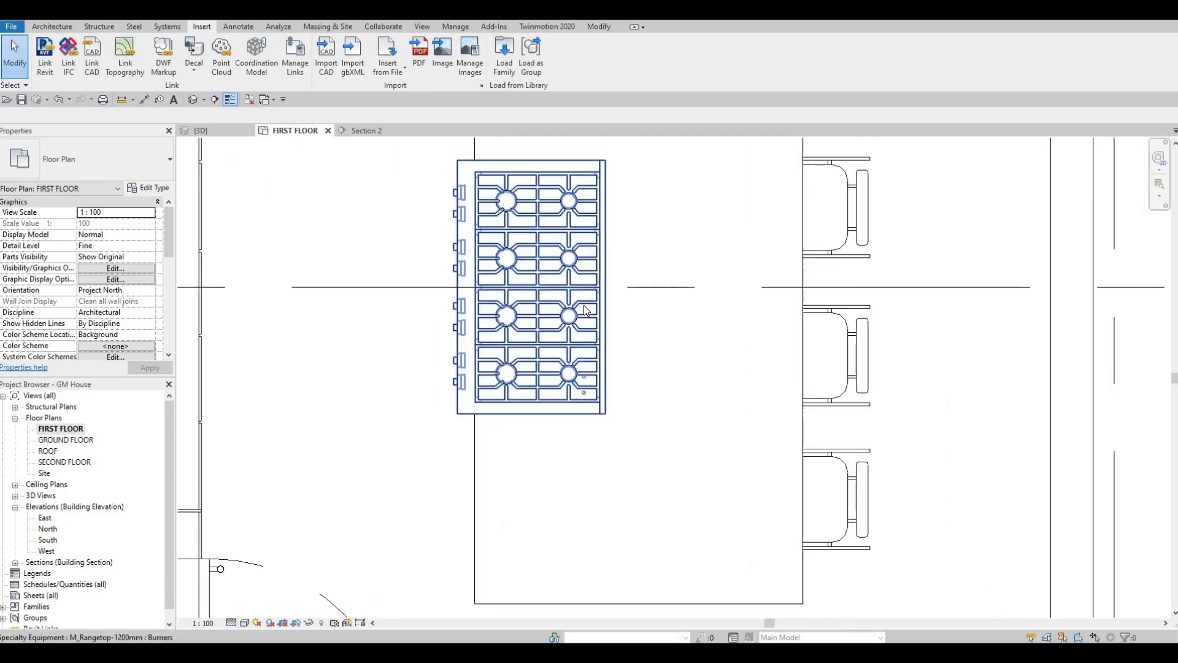
key(Escape)
click(210, 130)
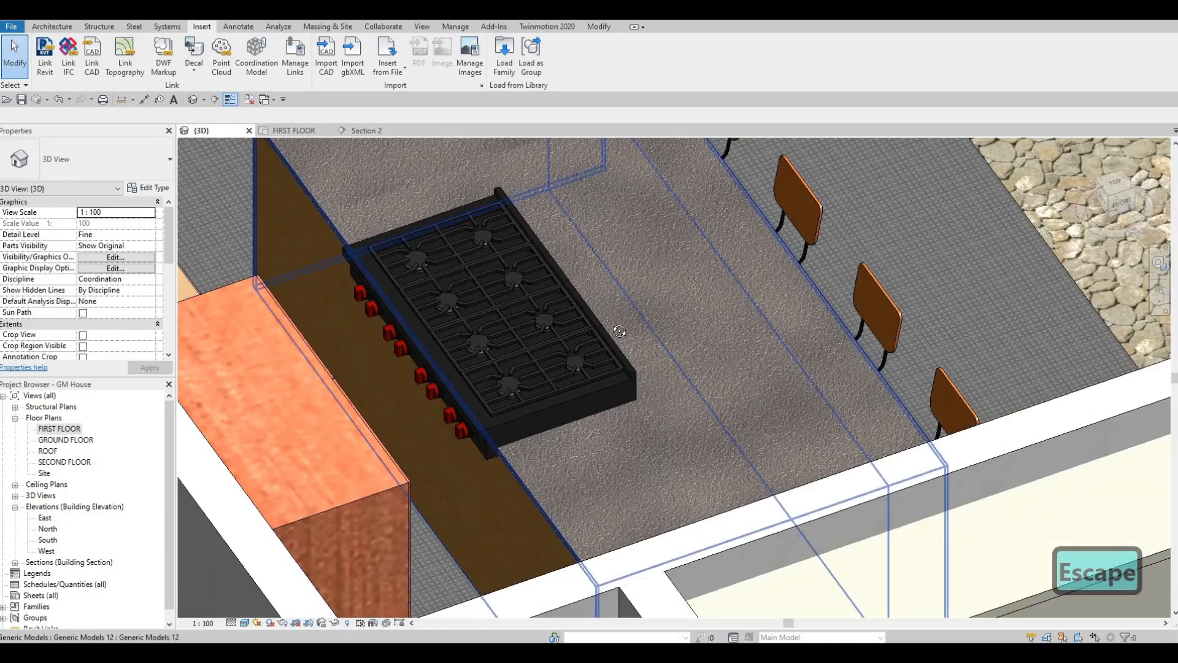
shift+middle_drag(616, 353, 627, 415)
shift+middle_drag(557, 385, 275, 455)
scroll(522, 263, down, 3)
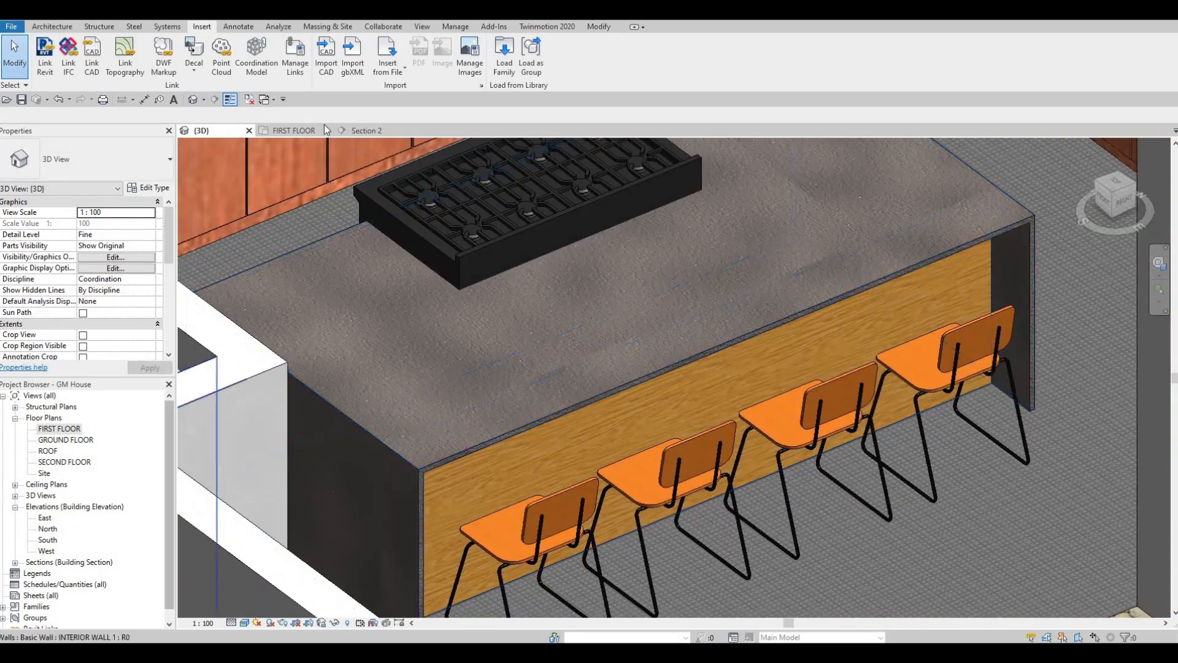
In the Section 2 view, nudge the rangetop down three increments to an elevation of 835 from FIRST FLOOR.
click(370, 128)
scroll(570, 321, up, 3)
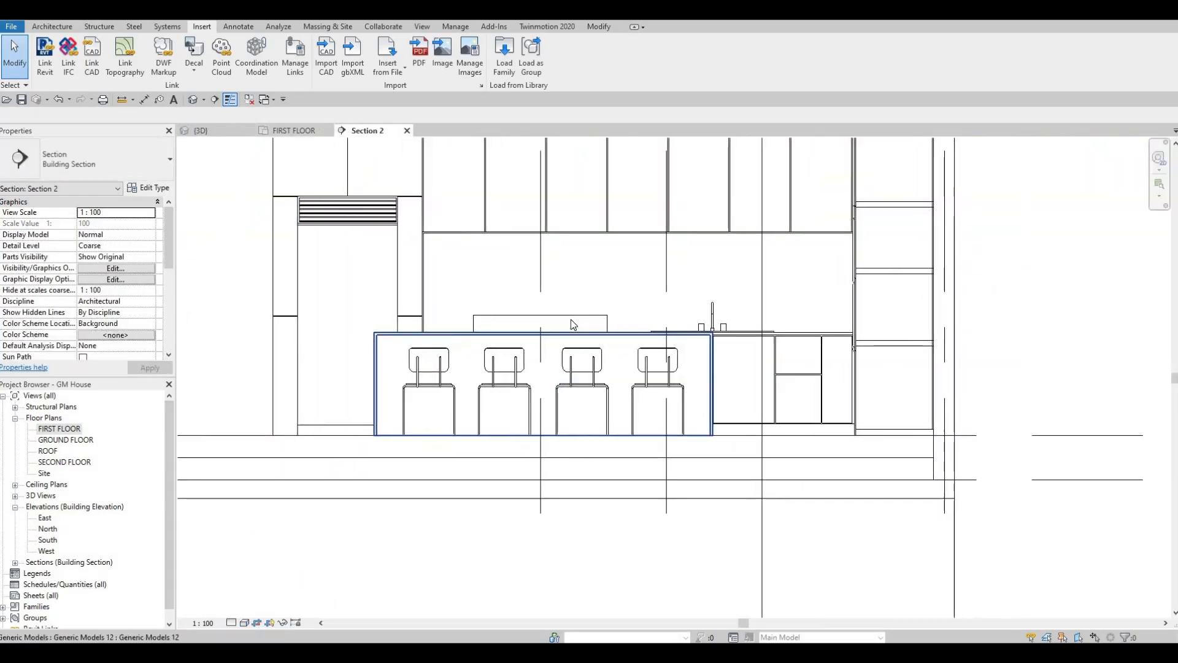
click(571, 319)
key(Down)
key(Down)
key(Down)
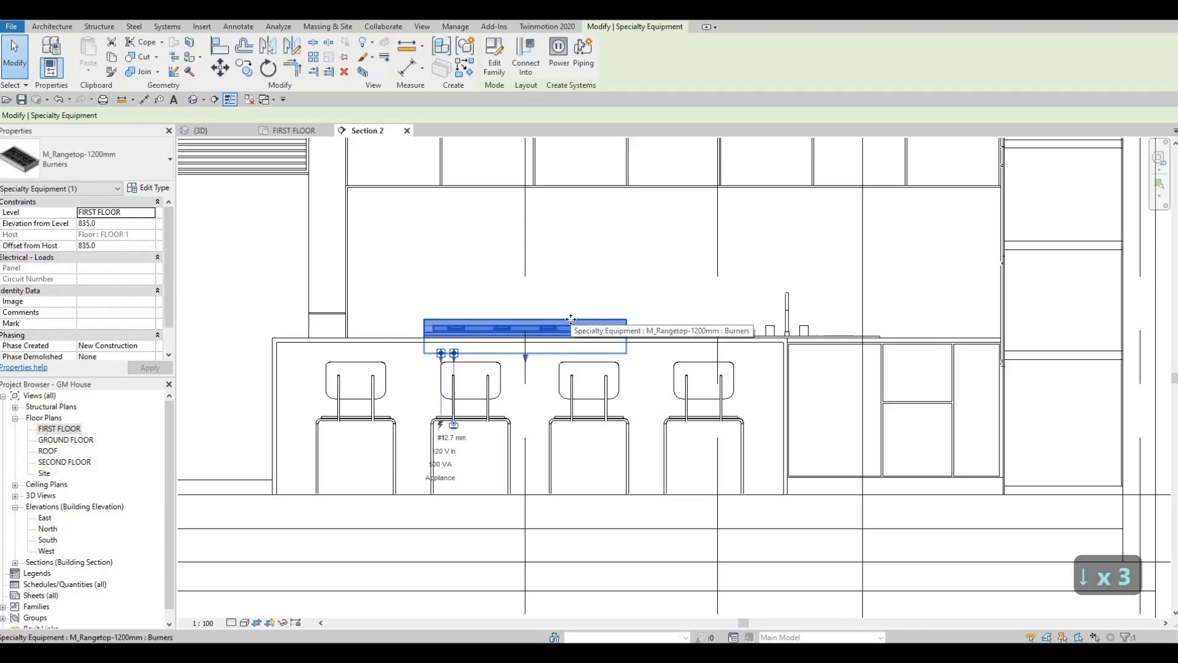
key(Escape)
Align the rangetop's lower rim line with the top of the island countertop in the Section 2 view.
scroll(583, 308, up, 4)
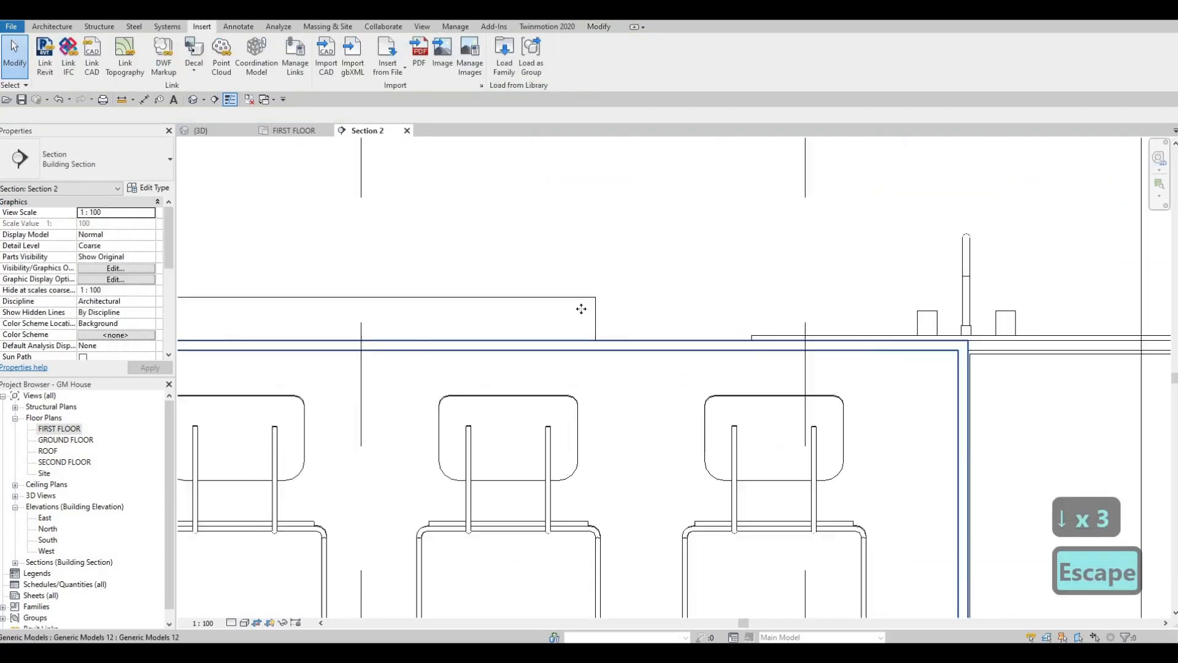
click(582, 309)
scroll(587, 314, up, 2)
key(a)
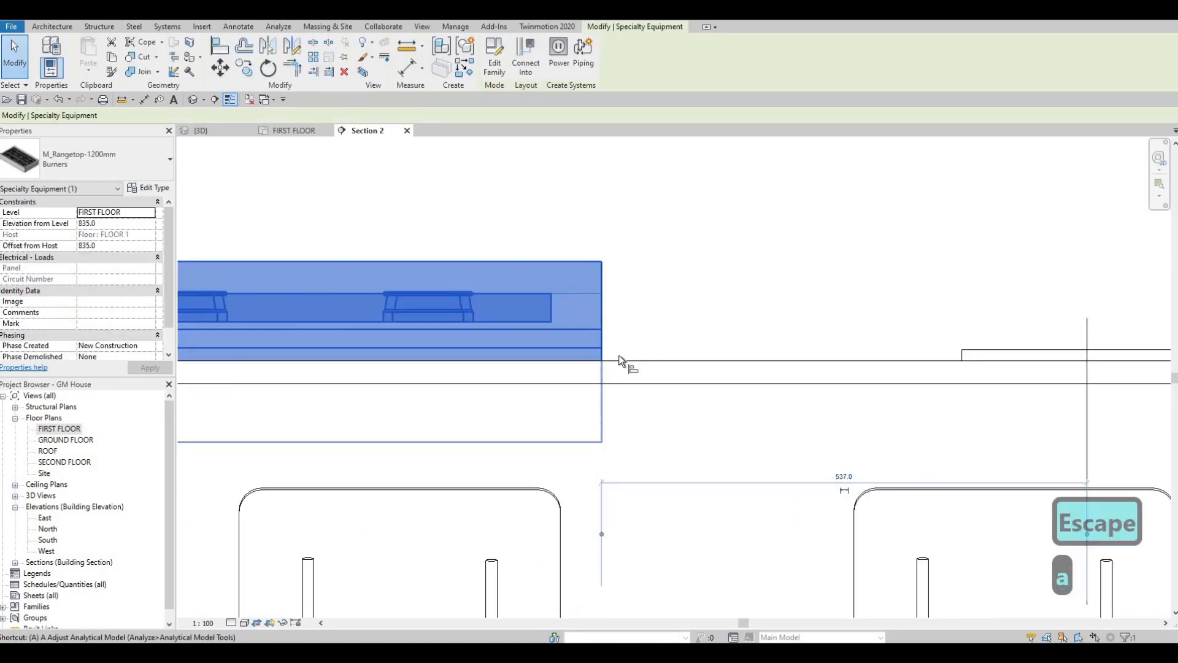
key(l)
click(589, 349)
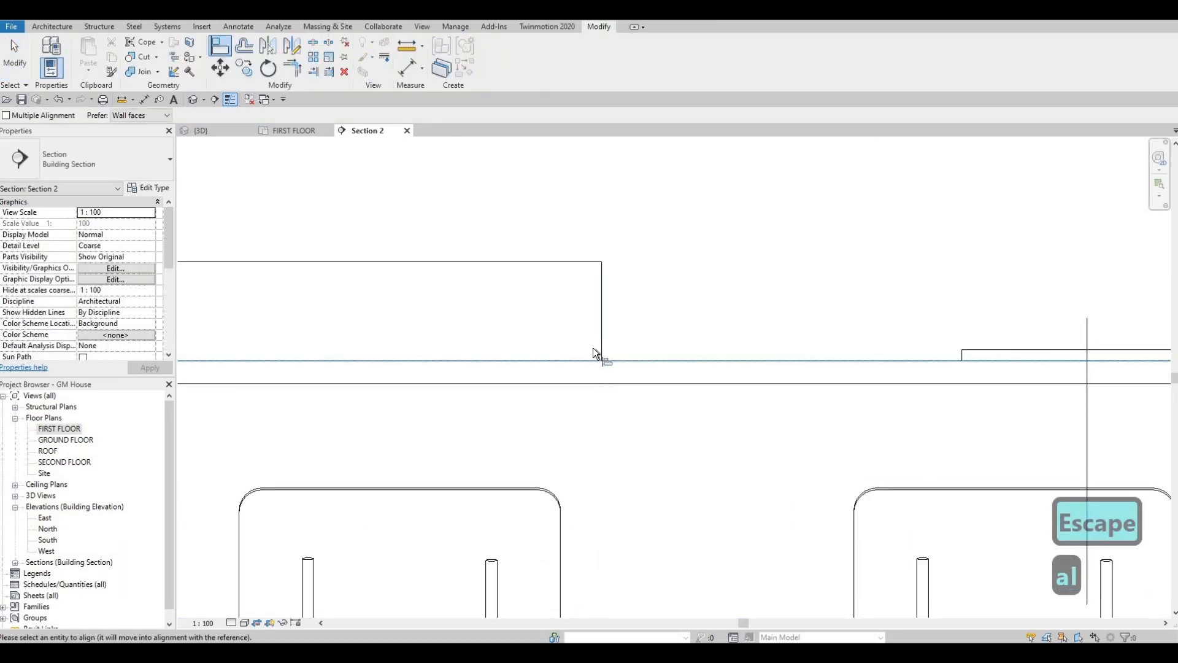
click(601, 343)
key(Escape)
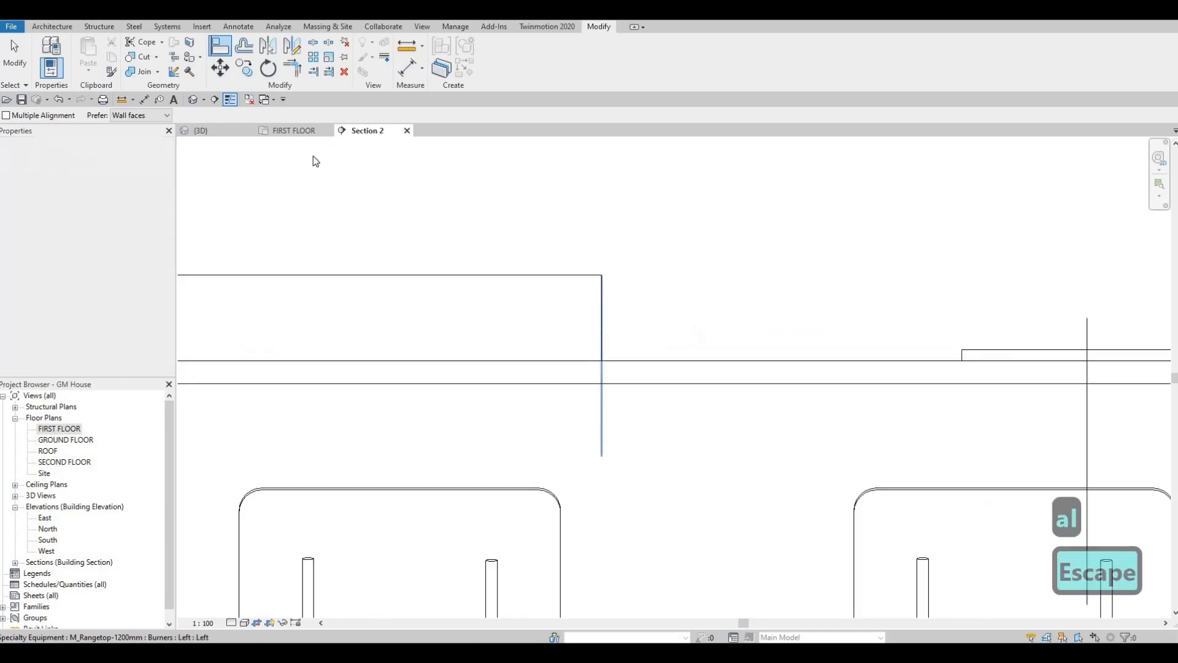
key(Escape)
key(Escape)
Examine the rangetop's fit on the island and the surrounding kitchen from several angles in the 3D view.
click(237, 131)
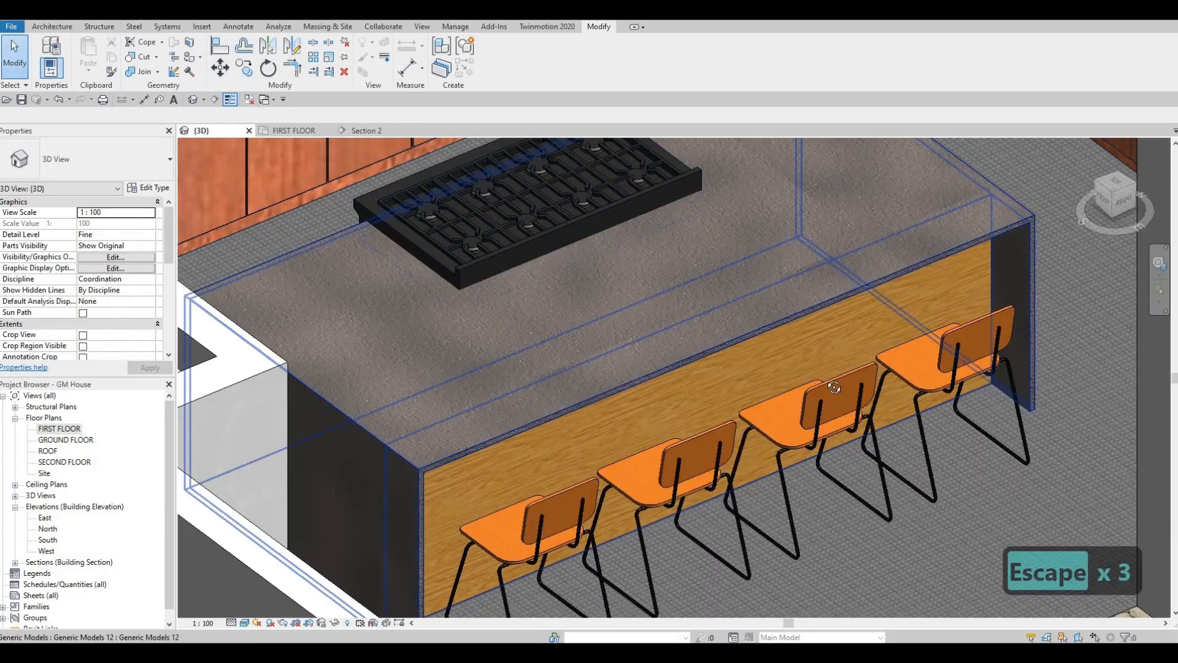
shift+middle_drag(834, 387, 625, 397)
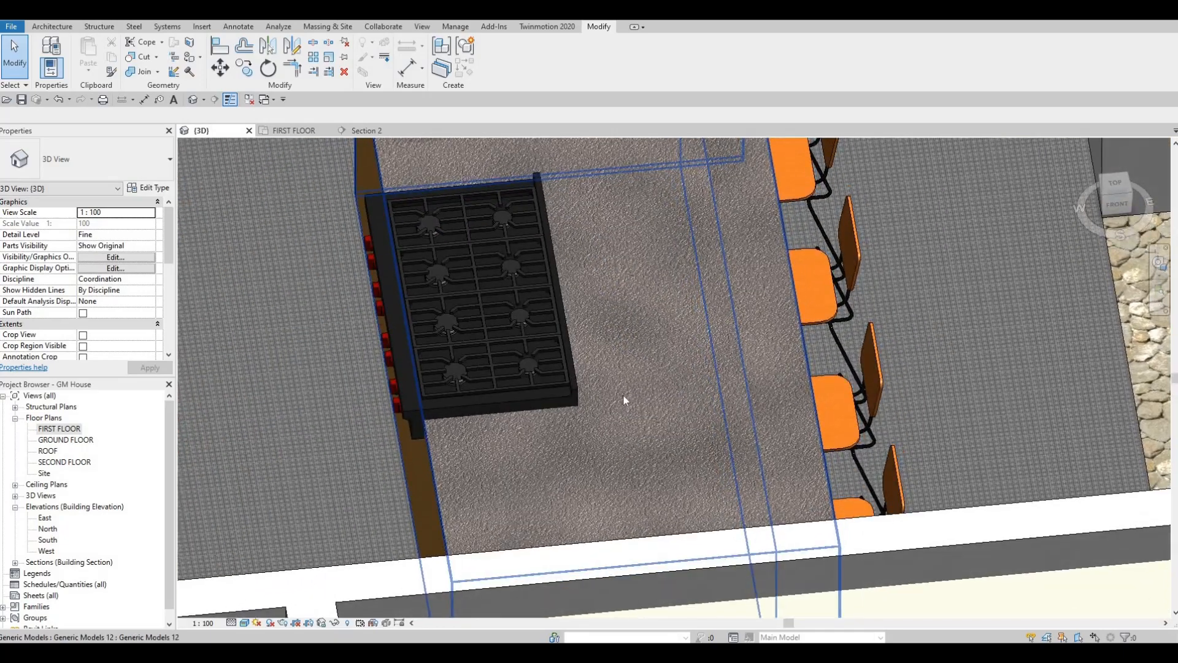
shift+middle_drag(549, 283, 702, 403)
scroll(702, 403, down, 2)
shift+middle_drag(515, 361, 499, 288)
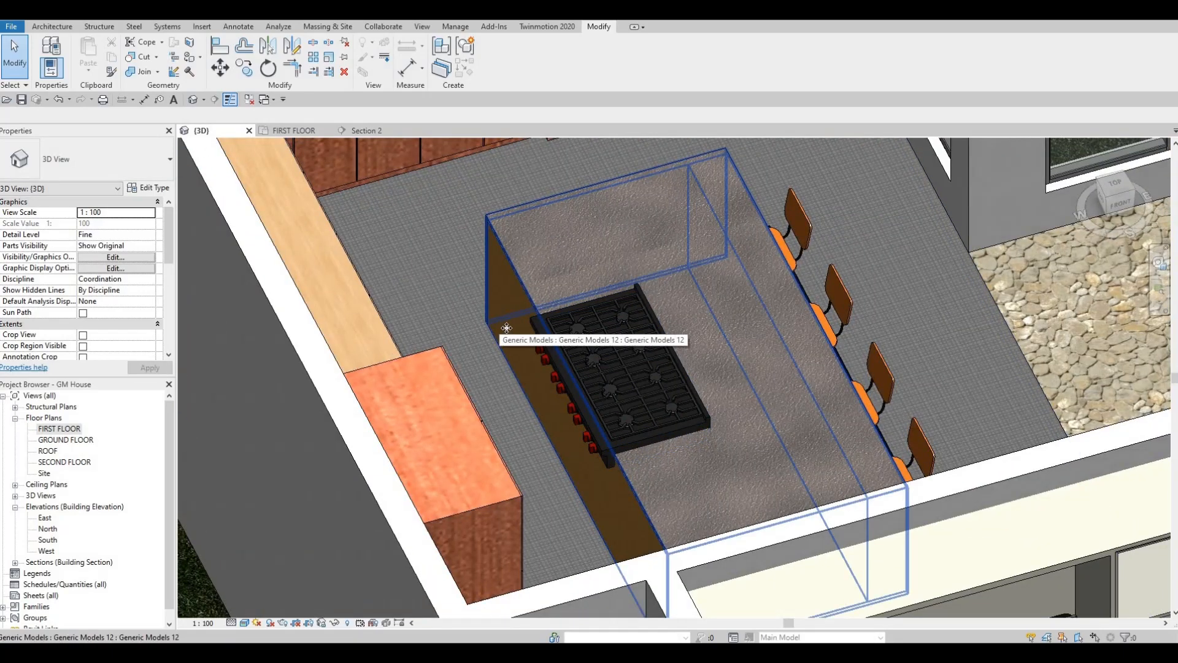
click(499, 321)
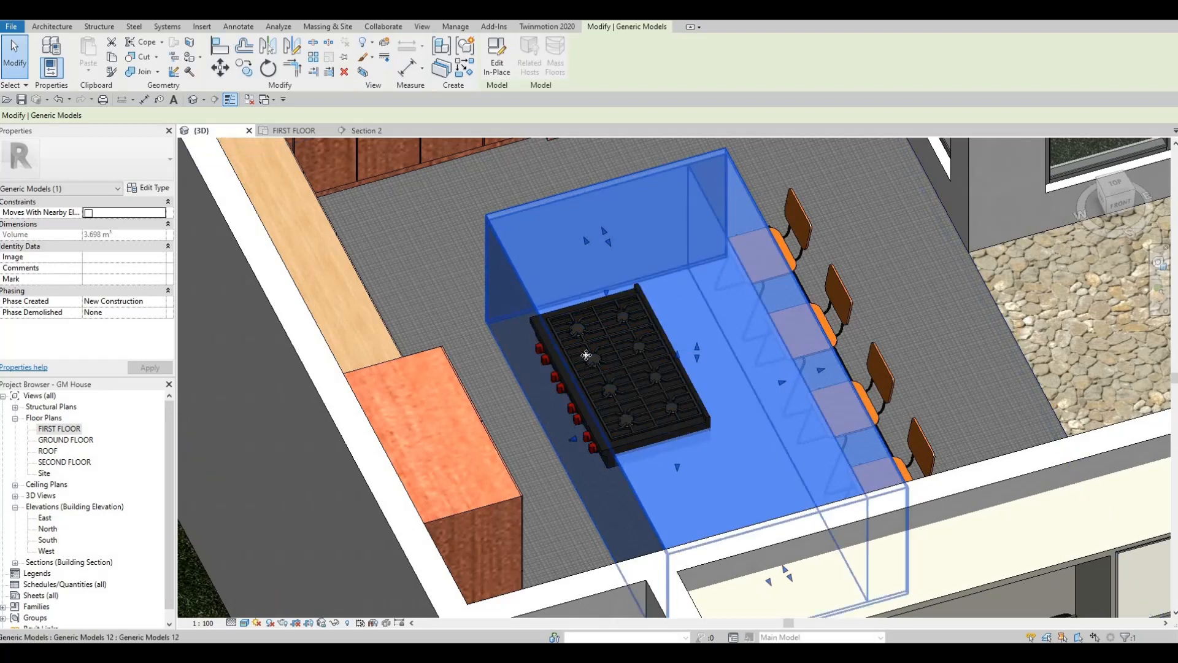
scroll(607, 337, down, 5)
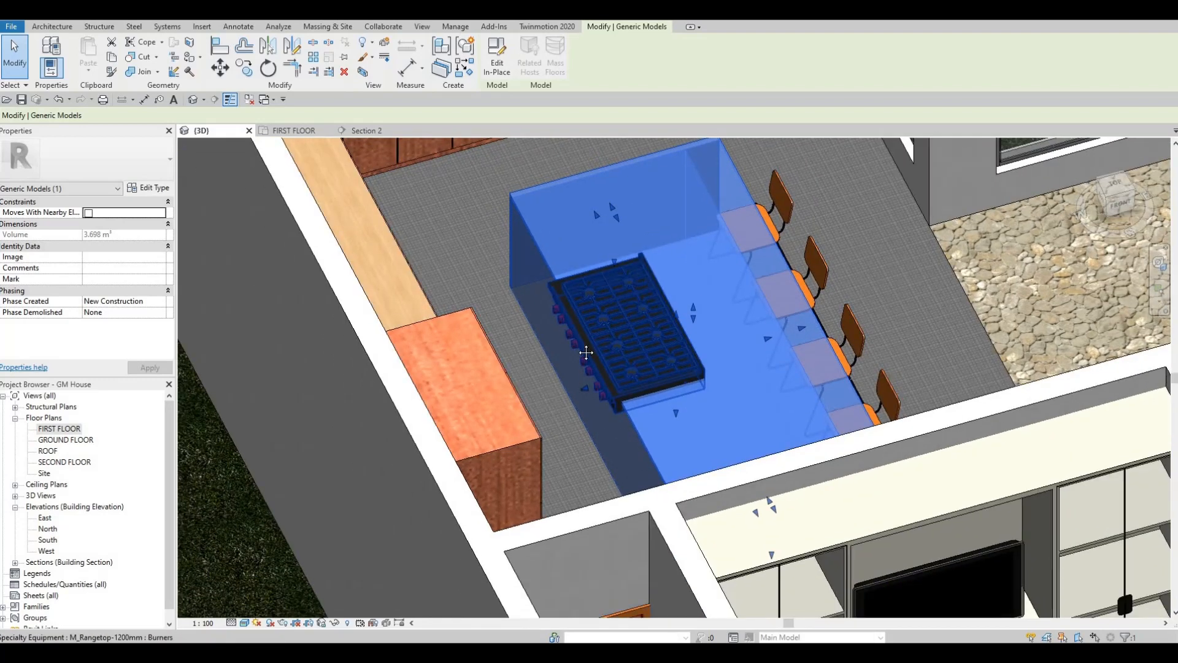
scroll(559, 279, down, 3)
key(Escape)
key(Escape)
key(Escape)
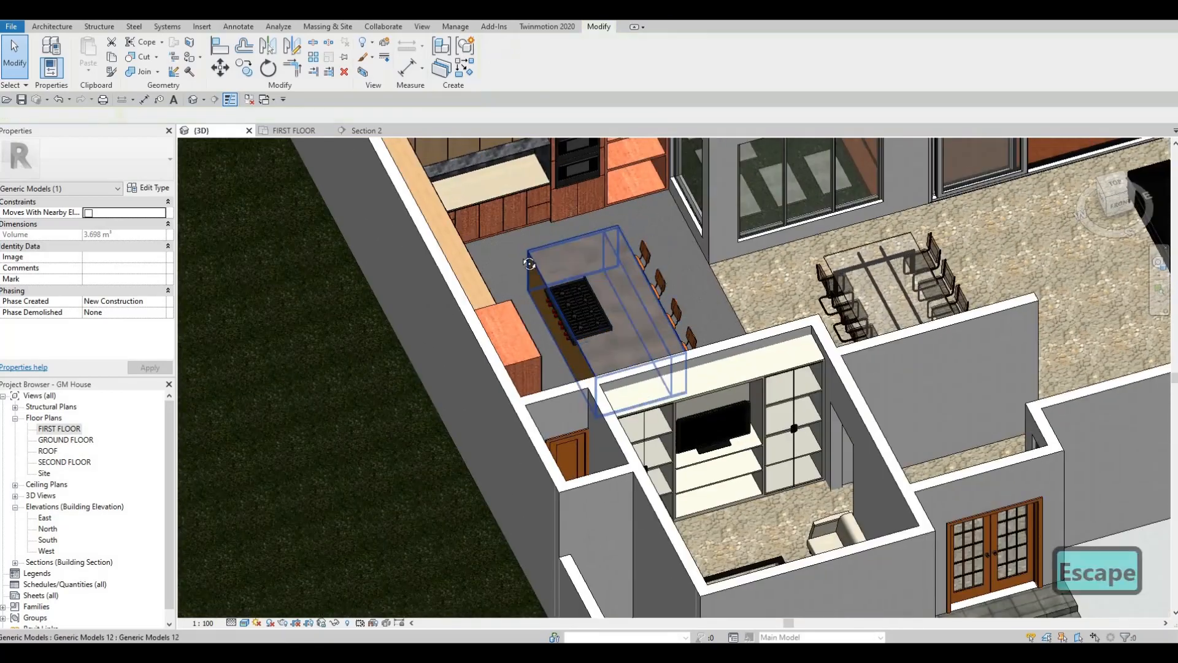
scroll(491, 255, up, 10)
scroll(503, 256, down, 8)
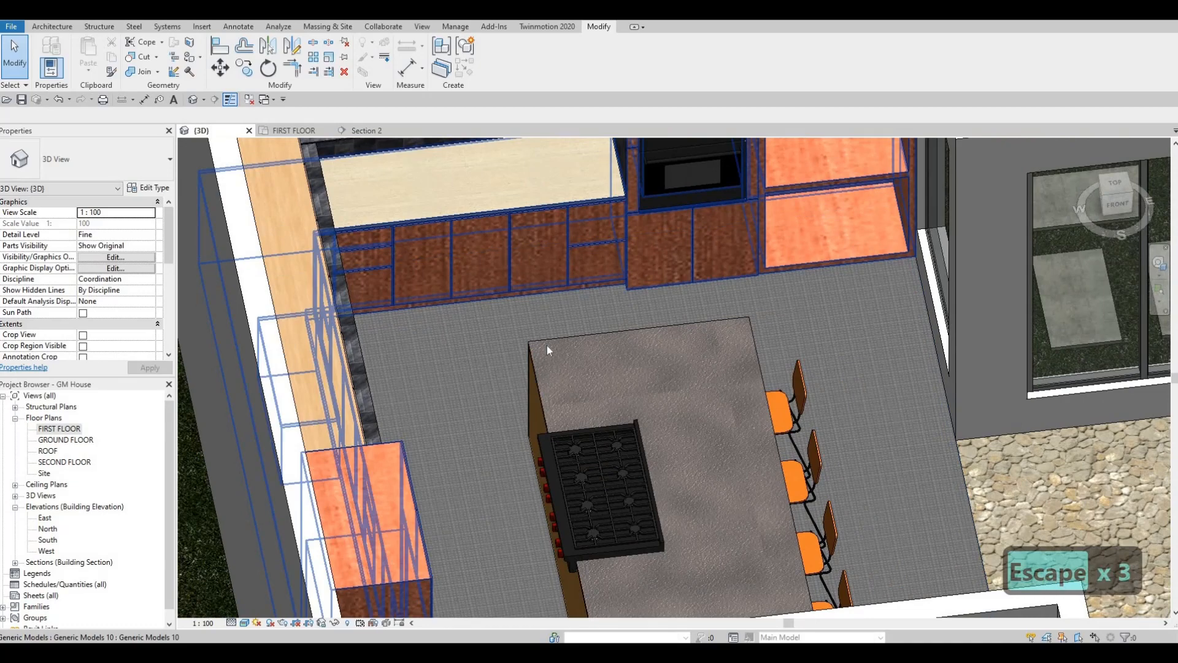
scroll(507, 290, down, 2)
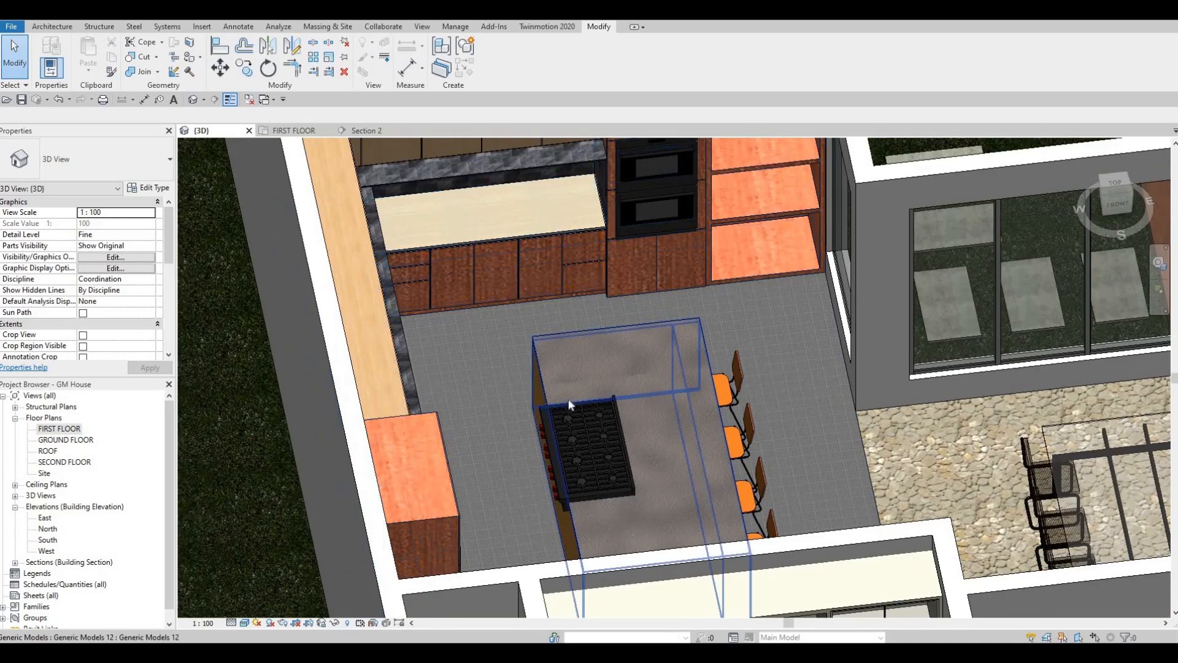
Open the FIRST FLOOR plan and load the M_Hood-Island family from the High-End appliance folder.
middle_drag(570, 402, 574, 363)
scroll(577, 380, up, 1)
key(Escape)
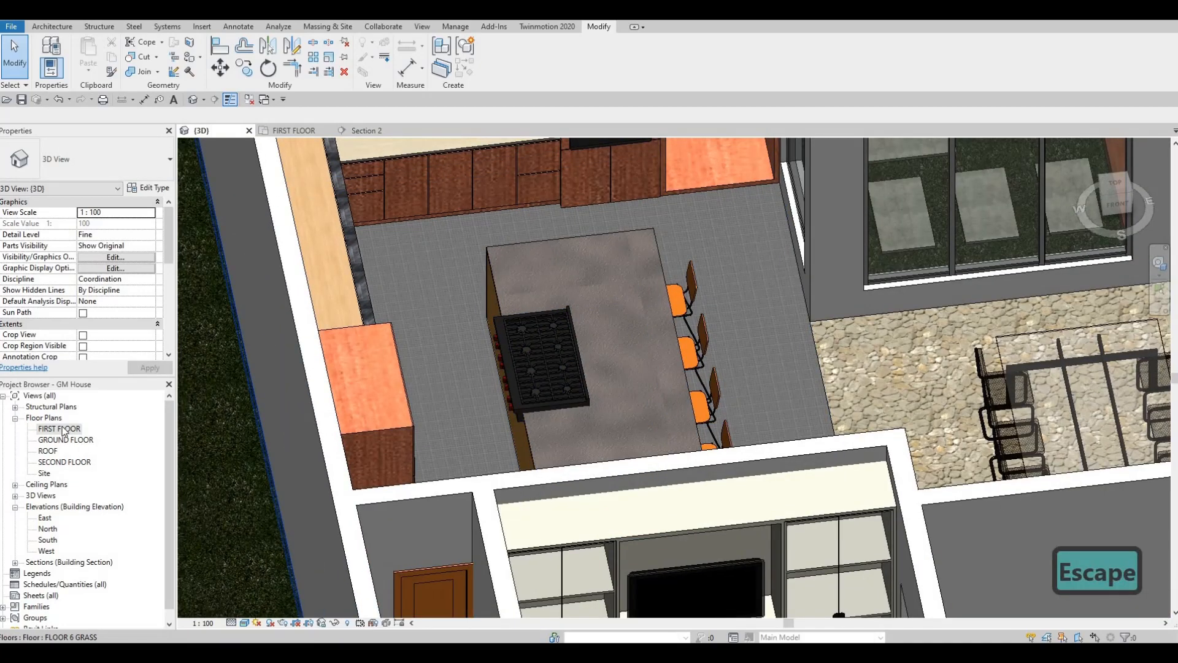
double_click(59, 428)
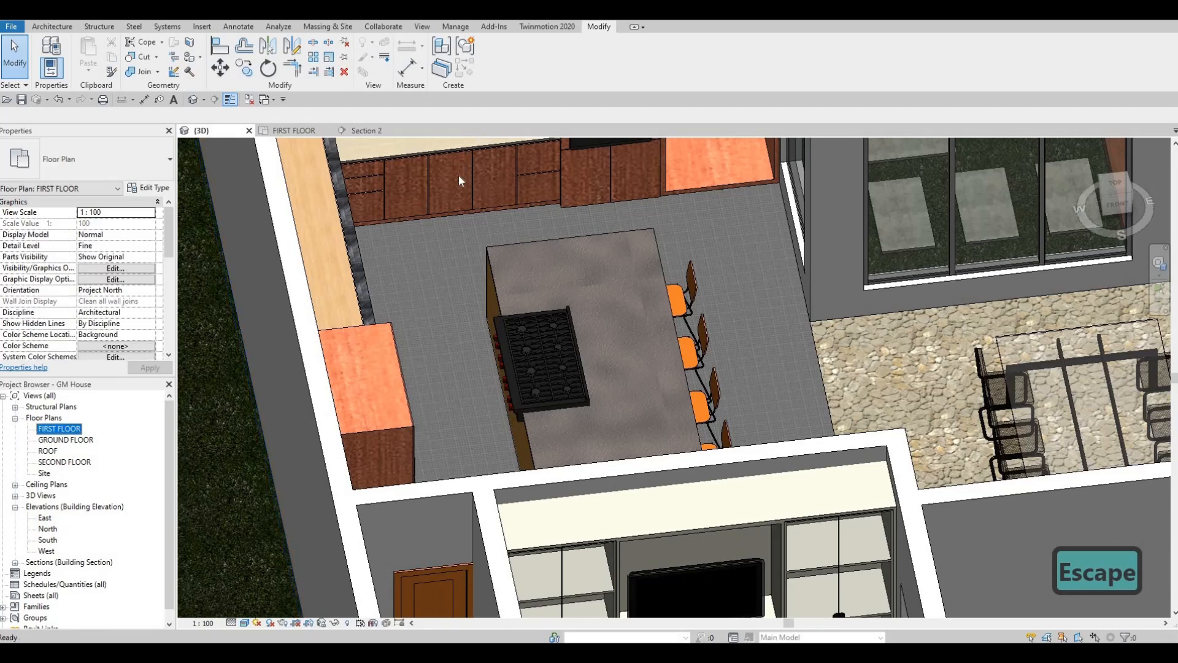
scroll(531, 338, up, 1)
middle_drag(531, 338, 509, 451)
scroll(507, 446, down, 3)
key(Escape)
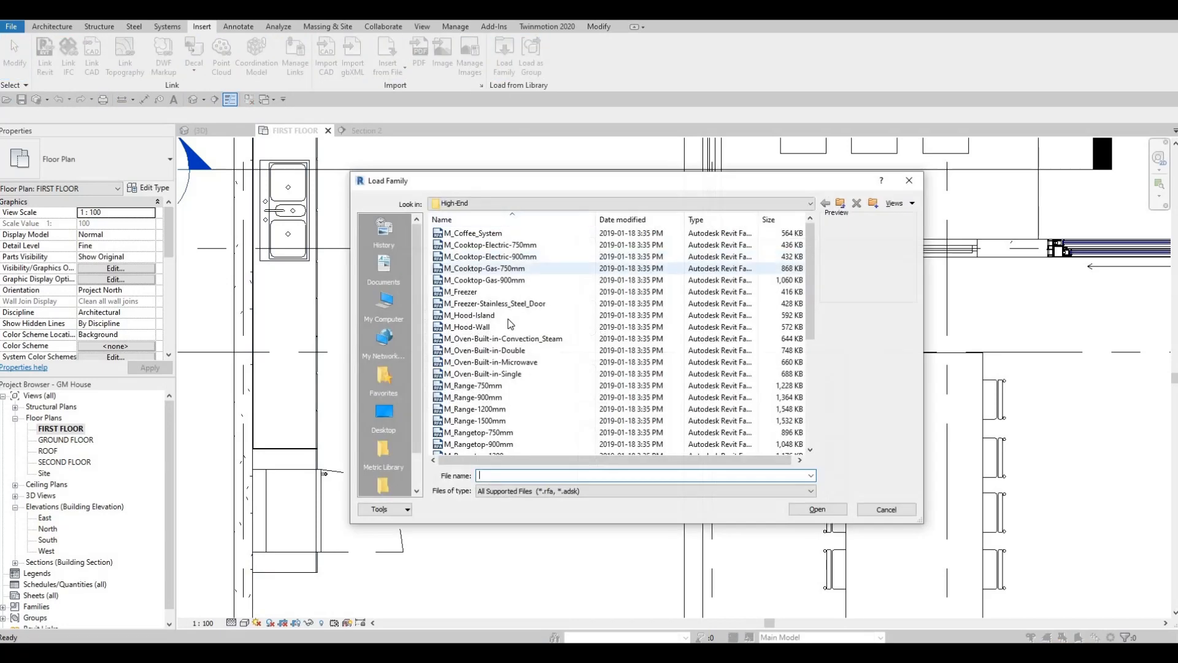
click(494, 315)
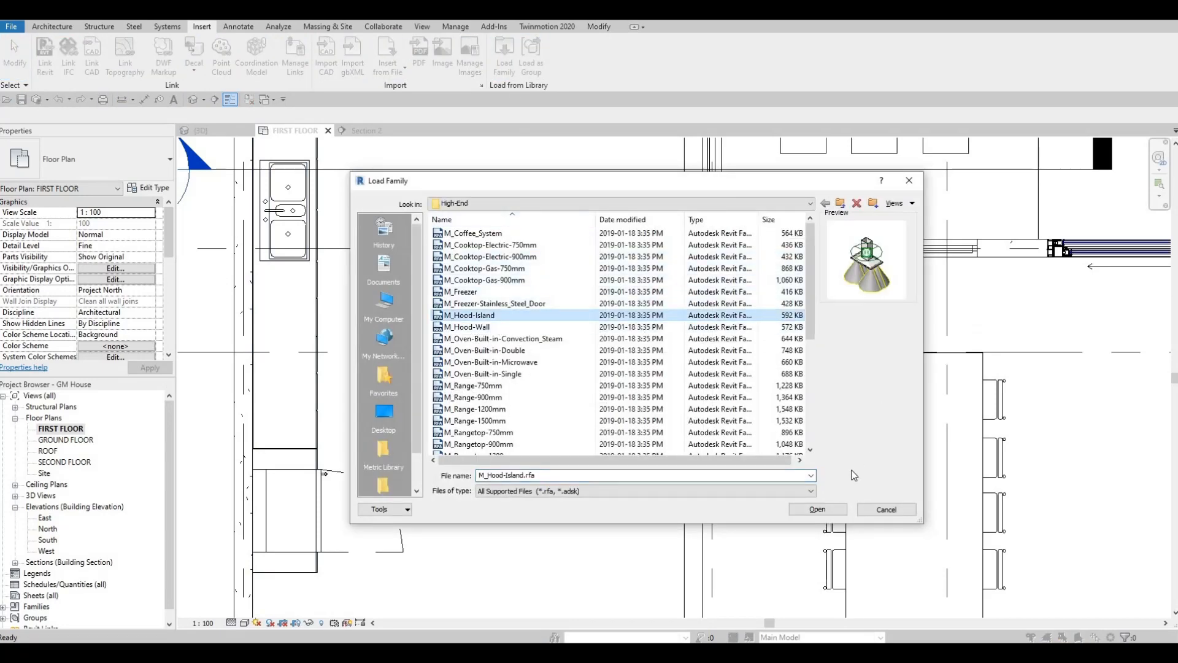
key(Return)
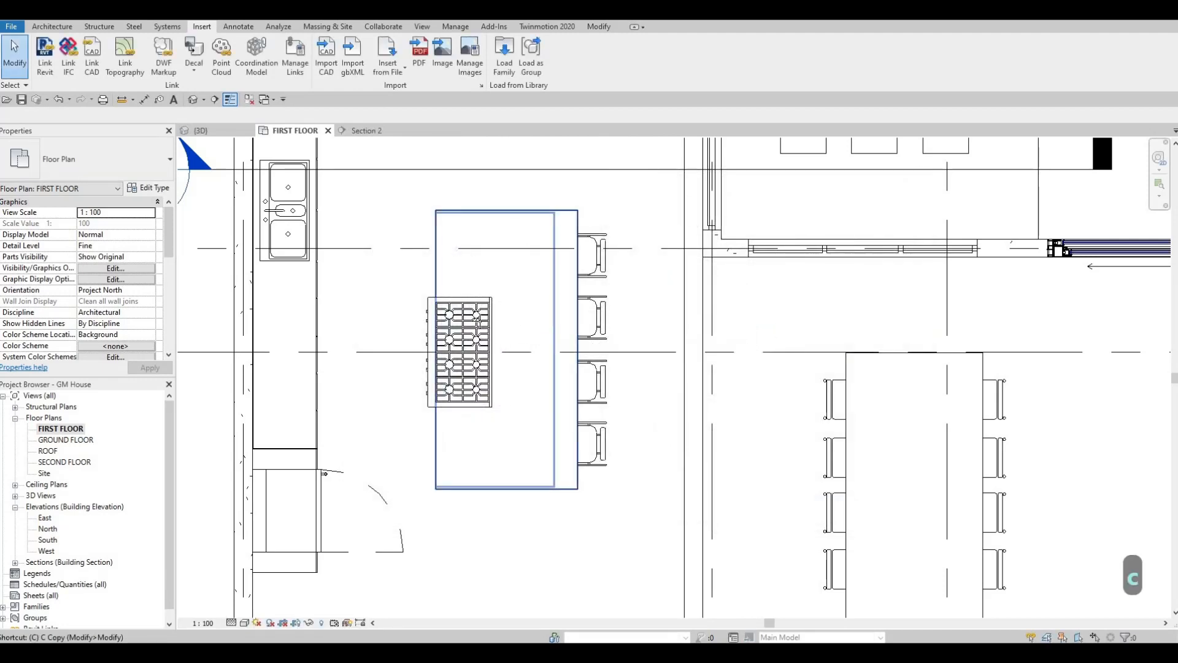
Place the 1100mm M_Hood-Island vent hood over the island rangetop, rotated to line up with it and centred on its inner long edge.
key(space)
key(space)
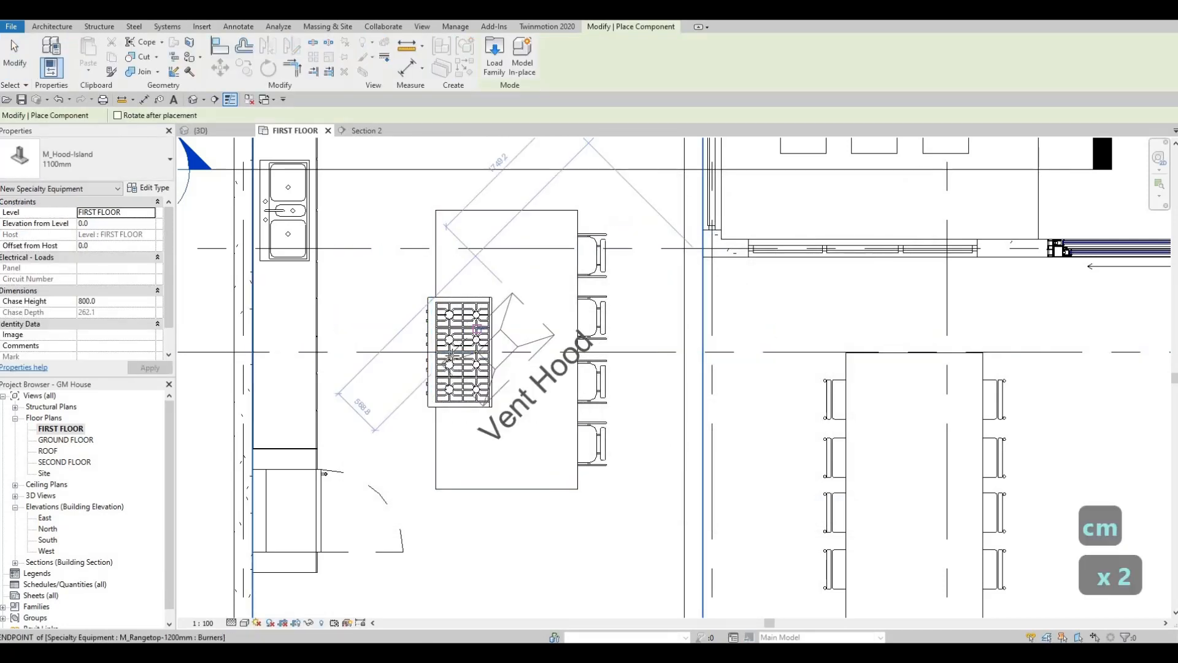
key(space)
key(space)
key(space)
key(space)
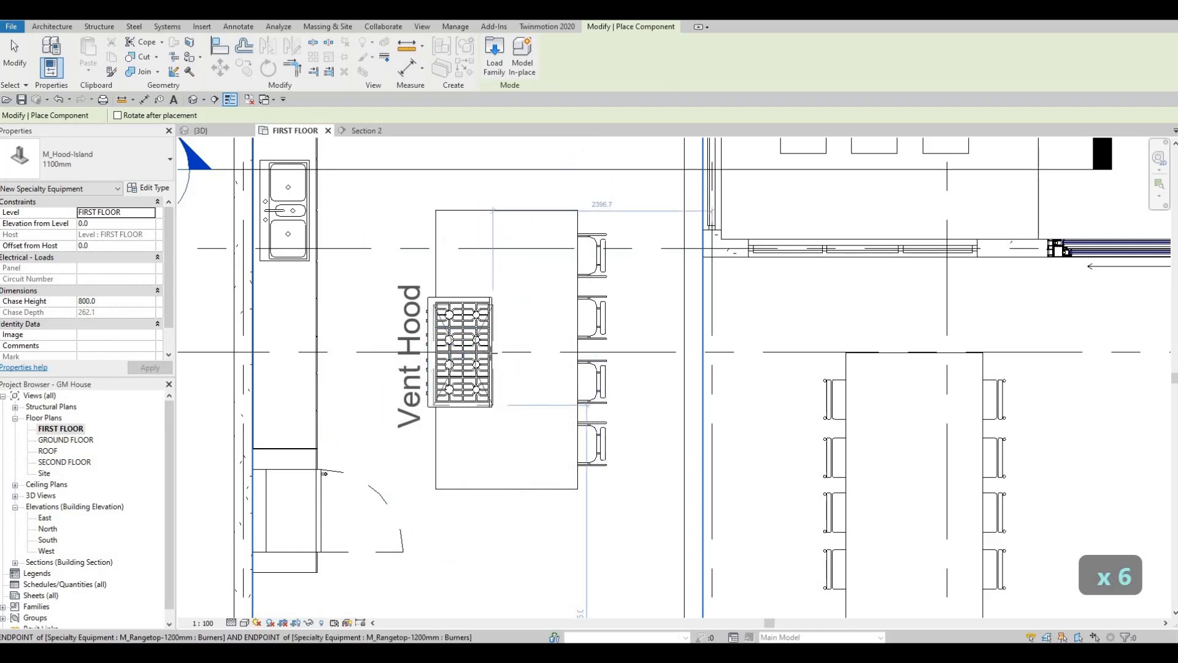
scroll(491, 352, up, 3)
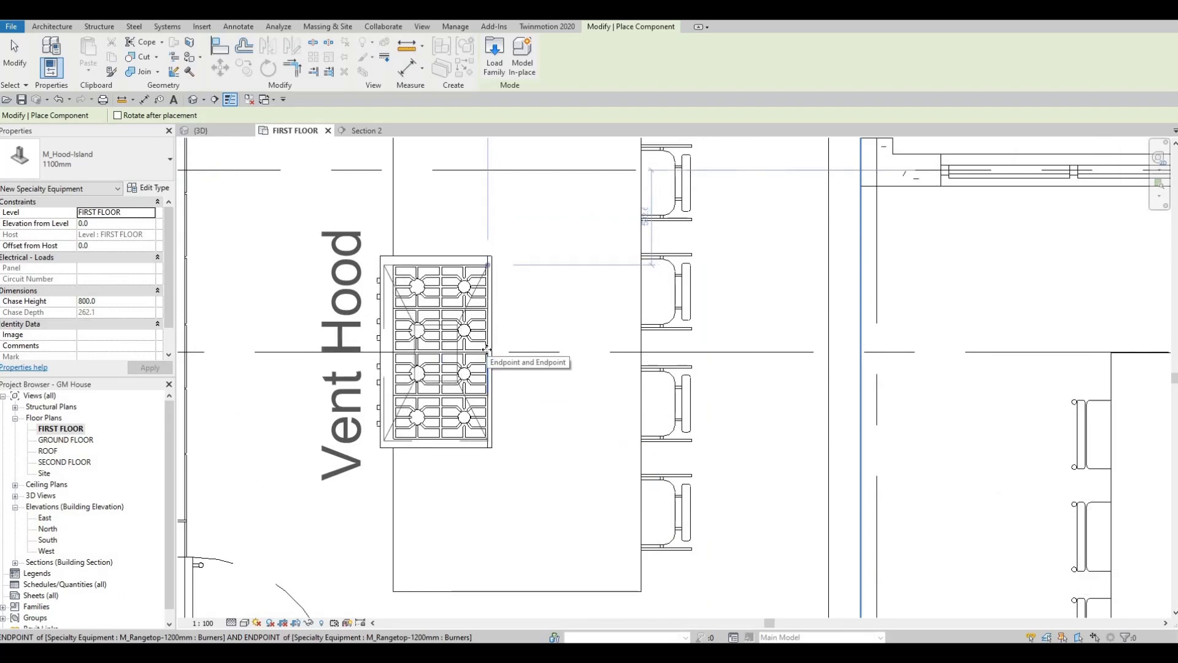
click(488, 352)
key(Escape)
key(Escape)
key(Escape)
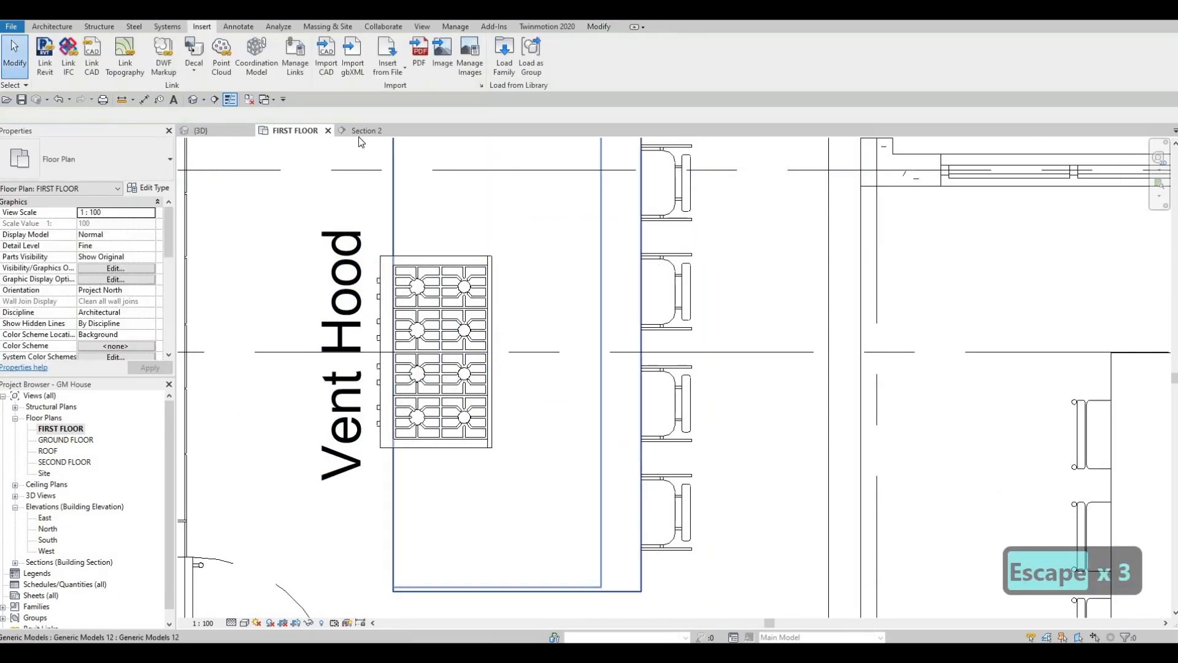
In the Section 2 view, isolate the vent hood hidden behind the island from the chairs and rangetop, and nudge it up above the rangetop.
click(362, 131)
scroll(466, 271, down, 4)
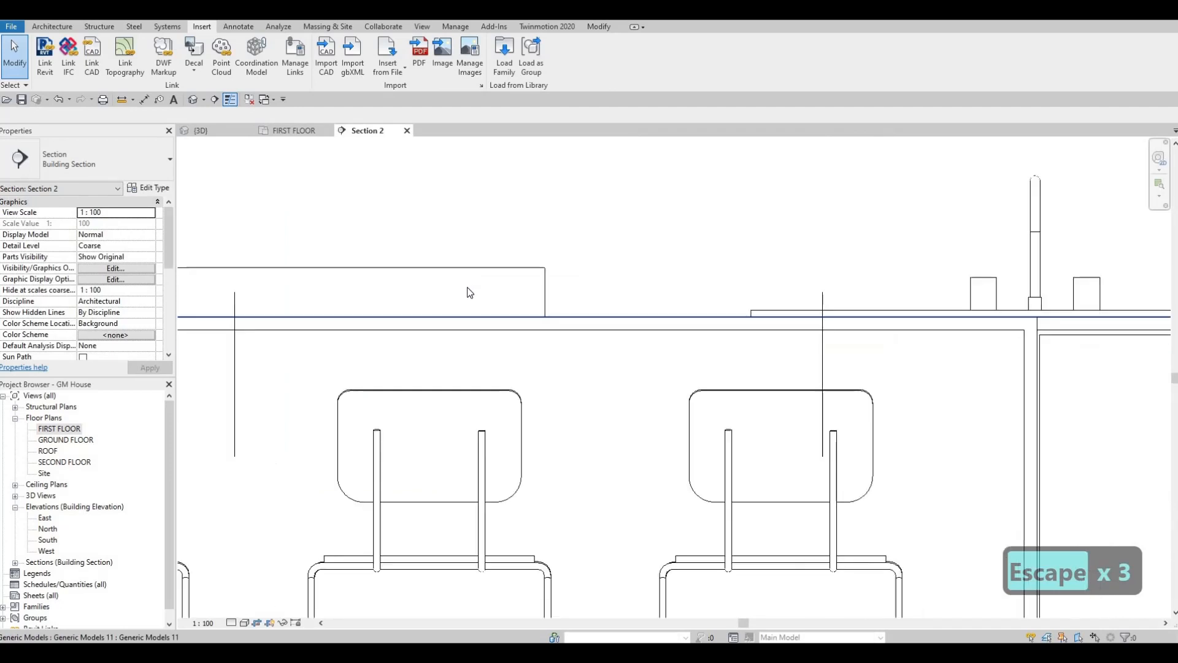
scroll(467, 291, down, 2)
scroll(468, 285, down, 3)
scroll(332, 200, down, 1)
middle_drag(332, 200, 366, 270)
key(Escape)
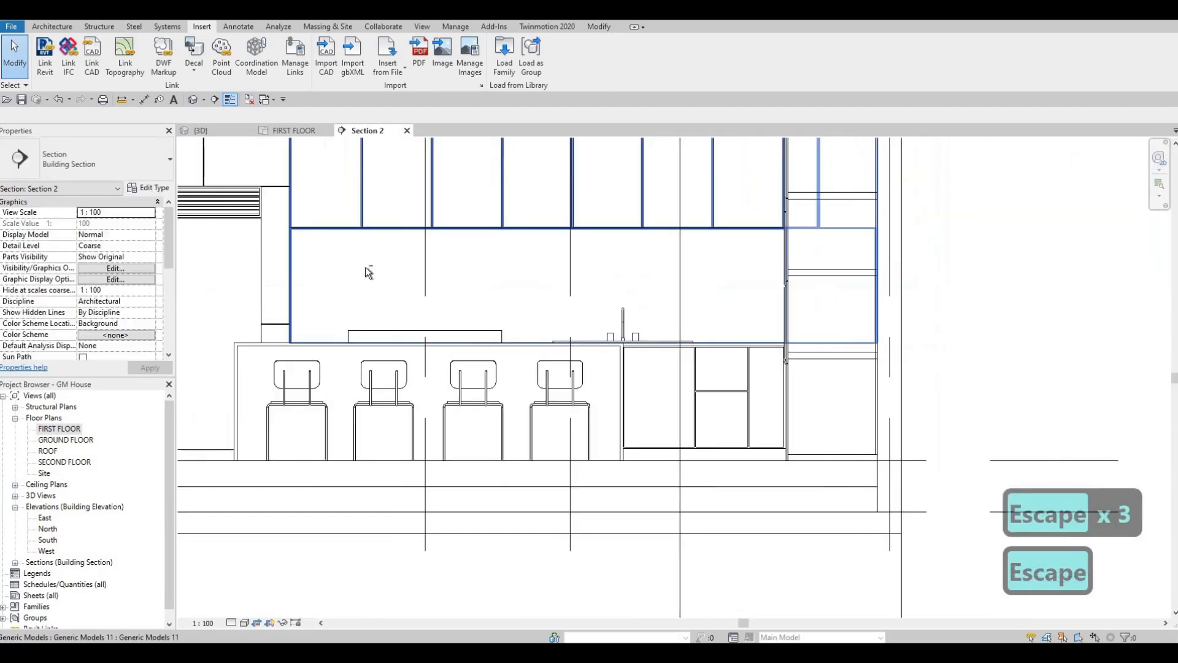
key(Escape)
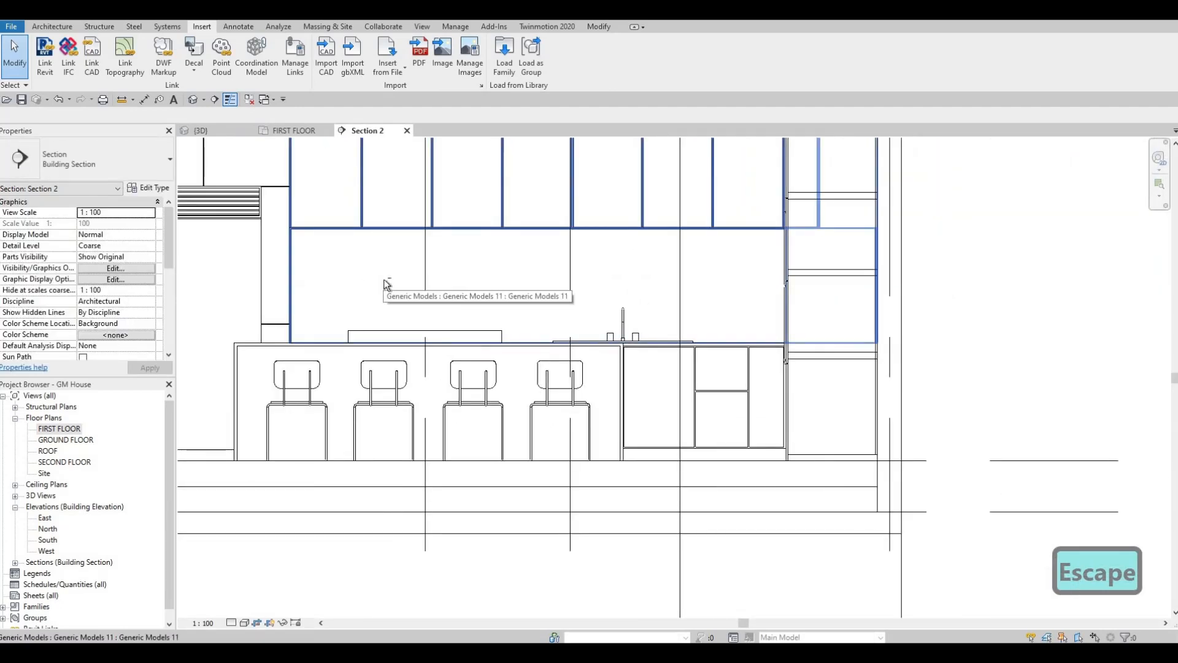
drag(358, 245, 519, 519)
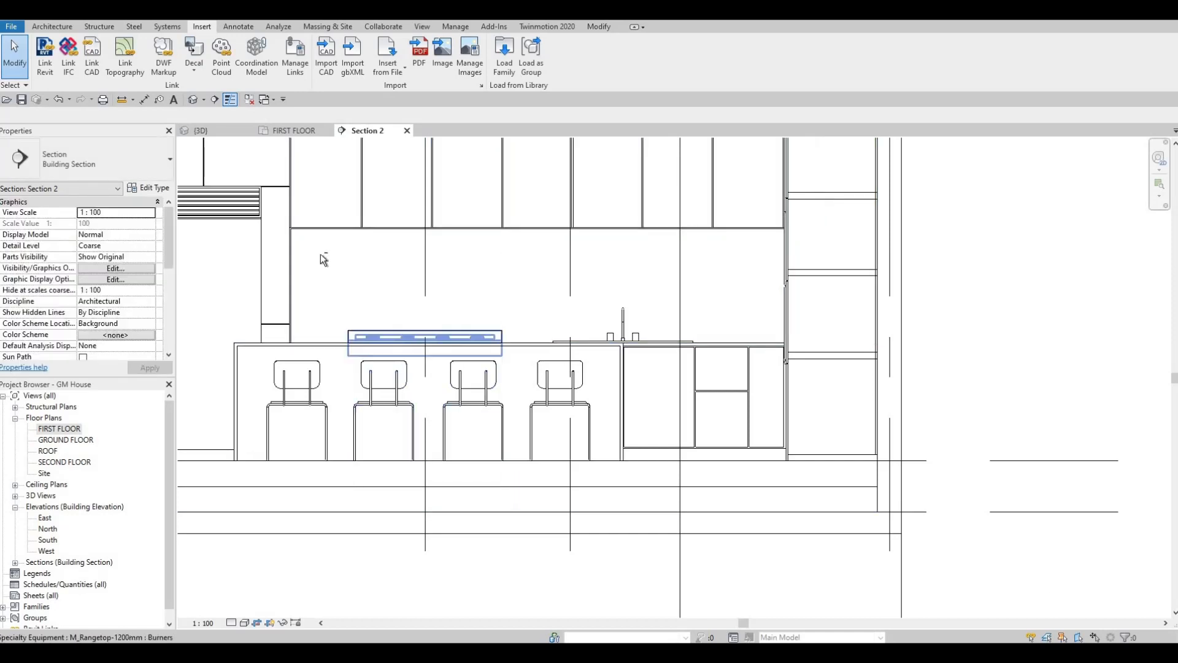
drag(320, 253, 526, 502)
key(Delete)
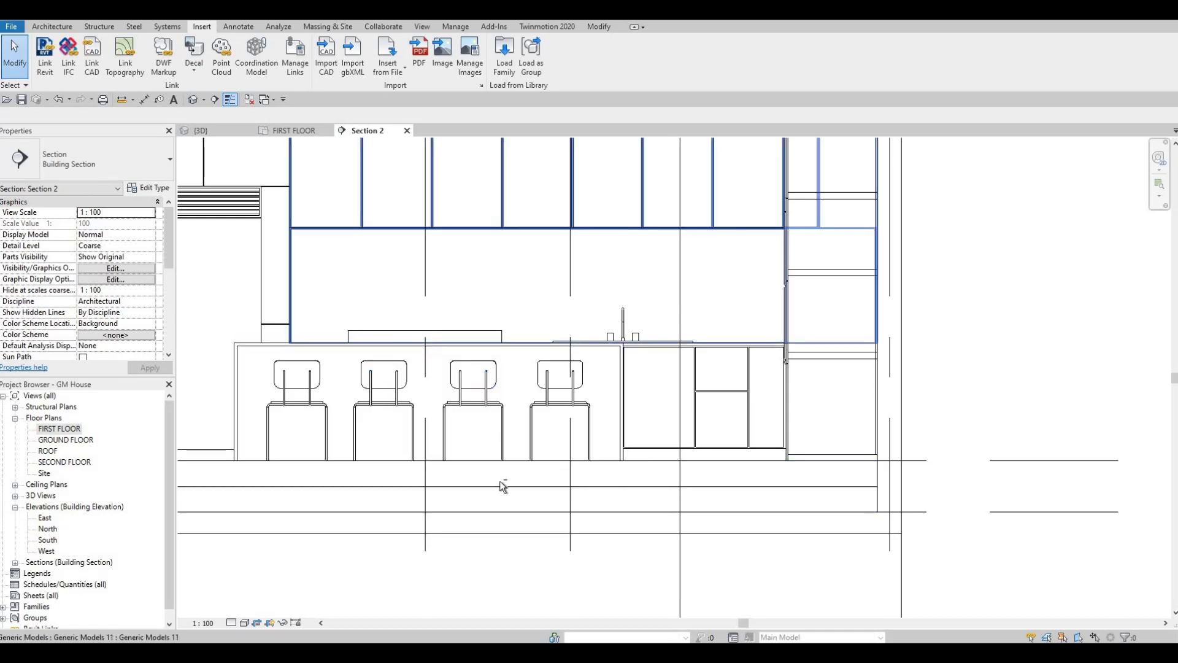
key(ctrl+z)
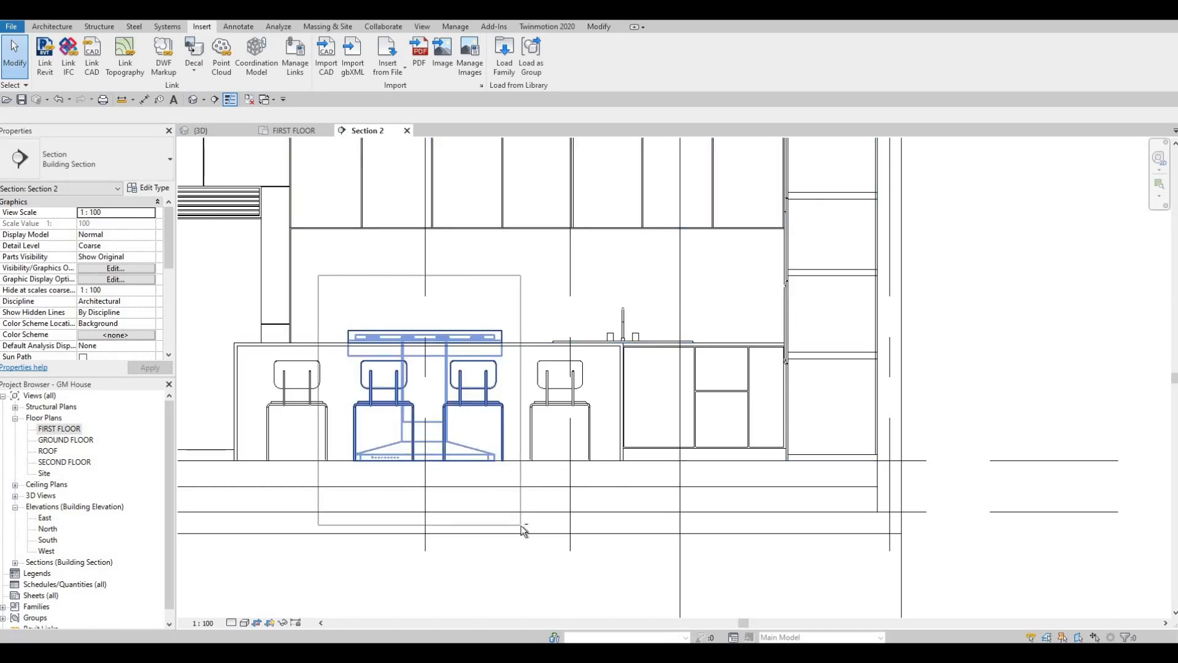
drag(523, 534, 529, 544)
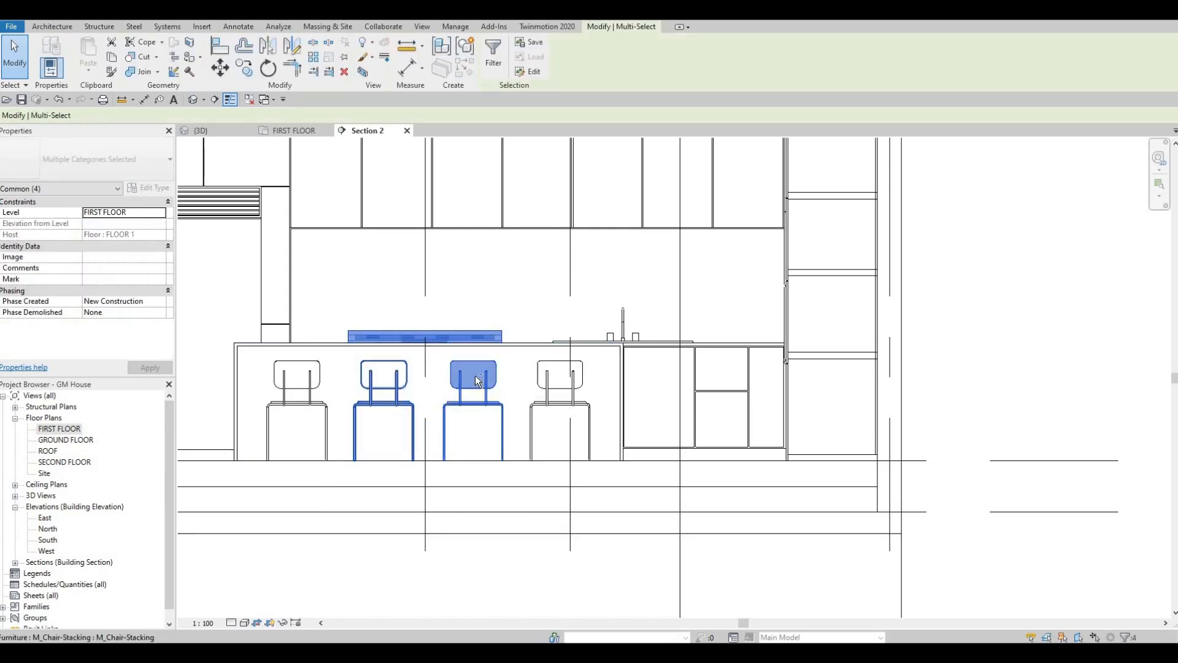
shift+click(383, 375)
shift+click(474, 375)
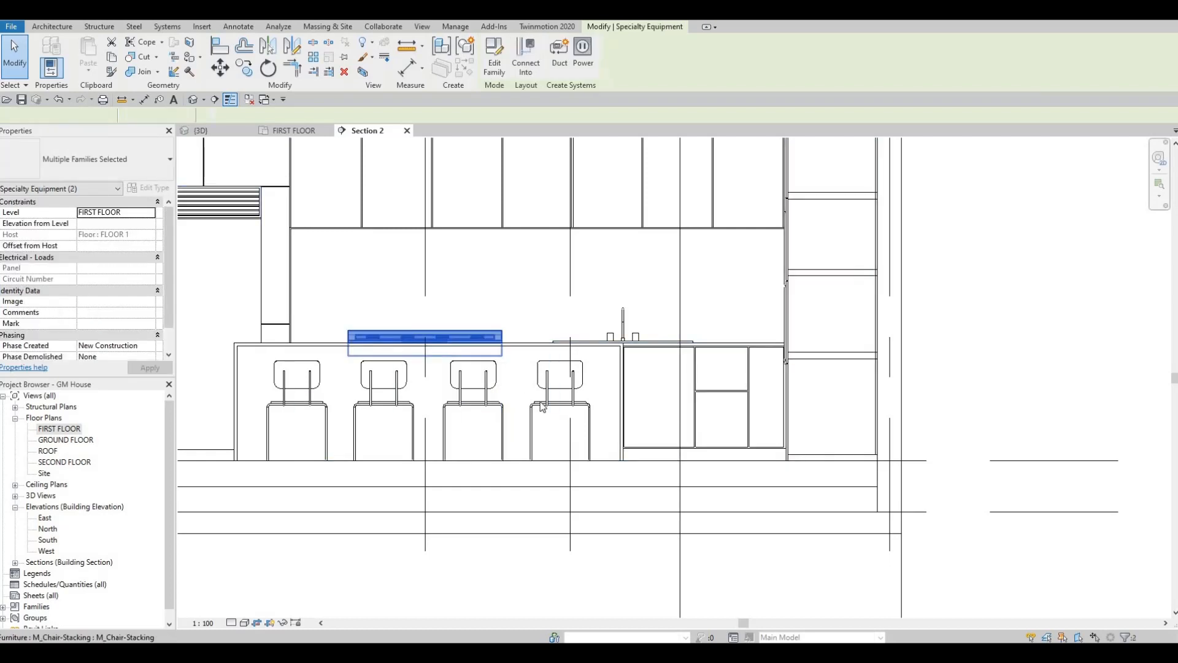
key(Up)
key(Up)
key(Up)
key(Up)
key(Up)
key(Up)
key(Up)
key(Up)
key(Up)
key(Up)
key(Up)
key(Up)
key(Up)
key(Up)
key(Up)
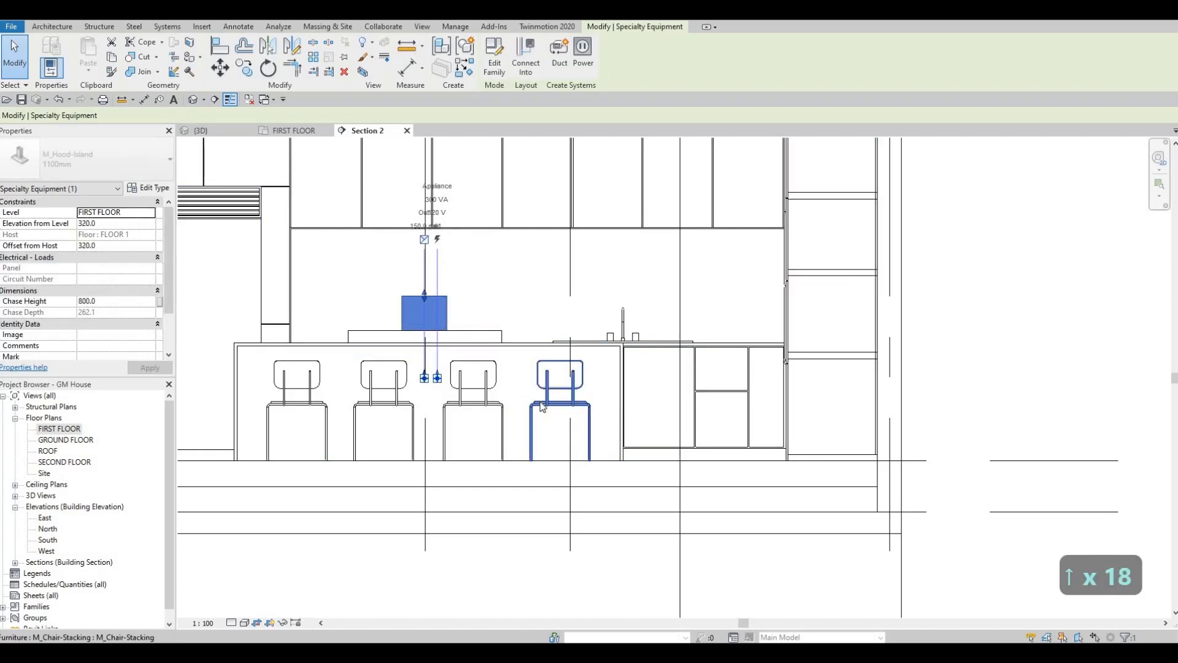
key(Up)
key(Up)
key(Up)
key(Up)
key(Up)
key(Up)
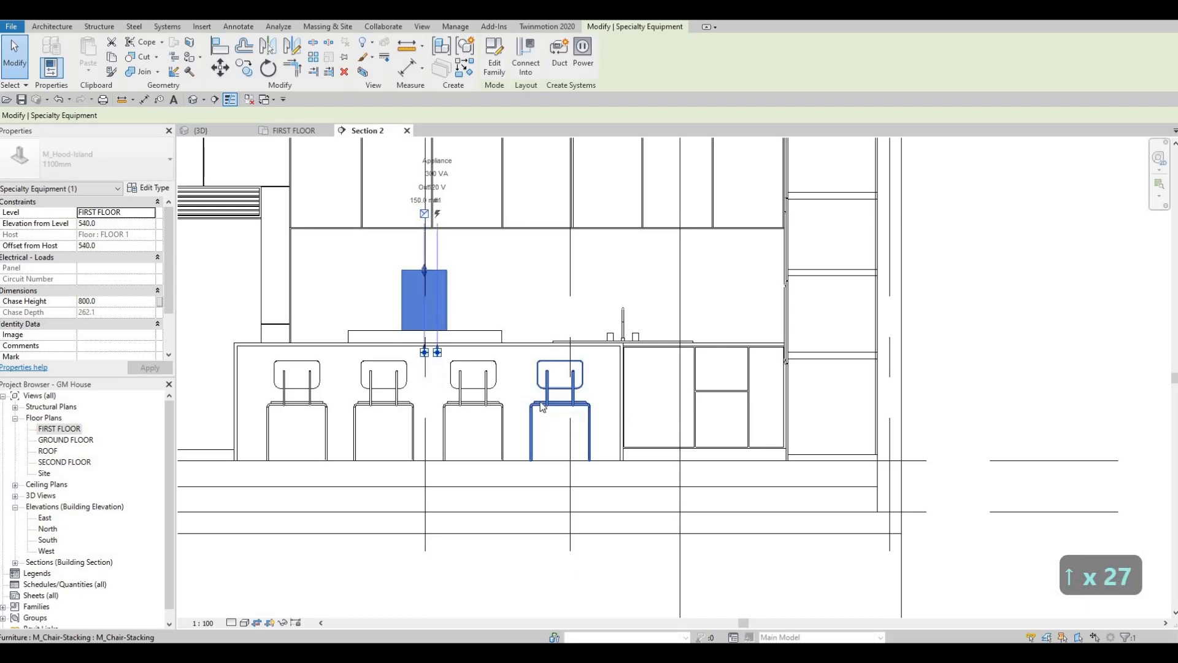
key(Up)
key(Up)
key(Up)
key(Up)
key(Up)
key(Up)
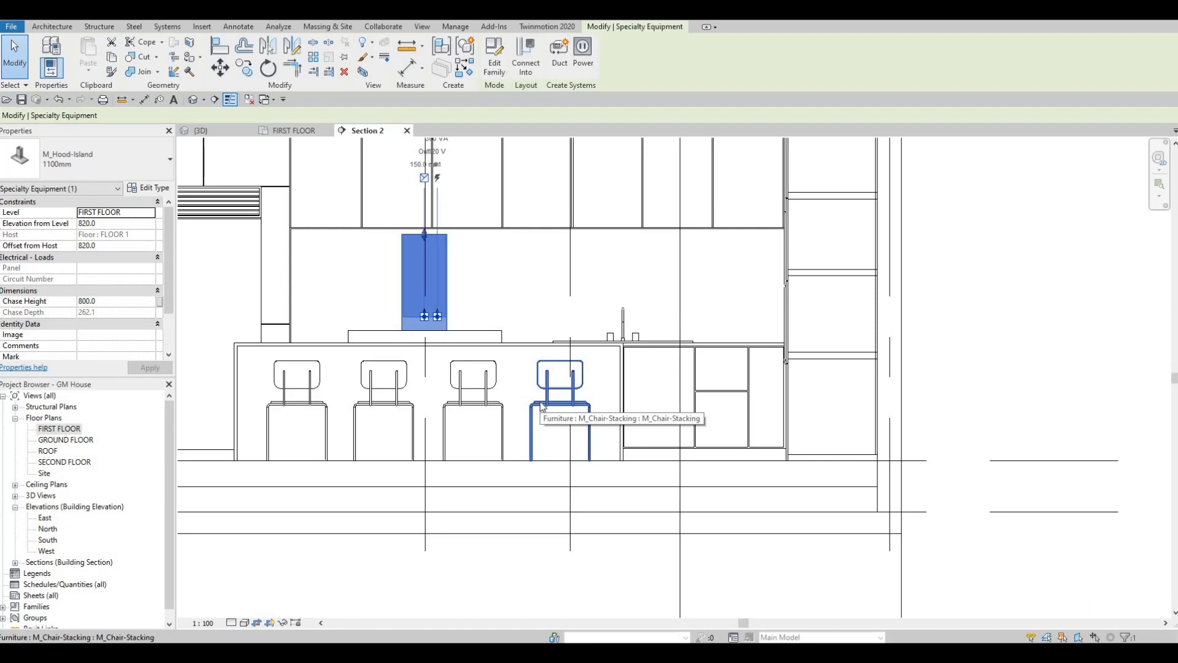
key(Up)
key(Up)
key(Up)
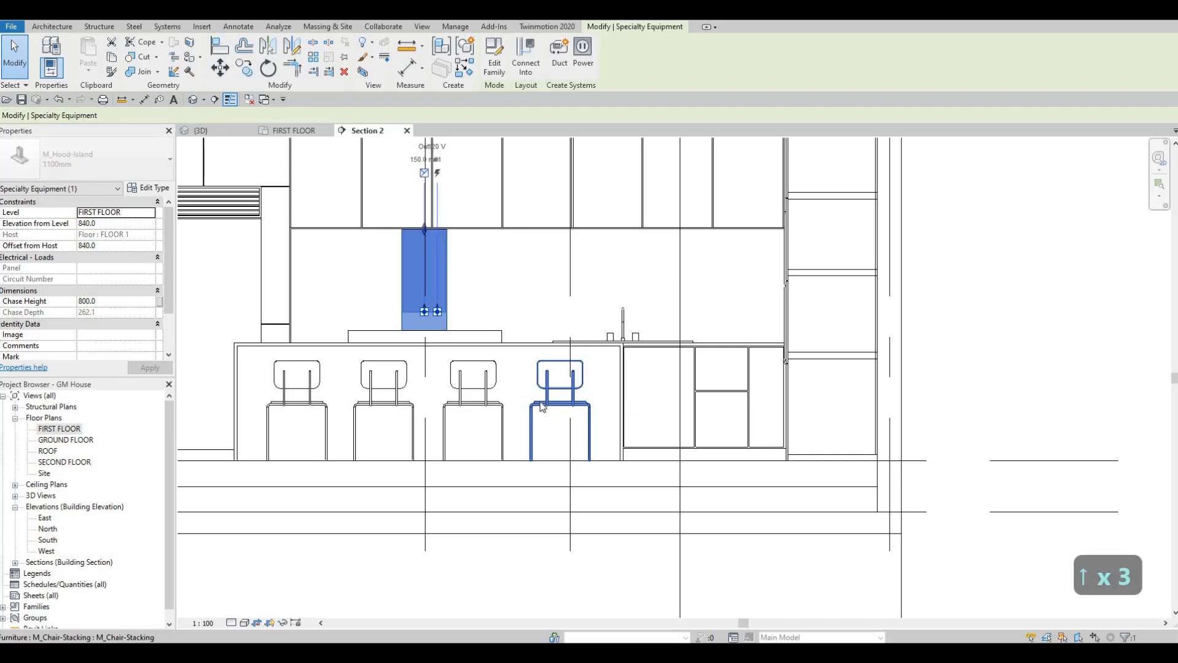
key(Up)
key(Up)
key(Up)
key(Up)
key(Up)
key(Up)
key(Up)
key(Up)
key(Up)
key(Up)
key(Up)
key(Up)
key(Up)
key(Up)
key(Up)
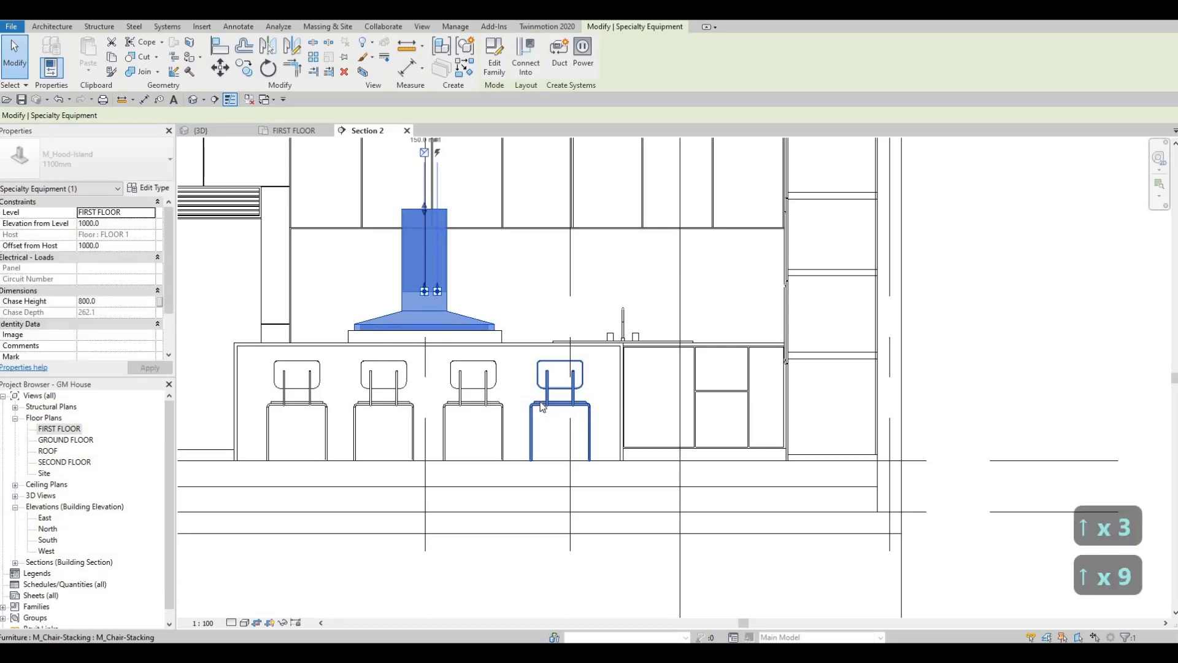
key(Escape)
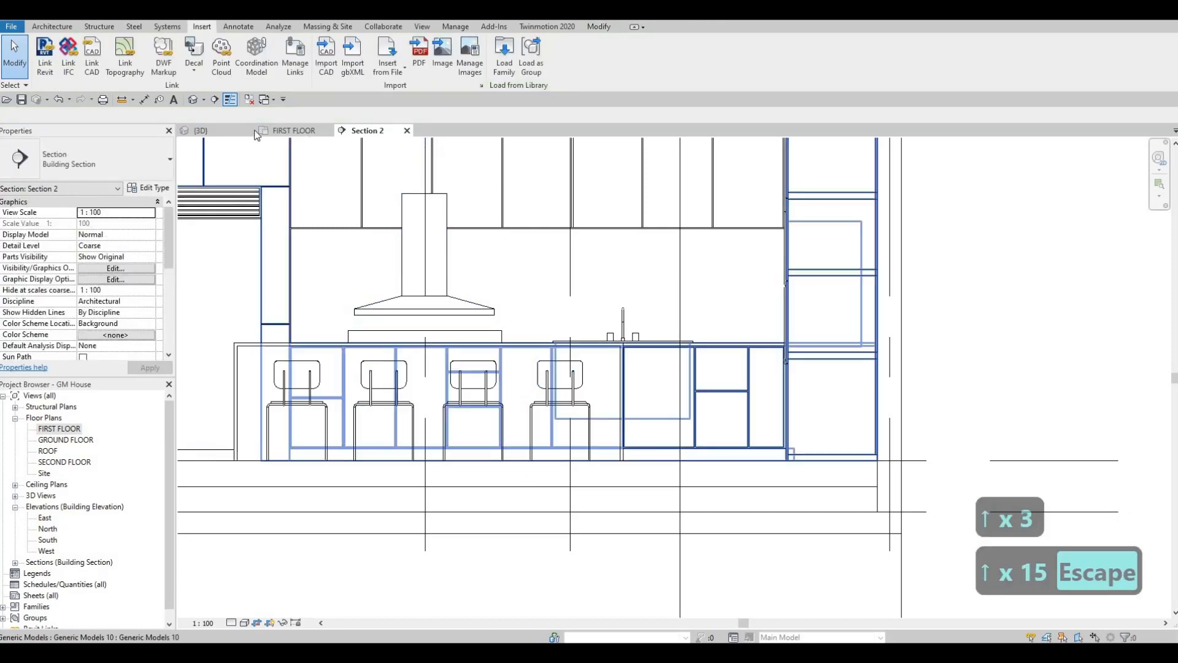
Inspect the vent hood's position and height above the rangetop from several angles in the 3D view.
click(202, 130)
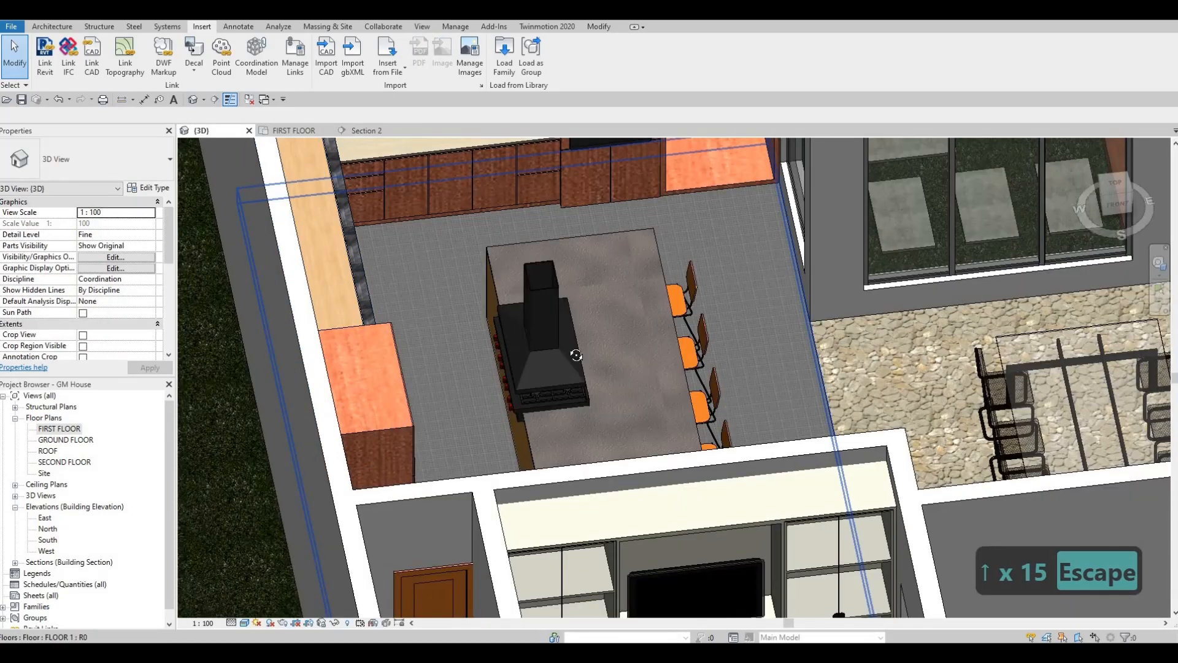
shift+middle_drag(589, 350, 593, 420)
click(591, 415)
scroll(601, 428, up, 10)
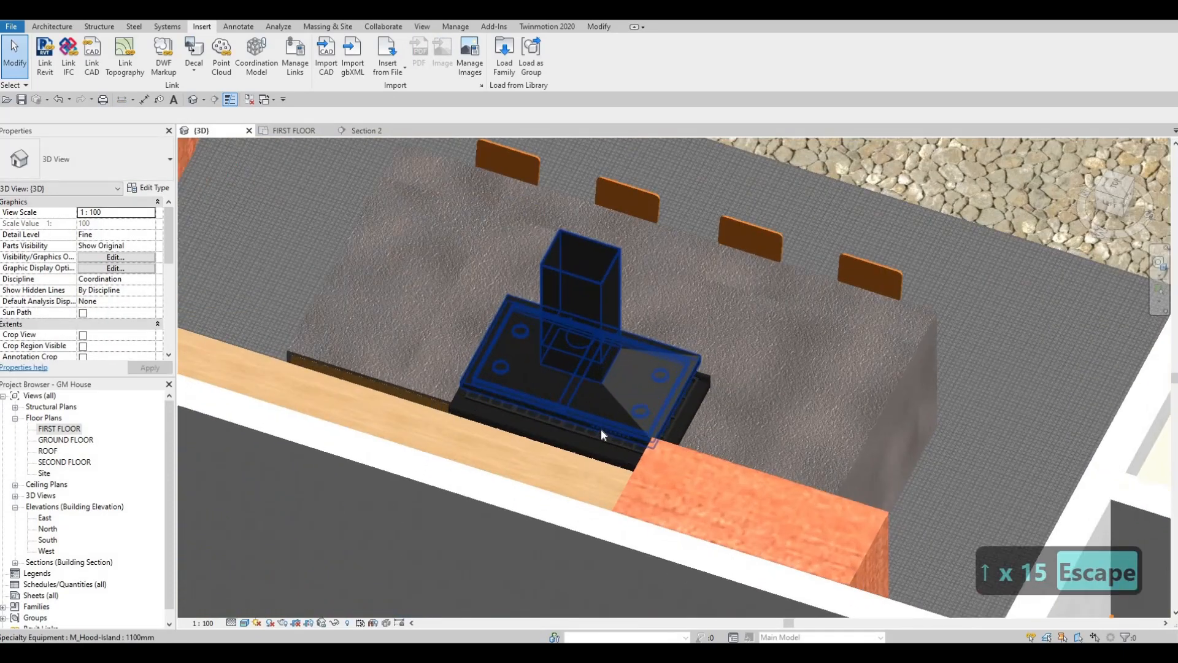
scroll(419, 321, down, 6)
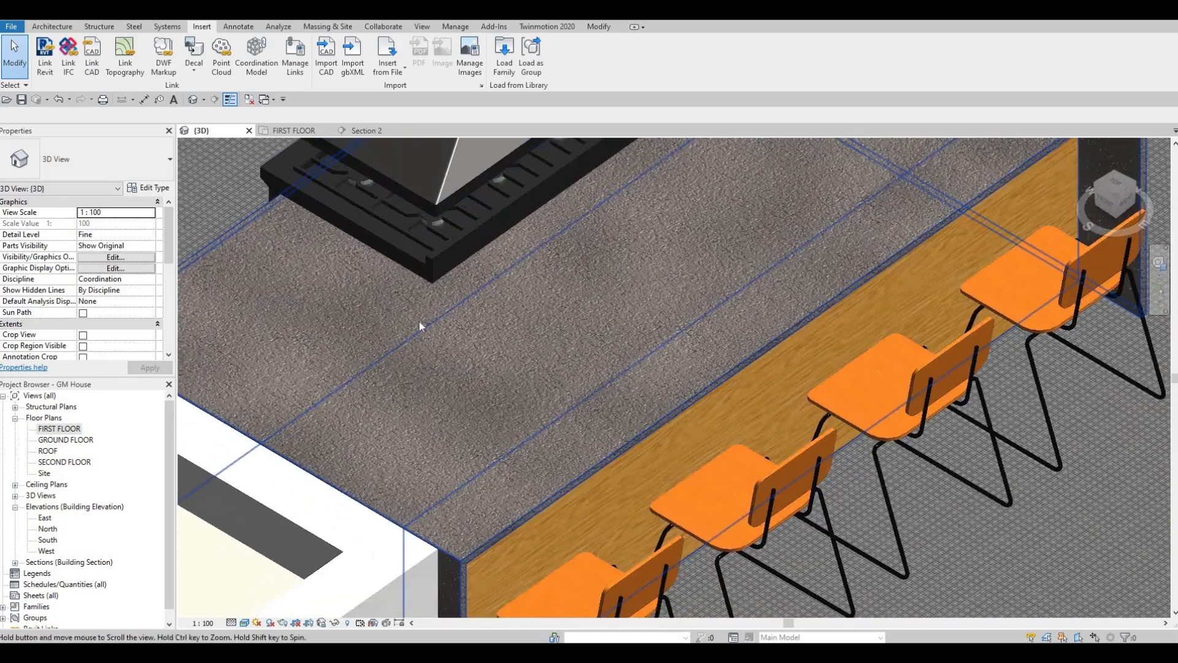
scroll(449, 428, down, 4)
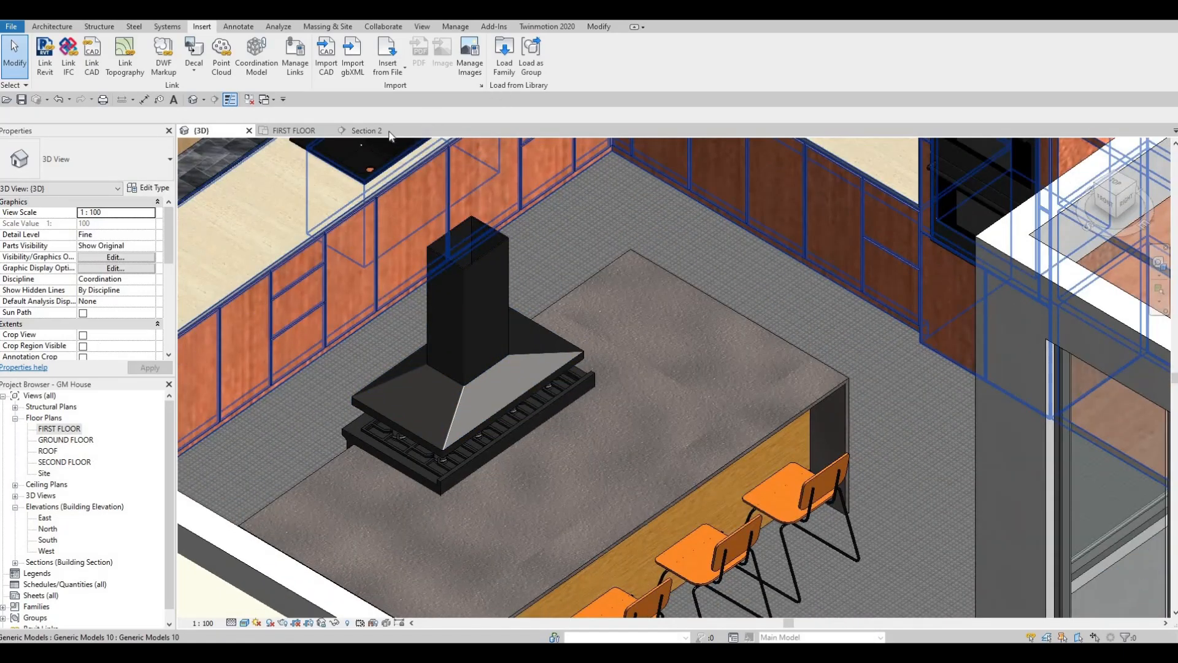
In the Section 2 view, raise the vent hood to an elevation of 1720 from FIRST FLOOR.
click(367, 130)
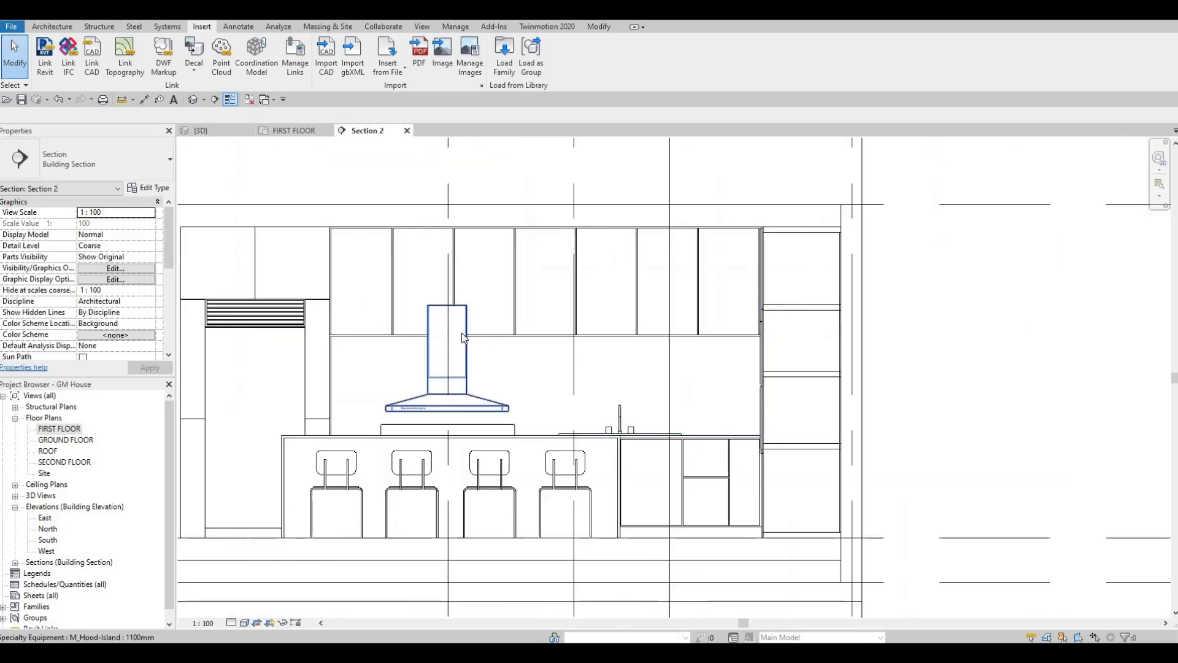
click(462, 332)
key(Up)
key(Up)
key(Up)
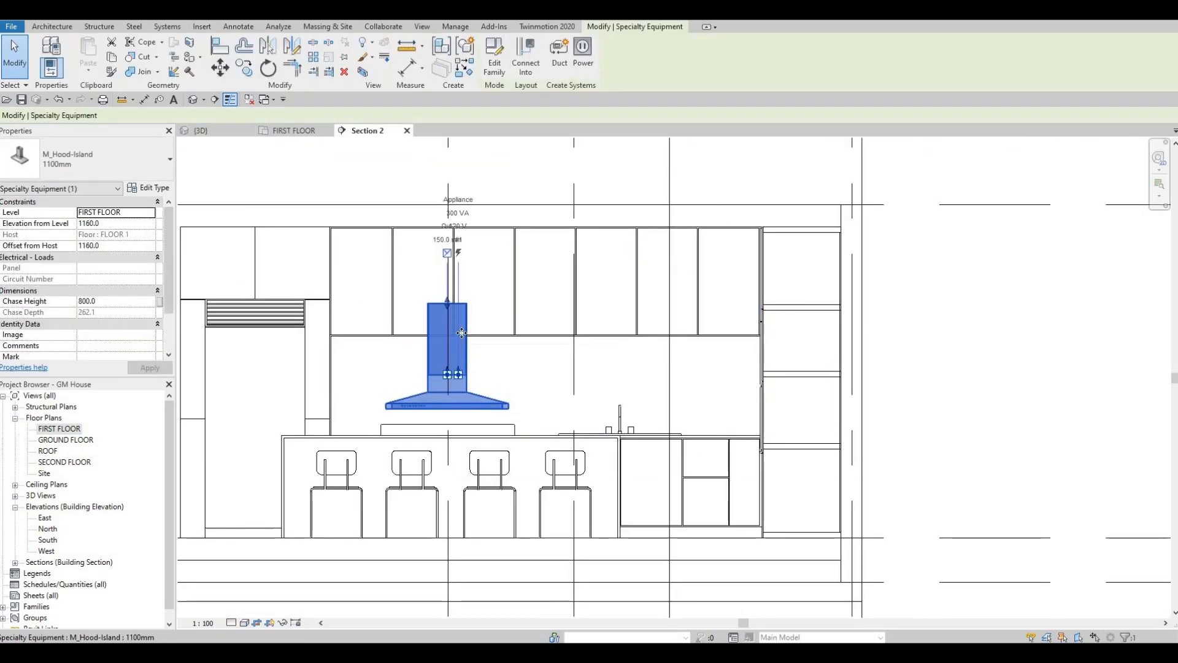
key(Up)
key(Up)
key(Up)
key(Up)
key(Up)
key(Up)
key(Up)
key(Up)
key(Up)
key(Up)
key(Up)
key(Up)
key(Up)
key(Up)
key(Up)
key(Up)
key(Up)
key(Up)
key(Up)
key(Up)
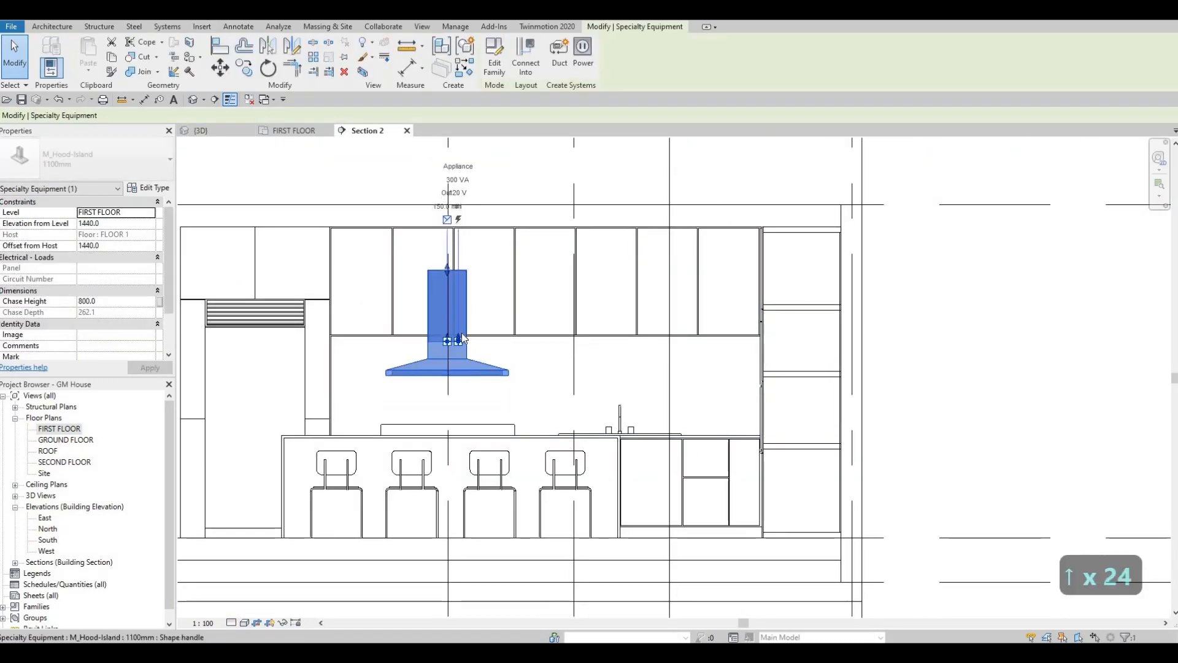
key(Up)
key(Up)
key(Up)
key(Up)
key(Up)
key(Up)
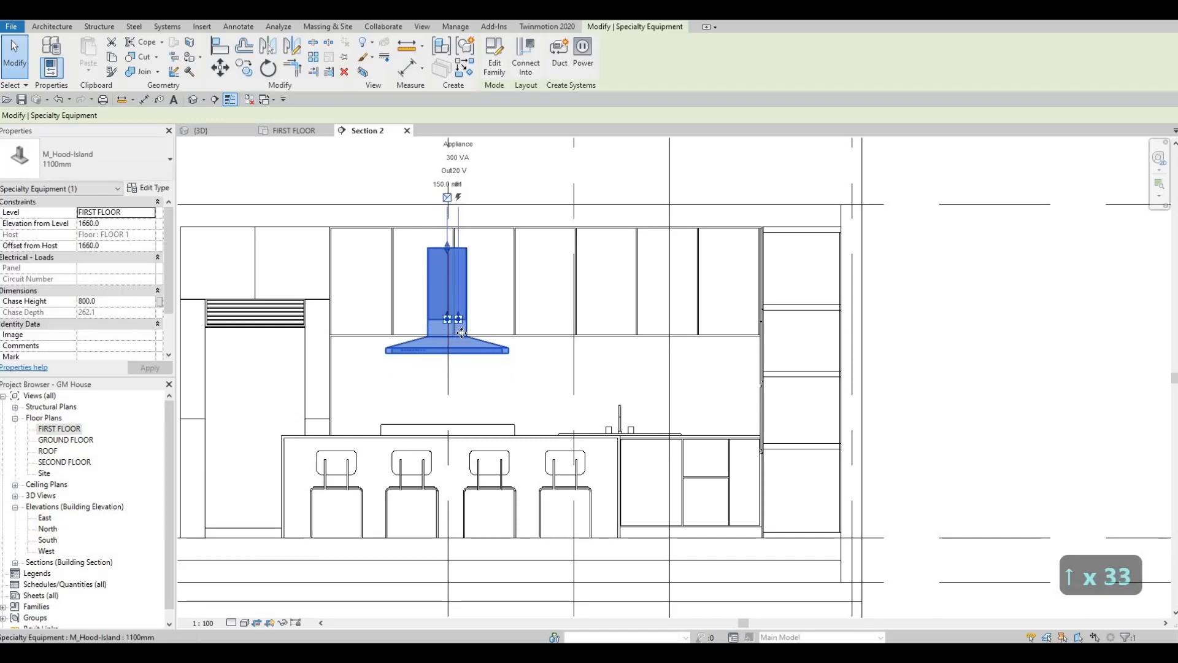
key(Up)
key(Up)
key(Up)
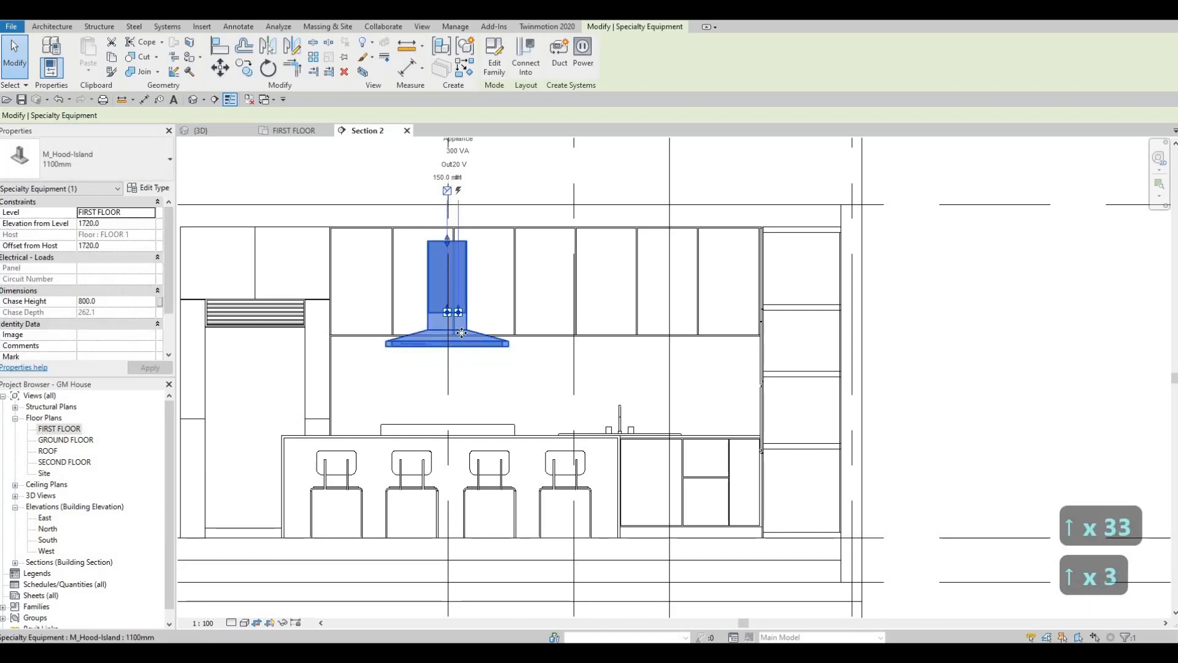
key(Escape)
key(Escape)
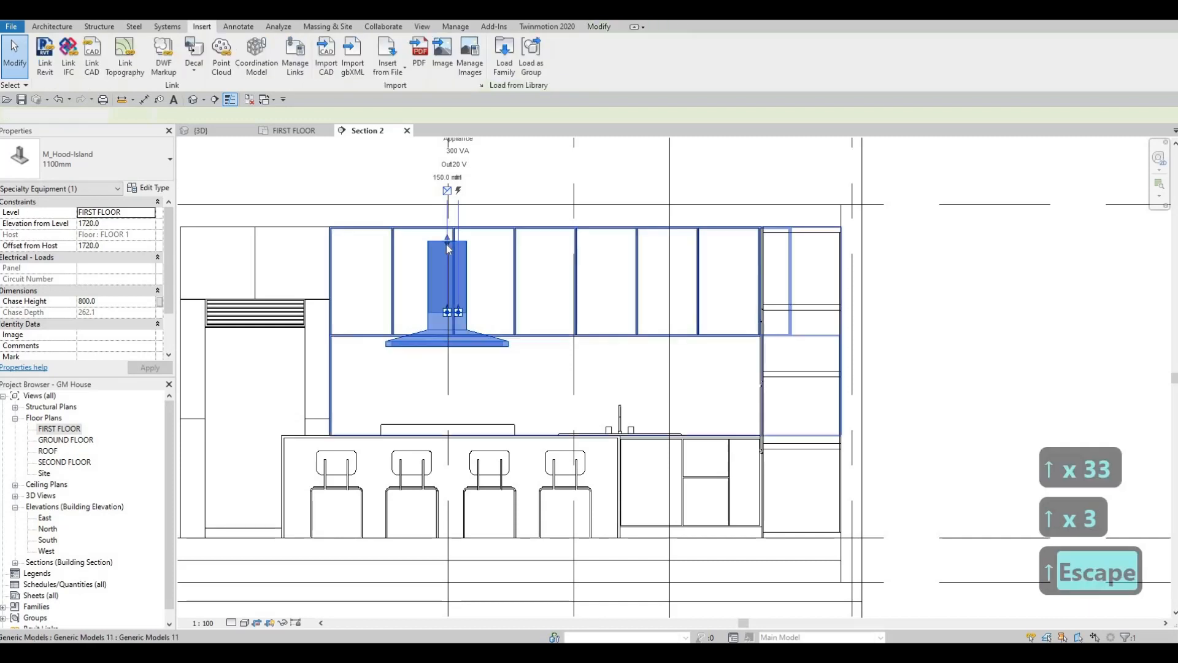
Stretch the vent hood's chase upward past the top of the wall cabinets in the Section 2 view.
click(447, 218)
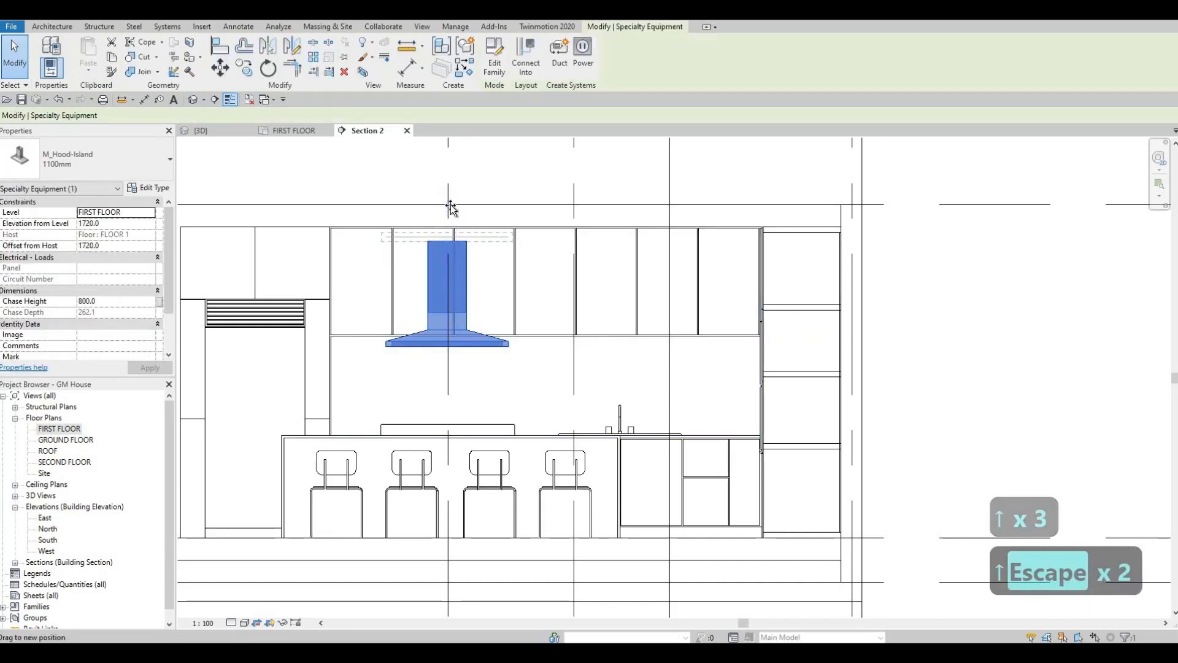
drag(447, 239, 448, 217)
key(Escape)
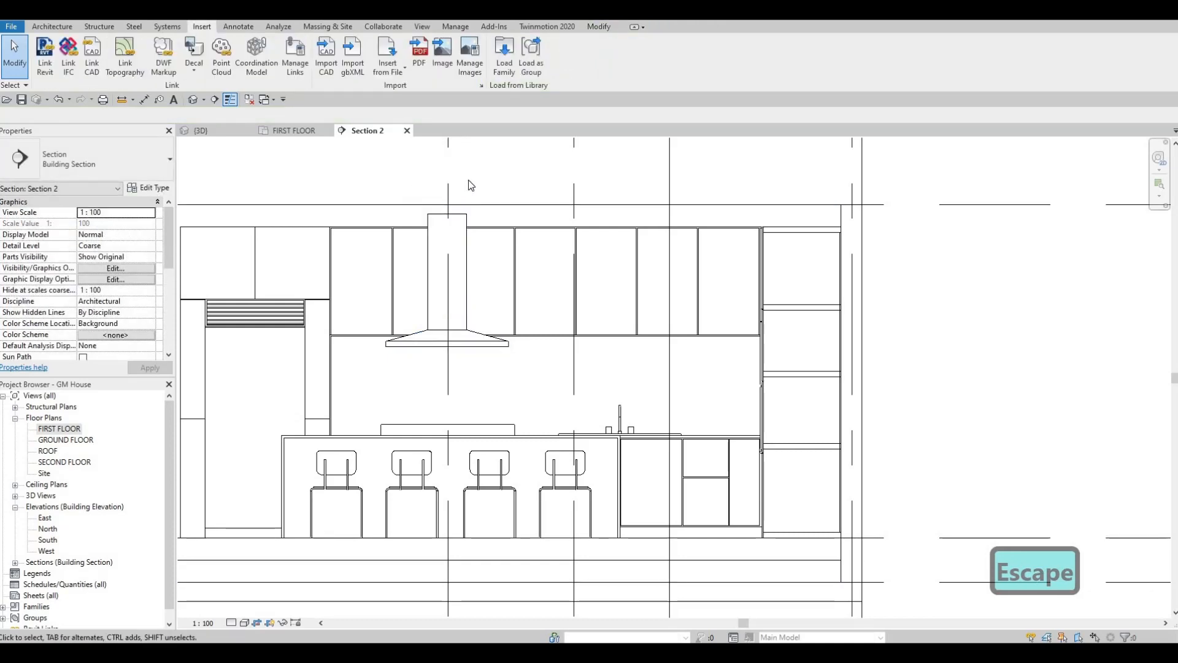
Inspect the vent hood above the island in the Section 2 view and from another angle in the 3D view.
scroll(551, 153, down, 2)
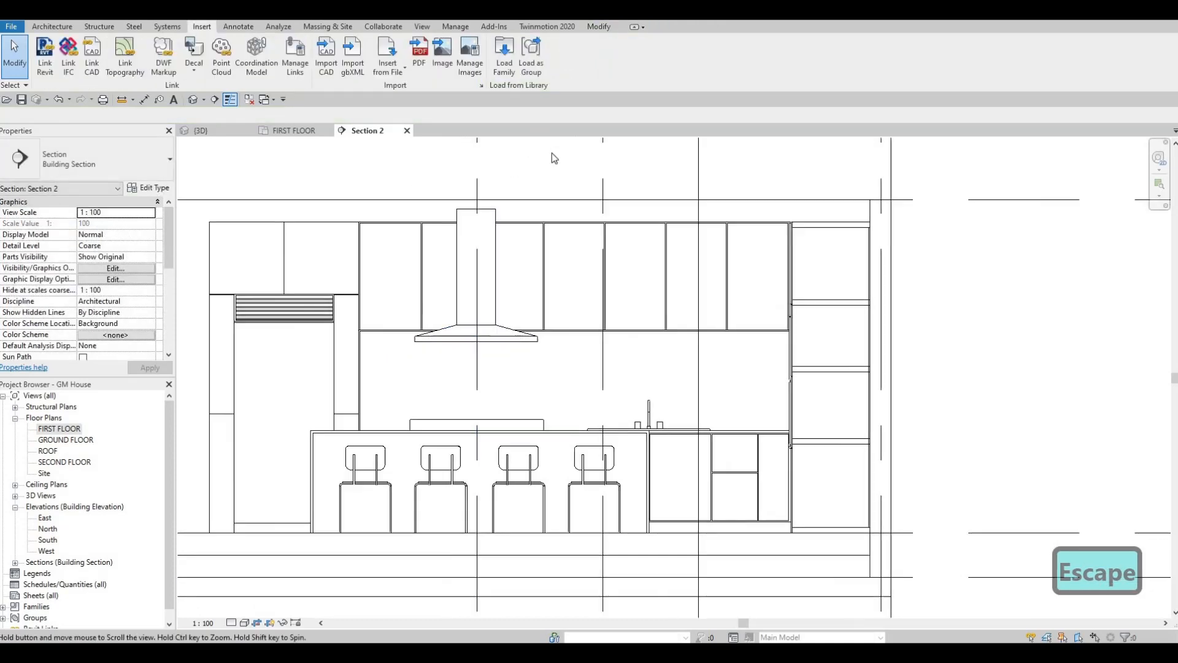
middle_drag(604, 243, 650, 221)
scroll(649, 221, down, 1)
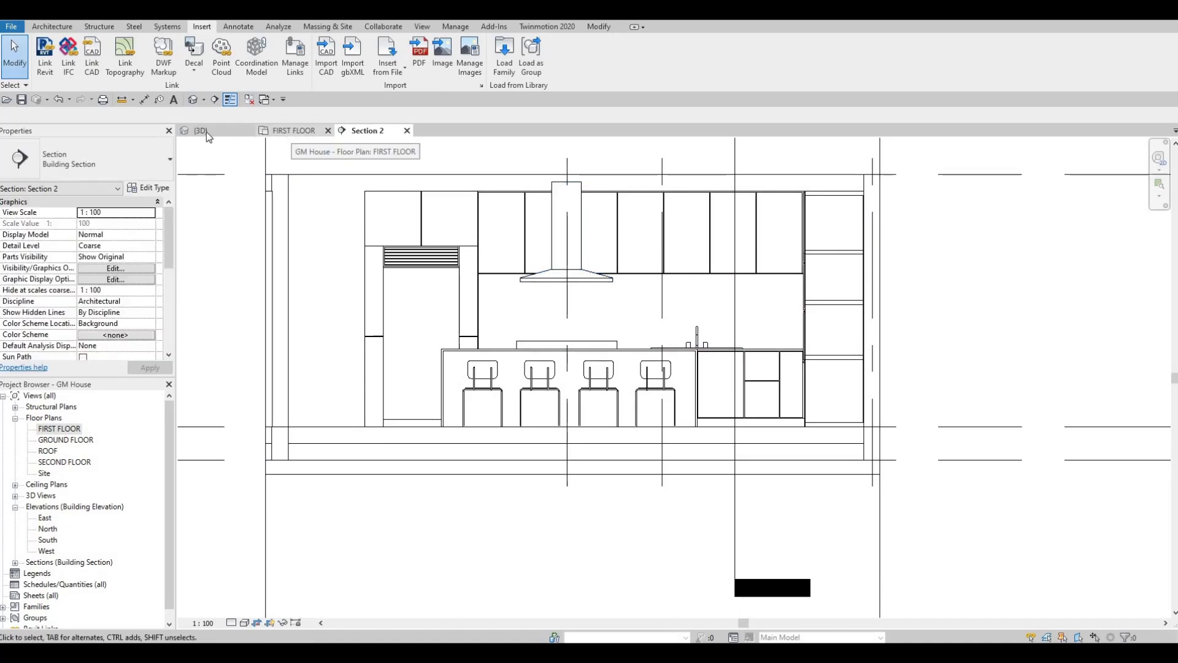
key(ctrl+Tab)
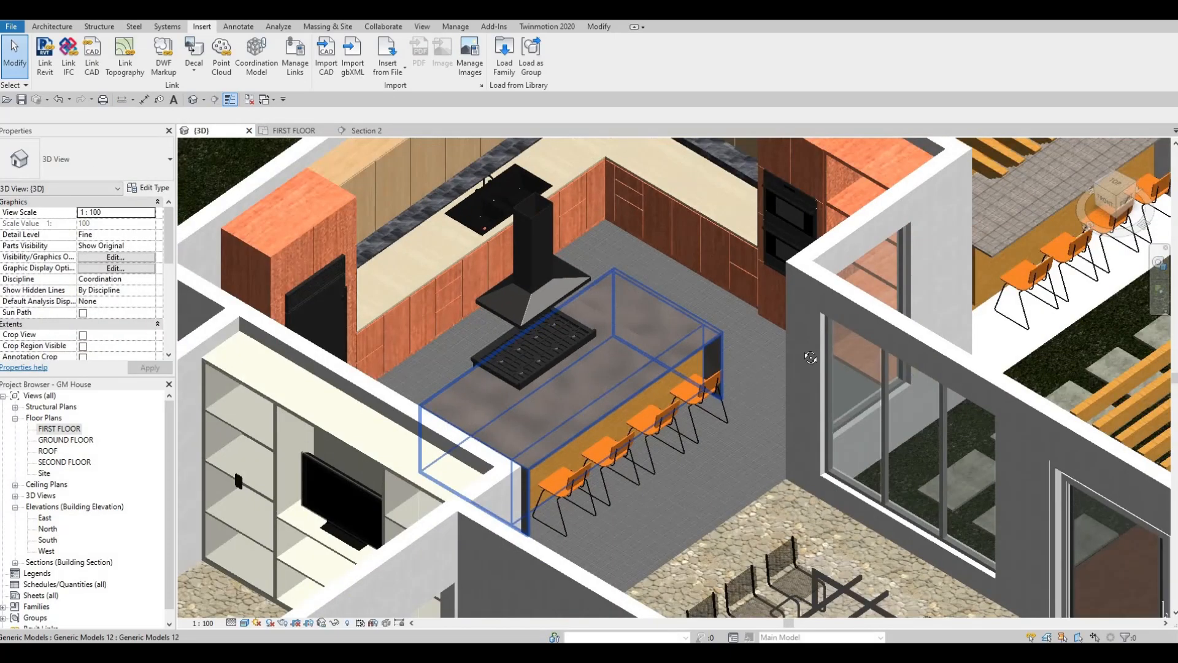
shift+middle_drag(810, 357, 546, 320)
shift+drag(545, 320, 375, 295)
In the FIRST FLOOR plan, turn off Show Label in the type properties of the M_Hood-Island 1100mm vent hood.
key(ctrl+Tab)
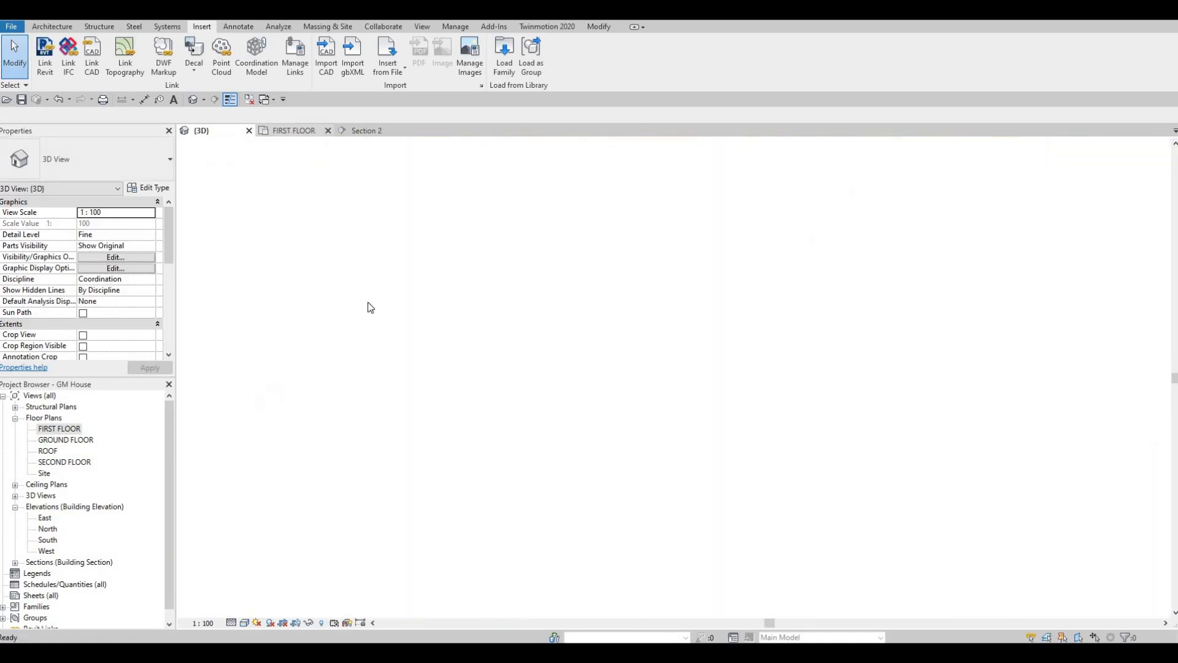
click(257, 225)
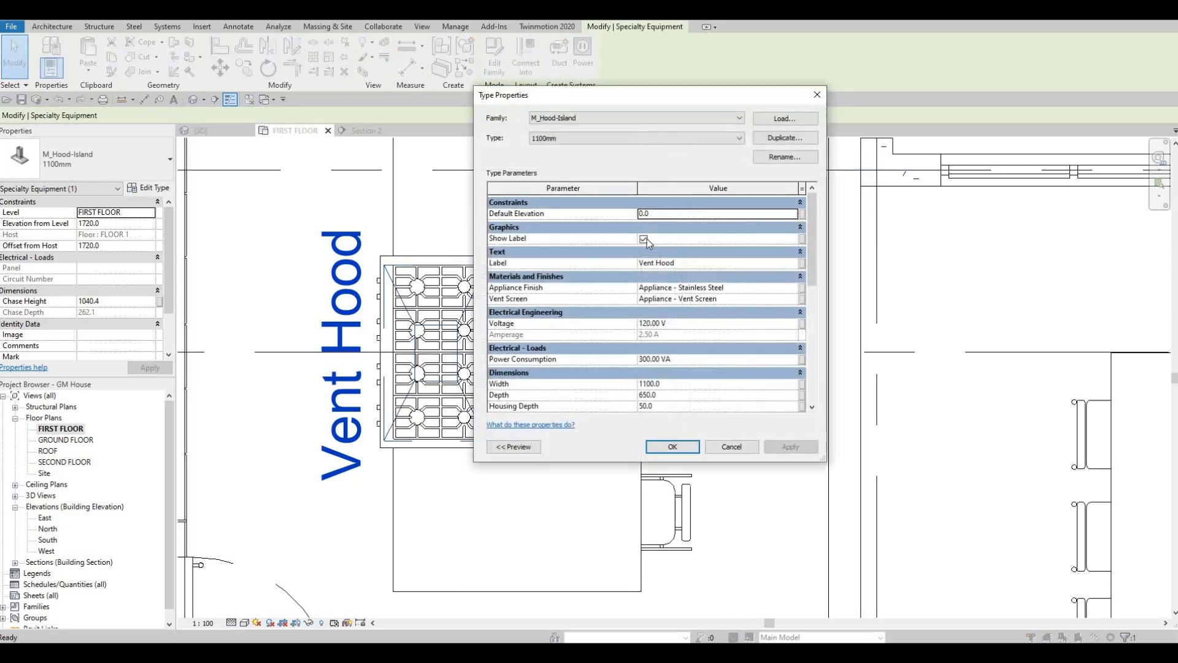
click(645, 239)
click(791, 443)
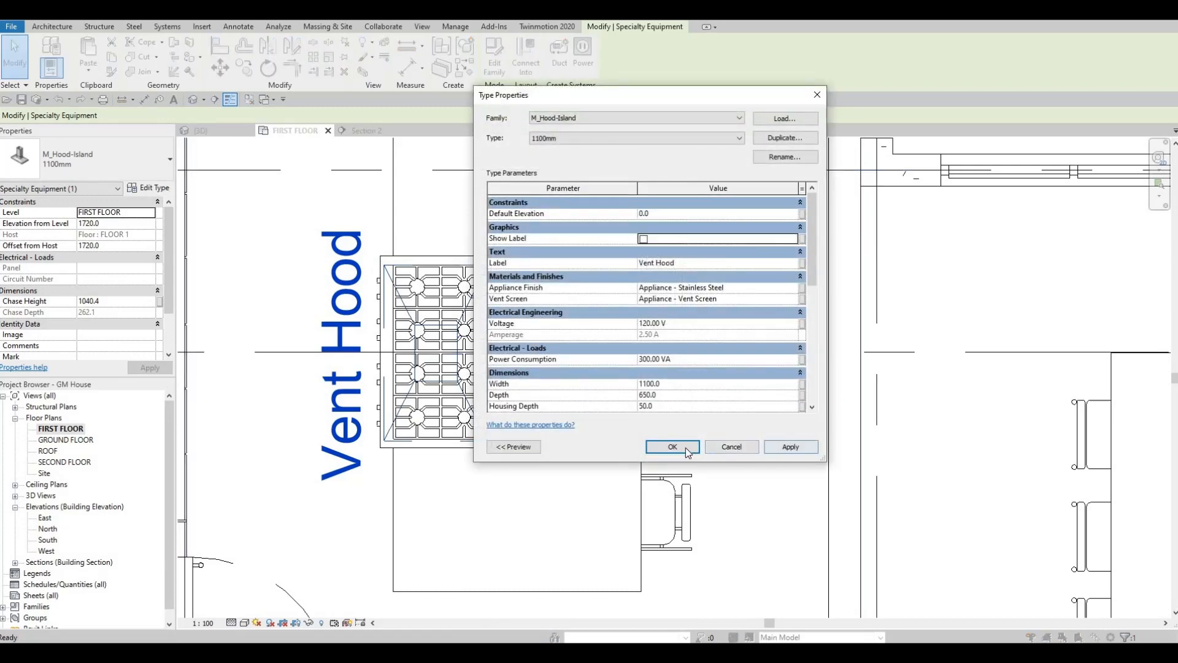
click(656, 443)
key(Escape)
Move the Section 2 line into the aisle between the sink counter and the island, and flip it to face the island.
scroll(571, 358, down, 3)
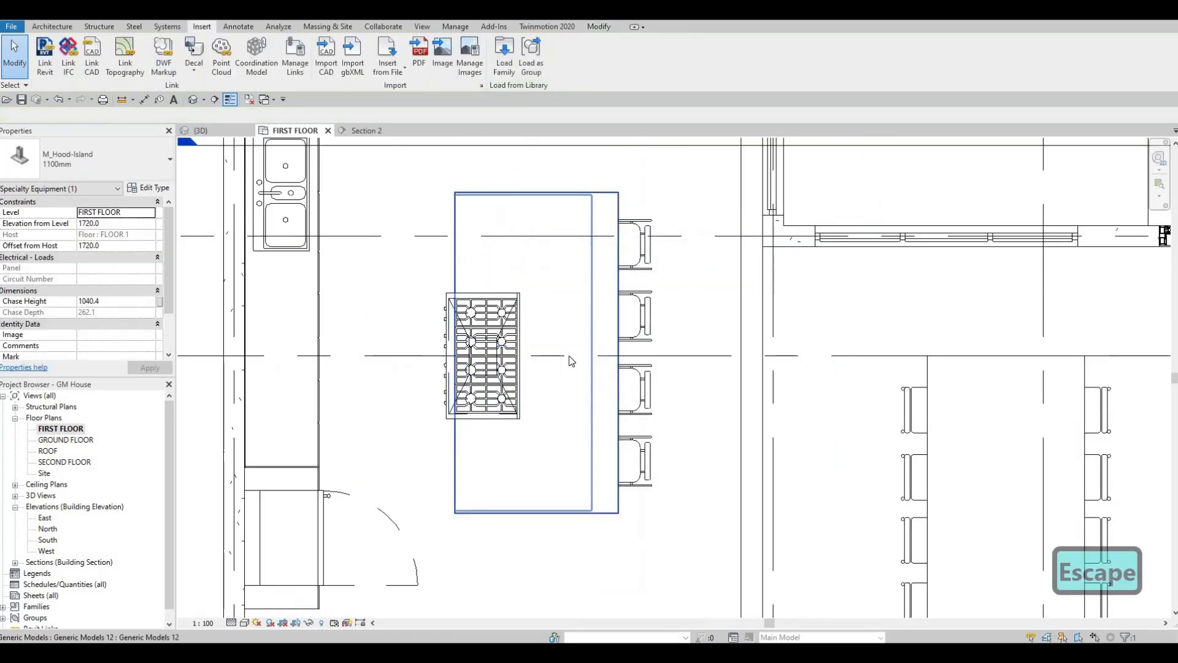
middle_drag(547, 315, 550, 319)
scroll(521, 285, down, 2)
middle_drag(512, 282, 512, 307)
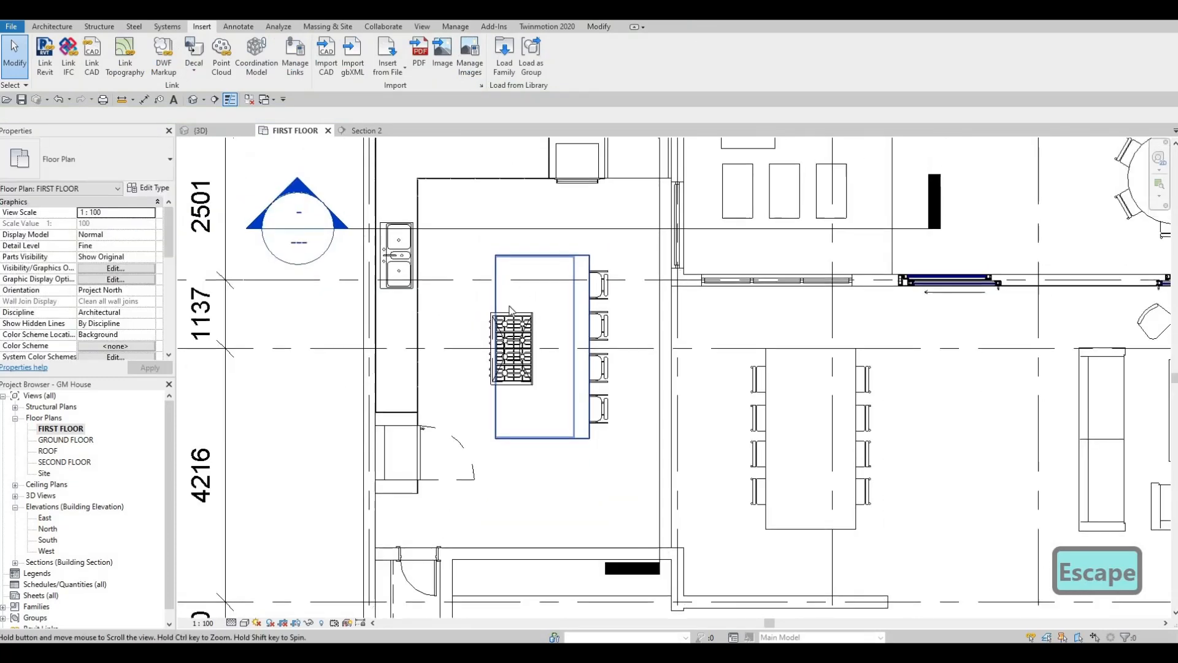
scroll(519, 319, down, 3)
key(Escape)
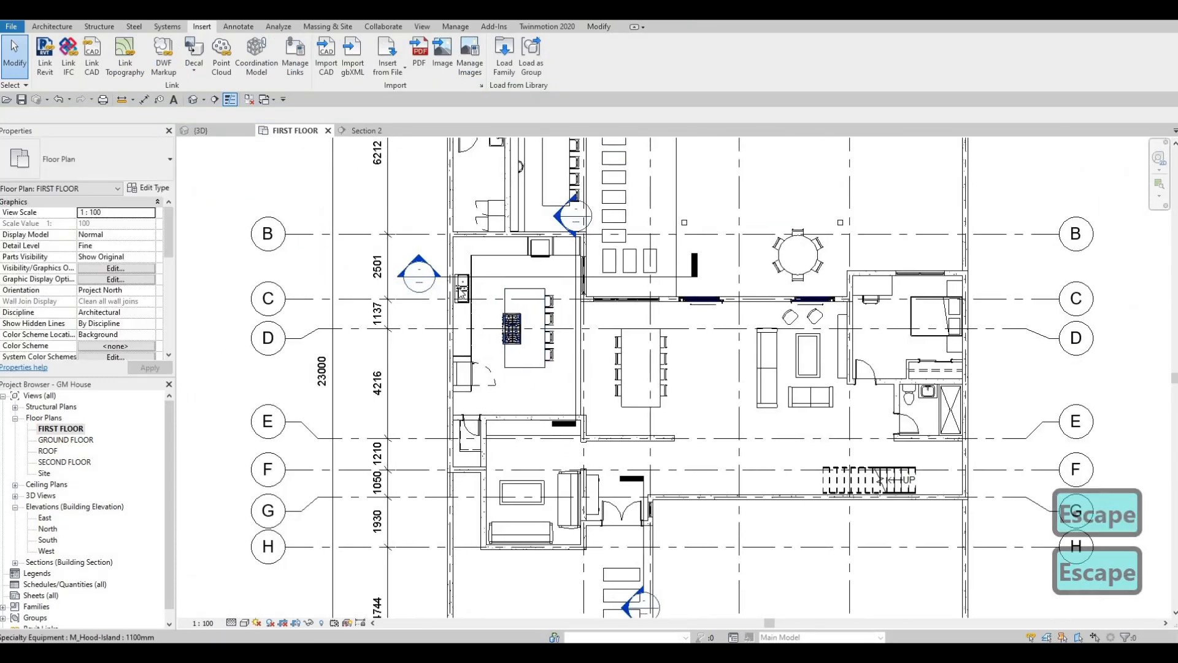
scroll(486, 288, up, 3)
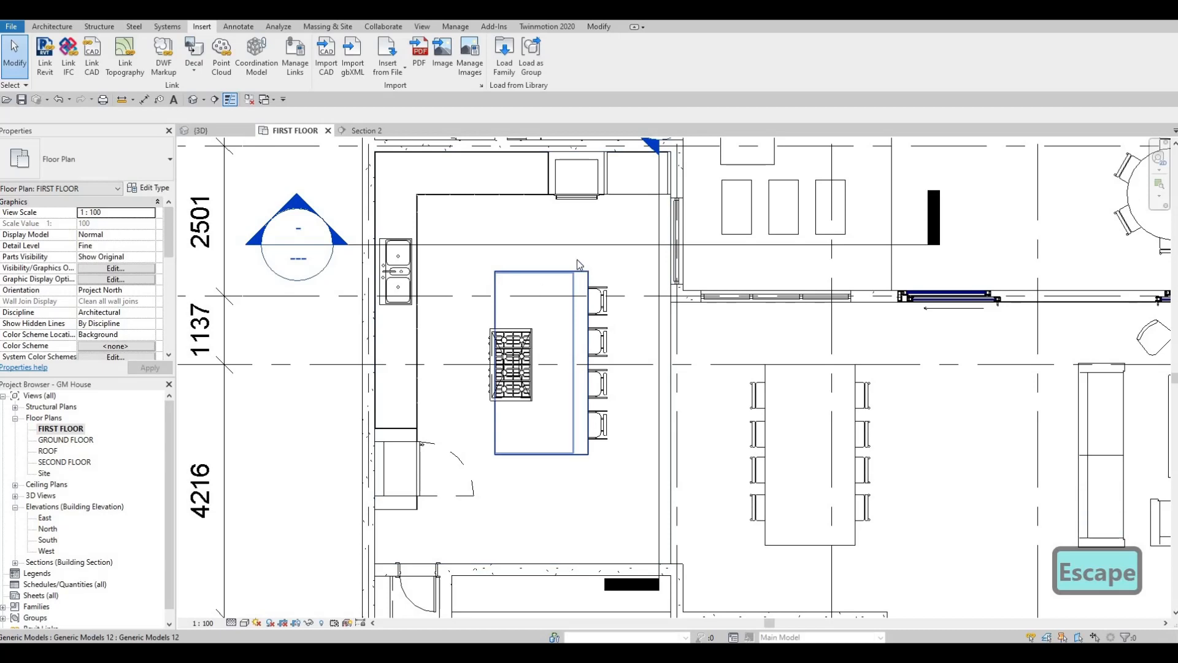
scroll(578, 264, down, 2)
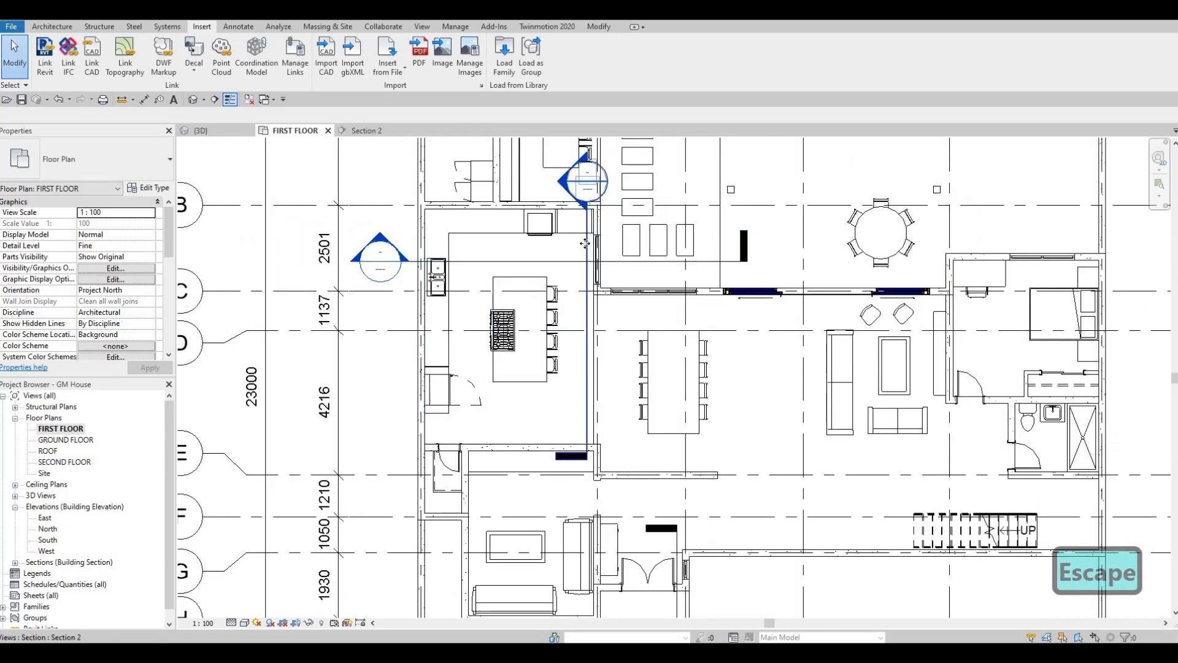
drag(584, 244, 507, 234)
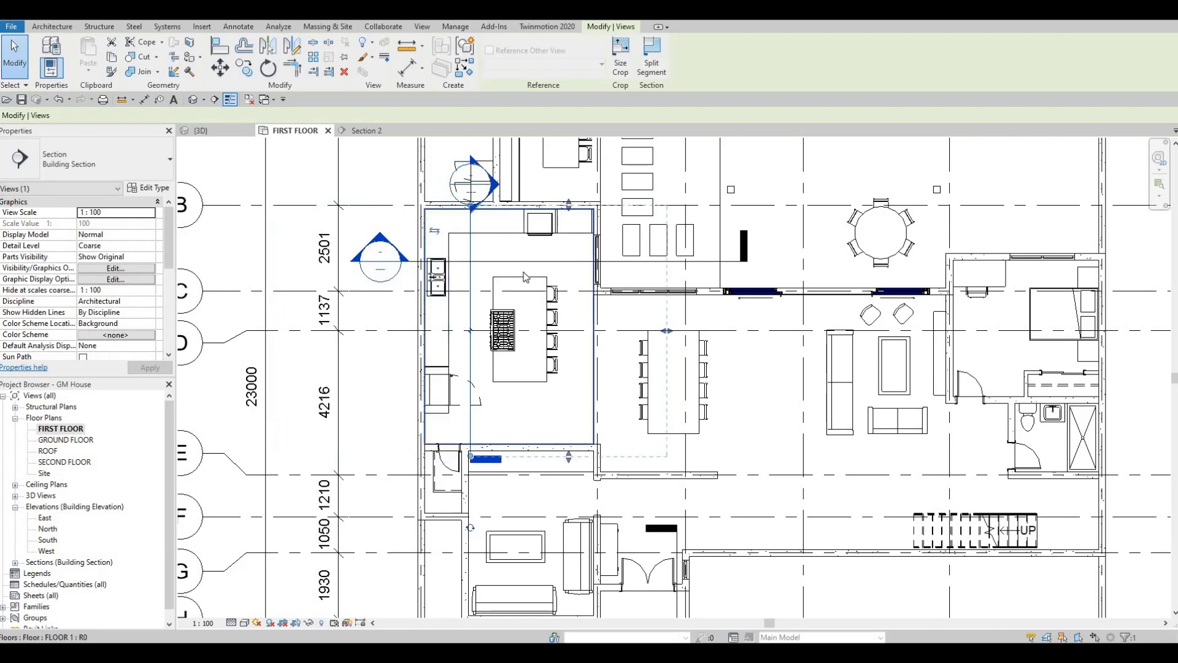
key(Escape)
key(Escape)
key(Escape)
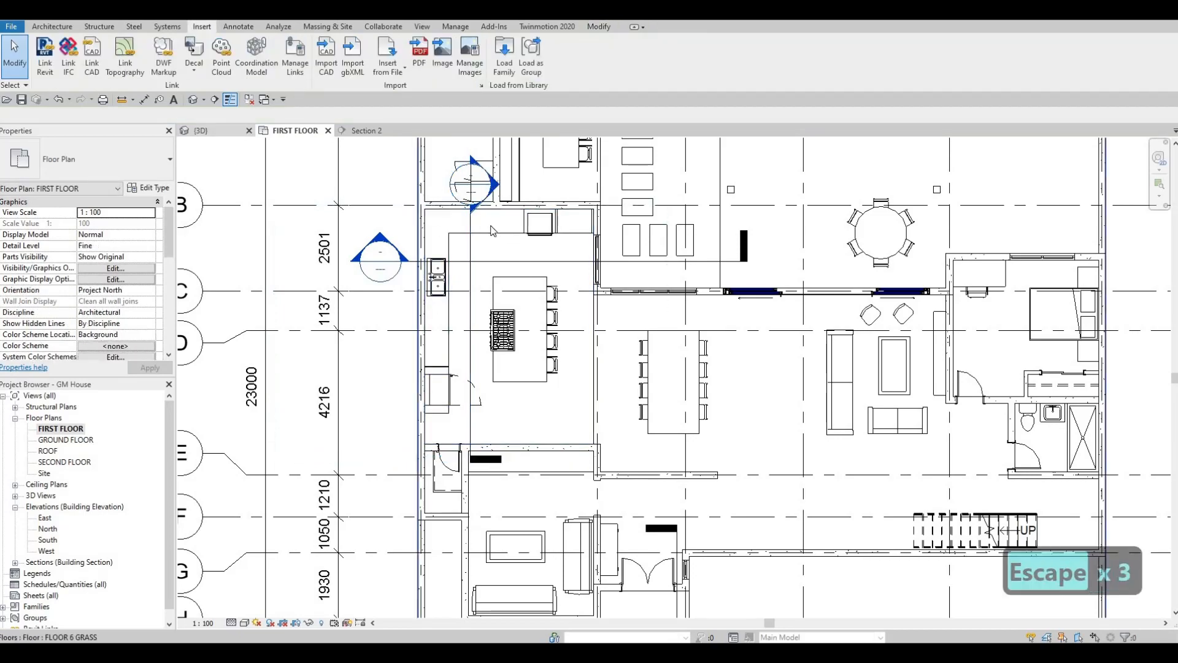
Examine the island's wooden front on the rangetop's knob side in the 3D view.
key(ctrl+Tab)
shift+middle_drag(515, 250, 715, 261)
scroll(548, 379, up, 3)
middle_drag(548, 379, 577, 383)
scroll(574, 377, up, 3)
scroll(454, 341, down, 2)
middle_drag(454, 341, 508, 306)
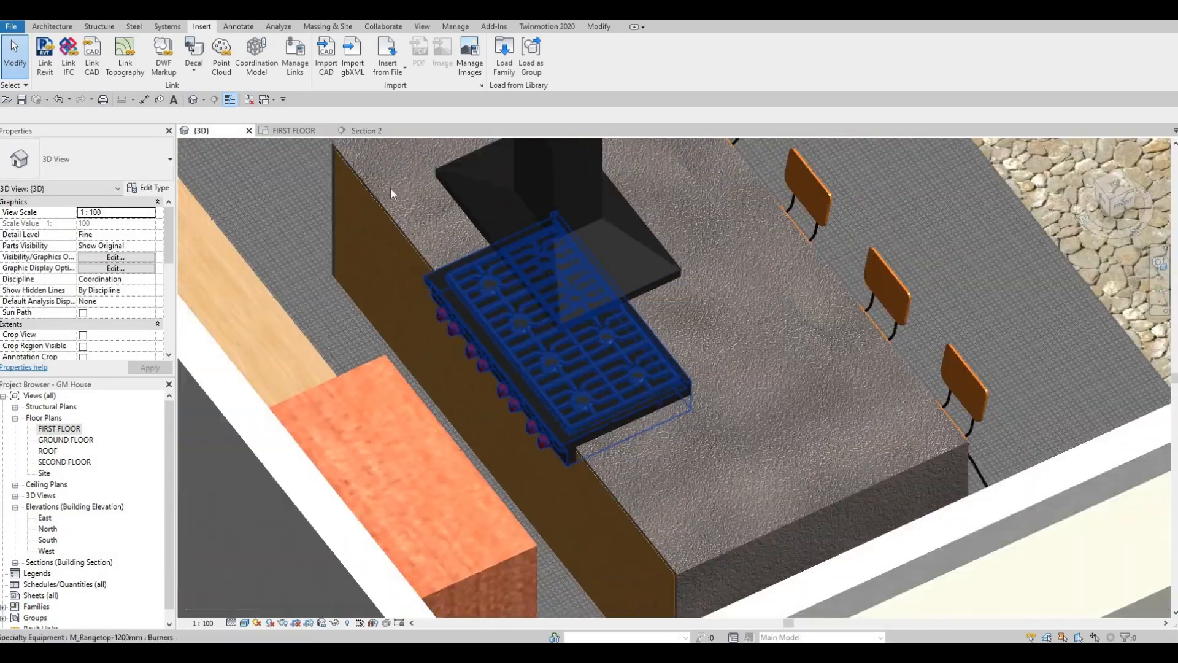
In the Section 2 view, edit the island model in place and copy the wooden body's material name, Glulam 32c.
click(370, 131)
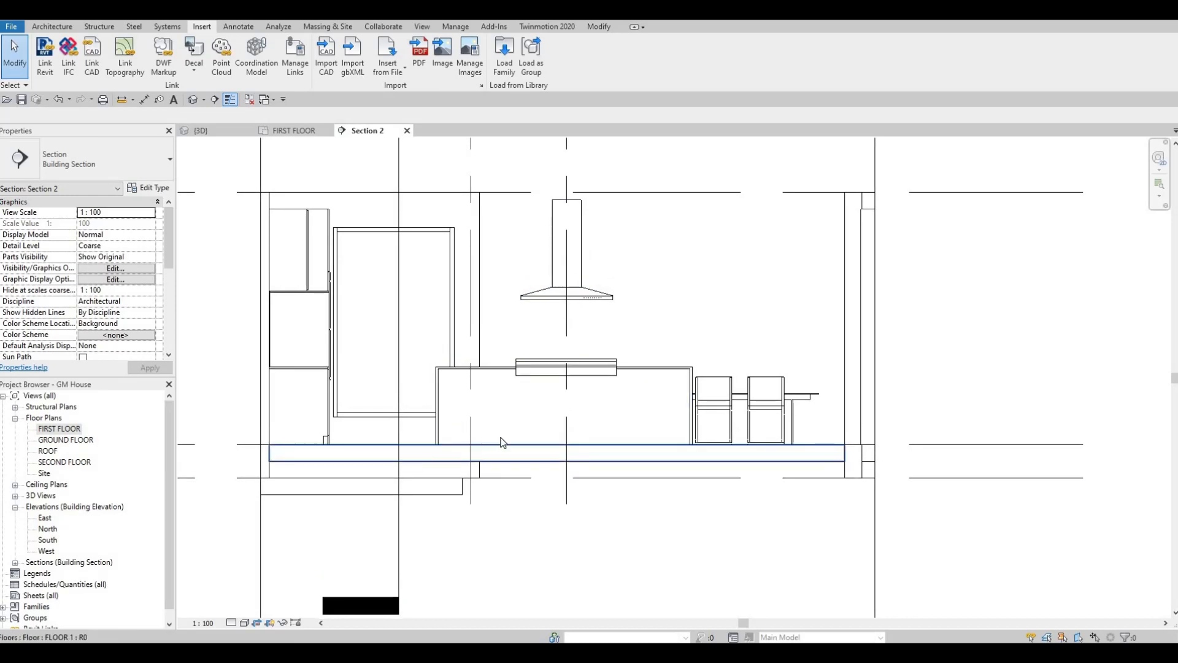
click(500, 444)
click(498, 64)
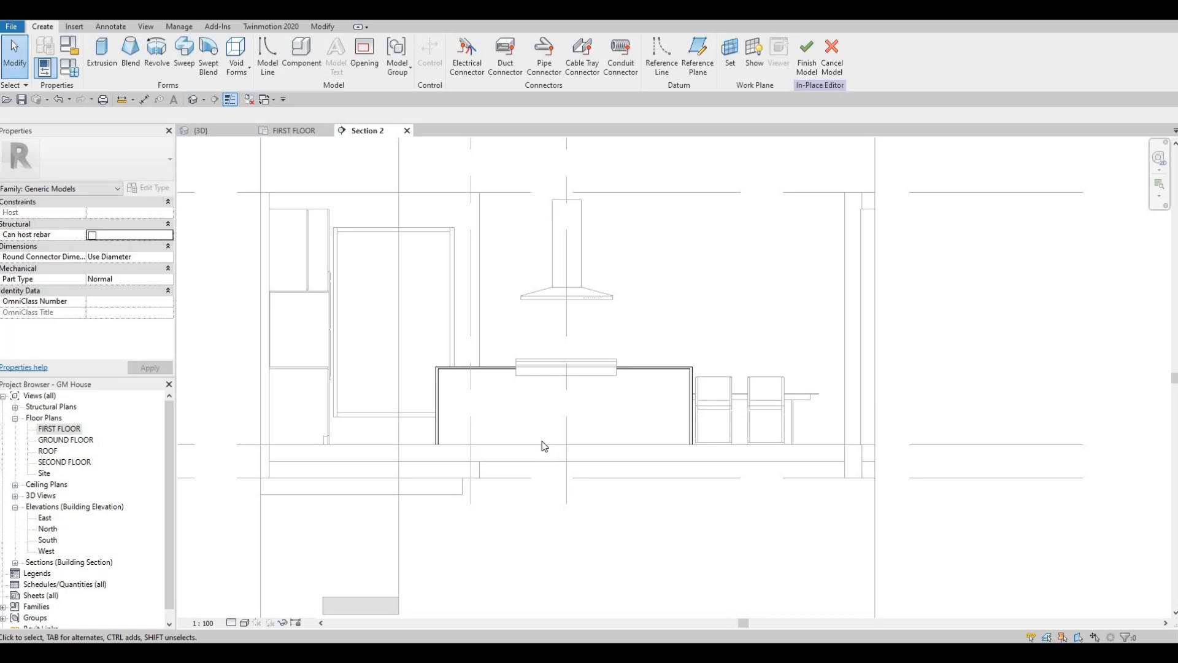
click(542, 439)
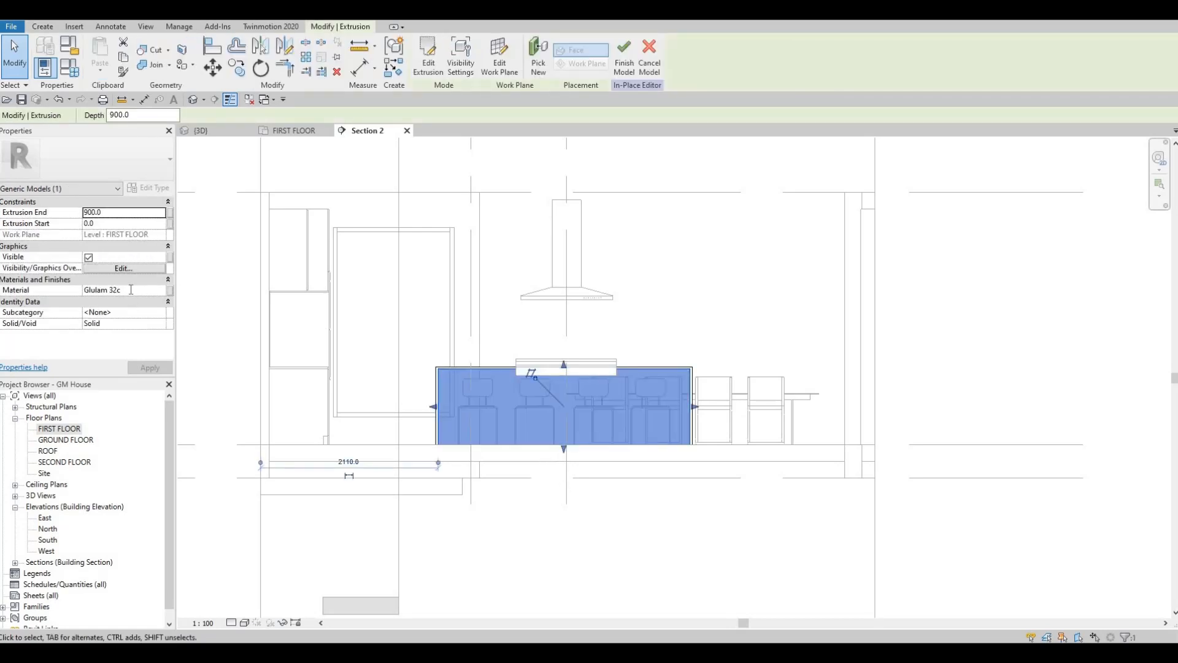
click(131, 290)
key(ctrl+c)
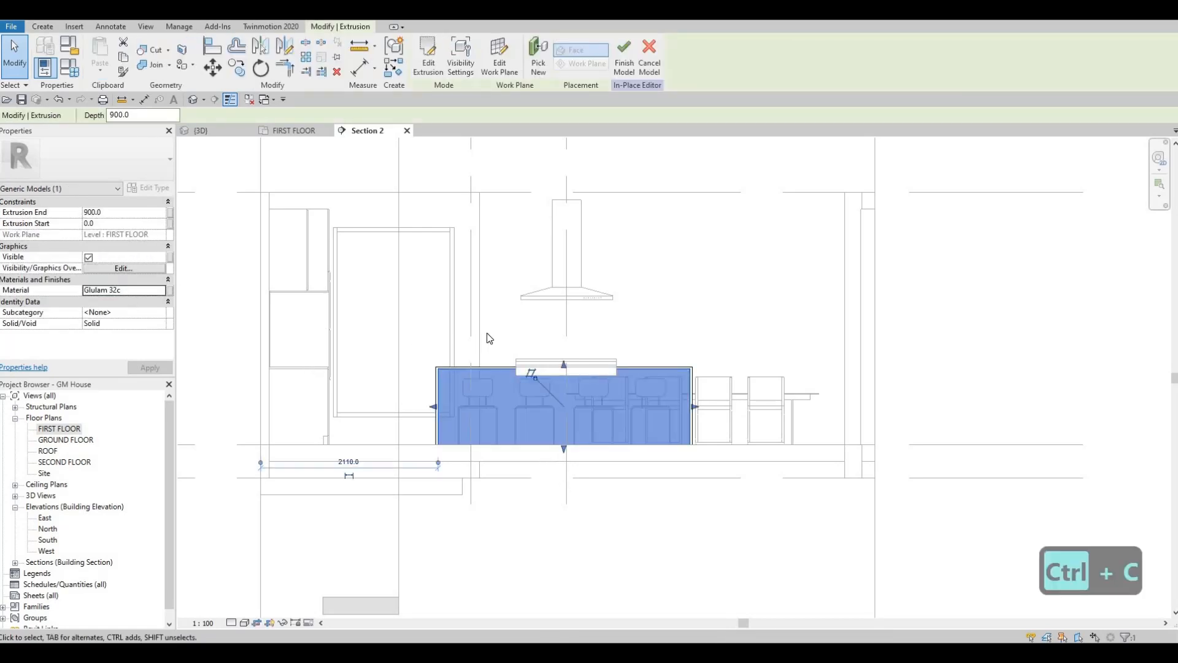
click(485, 366)
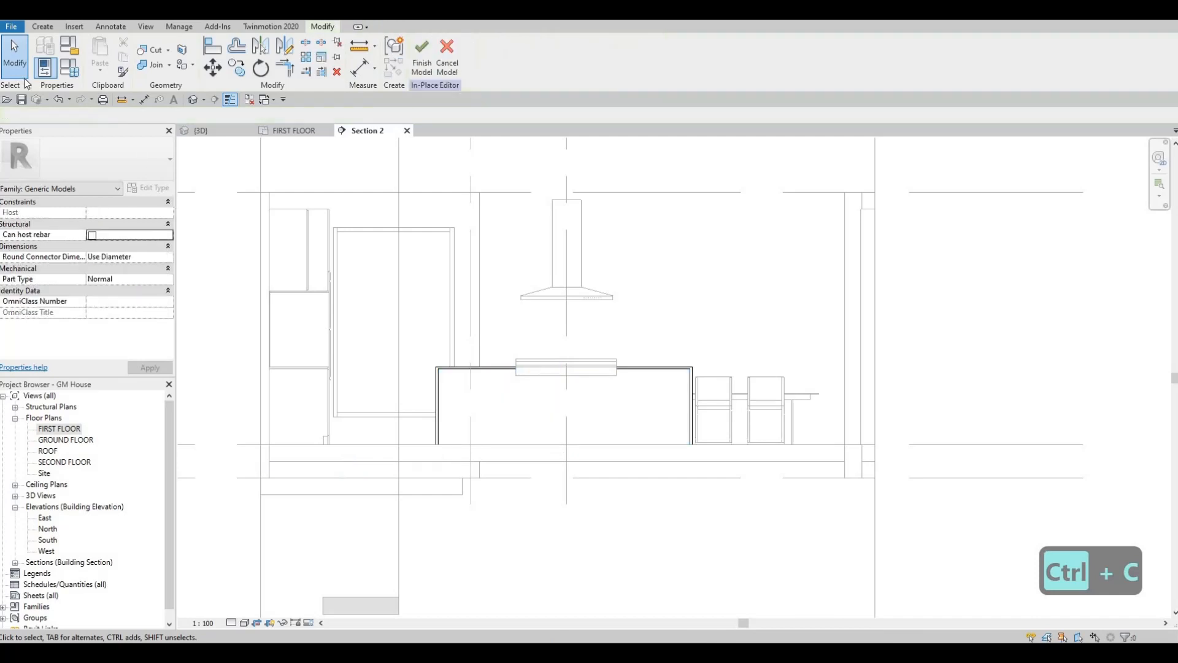
Start a rectangular extrusion using the island's front face as work plane, with Extrusion End set to 10.
click(43, 27)
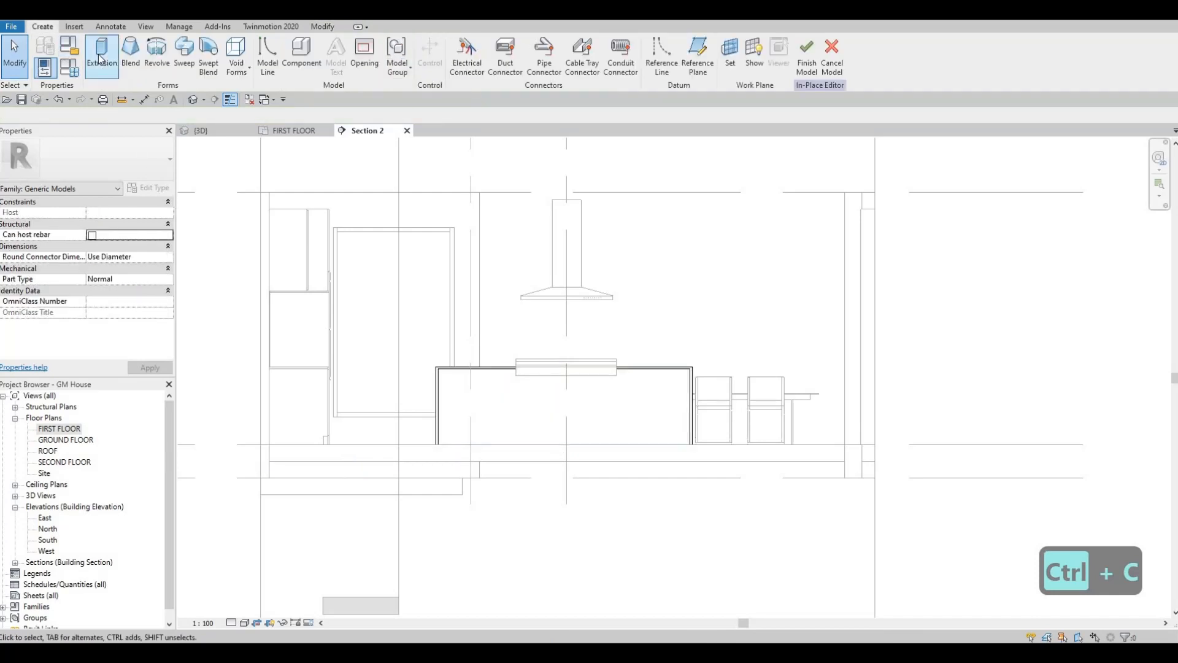
click(102, 63)
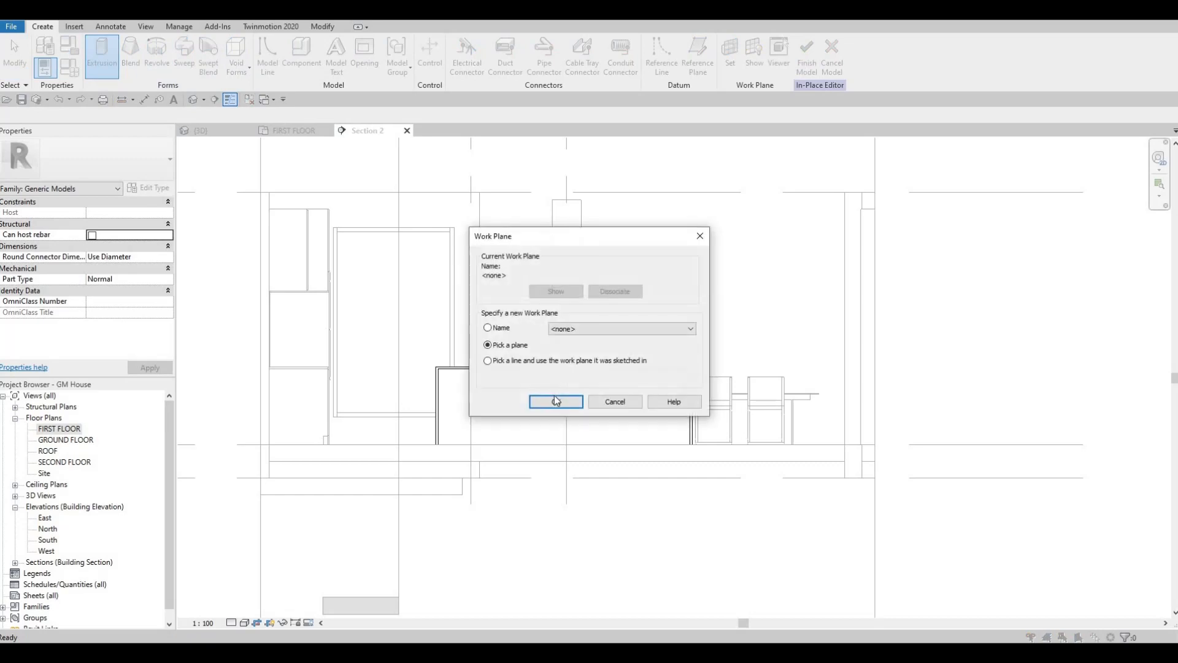
key(Return)
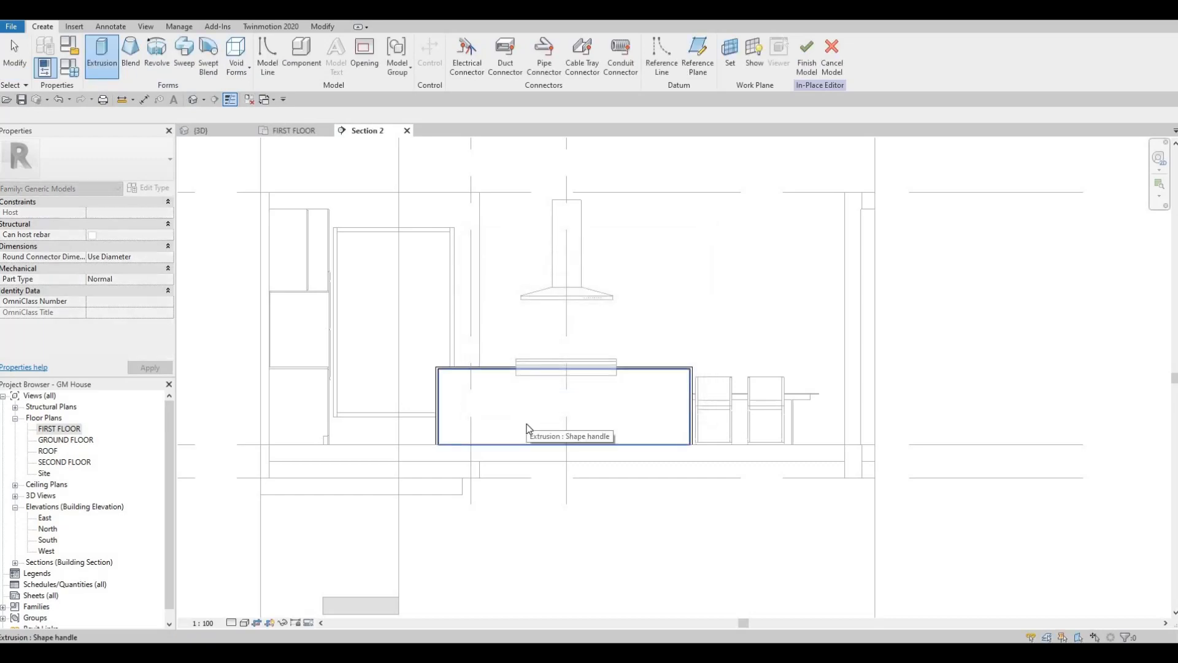
click(442, 402)
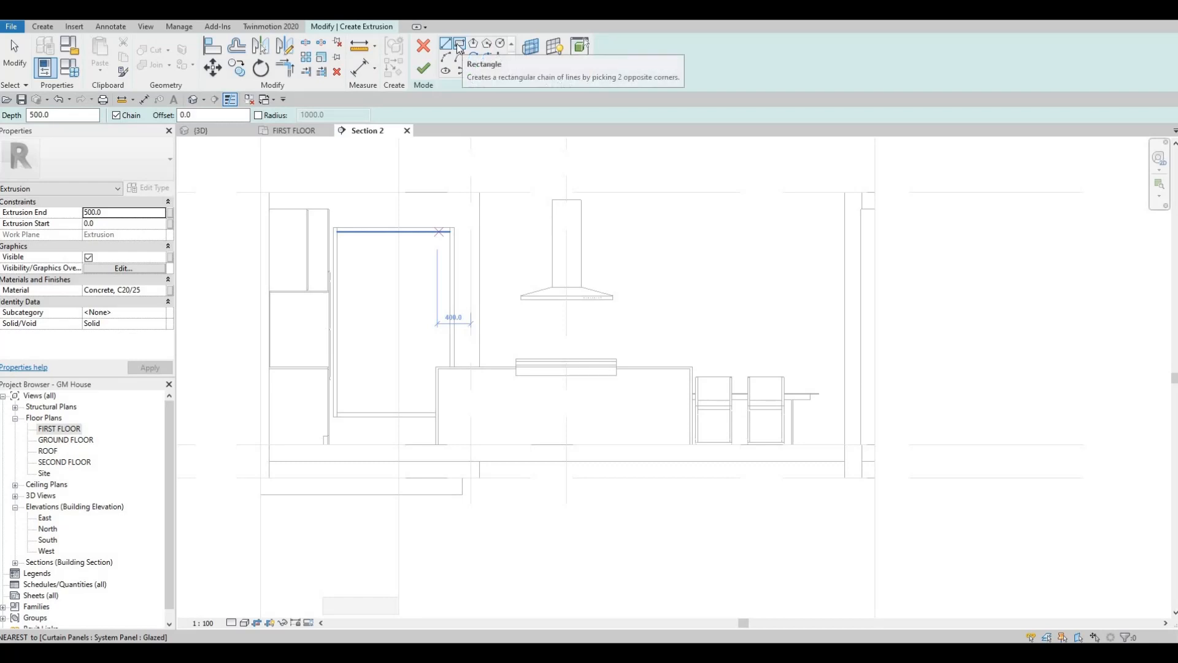
click(460, 46)
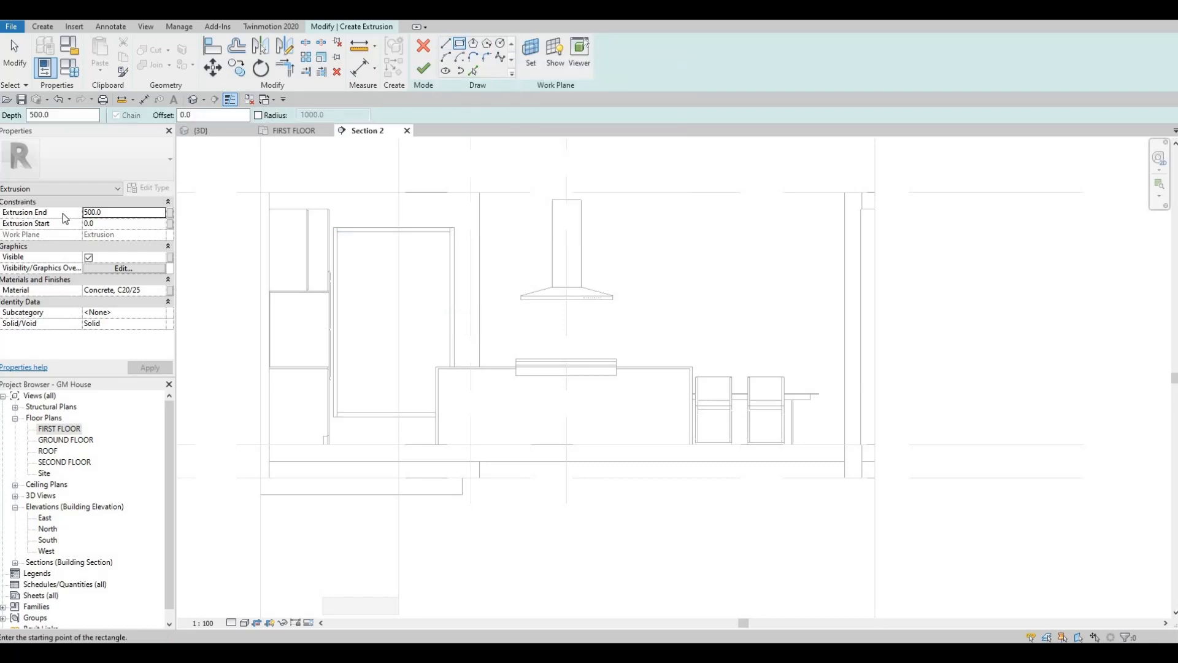
text(10)
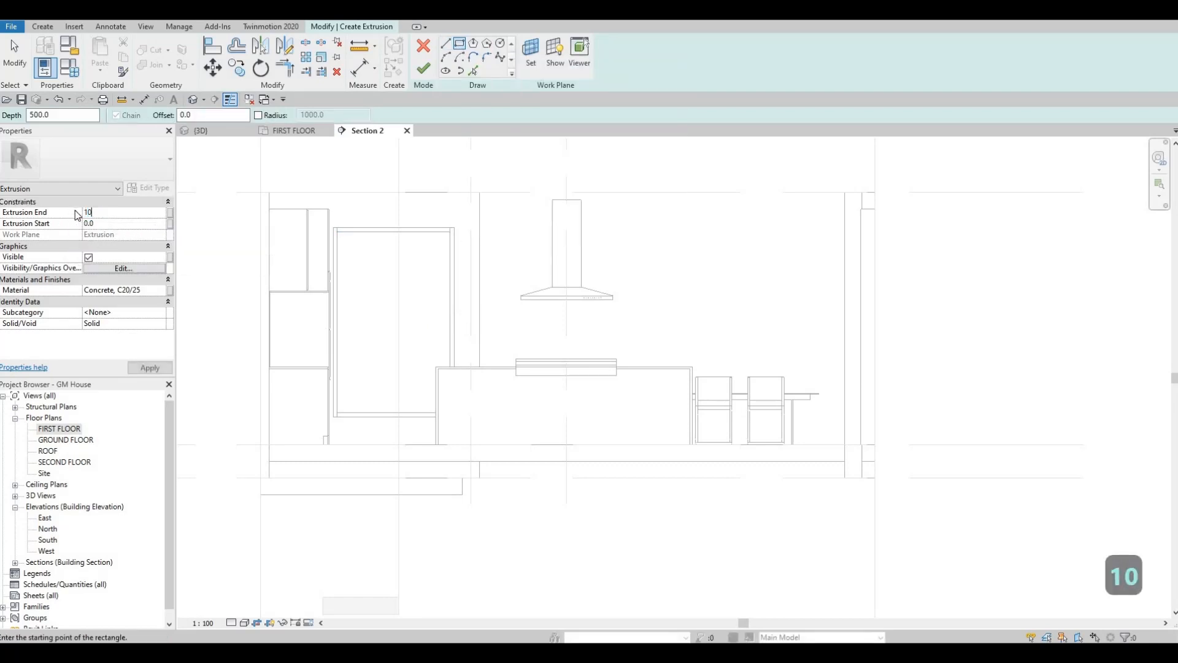
key(Return)
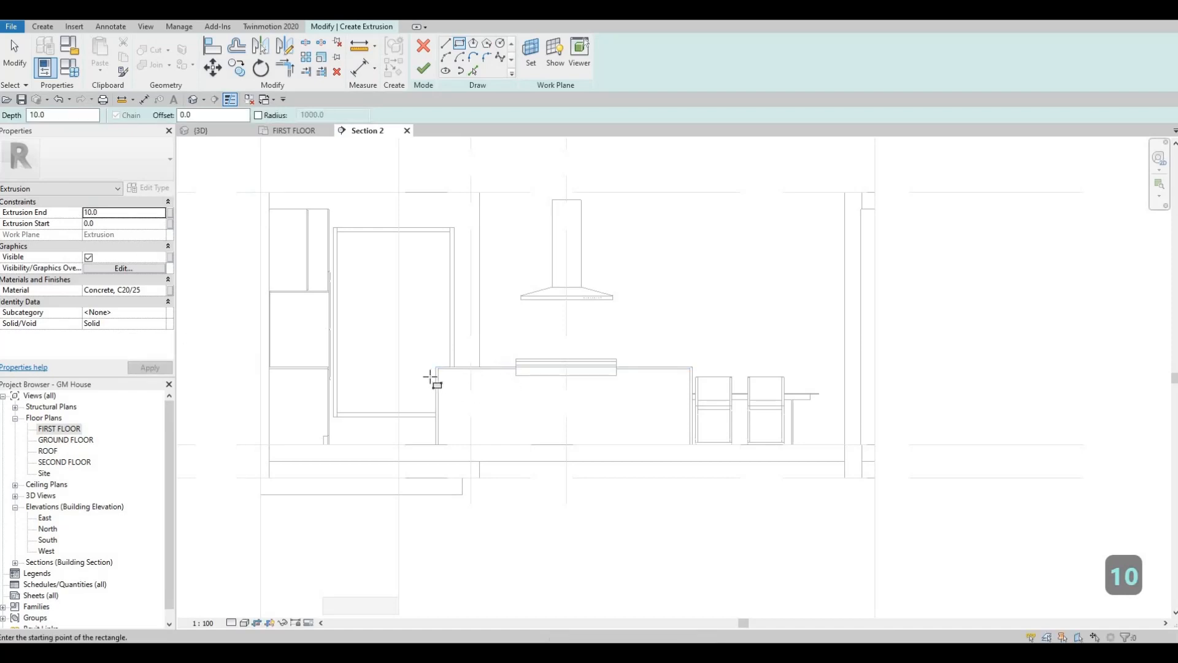
Sketch a rectangle inset by an offset of 10 from the edges of the island's wooden front face.
scroll(466, 386, up, 5)
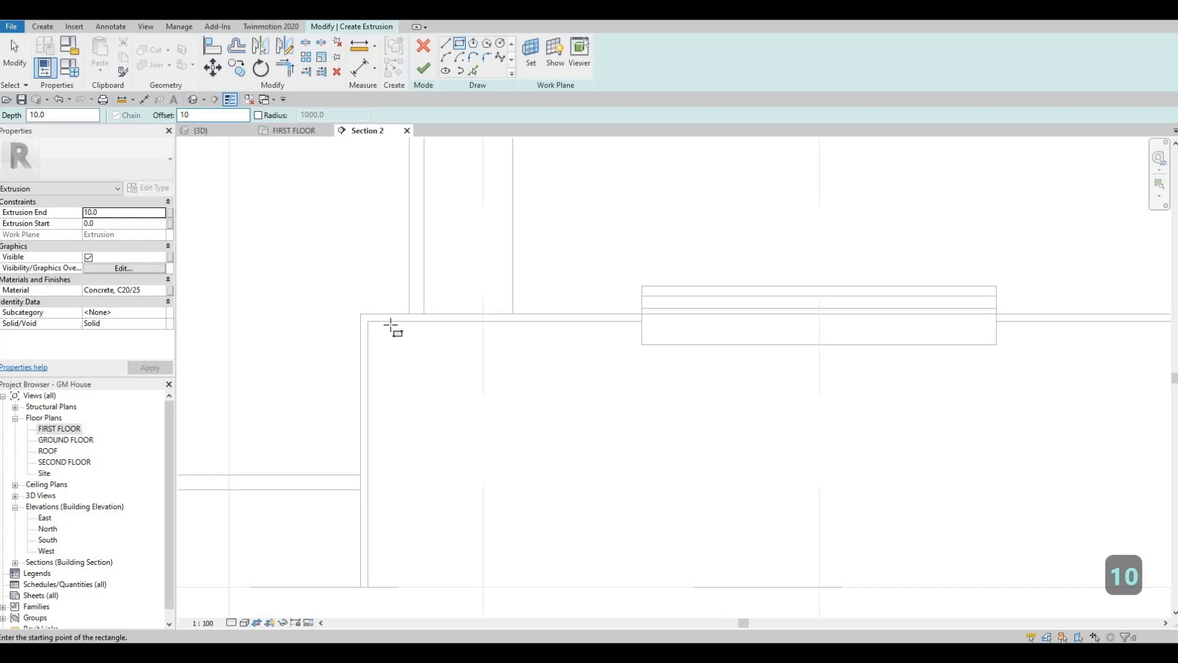
click(450, 393)
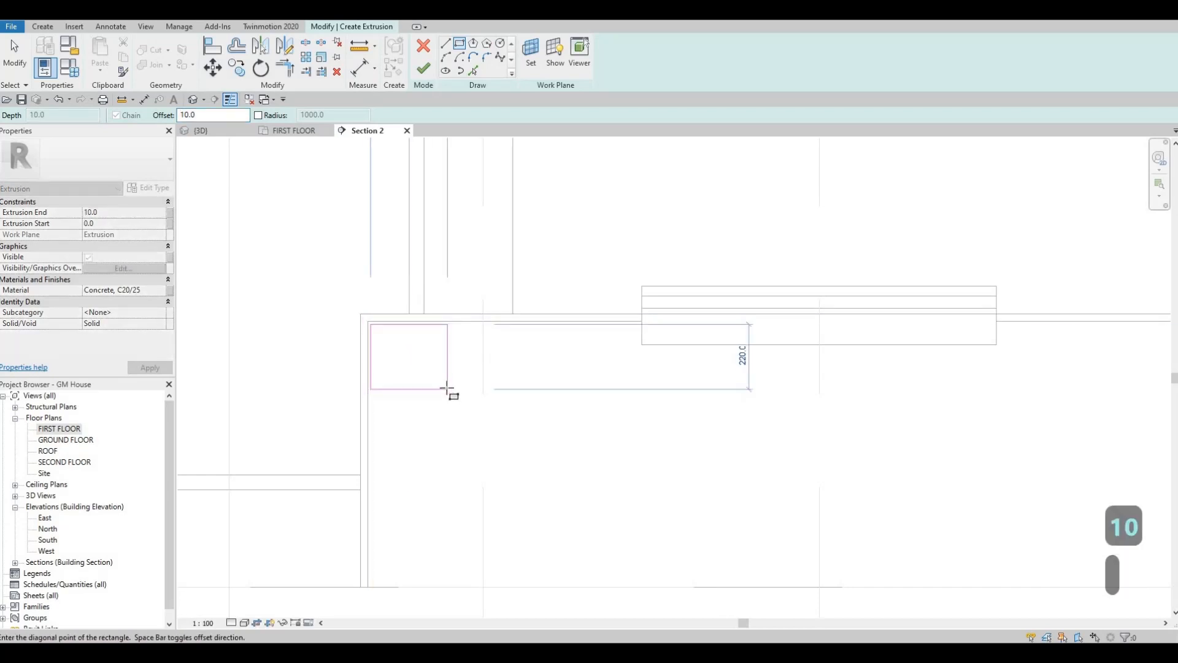
scroll(847, 413, down, 3)
scroll(816, 461, up, 5)
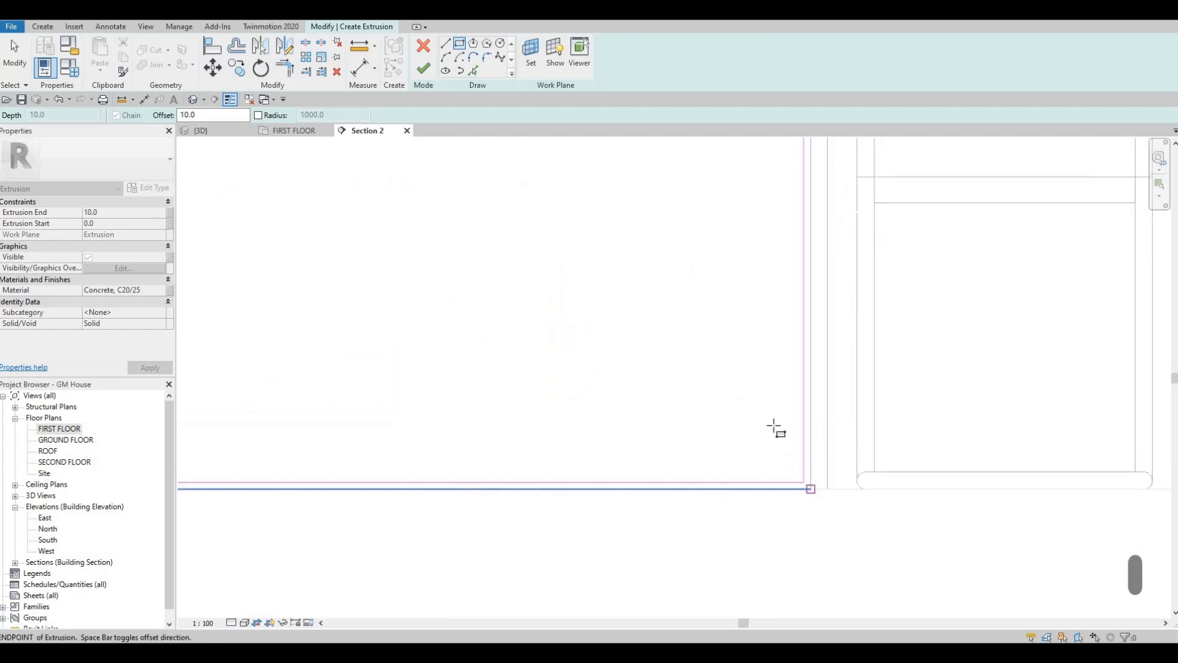
click(775, 427)
scroll(784, 389, down, 4)
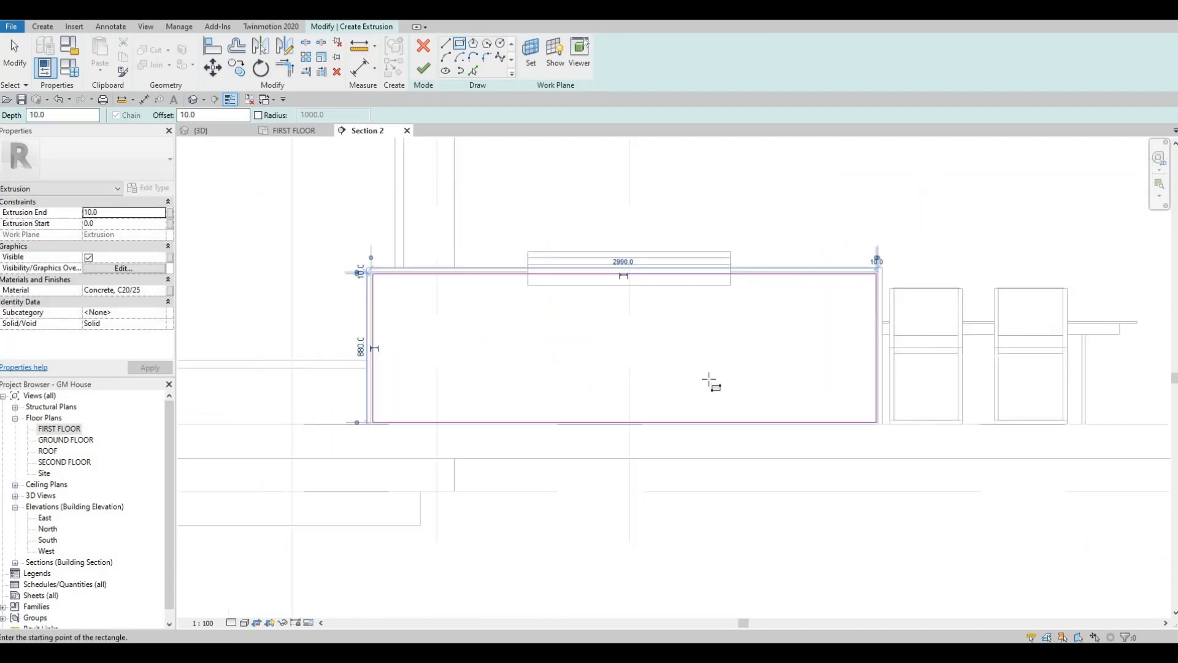
scroll(710, 382, down, 2)
key(Escape)
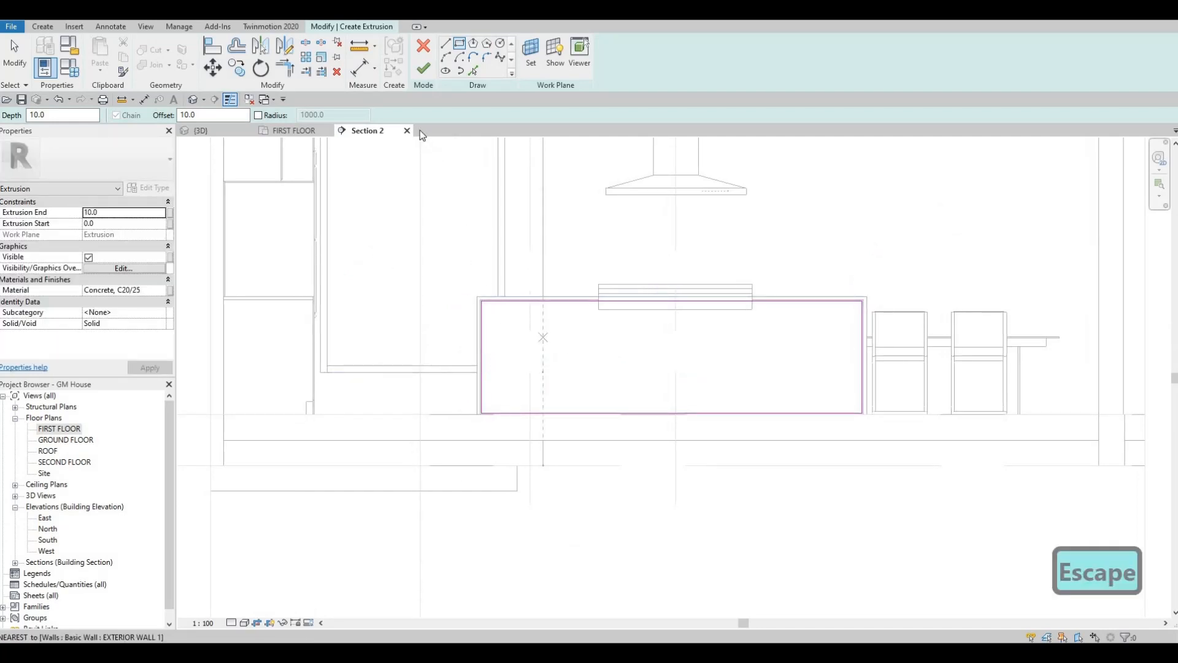
key(Escape)
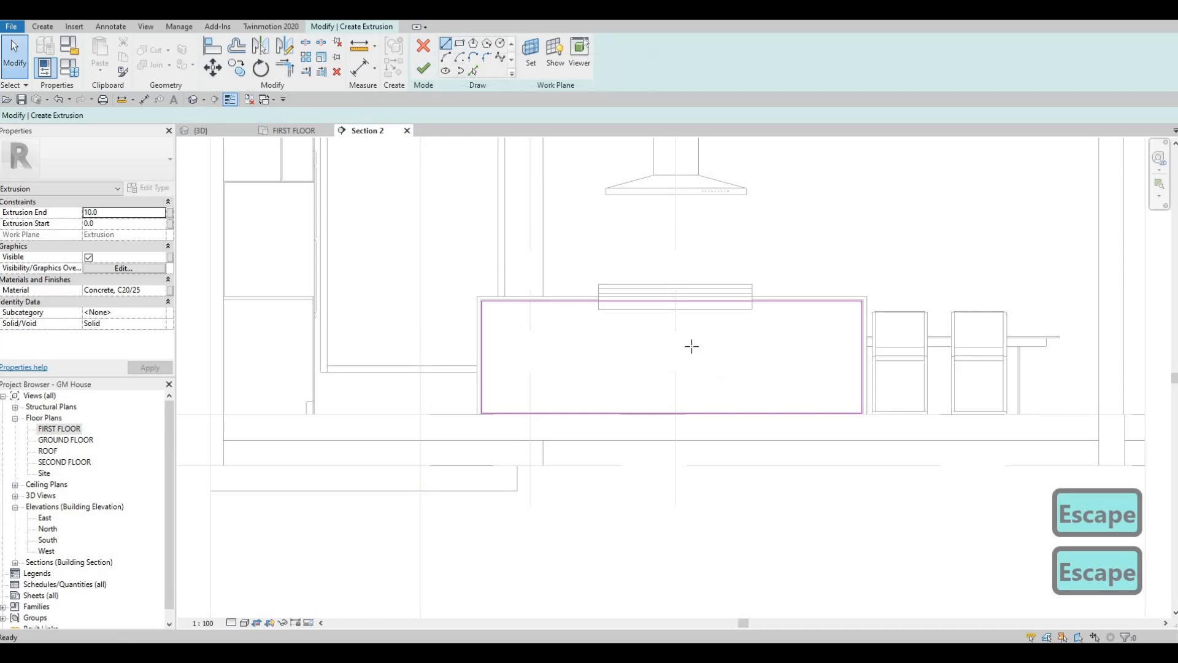
Draw a vertical line between the midpoints of the rectangle's upper and lower edges to split it in half.
key(l)
key(i)
scroll(692, 346, up, 2)
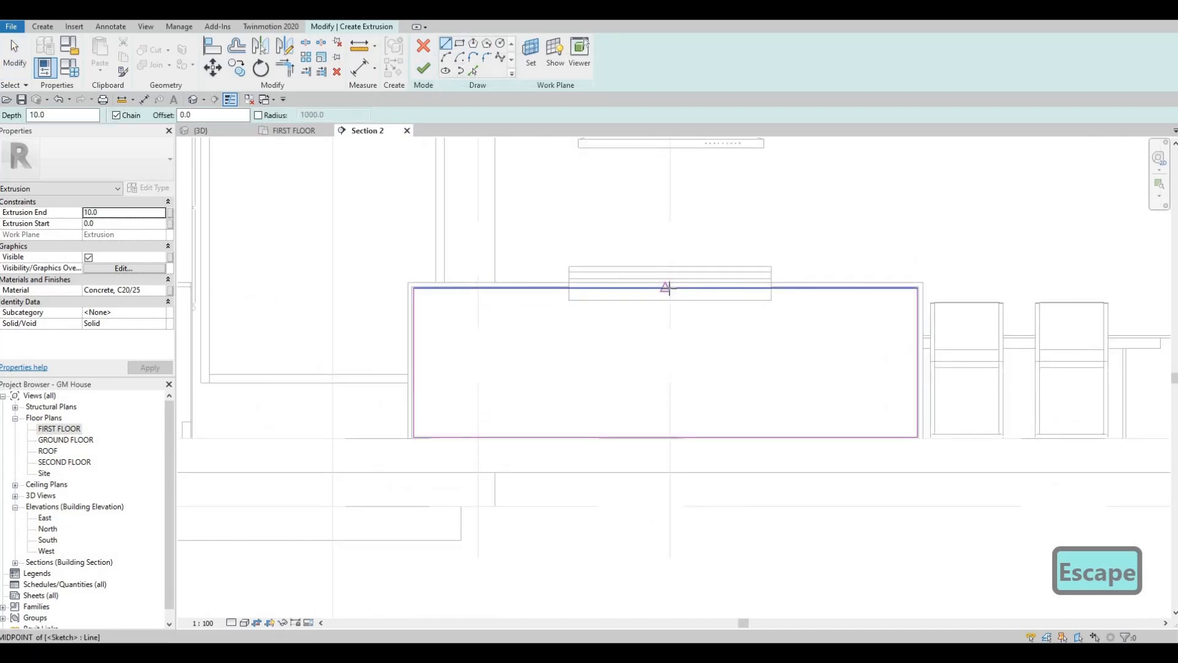
click(669, 288)
scroll(669, 287, down, 2)
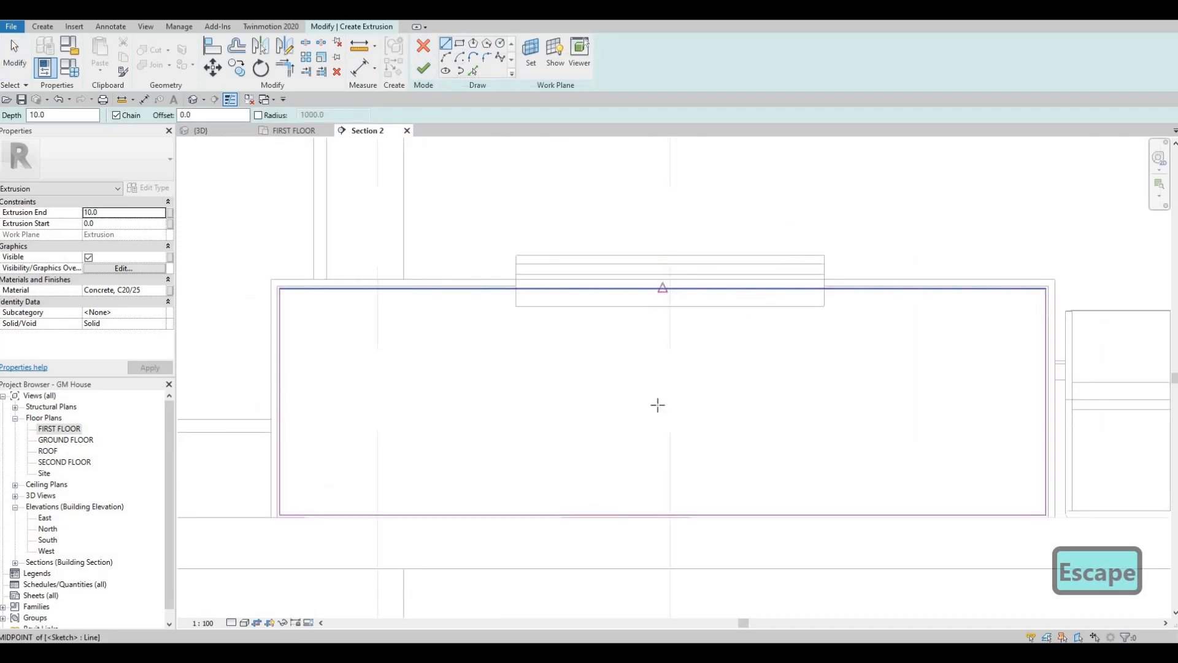
click(662, 515)
key(Escape)
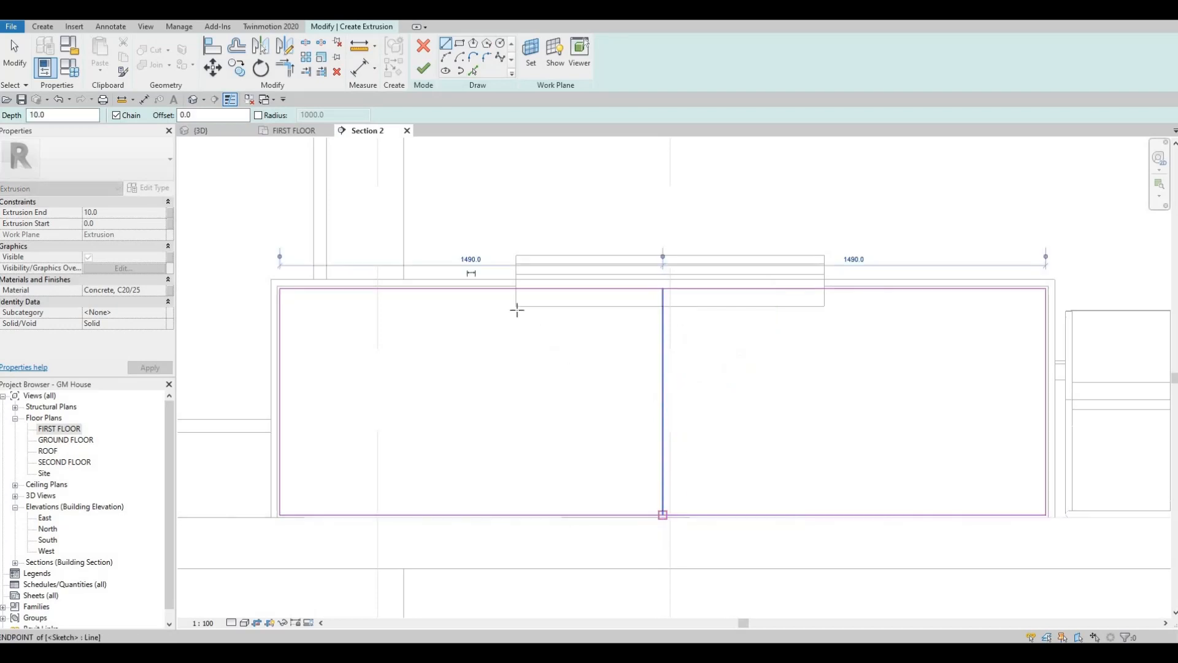
Draw two vertical lines across the full height of the sketched rectangle, aligned with the rangetop's left and right edges.
click(513, 289)
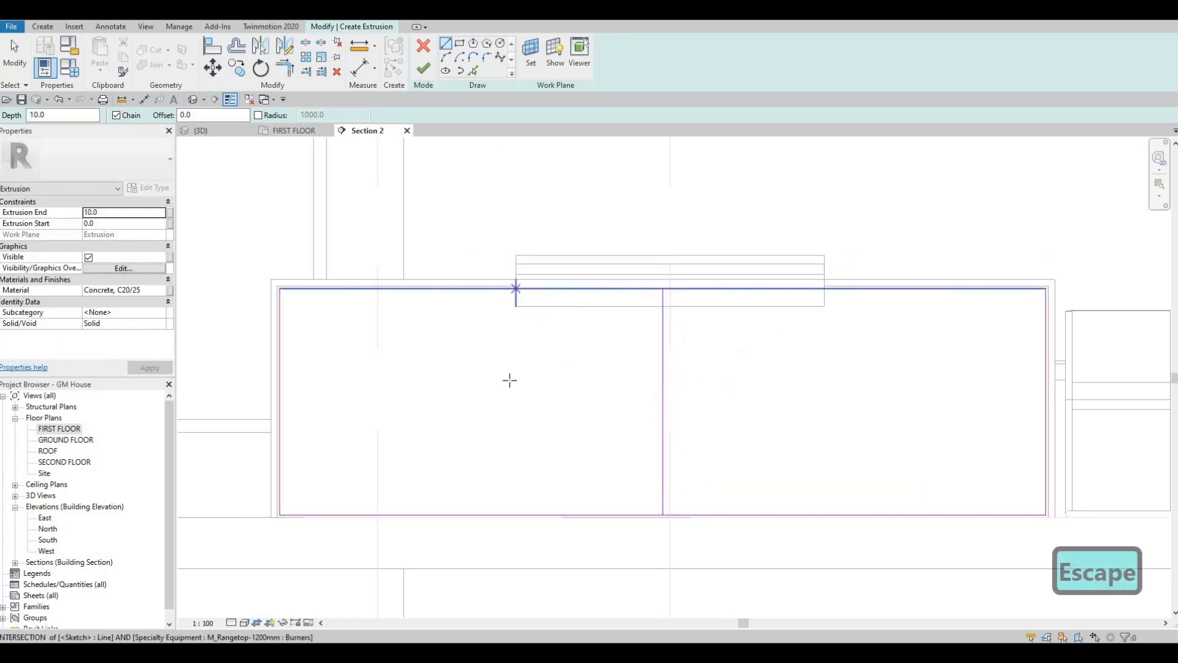
click(513, 514)
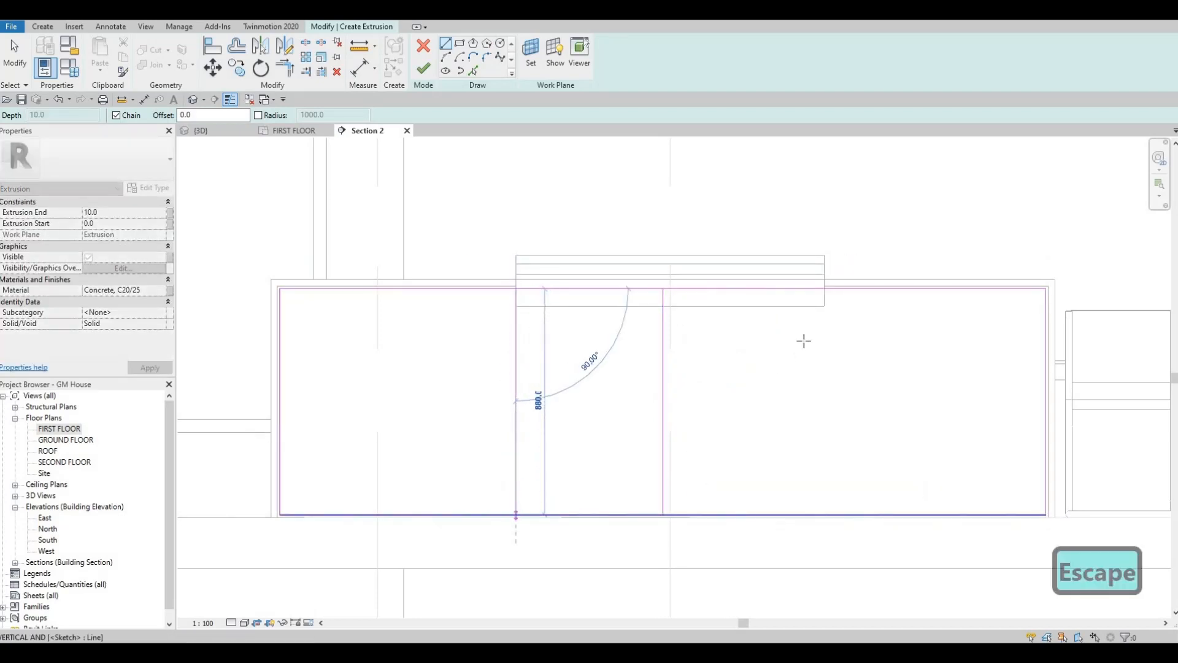
key(Escape)
click(824, 289)
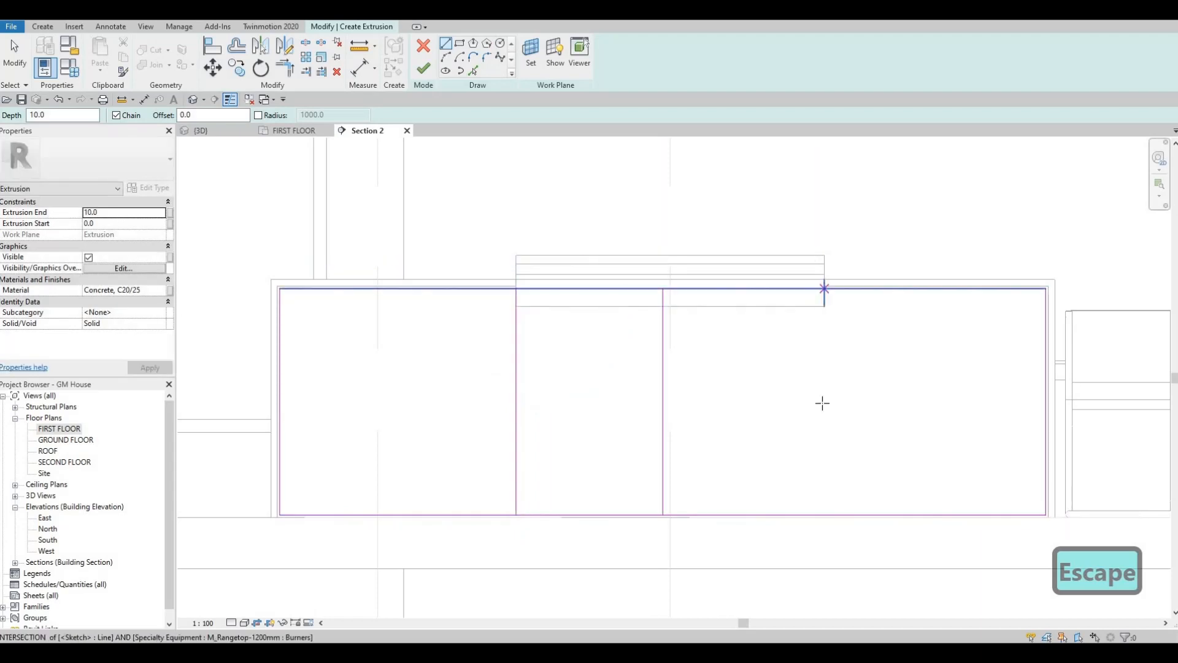
click(824, 514)
key(Escape)
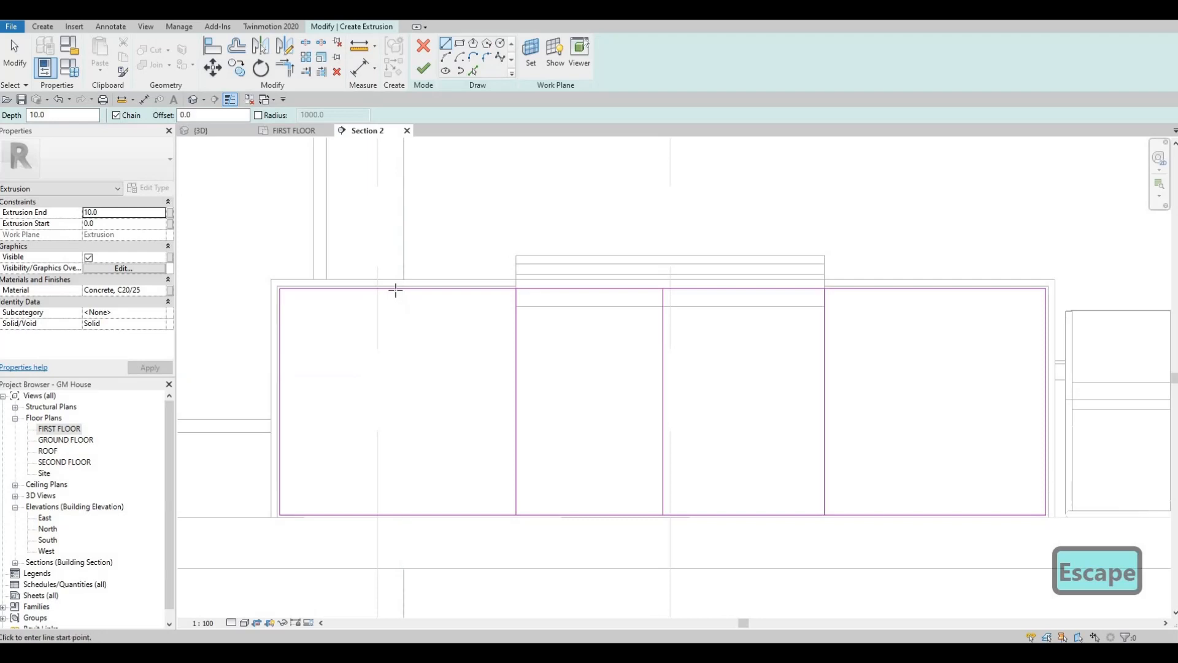
Draw a full-height vertical line near the middle of each outer section of the rectangle, left and right of the rangetop divisions.
click(398, 491)
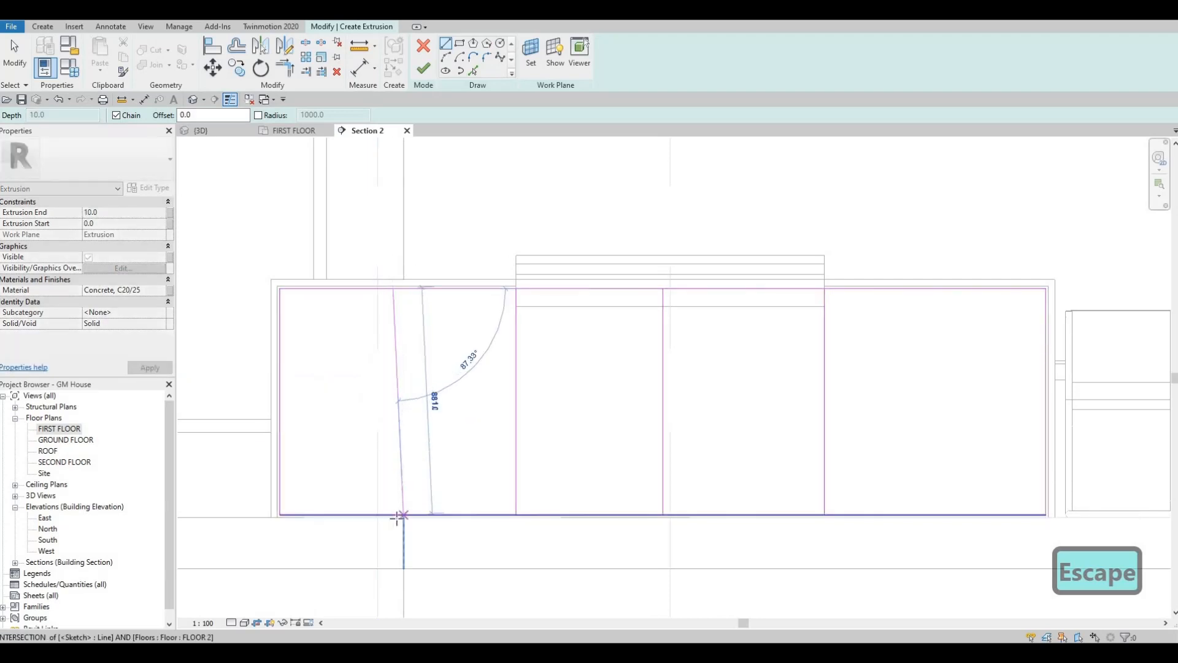
key(Escape)
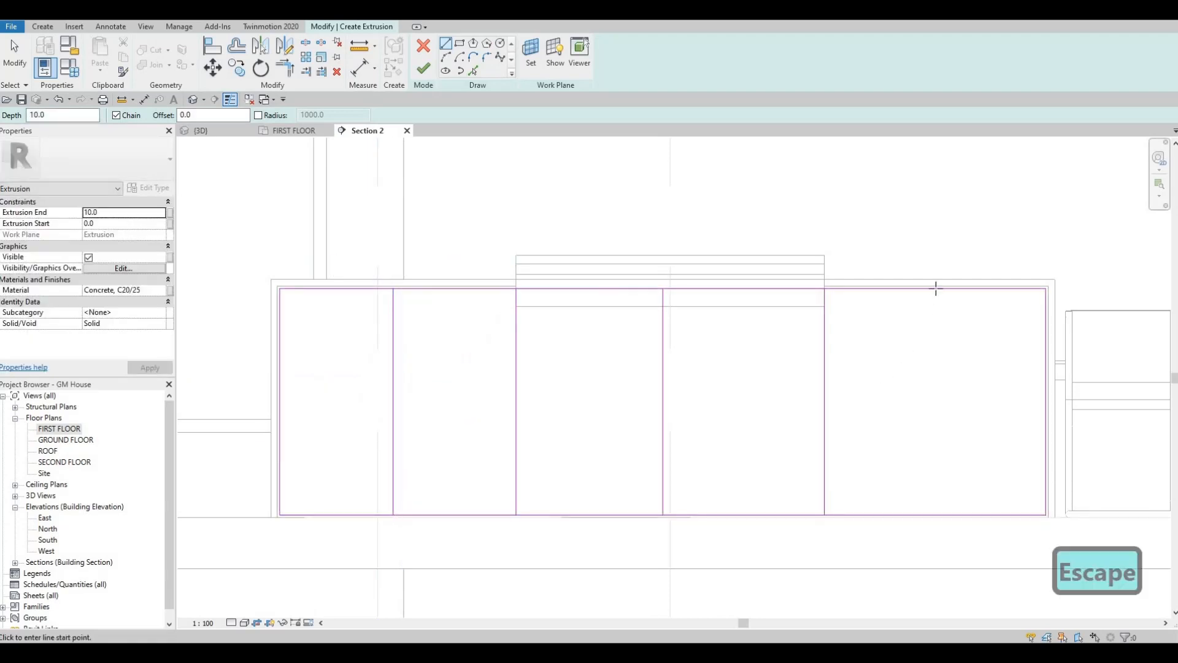
click(945, 457)
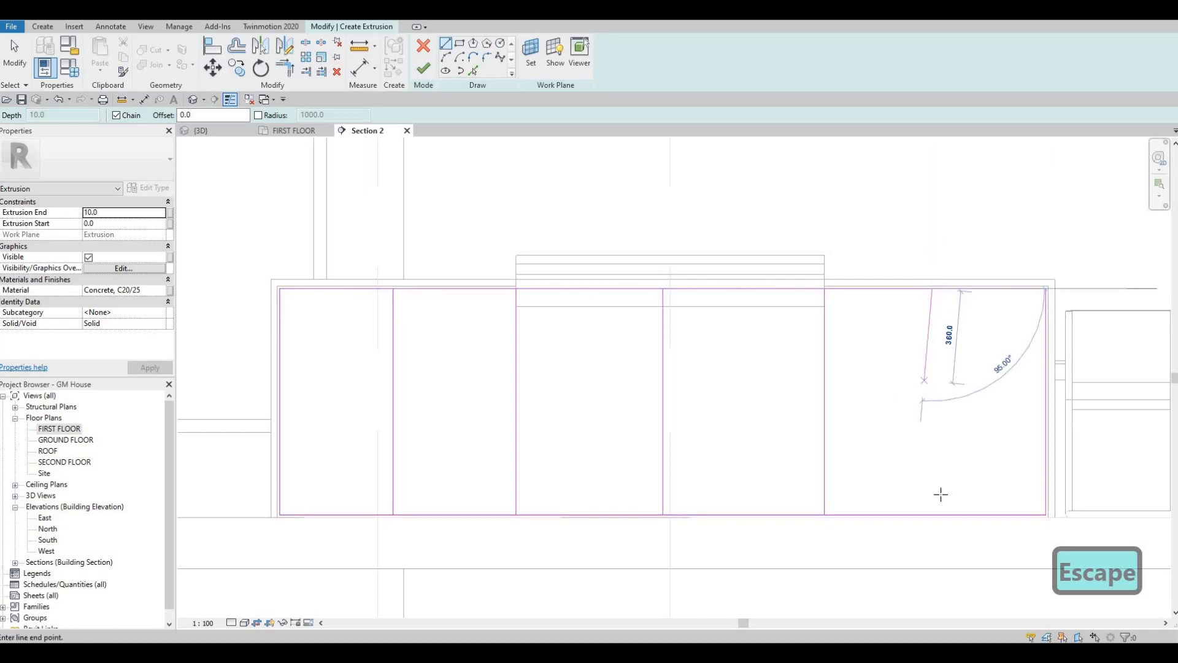
click(934, 513)
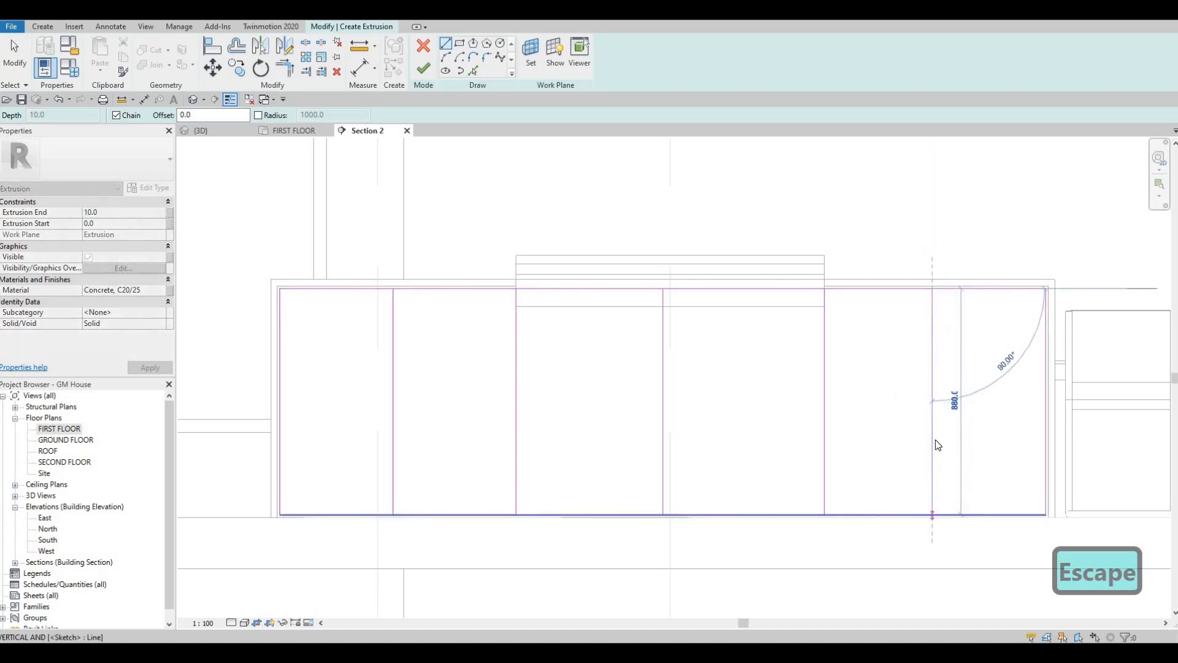
key(Escape)
key(Escape)
Nudge the vertical line in the rectangle's right outer section rightward to 460 from the line at the rangetop's right edge.
click(935, 434)
key(Right)
key(Right)
key(Right)
key(Right)
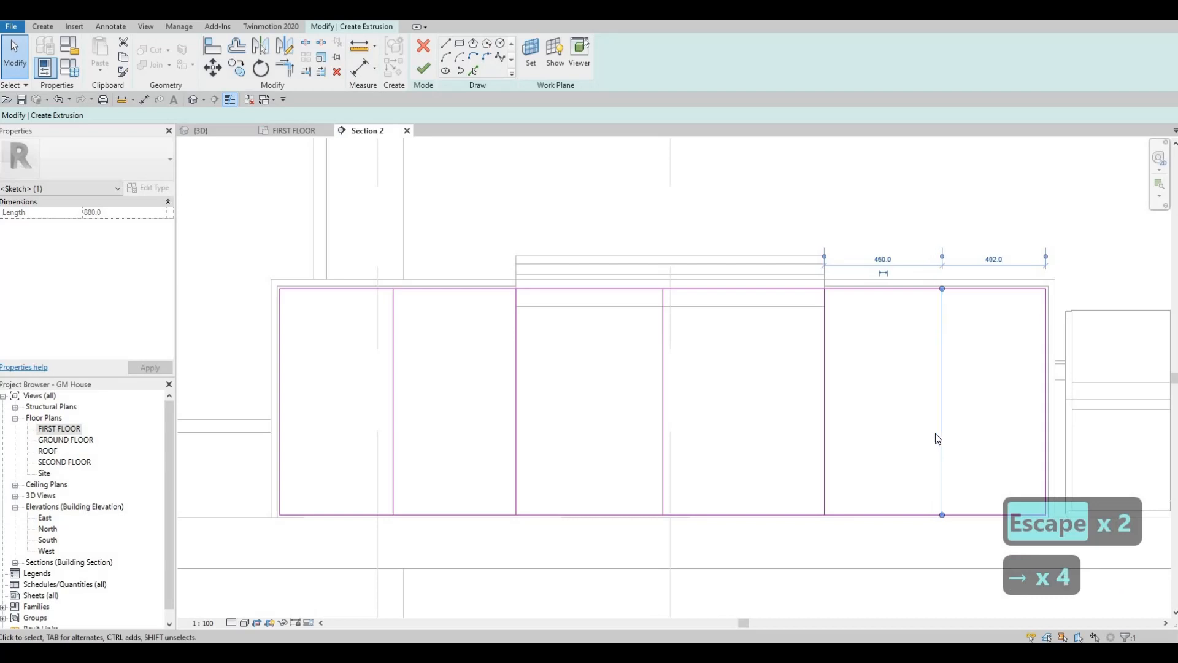
Nudge the rightmost vertical divider line leftward until it sits 430 from the neighbouring divider.
key(Left)
key(Left)
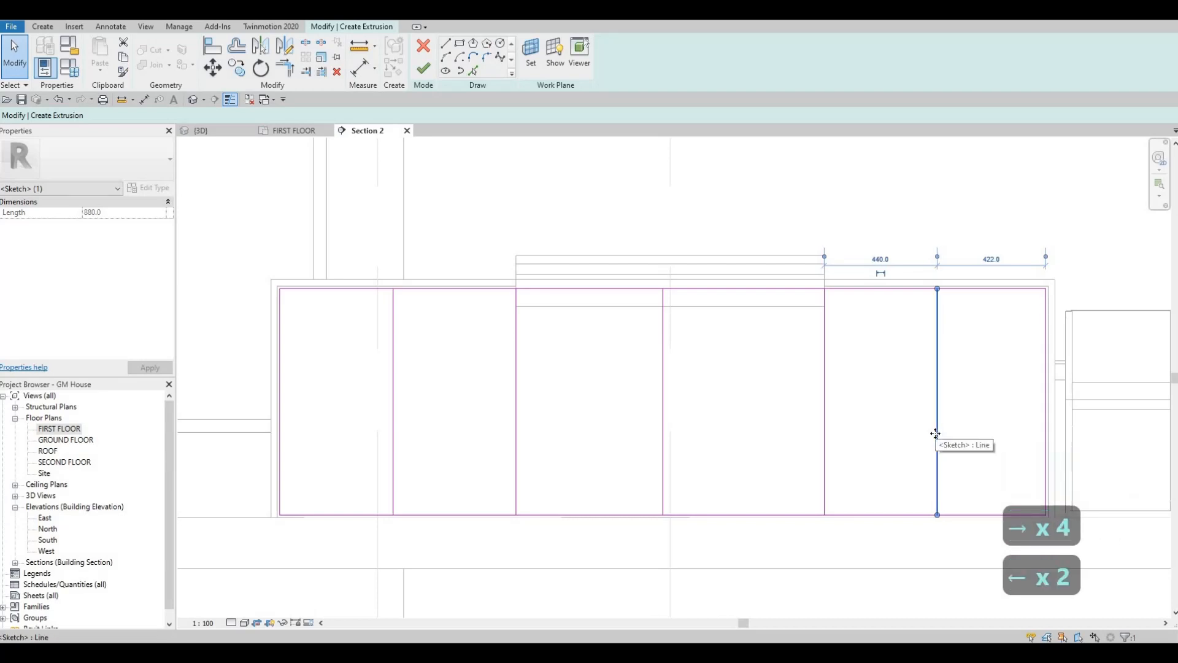
key(Left)
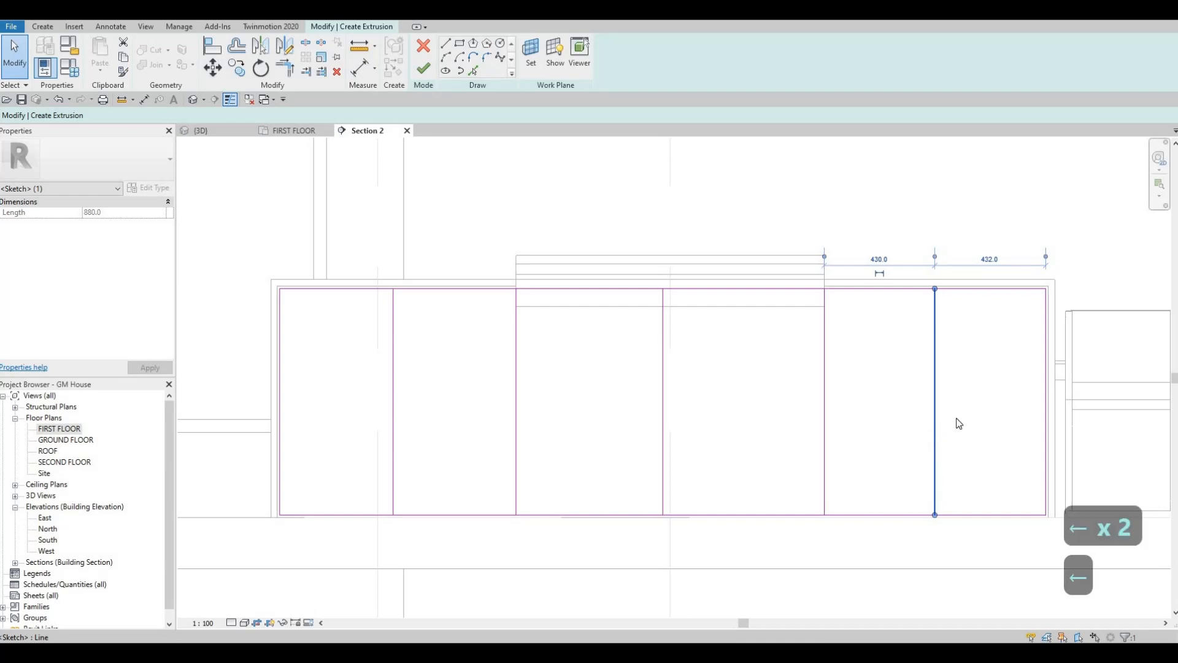
key(Escape)
key(Escape)
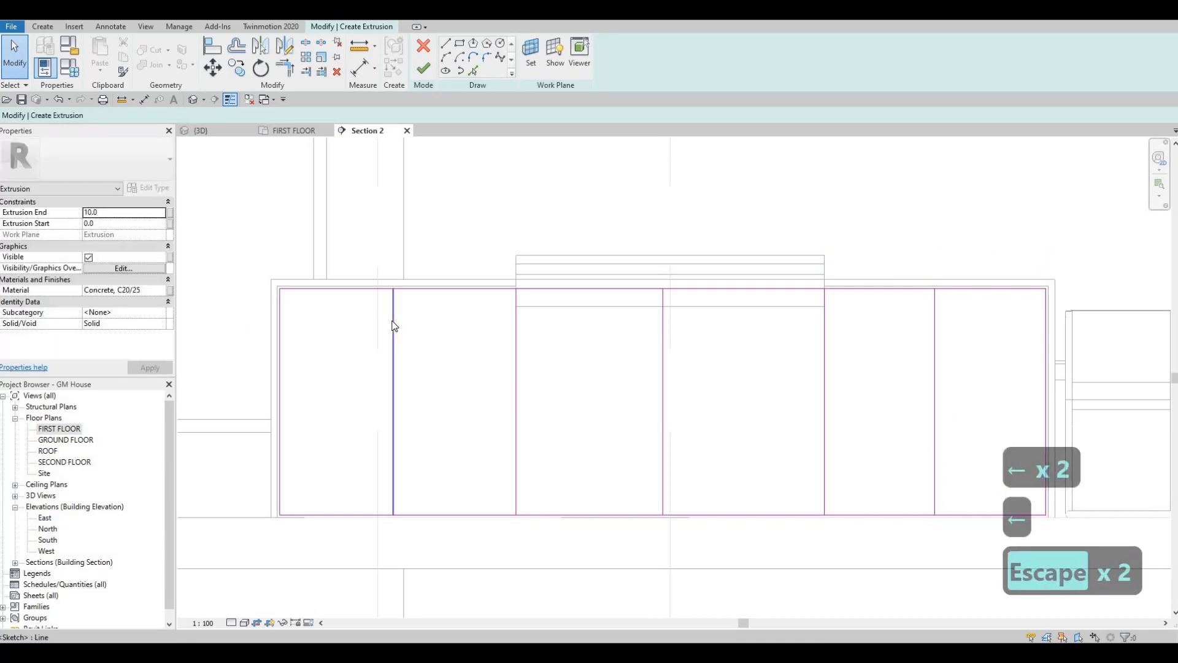
Nudge the leftmost vertical divider line rightward until it sits 460 from the sketch's left edge.
click(393, 325)
key(Right)
key(Right)
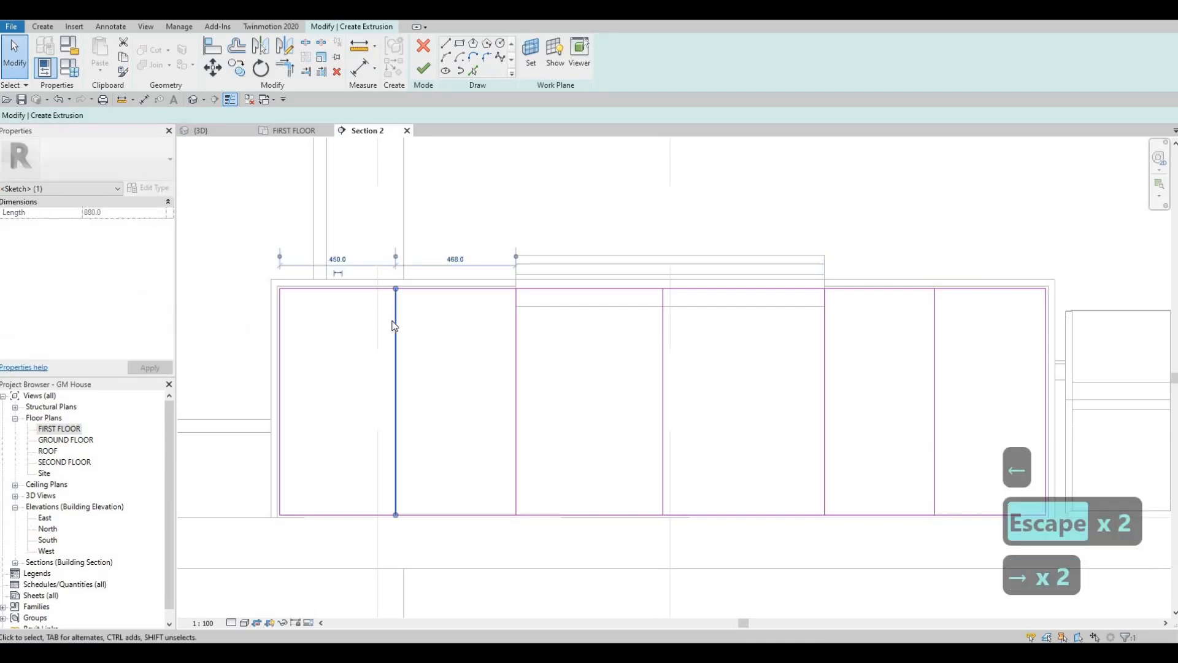
key(Escape)
key(Escape)
key(Escape)
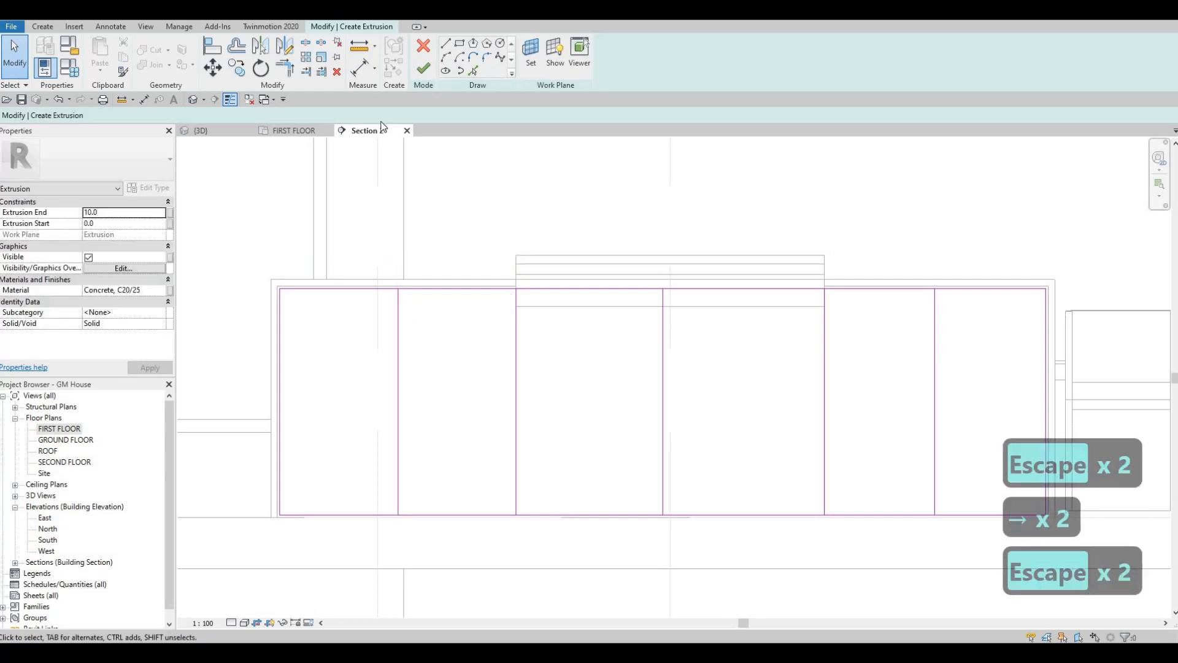
Duplicate each of the five vertical divider lines at an offset of 10 using Pick Lines.
click(473, 70)
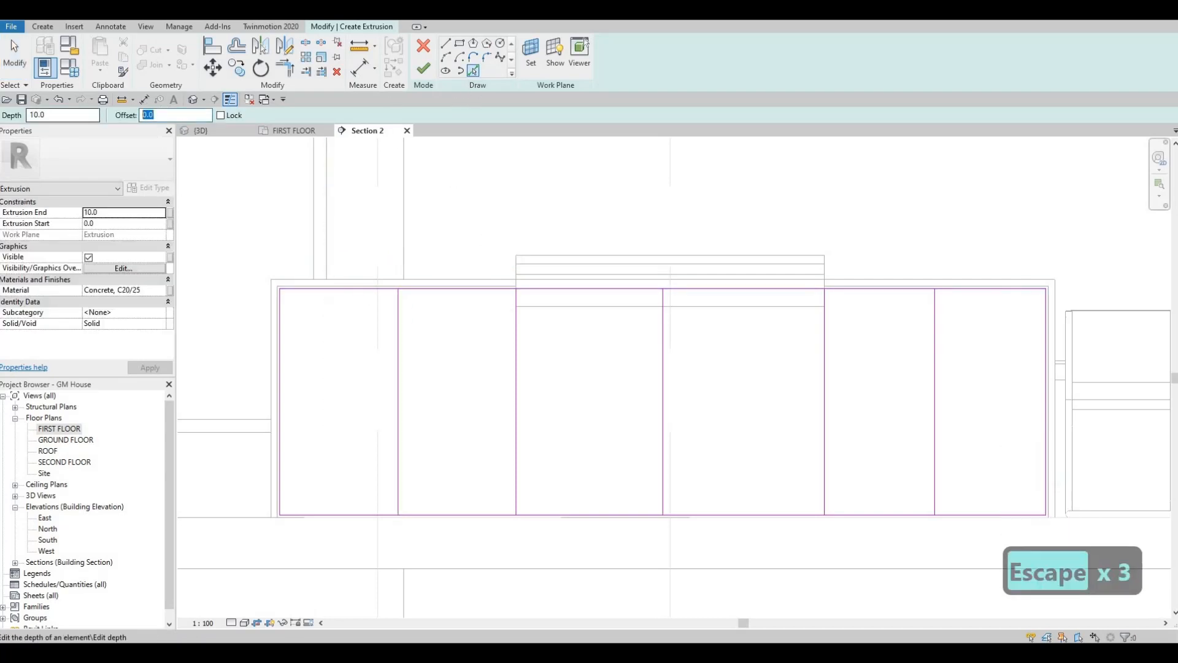
text(10)
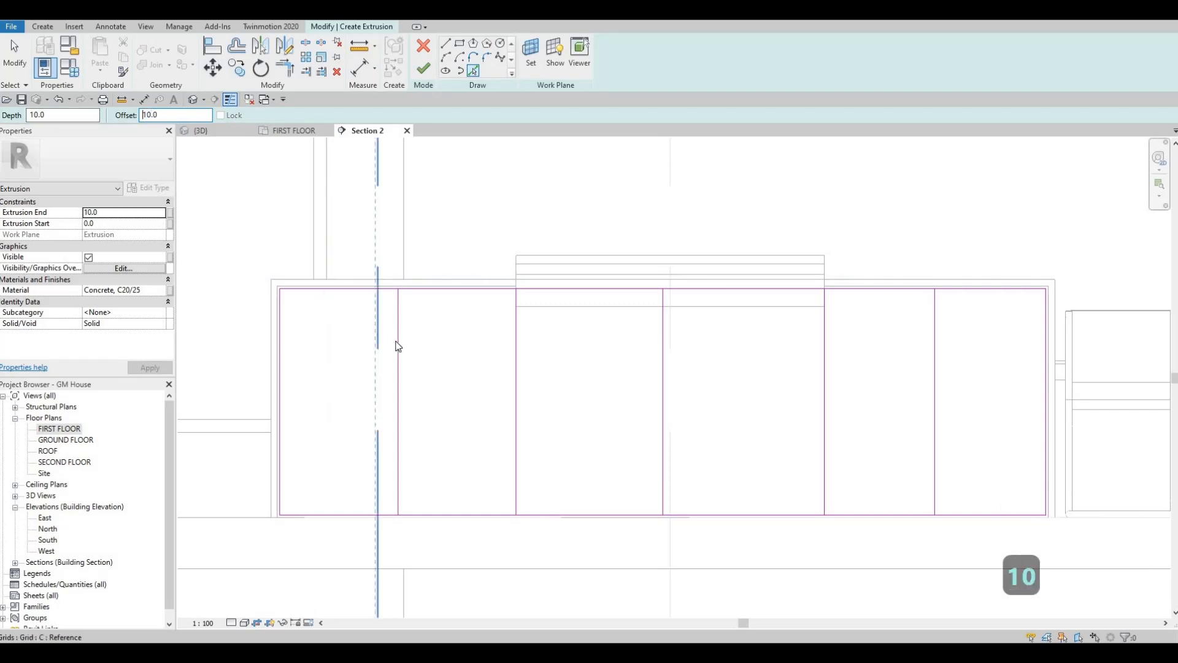
click(396, 345)
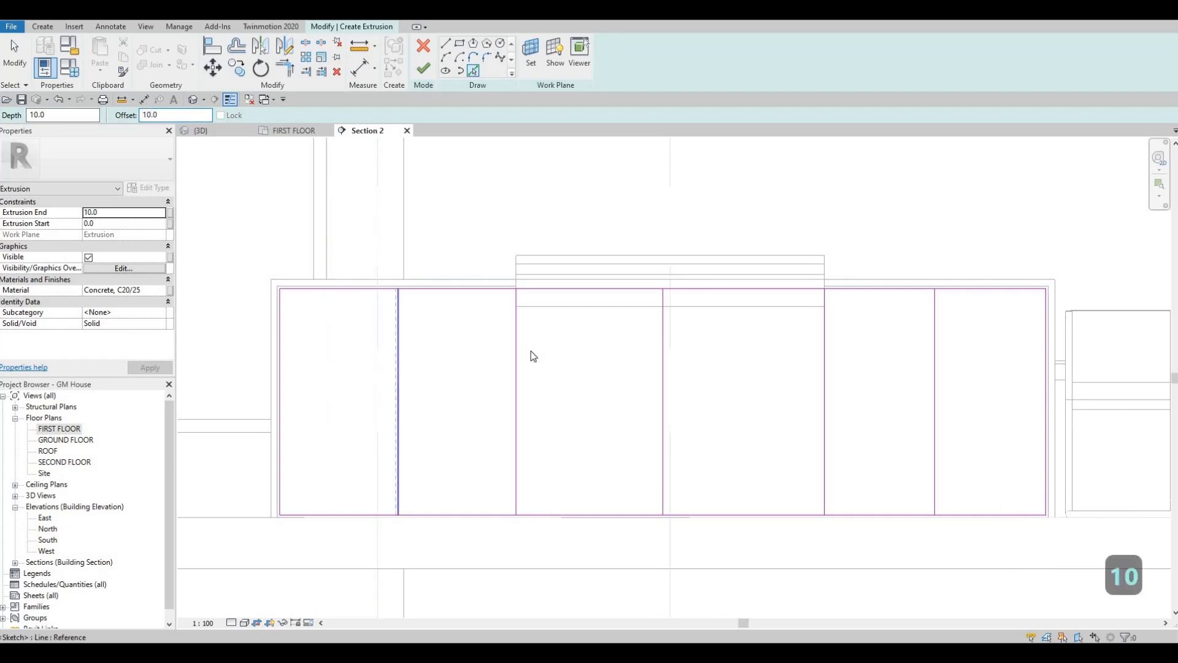
click(655, 341)
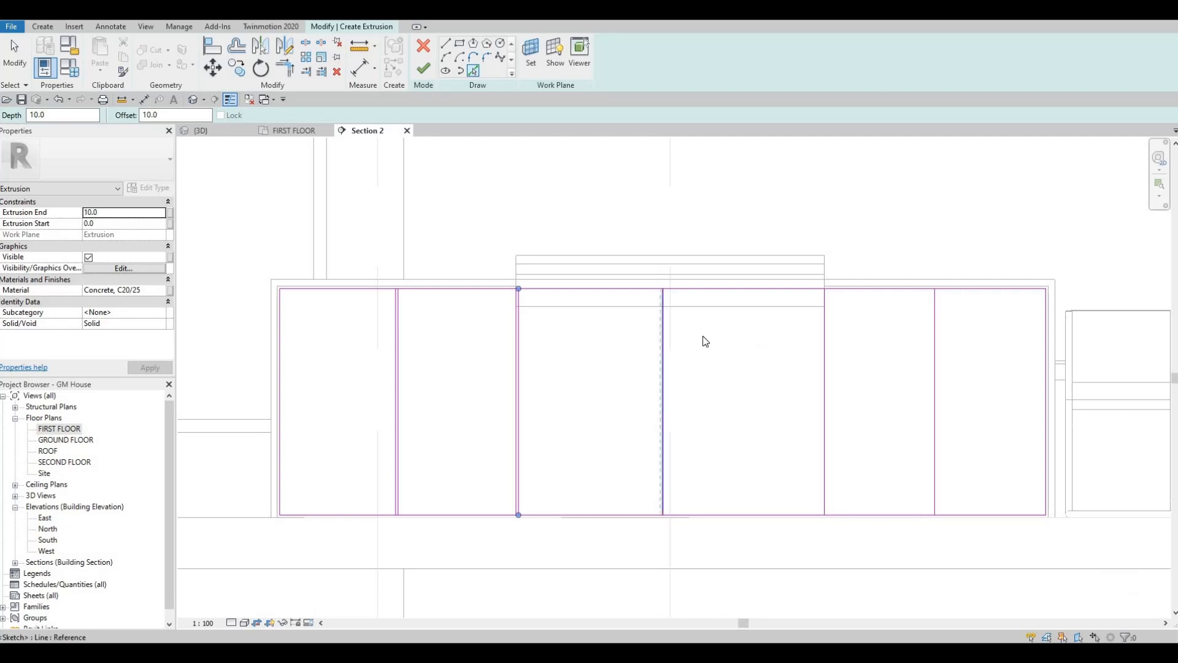
click(821, 337)
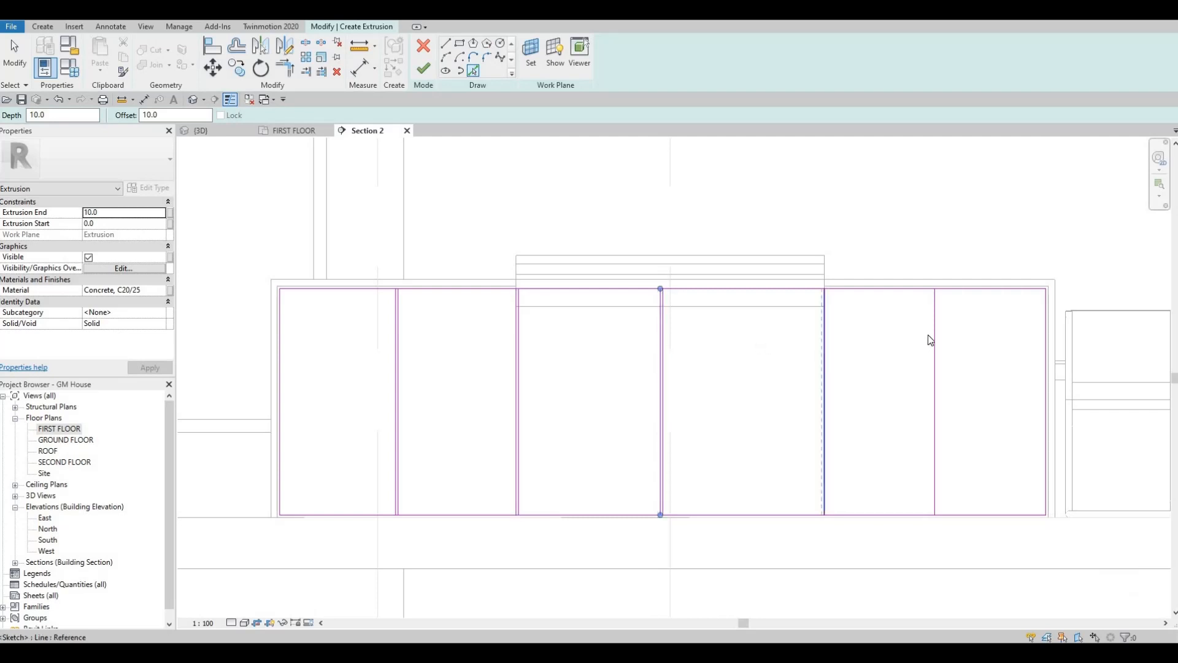
key(Escape)
key(Escape)
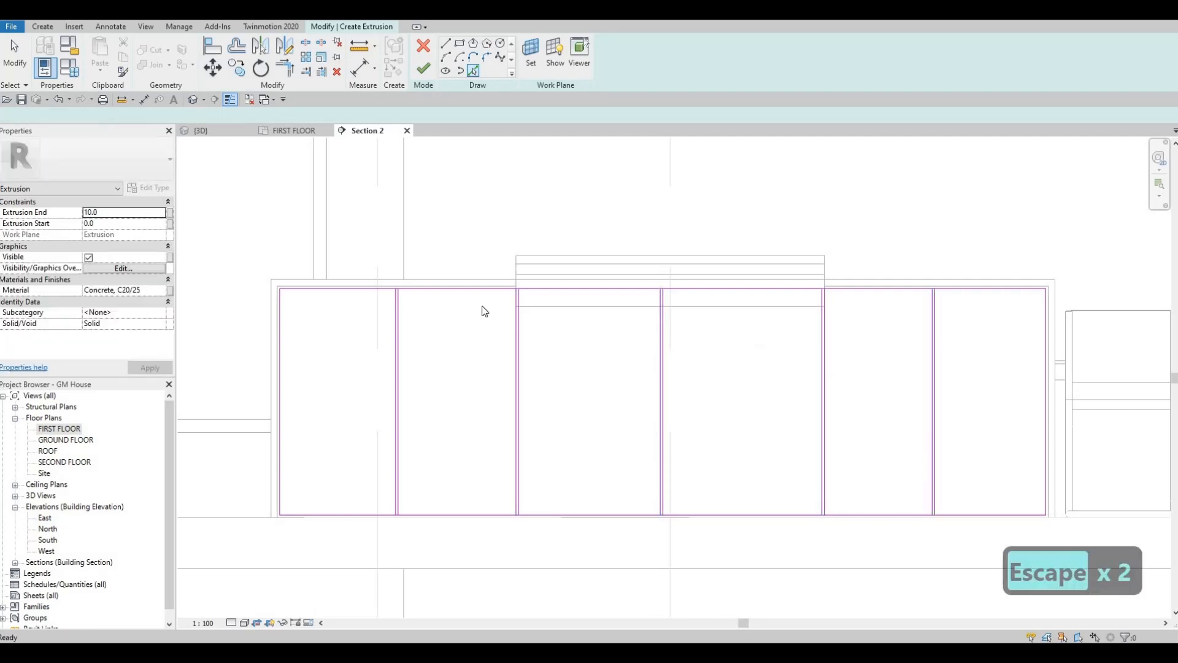
key(s)
key(l)
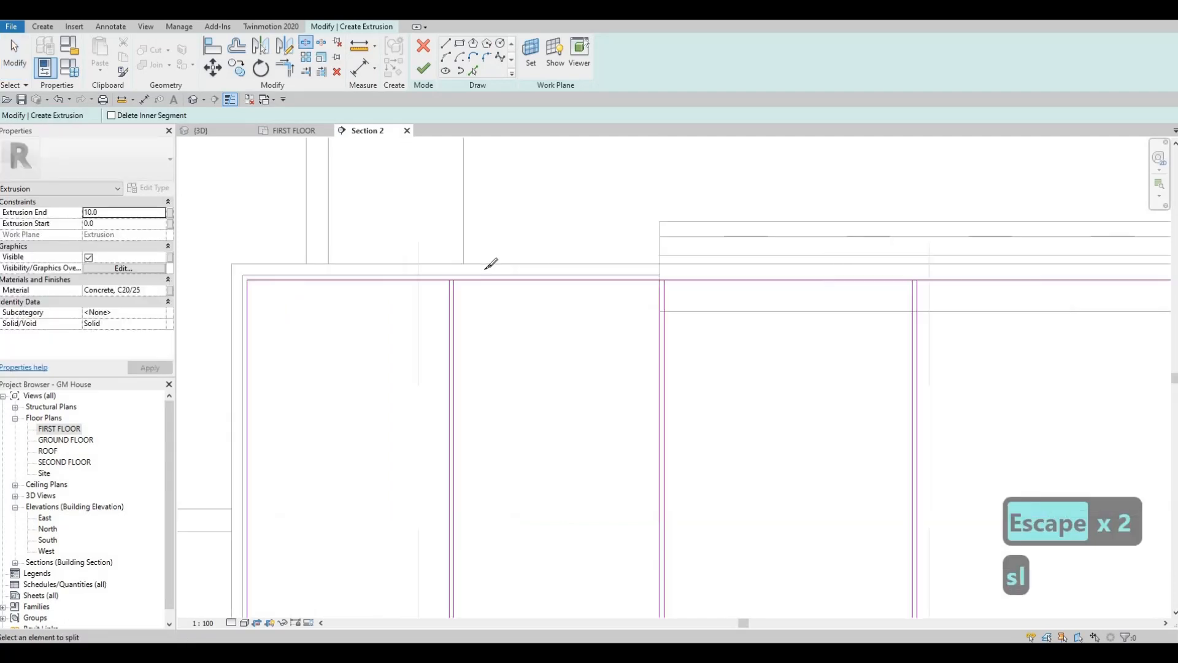
scroll(491, 263, up, 5)
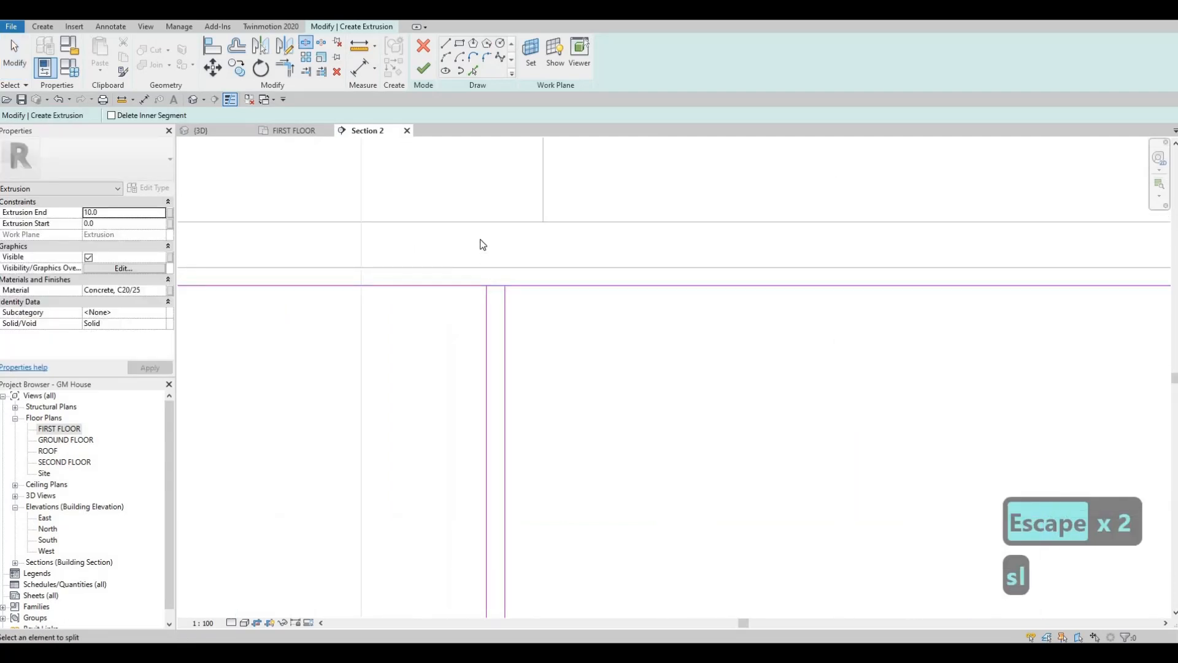
scroll(481, 244, down, 5)
key(Escape)
key(Escape)
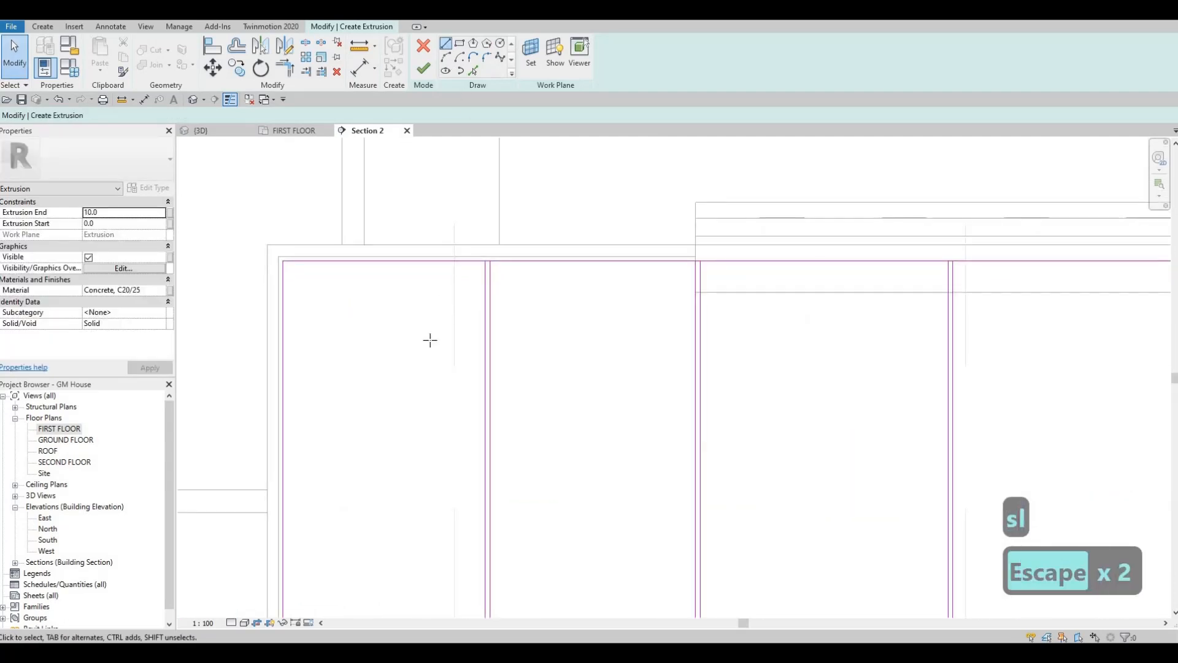
Draw a horizontal line about 460 long across the leftmost panel at mid-height.
key(l)
key(i)
scroll(355, 369, down, 2)
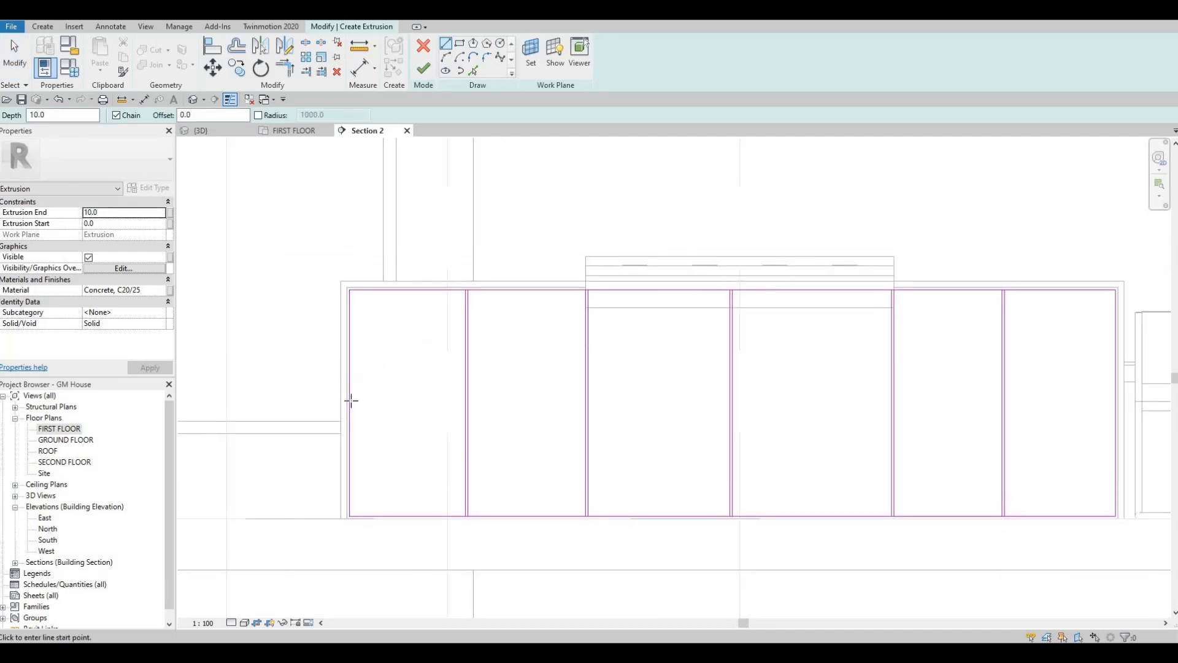
click(467, 402)
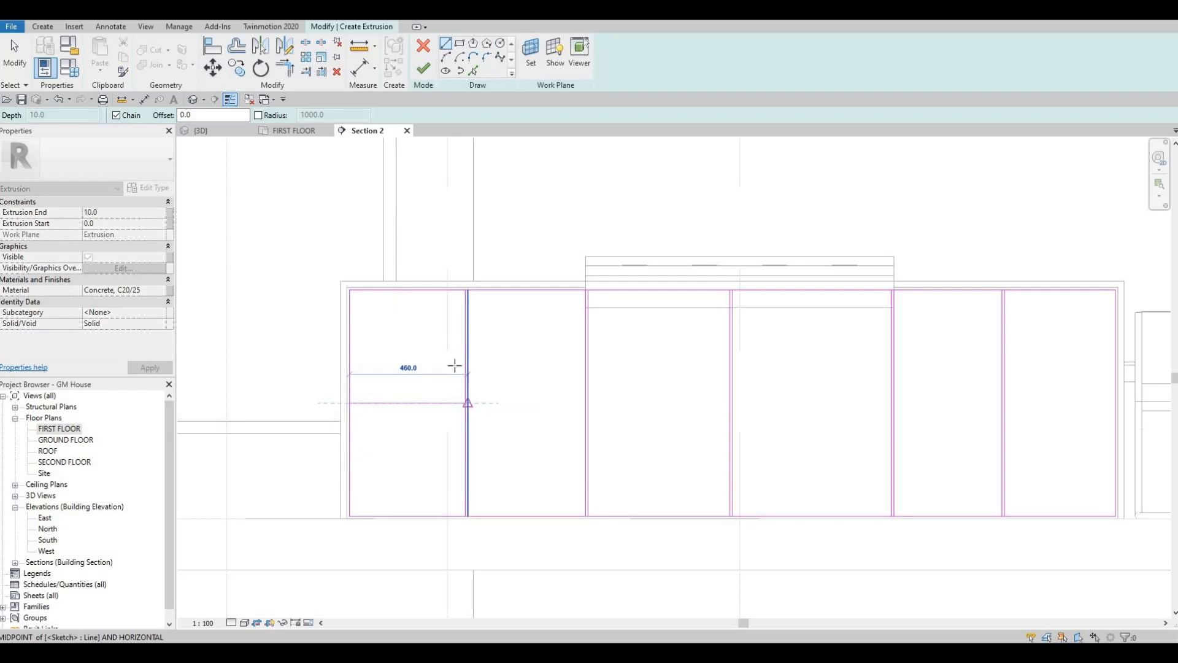
click(350, 402)
key(Escape)
Draw two horizontal lines across the rightmost panel, the upper one about 160 below the top edge, the other further down.
scroll(828, 344, down, 2)
scroll(827, 344, up, 2)
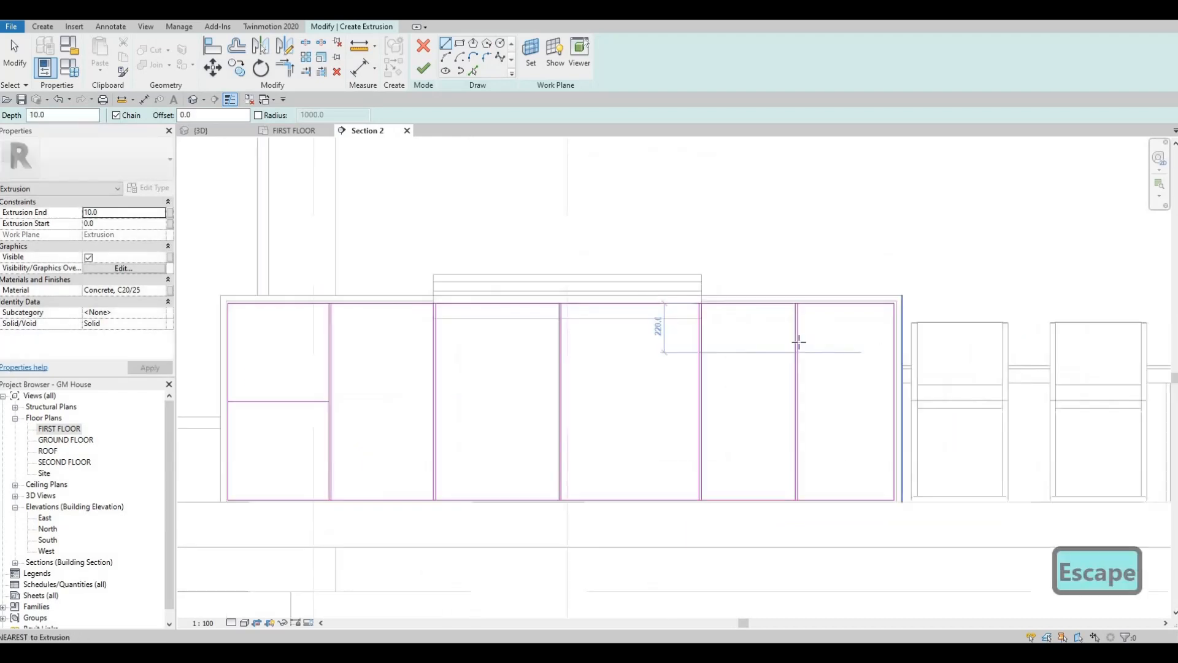
click(894, 338)
click(798, 339)
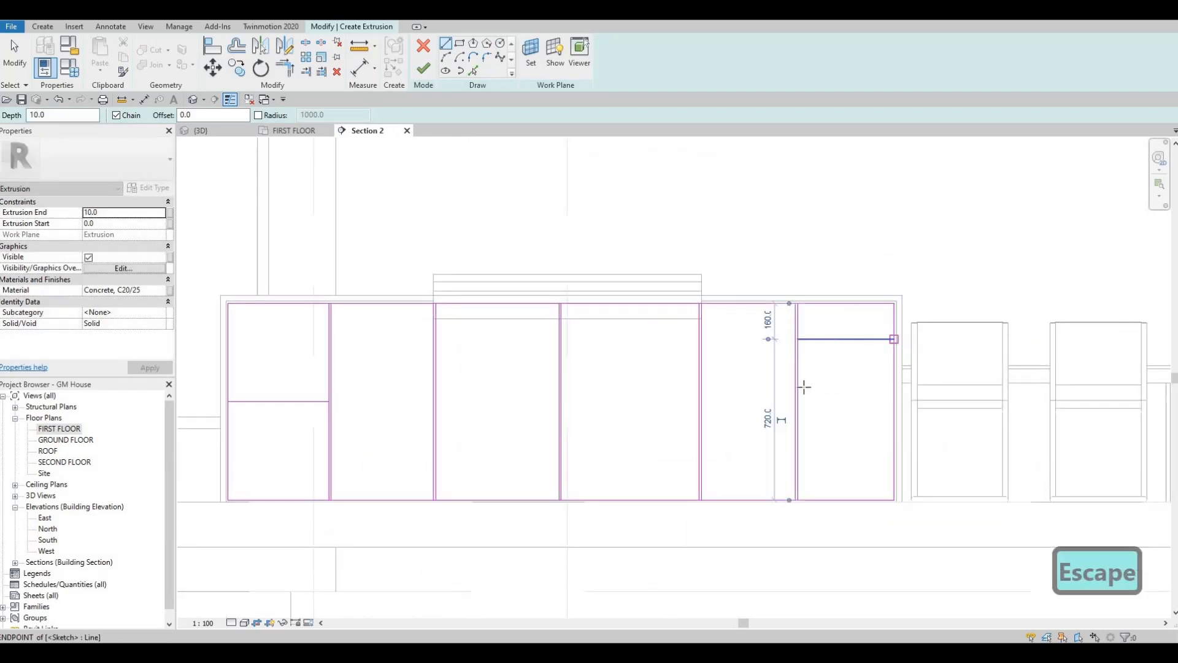
key(Escape)
click(798, 391)
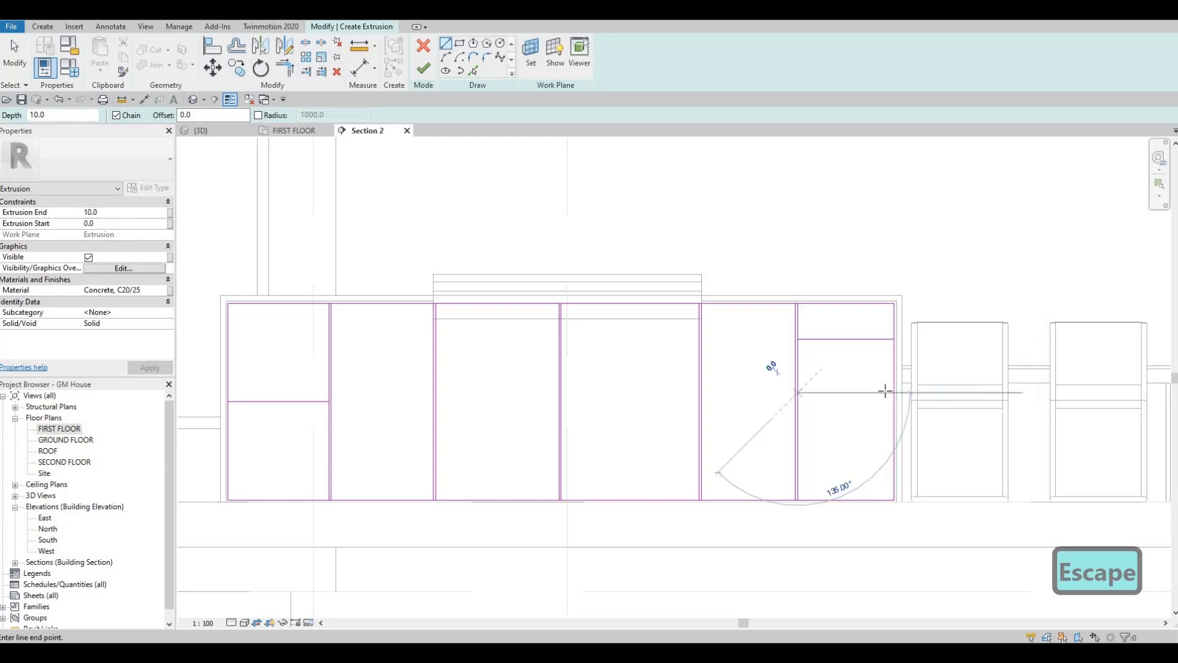
key(Escape)
scroll(767, 392, down, 2)
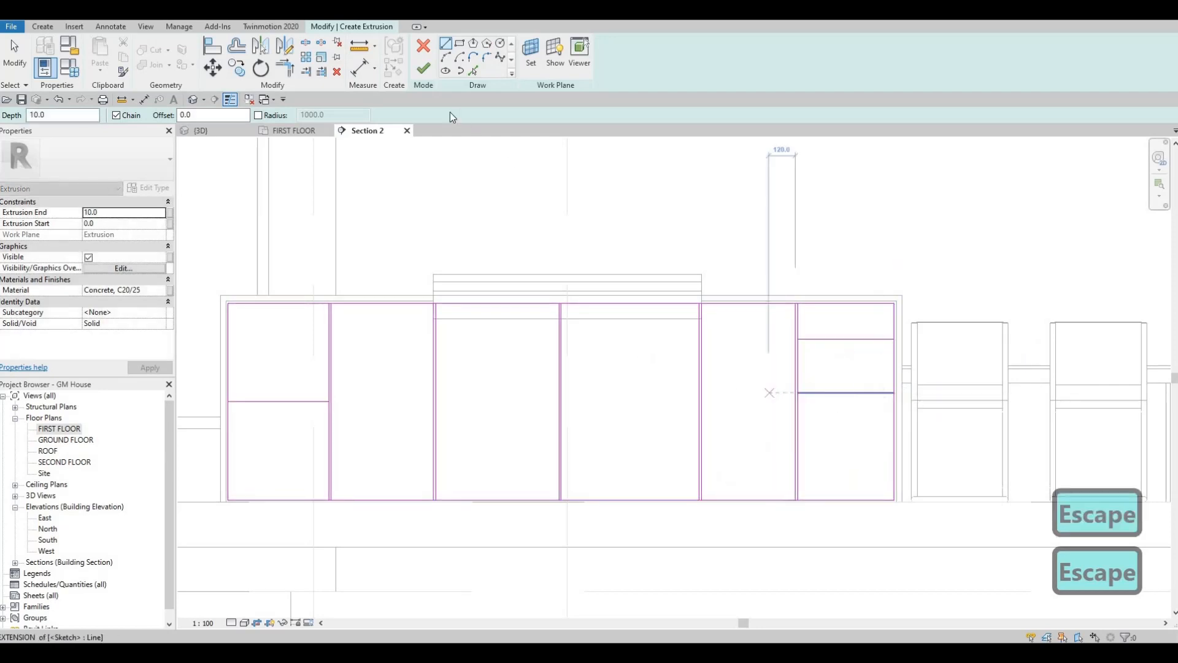
key(Escape)
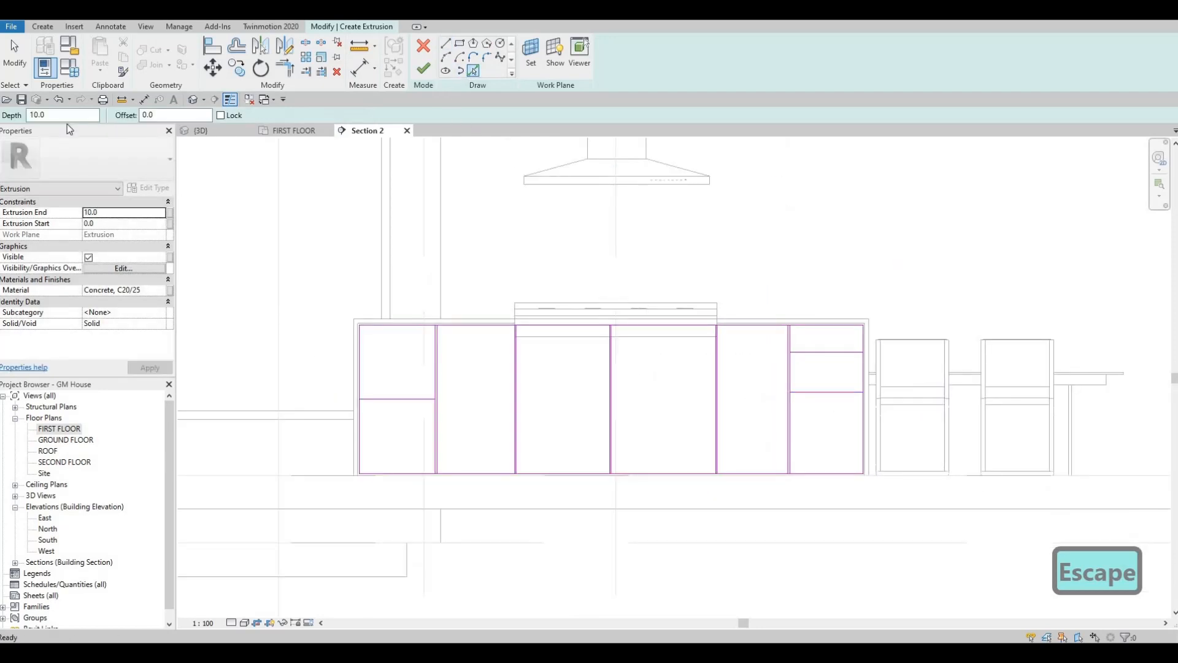
Duplicate the three horizontal divider lines at an offset of 10 using Pick Lines.
text(10)
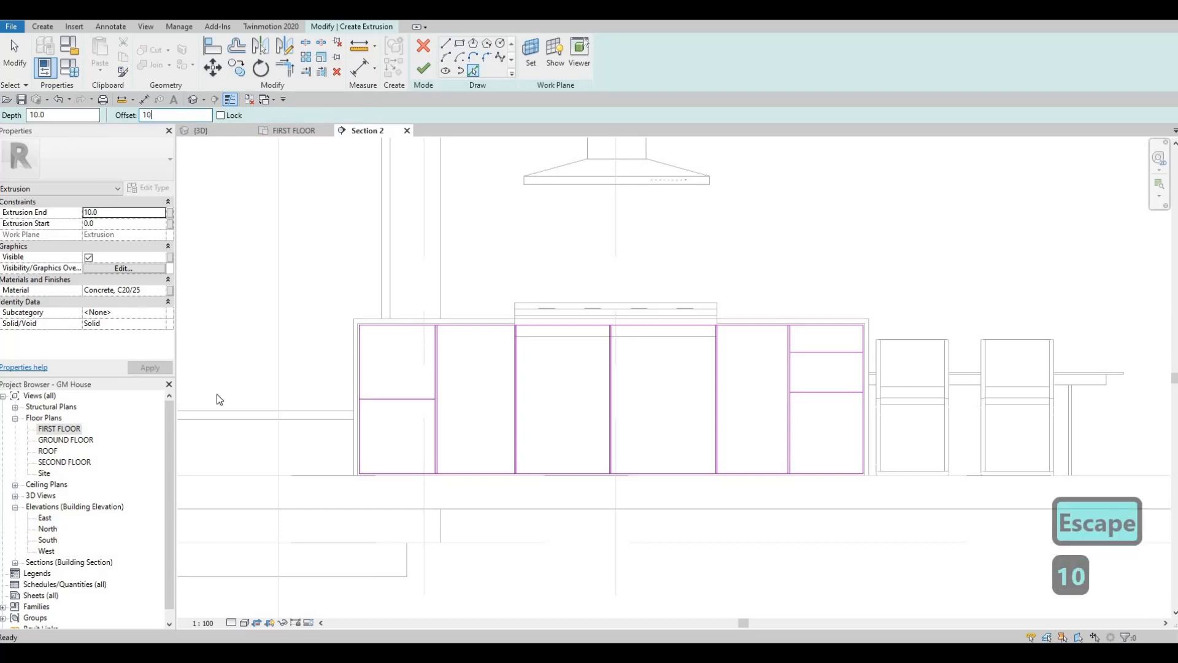
click(399, 400)
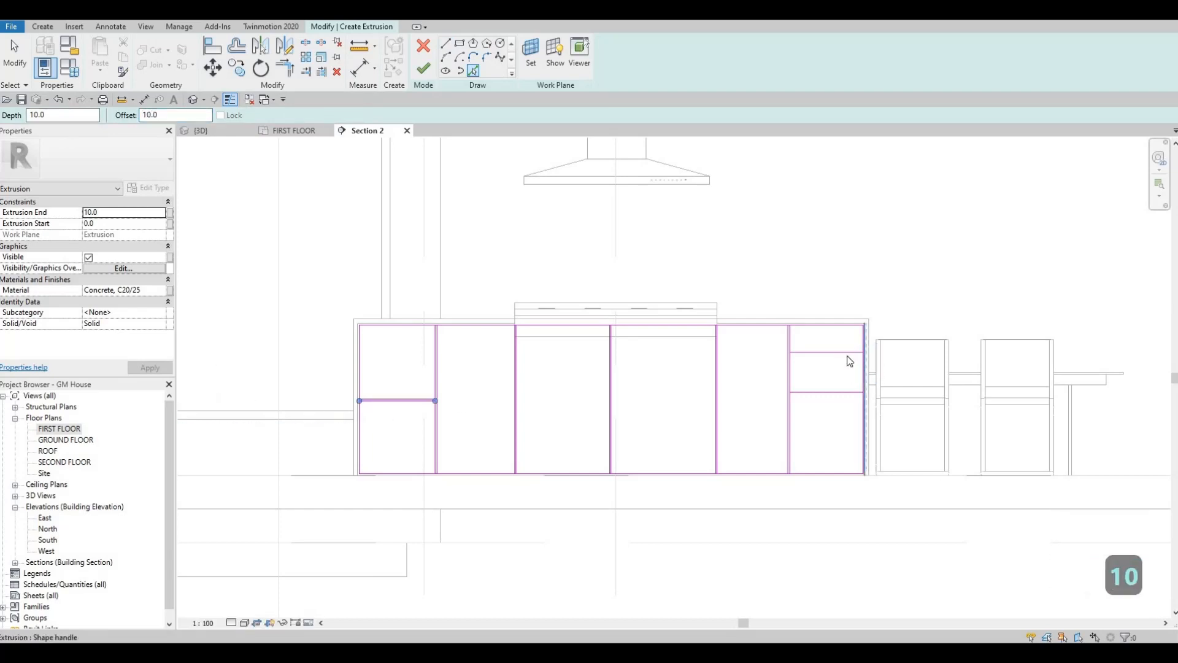
key(Escape)
key(Escape)
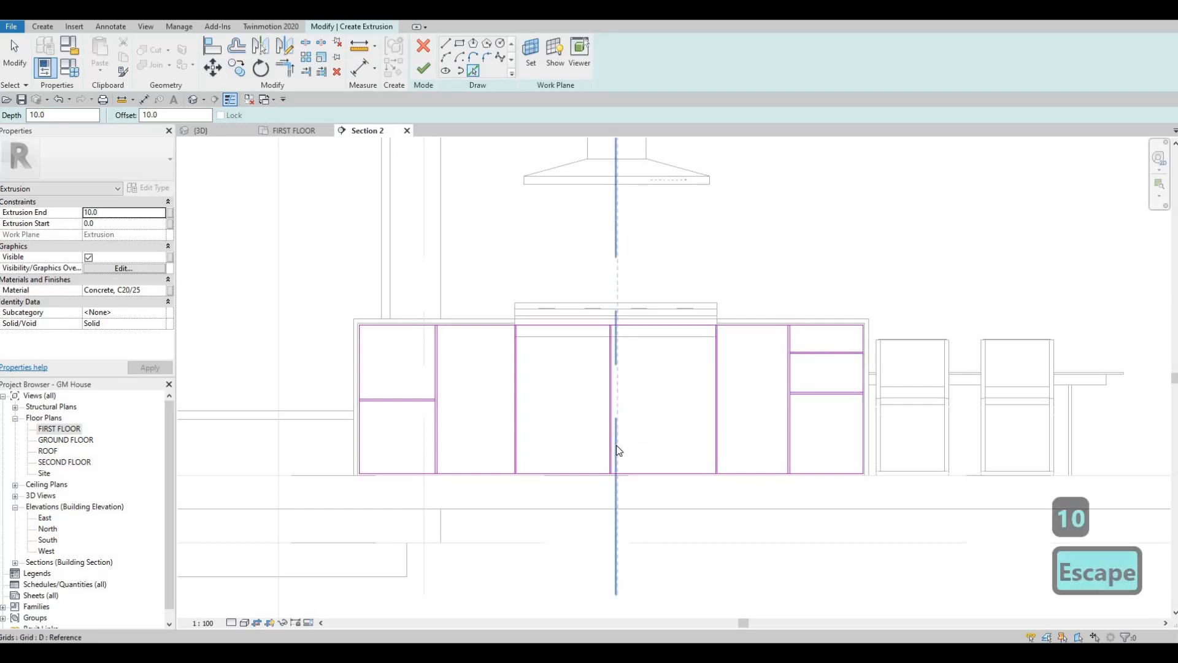
Split both vertical sides of the leftmost panel between its two closely spaced horizontal lines.
key(s)
key(l)
scroll(330, 438, up, 8)
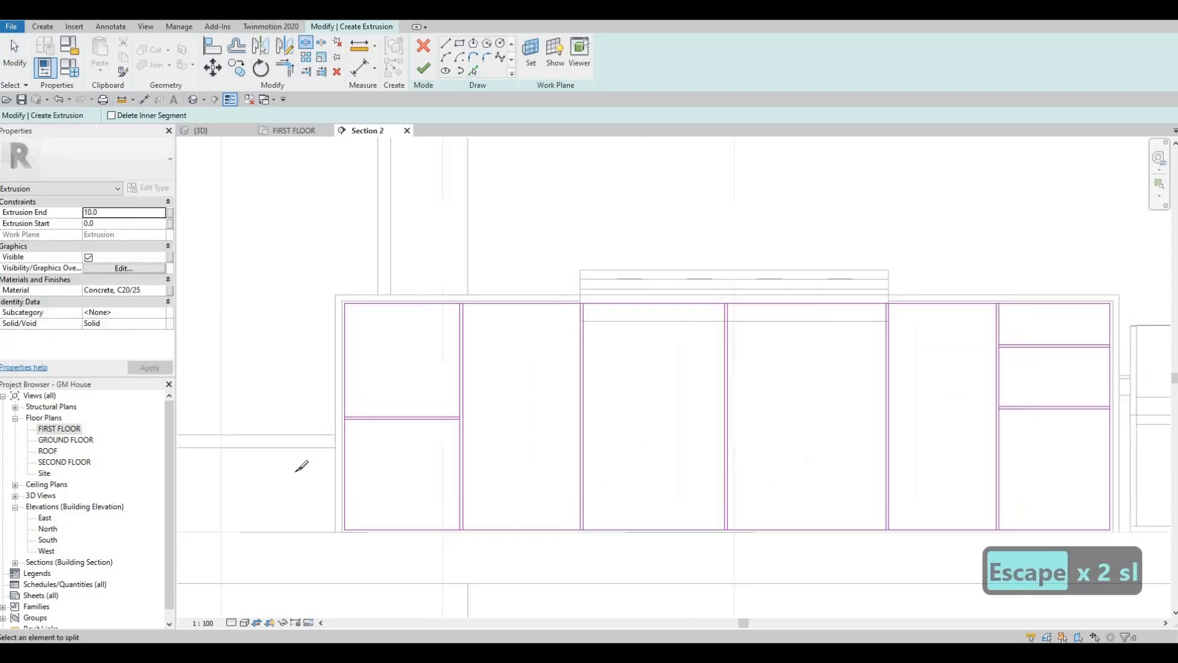
click(301, 452)
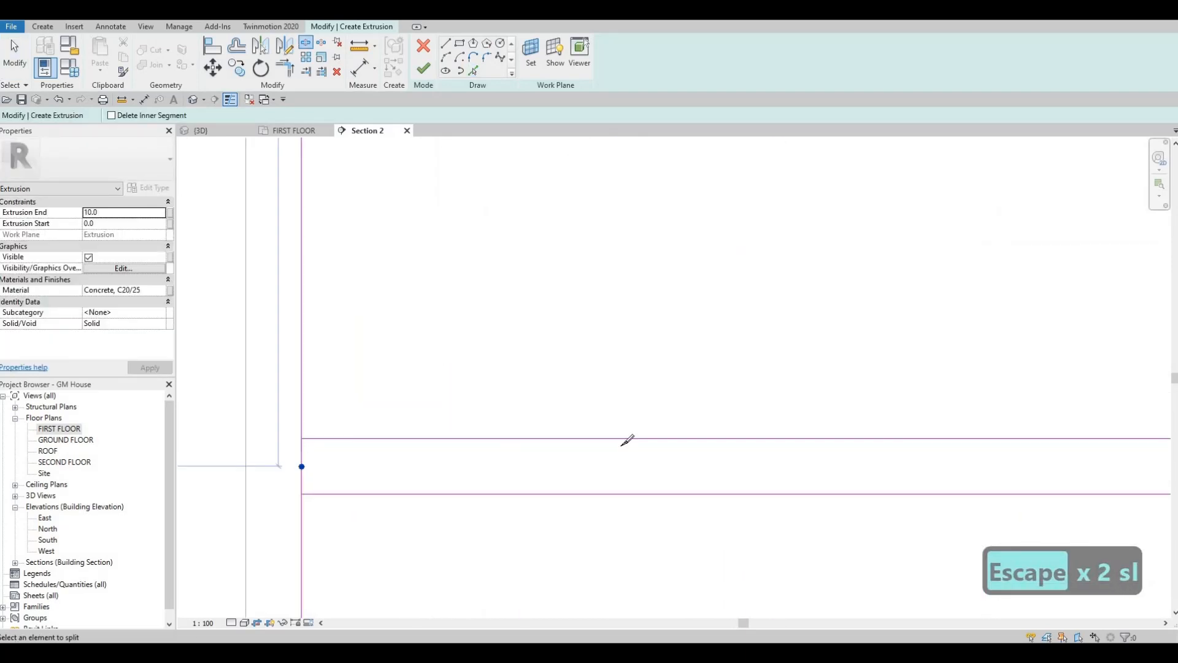
scroll(626, 442, down, 1)
middle_drag(494, 465, 232, 460)
scroll(675, 443, down, 2)
middle_drag(739, 443, 381, 455)
scroll(680, 468, up, 2)
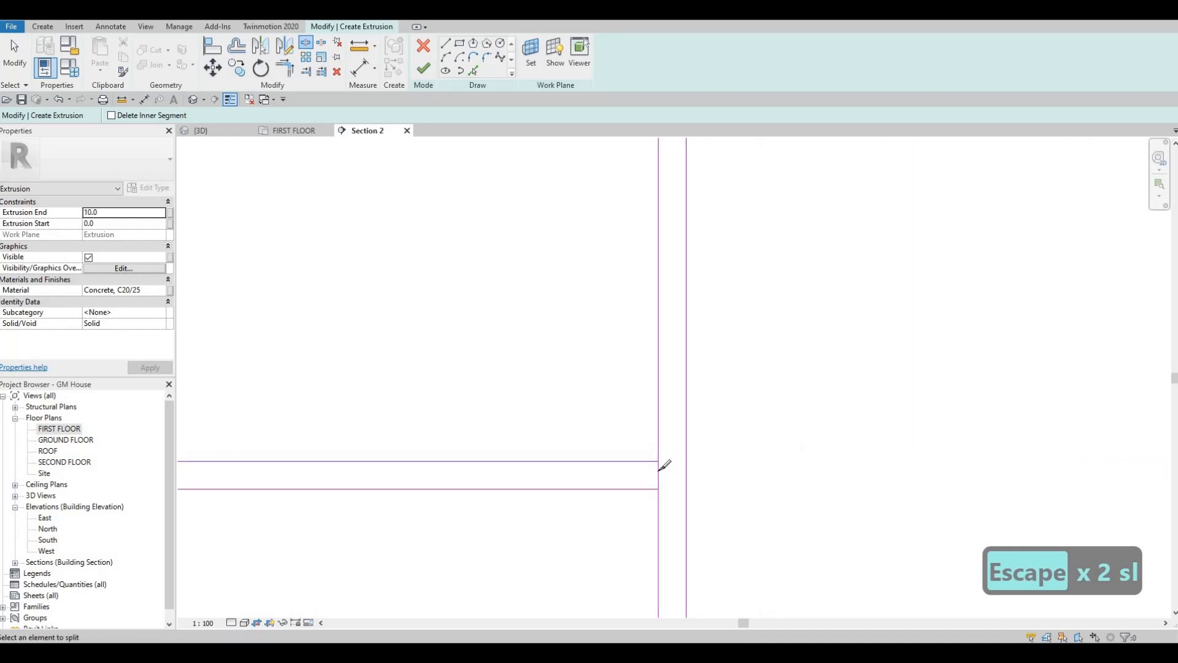
click(658, 474)
scroll(620, 394, down, 3)
scroll(587, 410, down, 2)
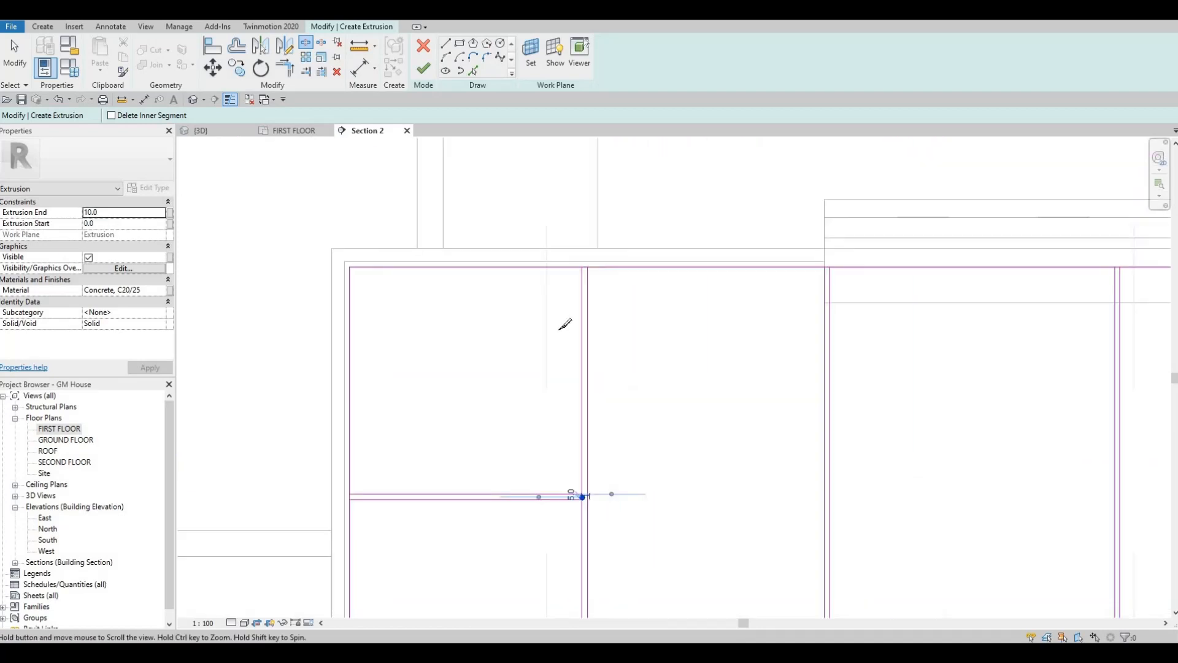
Split the sketch's top edge at the first and second vertical divider pairs from the left.
middle_drag(561, 323, 594, 334)
scroll(597, 334, up, 3)
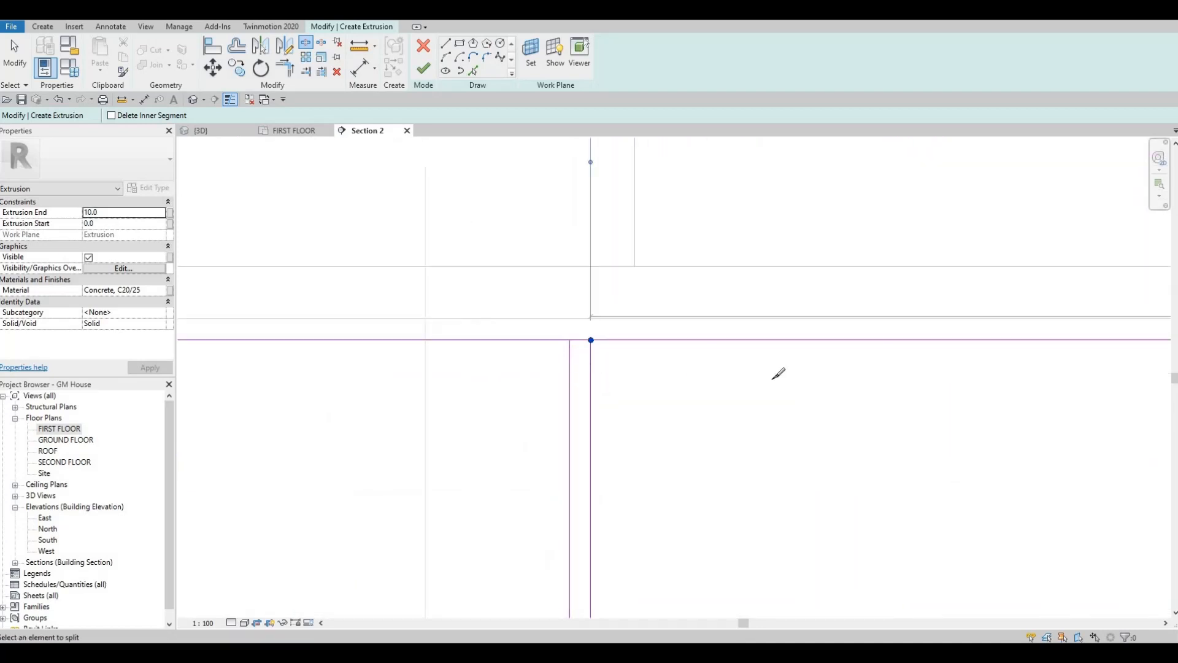
scroll(775, 371, down, 2)
scroll(837, 363, up, 3)
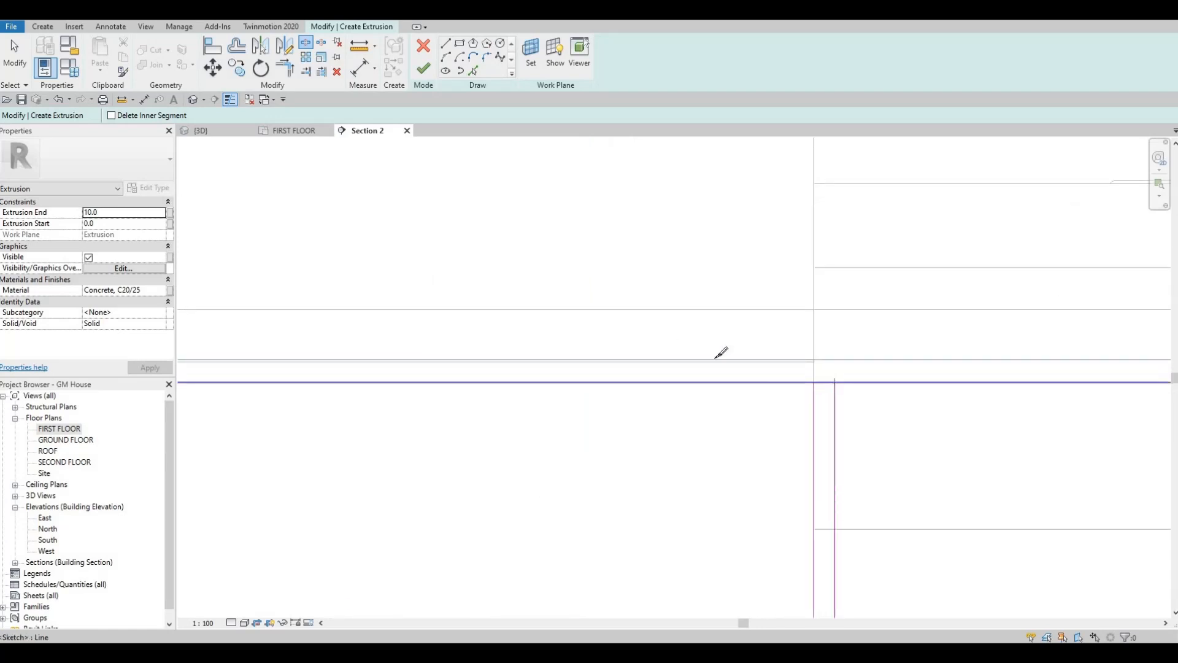
click(835, 381)
Split the sketch's top edge at the middle vertical divider pair.
scroll(344, 410, down, 2)
middle_drag(326, 414, 480, 403)
scroll(672, 365, down, 2)
middle_drag(689, 384, 266, 393)
scroll(700, 381, up, 3)
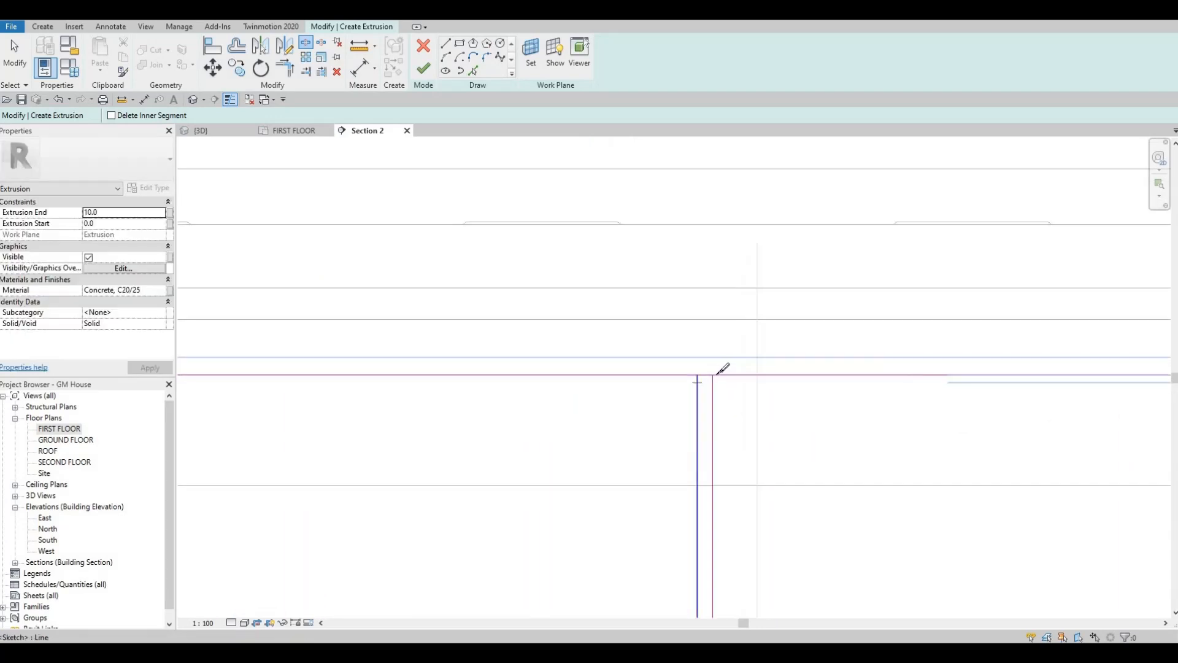
scroll(700, 384, up, 1)
click(718, 372)
scroll(675, 376, down, 2)
scroll(682, 391, down, 1)
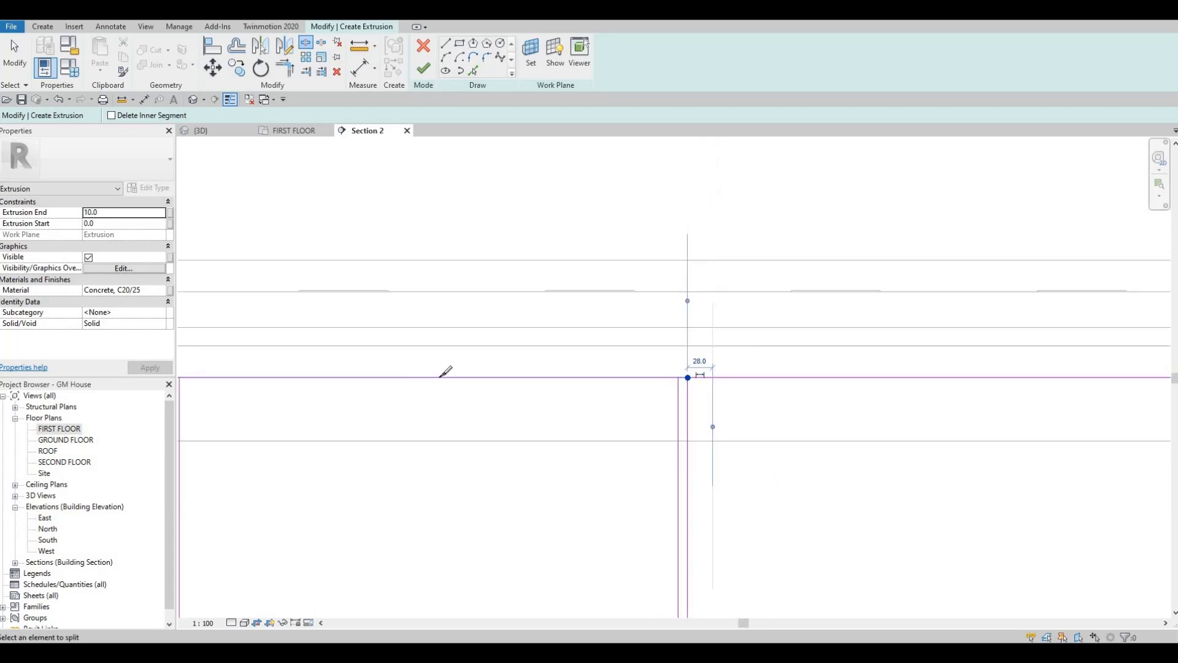
Split the sketch's top edge at the fourth and fifth vertical divider pairs from the left.
scroll(677, 390, down, 2)
middle_drag(684, 368, 287, 339)
scroll(645, 362, up, 4)
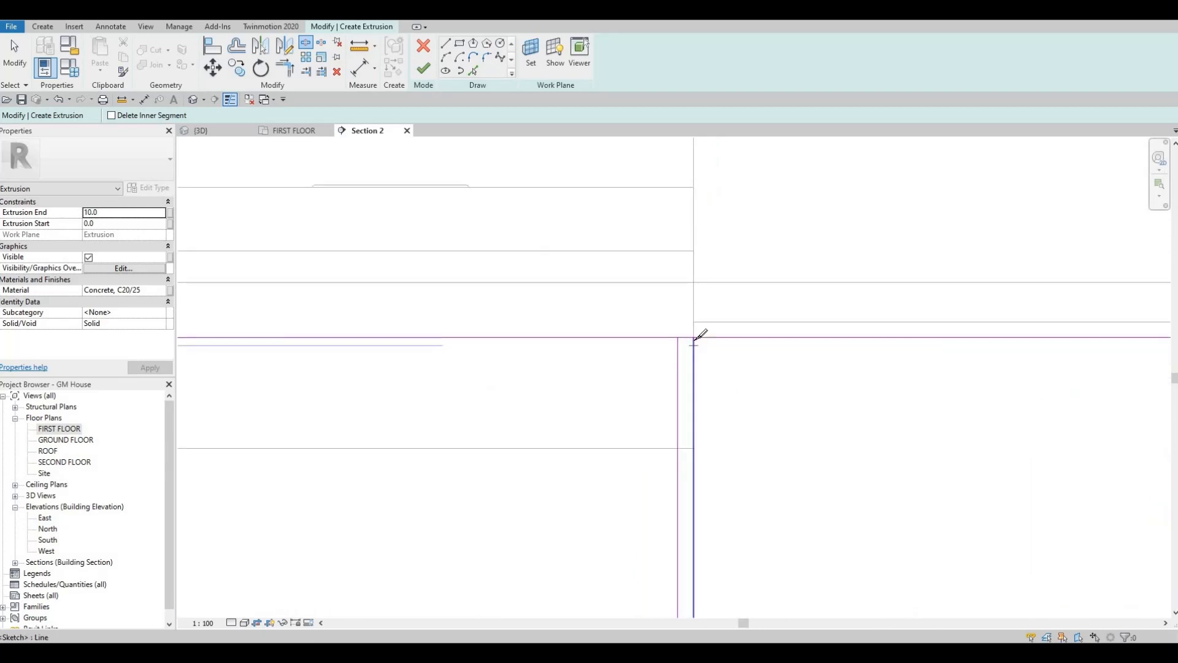
click(693, 337)
scroll(702, 360, down, 4)
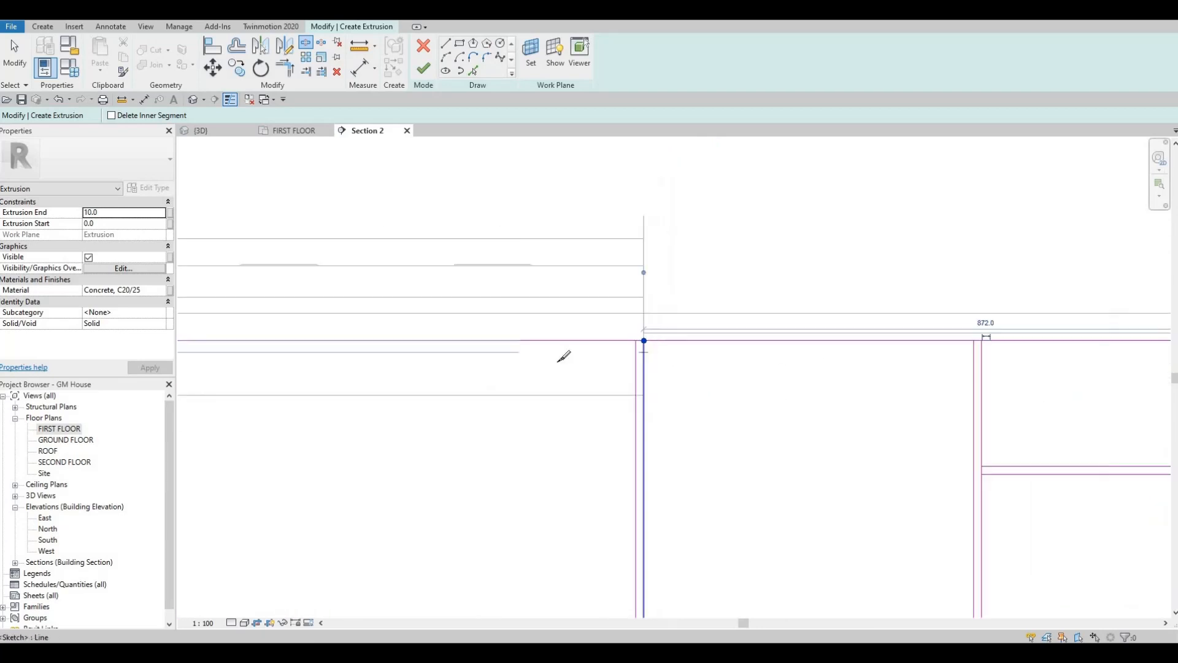
middle_drag(714, 362, 537, 366)
scroll(749, 344, up, 4)
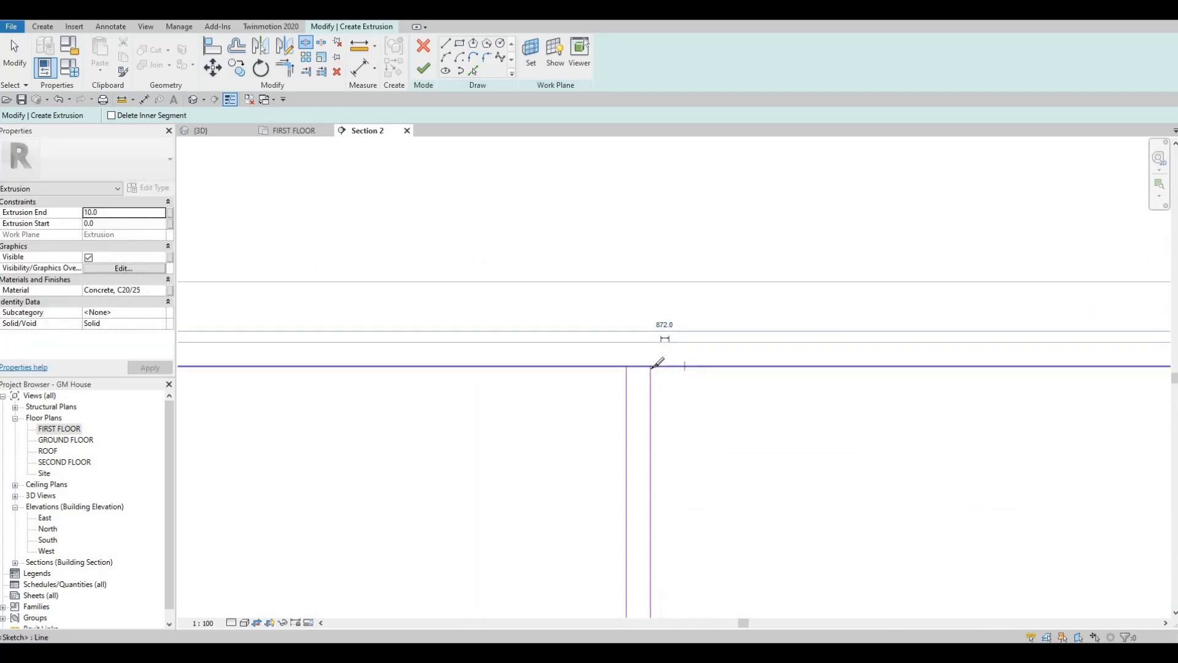
click(649, 372)
Split both vertical sides of the rightmost panel at its upper pair of horizontal divider lines.
scroll(645, 399, down, 3)
middle_drag(626, 439, 601, 300)
scroll(626, 369, up, 2)
click(626, 369)
scroll(642, 369, down, 2)
middle_drag(975, 423, 607, 432)
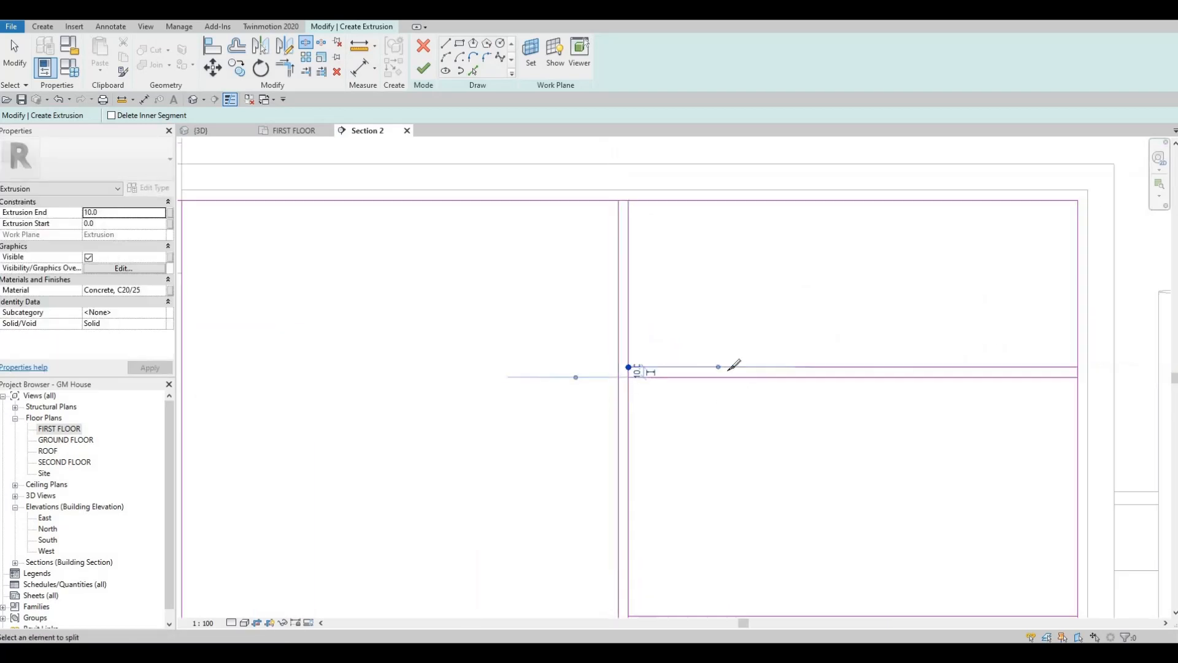
scroll(654, 368, up, 2)
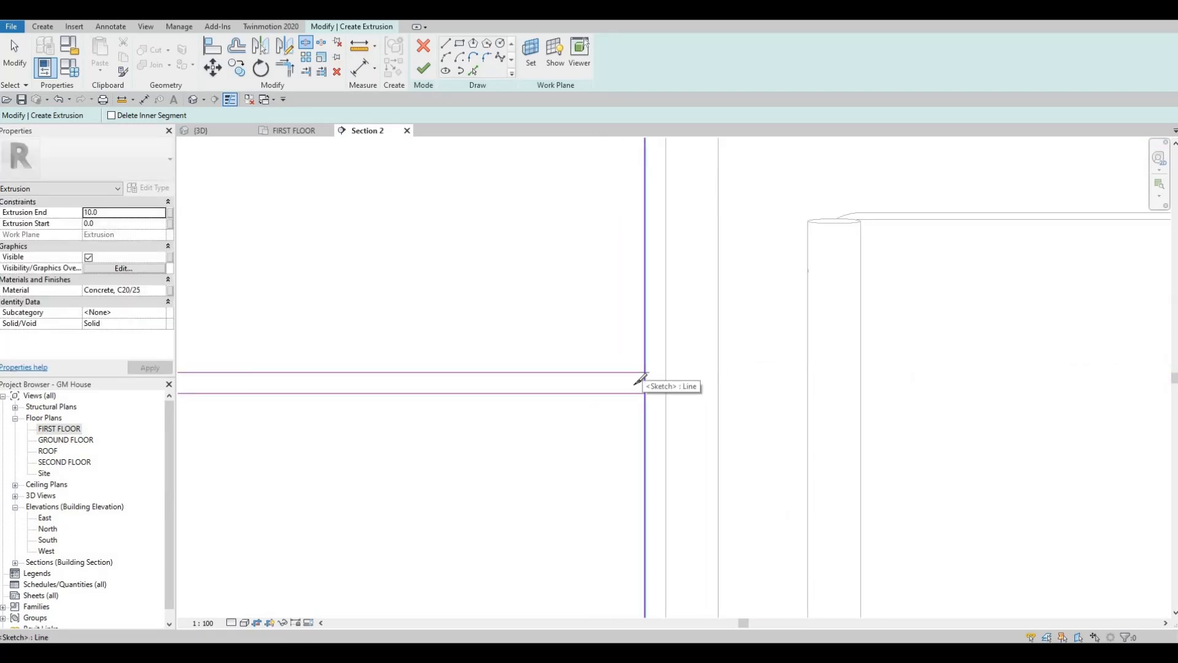
click(643, 376)
Split both vertical sides of the rightmost panel at its lower pair of horizontal divider lines.
scroll(652, 471, down, 3)
scroll(681, 457, up, 3)
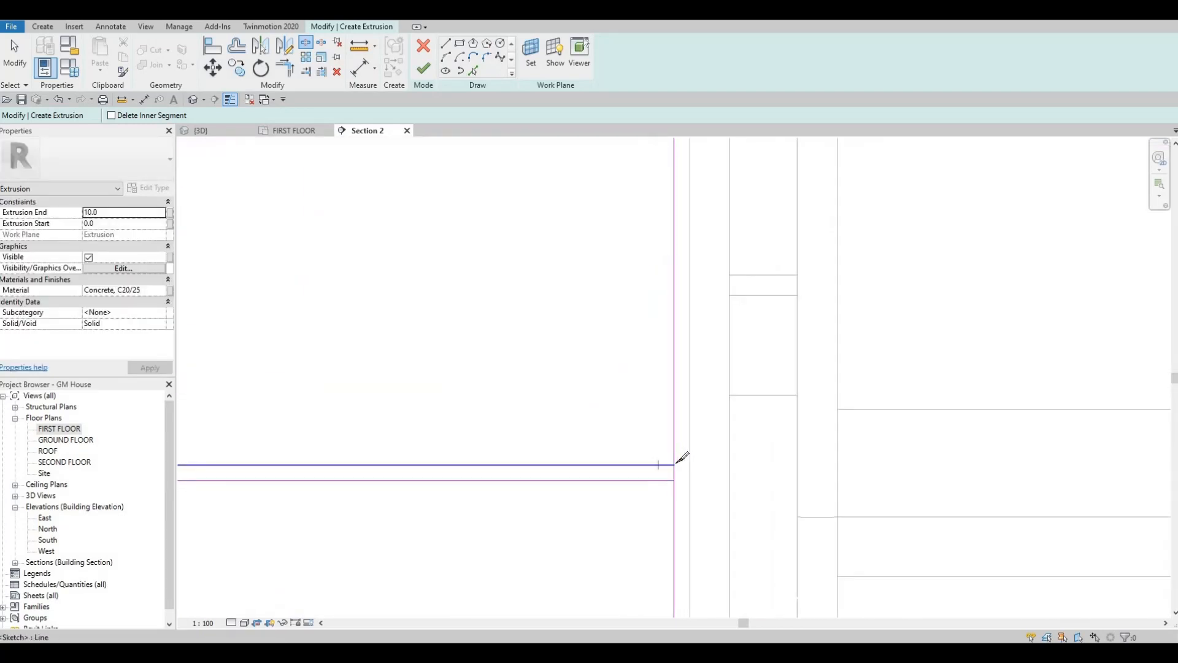
click(674, 465)
middle_drag(550, 437, 939, 319)
scroll(448, 353, down, 1)
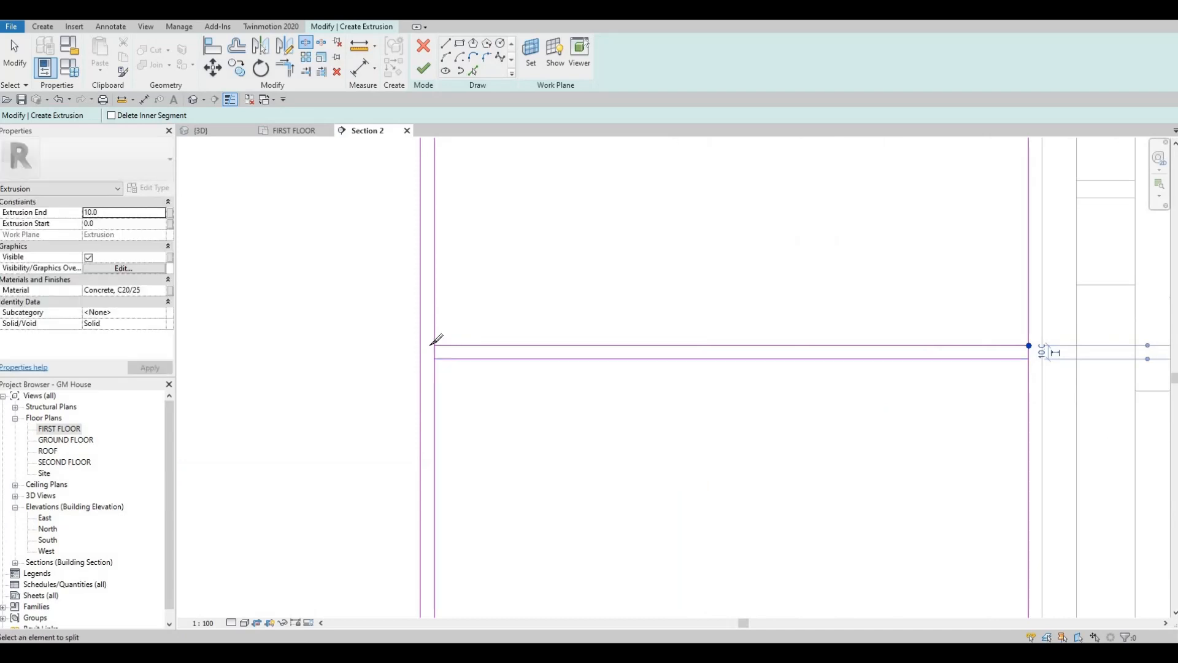
scroll(432, 343, up, 2)
click(425, 341)
scroll(478, 455, down, 3)
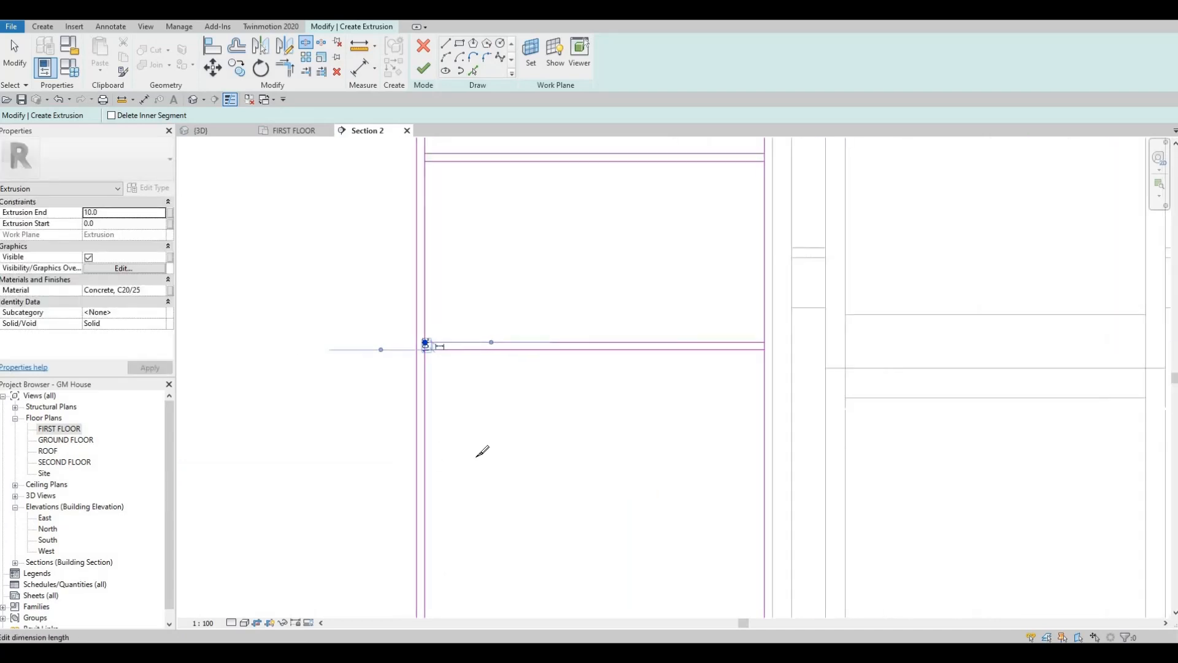
Split the sketch's bottom edge at the fifth and fourth vertical divider pairs from the left.
scroll(482, 424, down, 2)
scroll(487, 390, up, 3)
click(481, 392)
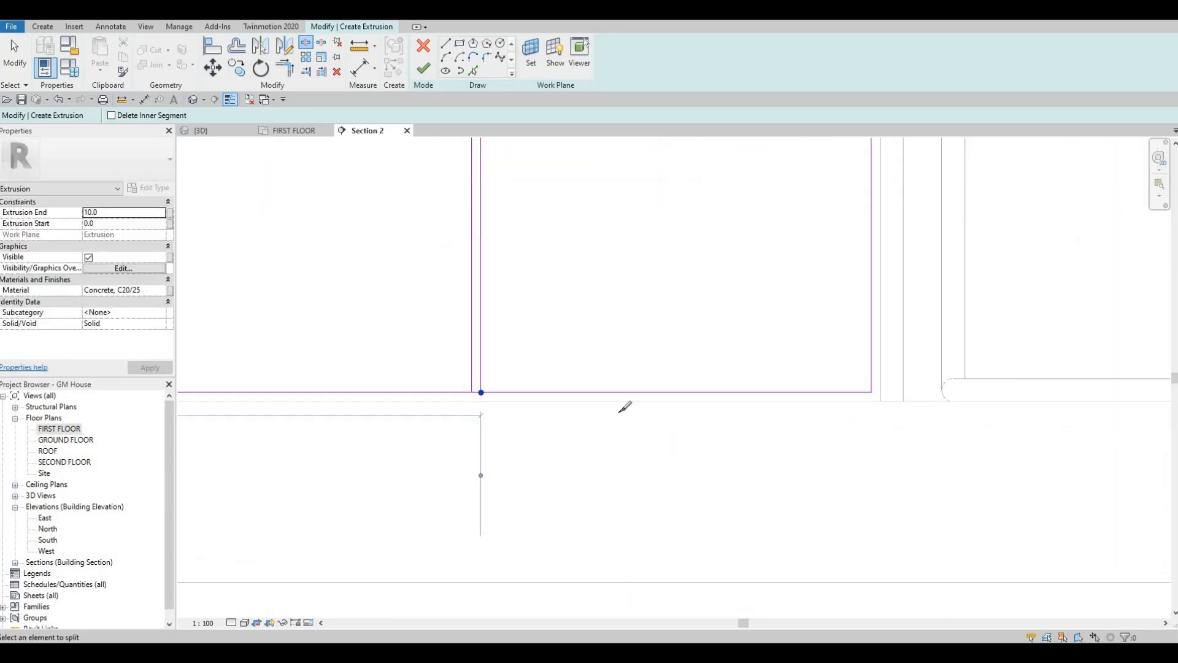
scroll(660, 399, down, 3)
scroll(424, 395, up, 3)
middle_drag(424, 396, 671, 387)
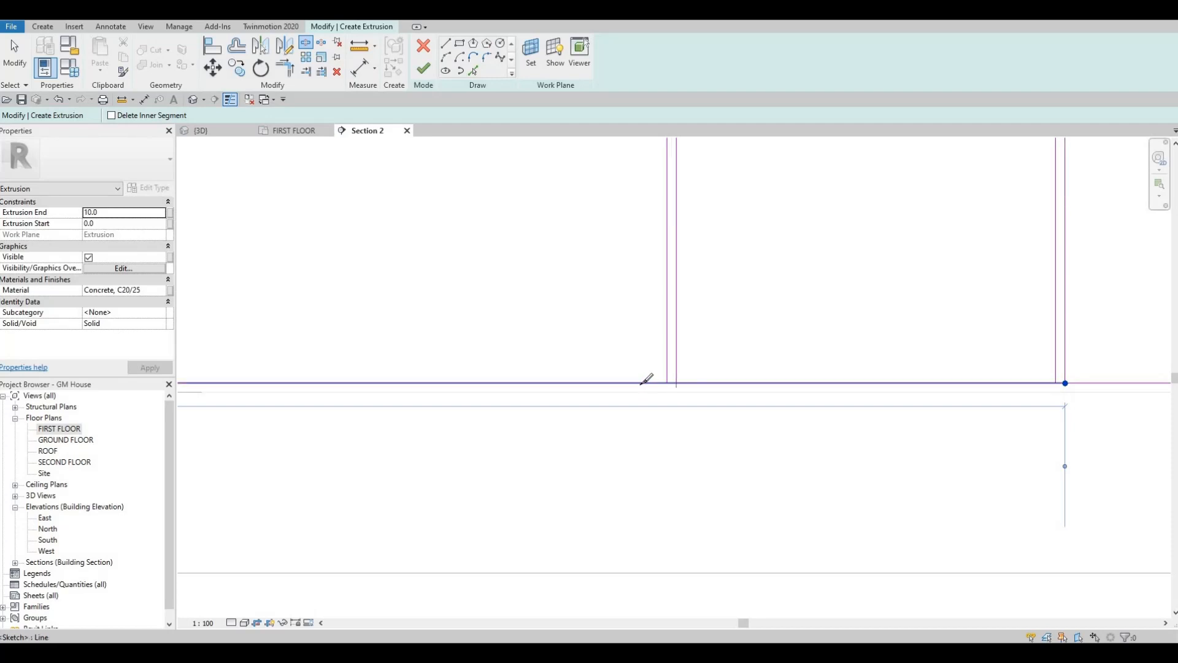
click(678, 384)
Split the sketch's bottom edge at the middle and second vertical divider pairs from the left.
scroll(680, 383, down, 3)
middle_drag(347, 387, 692, 385)
scroll(694, 385, up, 5)
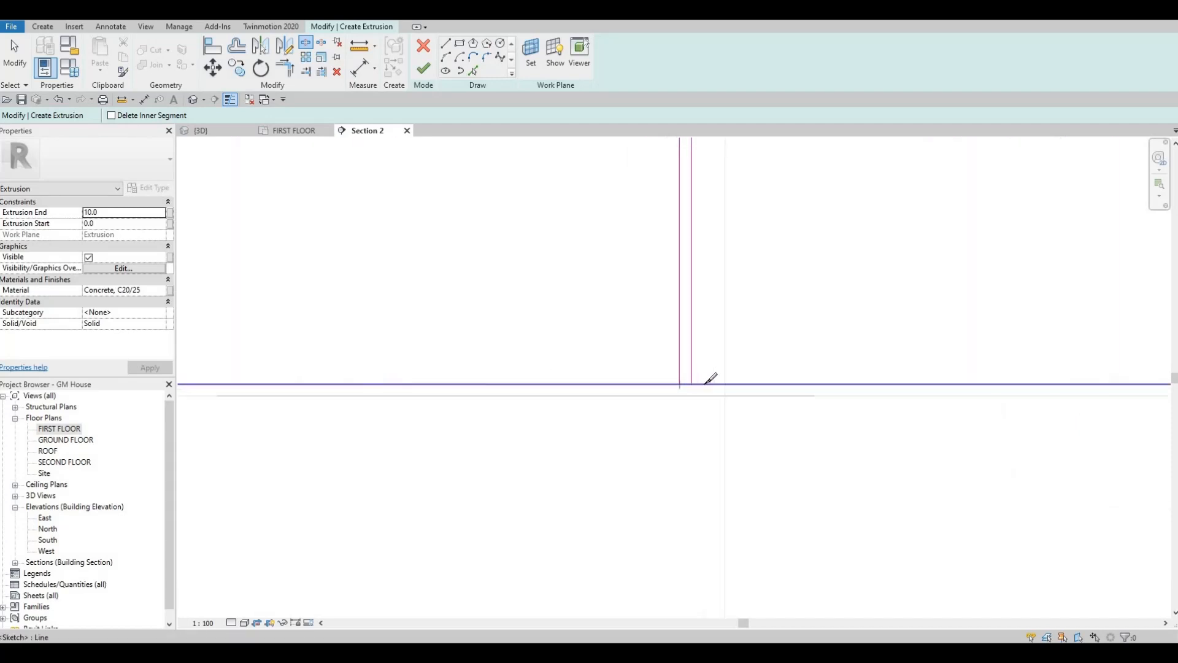
click(699, 384)
scroll(703, 385, down, 3)
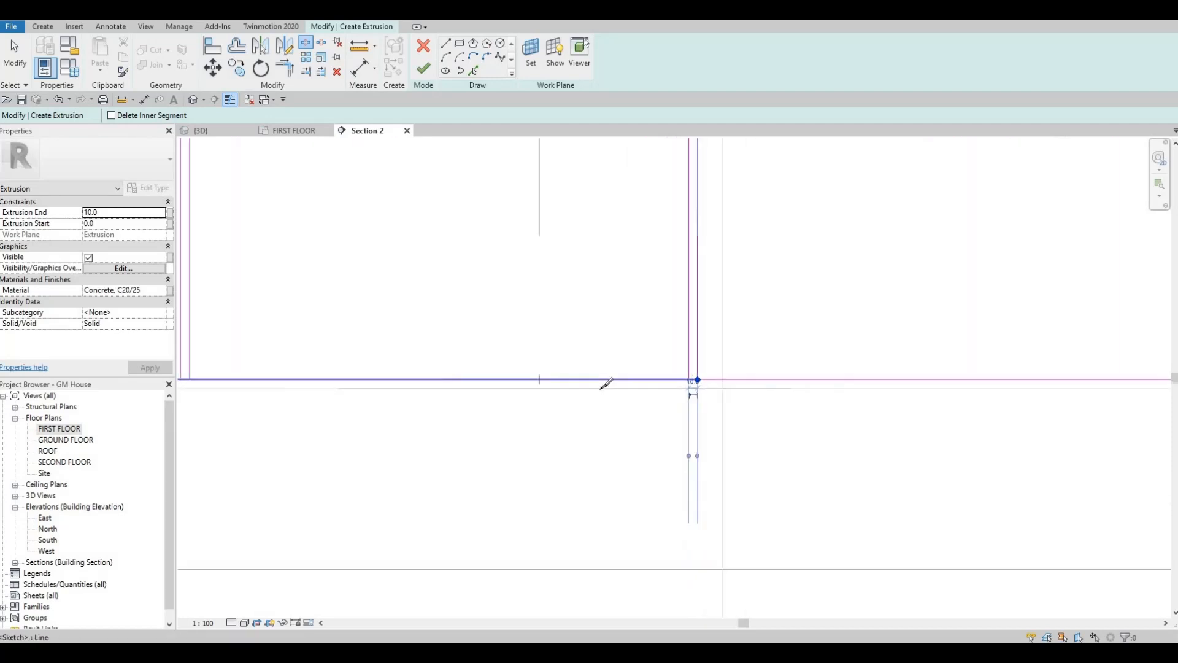
middle_drag(200, 378, 622, 381)
scroll(618, 380, up, 2)
click(617, 379)
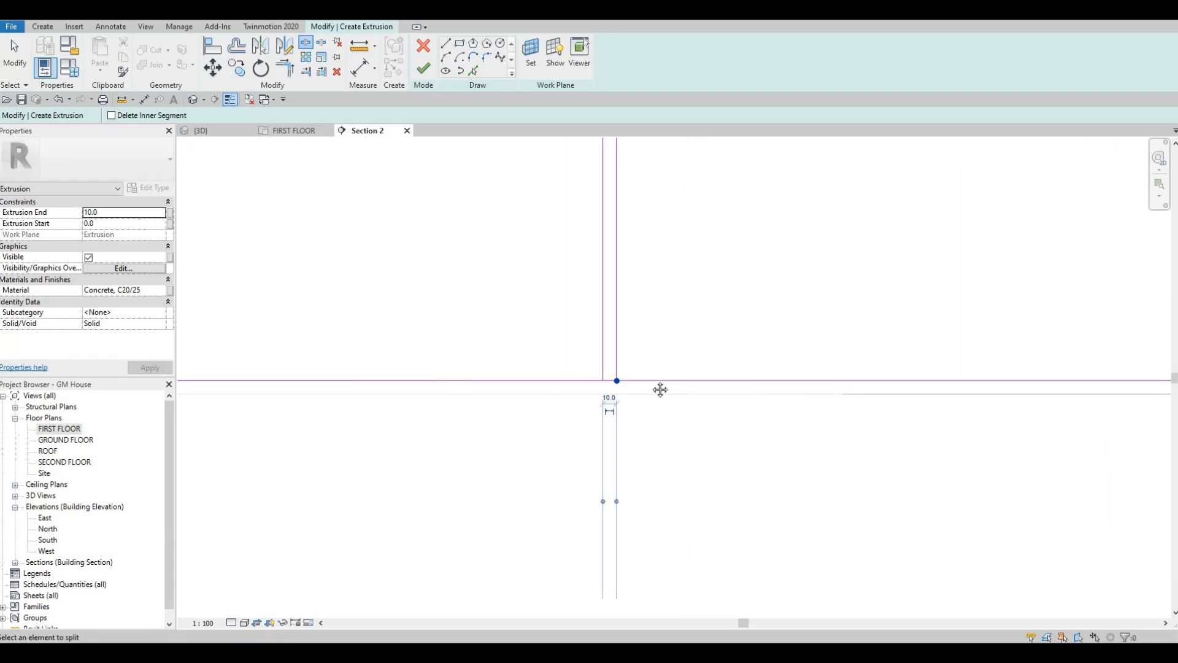
Split the sketch's bottom edge at the first vertical divider pair from the left and end the Split command.
scroll(675, 386, down, 3)
middle_drag(404, 378, 613, 376)
scroll(601, 386, up, 2)
scroll(641, 388, up, 4)
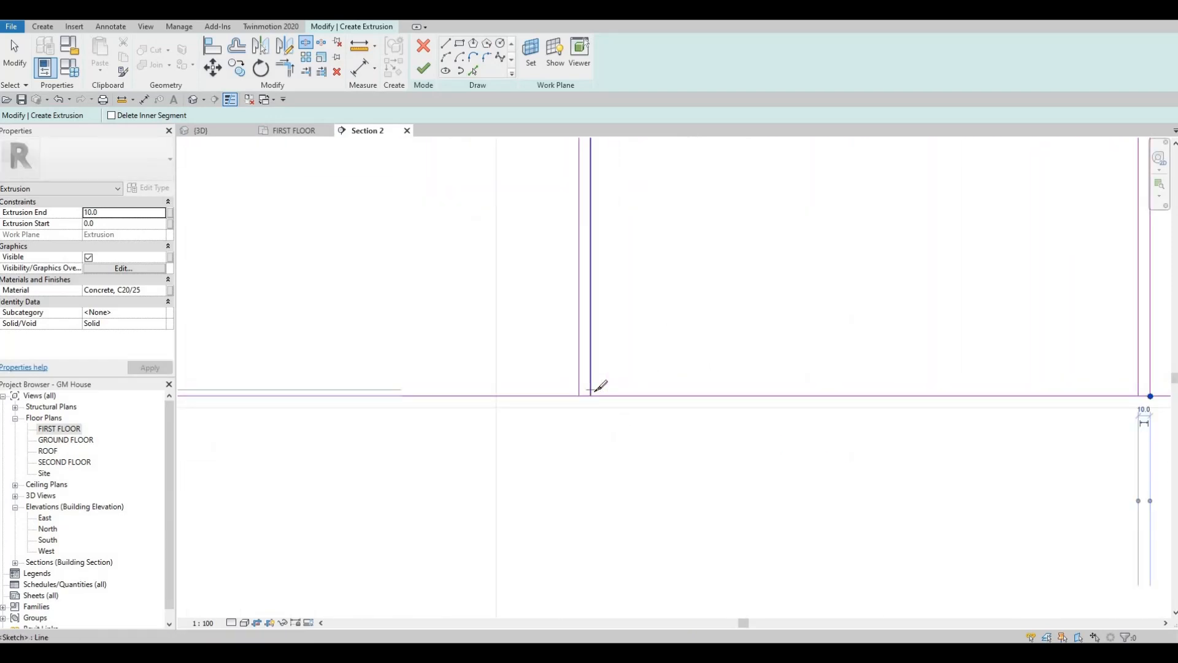
click(593, 392)
scroll(594, 390, down, 4)
middle_drag(505, 325, 508, 399)
key(Escape)
middle_drag(524, 550, 507, 402)
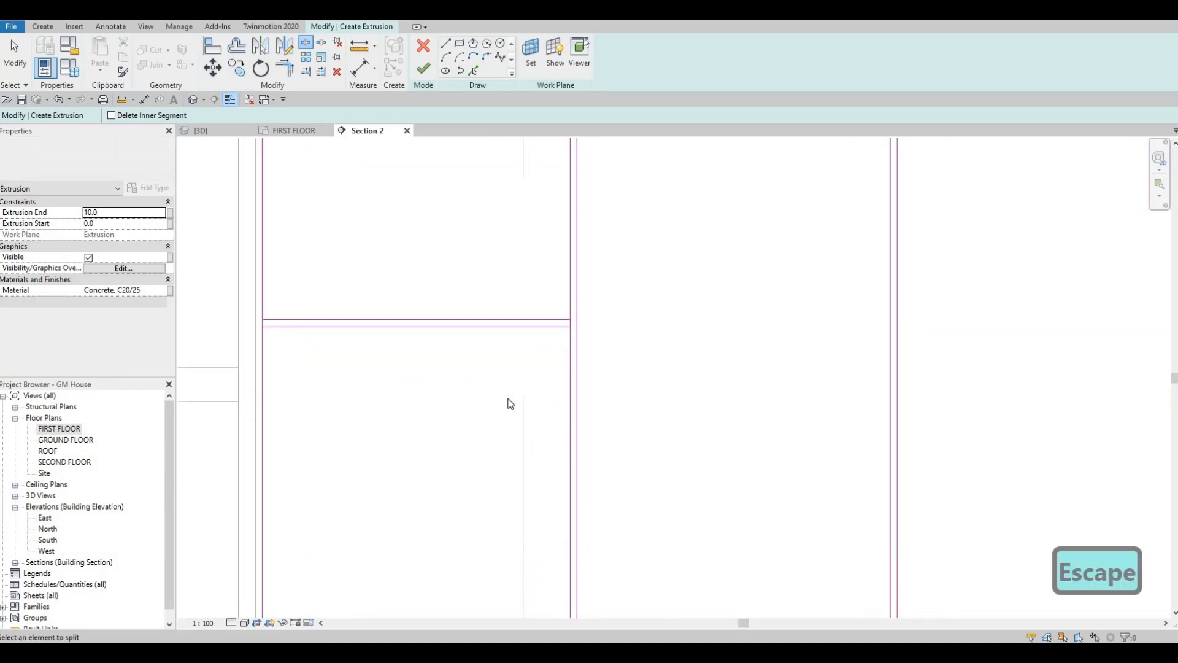
key(Escape)
key(Escape)
Trim the leftmost panel's lines to corners on both sides of its horizontal gap with Trim/Extend to Corner, making two separate fronts.
key(t)
key(r)
scroll(257, 318, up, 1)
scroll(256, 318, up, 1)
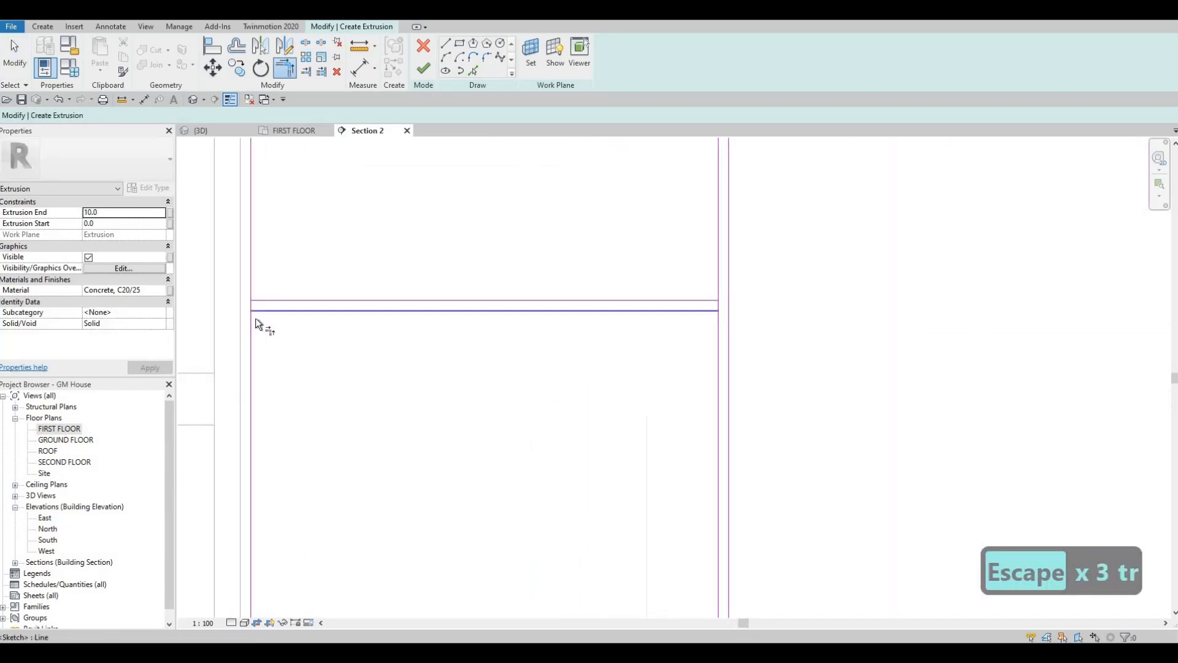
click(266, 301)
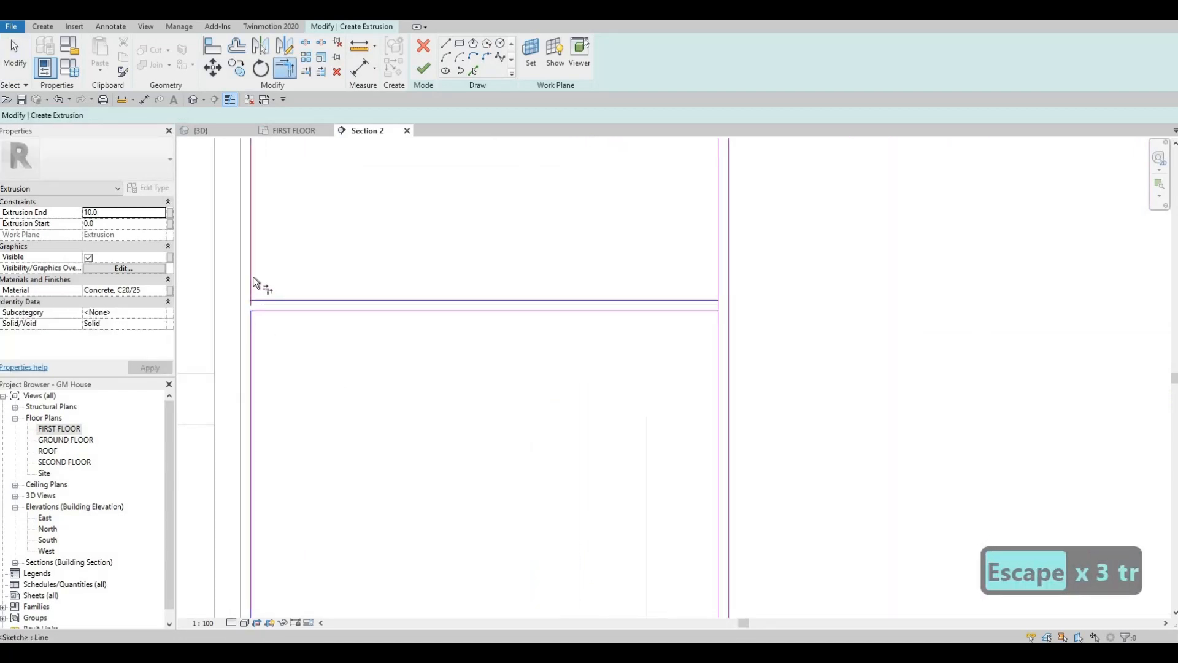
click(704, 311)
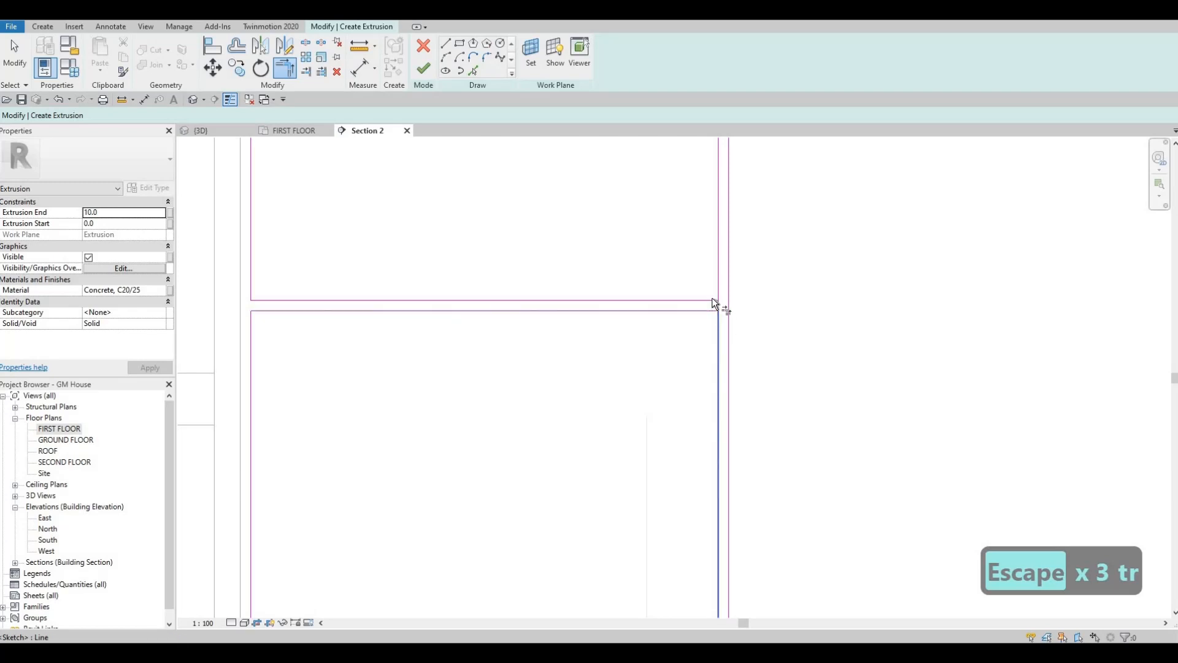
click(712, 300)
Trim the top edge to corners with the first and second vertical divider pairs, opening the gaps between those panels.
scroll(702, 238, down, 2)
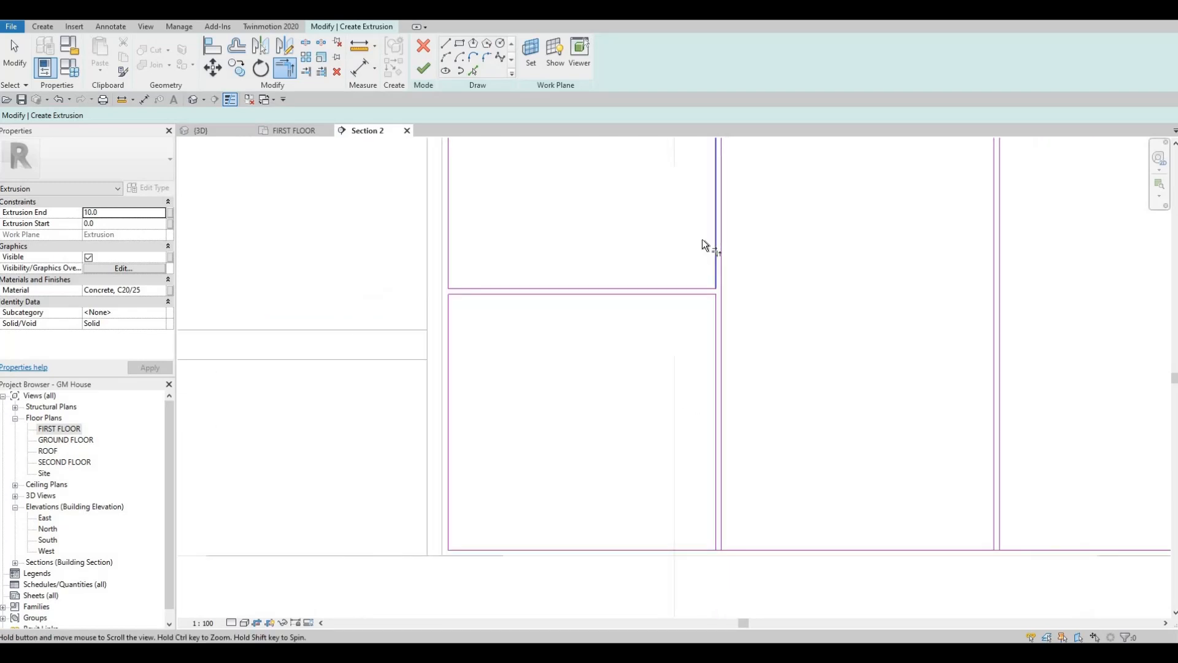
scroll(643, 334, up, 5)
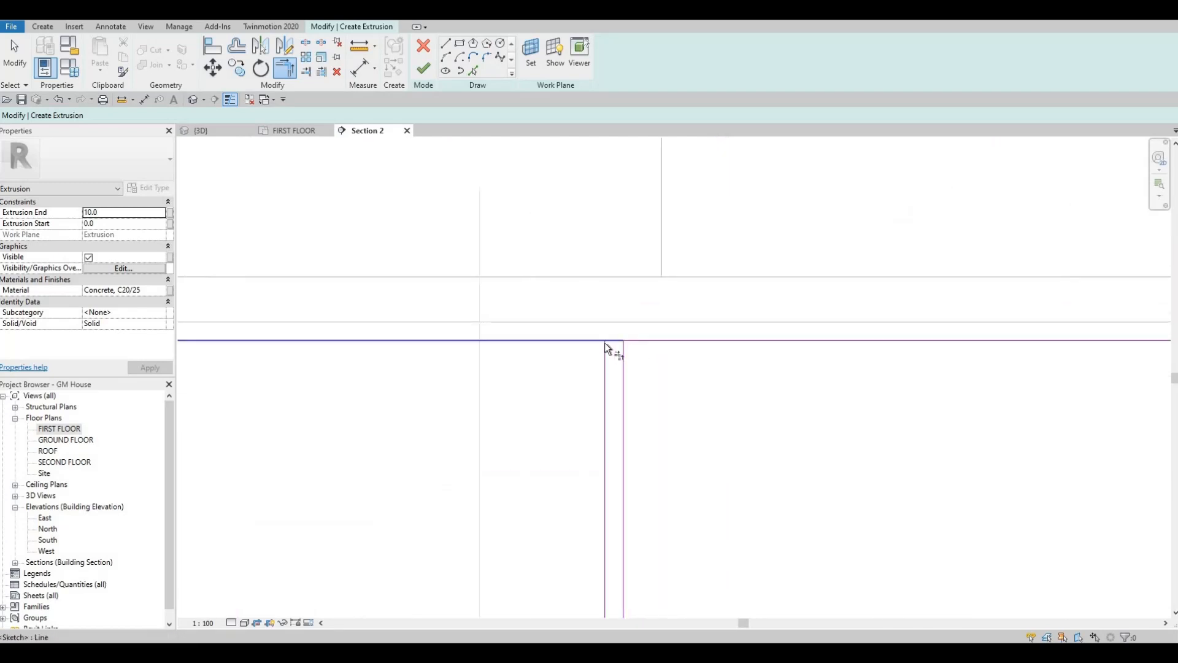
click(595, 341)
click(605, 356)
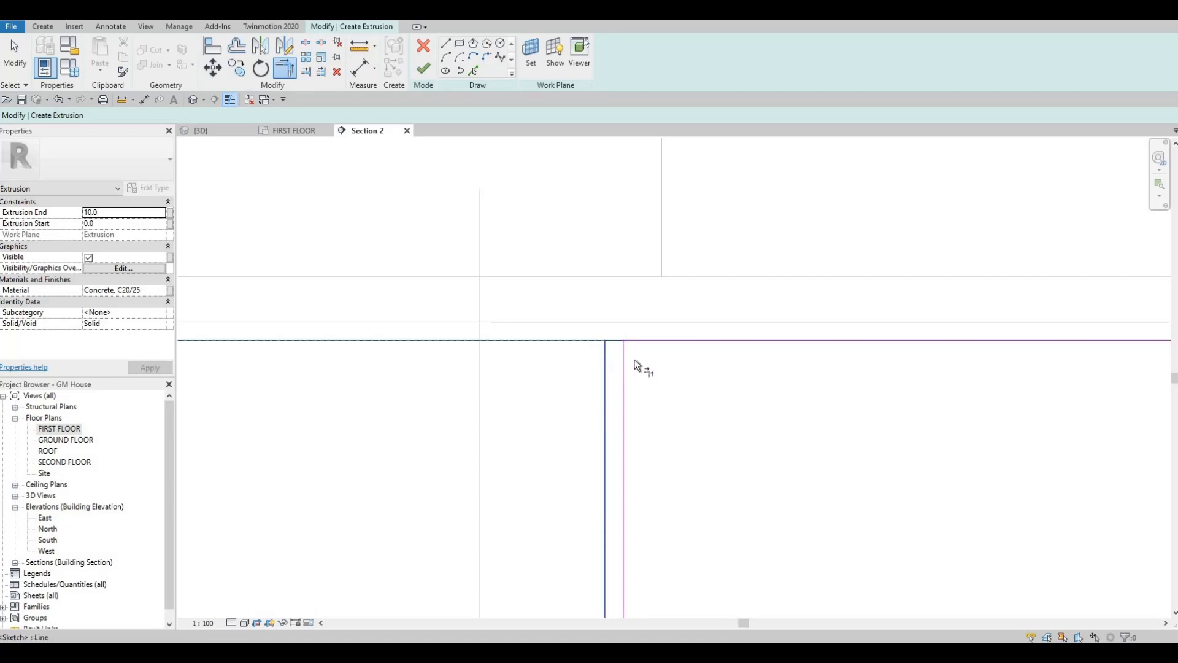
scroll(631, 371, down, 3)
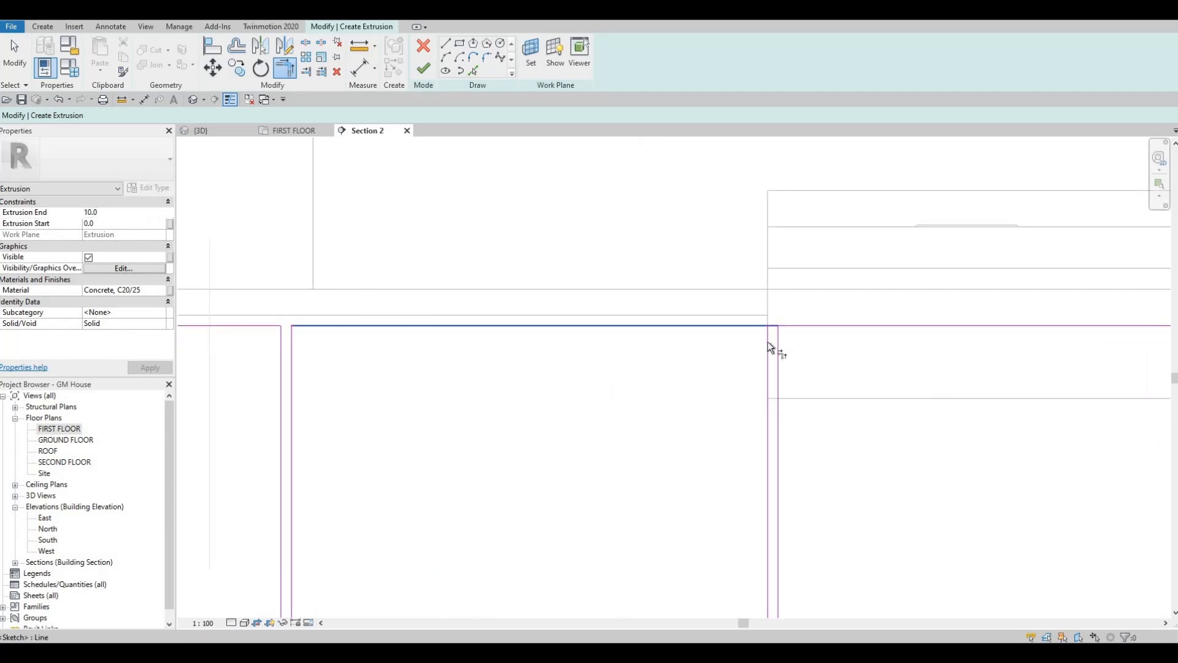
scroll(765, 348, down, 3)
scroll(741, 330, up, 3)
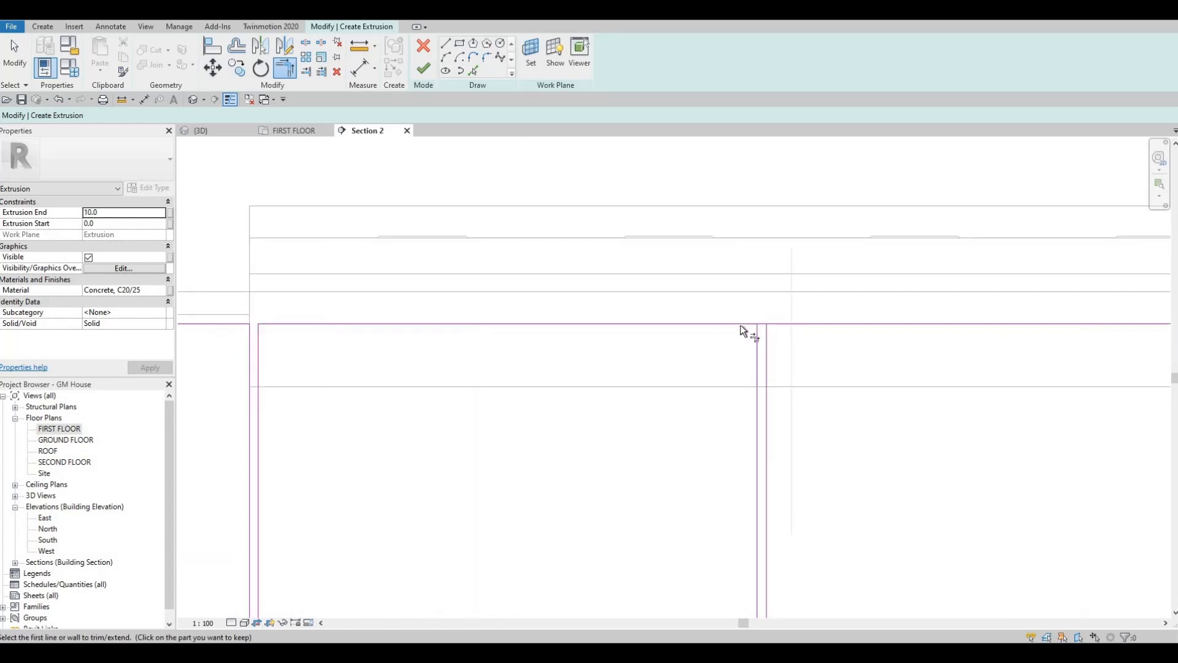
Trim the top edge to corners with the middle, fourth and fifth vertical divider pairs.
click(761, 344)
click(768, 326)
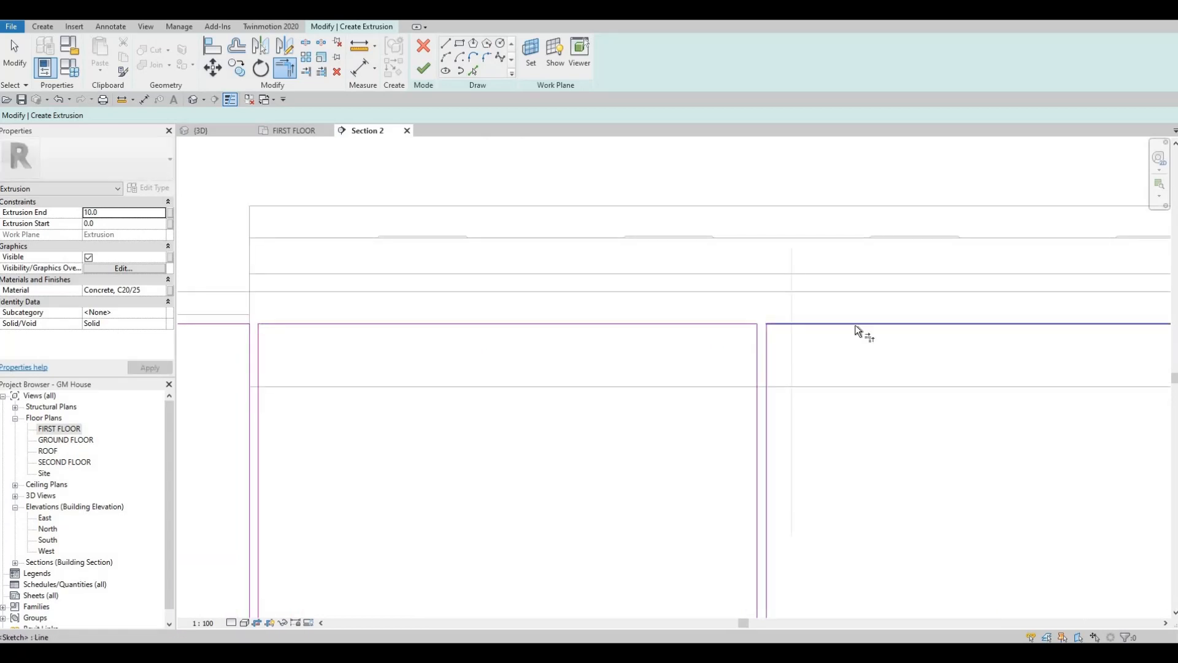
scroll(856, 348, down, 3)
scroll(896, 349, up, 2)
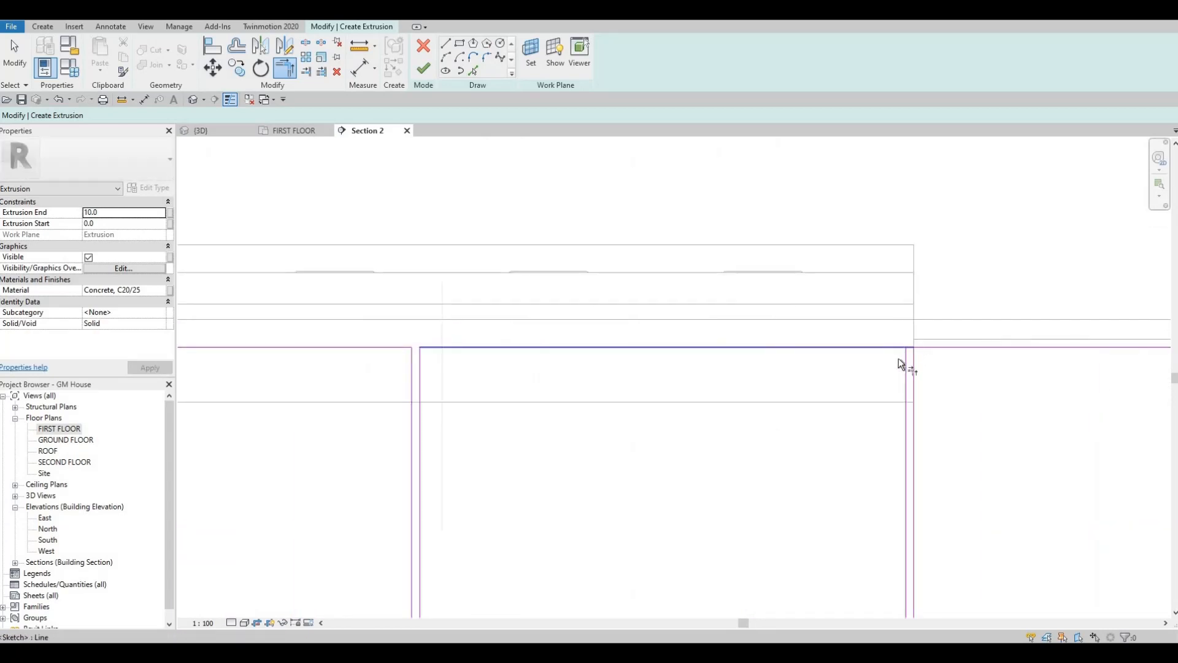
click(904, 360)
scroll(889, 344, down, 2)
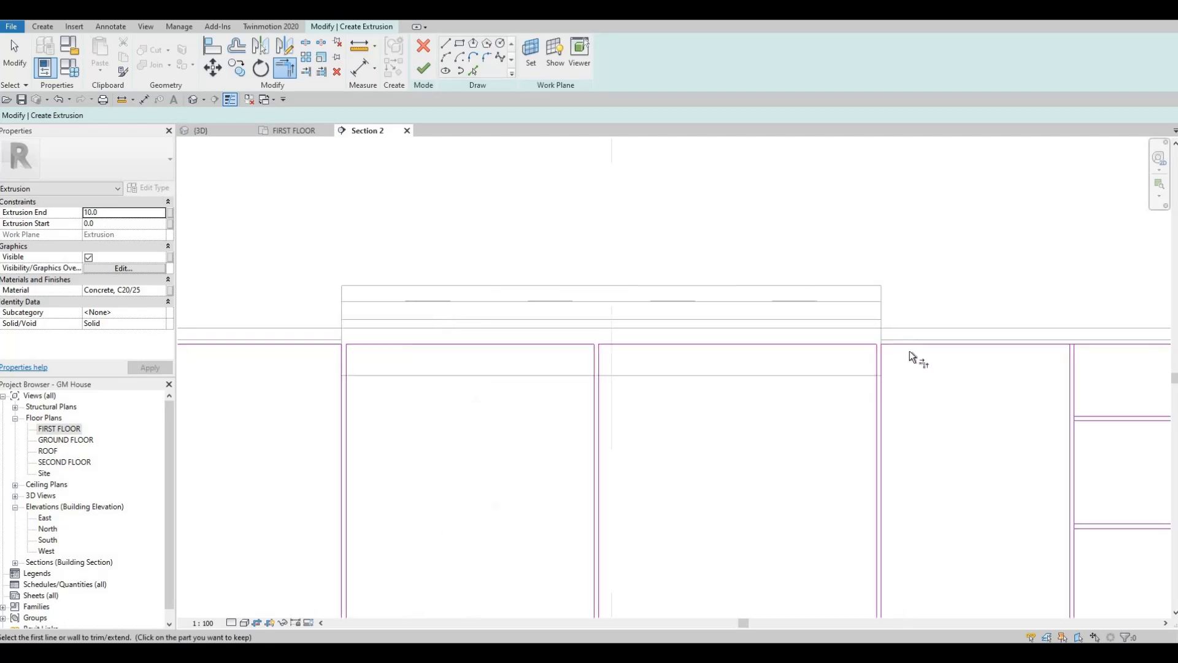
scroll(761, 310, up, 3)
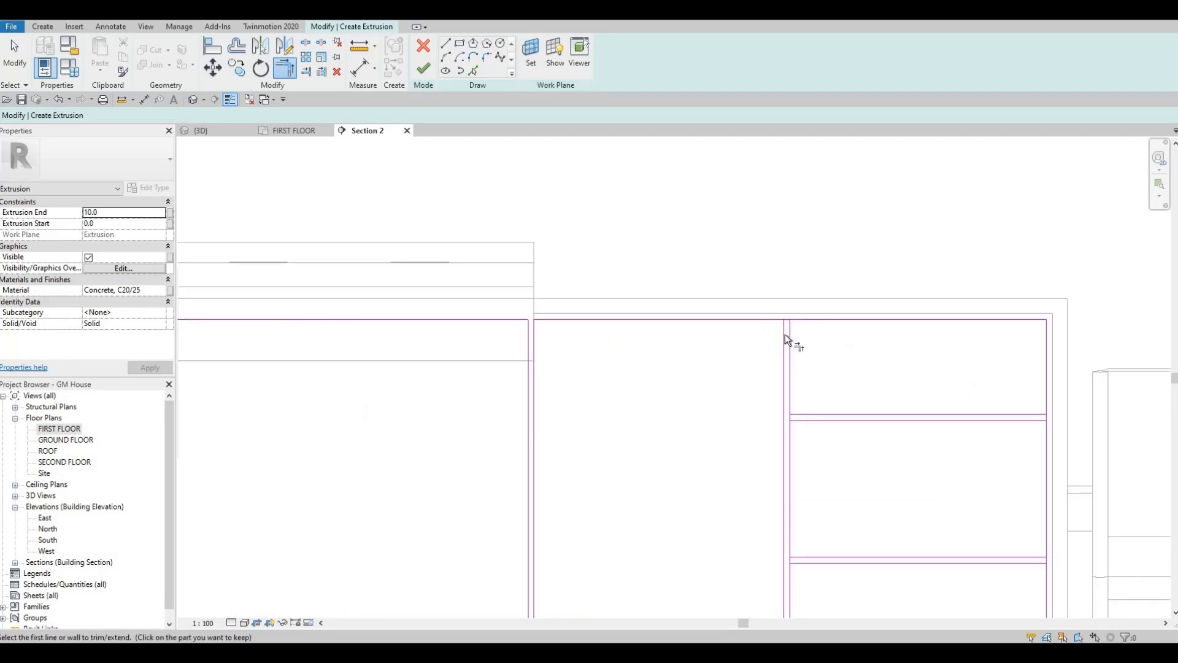
scroll(824, 342, down, 3)
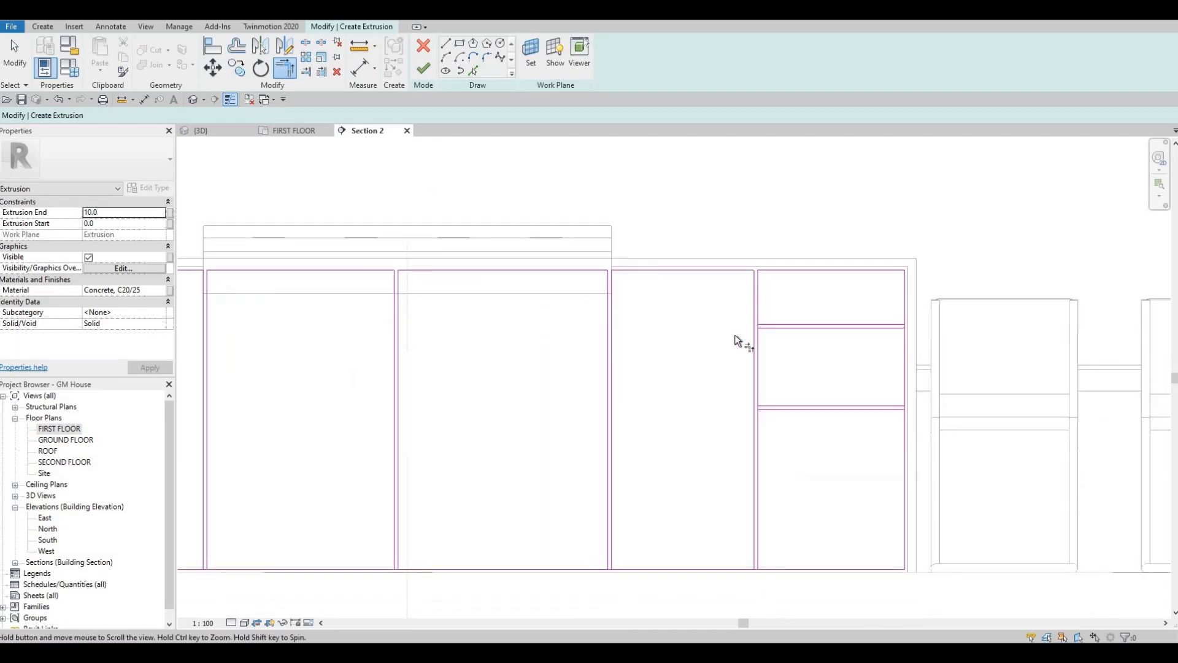
Trim the rightmost panel's lines to corners at both horizontal gaps, forming three separate closed fronts.
scroll(734, 334, up, 3)
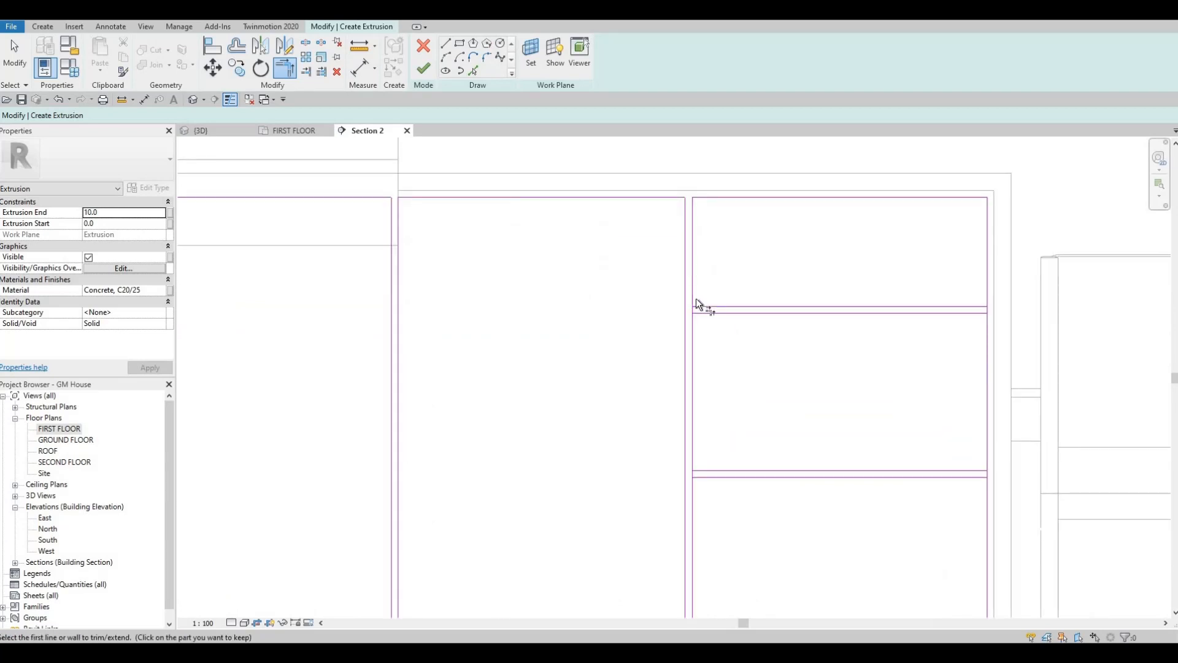
click(695, 298)
click(701, 308)
click(702, 316)
click(694, 325)
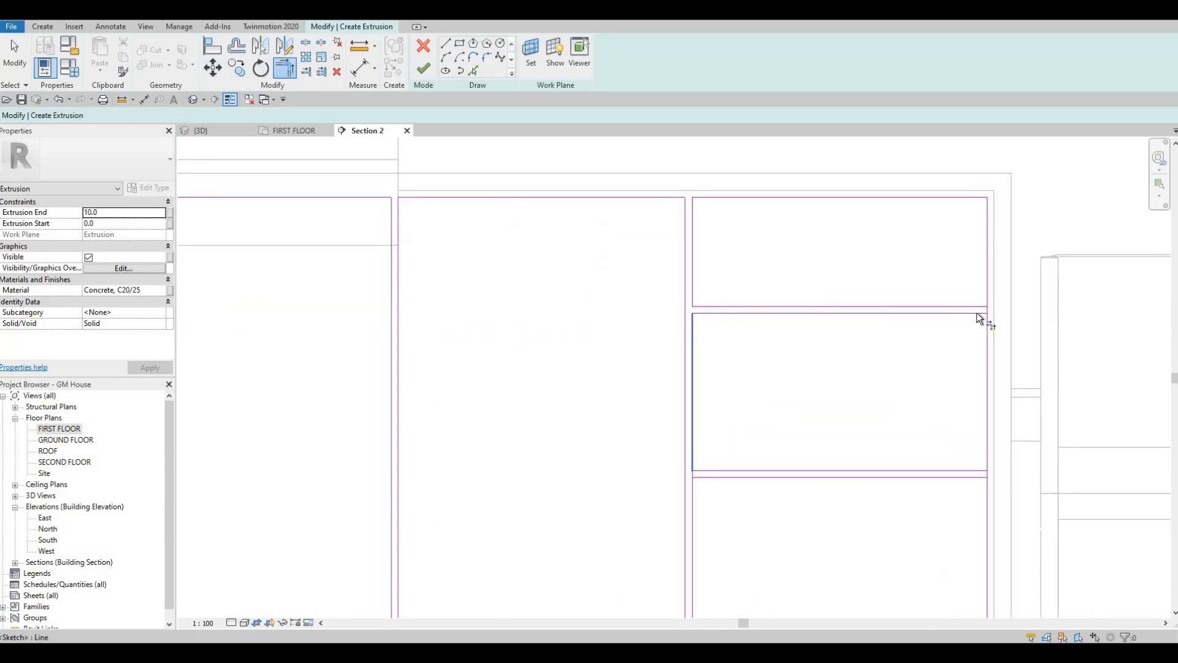
click(692, 494)
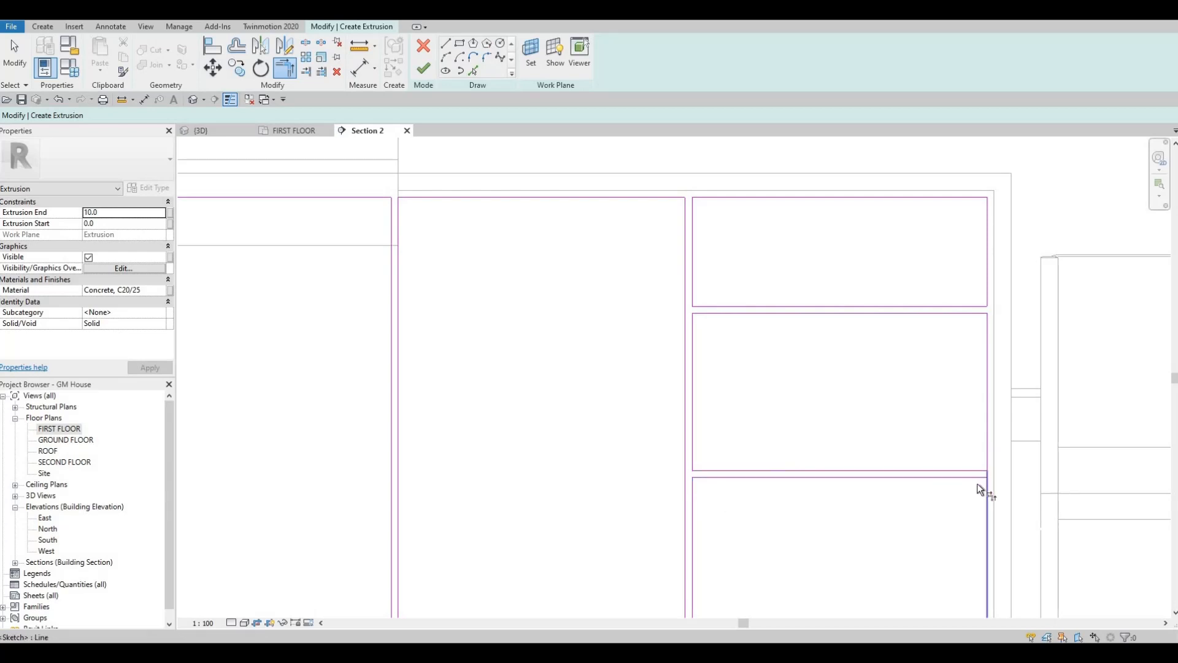
click(966, 478)
scroll(883, 411, down, 3)
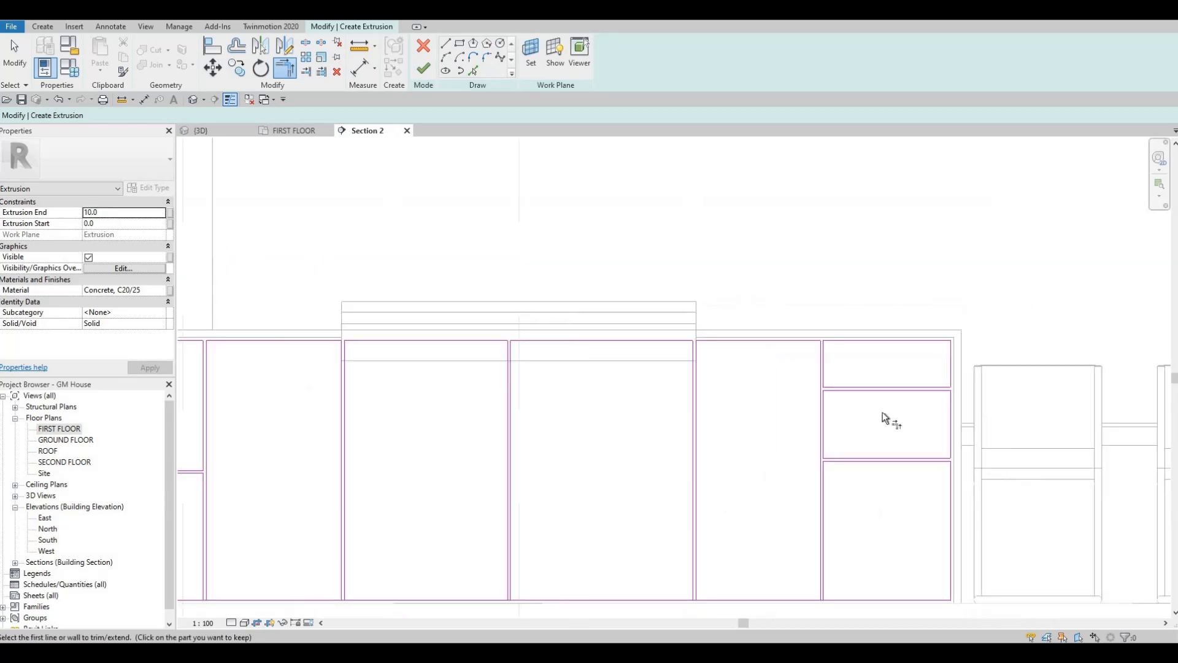
Trim the bottom edge to corners with the fifth, fourth and middle vertical divider pairs from the left.
scroll(867, 452, up, 8)
click(837, 442)
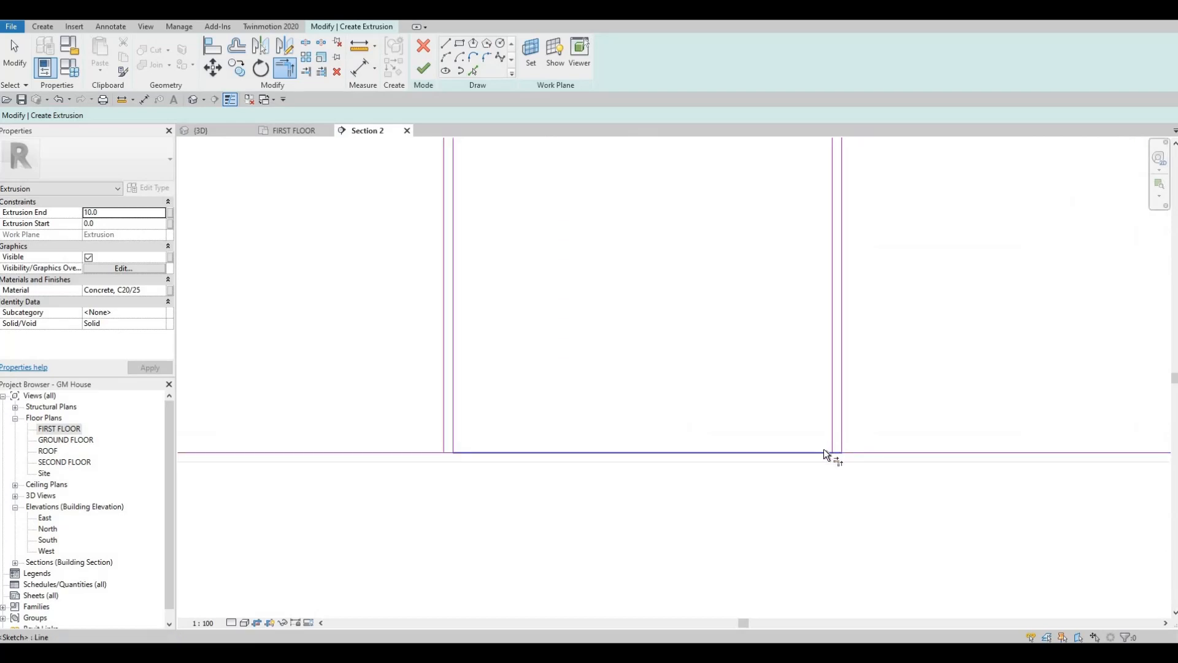
click(831, 440)
click(556, 453)
mouse_move(716, 375)
middle_down()
mouse_move(739, 363)
mouse_move(717, 375)
middle_up()
click(746, 410)
click(693, 414)
Trim the bottom edge to corners with the second and first vertical divider pairs from the left.
scroll(665, 362, down, 4)
mouse_move(436, 382)
middle_down()
mouse_move(675, 340)
mouse_move(709, 315)
middle_up()
scroll(667, 355, up, 3)
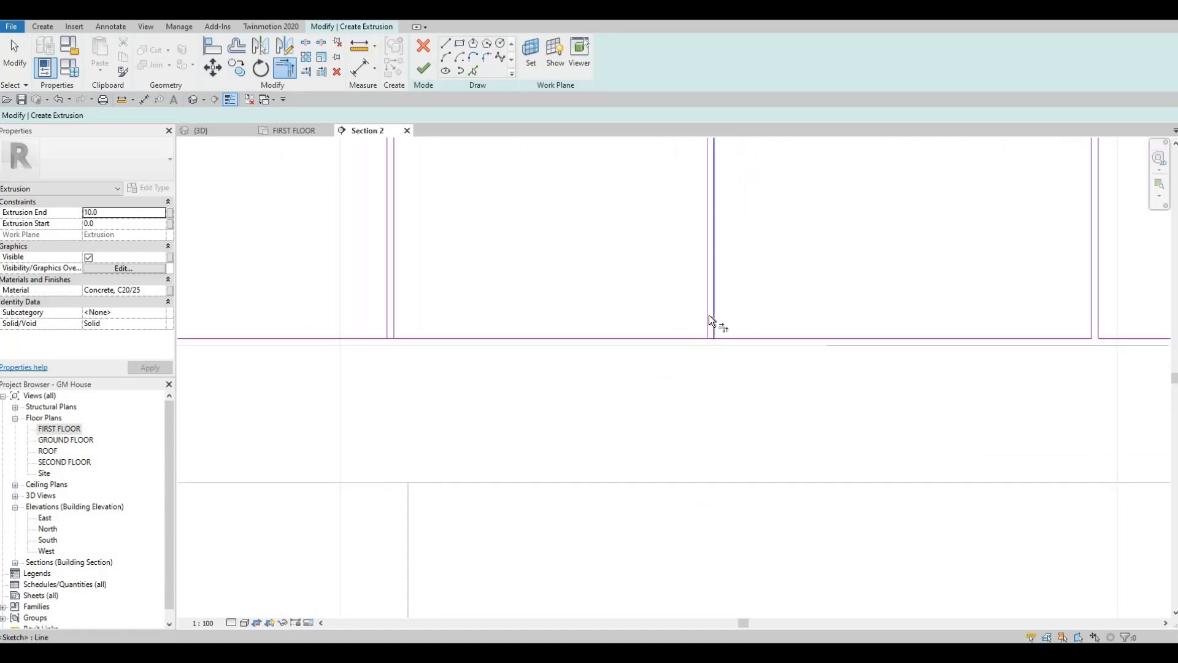
click(709, 315)
click(683, 341)
middle_drag(402, 327, 1024, 389)
click(1010, 385)
click(837, 398)
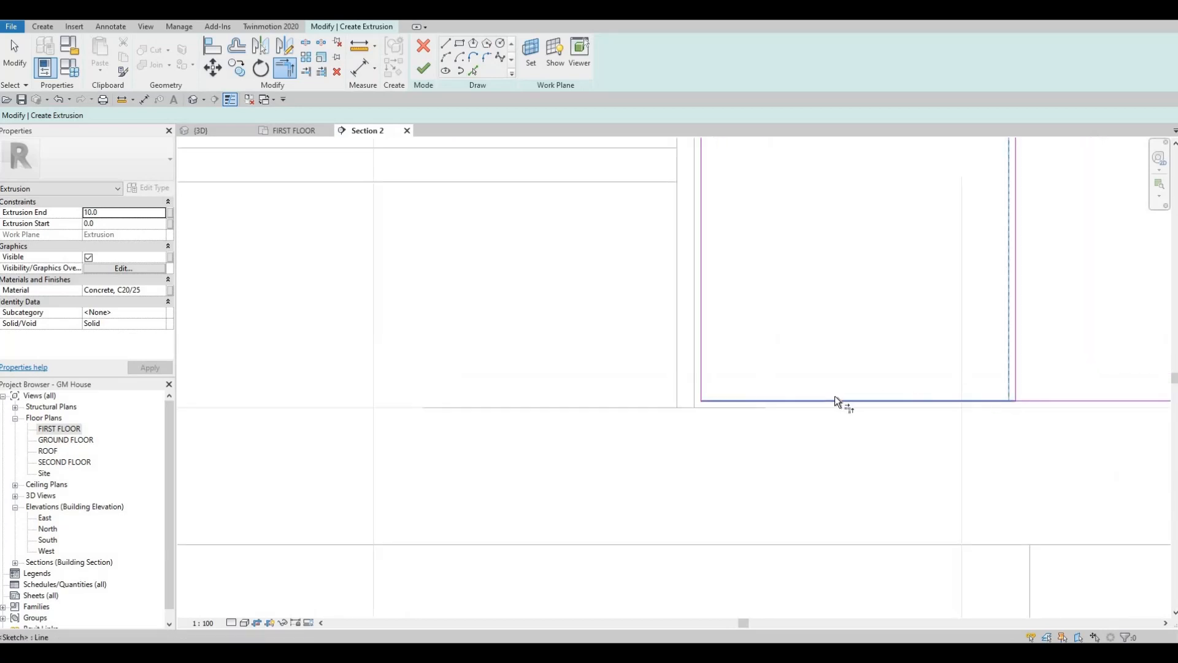
Finish the door and drawer front extrusion and its in-place model.
scroll(878, 400, down, 6)
mouse_move(841, 406)
middle_down()
mouse_move(676, 416)
mouse_move(301, 383)
middle_up()
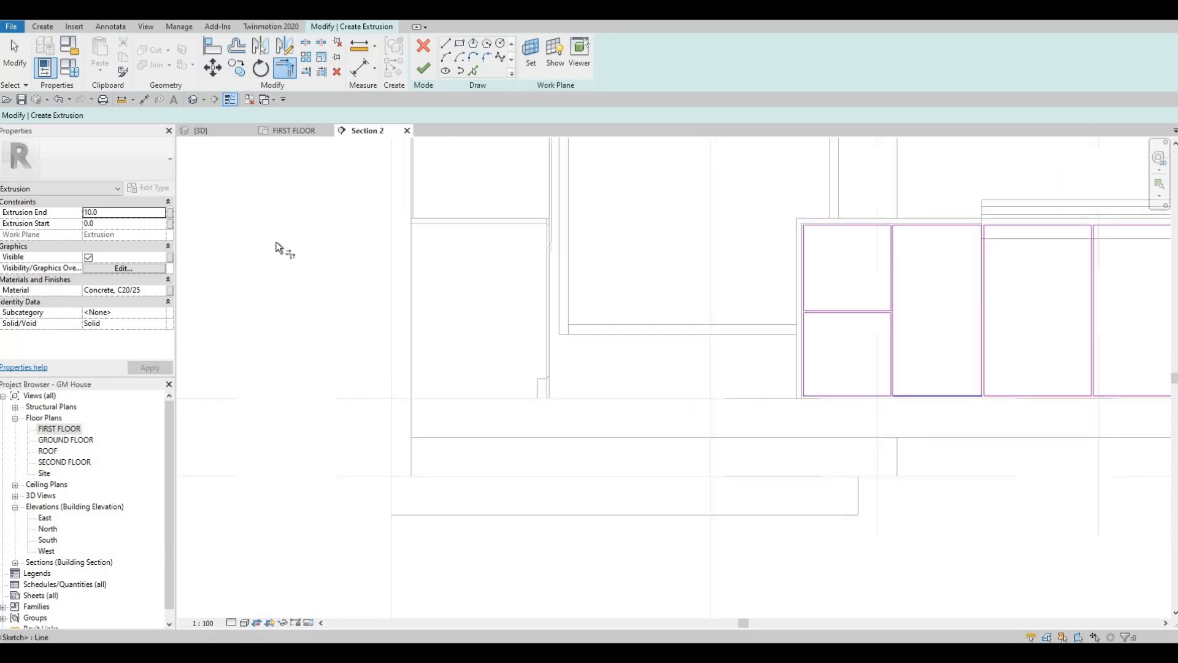
click(423, 67)
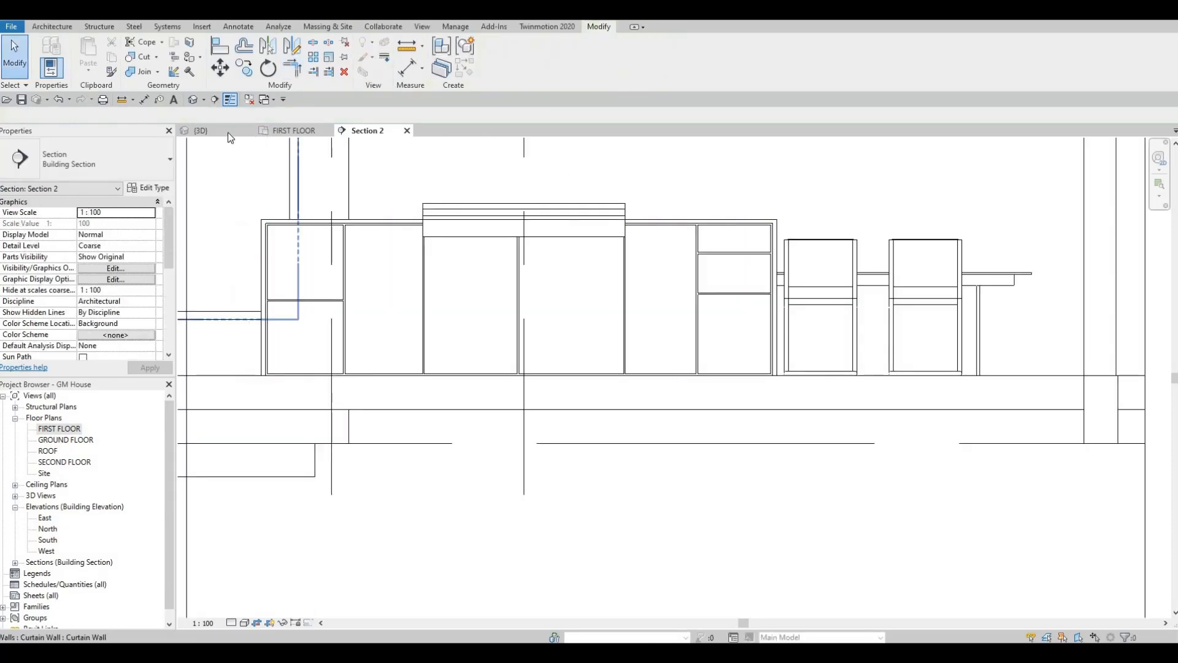
Examine the new door and drawer fronts on the kitchen island in the 3D view.
click(228, 136)
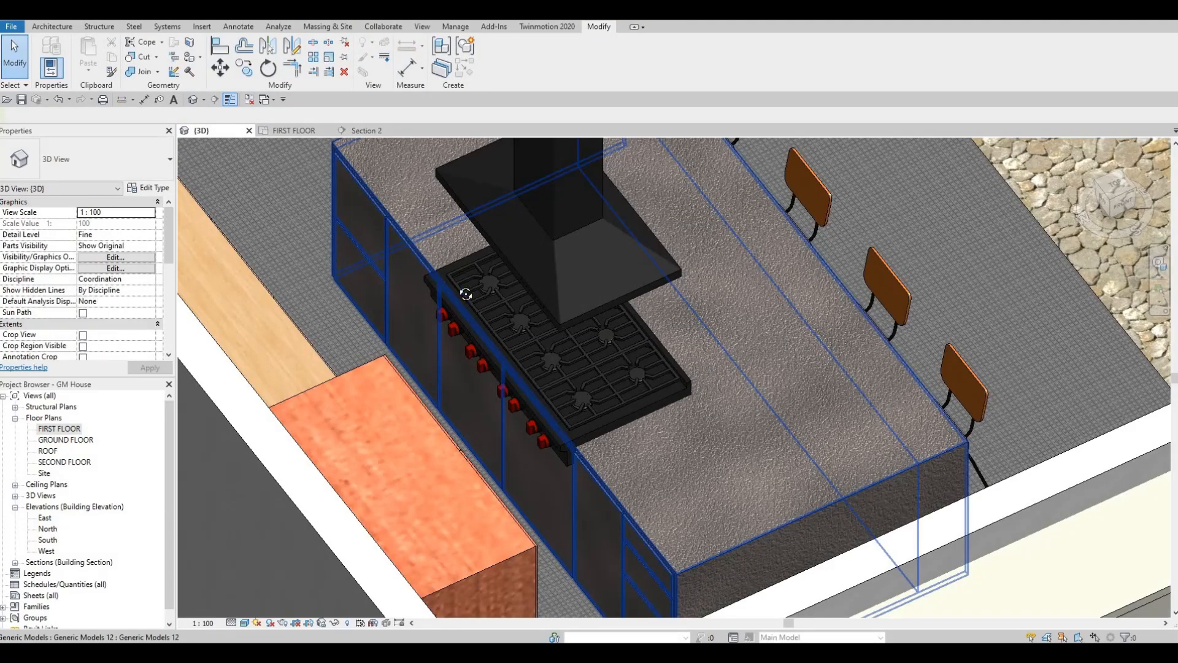
shift+middle_drag(466, 294, 639, 495)
key(Escape)
key(Escape)
shift+middle_drag(565, 499, 464, 437)
scroll(402, 233, up, 10)
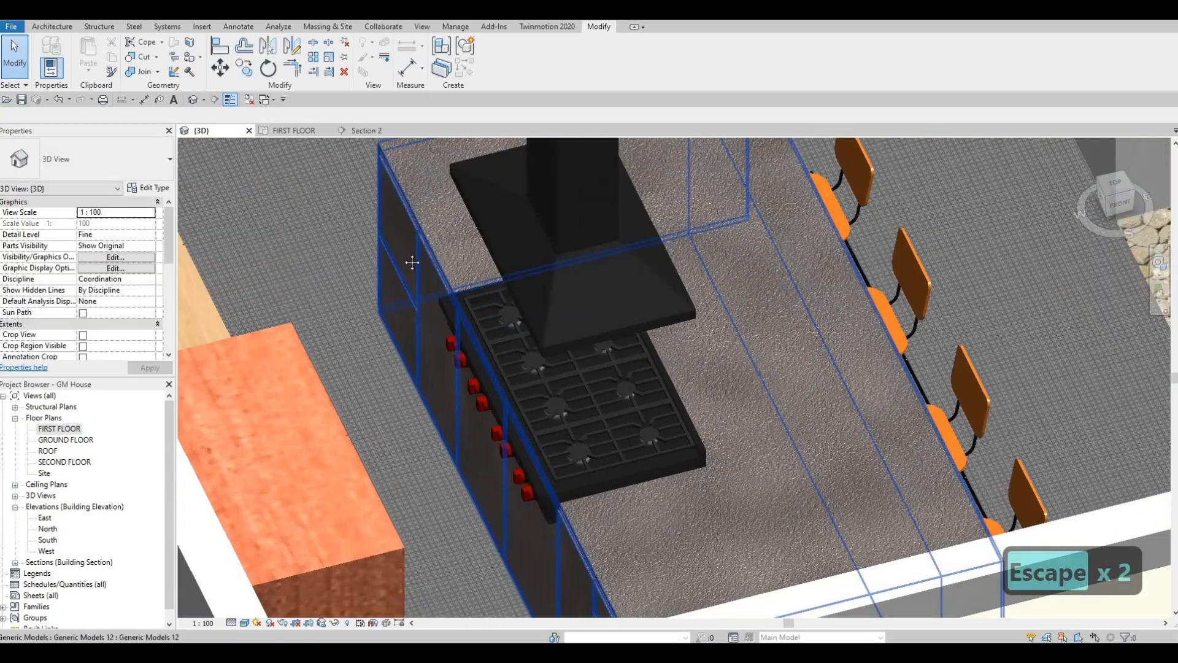
key(Escape)
key(Escape)
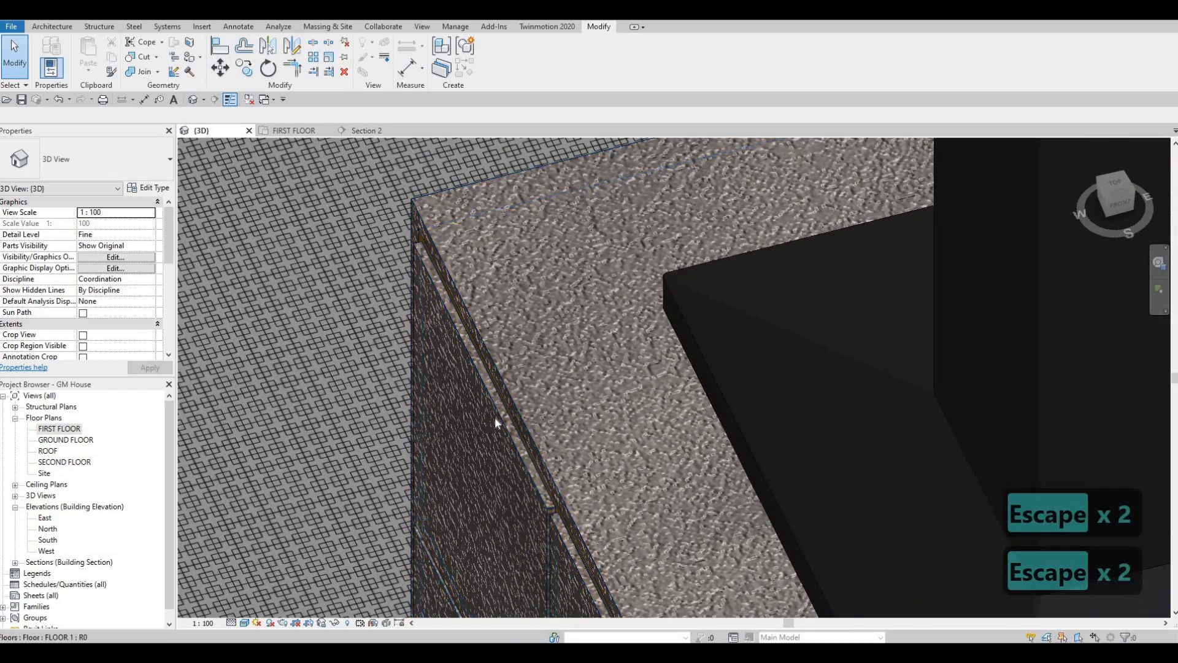
scroll(540, 351, down, 1)
middle_drag(494, 421, 543, 293)
scroll(543, 293, down, 1)
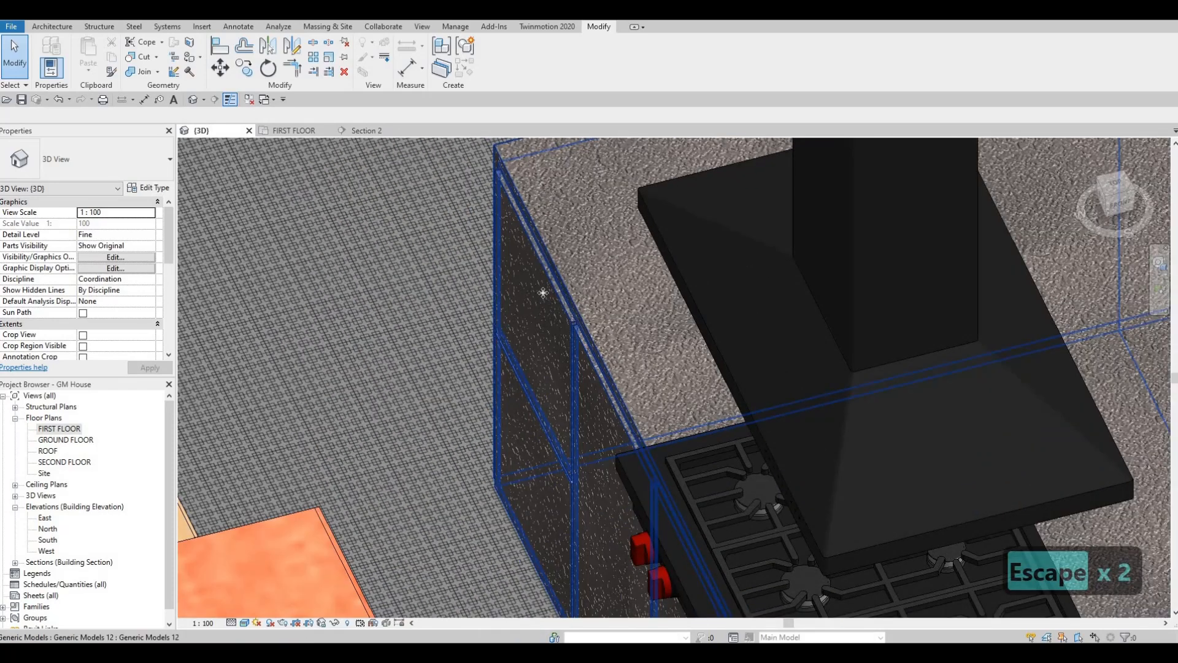
click(543, 276)
key(Escape)
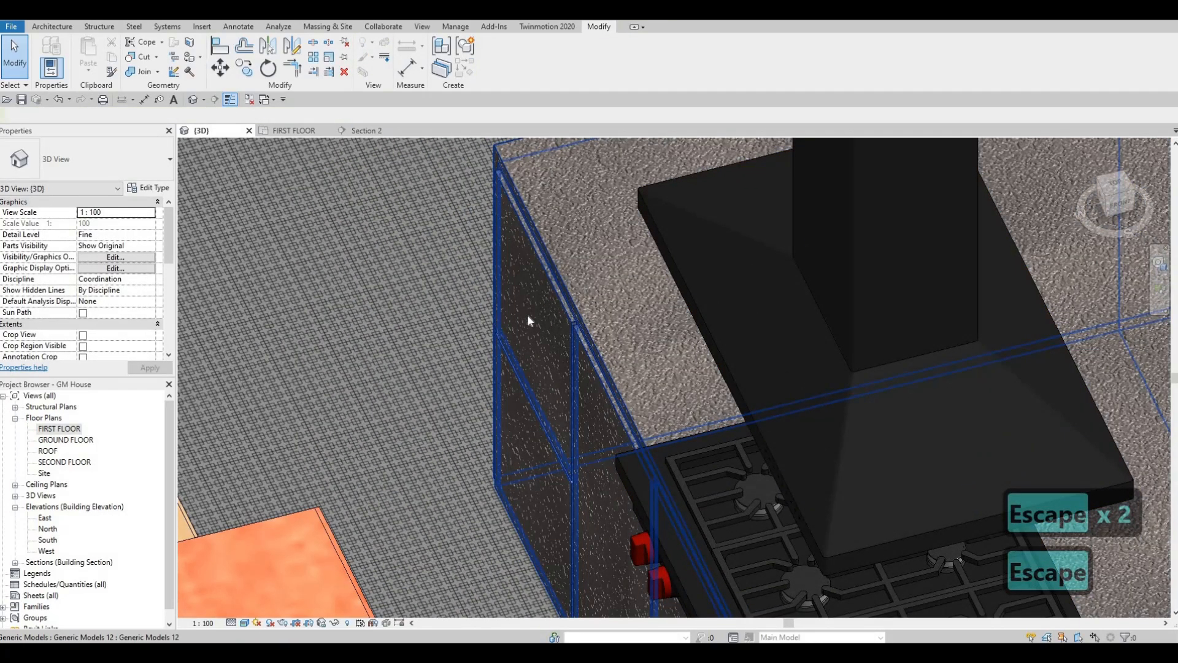
scroll(535, 322, down, 2)
middle_drag(546, 392, 543, 292)
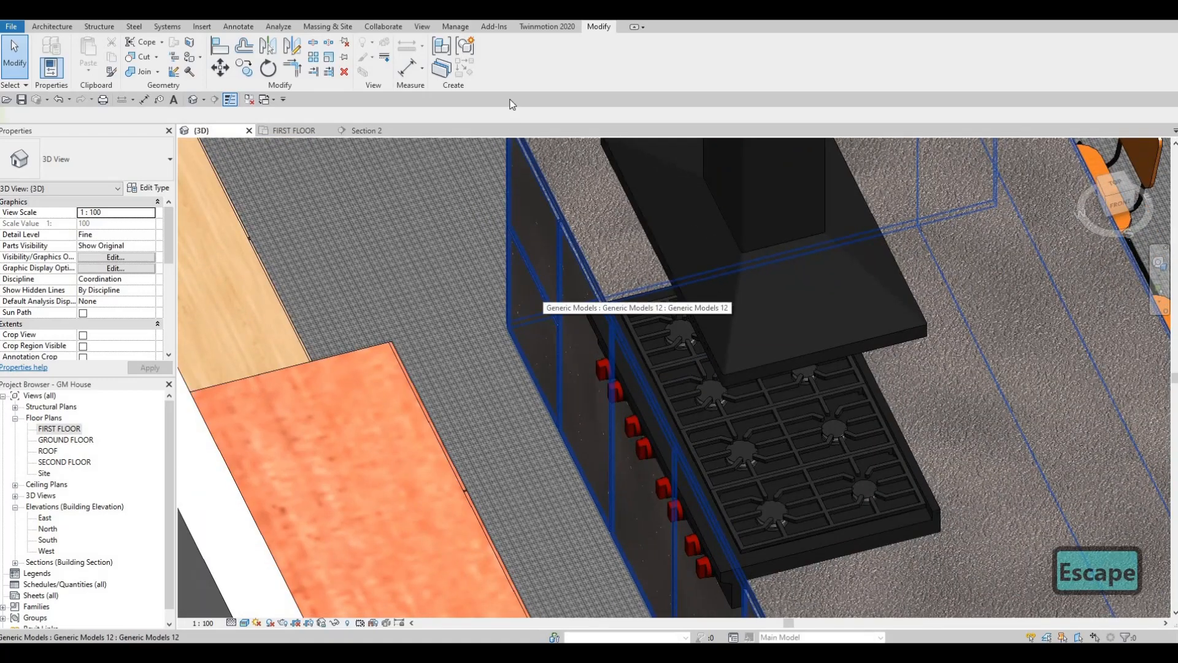
Open the kitchen island's in-place model for editing and select the door and drawer front extrusion.
click(543, 289)
double_click(535, 211)
click(542, 205)
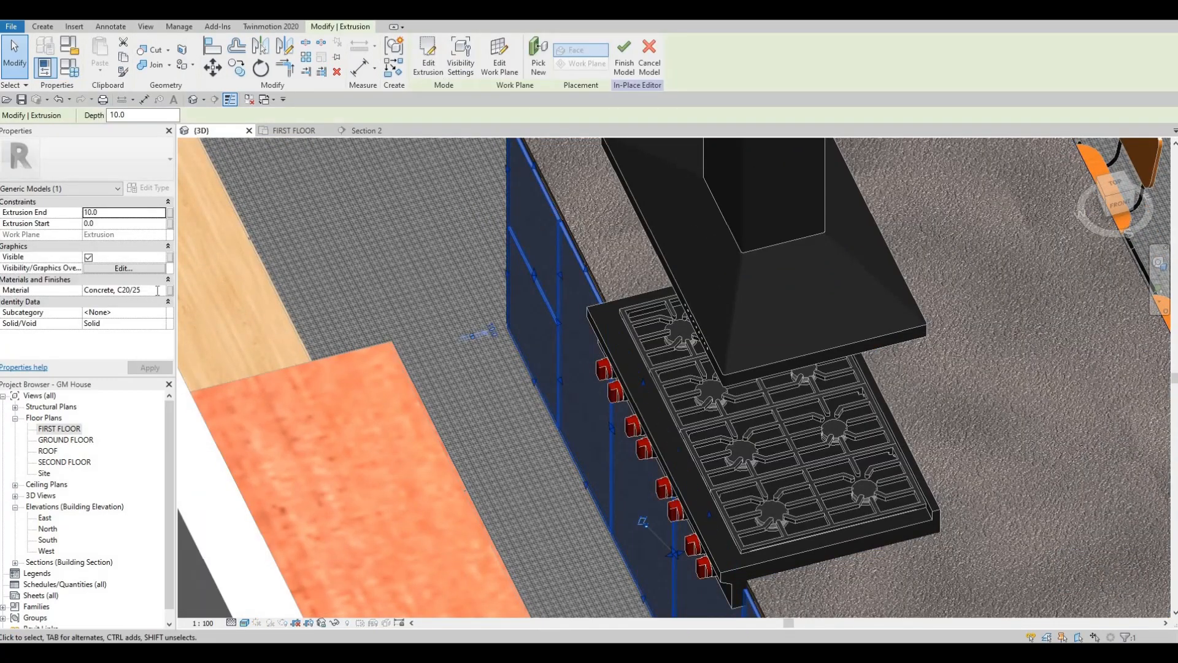
click(158, 290)
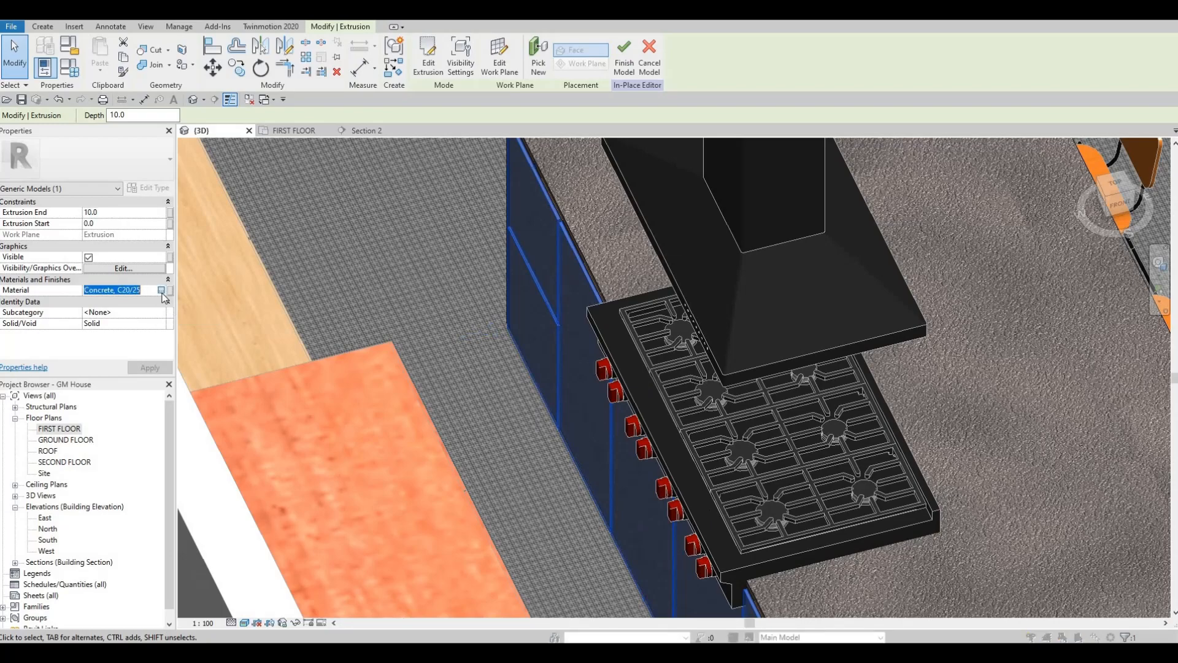
click(161, 289)
key(Escape)
key(Escape)
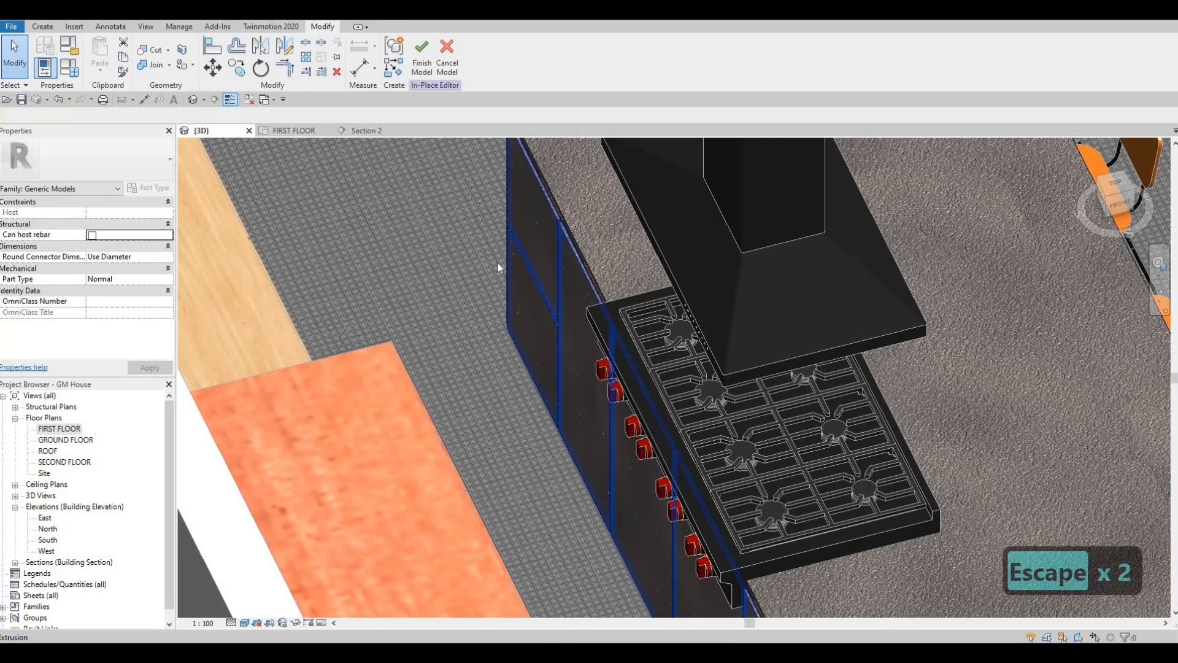
Copy the material name Glulam 32c from the island's wooden base extrusion beside the chairs.
shift+middle_drag(497, 268, 926, 383)
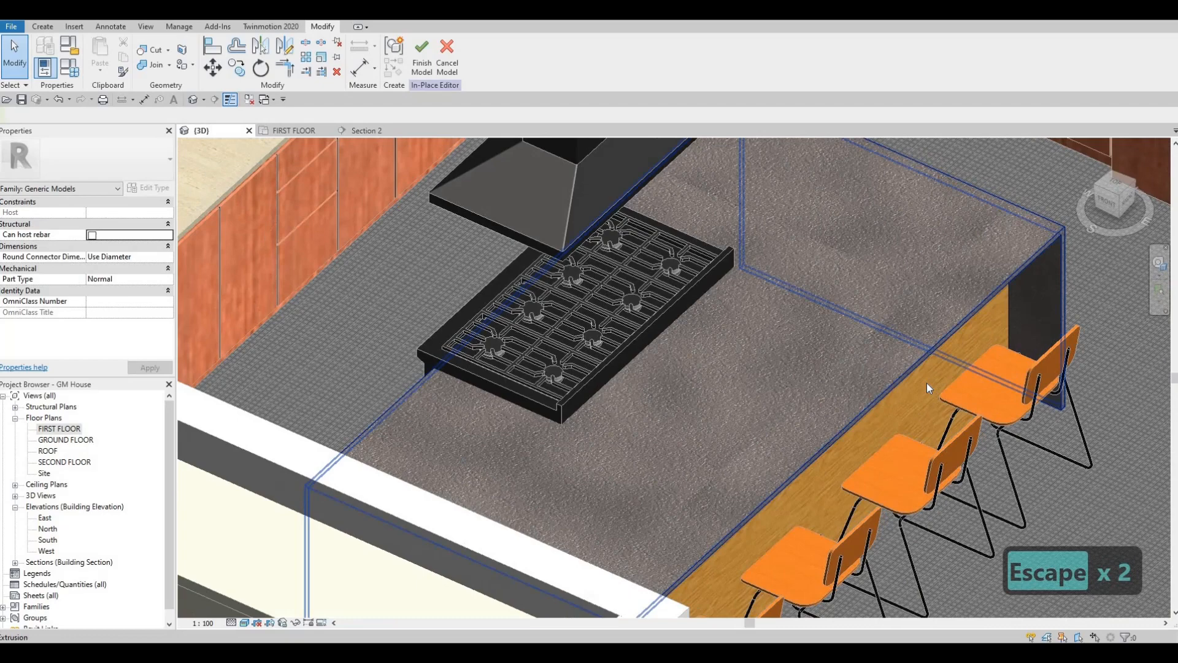
click(687, 366)
click(132, 277)
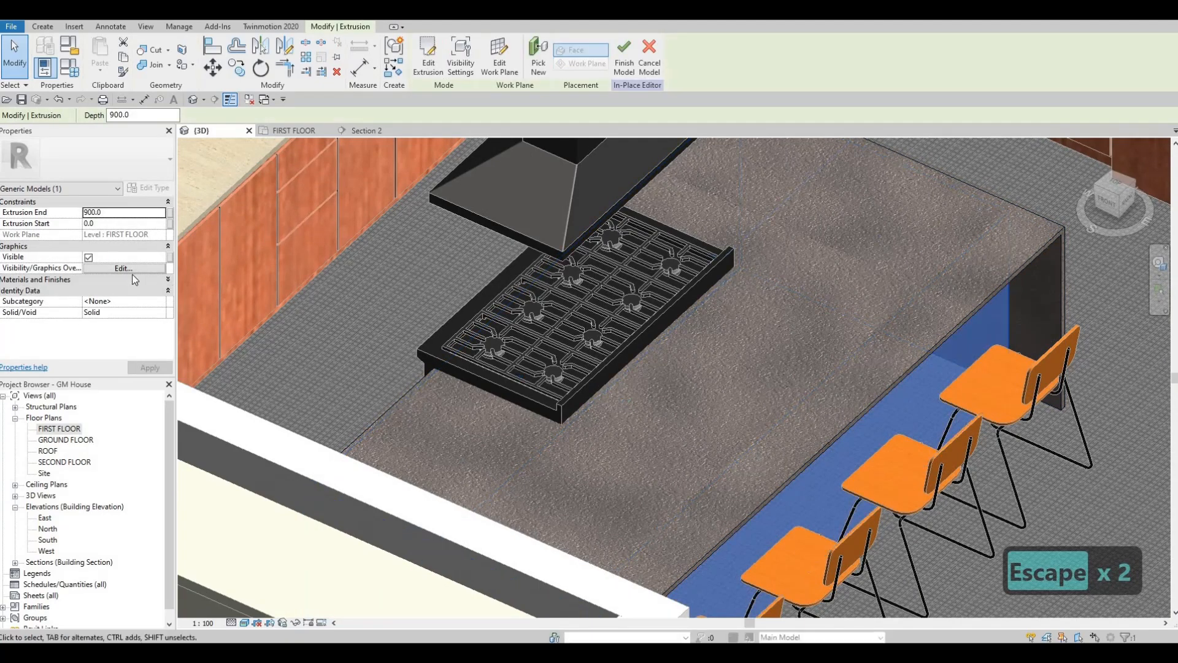
click(131, 280)
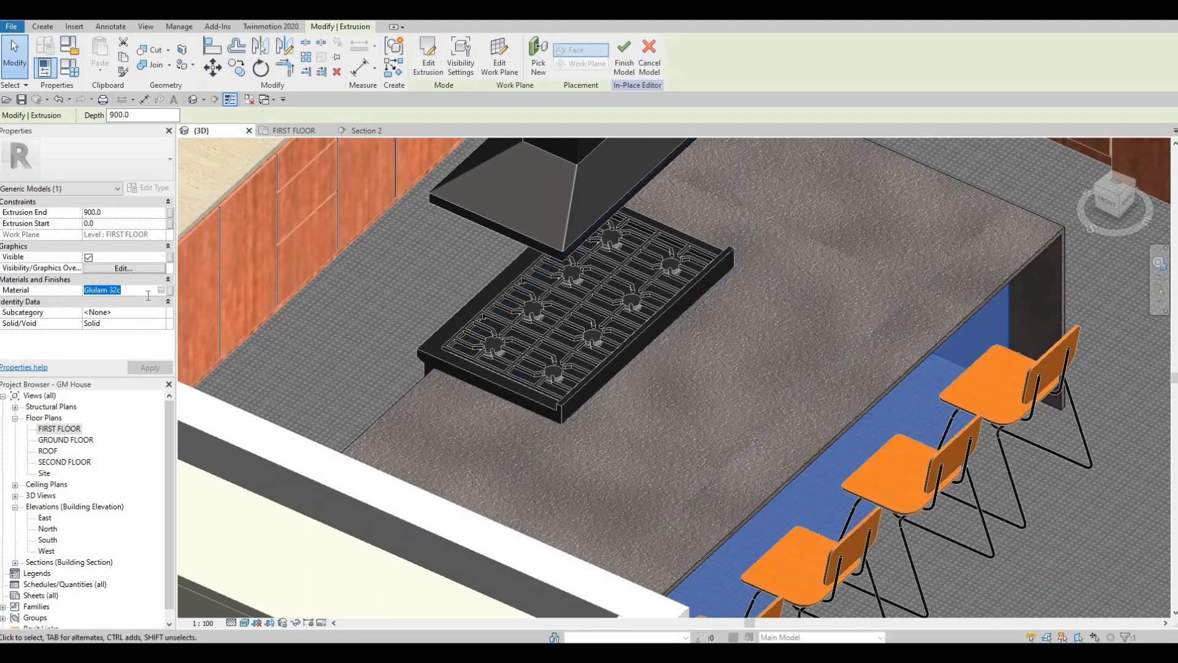
key(ctrl+c)
Set the material of the island's door and drawer front extrusion to Glulam 32c.
shift+middle_drag(472, 337, 394, 336)
click(400, 352)
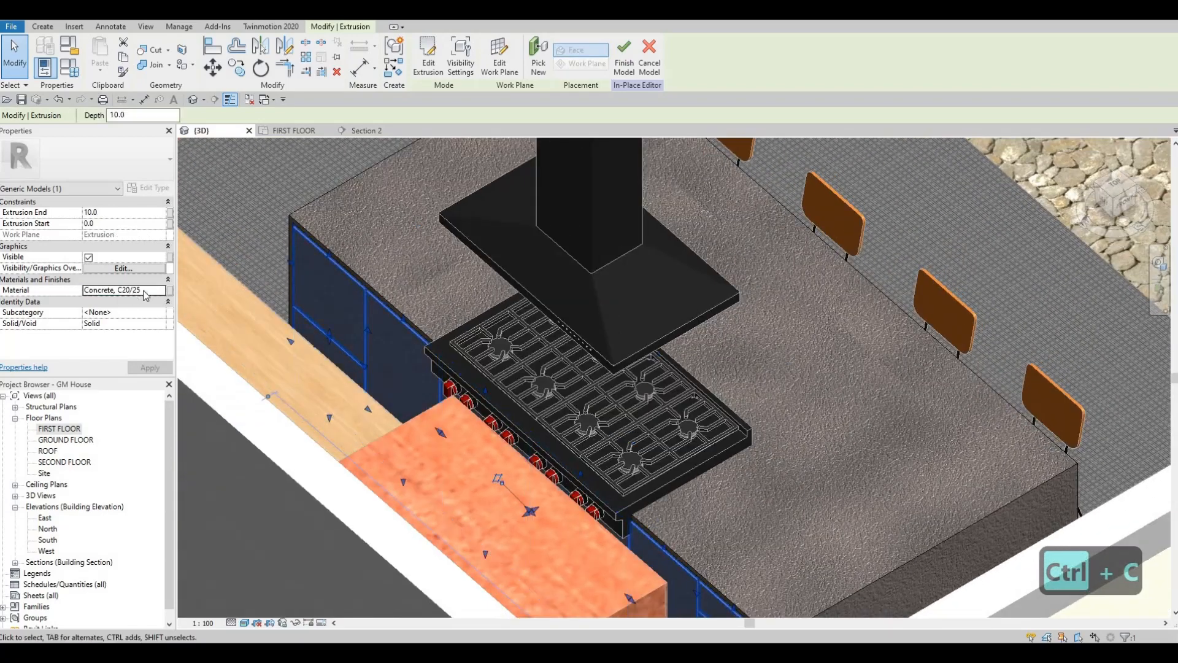
click(145, 290)
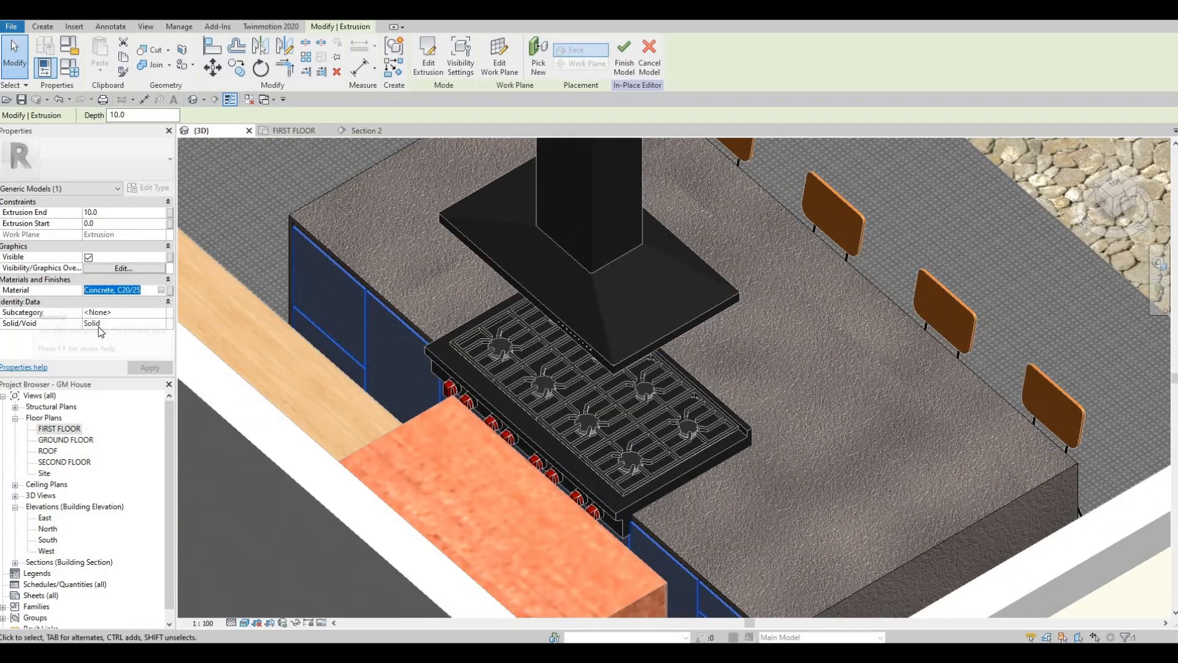
key(ctrl+v)
click(139, 367)
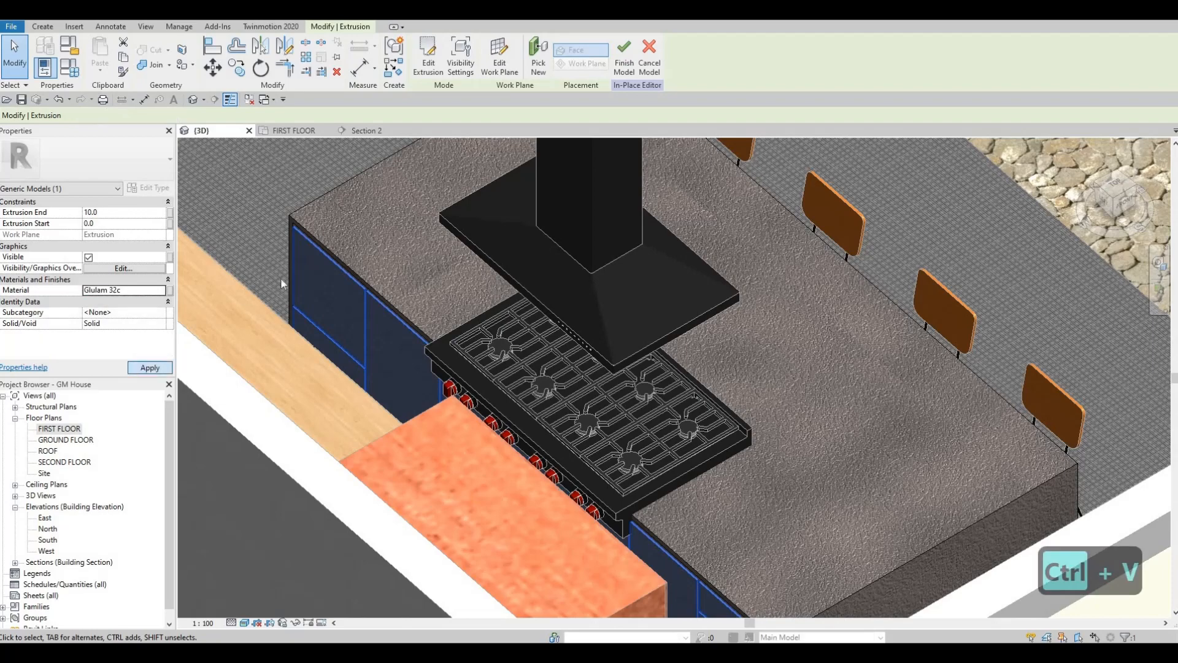
middle_drag(290, 239, 387, 258)
key(Escape)
scroll(355, 244, up, 3)
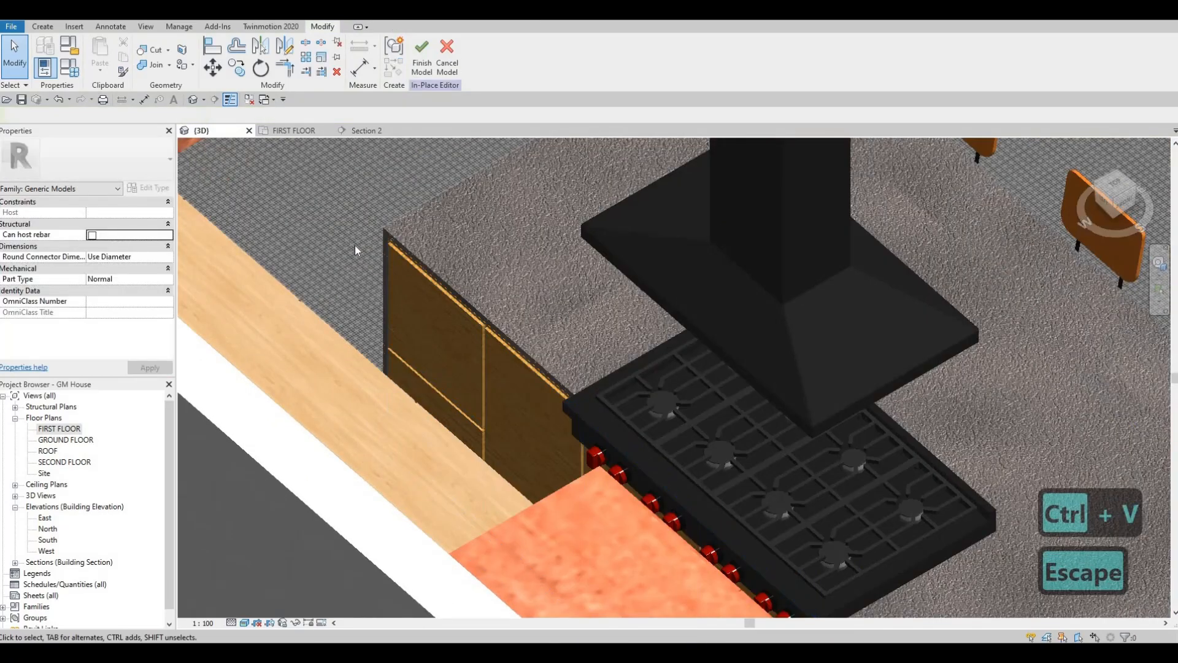
key(a)
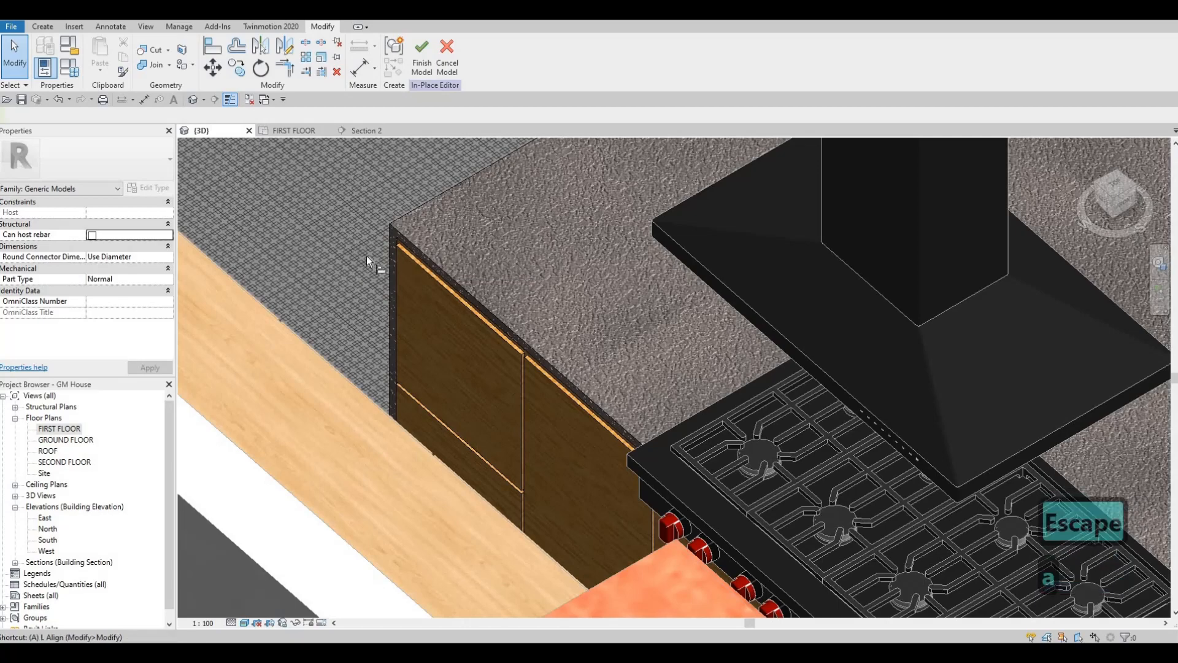
key(l)
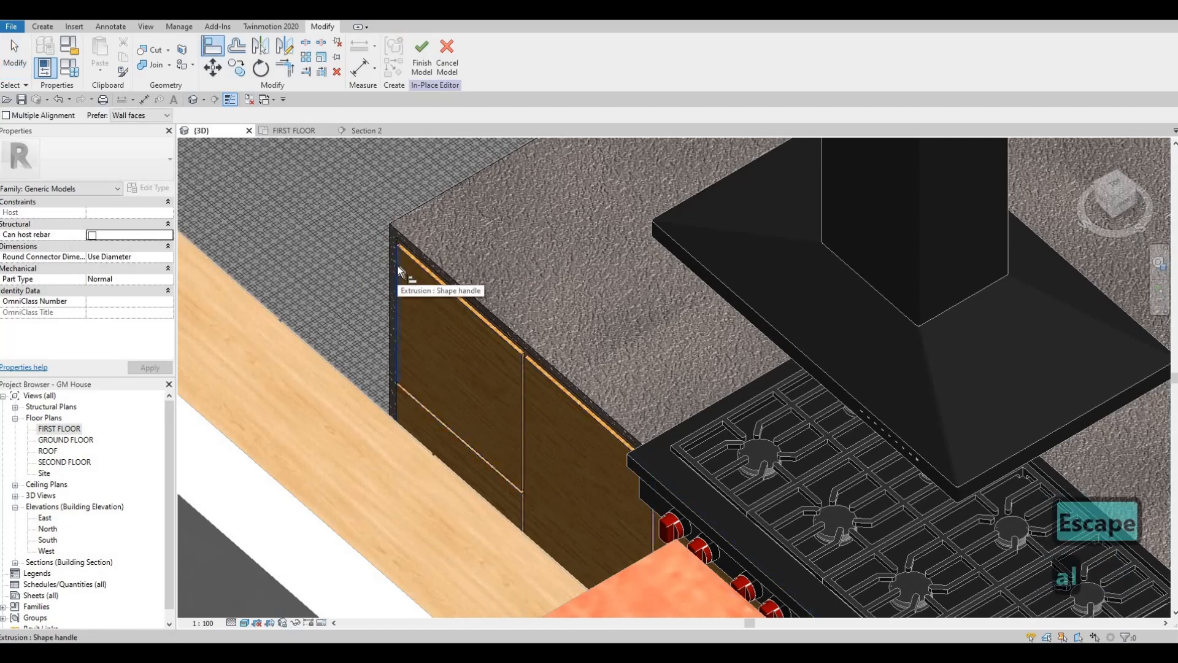
click(404, 257)
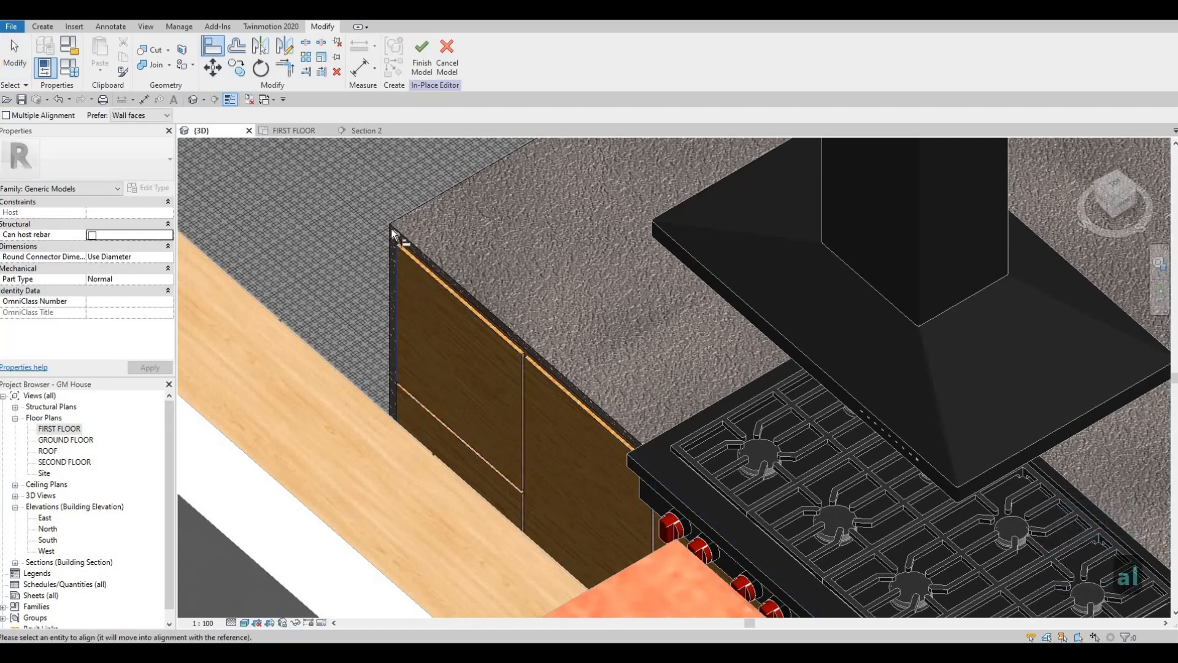
scroll(397, 230, up, 3)
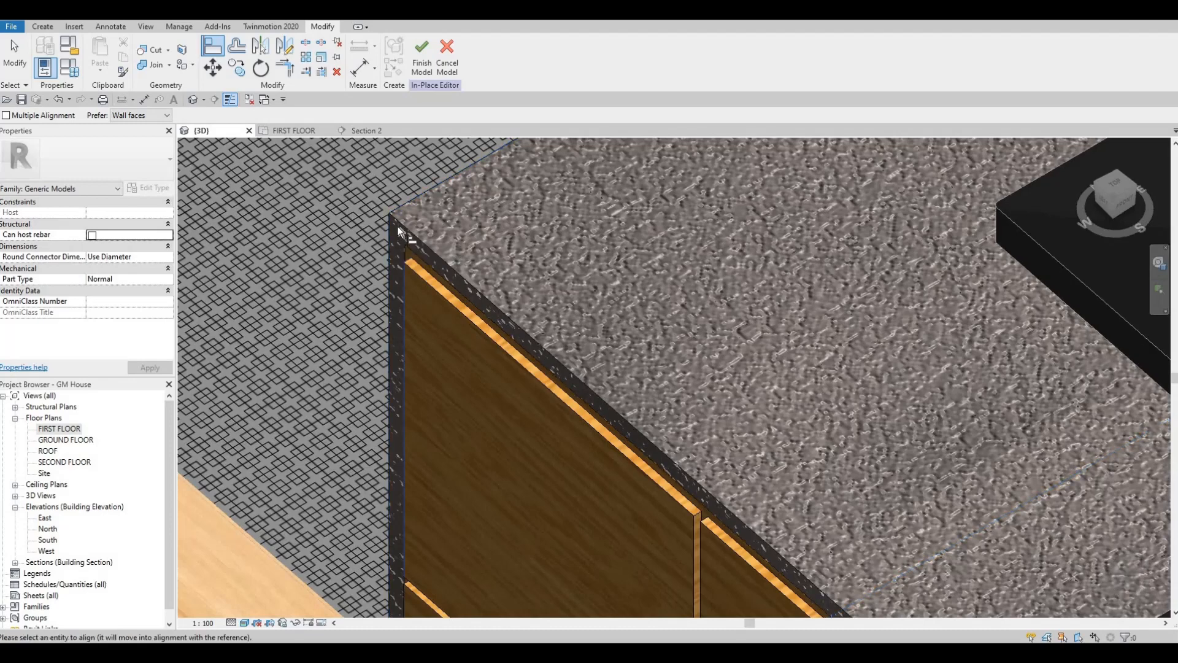
key(Tab)
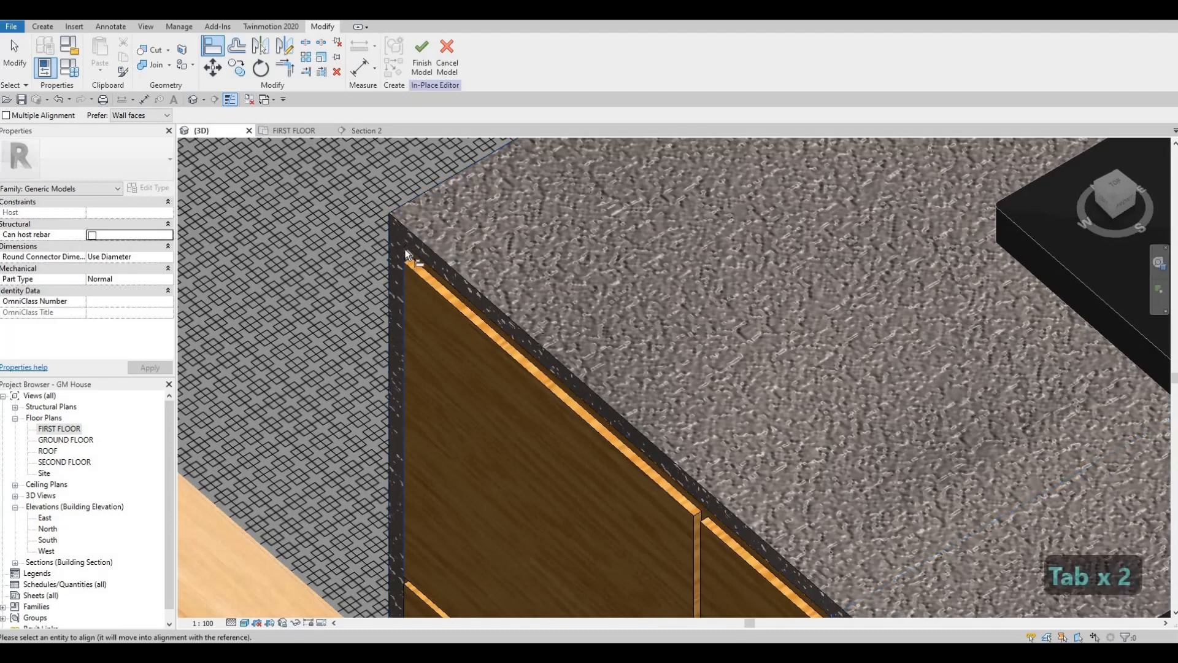
scroll(405, 253, down, 4)
scroll(408, 311, up, 3)
key(Escape)
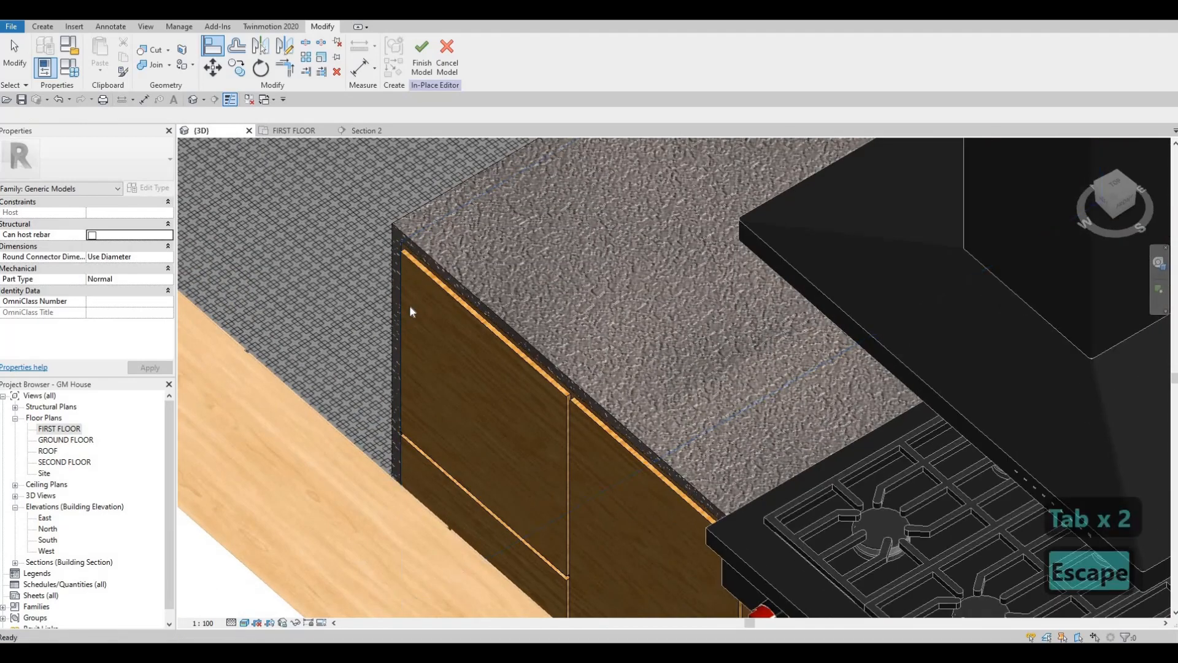
key(Escape)
key(Escape)
Align the front face of the island's concrete countertop shell with the face of the door and drawer fronts.
key(l)
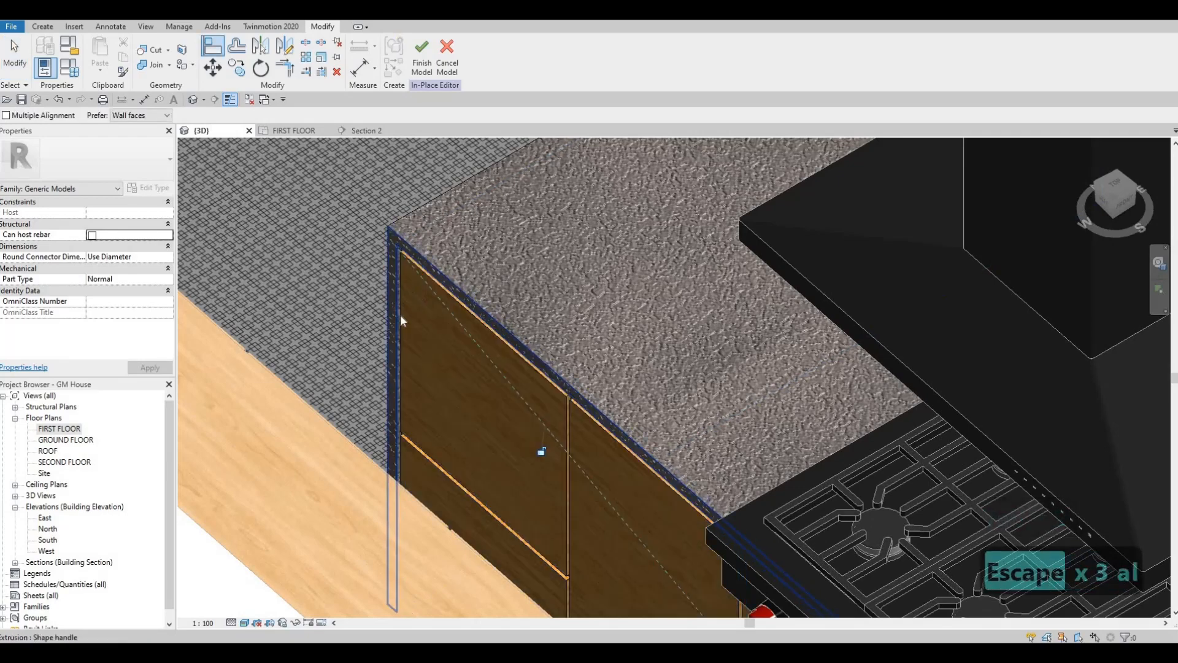
key(Escape)
key(Escape)
Finish editing the kitchen island's in-place model.
shift+middle_drag(400, 314, 370, 384)
scroll(370, 384, down, 5)
shift+middle_drag(435, 362, 339, 275)
scroll(339, 275, down, 5)
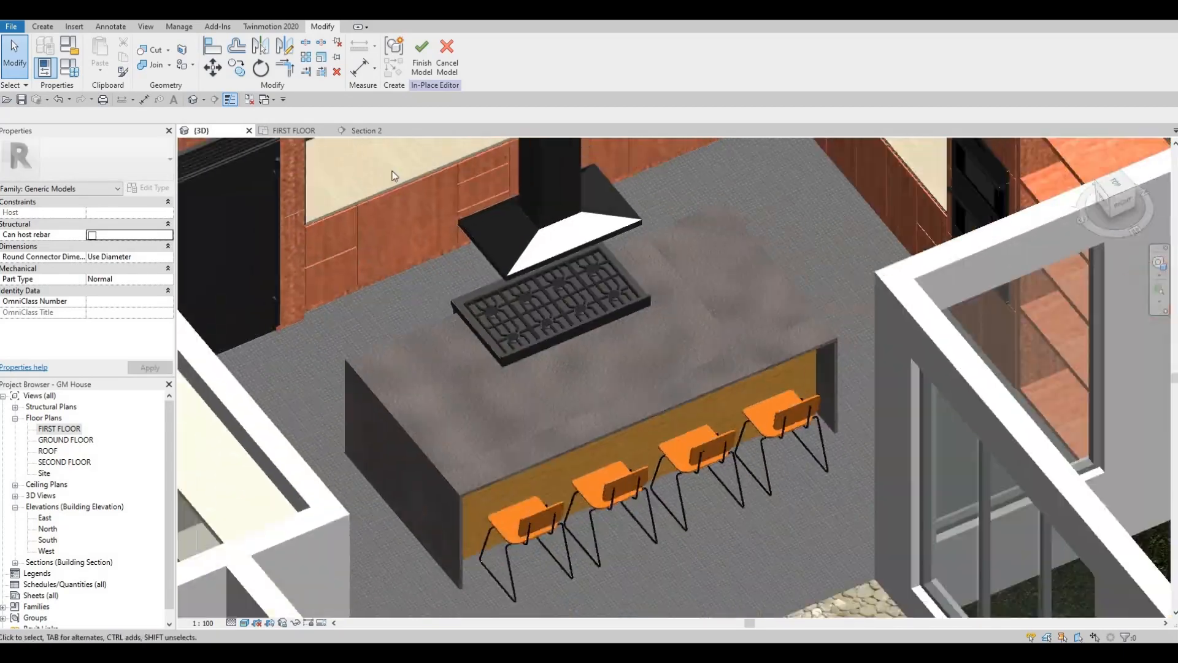
click(426, 54)
middle_drag(521, 348, 507, 396)
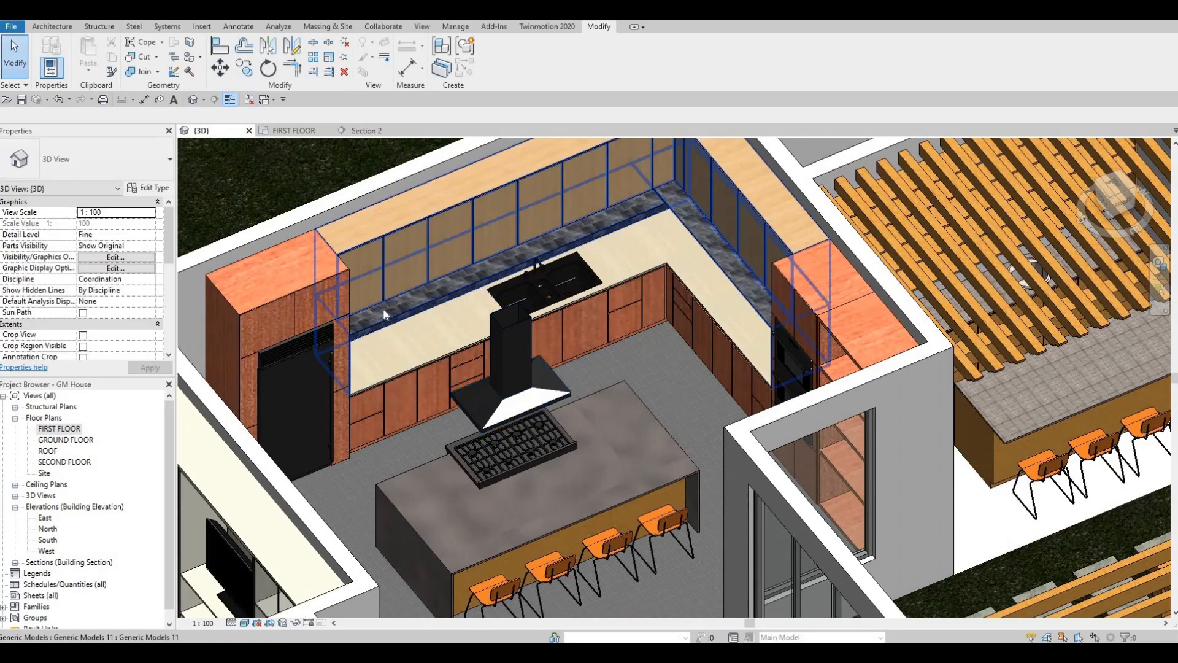
scroll(419, 295, up, 2)
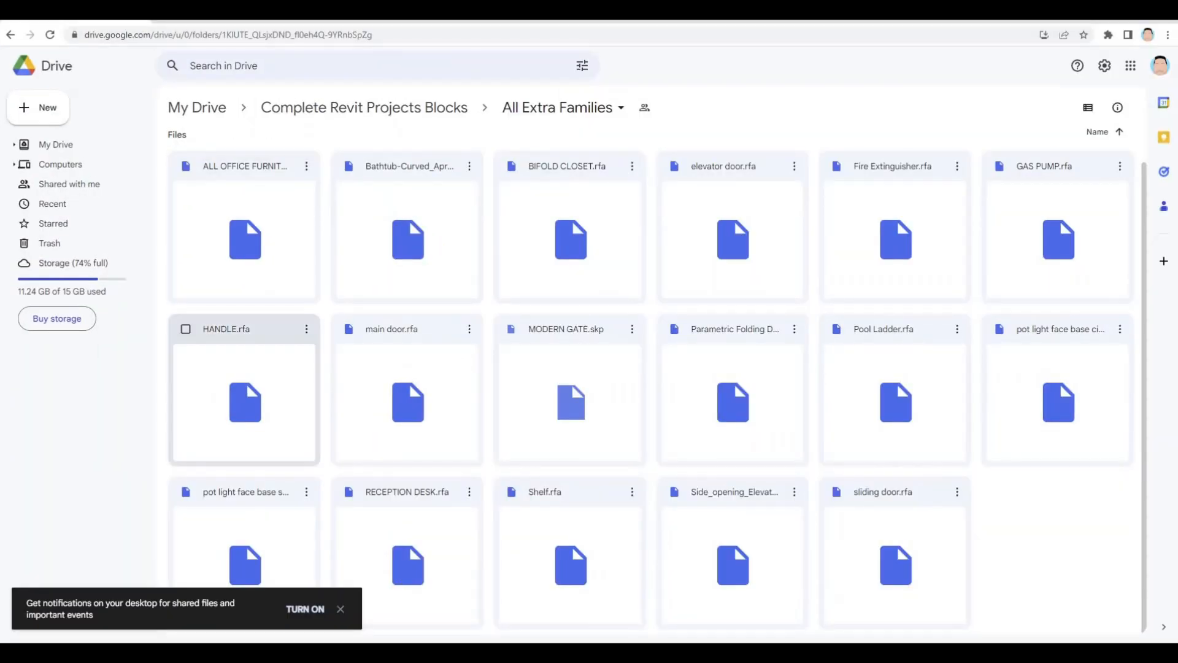
Switch to Google Drive and download HANDLE.rfa from the All Extra Families folder.
click(306, 329)
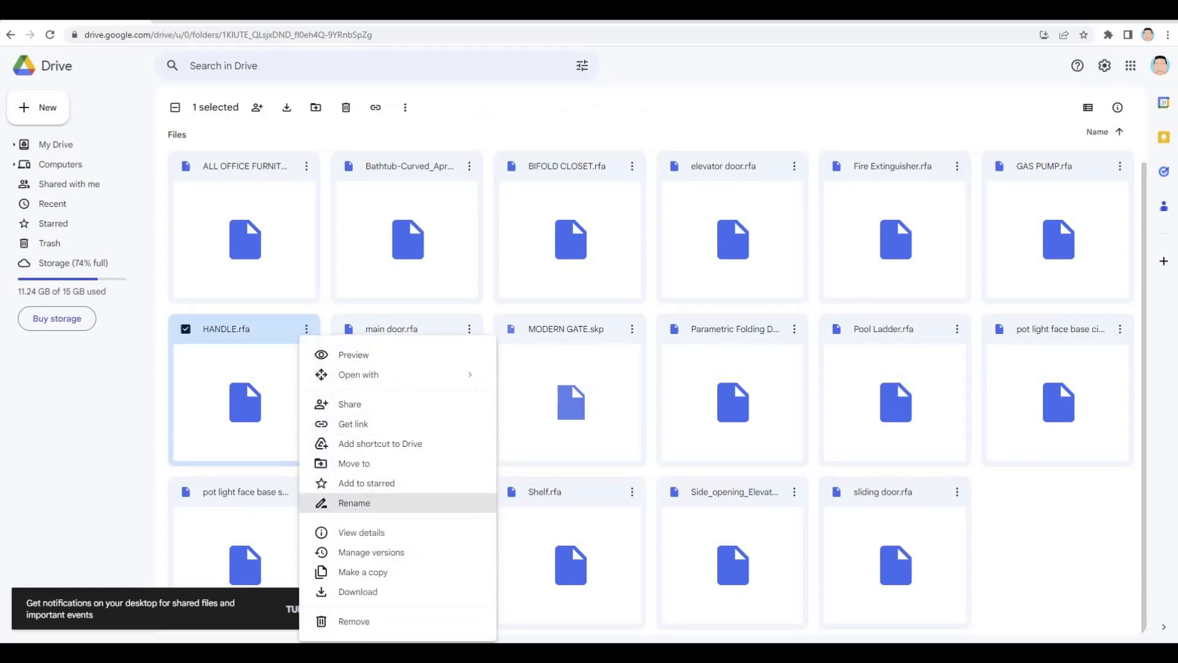
click(358, 592)
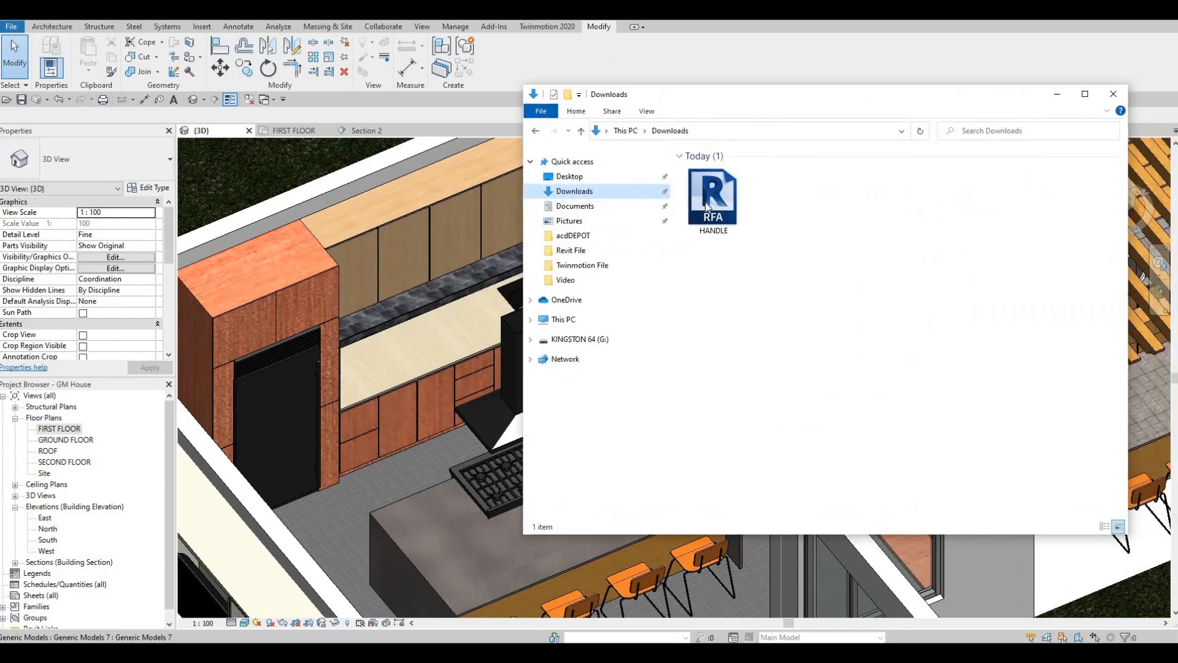
Load HANDLE.rfa from the Downloads folder into the Revit project and begin placing it on the kitchen cabinets.
drag(702, 208, 377, 301)
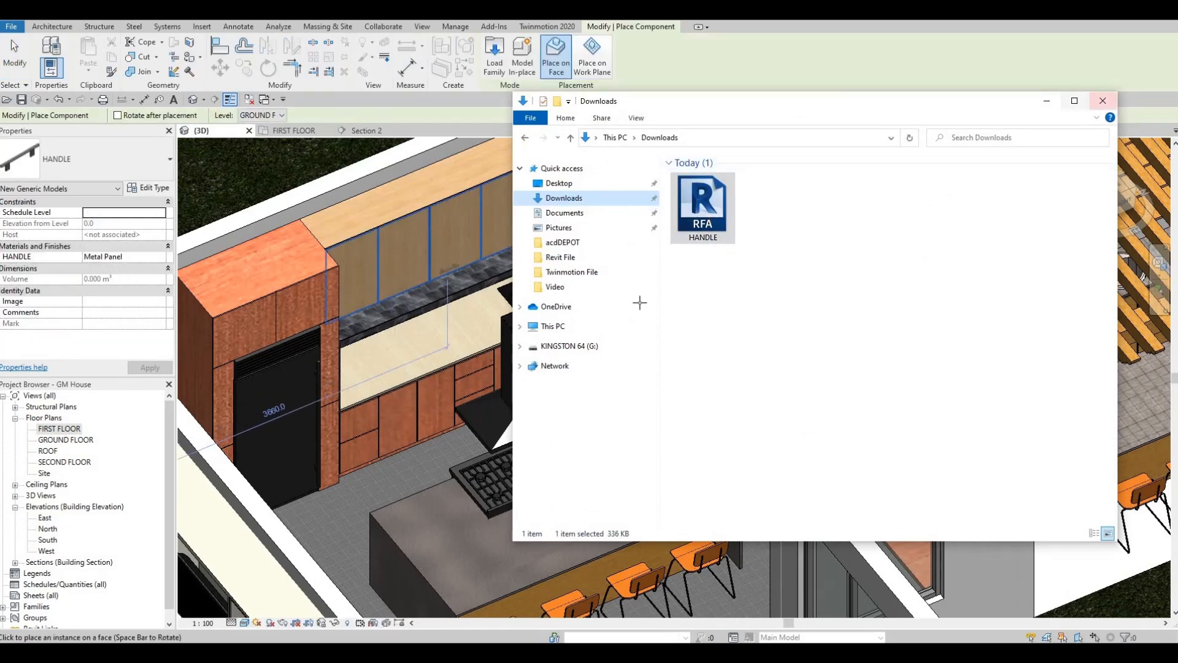
scroll(394, 311, down, 3)
scroll(299, 261, up, 5)
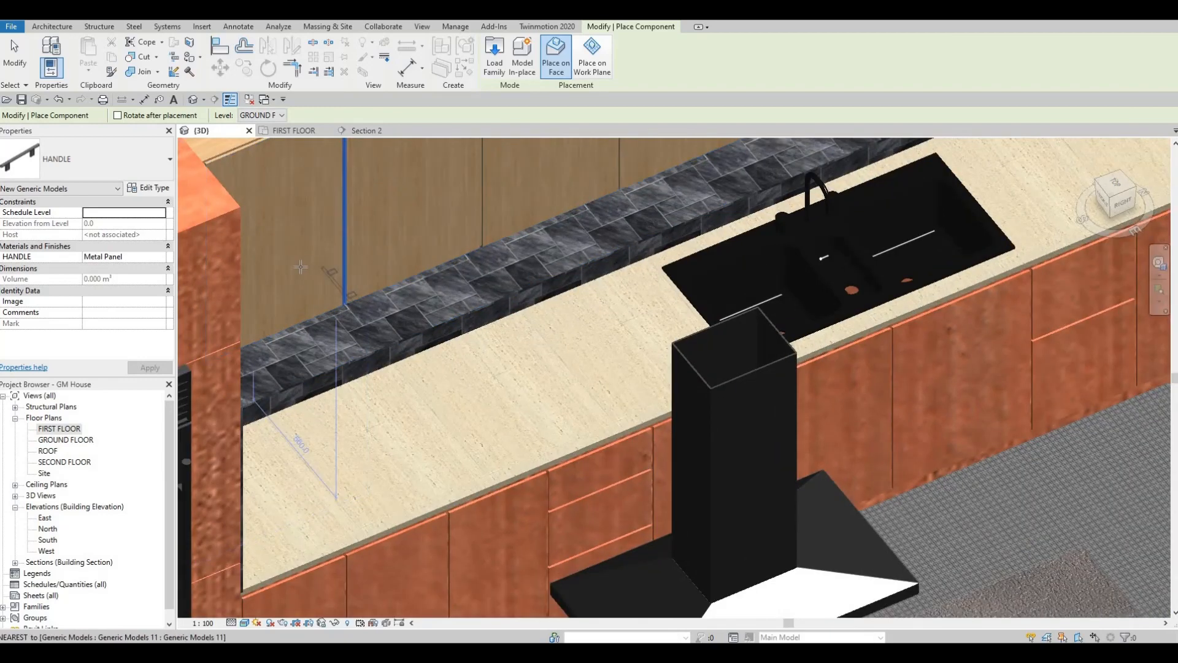
Place a vertical HANDLE near the lower corner of an upper cabinet door on the sink wall.
scroll(299, 261, down, 1)
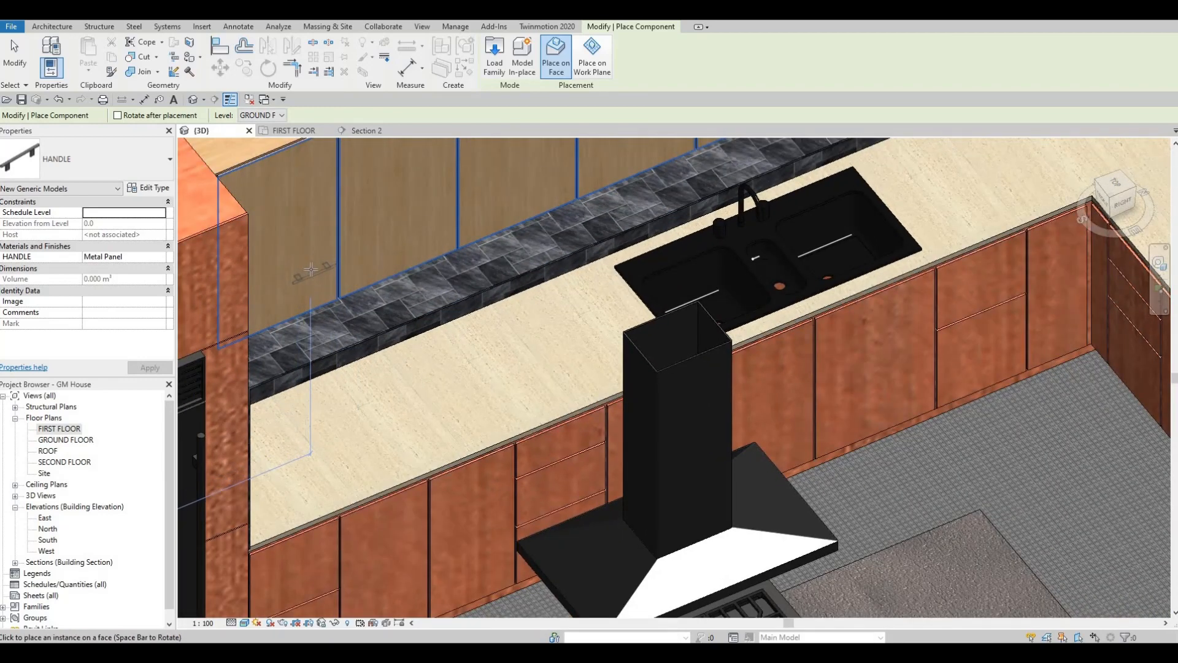
scroll(311, 268, up, 1)
scroll(311, 269, up, 1)
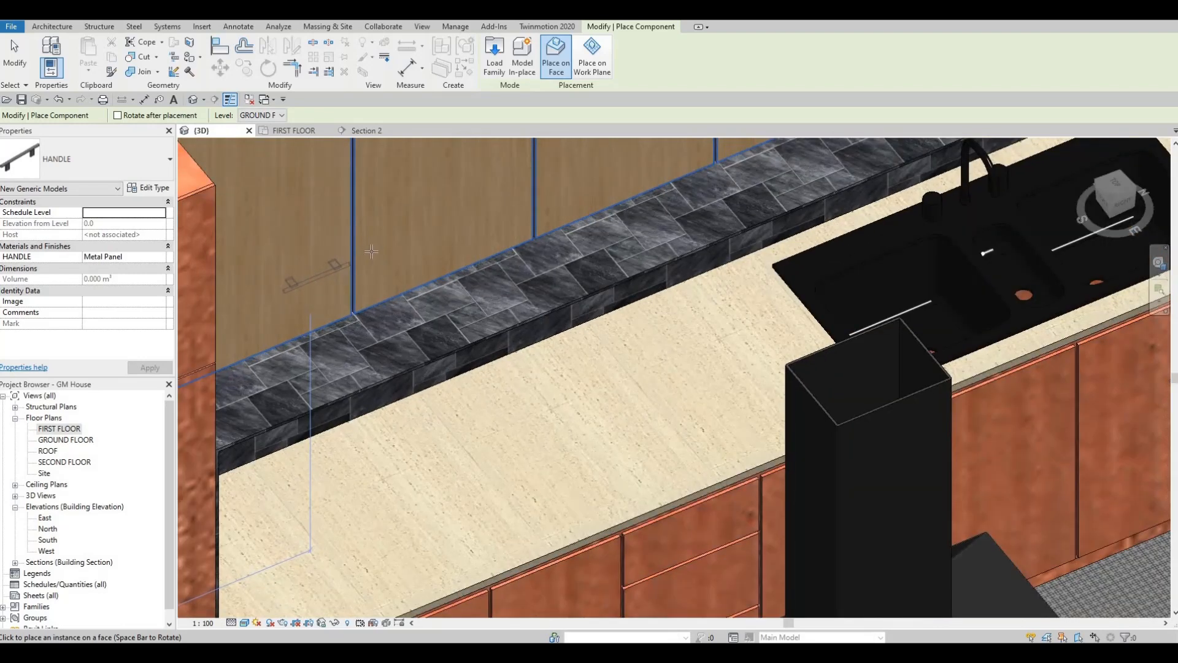
scroll(371, 252, up, 1)
click(491, 454)
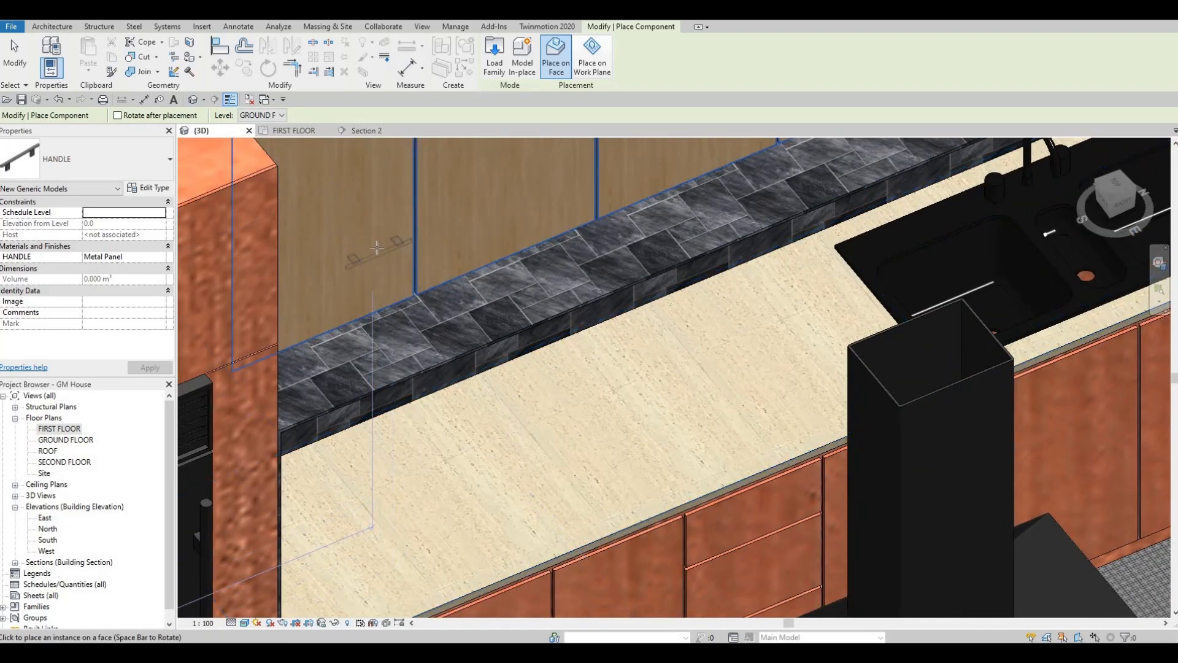
scroll(377, 247, down, 2)
scroll(484, 287, down, 2)
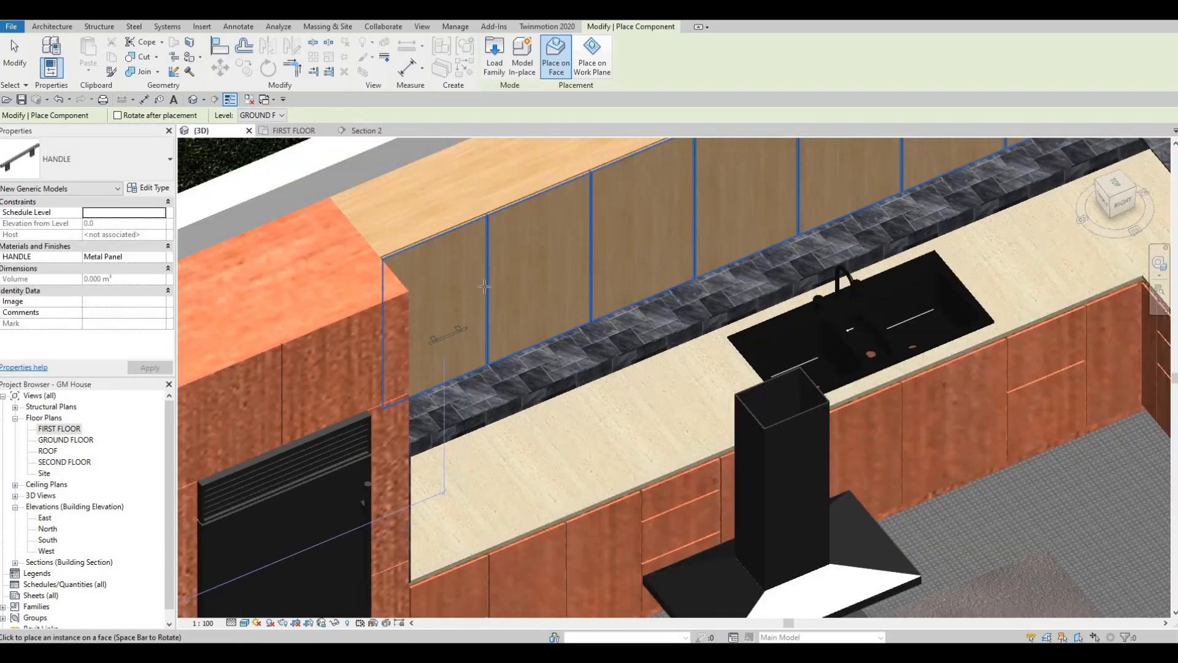
middle_drag(460, 332, 491, 295)
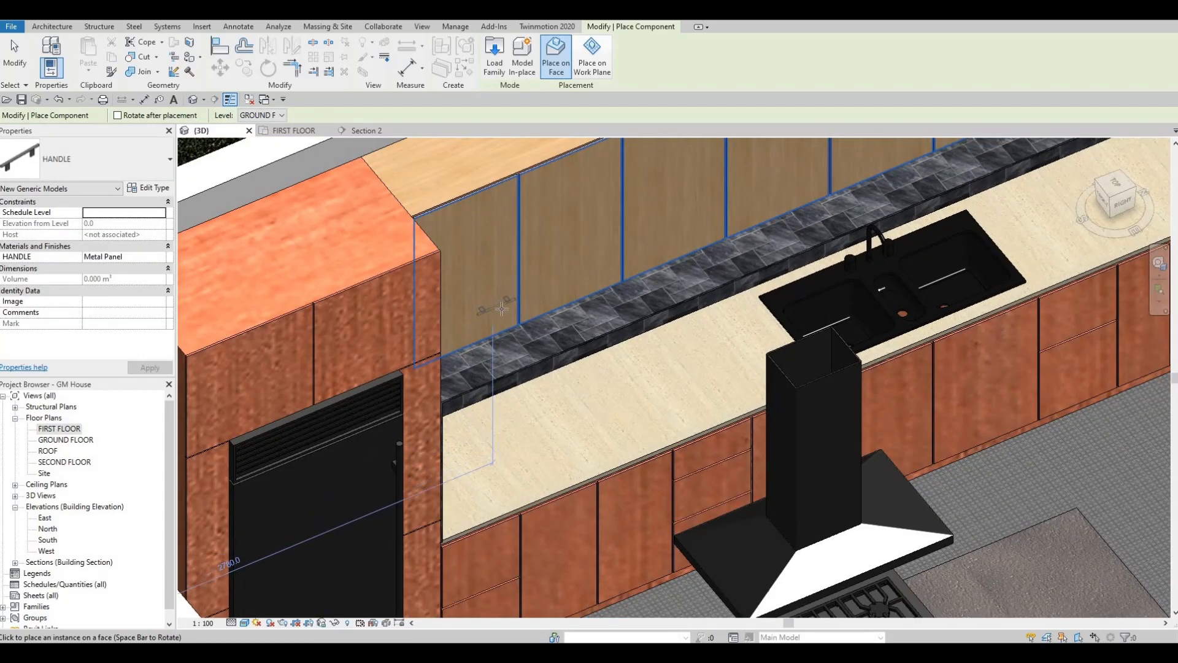
scroll(502, 308, up, 1)
scroll(540, 298, down, 3)
middle_drag(531, 315, 479, 350)
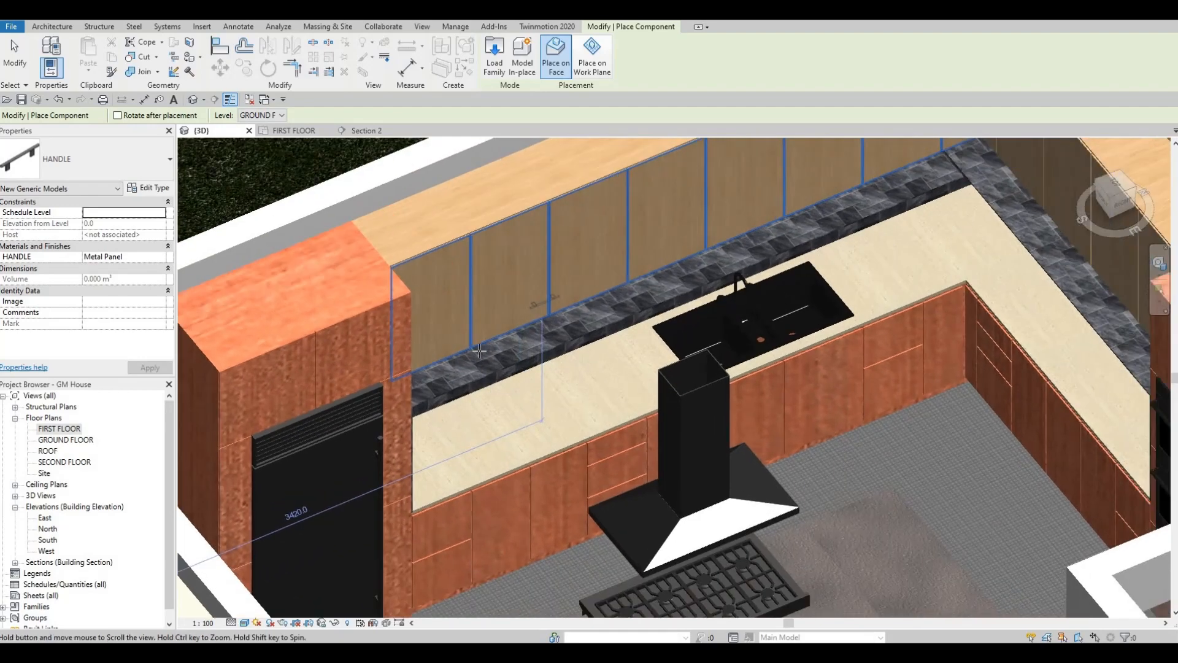
scroll(479, 350, down, 2)
scroll(498, 343, up, 4)
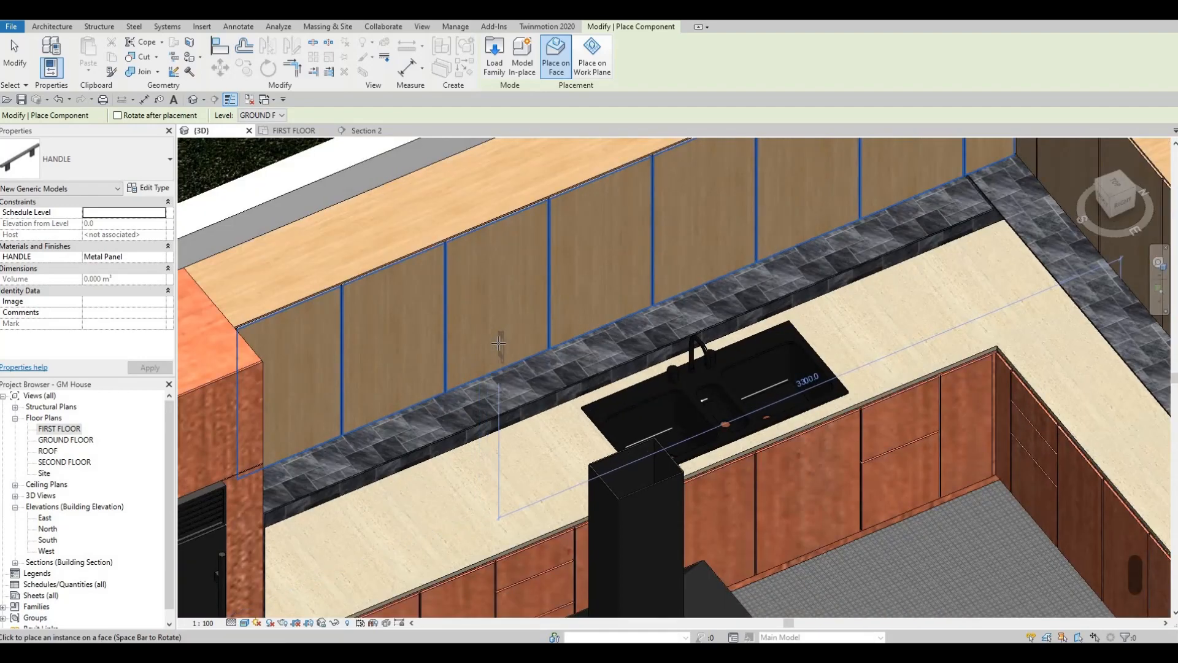
scroll(536, 329, up, 2)
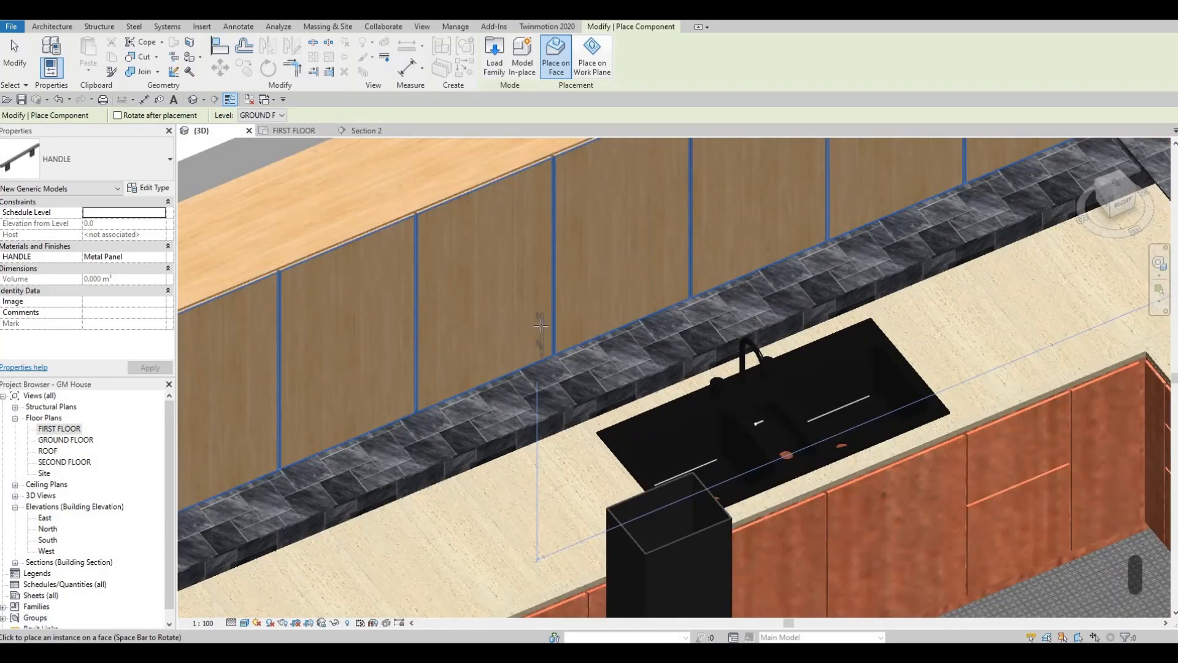
click(536, 313)
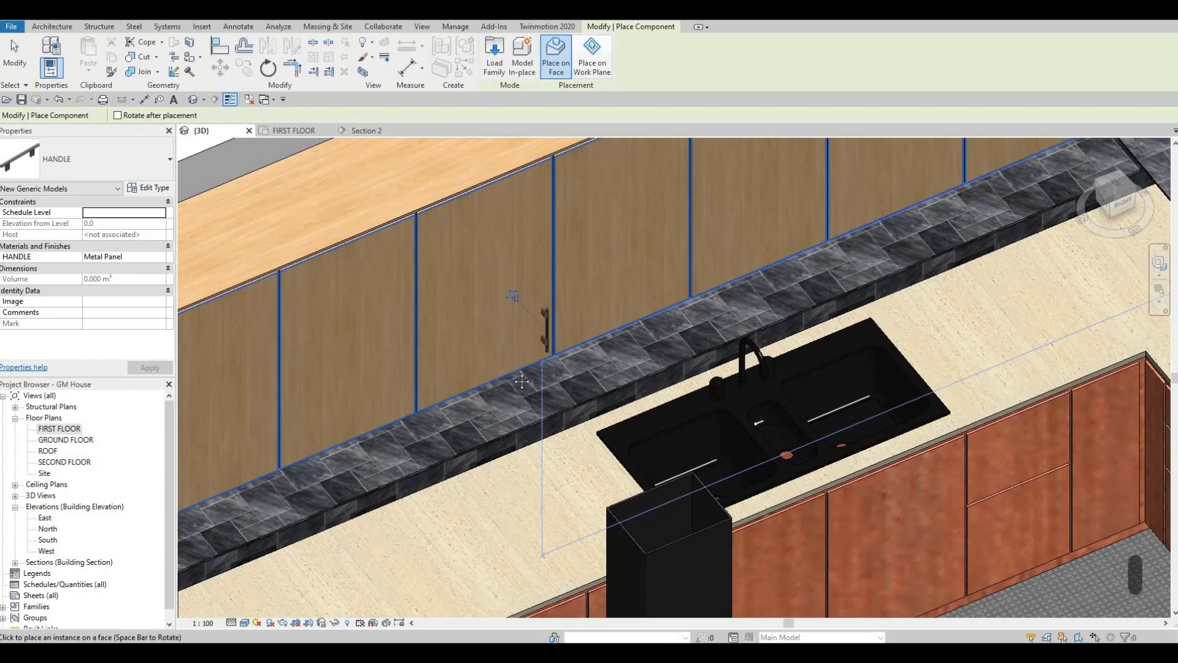
Place a vertical handle near the lower corner of an upper cabinet door on the adjoining wall.
scroll(847, 303, down, 4)
middle_drag(847, 303, 924, 244)
scroll(924, 244, up, 2)
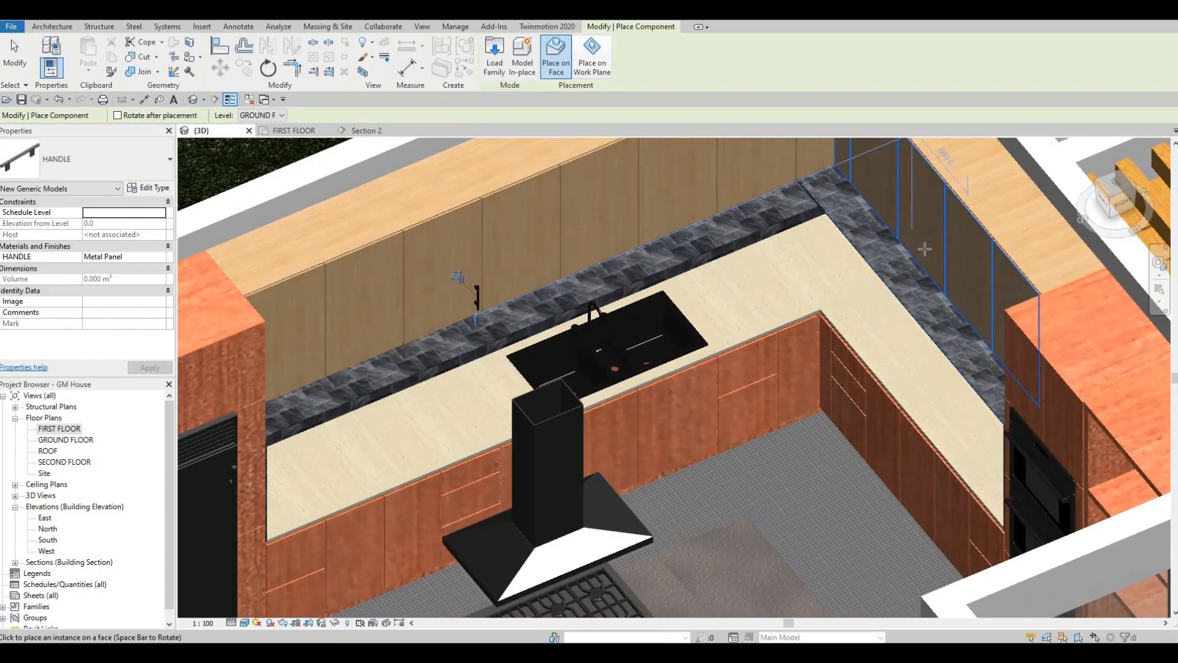
scroll(926, 249, up, 2)
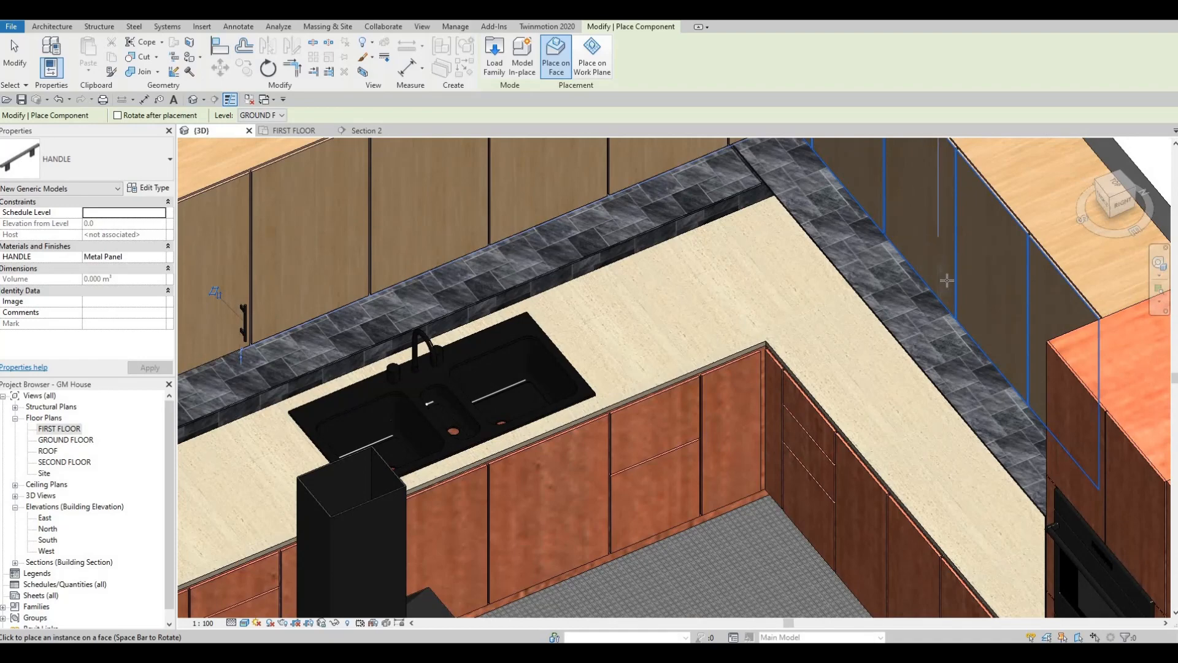
scroll(863, 302, down, 2)
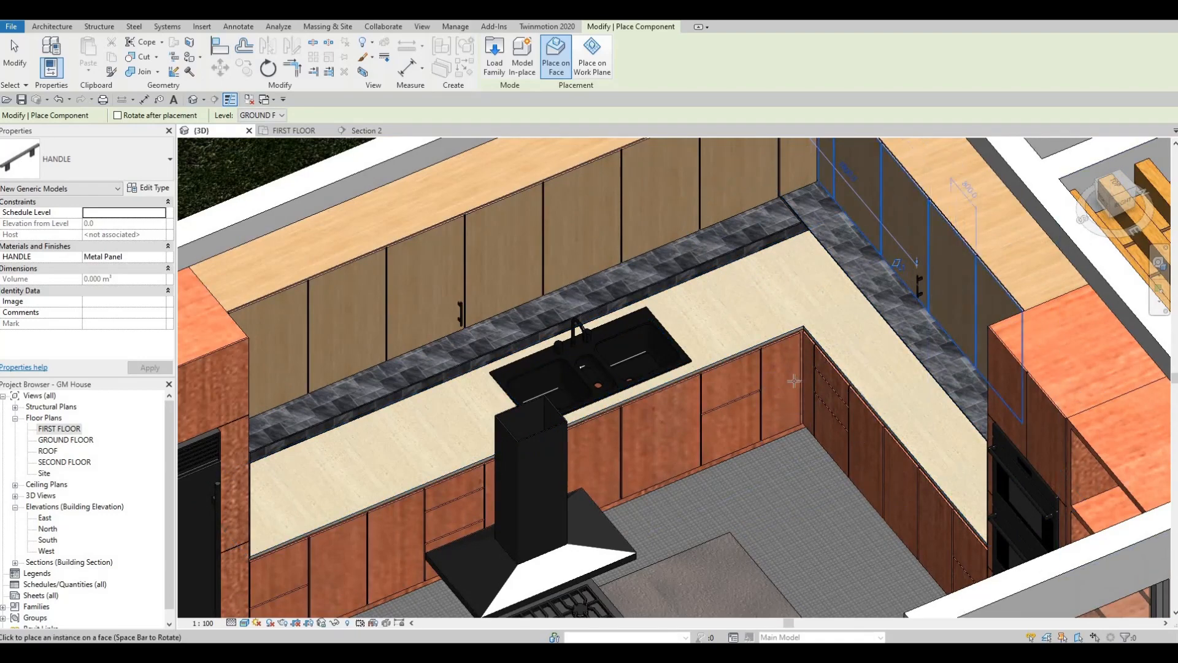
Place a horizontal handle on the upper drawer front beside the sink and a vertical handle on the base cabinet door below the sink.
scroll(794, 381, up, 4)
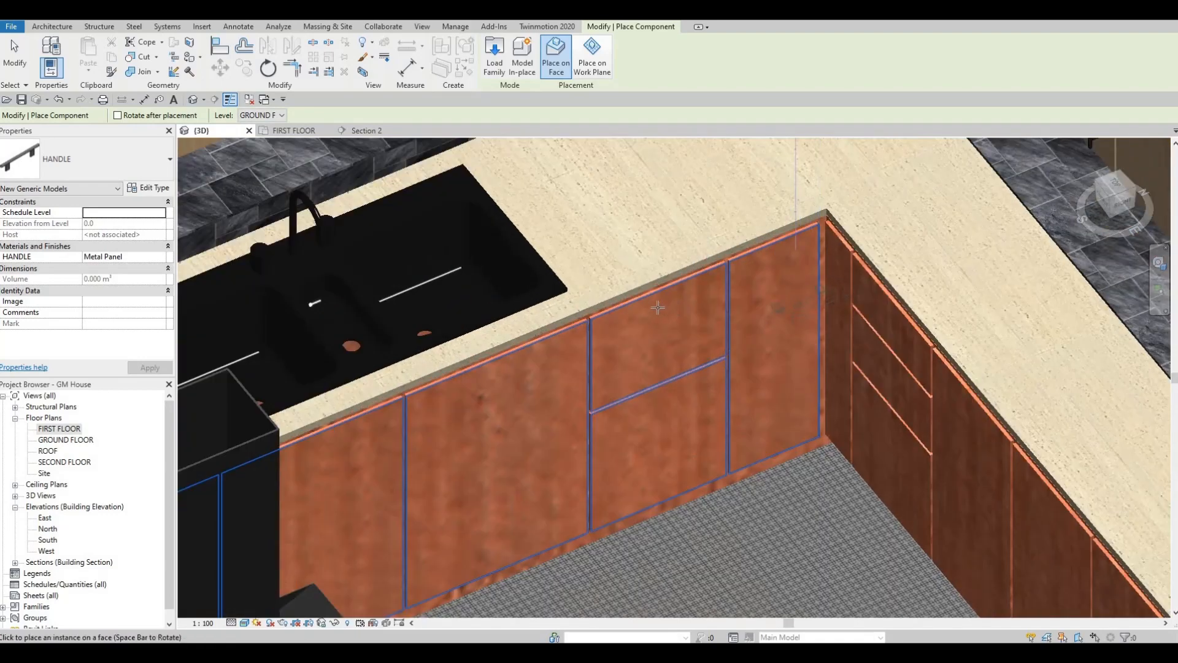
scroll(658, 307, up, 1)
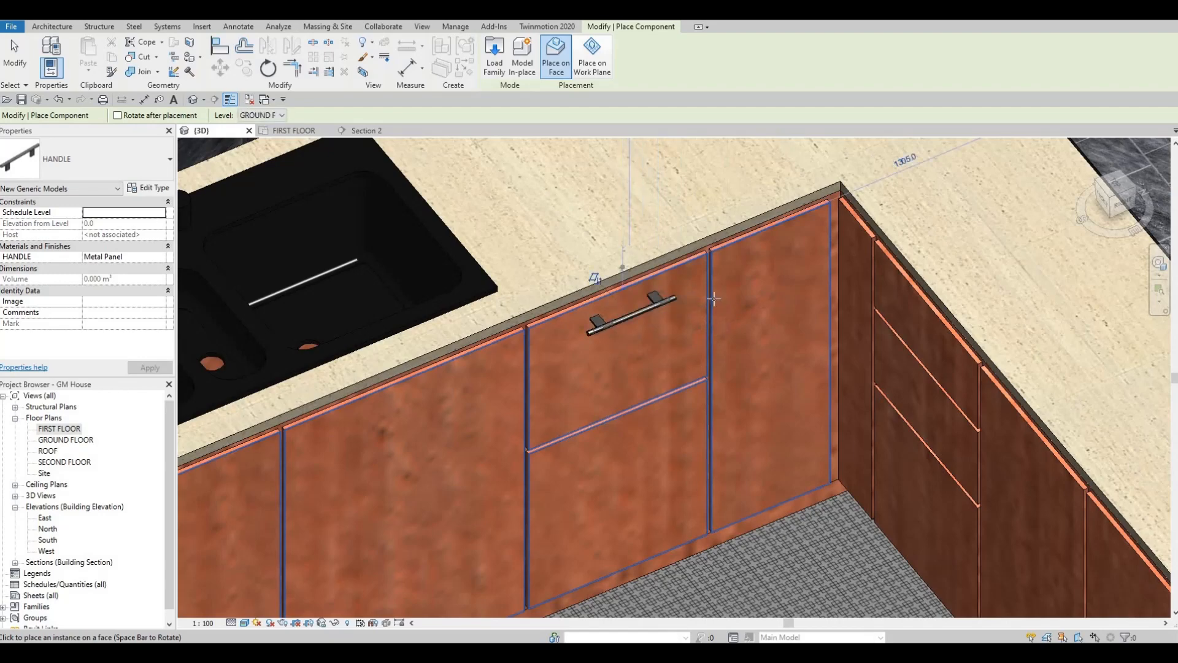
scroll(730, 310, down, 2)
middle_drag(730, 310, 951, 263)
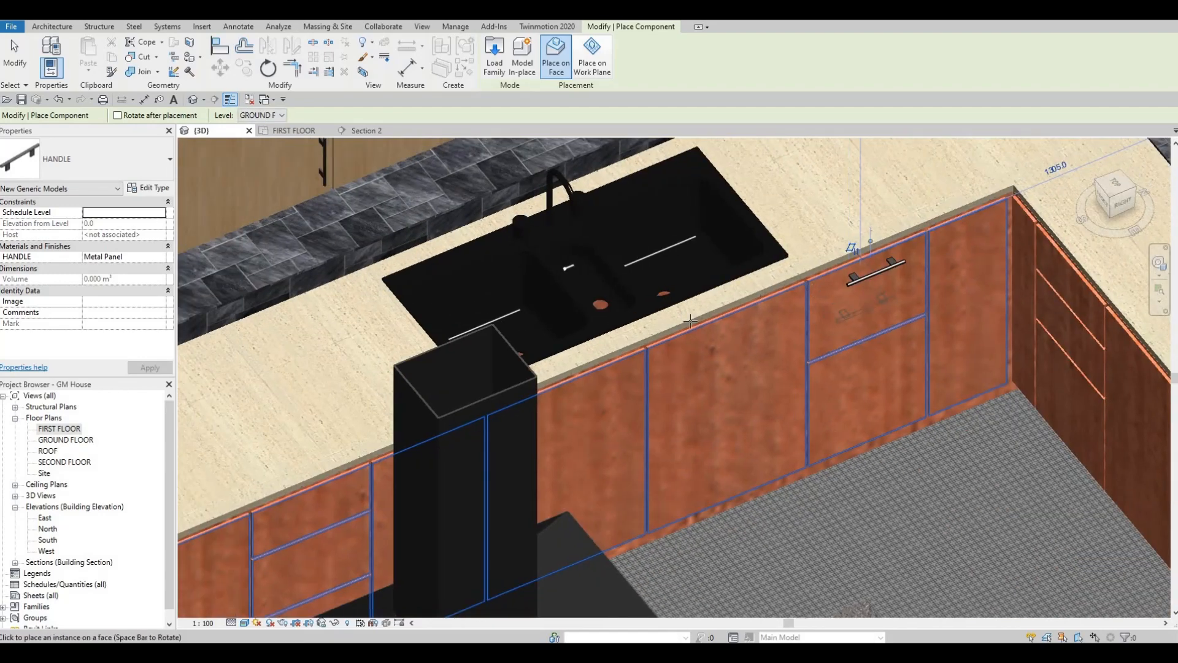
middle_drag(522, 433, 687, 345)
scroll(792, 279, up, 2)
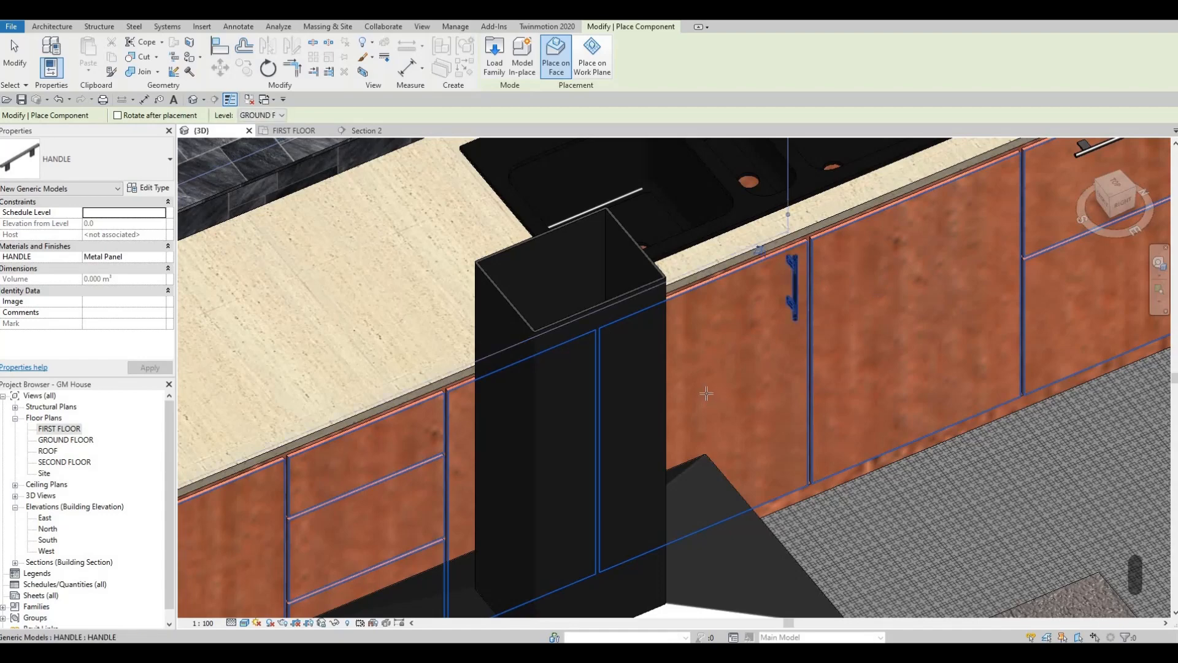
Place a horizontal handle on the upper drawer front at the end of the kitchen island.
scroll(706, 394, down, 5)
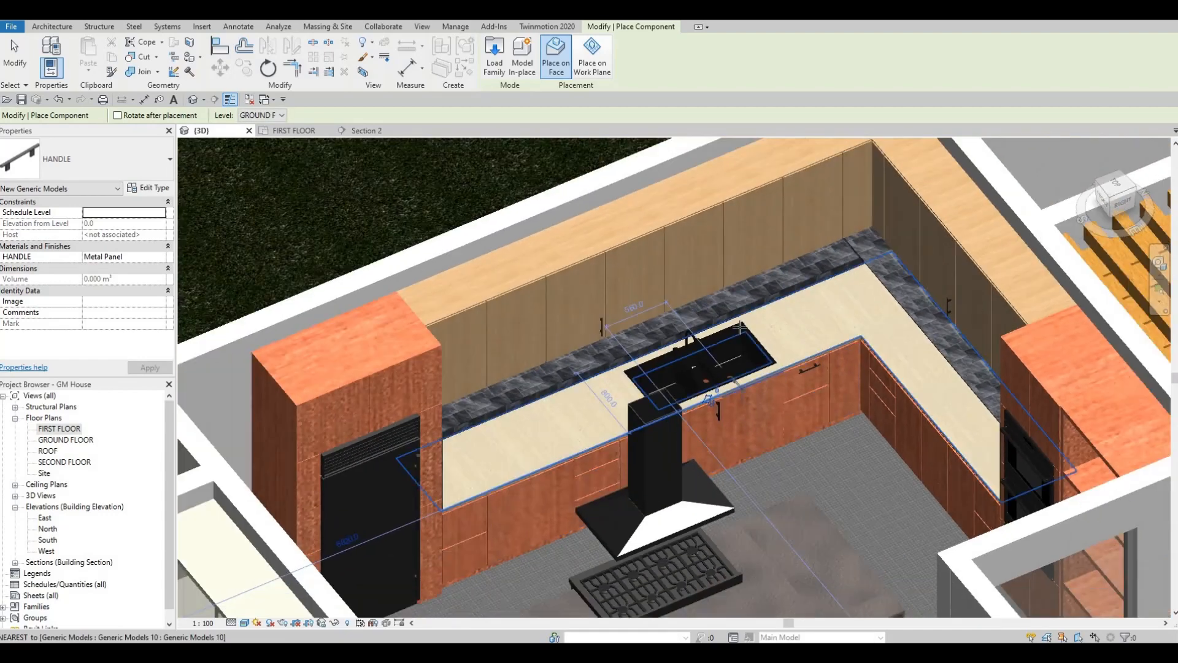
middle_drag(675, 595, 903, 478)
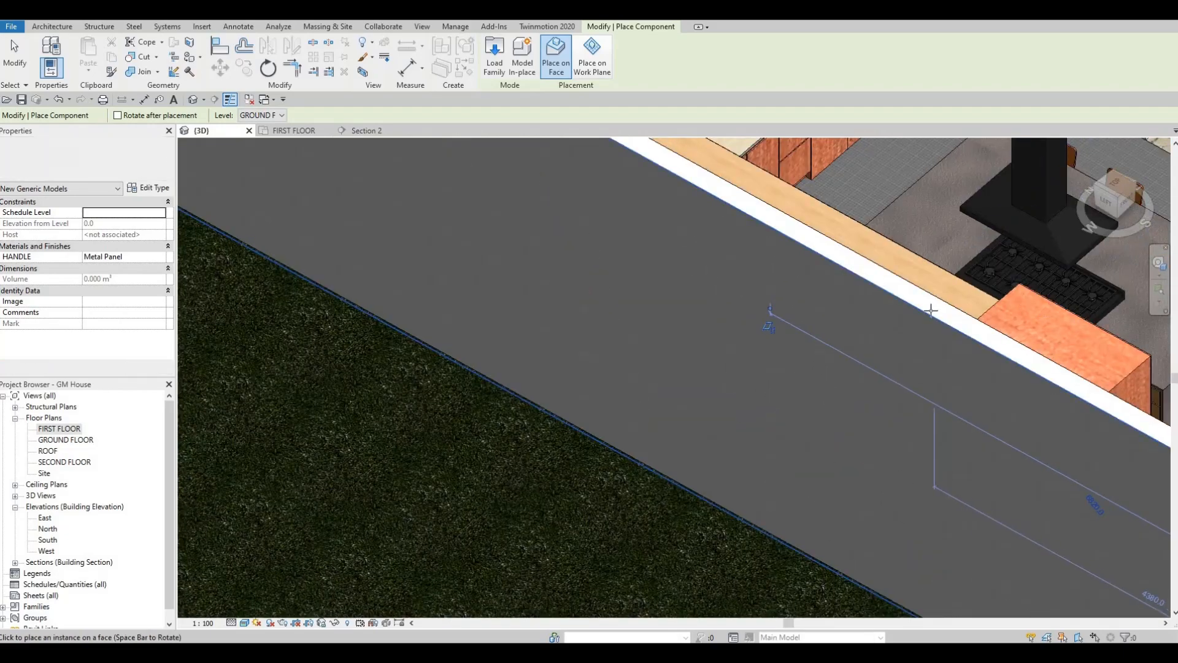
shift+middle_drag(931, 310, 907, 356)
scroll(920, 244, up, 4)
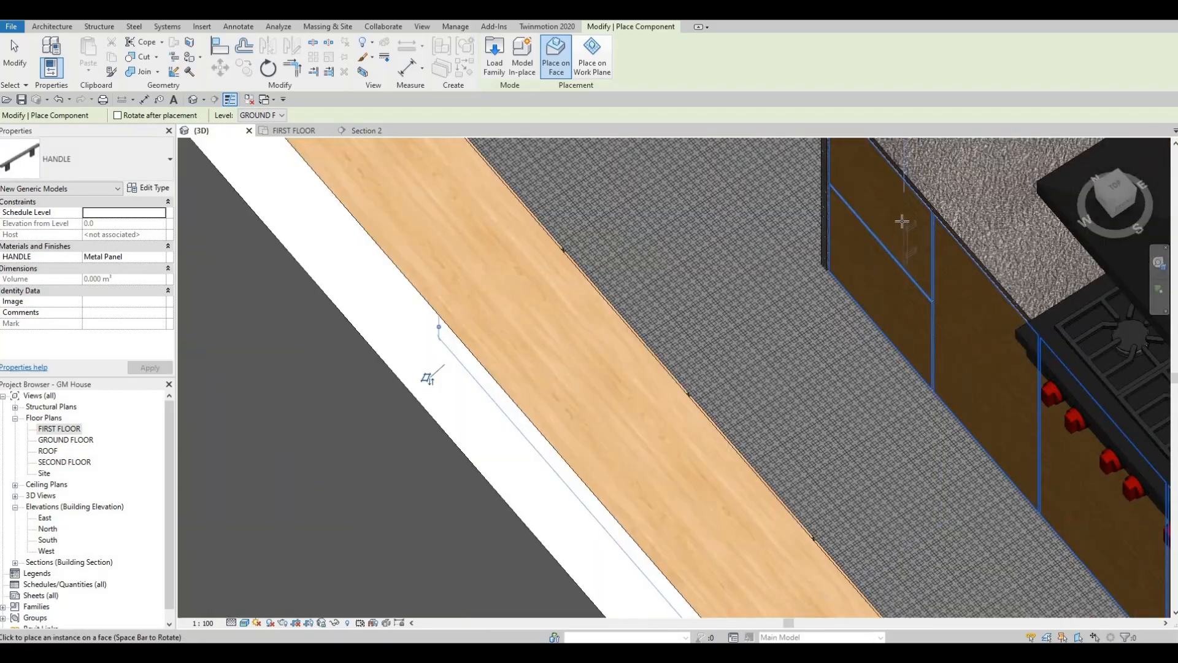
shift+middle_drag(898, 249, 889, 235)
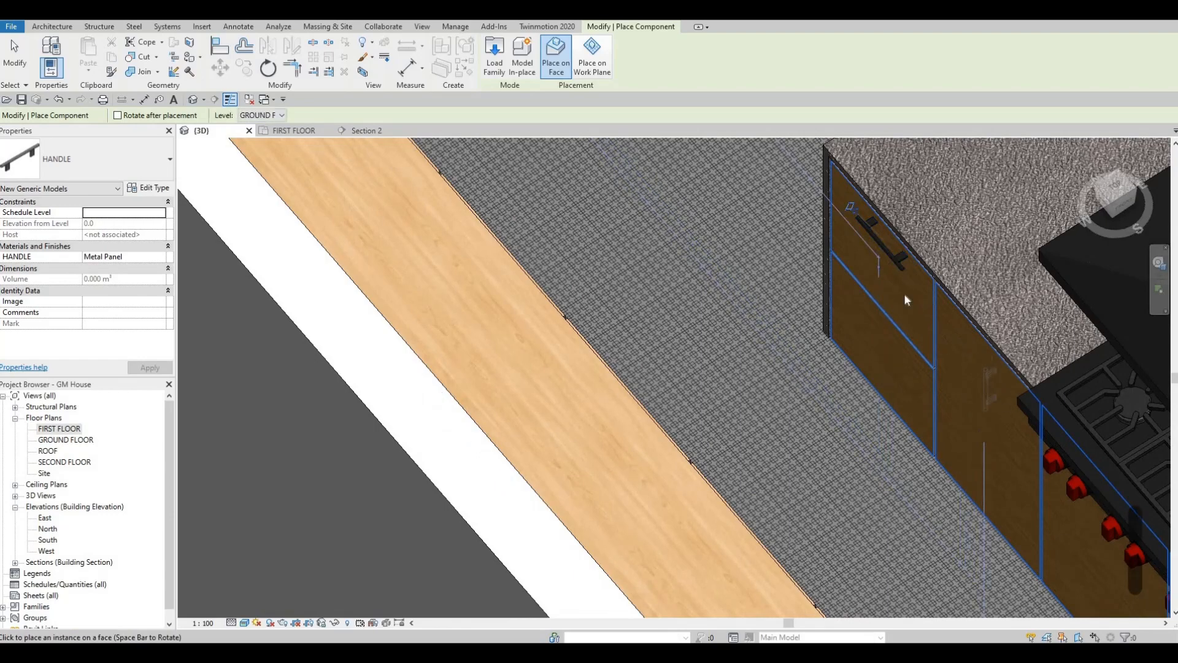
Place a vertical handle on the island door below the cooktop and finish placing handles.
middle_drag(995, 432, 878, 309)
middle_drag(992, 401, 874, 223)
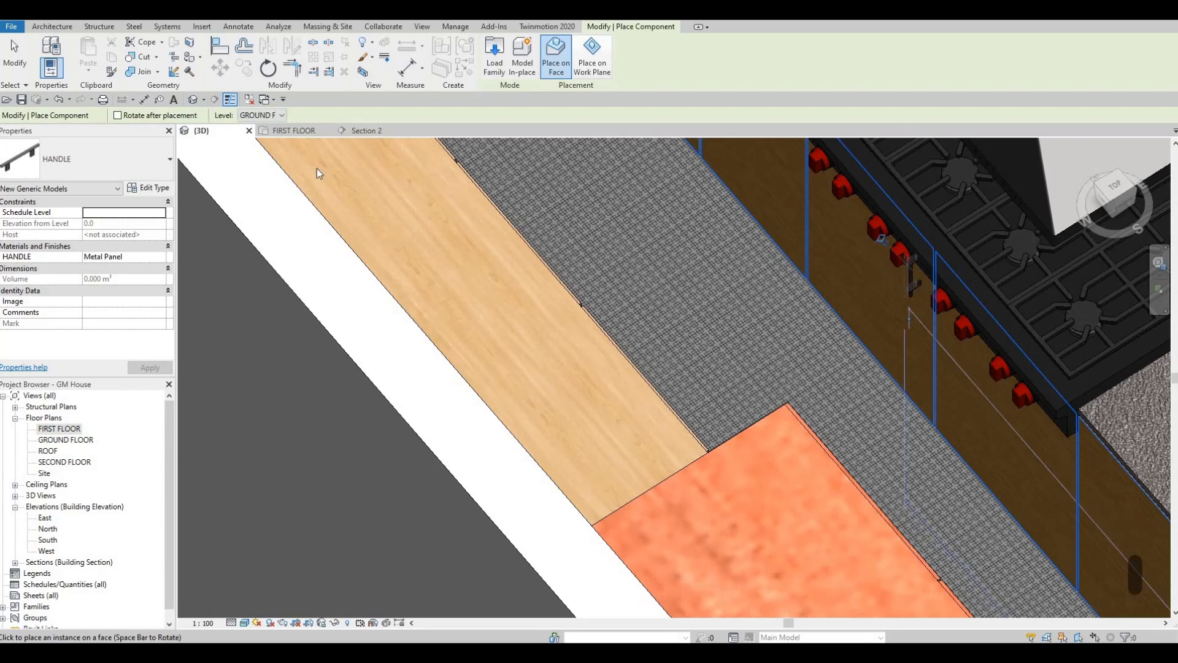
key(Escape)
key(Escape)
In the Section 2 view, nudge the vertical handle below the cooktop two steps down and one step to the right.
click(356, 131)
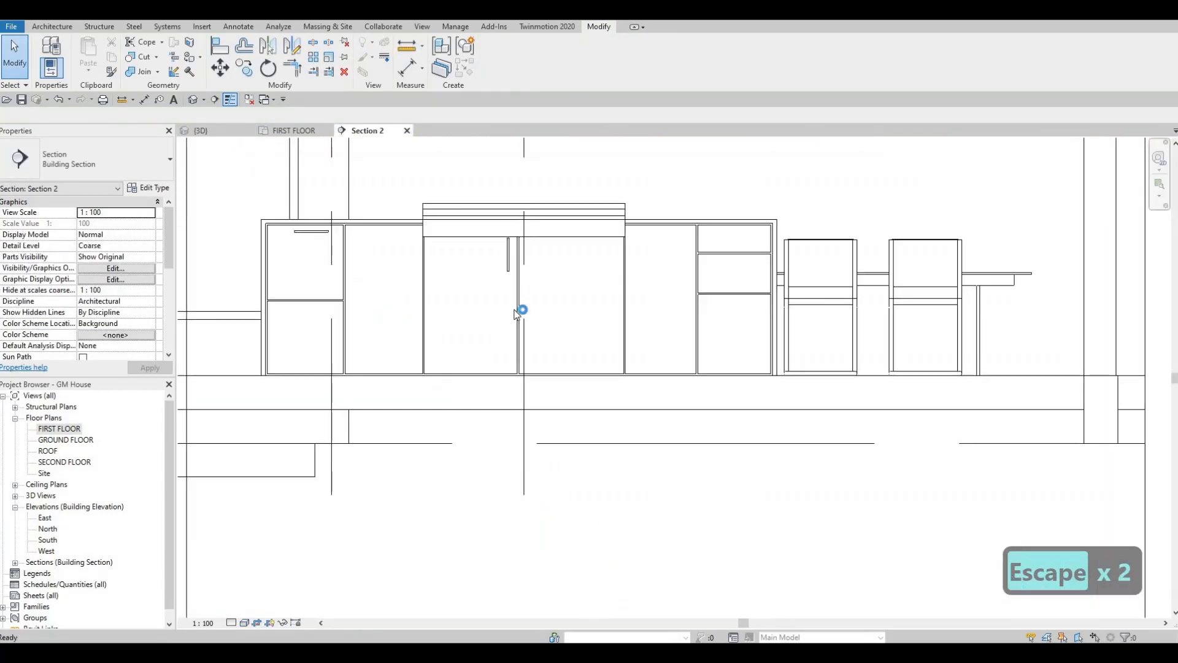
scroll(516, 313, down, 4)
scroll(527, 300, up, 6)
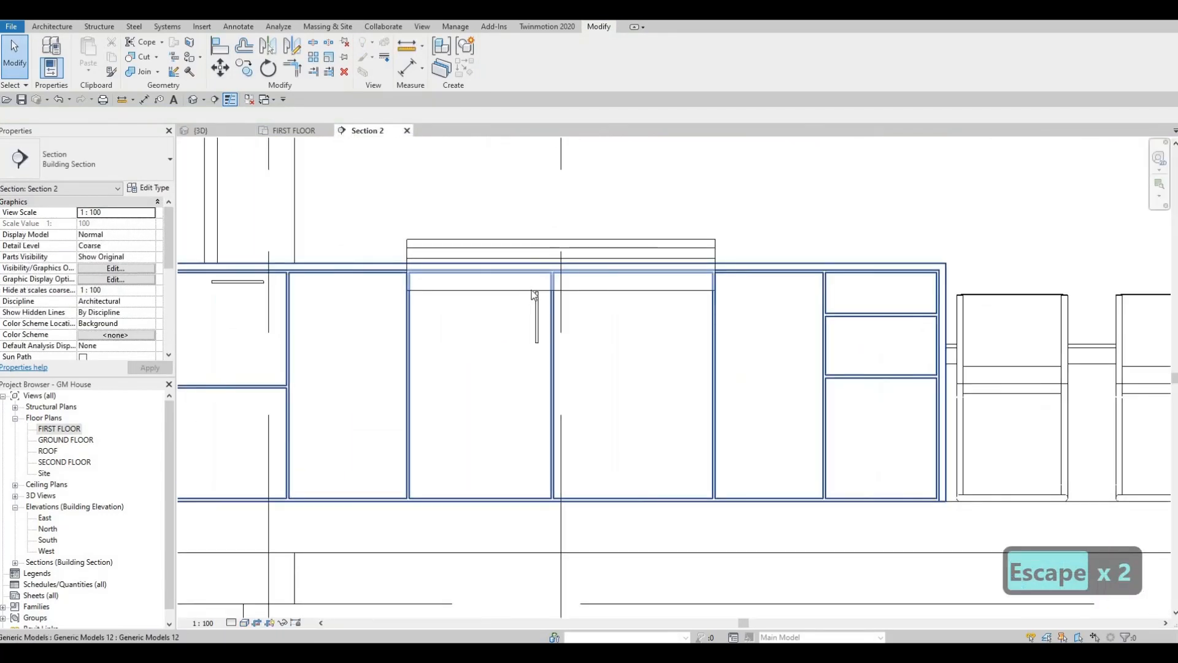
scroll(535, 297, up, 2)
key(Escape)
key(Escape)
click(543, 304)
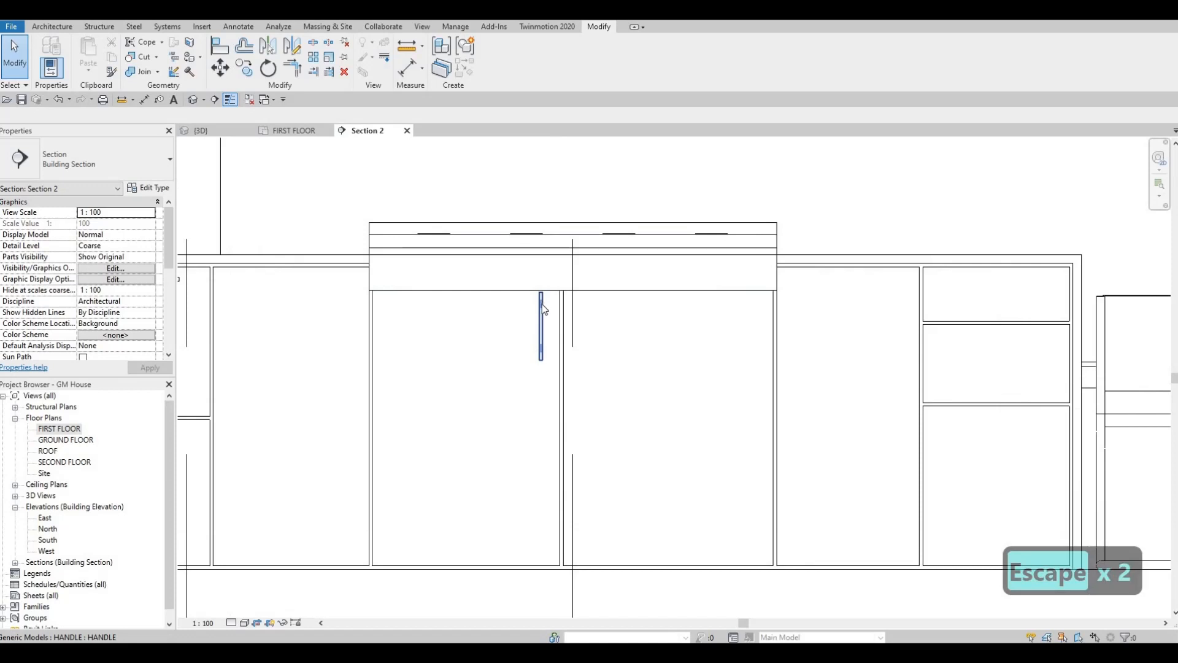
click(542, 309)
key(Down)
key(Down)
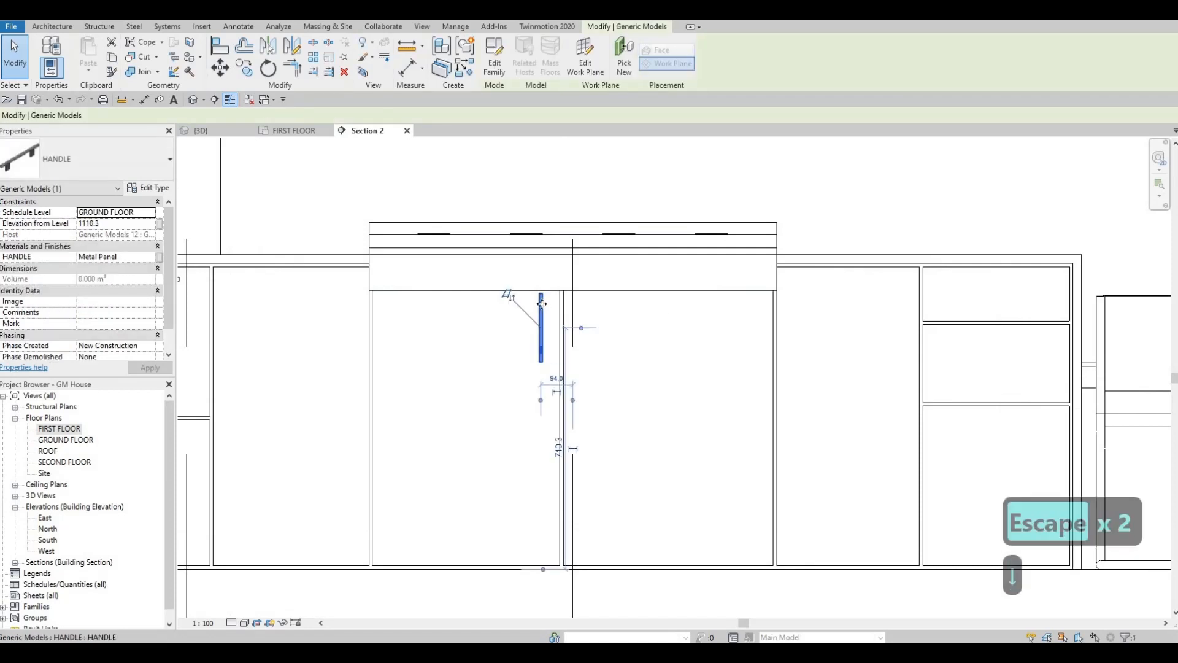
key(Right)
key(Escape)
key(Escape)
click(223, 134)
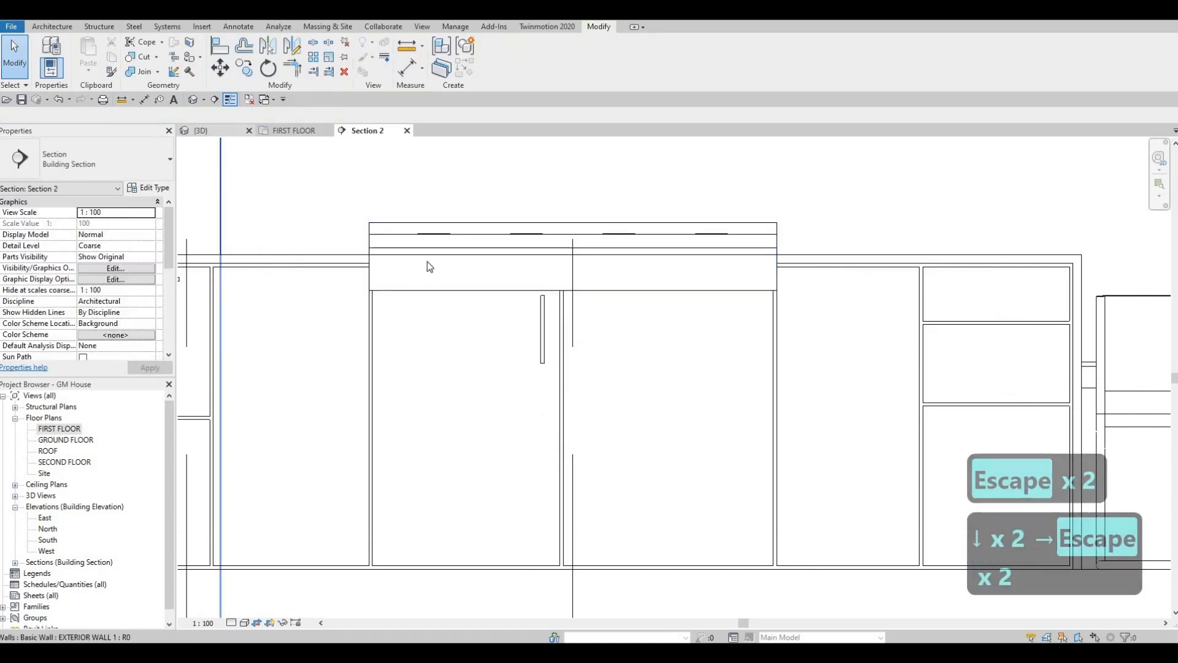
shift+middle_drag(706, 313, 334, 153)
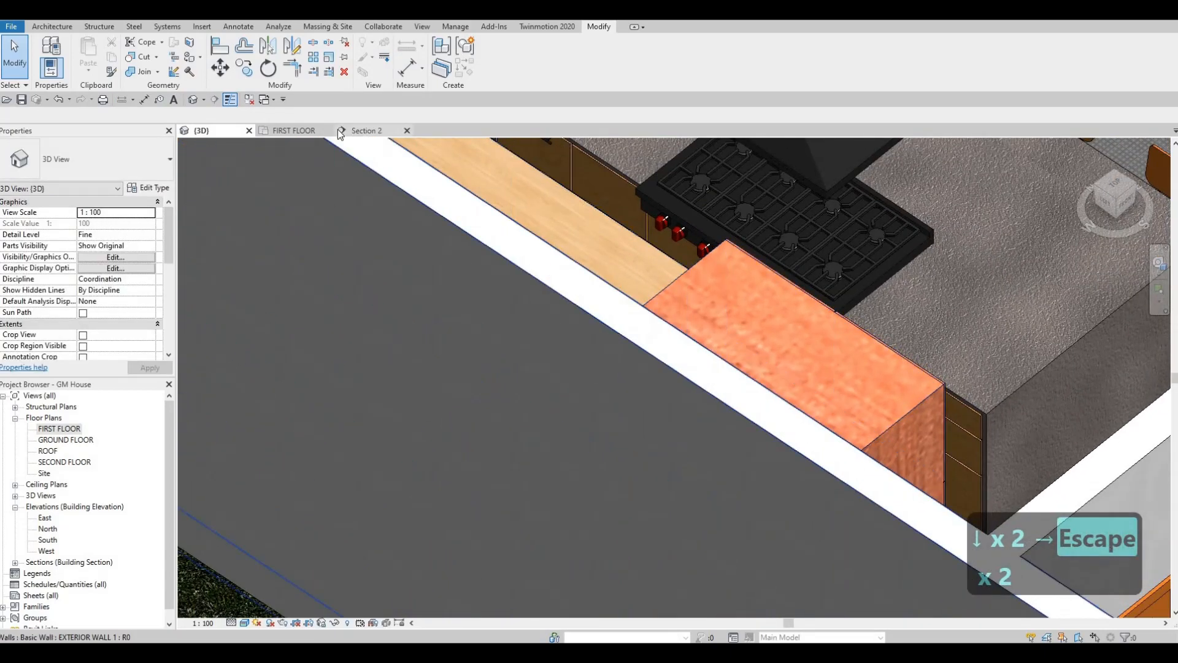
click(366, 131)
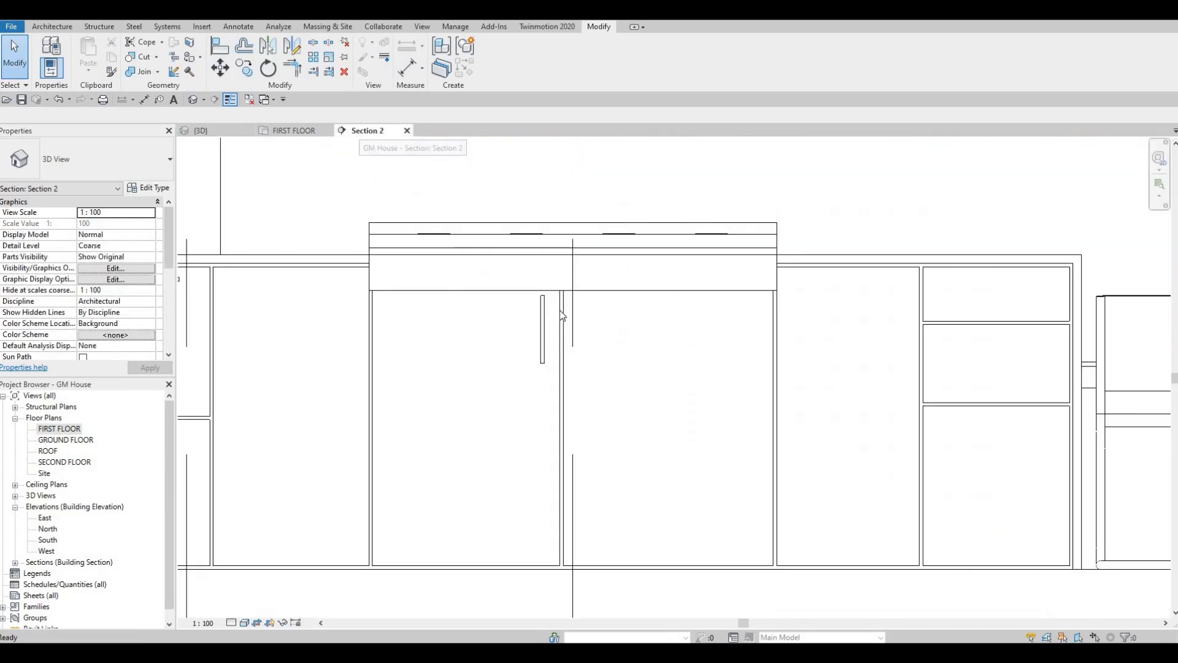
Move the horizontal handle on the island's two-drawer end up flush with the top edge of the upper drawer front.
key(Escape)
scroll(491, 329, down, 3)
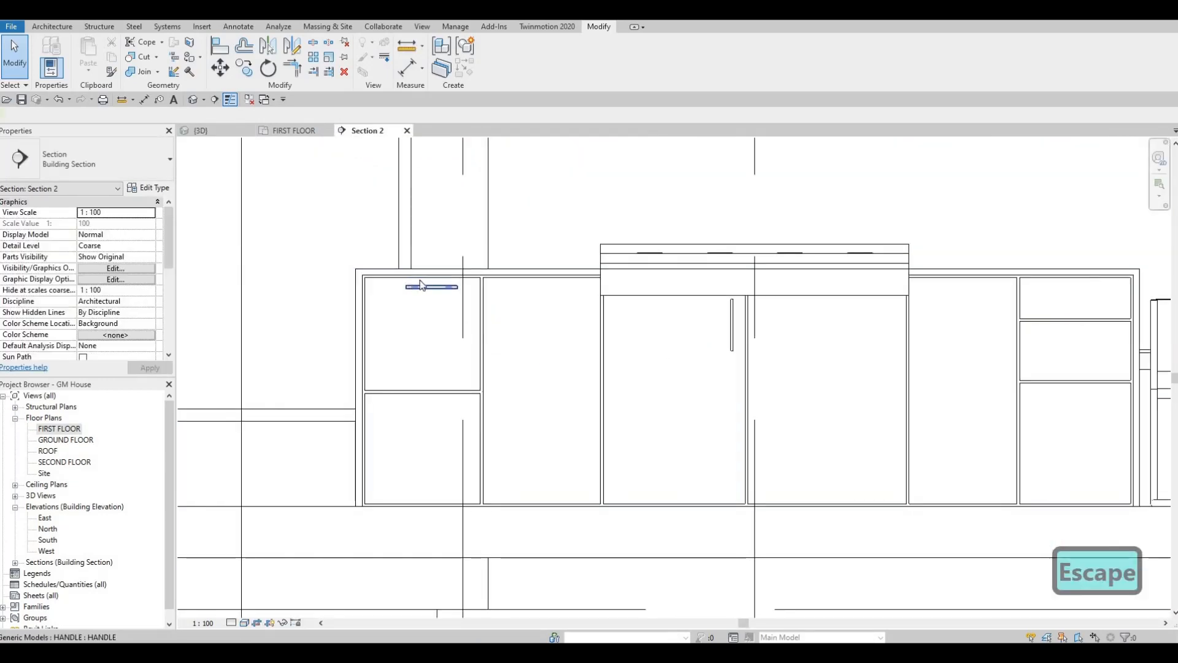
click(444, 290)
scroll(444, 288, up, 5)
key(m)
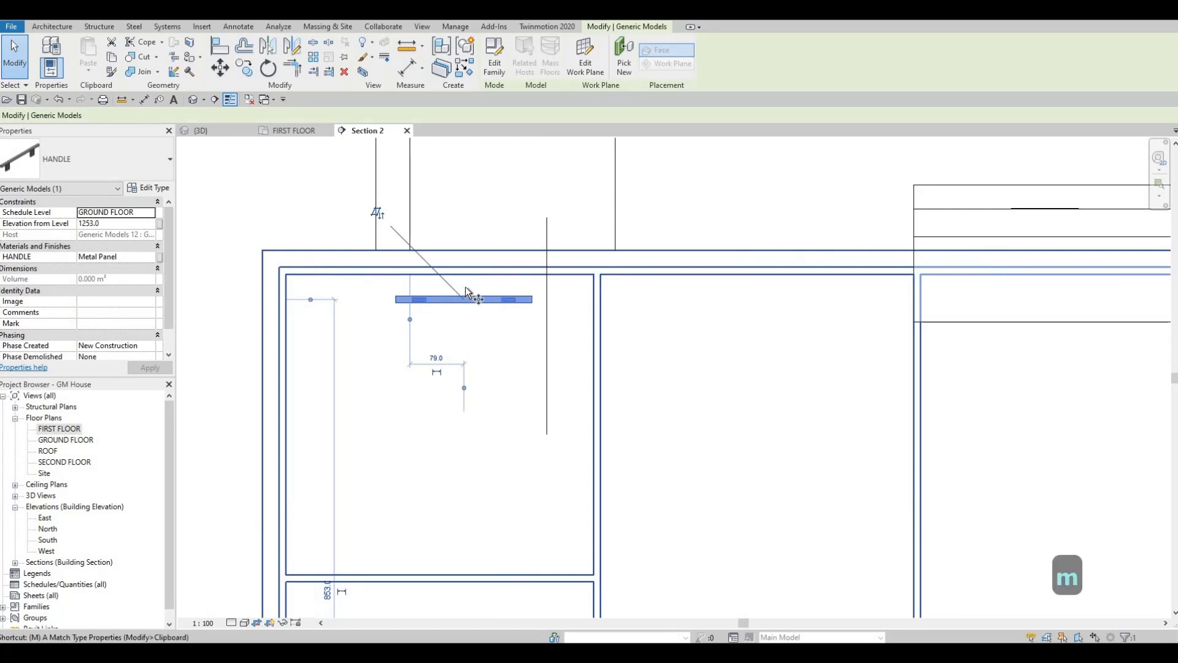
key(v)
scroll(475, 304, up, 3)
click(476, 303)
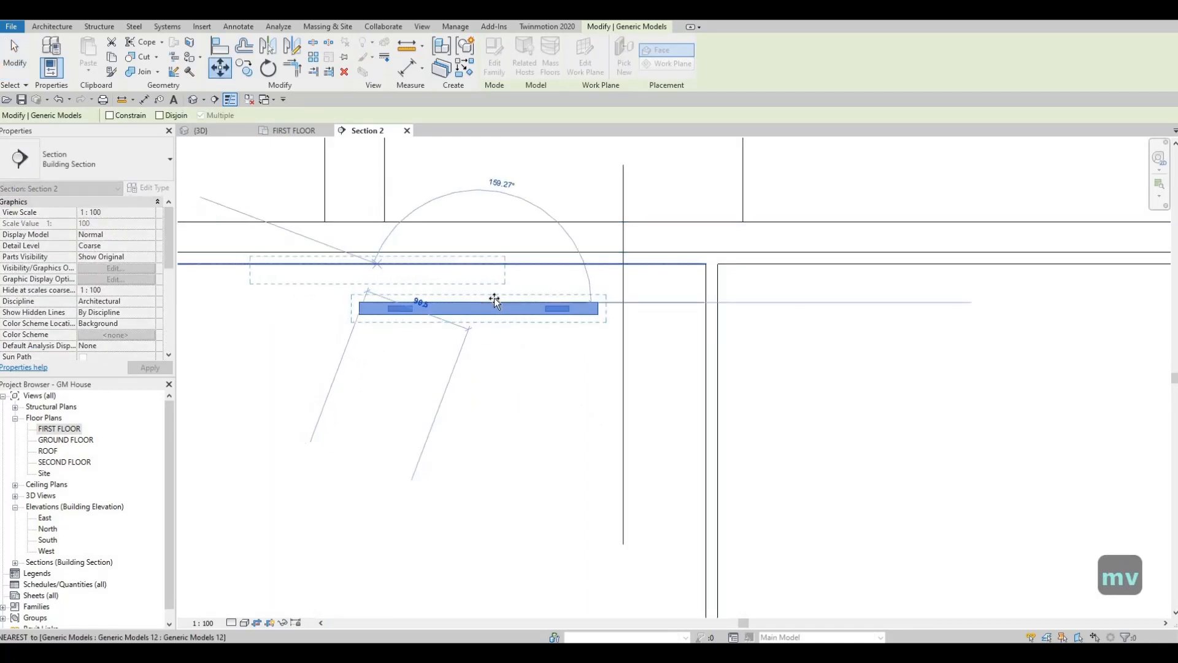
scroll(484, 296, down, 2)
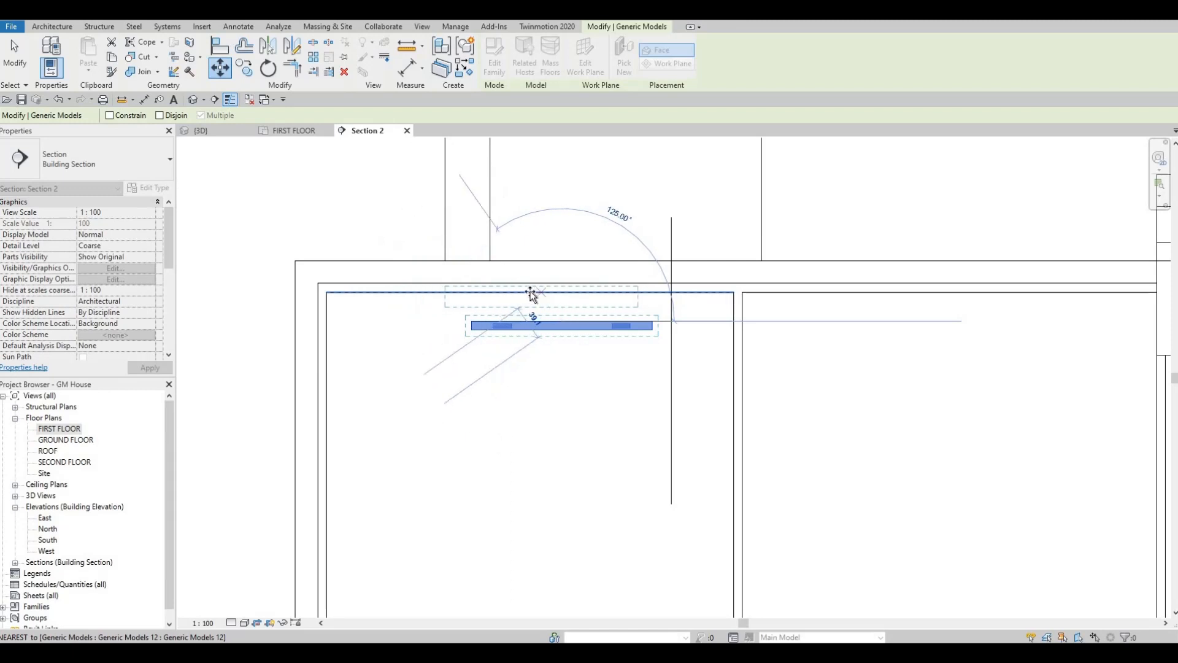
scroll(531, 294, up, 4)
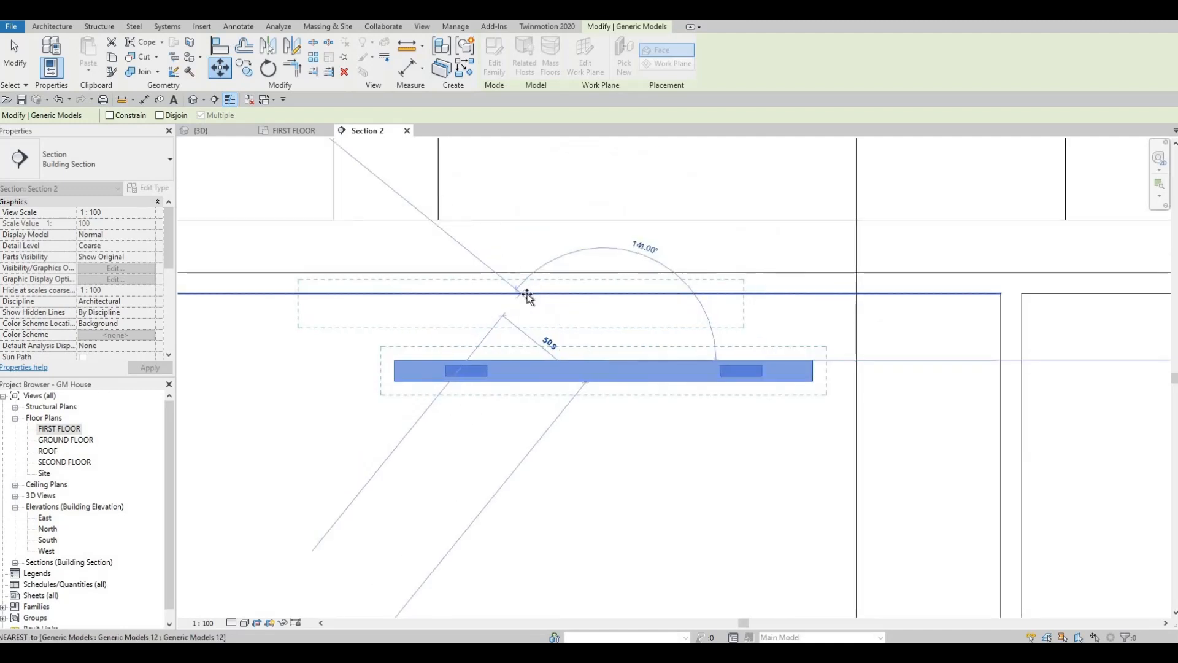
click(529, 299)
key(Escape)
key(Escape)
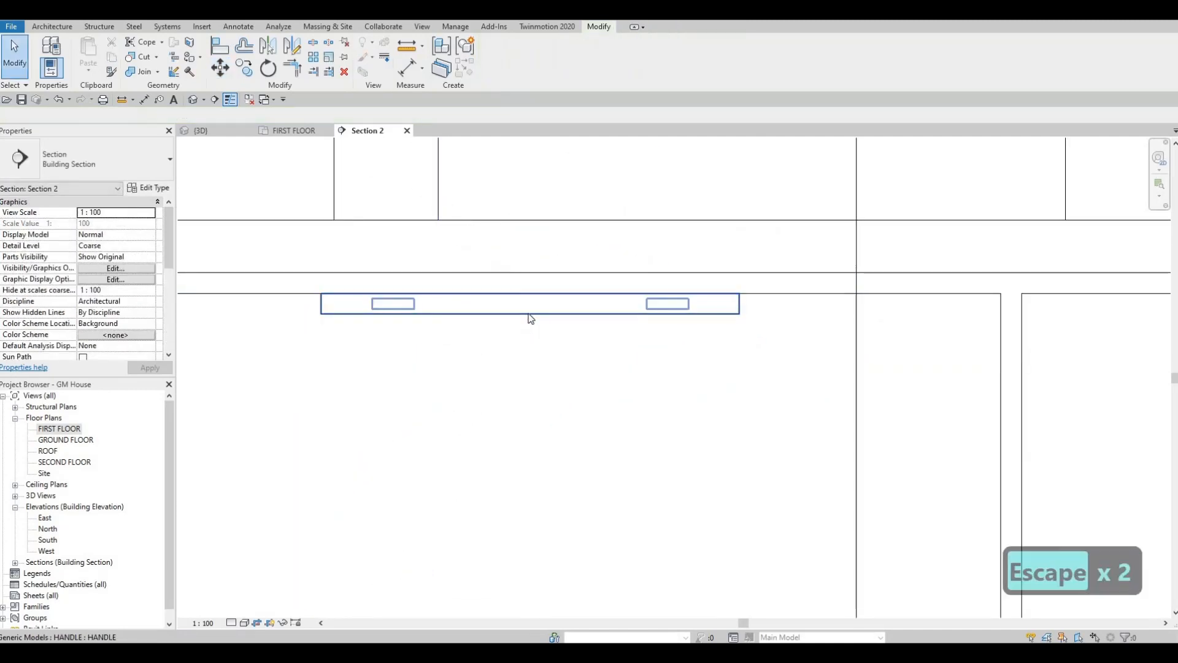
Nudge the handle on the upper front of the two-drawer unit 29 steps down from the drawer's top edge.
click(529, 307)
key(Down)
key(Down)
key(Down)
key(Down)
key(Down)
key(Down)
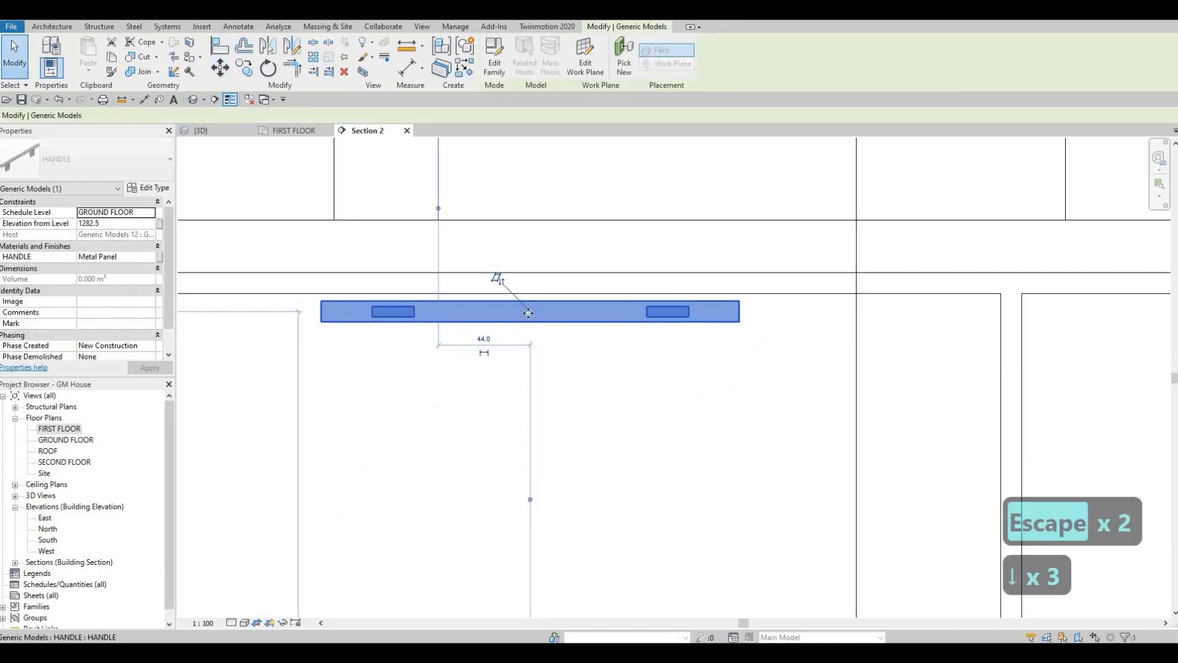
key(Down)
key(Down)
key(Down)
key(Down)
key(Down)
key(Down)
key(Down)
key(Down)
key(Down)
key(Down)
key(Down)
key(Down)
key(Down)
key(Down)
key(Down)
key(Down)
key(Down)
key(Down)
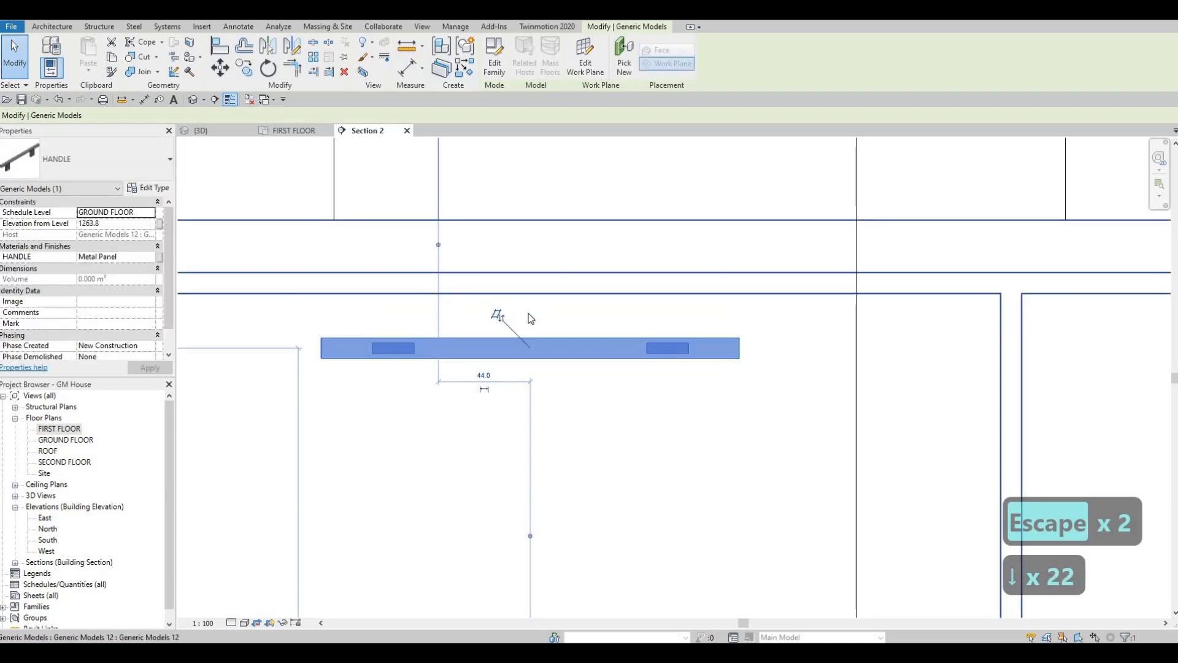
key(Down)
key(Down)
key(Down)
key(Down)
key(Down)
key(Escape)
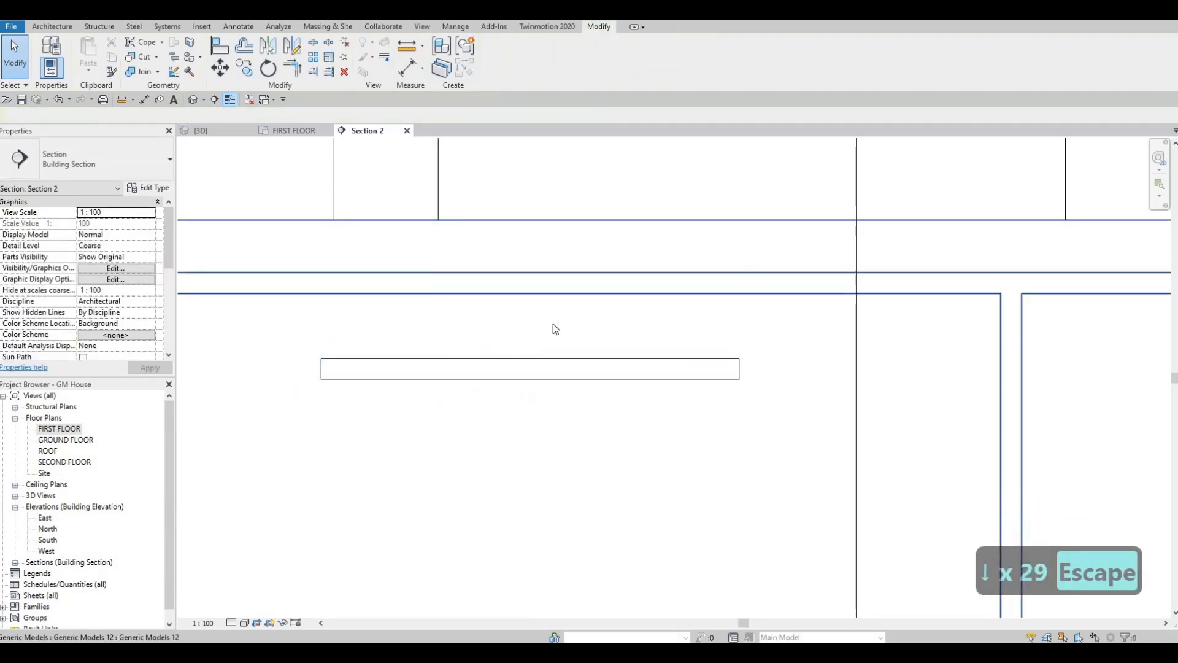
Copy the upper drawer's handle 450 mm down onto the lower drawer front, using the fronts' upper corners as reference points.
scroll(554, 323, down, 6)
key(Escape)
click(565, 333)
key(c)
key(o)
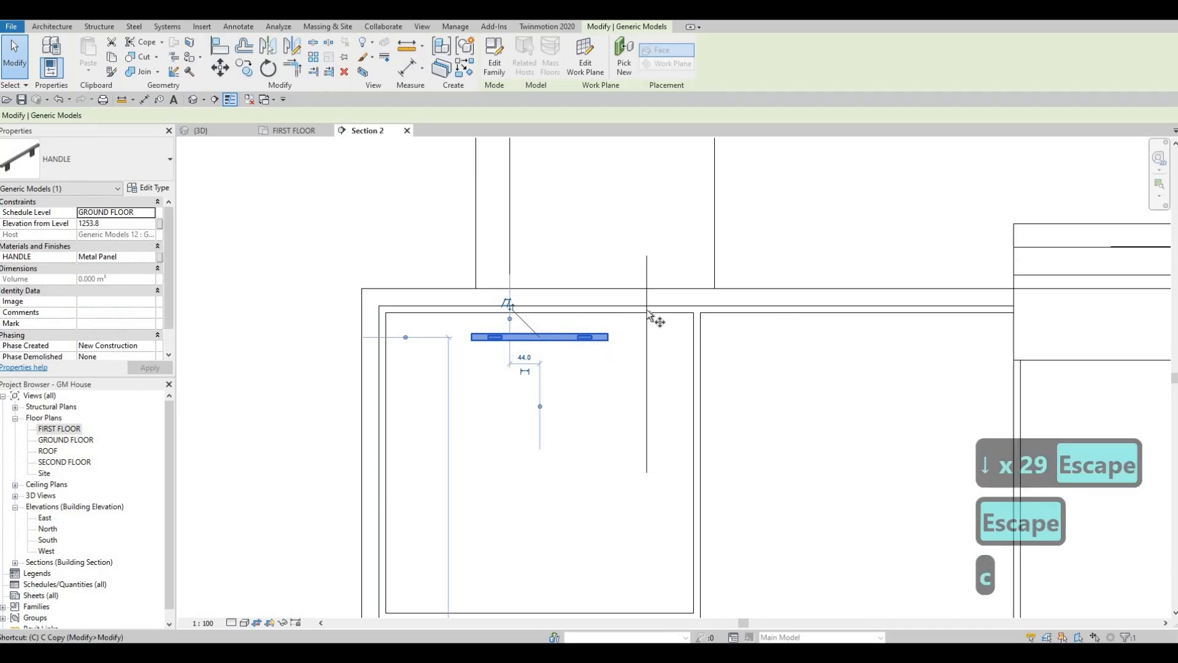
click(695, 313)
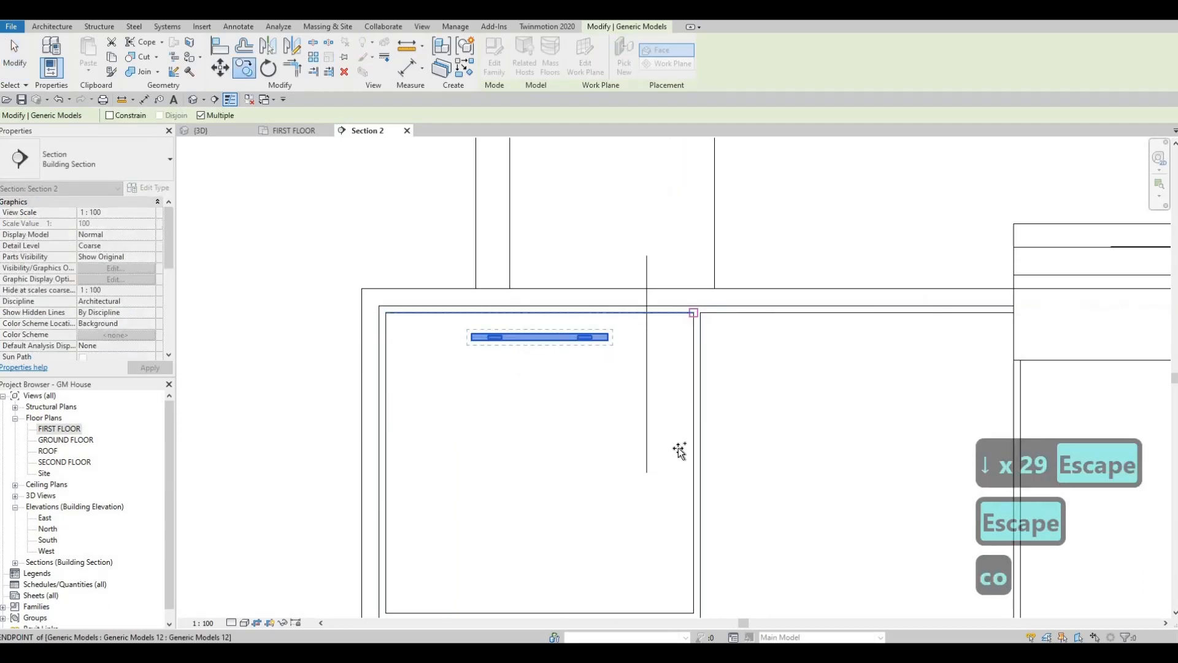
scroll(681, 384, down, 1)
scroll(684, 521, down, 1)
middle_drag(684, 547, 679, 385)
click(683, 404)
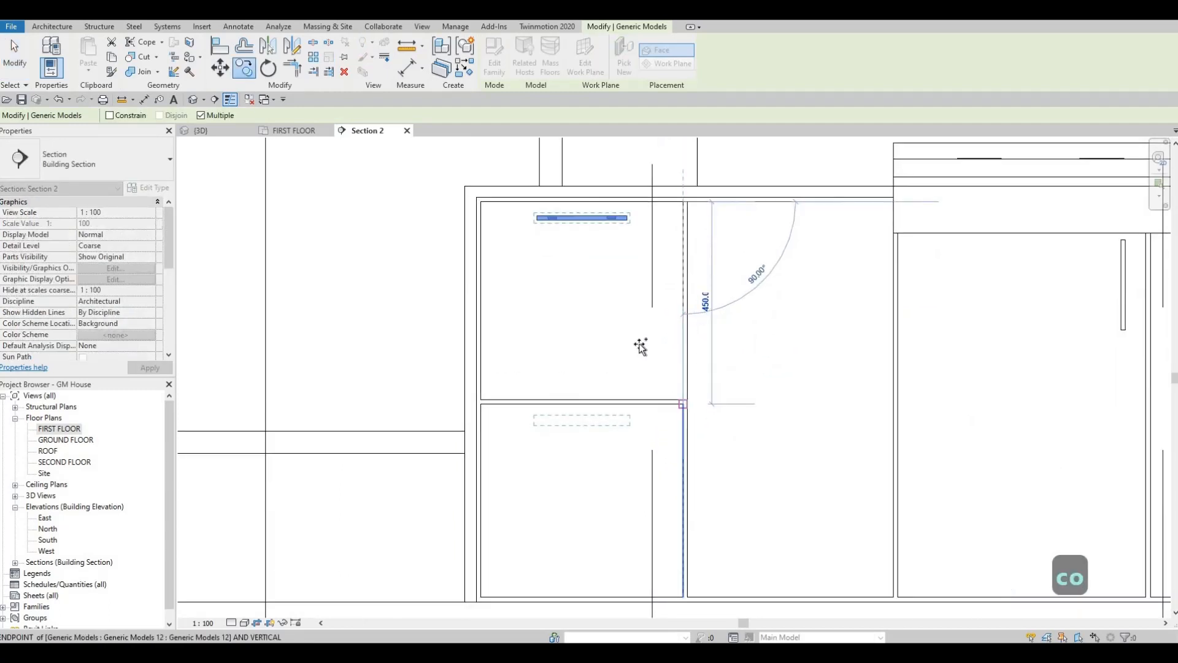
Place another copy of the horizontal handle on the top drawer front of the three-drawer unit and finish copying.
scroll(637, 351, down, 1)
middle_drag(802, 379, 544, 413)
scroll(544, 413, down, 1)
middle_drag(818, 305, 621, 290)
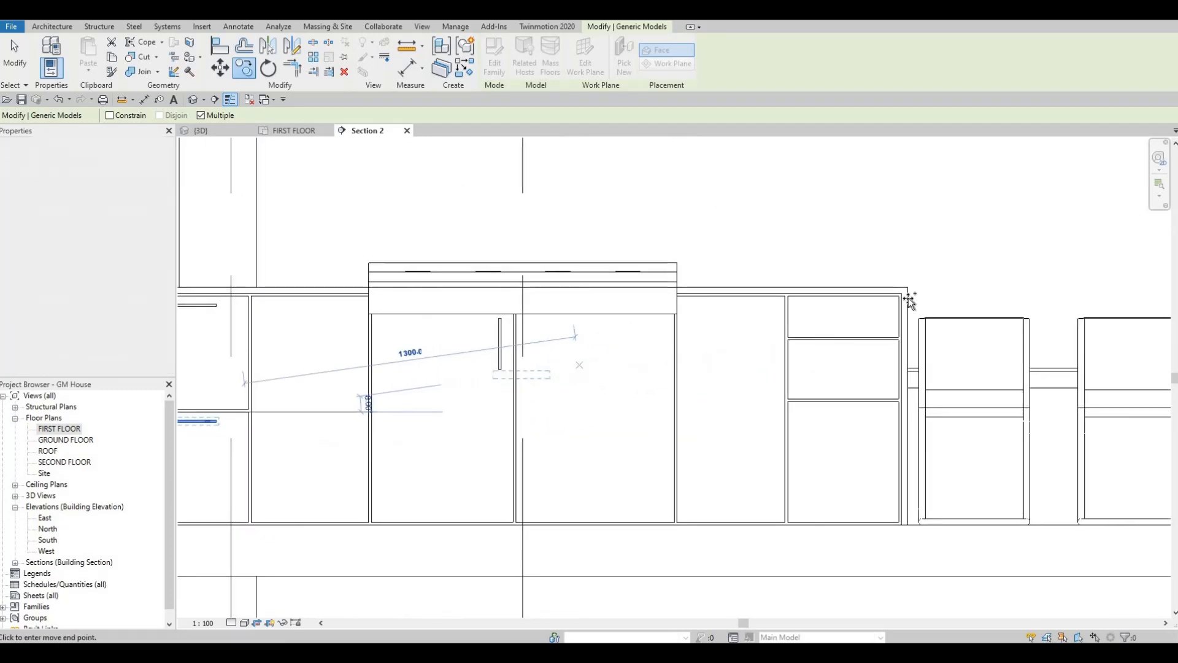
scroll(837, 294, up, 2)
click(896, 293)
key(Escape)
key(Escape)
key(Escape)
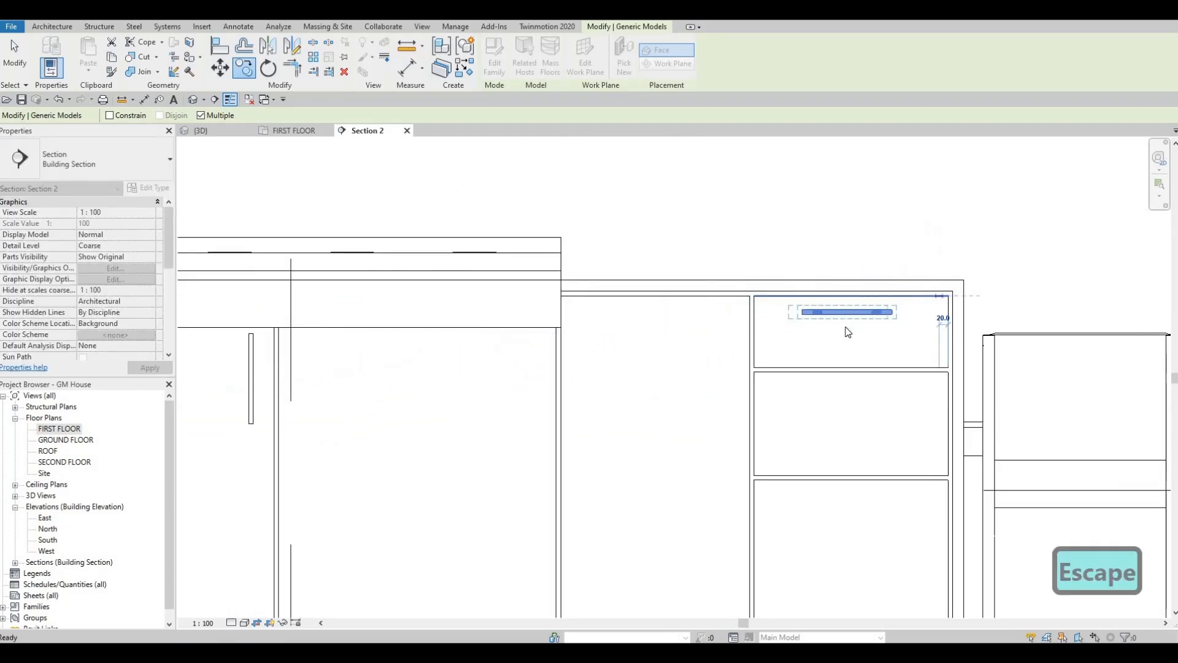
Move the three-drawer unit's top handle from its upper-edge midpoint to the midpoint of the drawer front's top edge.
scroll(901, 294, up, 2)
click(844, 332)
key(m)
key(v)
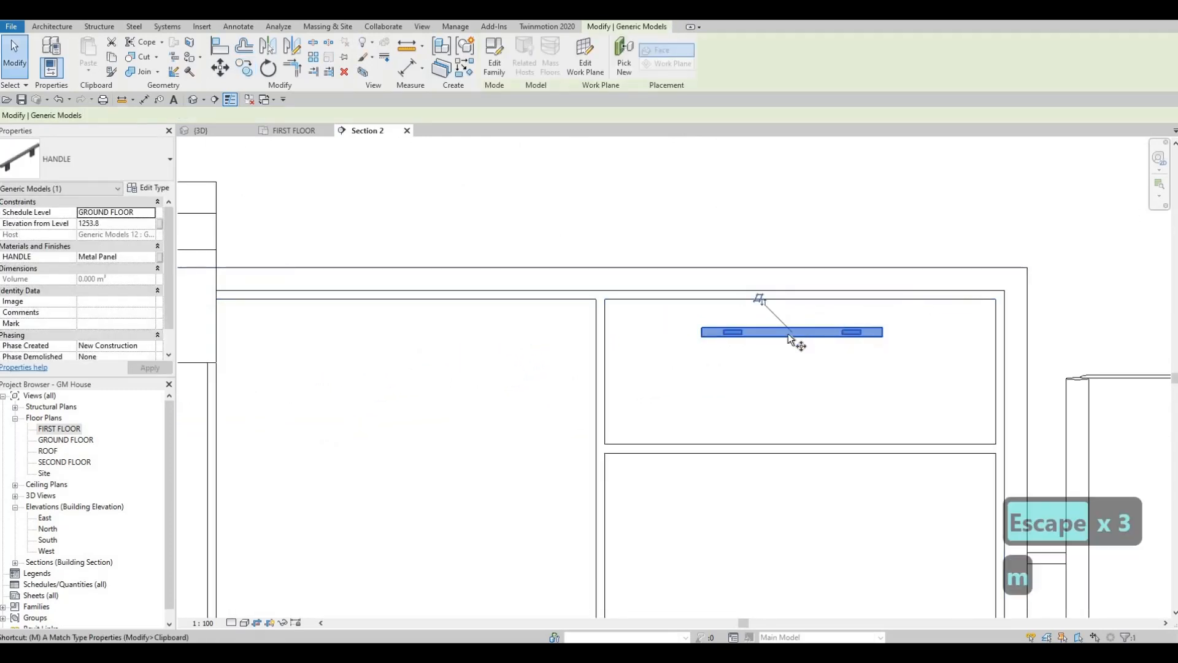
scroll(788, 334, up, 1)
click(770, 336)
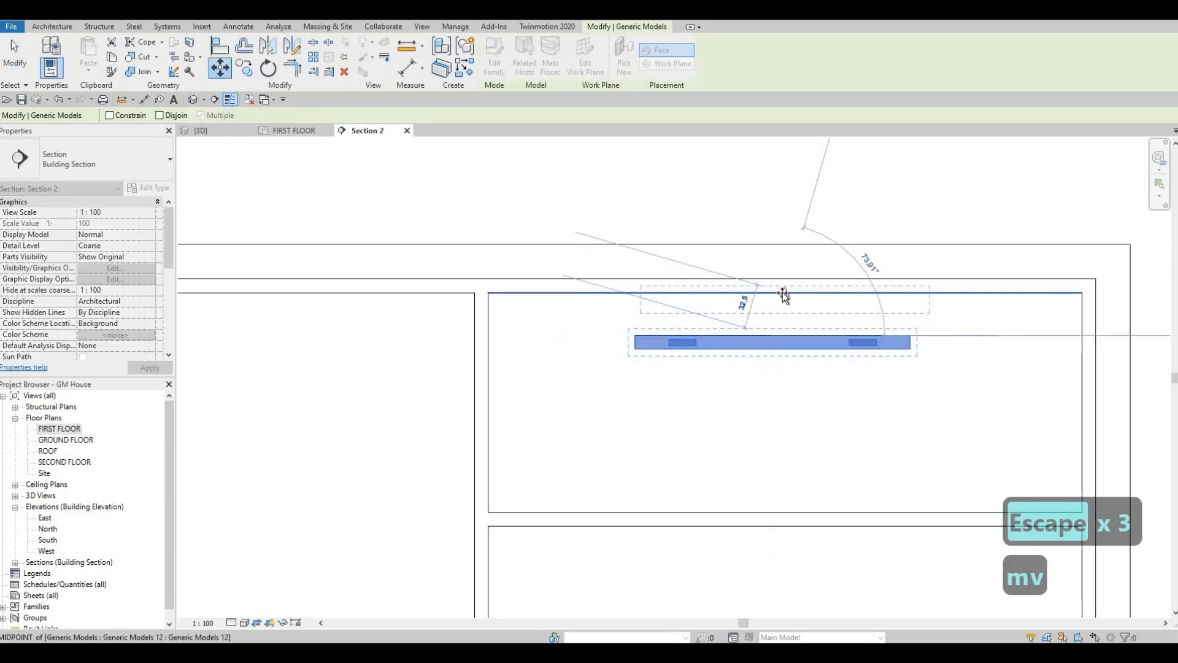
click(797, 300)
key(Escape)
key(Escape)
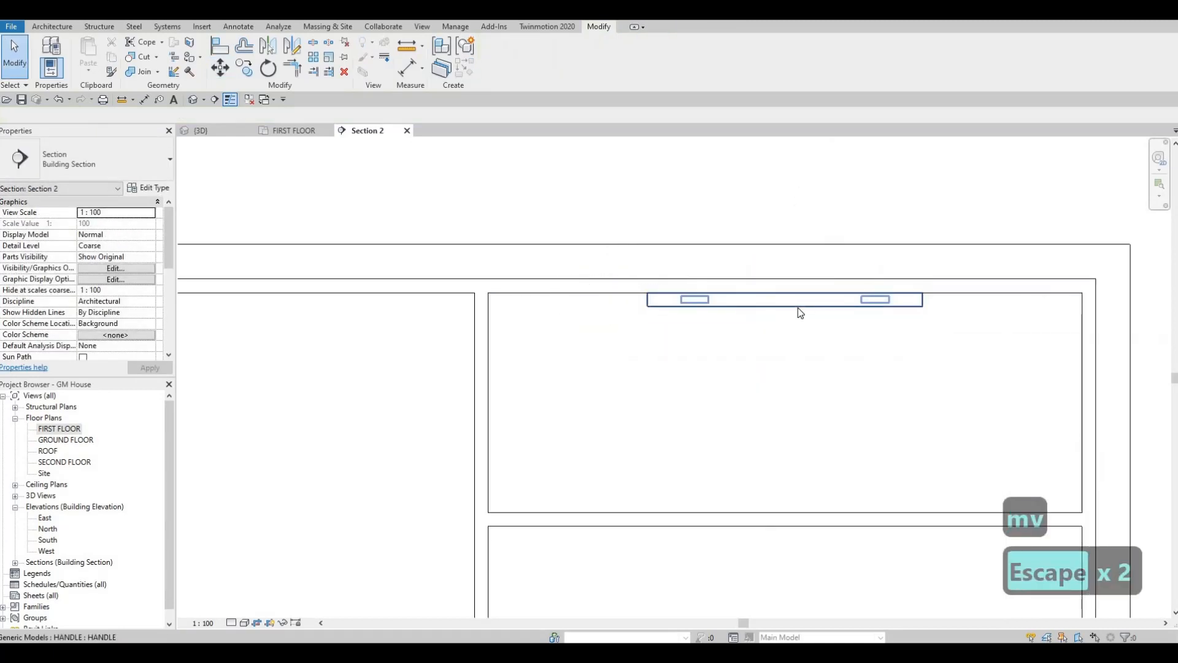
Nudge the top handle of the three-drawer unit 25 steps down from the drawer's top edge.
click(798, 307)
key(Down)
key(Down)
key(Down)
key(Down)
key(Down)
key(Down)
key(Down)
key(Down)
key(Down)
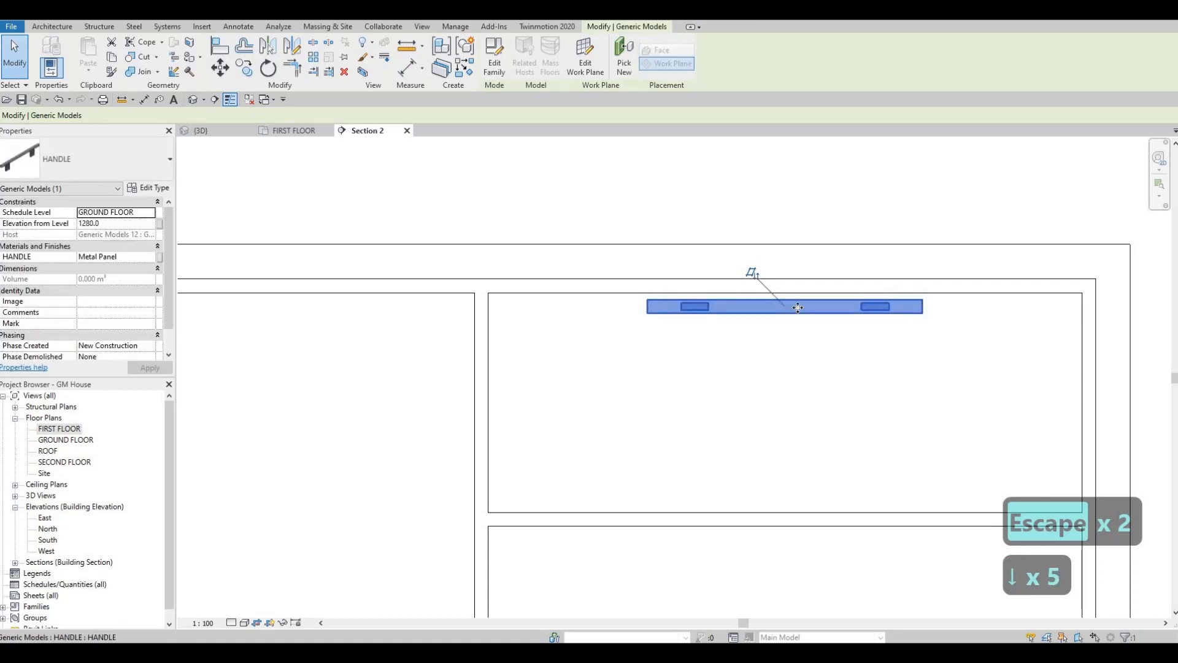
key(Down)
key(Down)
key(Down)
key(Down)
key(Down)
key(Down)
key(Down)
key(Down)
key(Down)
key(Down)
key(Down)
key(Down)
key(Down)
key(Down)
key(Down)
key(Down)
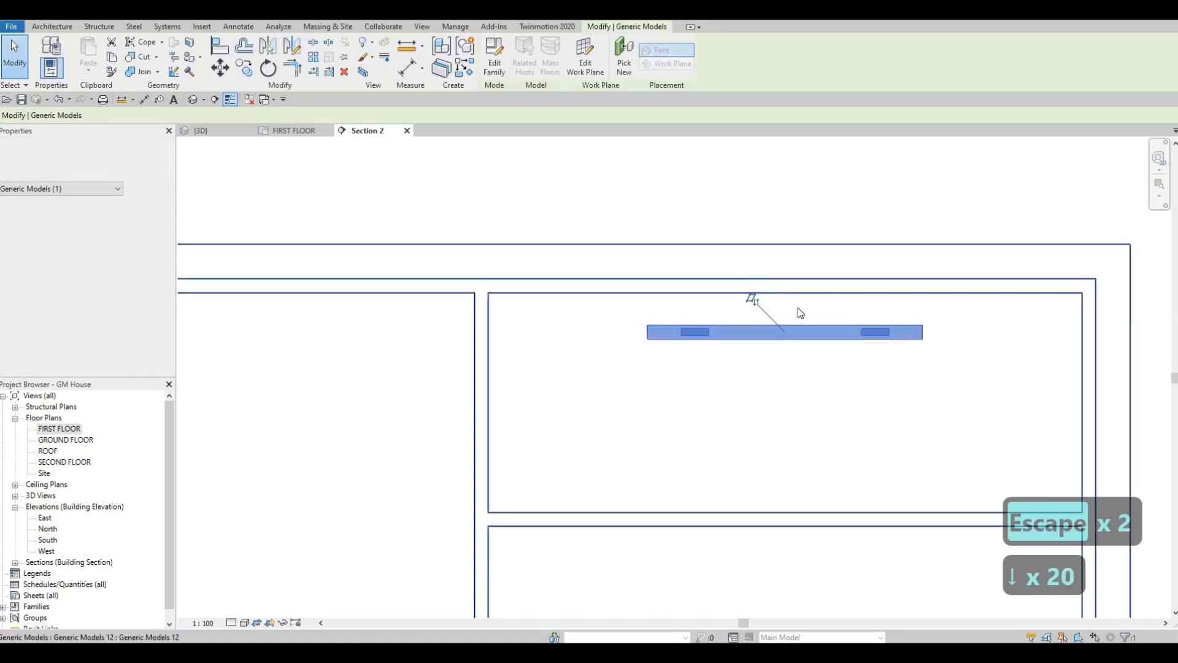
key(Escape)
key(Escape)
key(Escape)
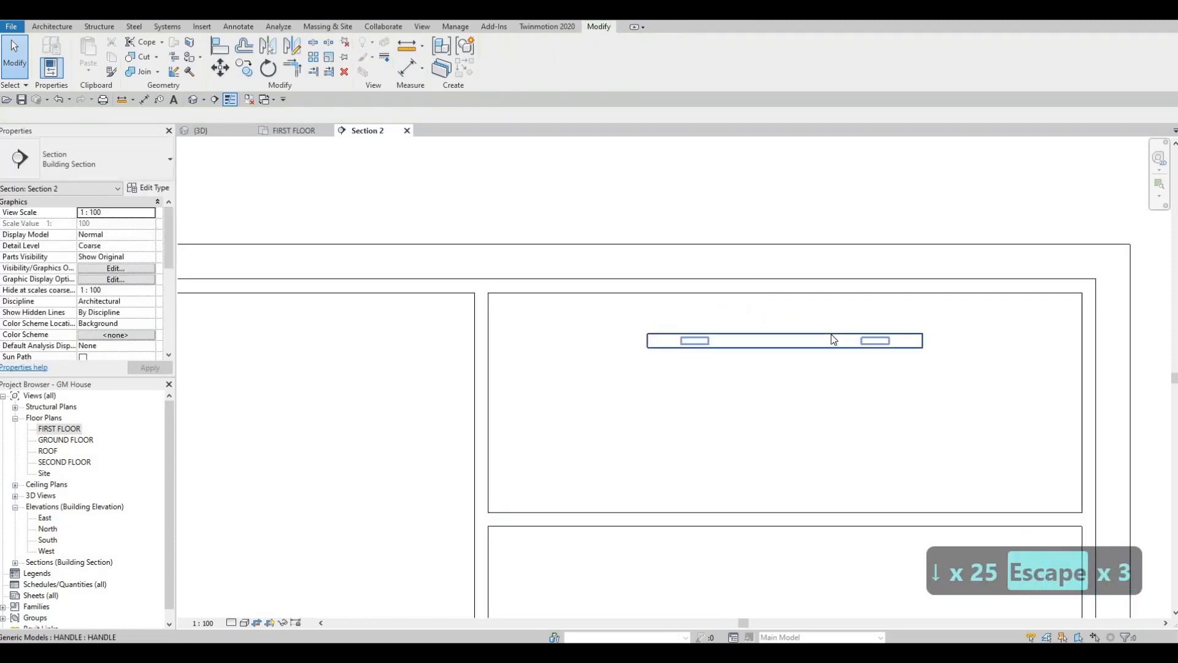
Copy the top drawer's handle onto the middle and bottom drawer fronts of the three-drawer unit, aligned vertically.
click(831, 337)
key(c)
key(o)
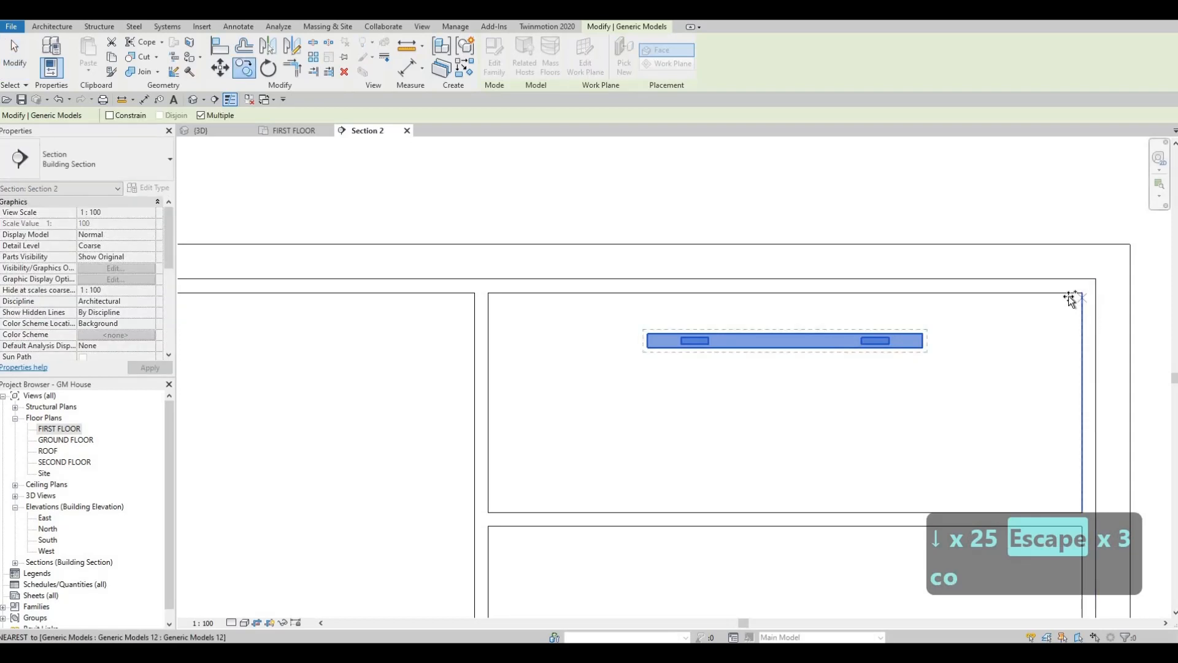
click(1071, 299)
scroll(1080, 399, down, 2)
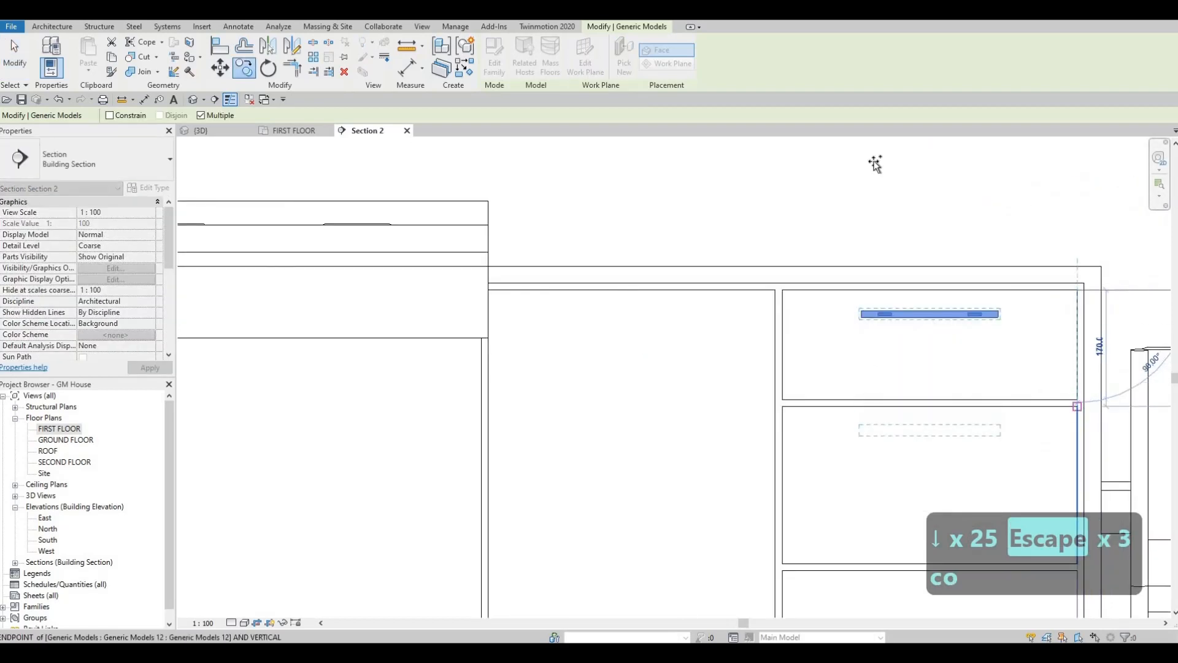
click(1077, 406)
middle_drag(1028, 466, 875, 163)
click(924, 268)
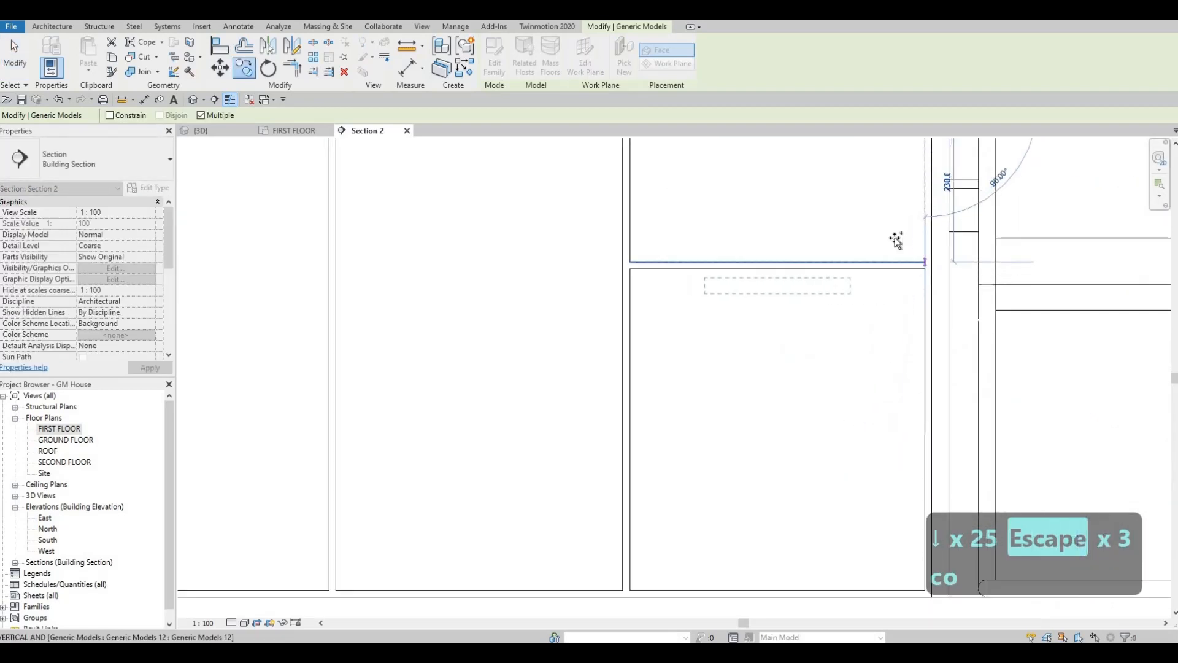
click(801, 251)
scroll(797, 294, down, 5)
key(Escape)
key(Escape)
key(Escape)
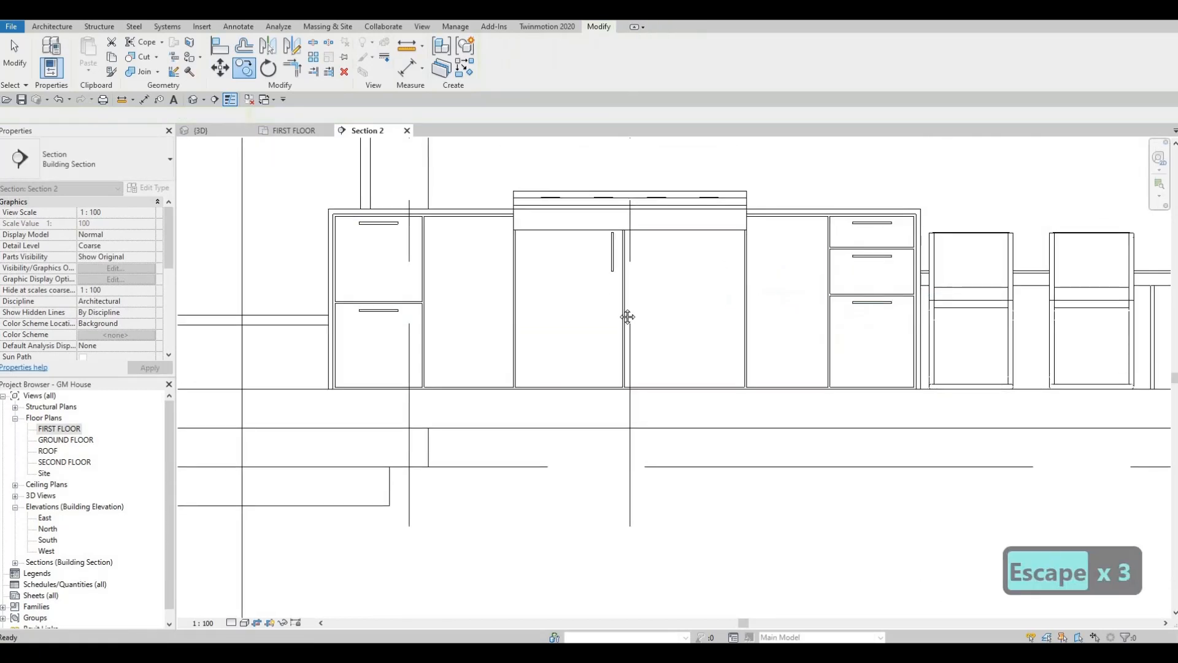
Copy the vertical handle below the cooktop across the centre gap onto the adjacent door.
scroll(611, 307, up, 3)
click(612, 312)
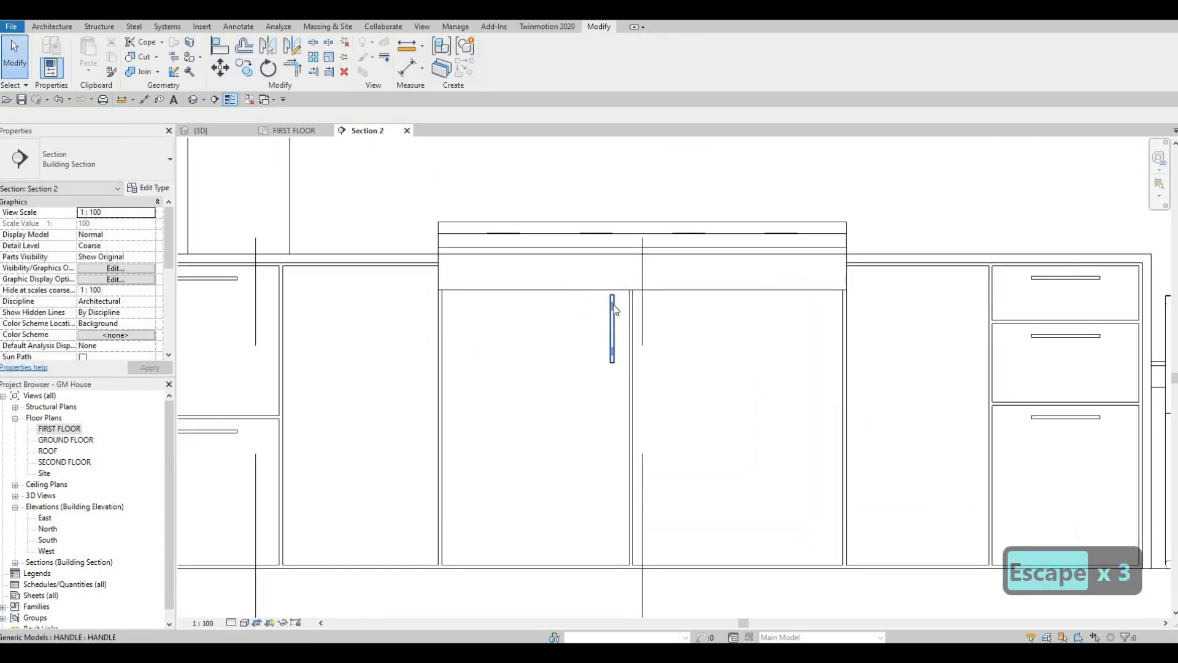
click(614, 311)
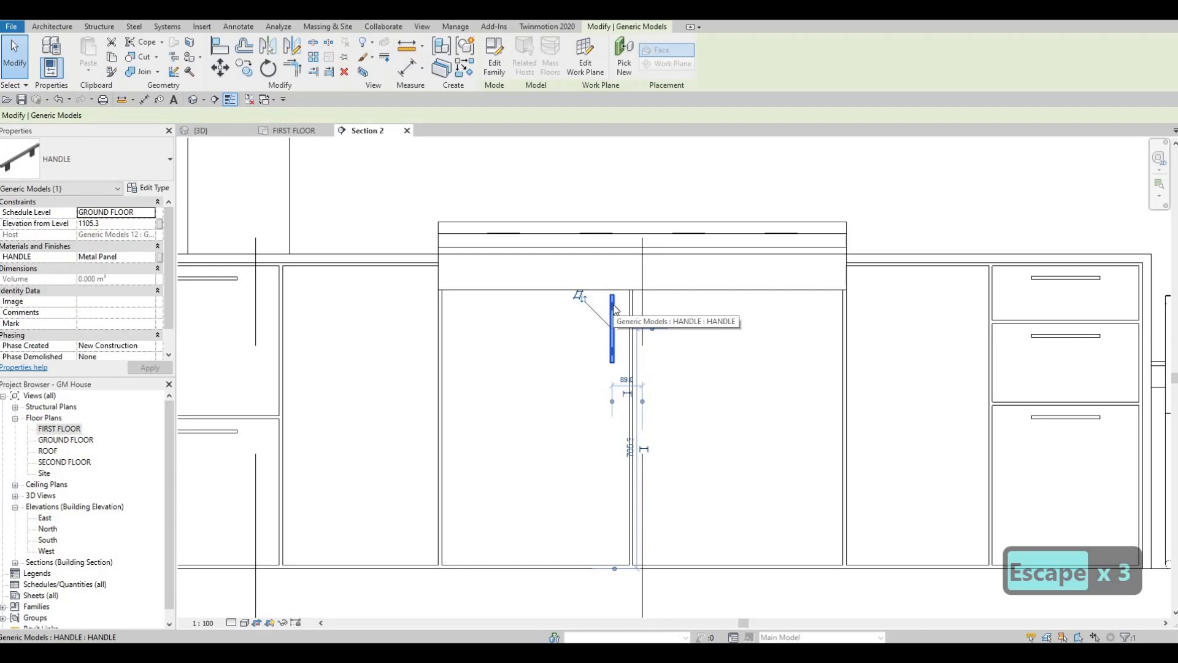
key(c)
key(o)
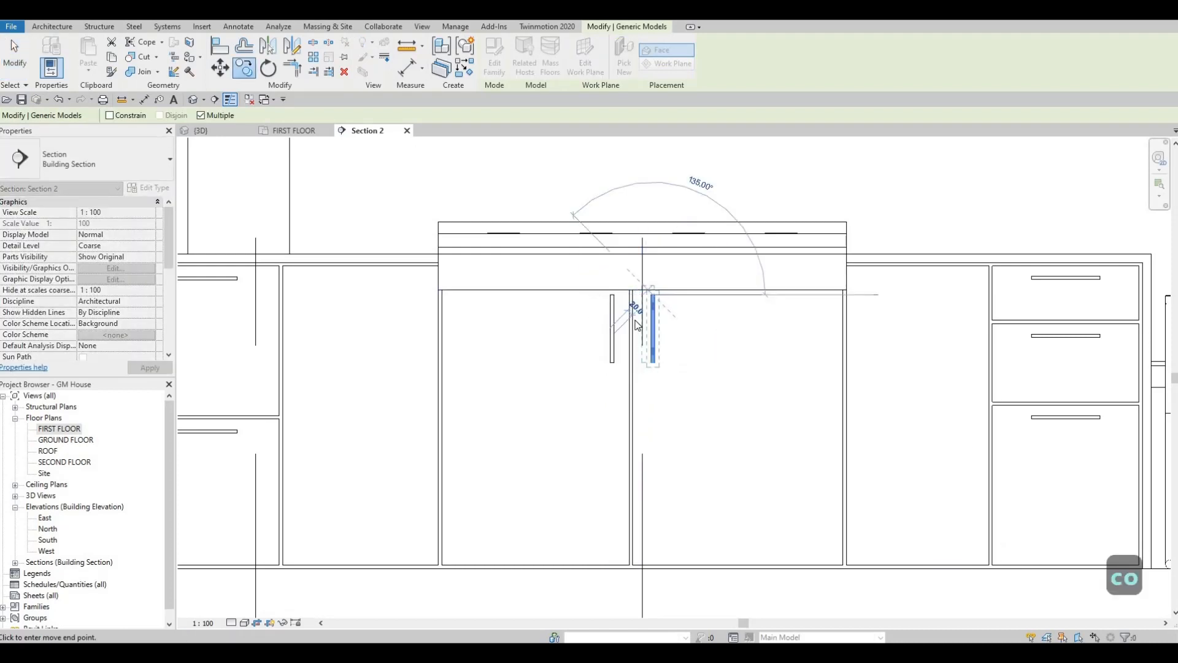
key(Escape)
key(Escape)
Nudge the copied vertical handle two steps left toward the gap between the two cooktop doors.
scroll(641, 319, up, 3)
click(658, 323)
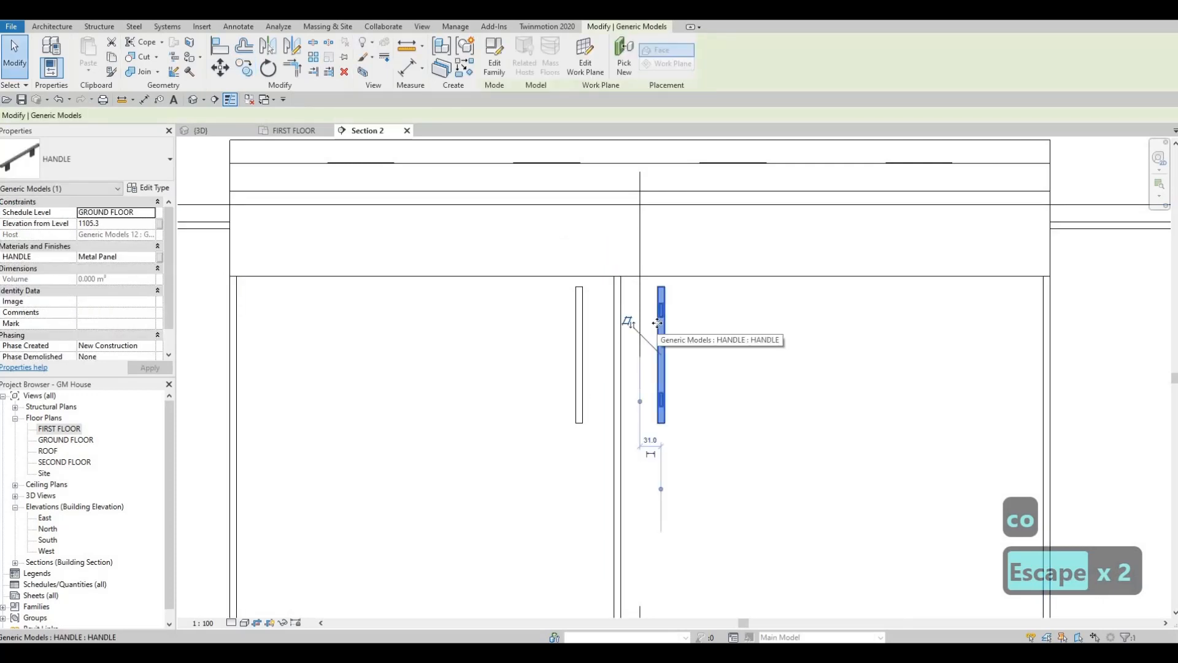
key(Left)
key(Left)
key(Escape)
key(Escape)
key(Escape)
scroll(648, 350, down, 2)
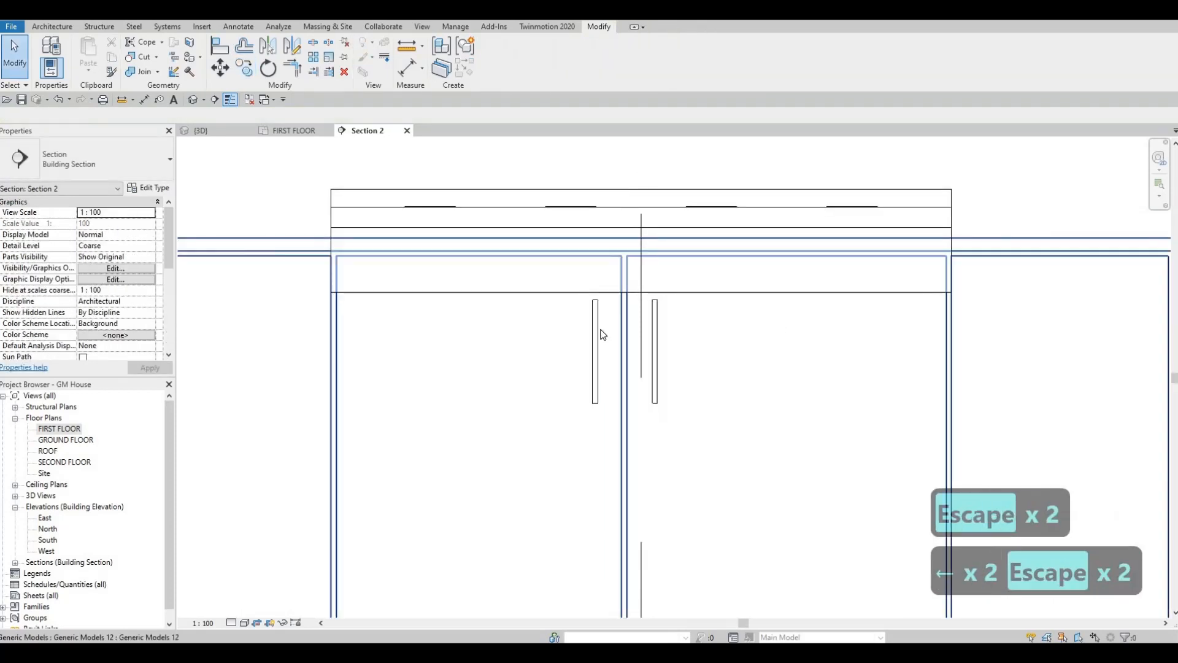
Copy the left cooktop door's vertical handle onto the neighbouring door beside the two-drawer unit, near its upper corner.
click(579, 325)
key(c)
key(o)
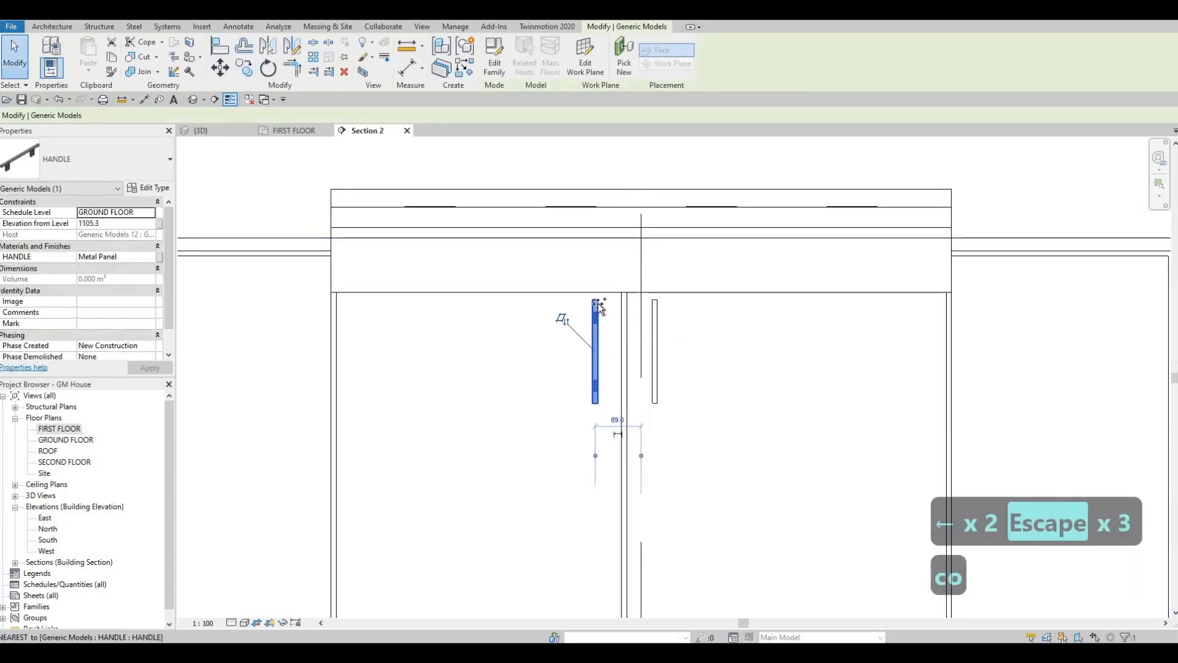
click(598, 304)
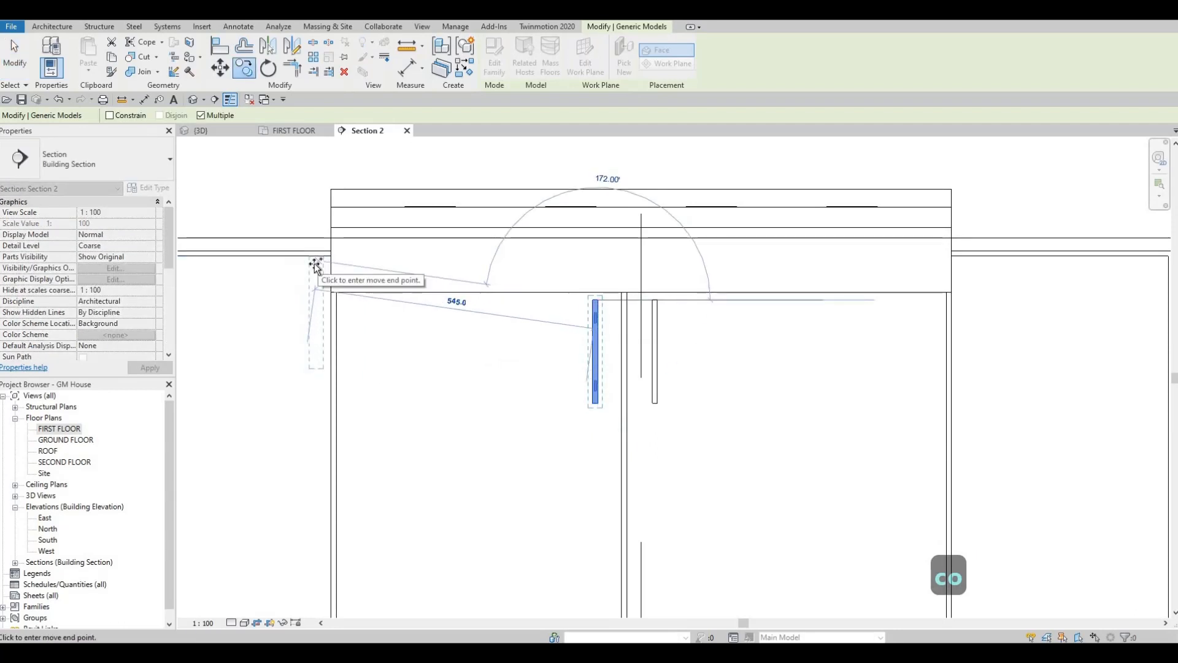
click(343, 263)
Place another copy of the vertical handle on the door between the cooktop and the three-drawer unit and finish copying.
scroll(747, 265, down, 2)
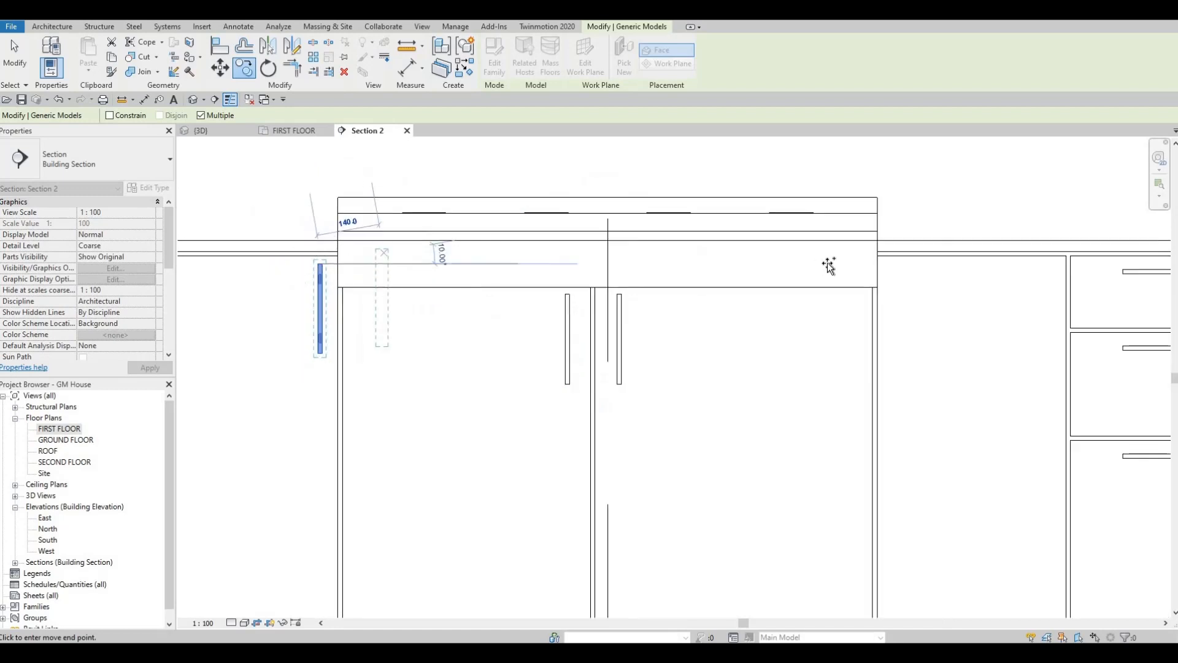
click(794, 341)
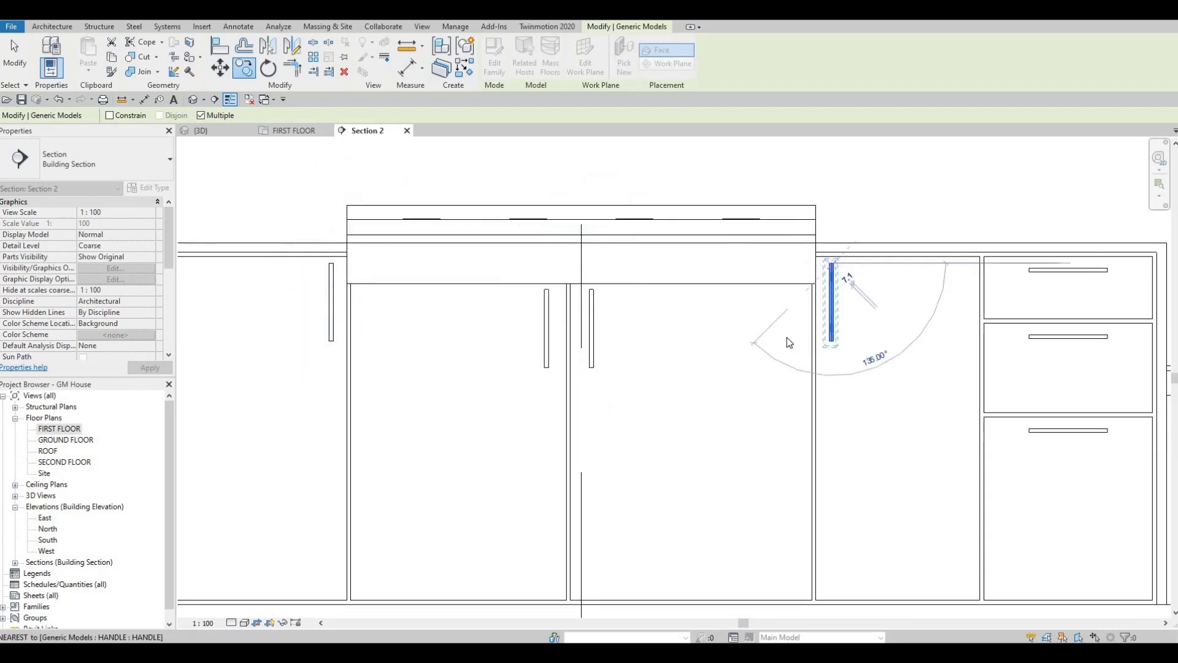
key(Escape)
key(Escape)
key(Escape)
scroll(706, 357, down, 2)
scroll(706, 357, down, 4)
key(Escape)
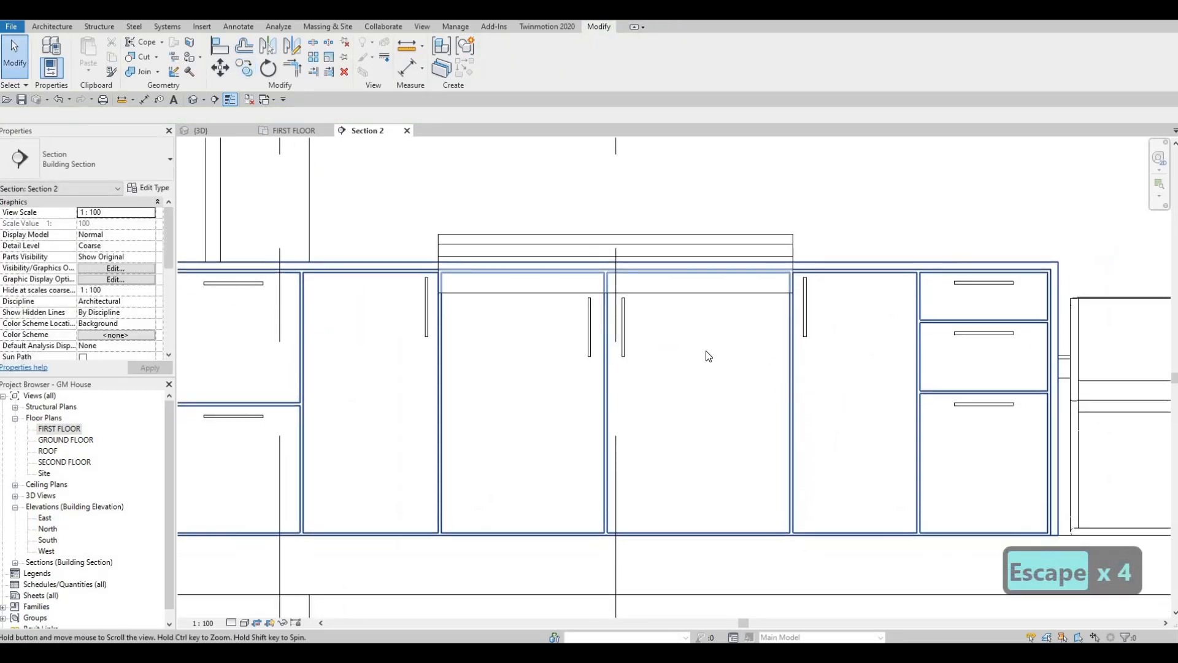
scroll(487, 447, down, 2)
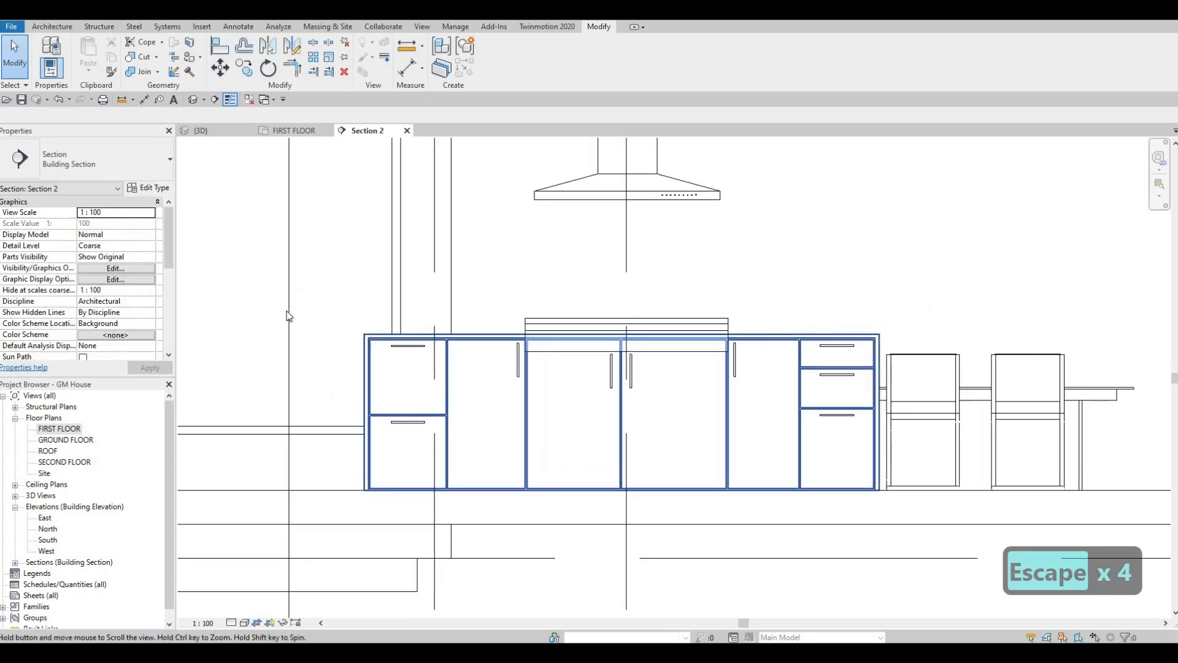
Flip the kitchen section line in the FIRST FLOOR plan to face the sink counter, and return to the Section 2 view.
key(Escape)
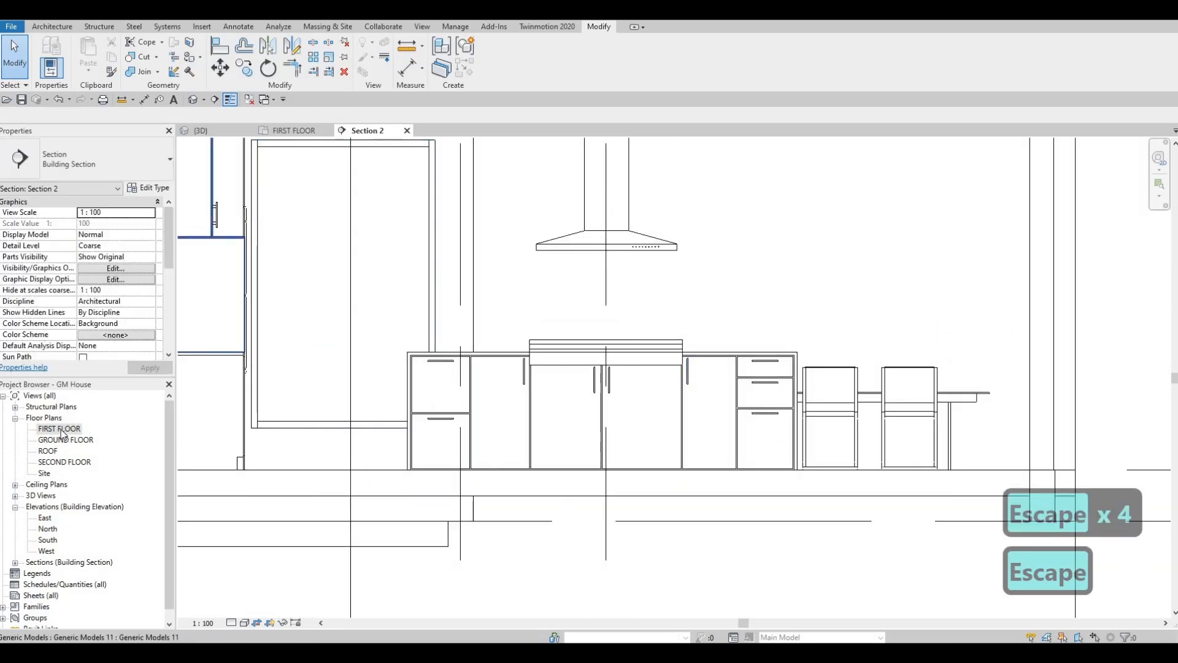
double_click(60, 429)
scroll(517, 259, down, 3)
scroll(518, 258, up, 3)
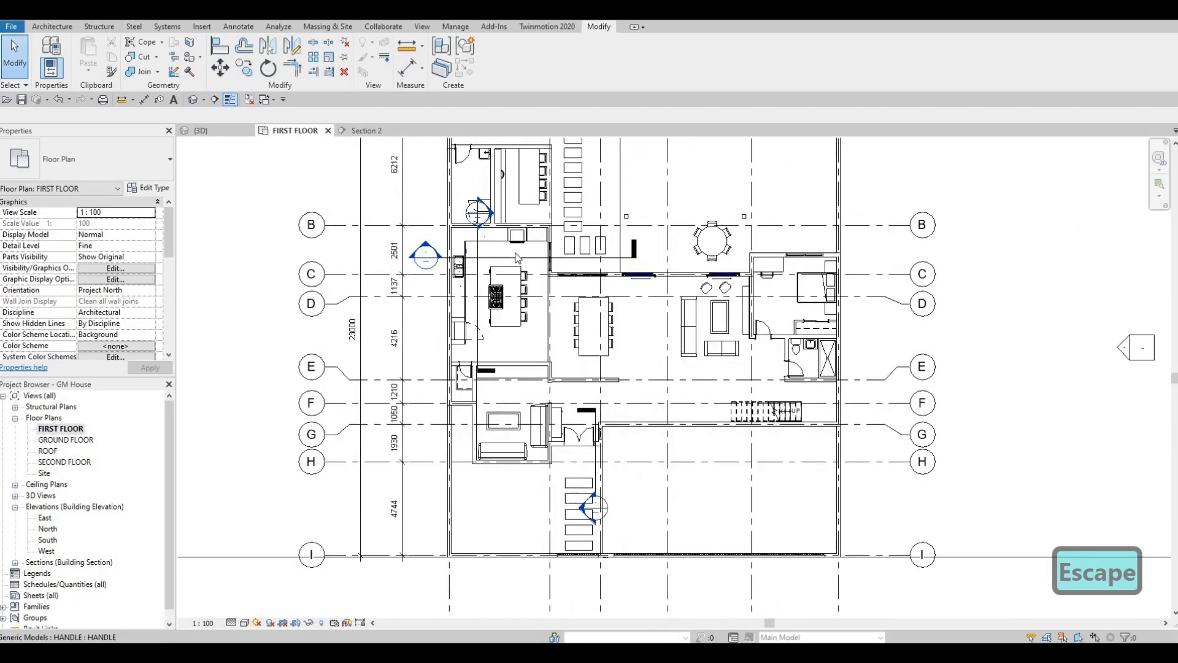
scroll(518, 259, up, 2)
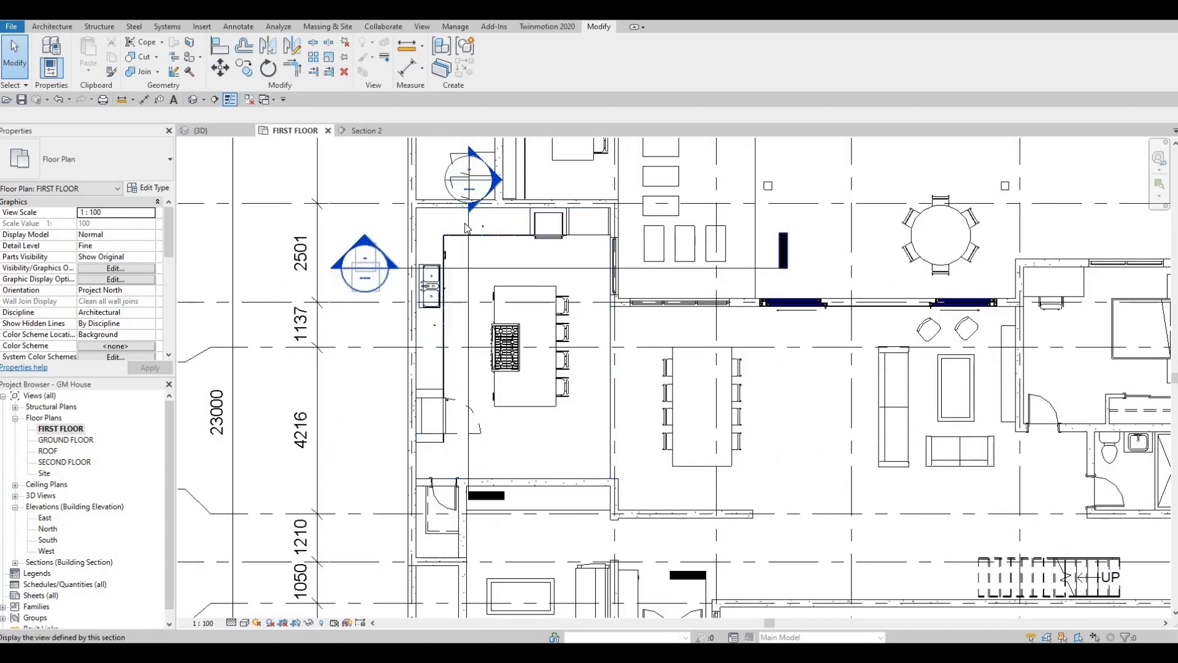
click(469, 244)
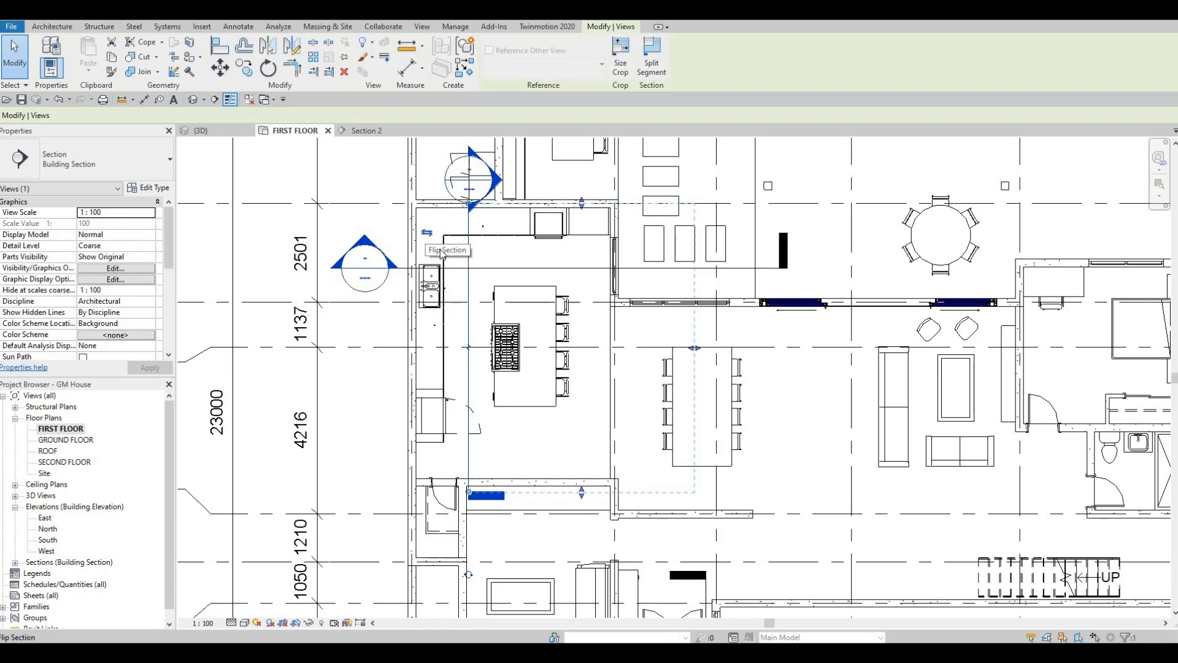
click(426, 233)
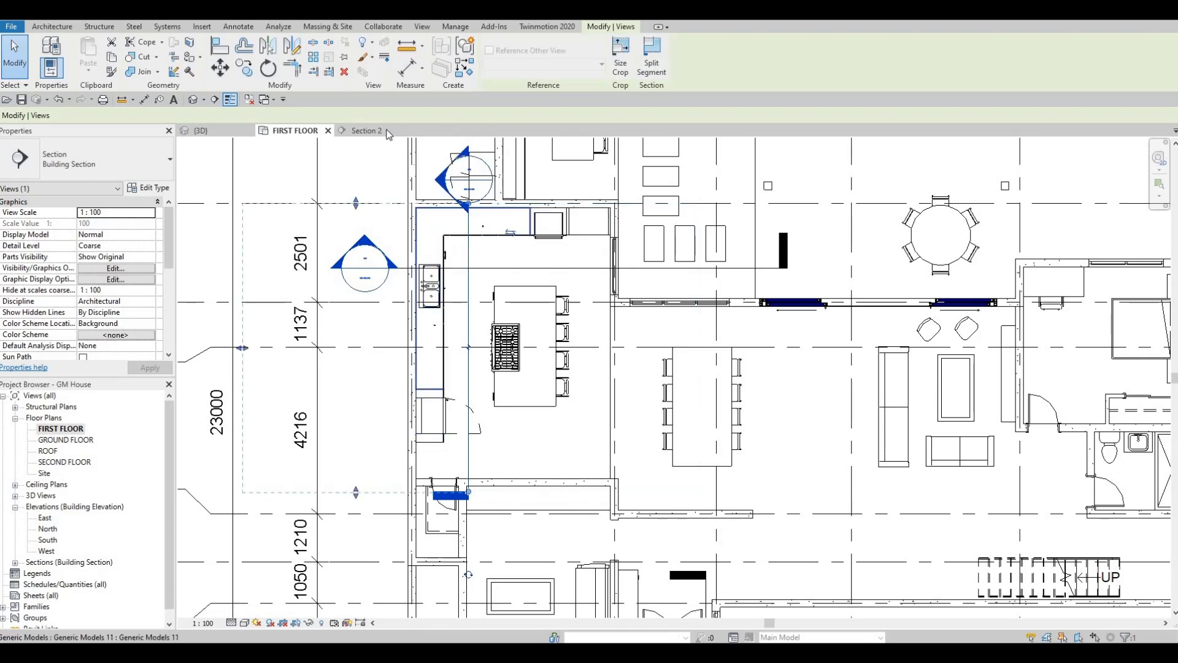
click(367, 130)
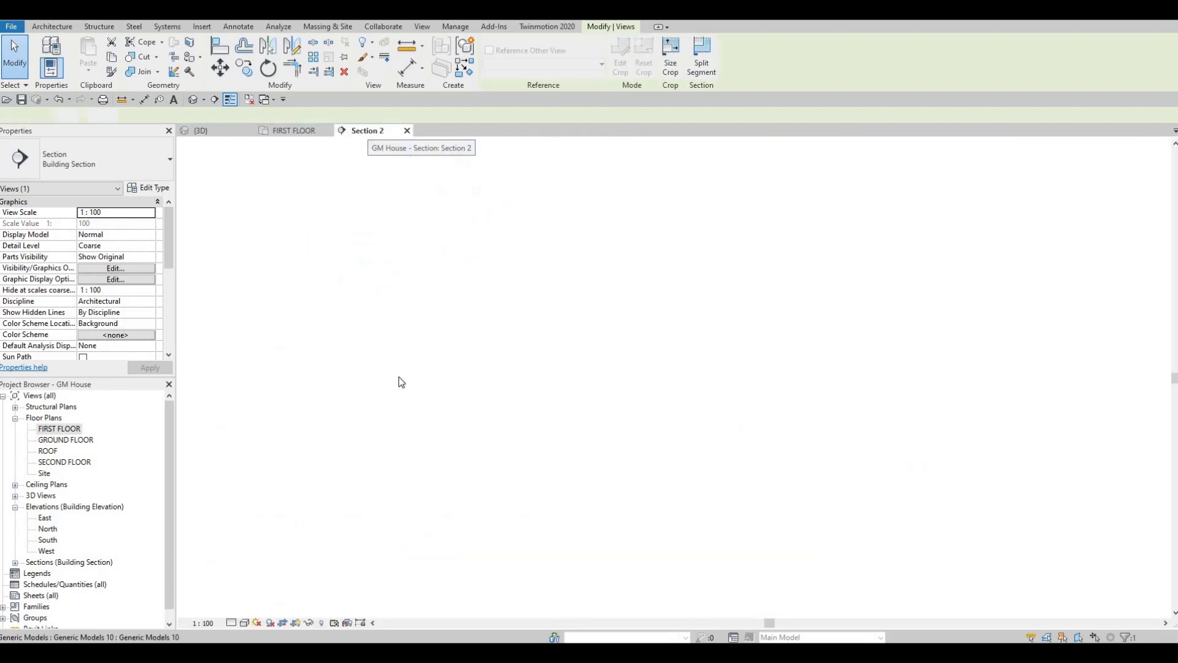
key(Escape)
scroll(454, 345, down, 2)
scroll(451, 300, up, 3)
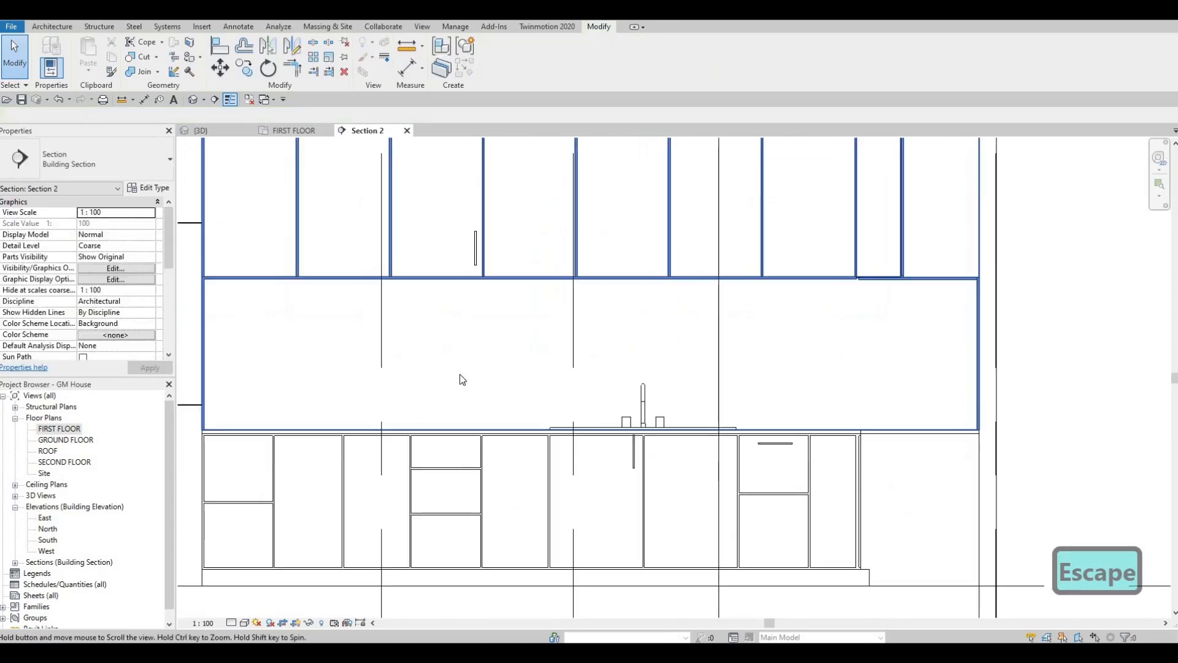
Move the horizontal handle on the two-drawer unit beside the sink up to the top edge of the upper drawer front.
scroll(791, 454, up, 5)
click(735, 389)
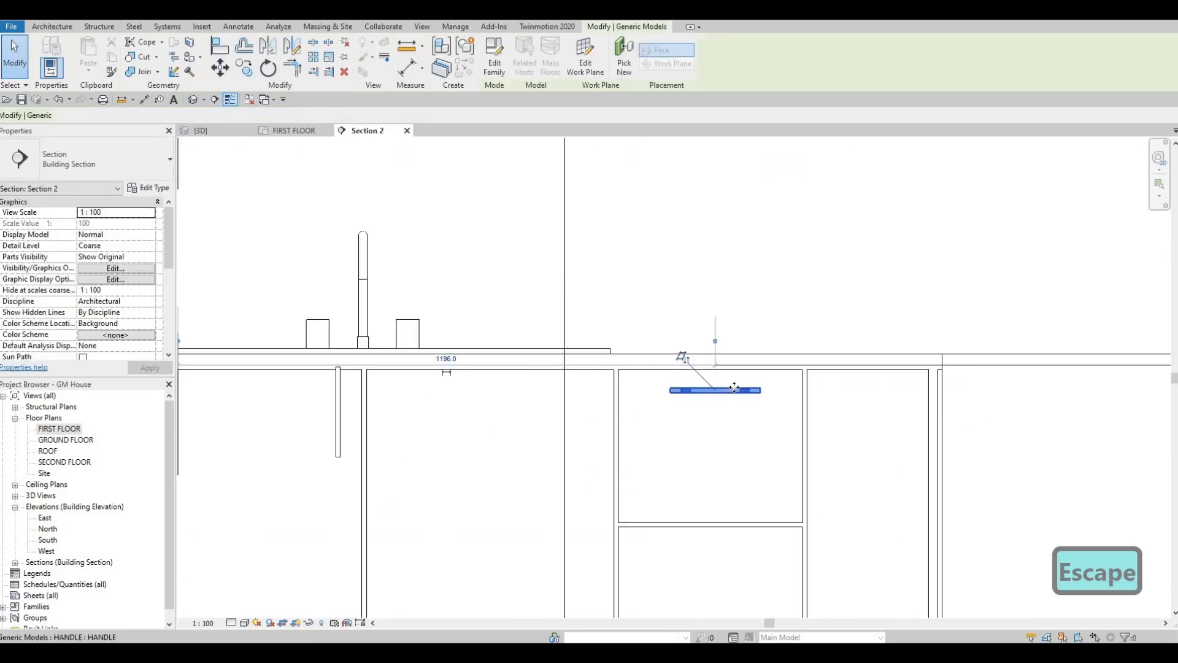
key(m)
key(v)
scroll(716, 391, up, 2)
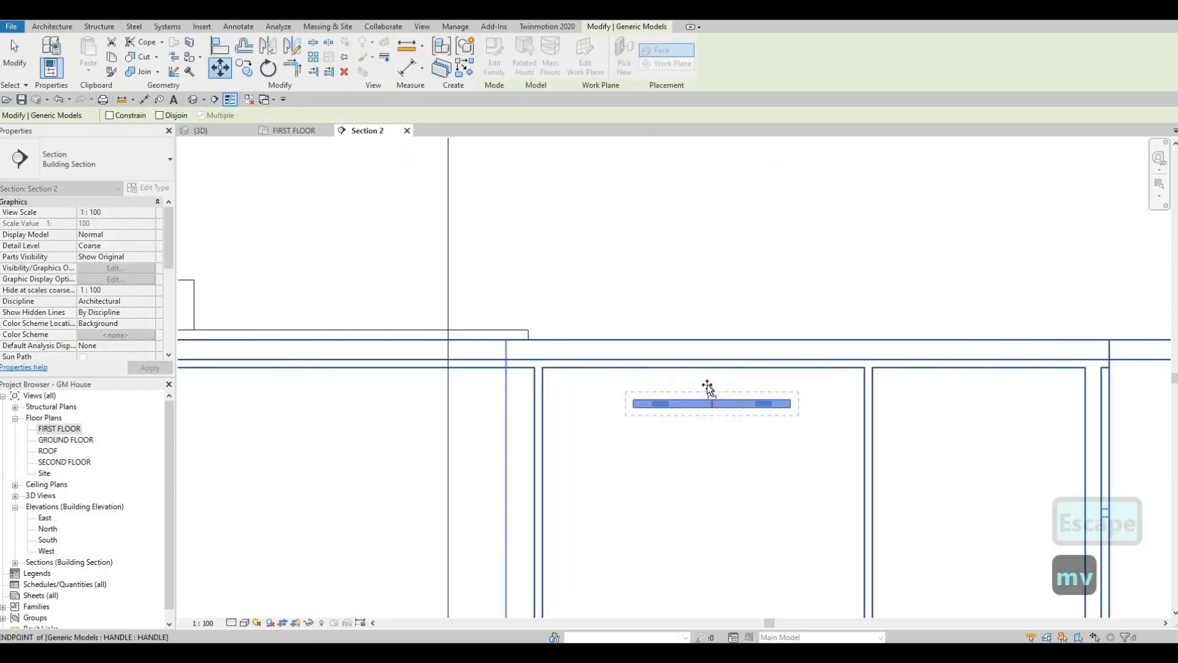
click(707, 393)
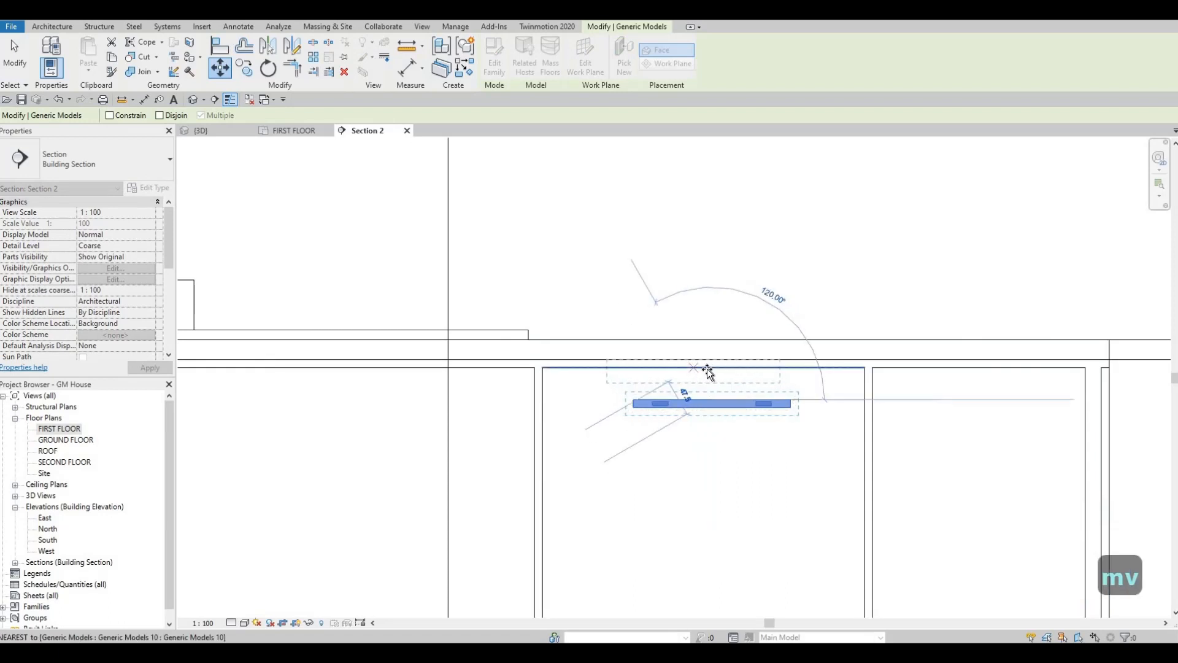
click(709, 369)
key(Escape)
key(Escape)
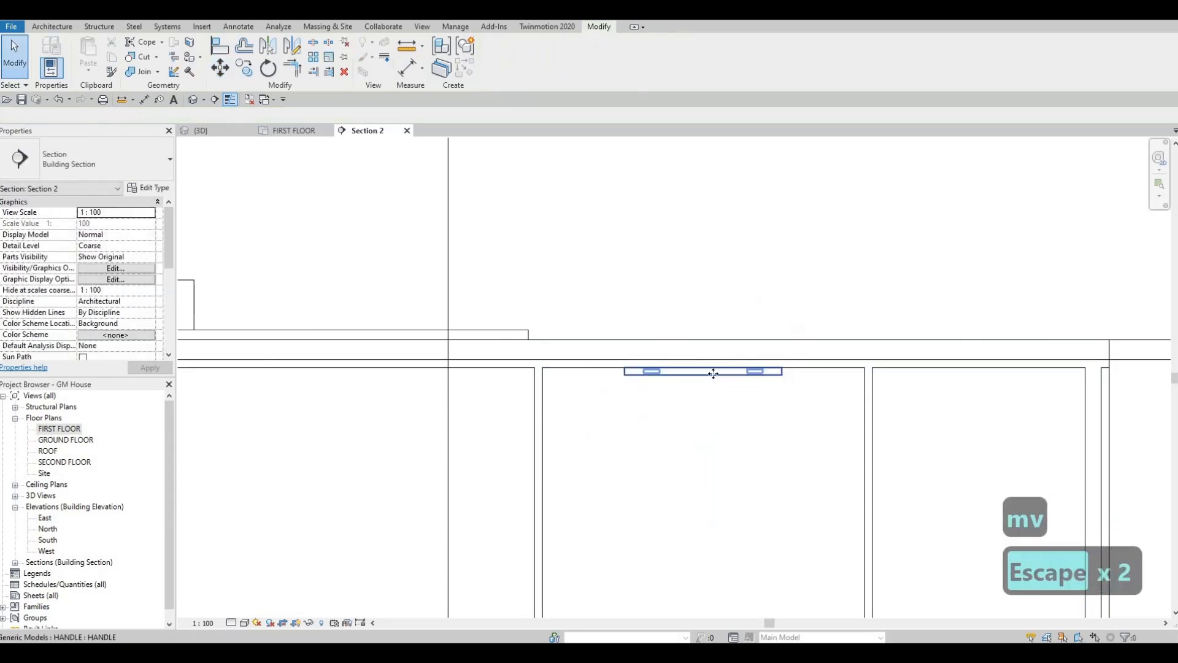
Lower that handle slightly below the drawer's top edge, to an elevation of about 1251 mm.
click(710, 376)
drag(714, 406, 725, 408)
key(Escape)
key(Escape)
click(725, 406)
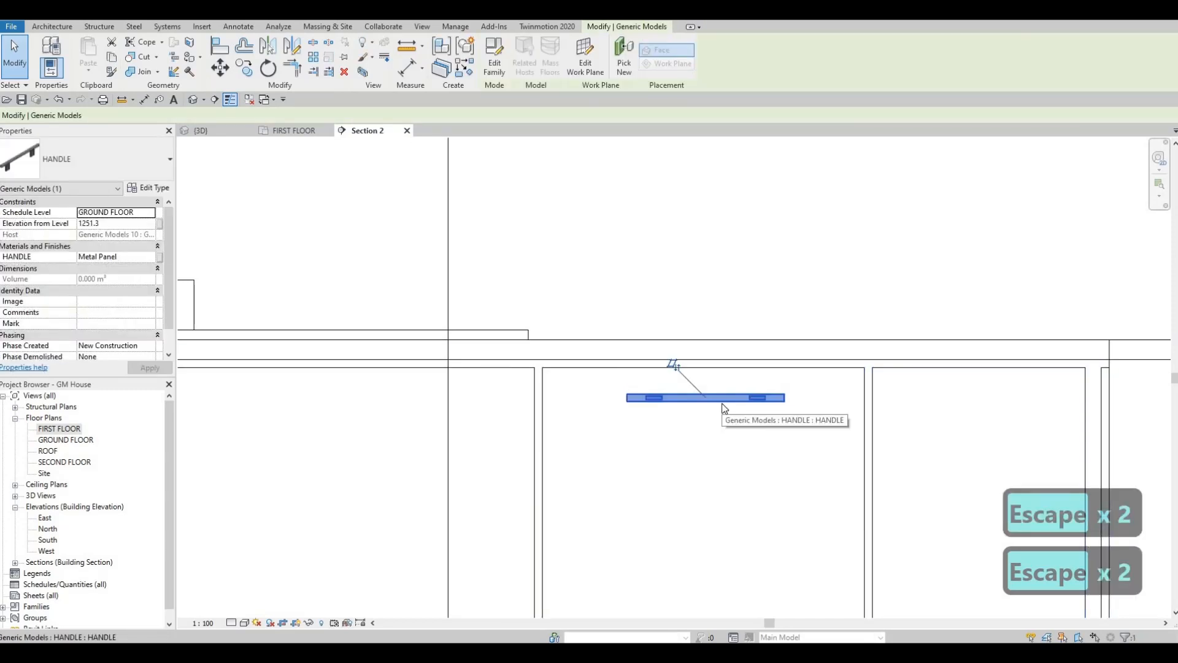
key(Escape)
Copy the handle from the upper drawer to the matching position on the lower drawer beside the sink, using the front's corner as reference.
click(725, 399)
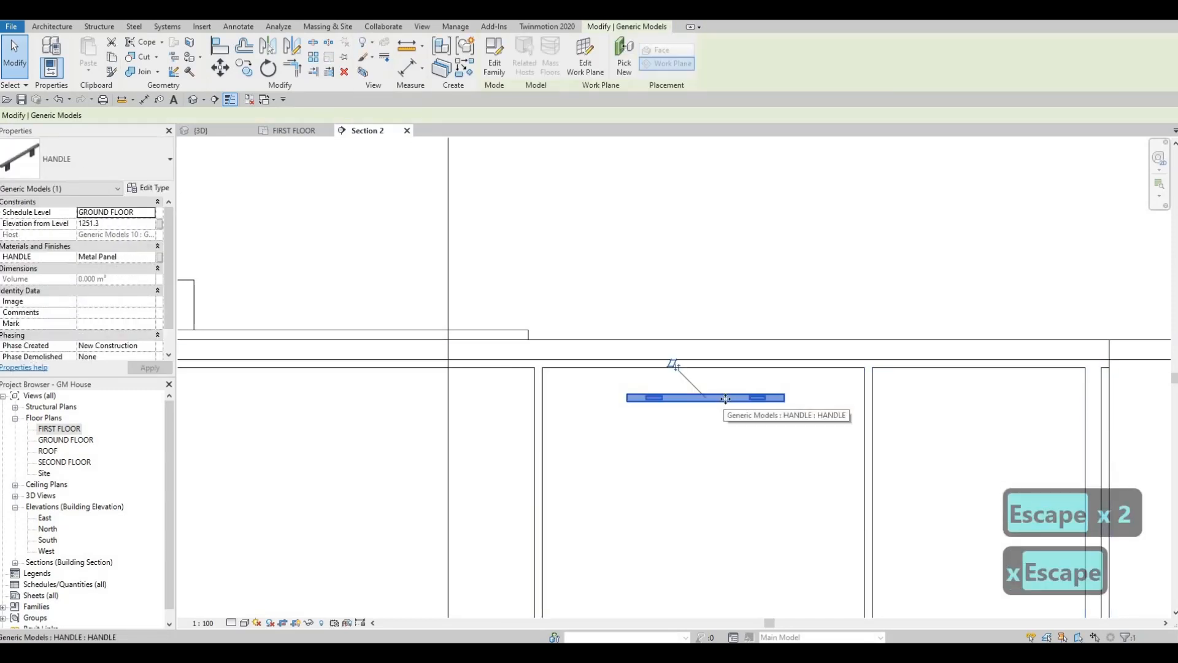
key(c)
key(o)
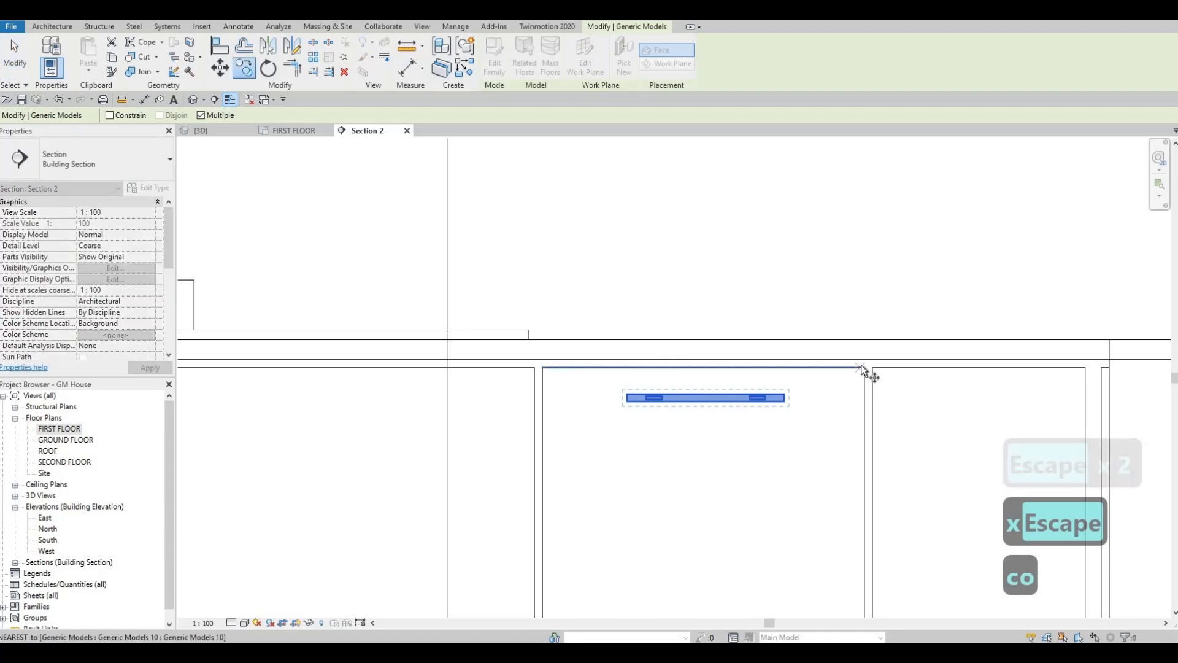
click(864, 367)
scroll(856, 352, down, 2)
middle_drag(845, 460, 804, 256)
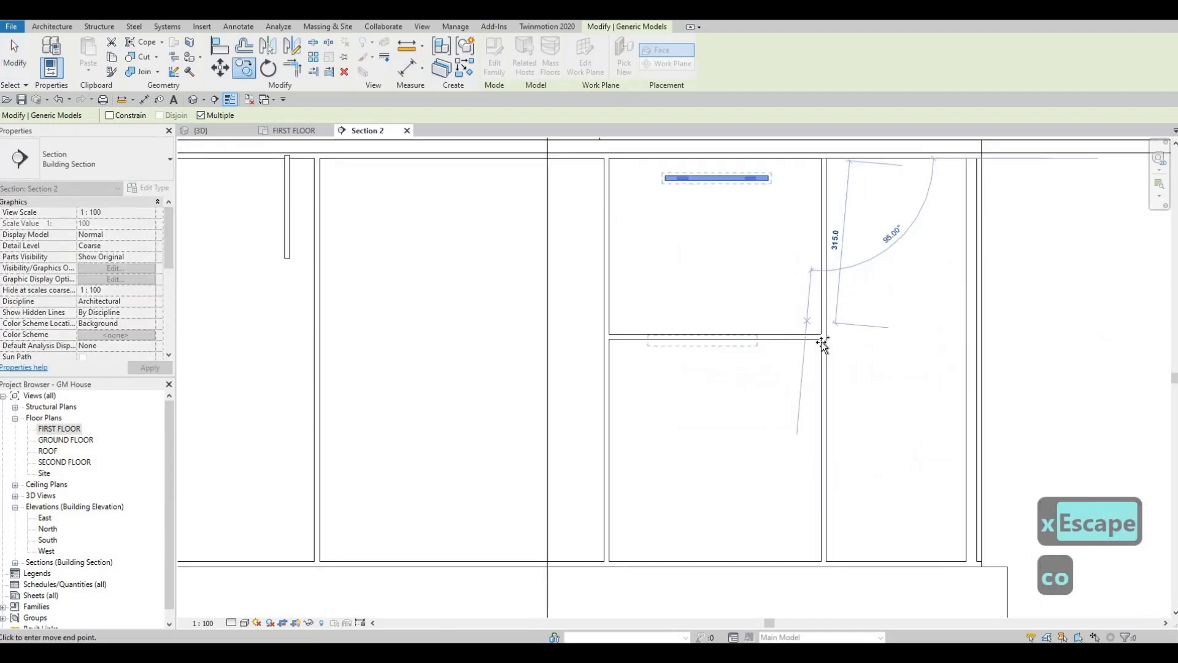
click(821, 339)
Place another copy of the horizontal handle on the top drawer of the three-drawer unit and finish copying.
scroll(918, 239, down, 4)
middle_drag(589, 255, 871, 335)
middle_drag(710, 325, 731, 285)
scroll(755, 284, up, 3)
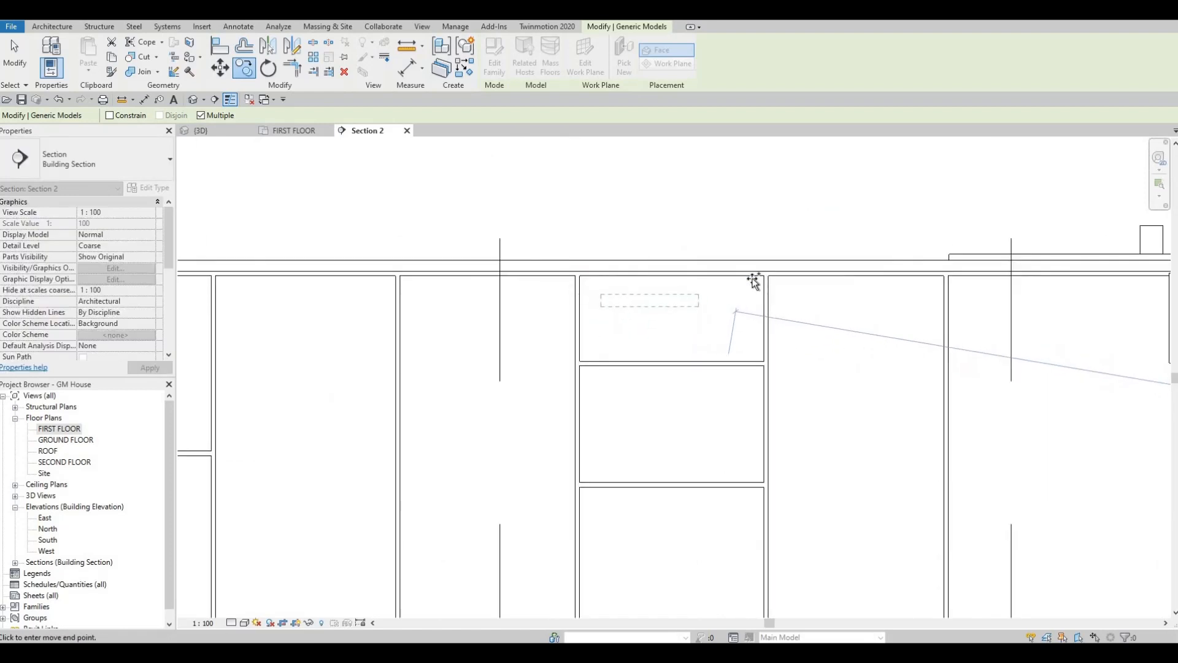
click(718, 312)
key(Escape)
key(Escape)
key(Escape)
scroll(688, 316, up, 2)
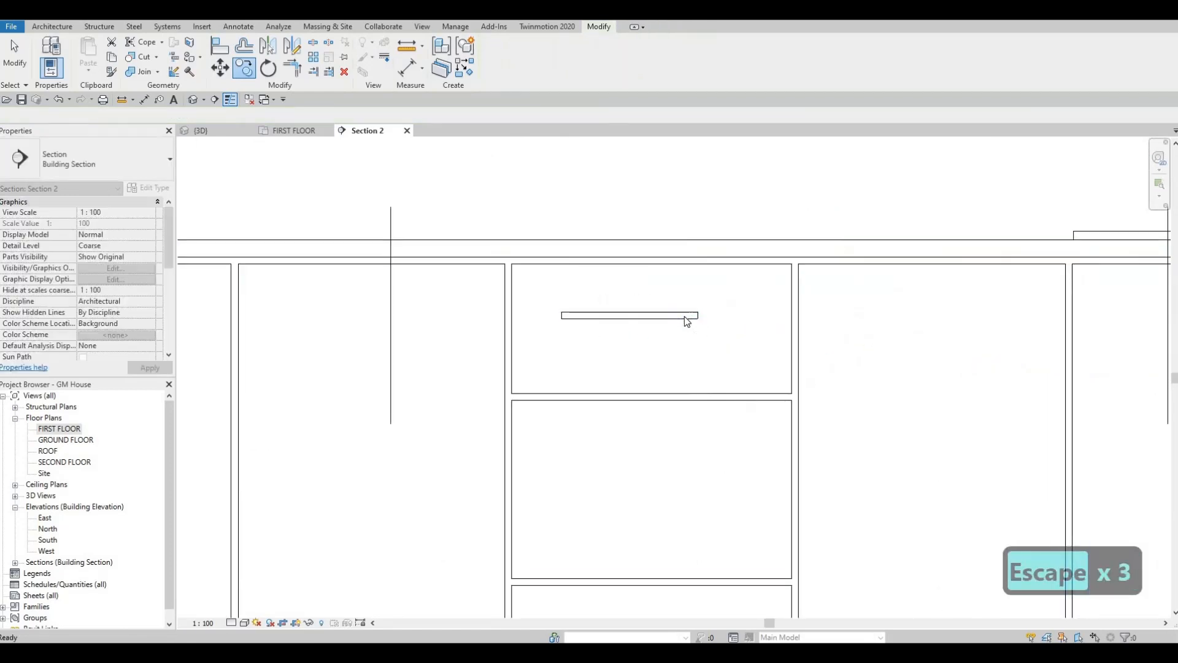
Move the copied handle to the midpoint of the three-drawer unit's top edge.
click(673, 318)
key(m)
key(v)
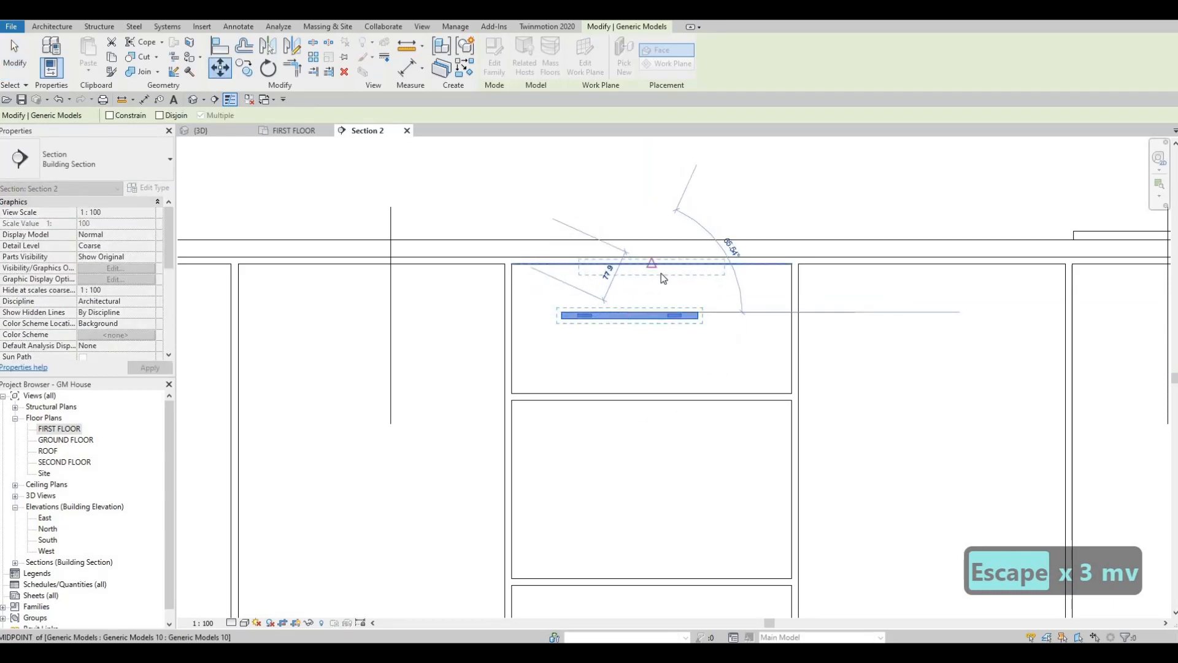
click(662, 272)
key(Escape)
key(Escape)
Lower the centred handle on the three-drawer unit's top drawer in small steps to an elevation of about 1253 mm.
click(662, 270)
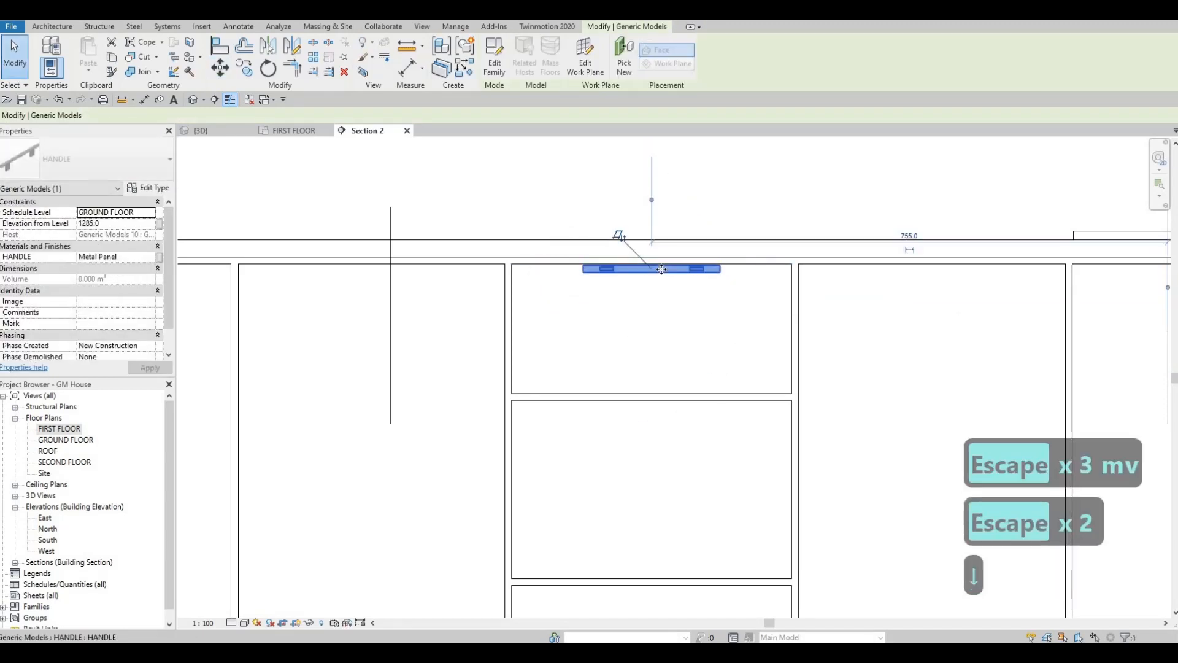
key(Down)
key(Down)
key(Down)
key(Down)
key(Down)
key(Down)
key(Down)
key(Down)
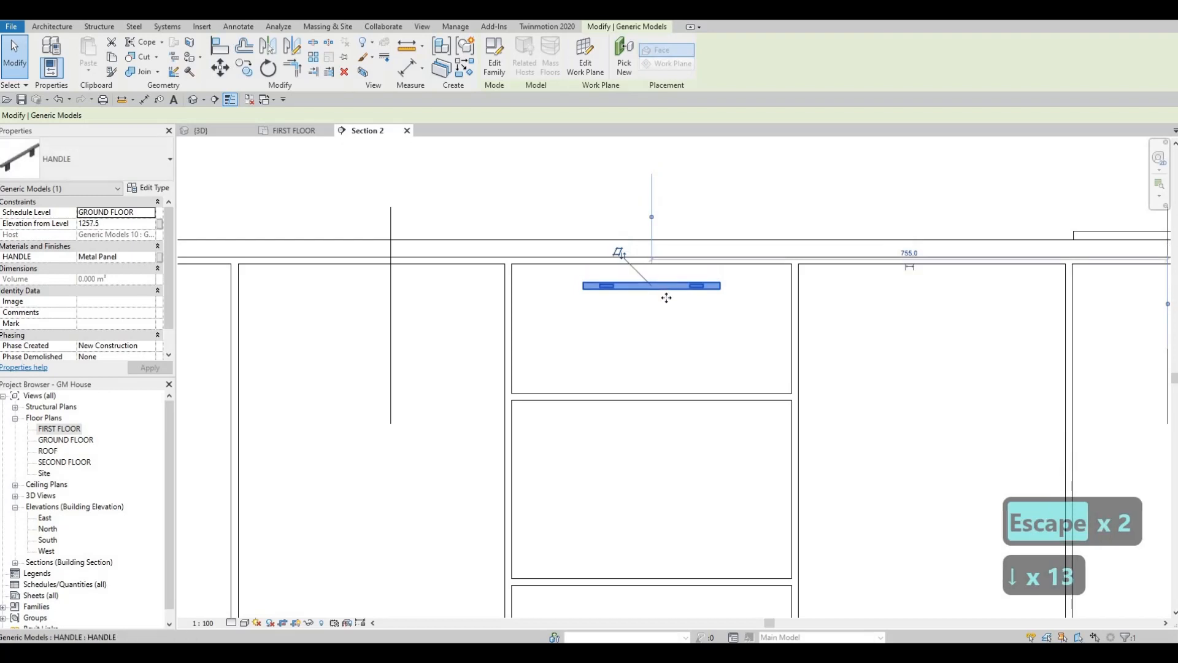
drag(667, 287, 668, 301)
key(Up)
key(Up)
key(Up)
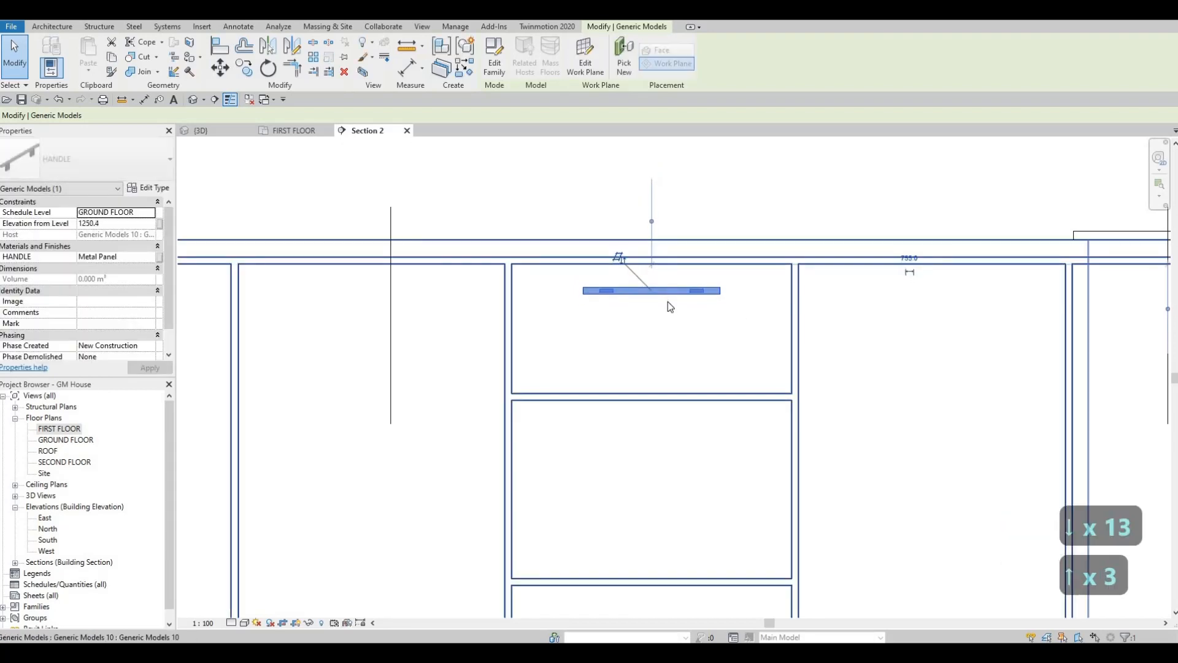
key(Up)
key(Up)
key(Escape)
key(Escape)
key(Escape)
click(669, 288)
key(c)
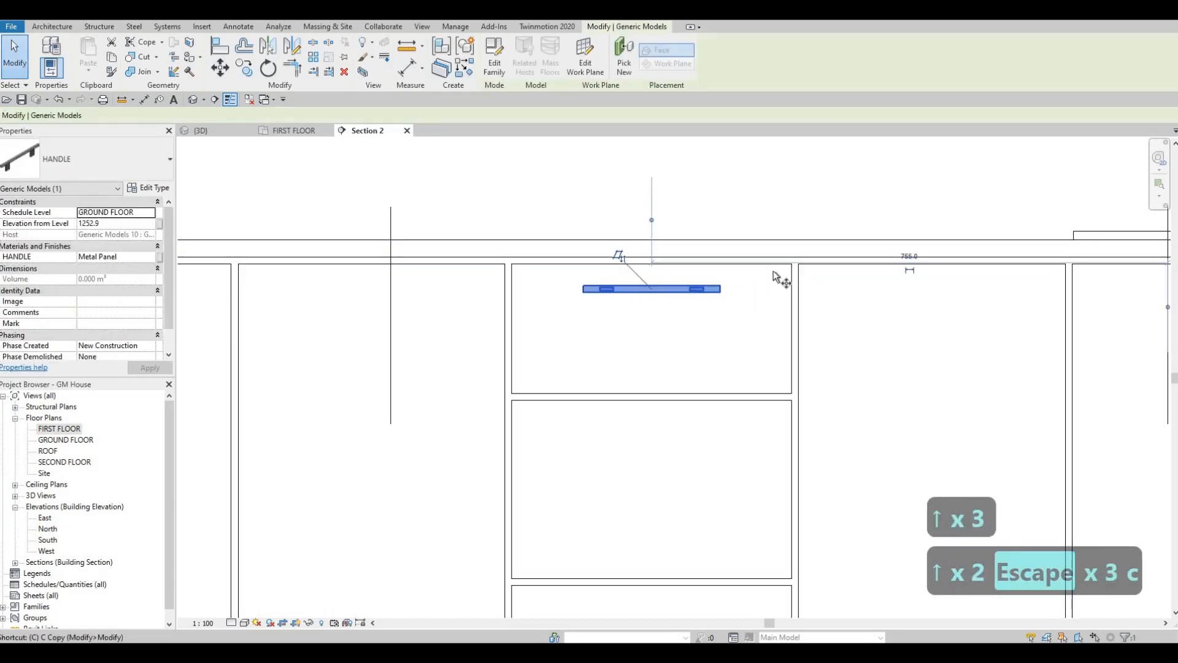
key(o)
key(Escape)
key(Escape)
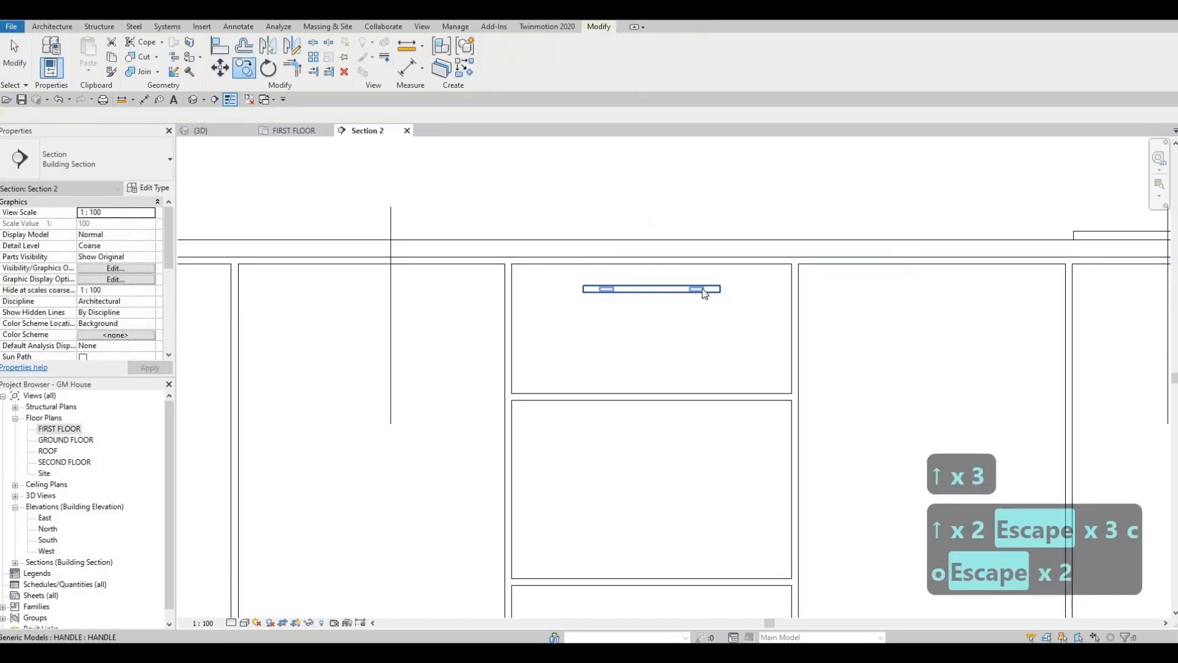
Copy the top drawer's handle to the same position on the middle and bottom drawers of the three-drawer unit.
click(702, 289)
key(c)
key(o)
click(791, 264)
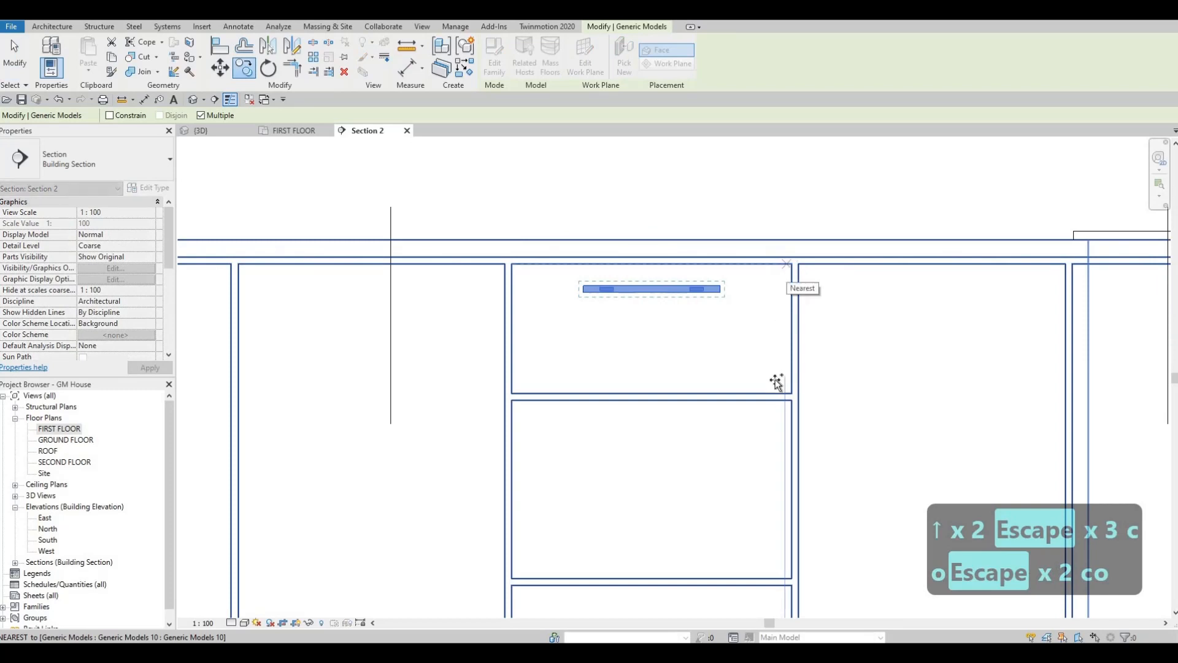
click(789, 401)
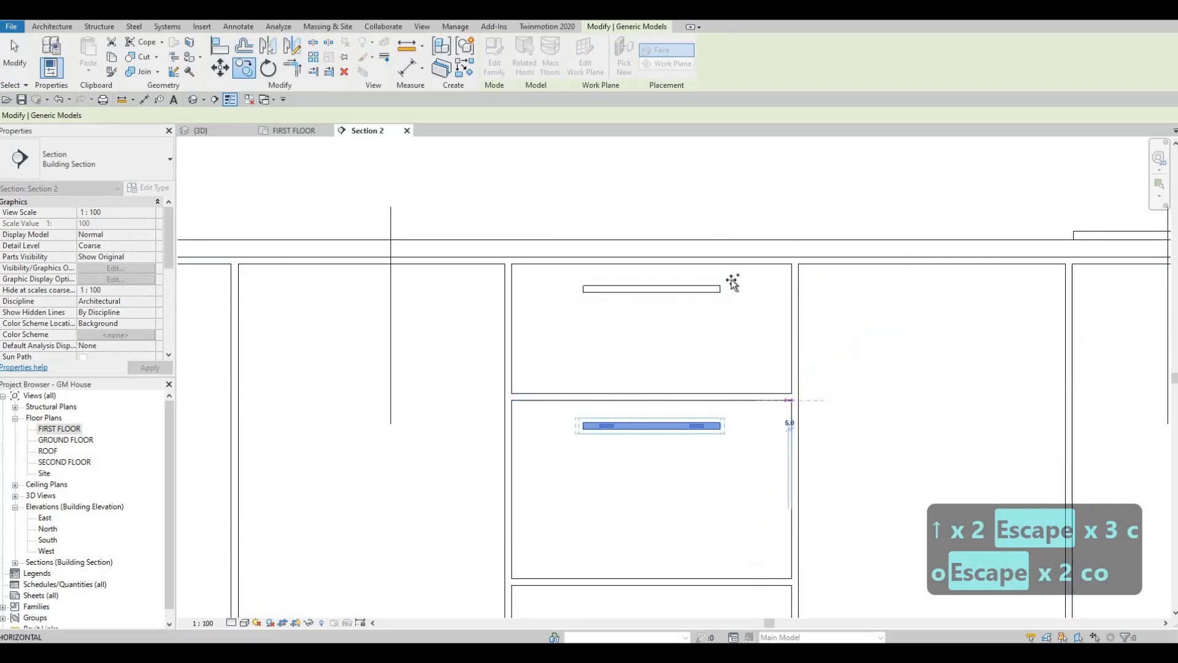
middle_drag(782, 542, 742, 375)
scroll(675, 313, down, 4)
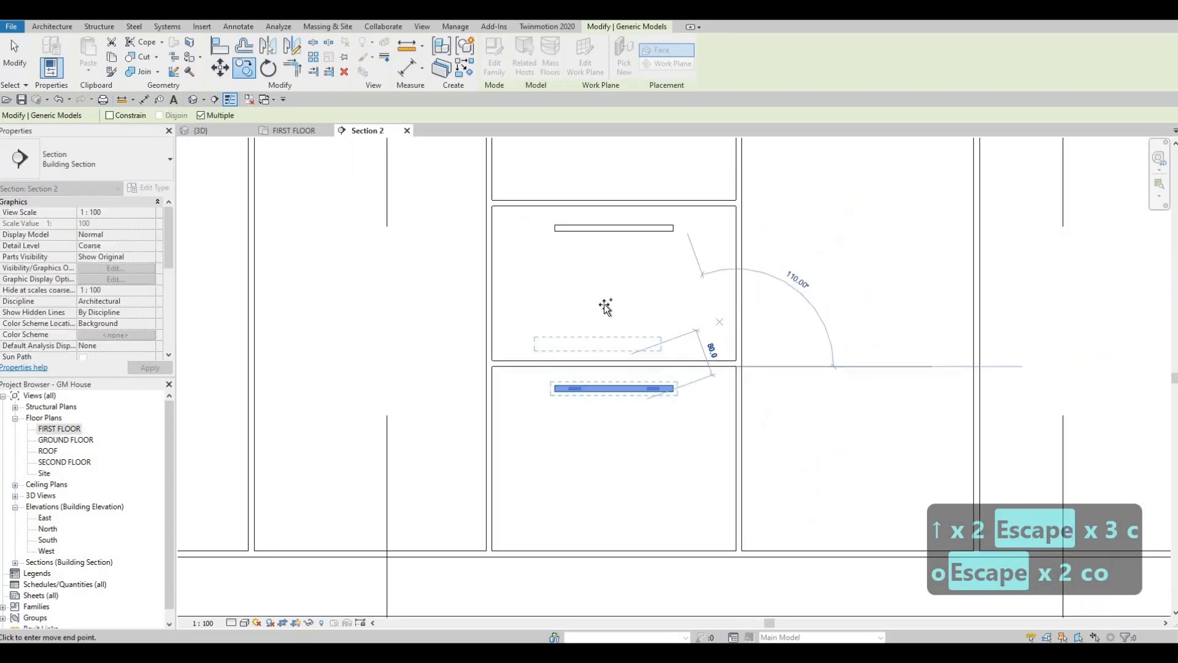
Place a further handle copy on the upper drawer of the two-drawer unit at the counter's far end and finish copying.
scroll(654, 316, down, 1)
middle_drag(565, 307, 680, 309)
click(461, 251)
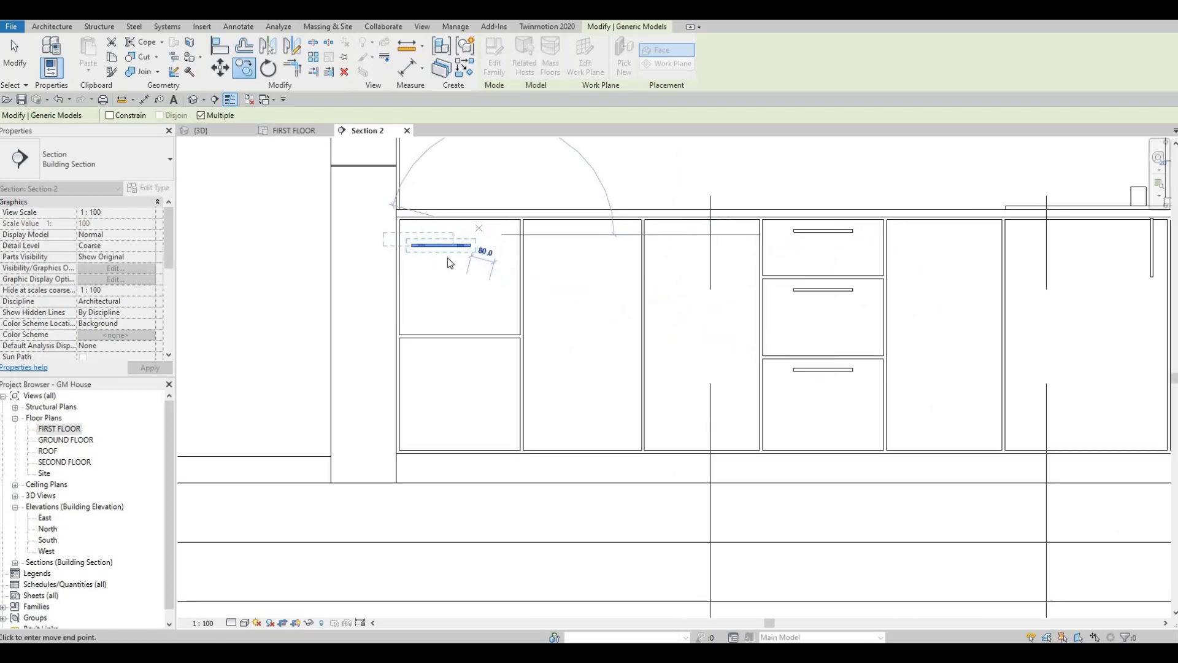
scroll(448, 258, up, 2)
key(Escape)
key(Escape)
Move the far-end unit's handle by its midpoint to the centre of the upper drawer's top edge.
click(424, 255)
key(m)
key(v)
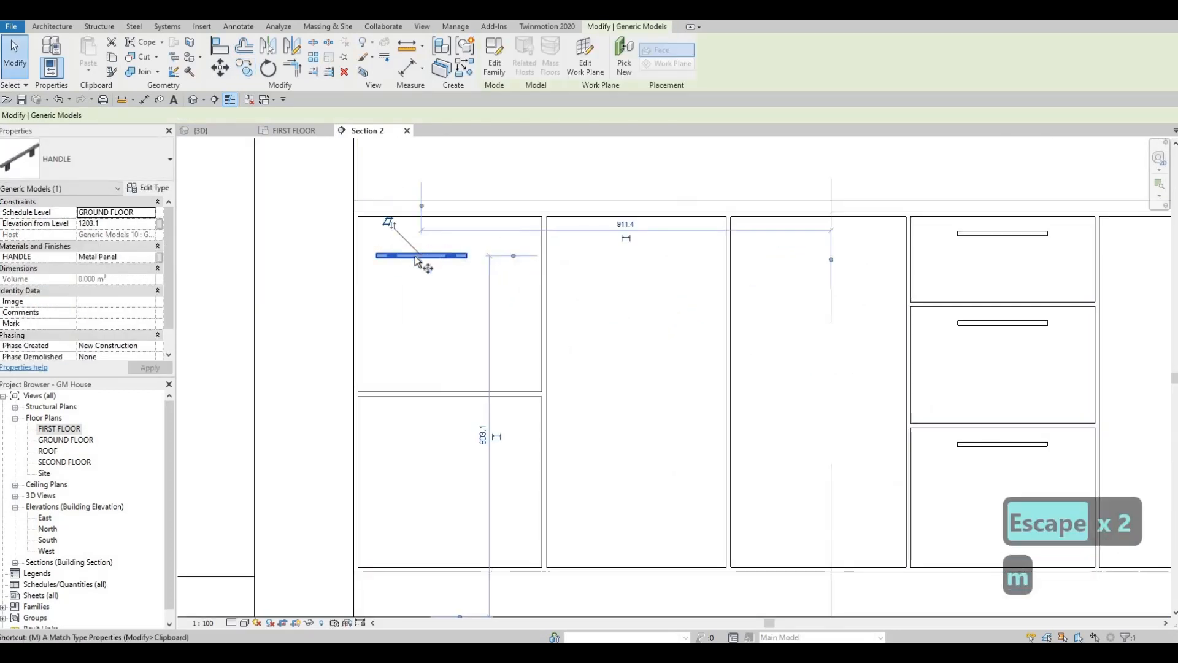
scroll(419, 246, up, 3)
click(502, 185)
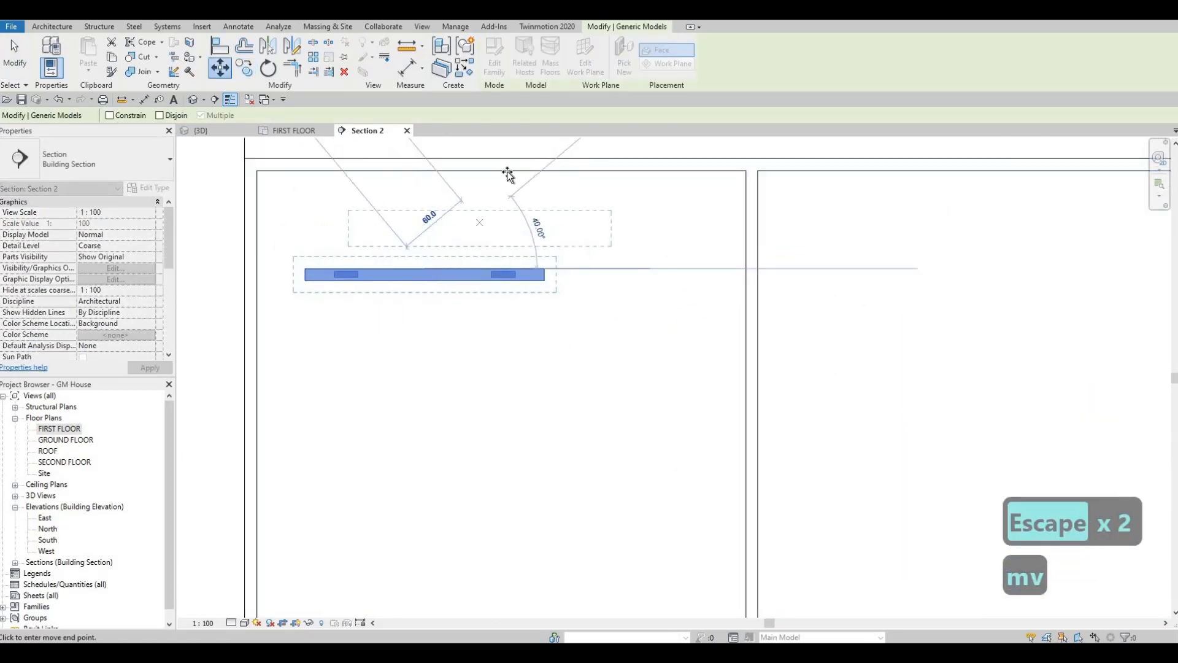
click(506, 178)
key(Escape)
key(Escape)
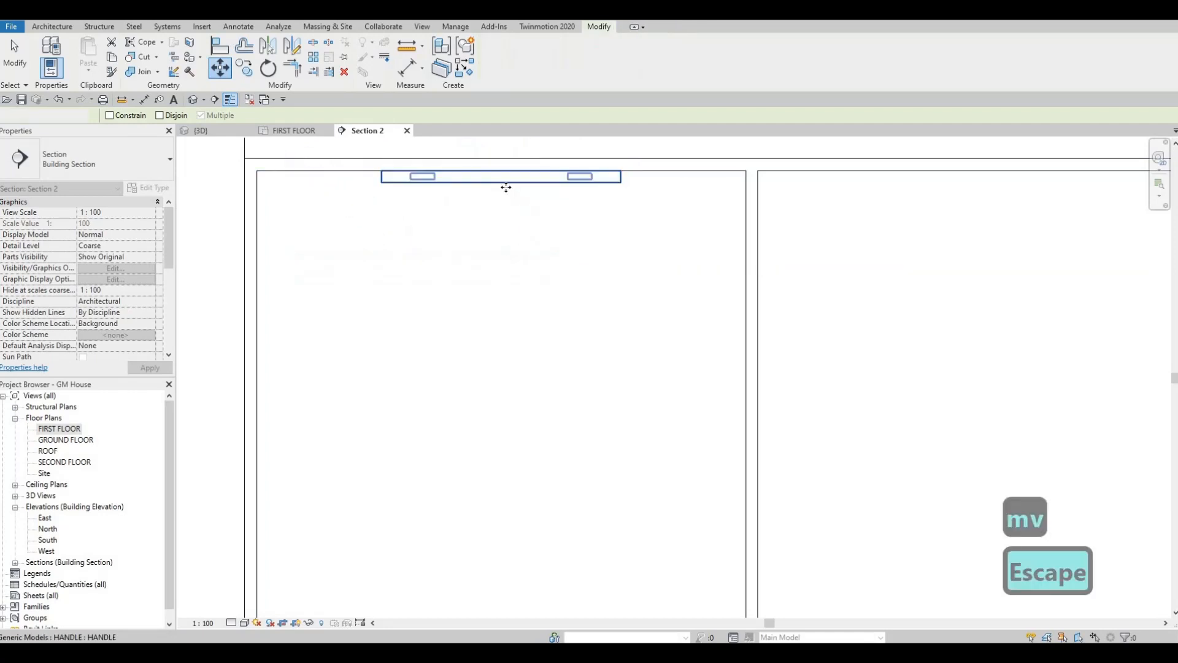
Move the centred handle 35 mm straight down from the upper drawer's top edge.
mouse_move(506, 179)
mouse_down()
mouse_move(508, 222)
mouse_move(506, 187)
mouse_up()
key(ctrl+z)
click(504, 179)
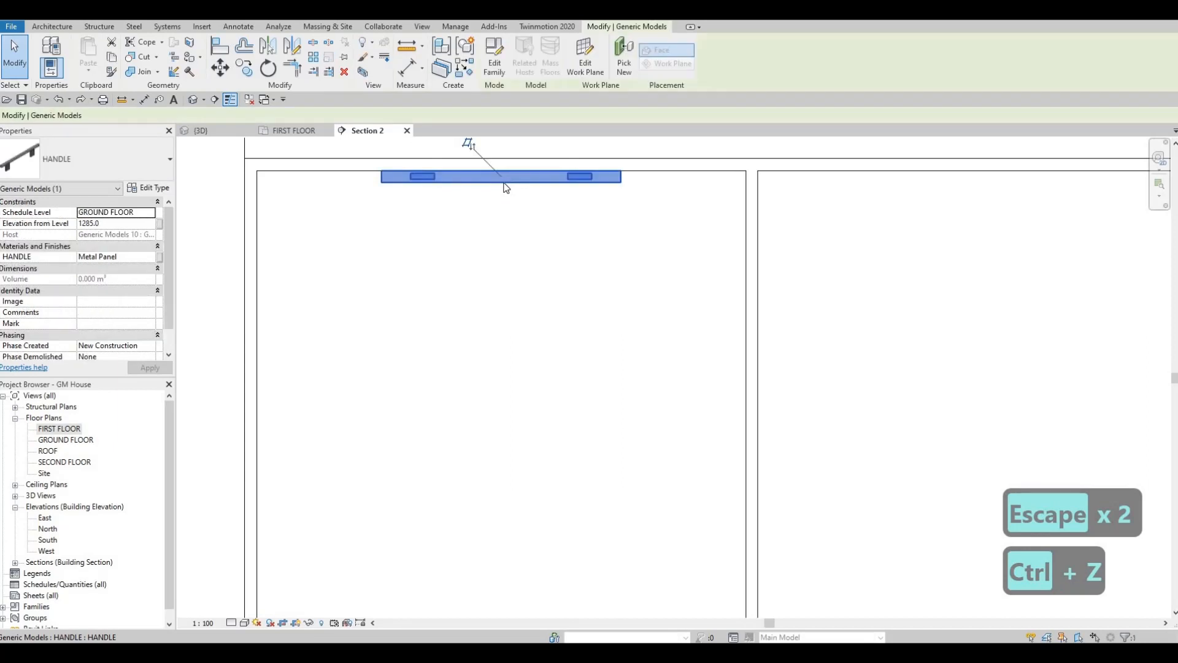
key(m)
key(v)
click(503, 184)
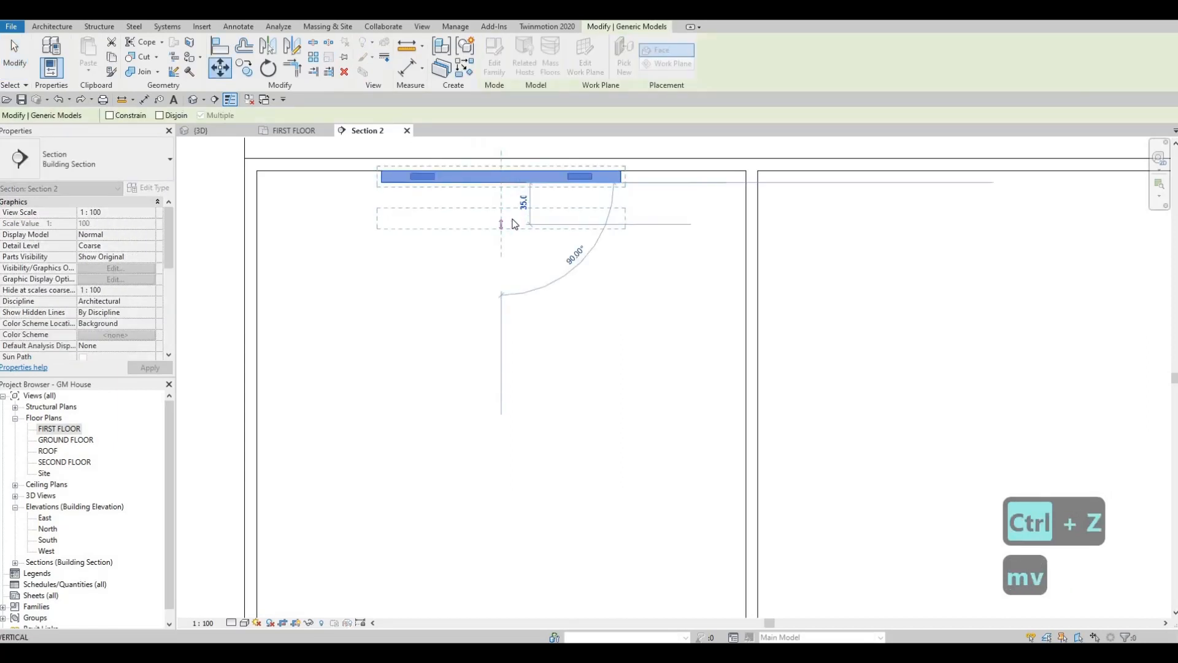
click(514, 224)
key(Escape)
key(Escape)
Copy the upper drawer's handle to the matching position on the lower drawer of the far-end unit.
scroll(500, 220, down, 2)
click(552, 218)
key(c)
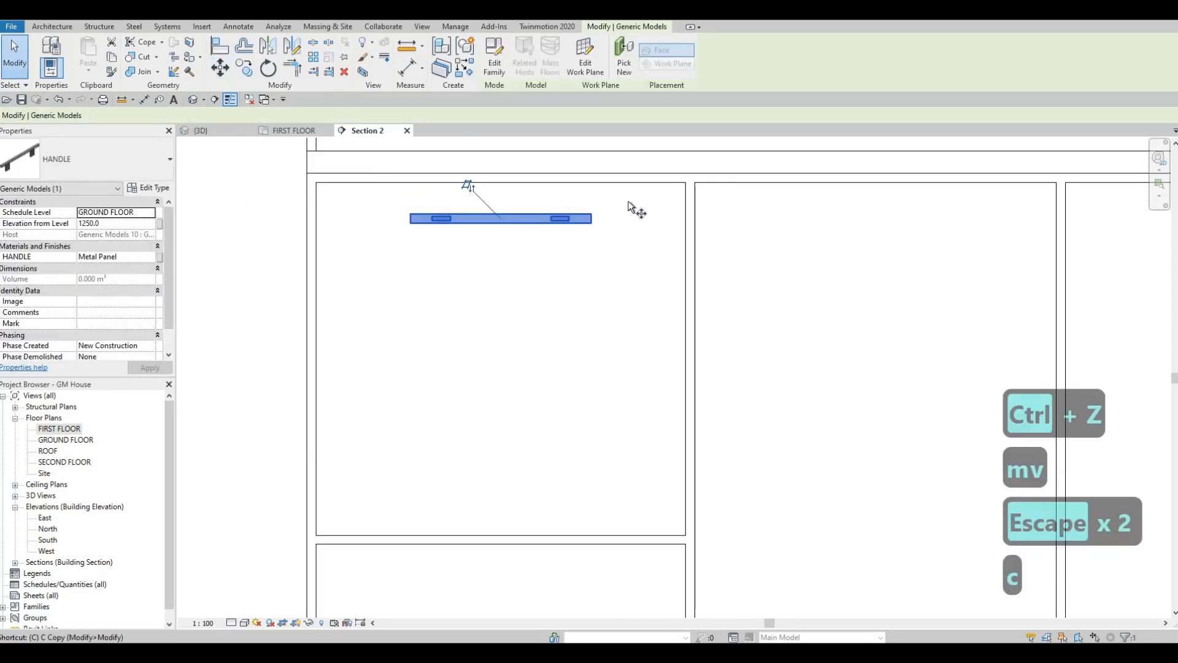
key(o)
click(684, 183)
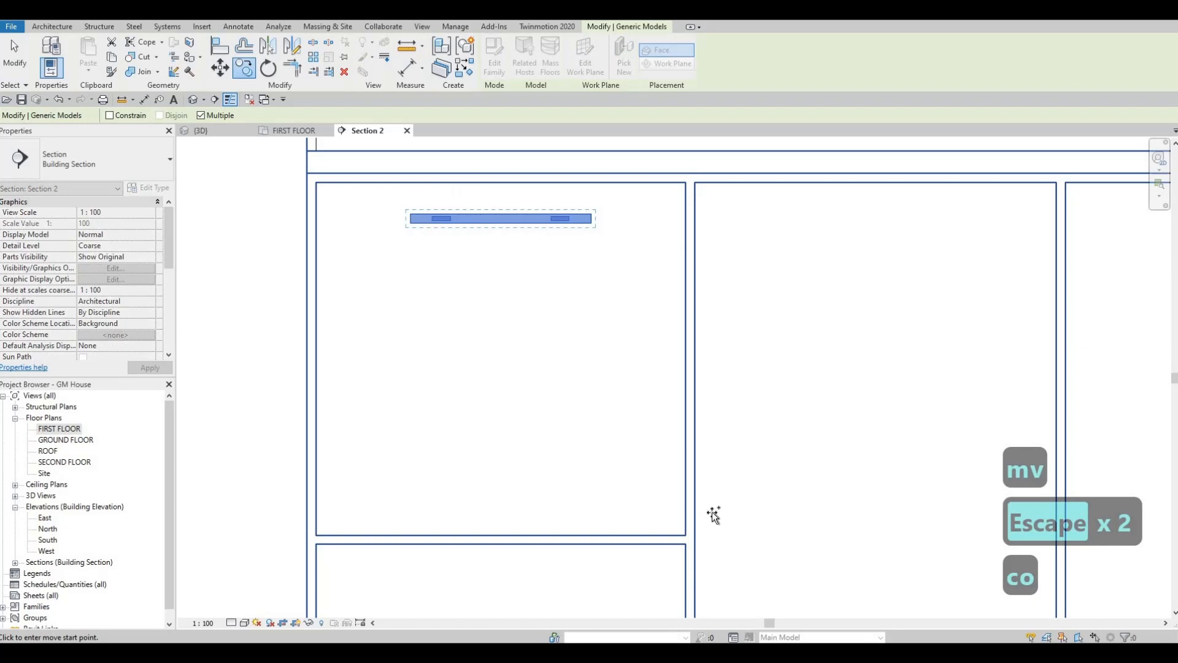
click(687, 542)
scroll(534, 370, down, 4)
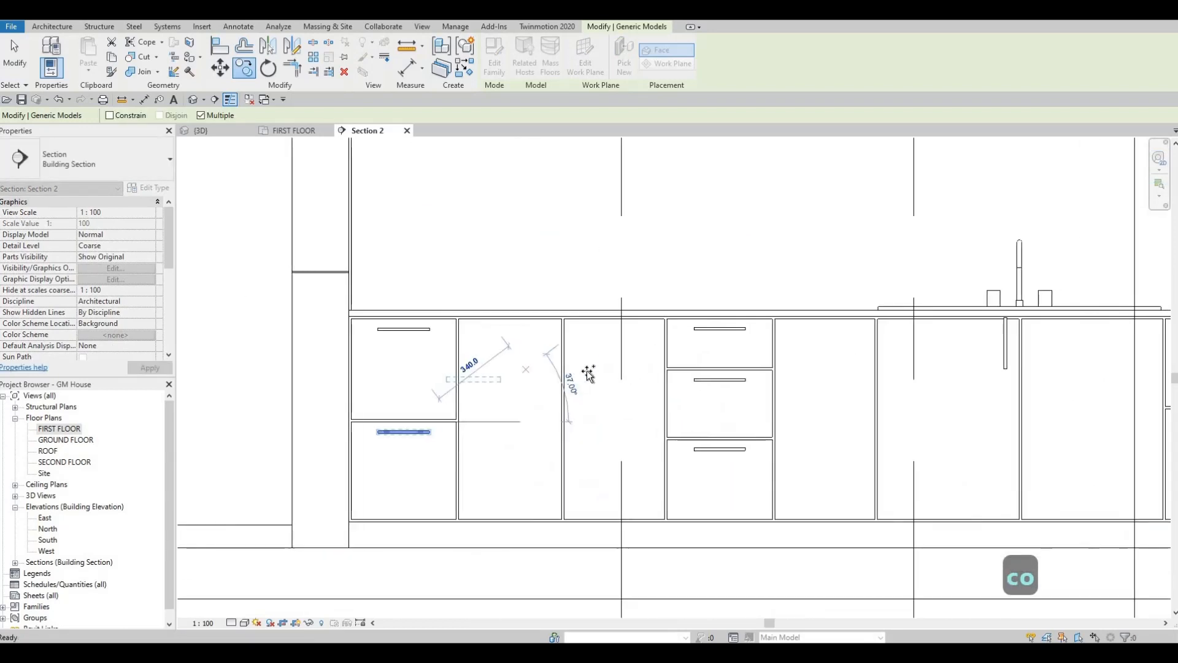
Nudge the vertical handle on the first sink cabinet door downward and slightly closer to the edge where the two sink doors meet.
scroll(588, 373, down, 3)
key(Escape)
key(Escape)
key(Escape)
key(Escape)
scroll(622, 340, up, 3)
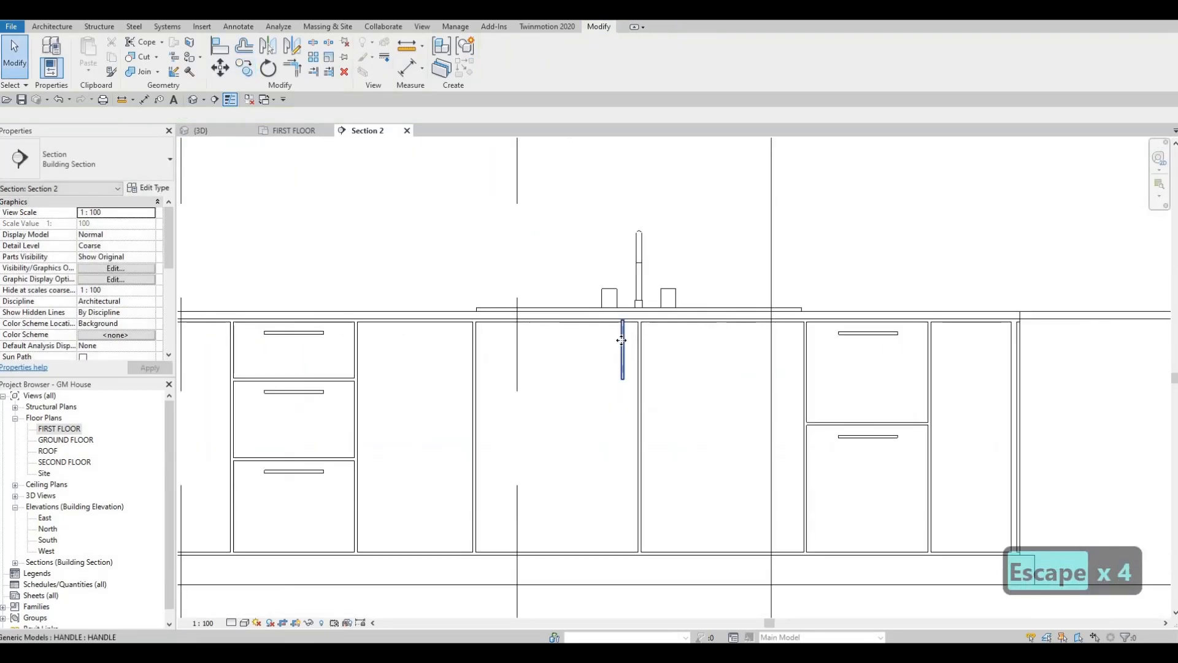
click(621, 340)
scroll(621, 341, up, 2)
key(Down)
key(Down)
key(Down)
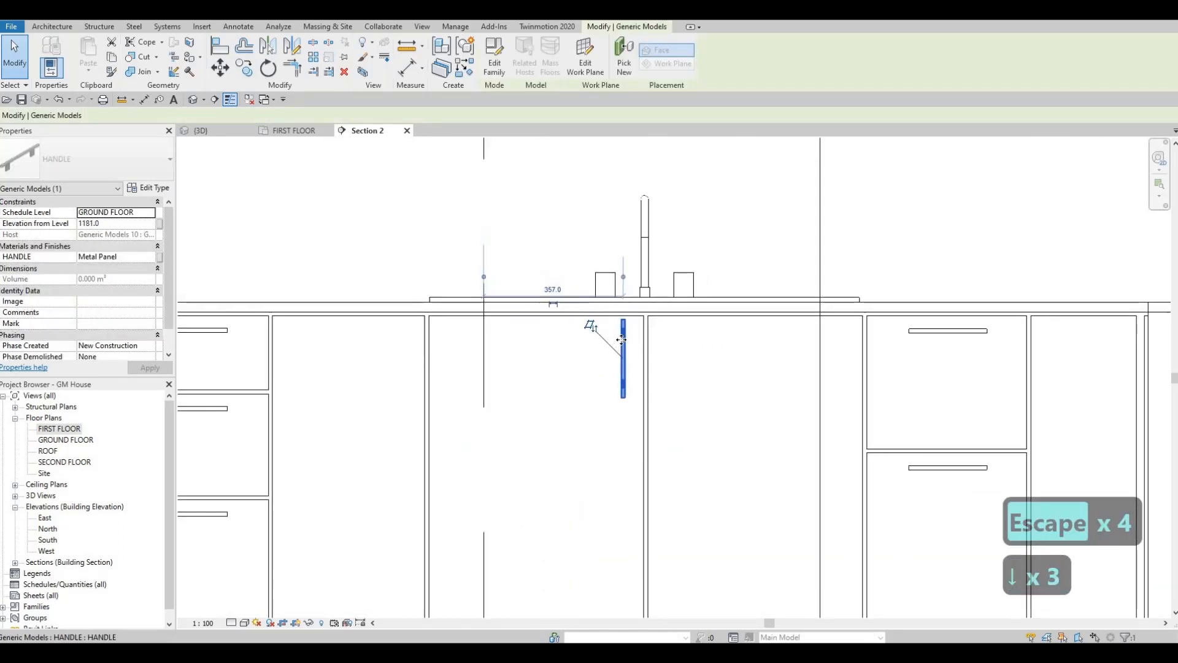
key(Down)
key(Right)
key(Right)
key(Down)
key(Down)
key(Right)
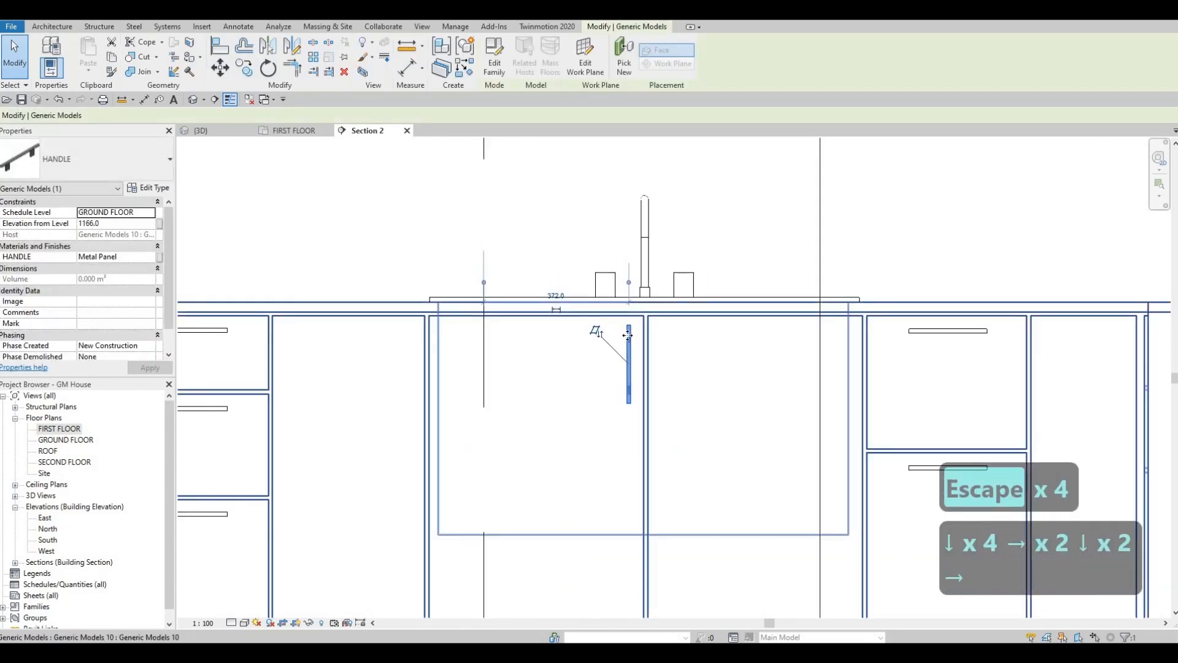
key(Escape)
key(Escape)
Copy the vertical sink door handle to the other sink door and to the single door between the sink and the three-drawer unit.
click(630, 344)
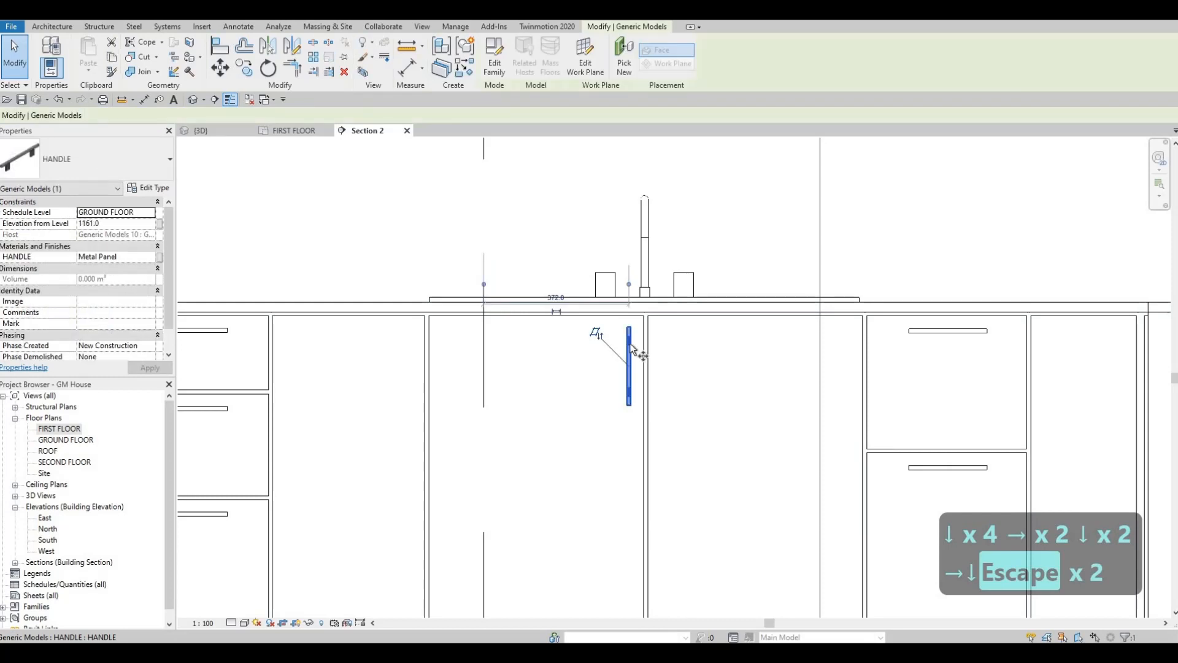
key(c)
key(o)
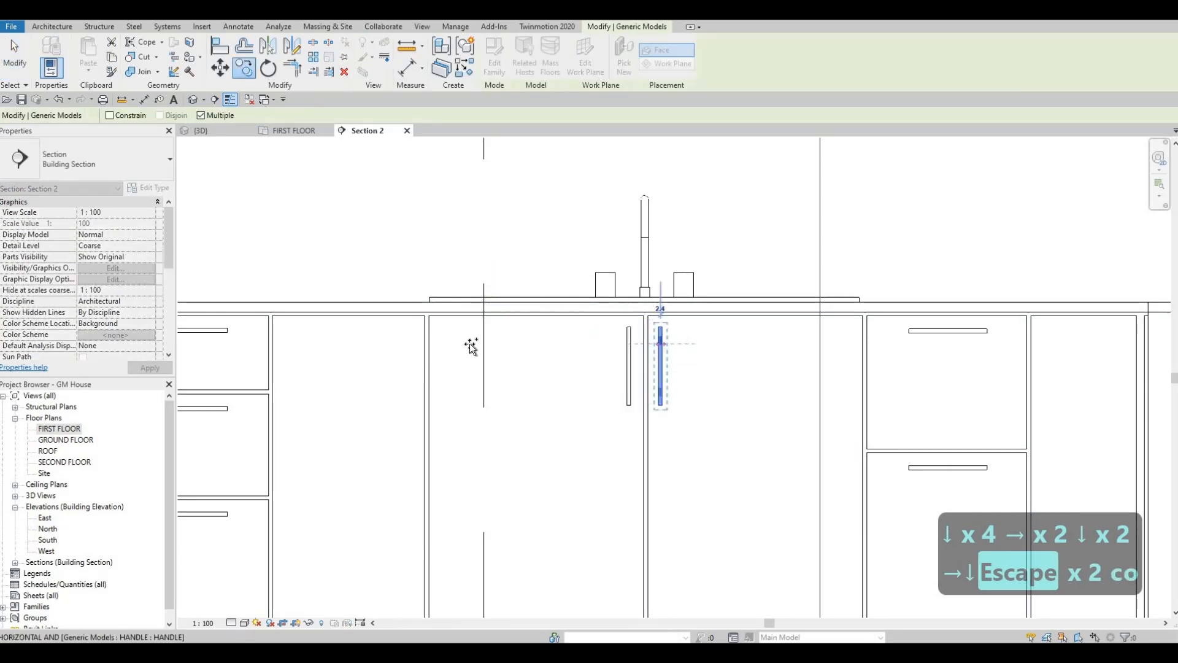
scroll(559, 344, down, 1)
middle_drag(457, 351, 552, 344)
scroll(551, 345, down, 1)
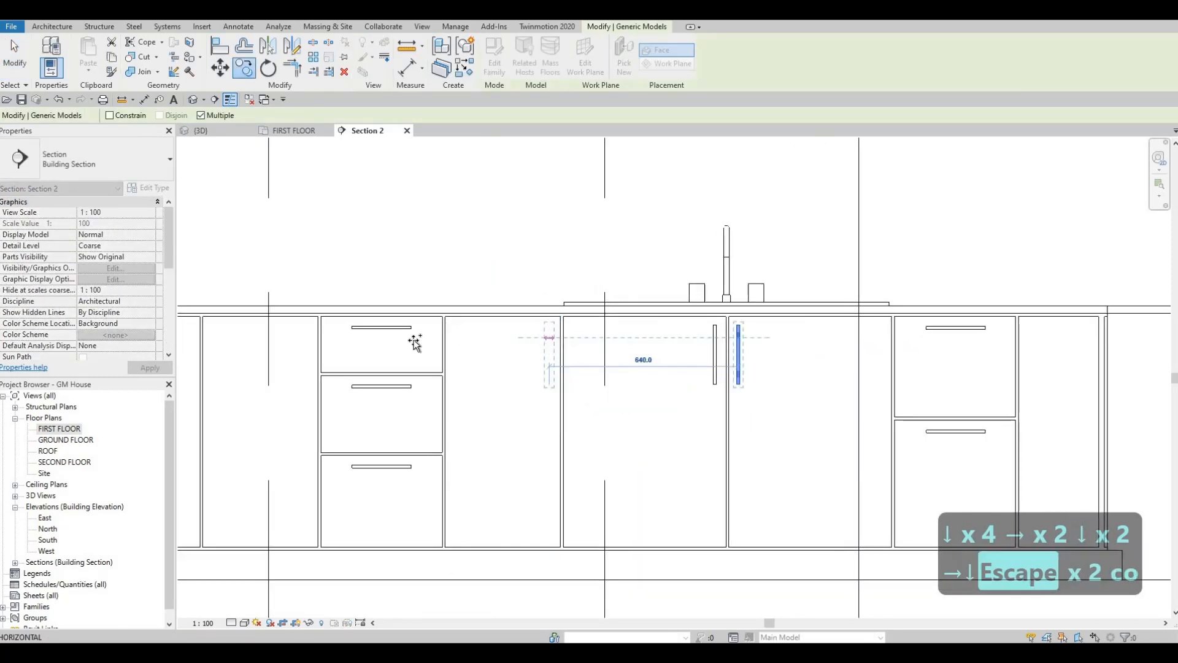
middle_drag(180, 324, 344, 323)
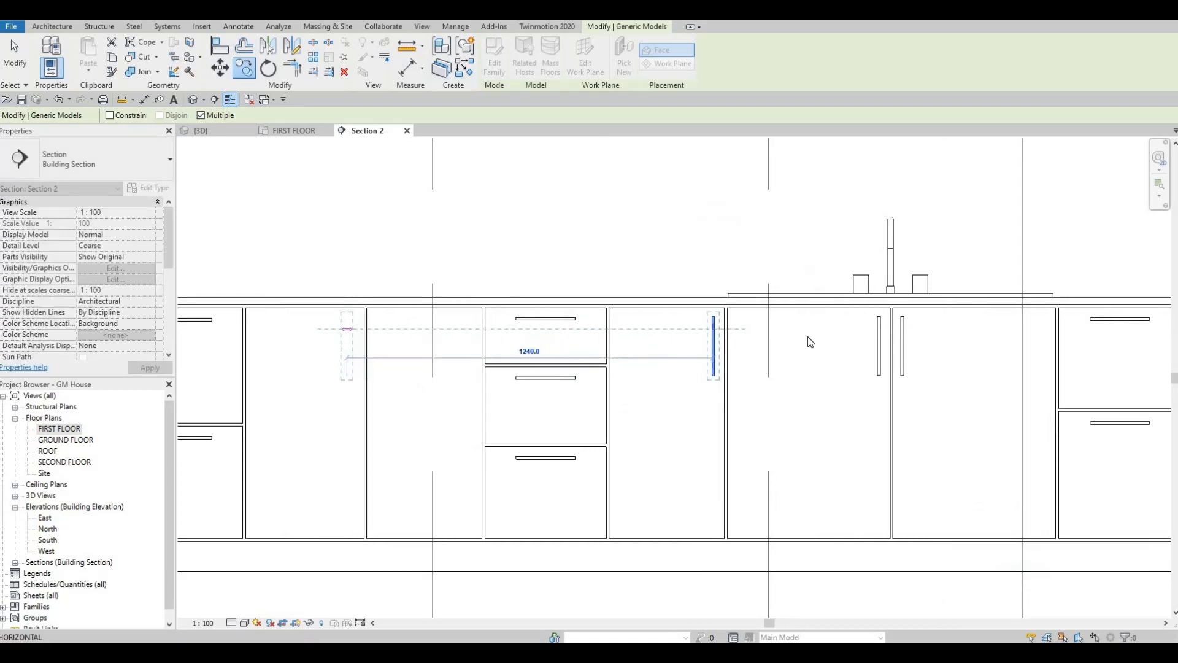
key(Escape)
key(Escape)
key(Escape)
Copy both sink door handles from the sink doors' top corner to the door pair between the two-drawer and three-drawer units.
click(899, 326)
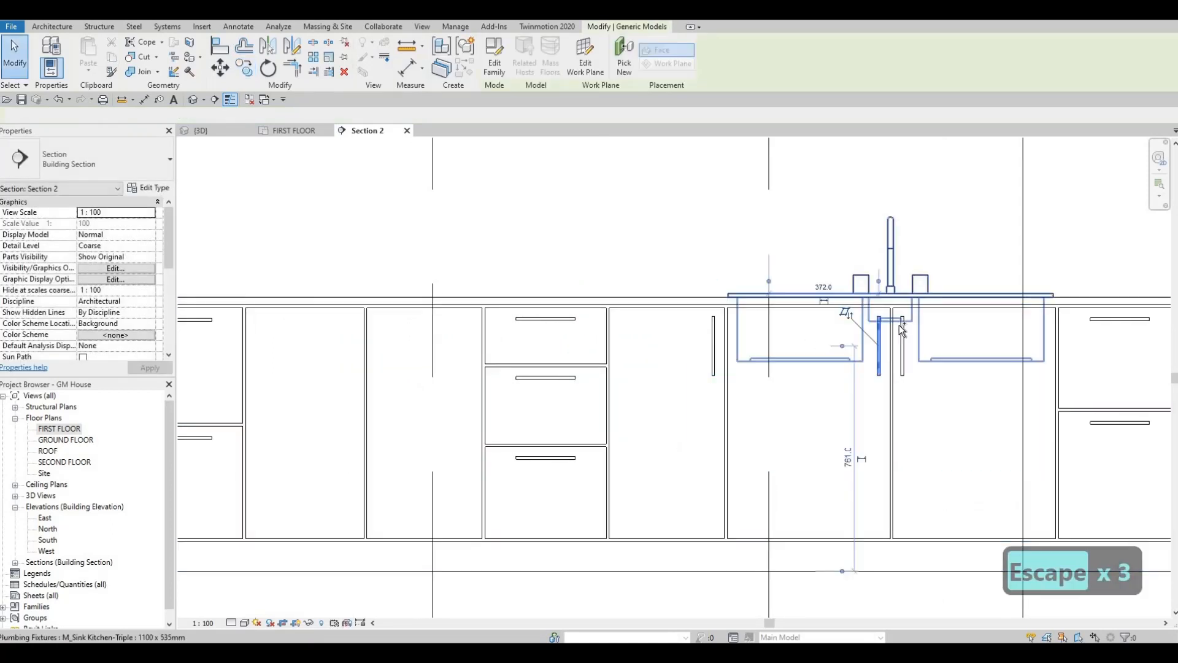
ctrl+click(900, 325)
key(c)
key(o)
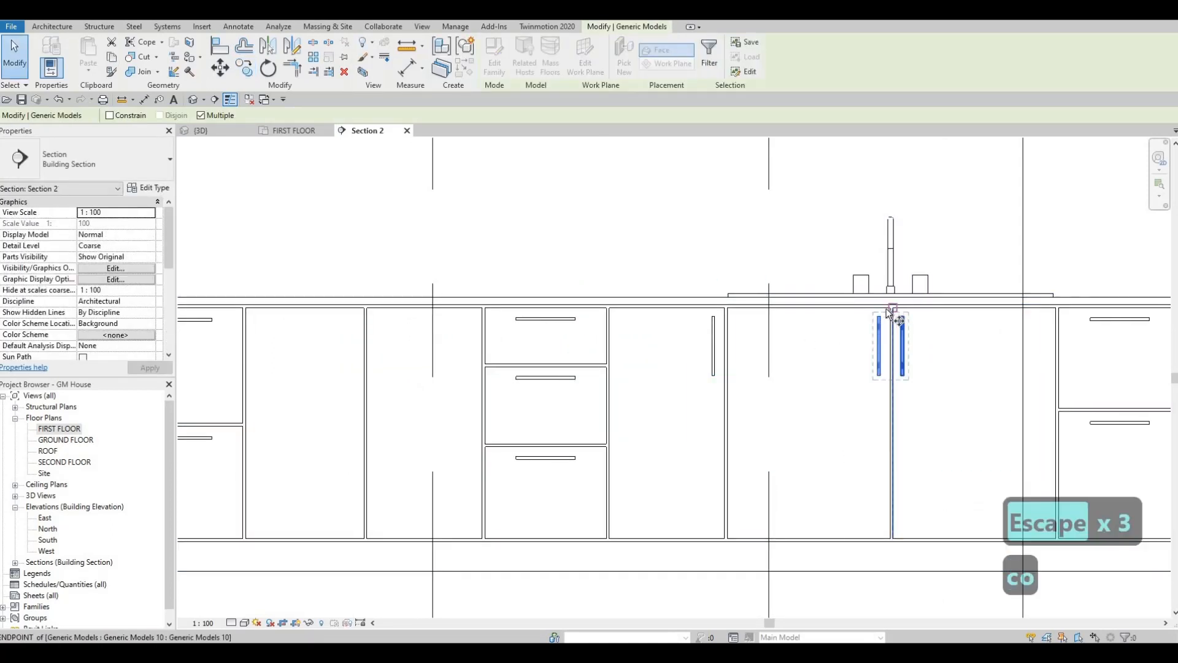
scroll(889, 314, up, 4)
click(896, 328)
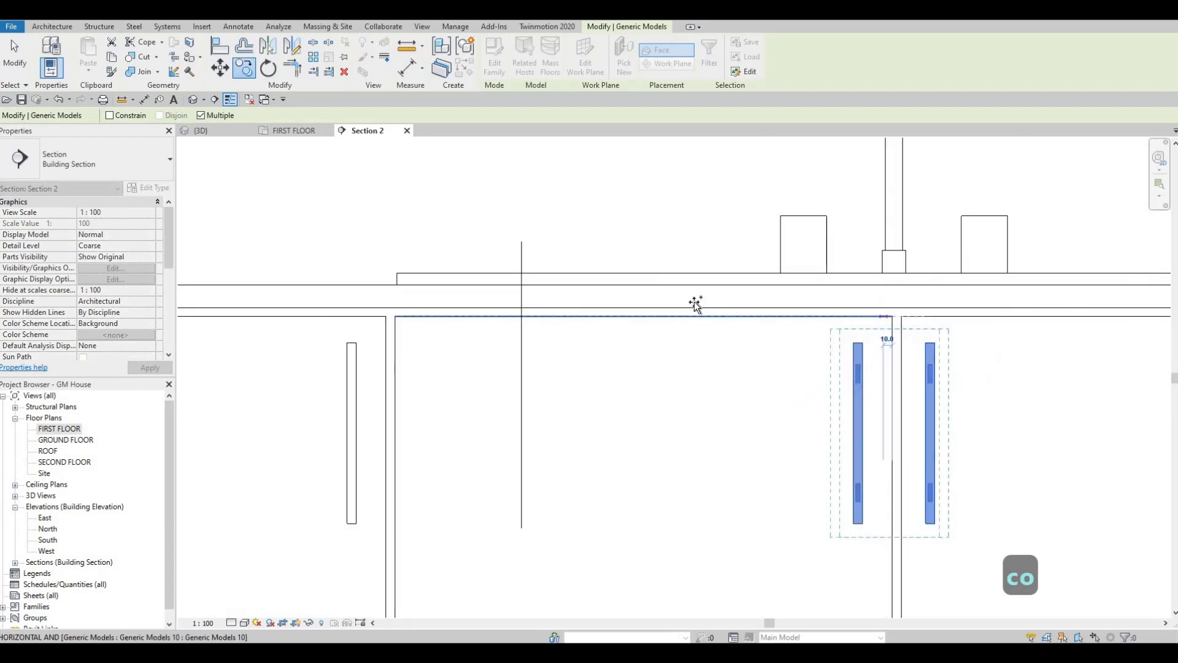
scroll(386, 280, down, 3)
middle_drag(386, 281, 624, 258)
click(380, 286)
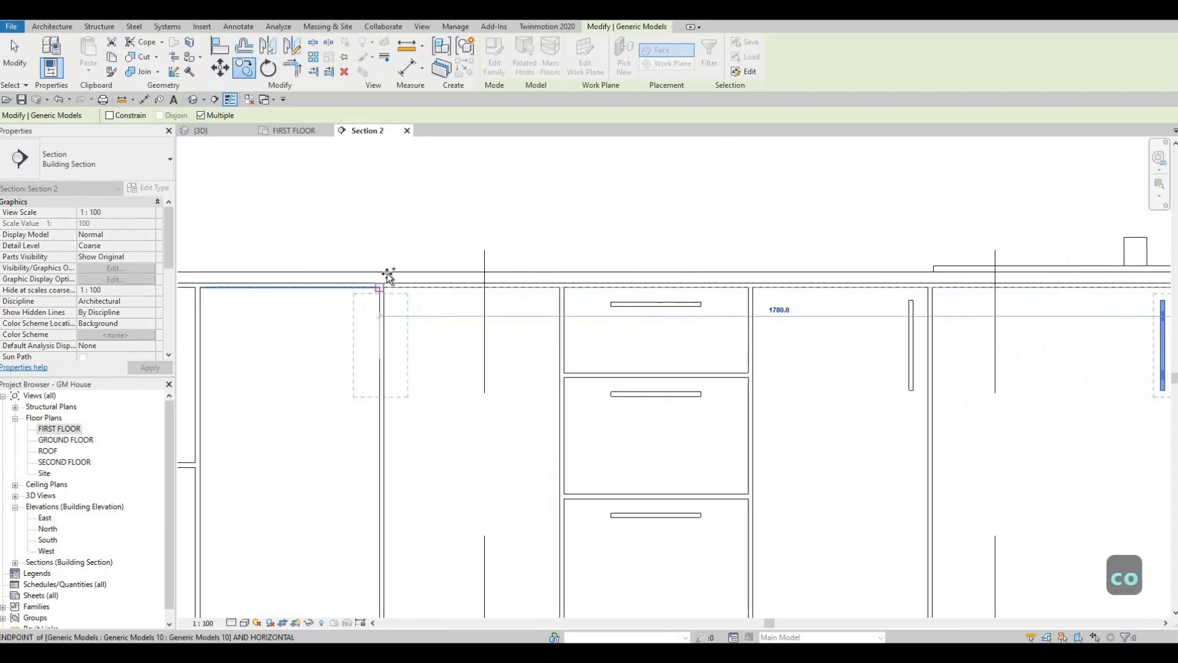
scroll(444, 307, down, 3)
key(Escape)
key(Escape)
key(Escape)
Examine the copied base cabinet handles and the single handle on the wall cabinets above.
scroll(559, 306, up, 3)
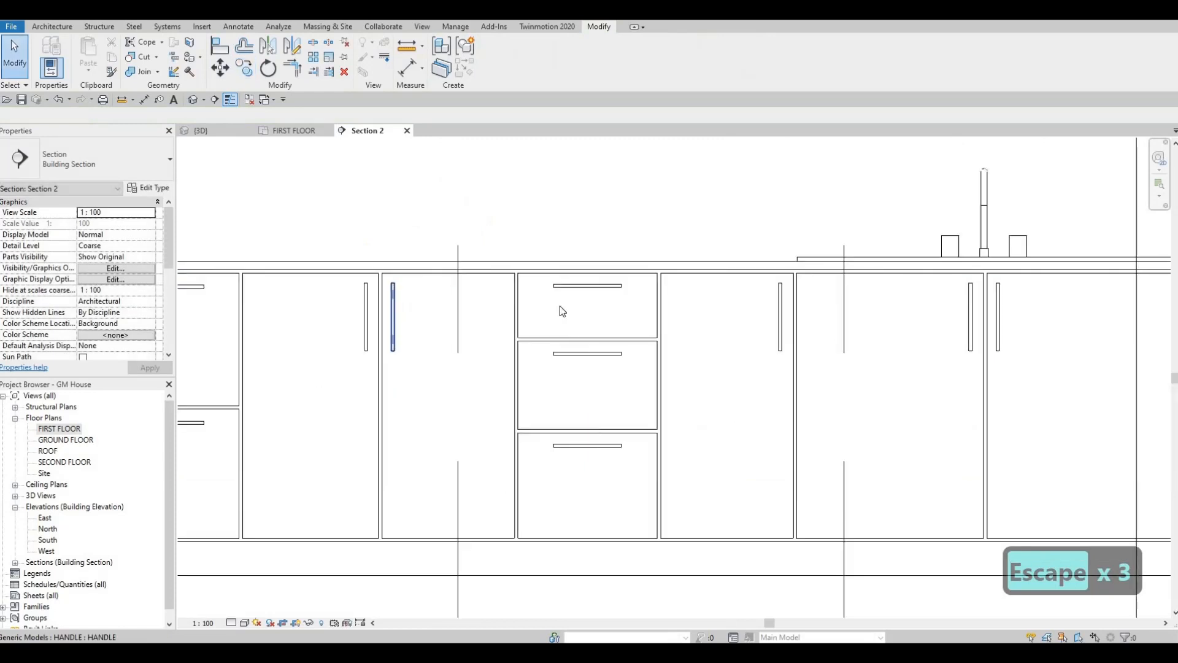
scroll(705, 319, down, 3)
scroll(709, 314, up, 6)
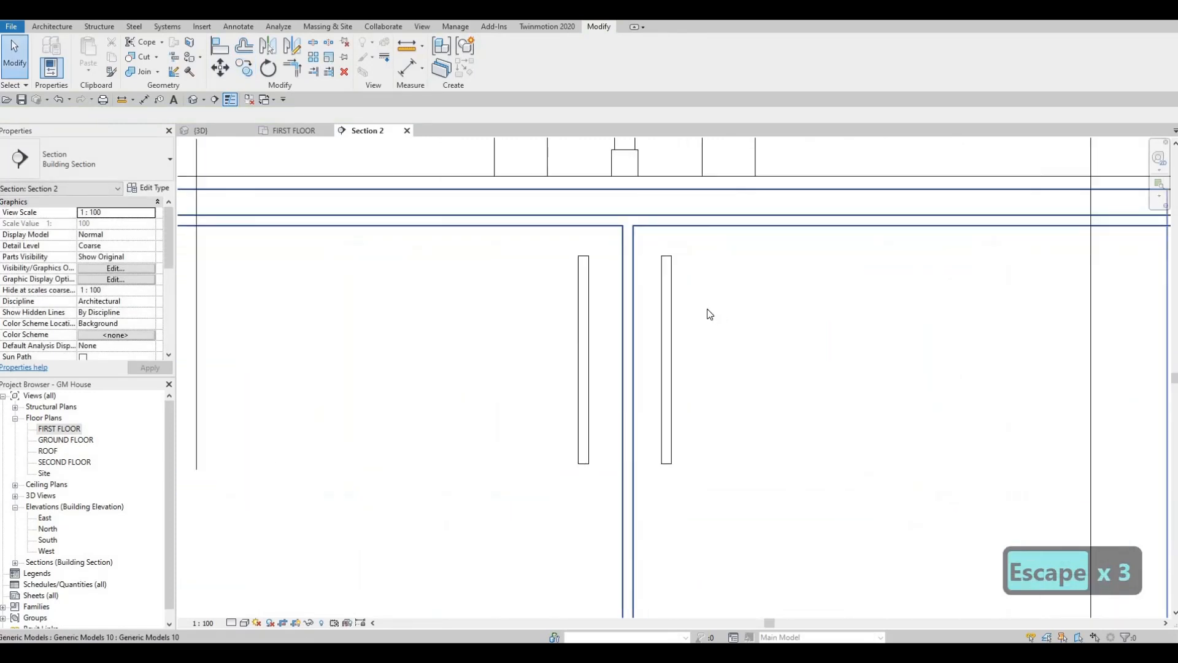
scroll(592, 333, down, 4)
key(Escape)
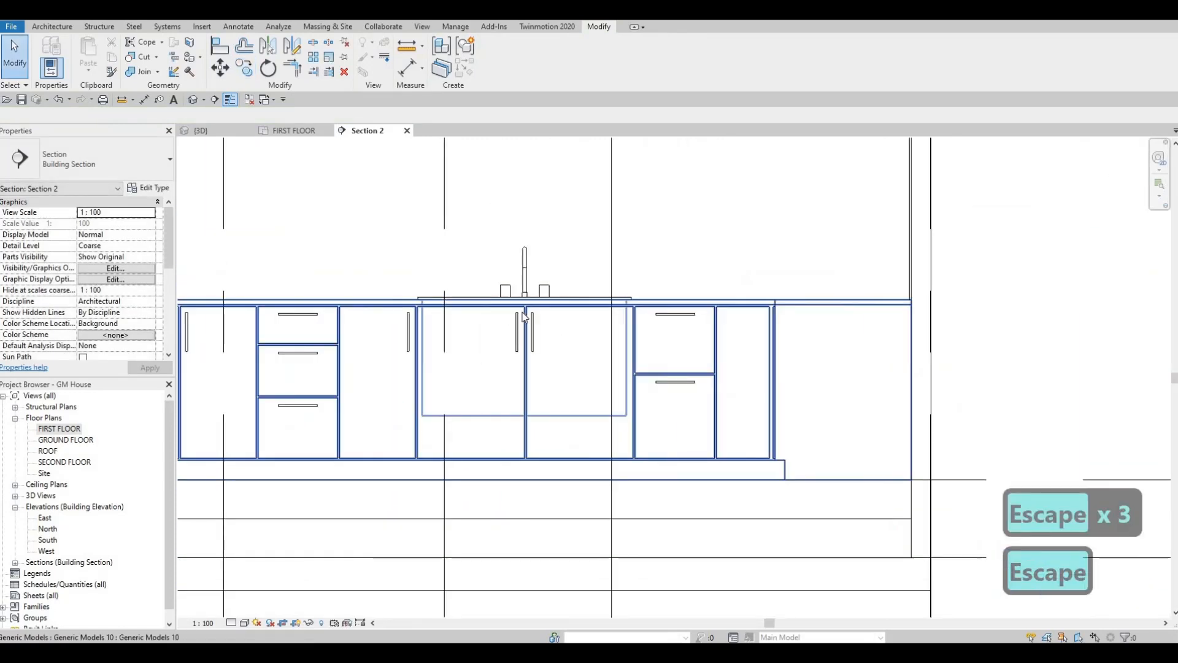
scroll(497, 309, up, 2)
scroll(499, 306, up, 1)
middle_drag(503, 235, 521, 319)
scroll(521, 319, down, 2)
middle_drag(445, 279, 580, 309)
scroll(490, 313, up, 5)
scroll(494, 310, up, 2)
key(Escape)
click(580, 309)
scroll(579, 313, down, 4)
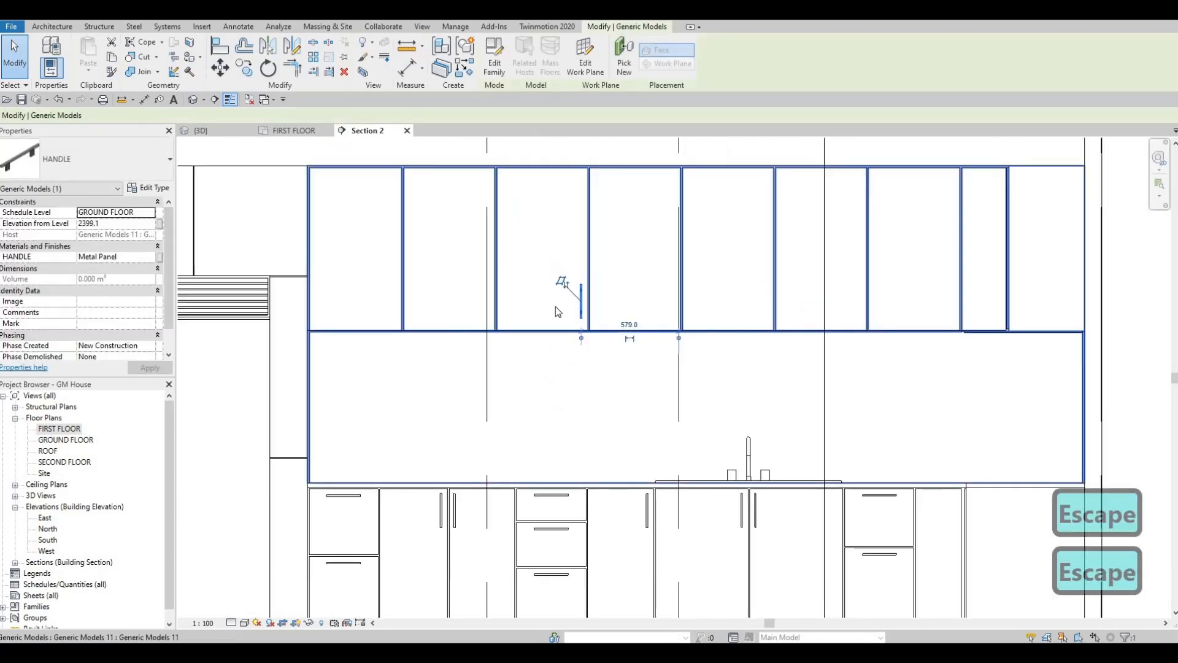
scroll(582, 319, down, 2)
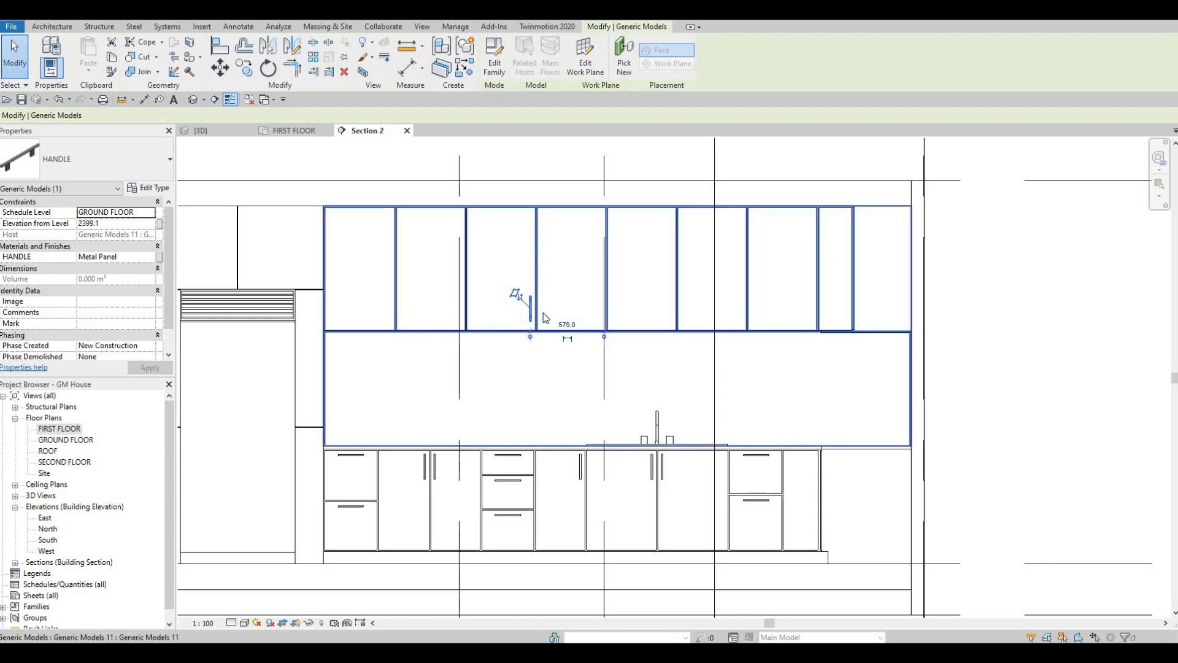
scroll(518, 310, up, 2)
scroll(518, 310, down, 1)
key(Escape)
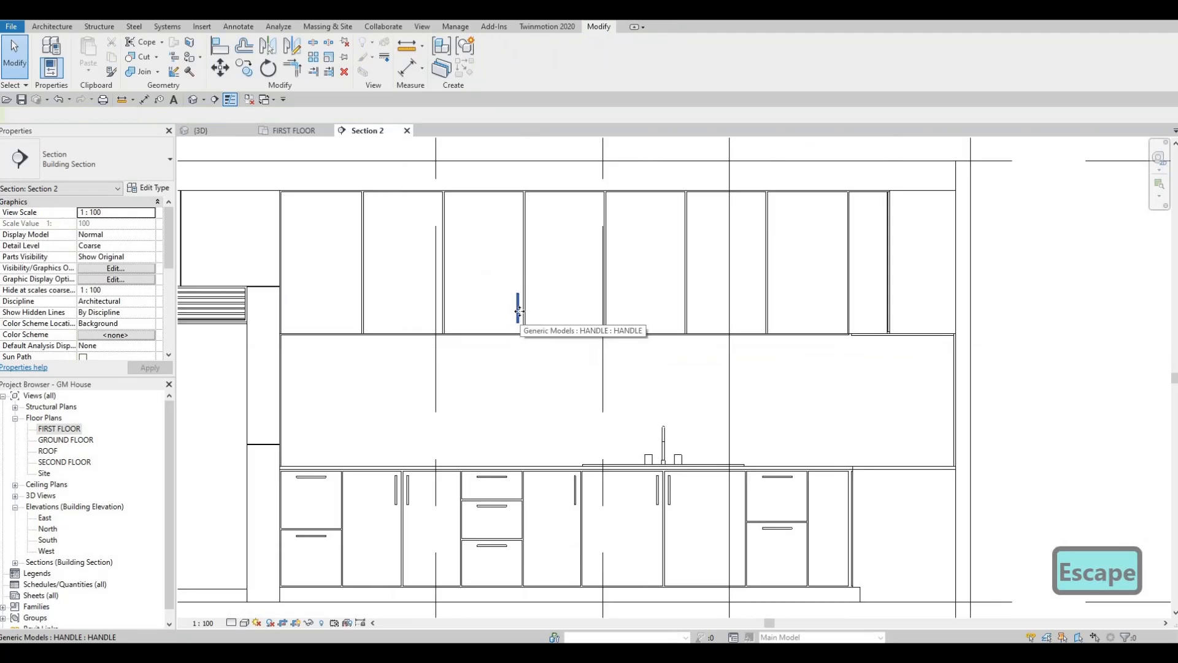
Move the wall cabinet handle one door along towards the narrow end cabinet and lower it near the door's bottom corner.
click(516, 310)
drag(569, 314, 620, 322)
scroll(620, 321, up, 2)
key(Escape)
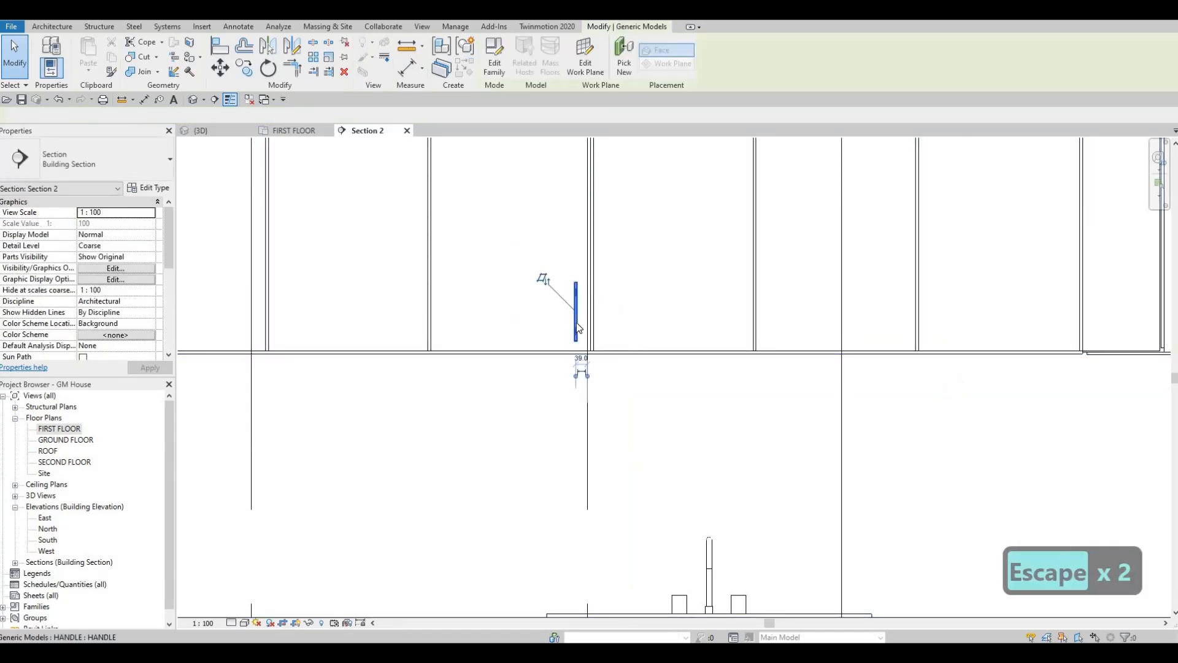
Copy the wall cabinet handle horizontally to the adjoining door on the other side of the divider.
click(577, 324)
key(c)
key(o)
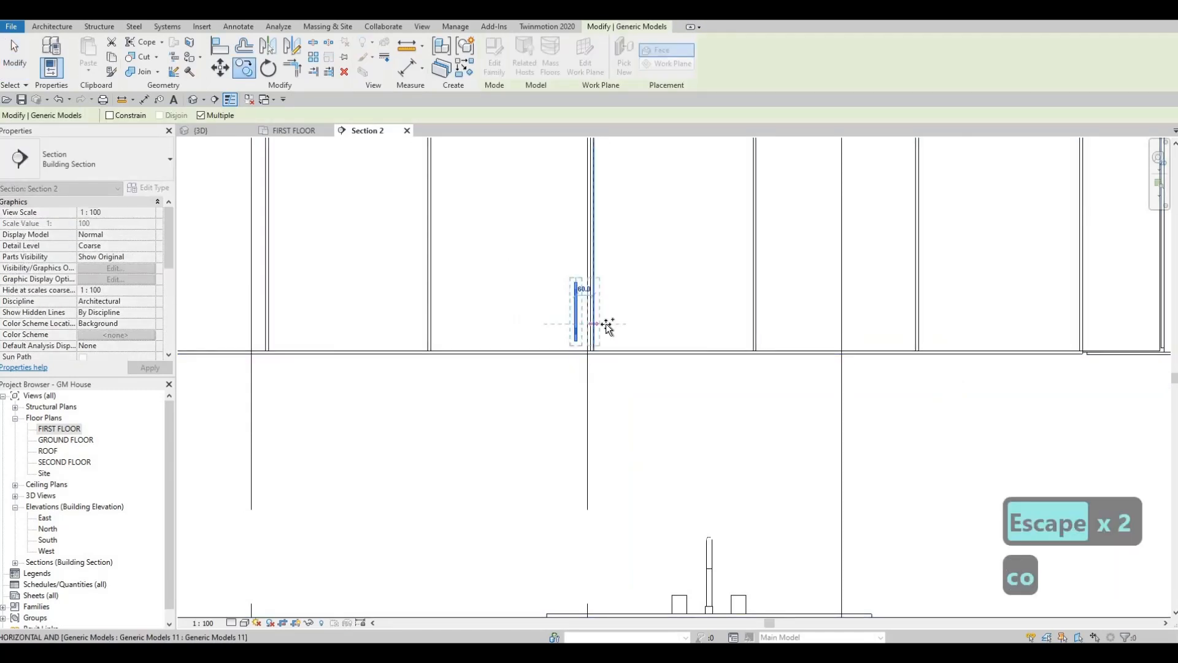
key(Escape)
scroll(610, 332, down, 3)
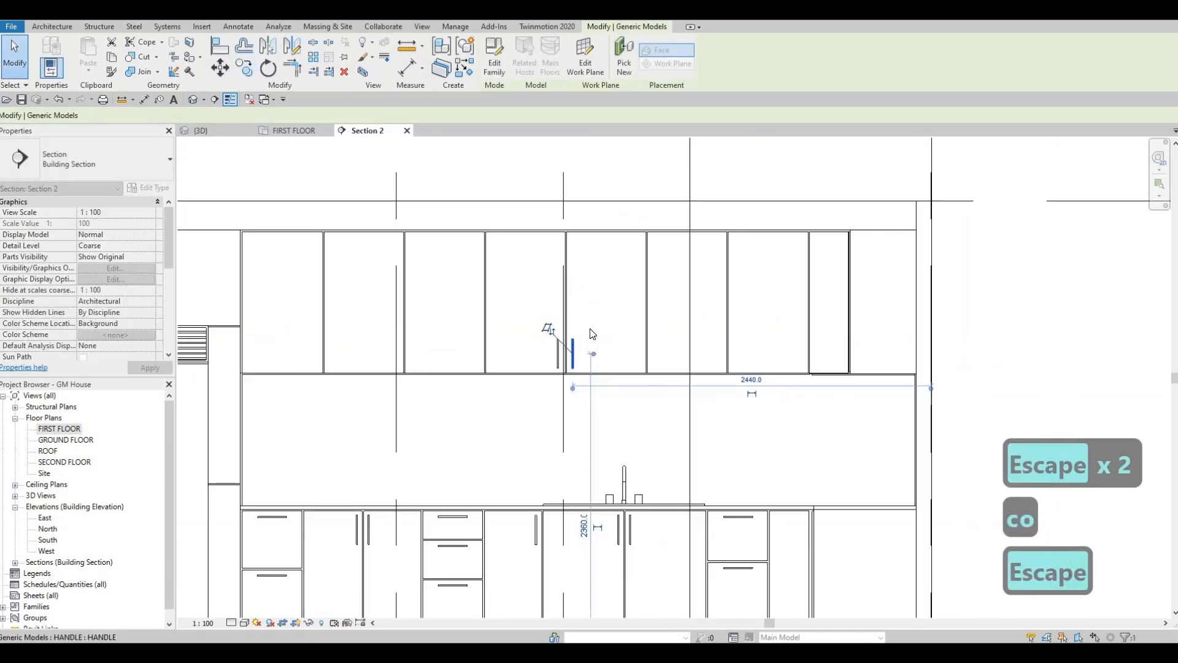
key(Escape)
scroll(548, 376, up, 3)
key(Escape)
key(Escape)
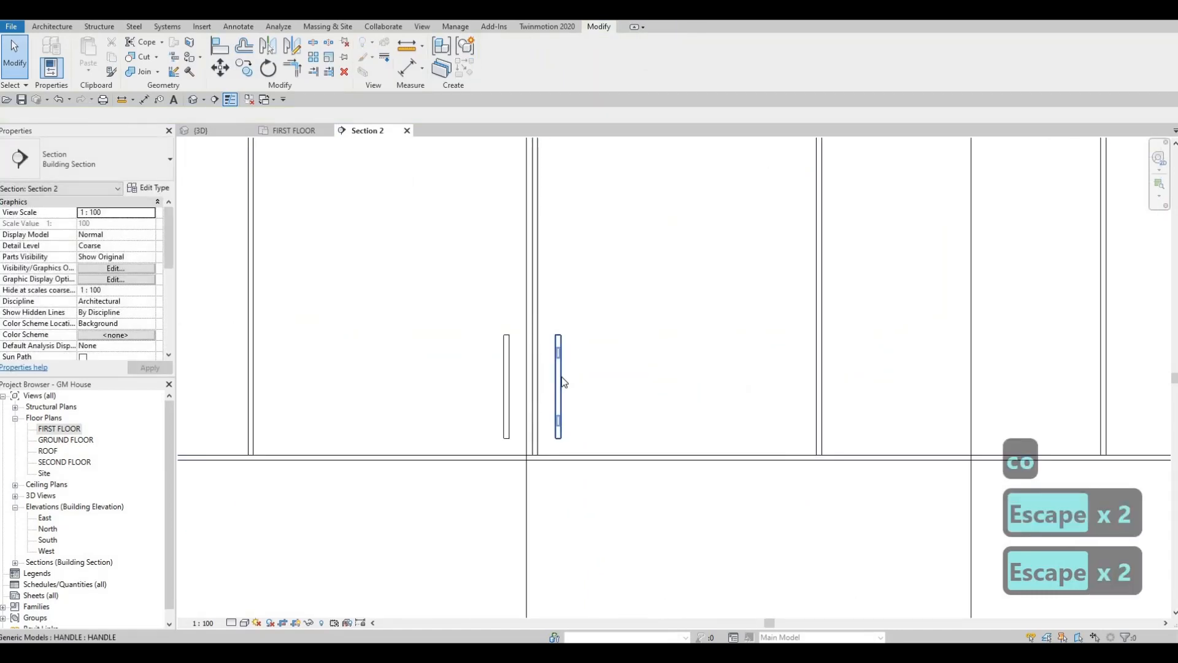
Nudge the copied handle slightly closer to the divider between the two wall cabinet doors.
scroll(561, 362, up, 3)
click(520, 387)
key(Left)
key(Escape)
key(Escape)
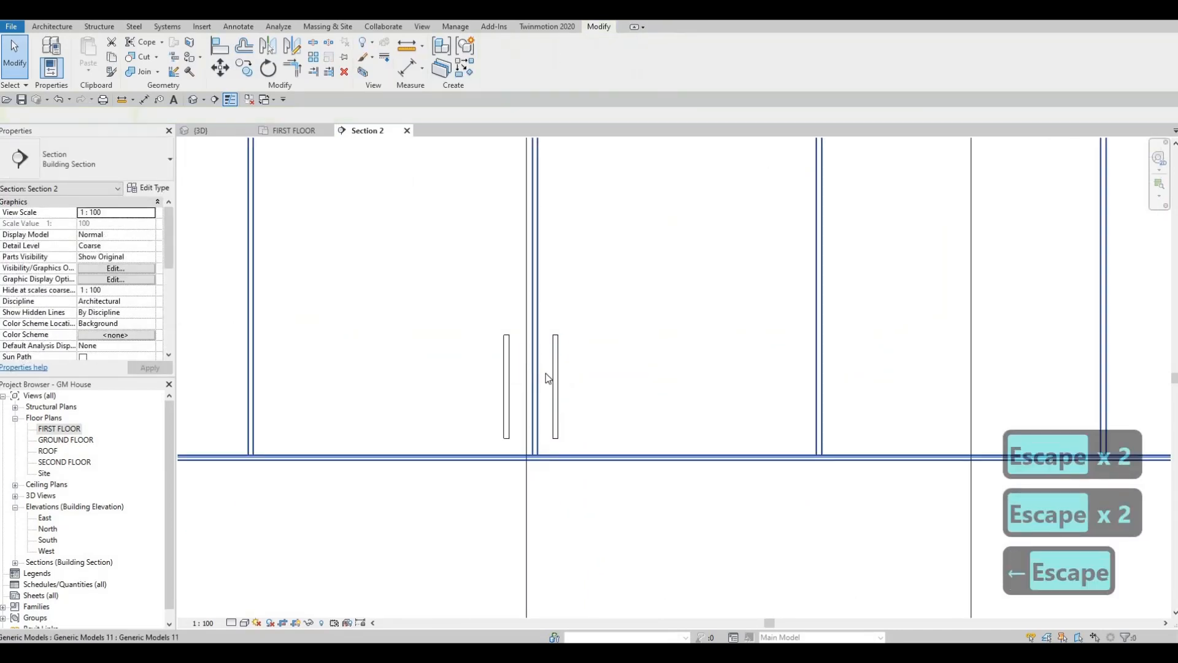
Copy the pair of wall cabinet handles 1100 mm horizontally to the next door pair towards the narrow end cabinet.
click(558, 374)
ctrl+click(557, 373)
key(c)
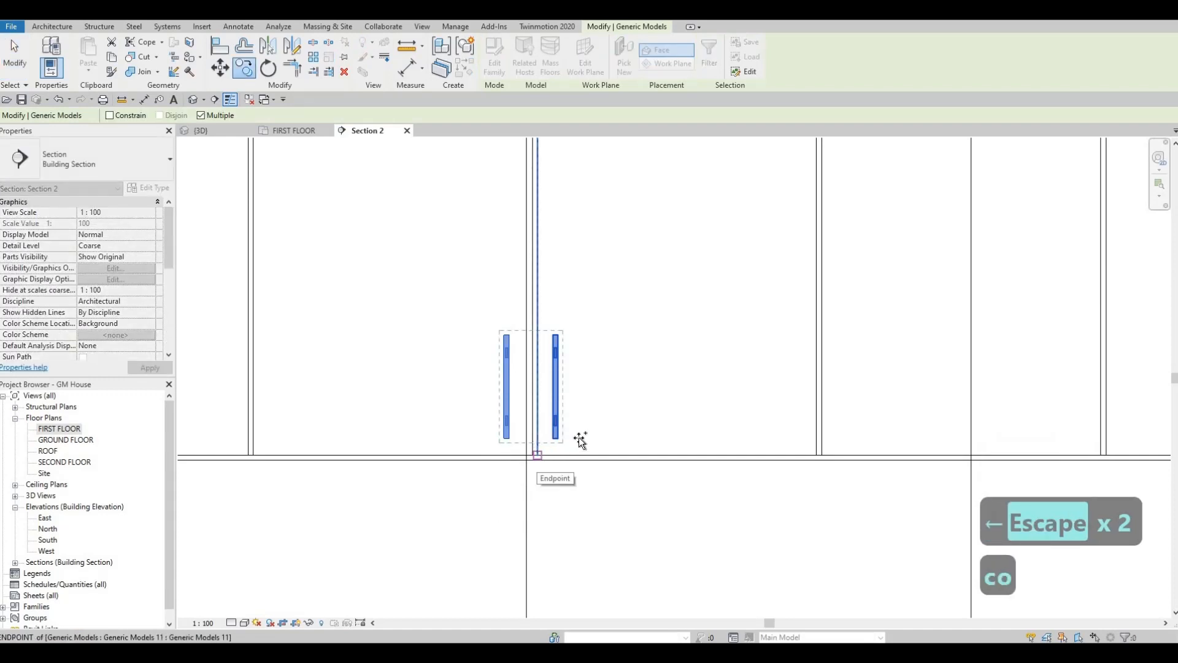
click(538, 454)
scroll(588, 437, down, 2)
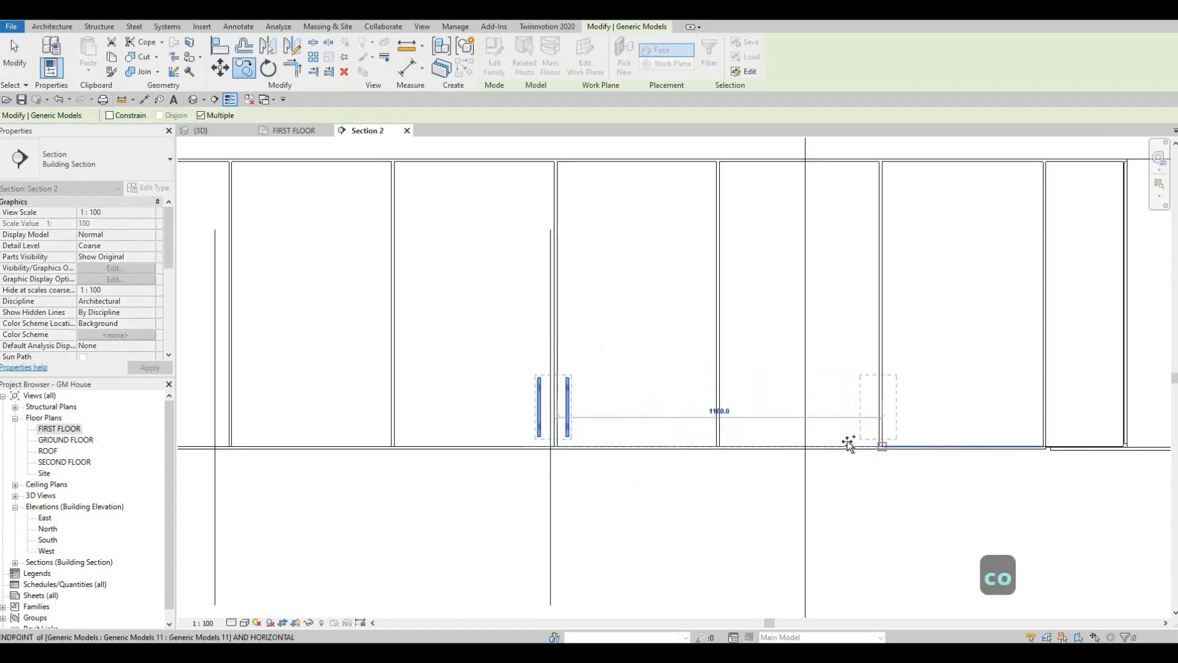
click(826, 443)
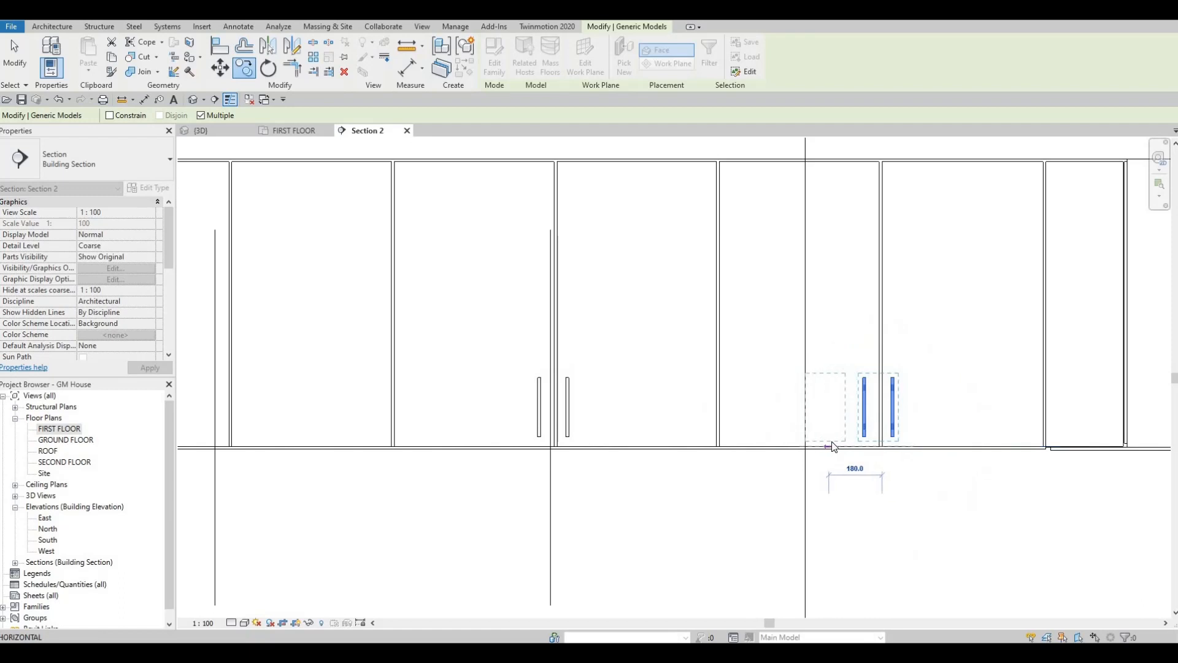
key(Escape)
key(Escape)
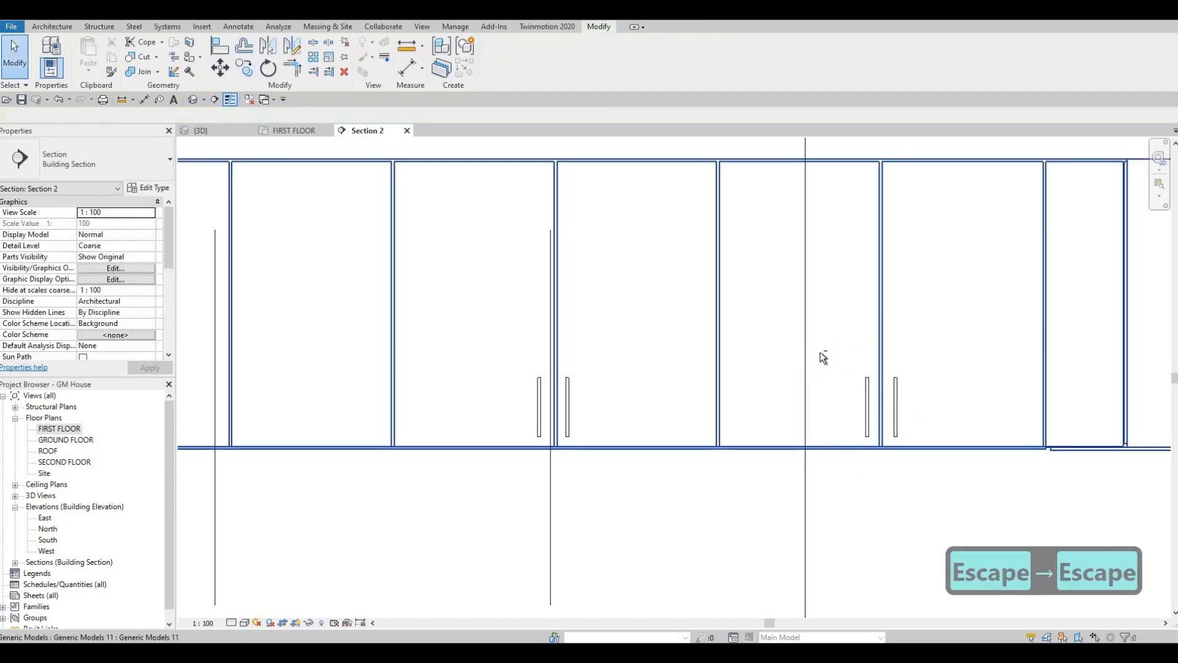
scroll(820, 351, up, 2)
drag(815, 347, 914, 473)
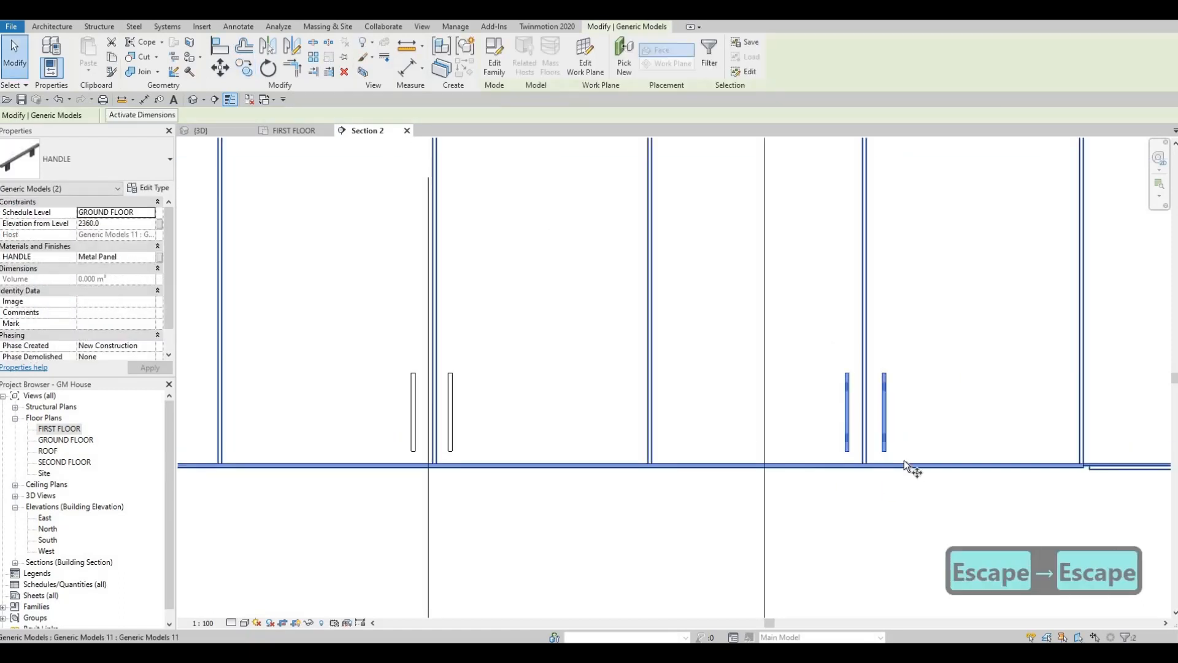
key(c)
key(o)
key(Escape)
key(Escape)
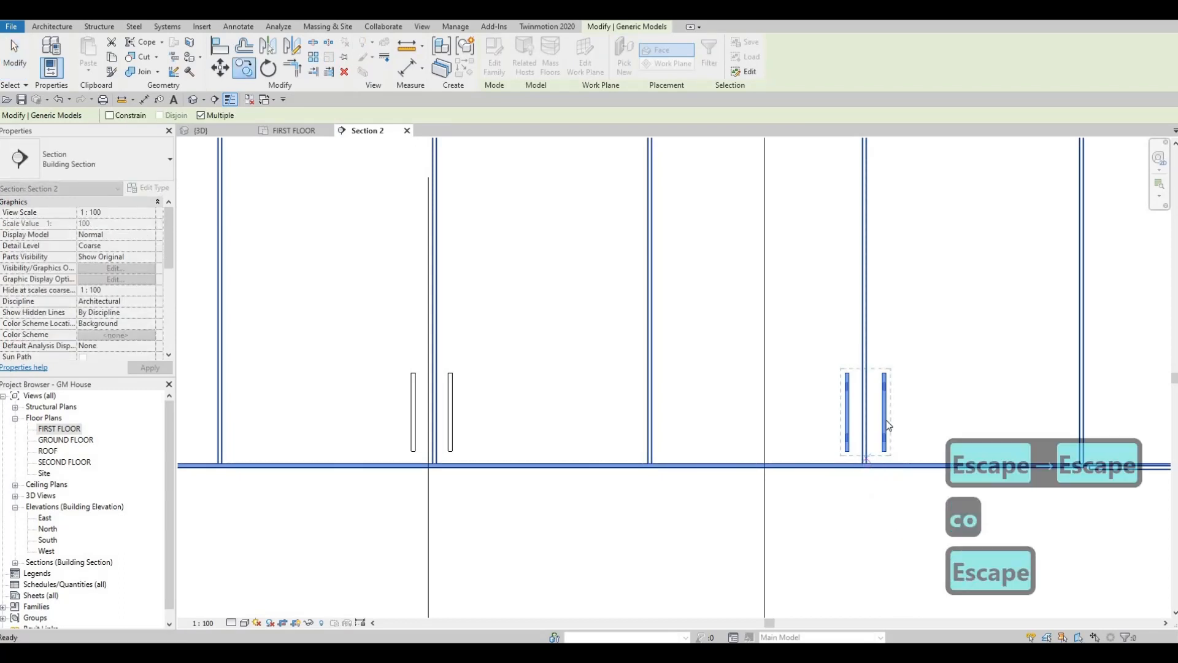
Nudge the right-hand handle of the new pair slightly closer to its divider.
scroll(885, 421, up, 2)
click(884, 421)
key(Escape)
key(Escape)
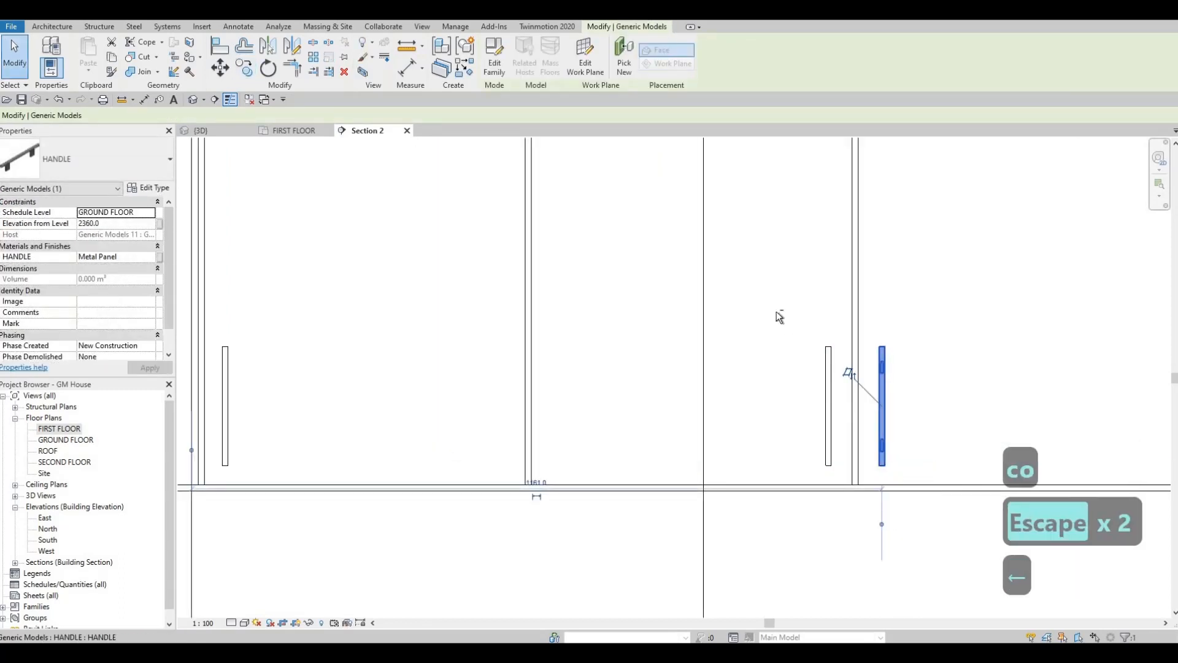
Copy the newest handle pair from its divider's bottom endpoint to the door pair on the far side of the original wall cabinet handles.
drag(776, 311, 921, 502)
key(c)
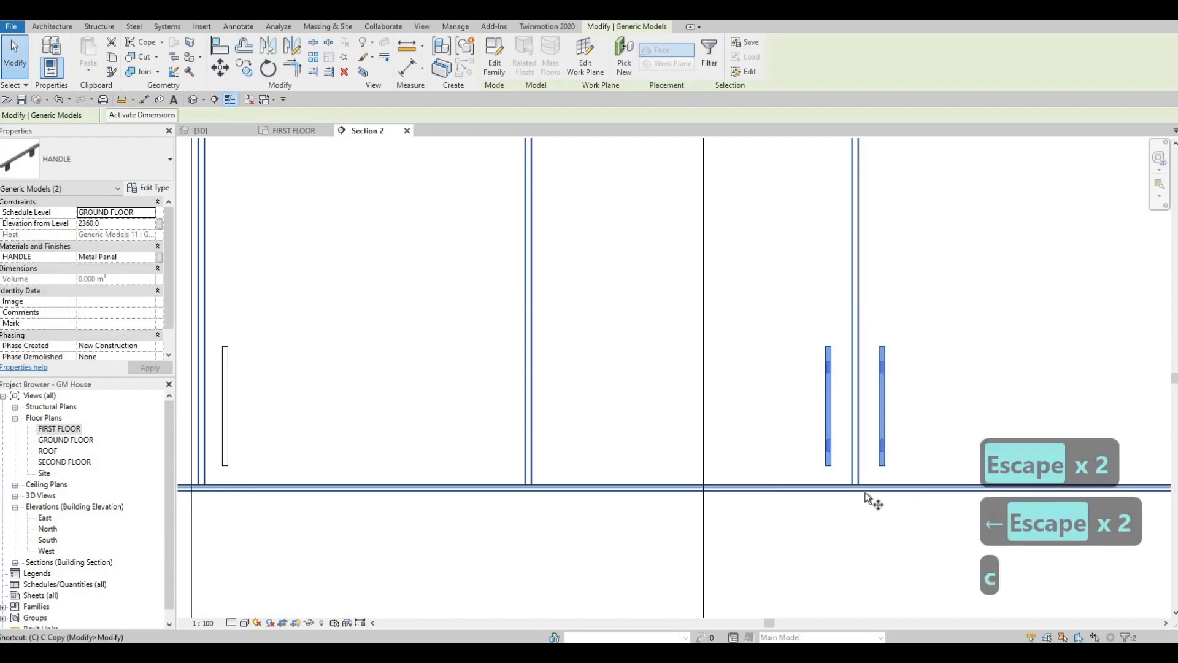
key(o)
click(858, 485)
scroll(678, 440, down, 6)
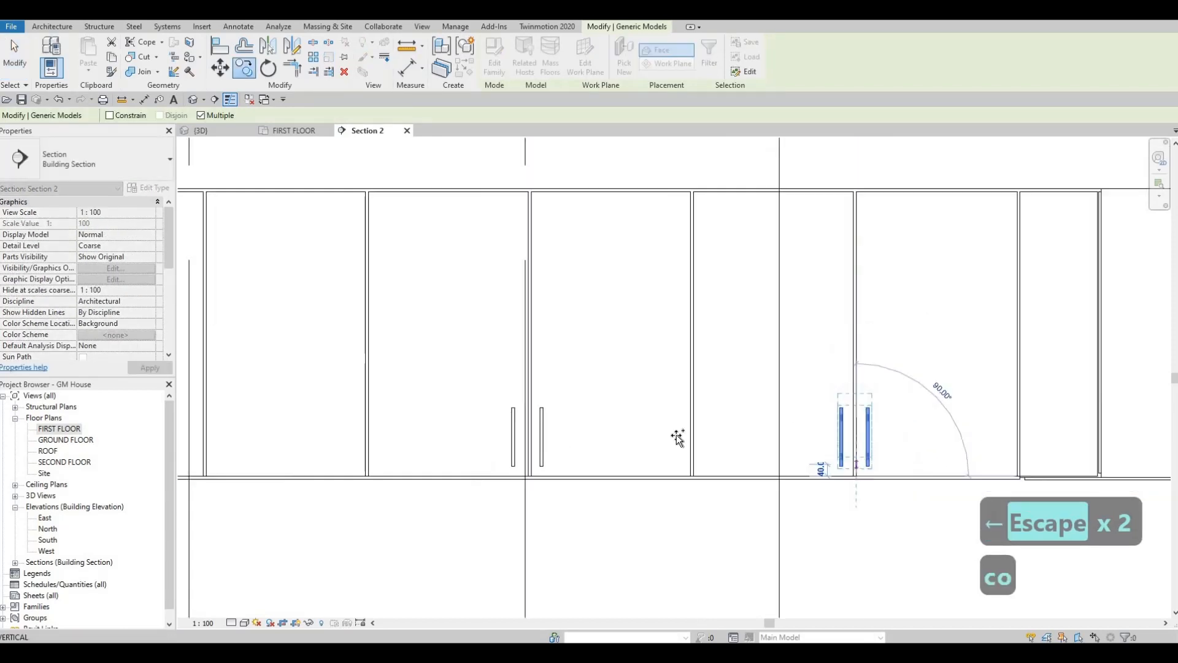
middle_drag(458, 461, 618, 447)
scroll(552, 447, up, 1)
scroll(480, 450, up, 5)
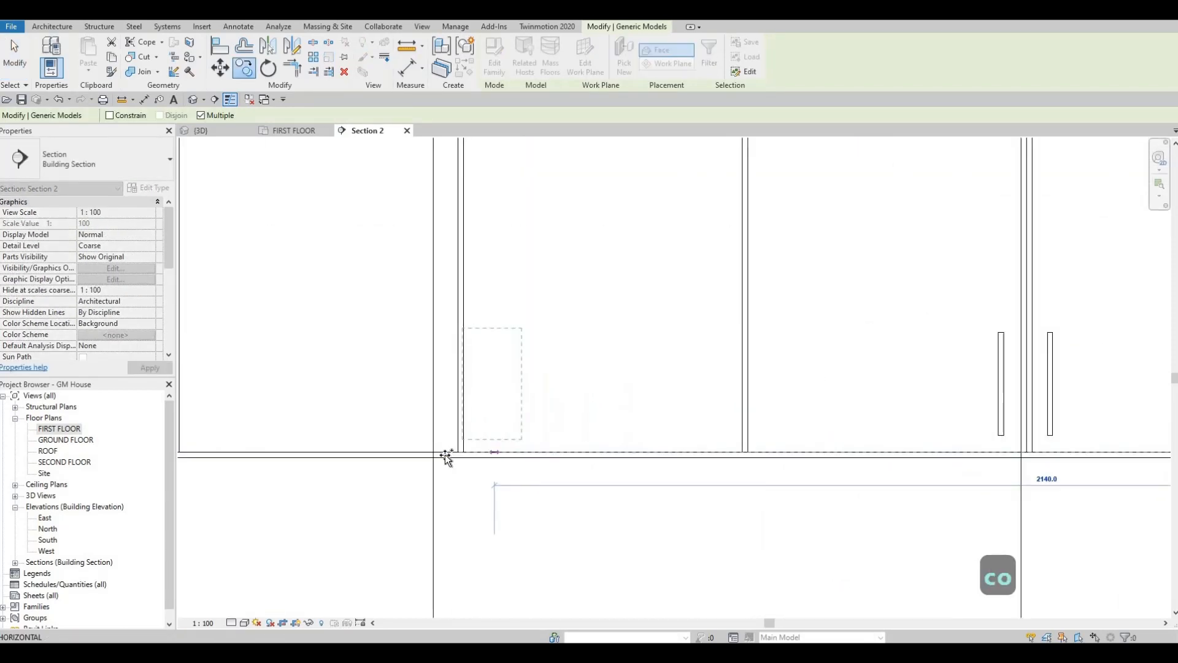
click(440, 457)
Place another copy of the handle pair at the divider of the end door beside the tall unit and finish copying.
scroll(829, 405, down, 1)
middle_drag(300, 435, 834, 405)
scroll(834, 405, down, 1)
click(730, 412)
key(Escape)
key(Escape)
key(Escape)
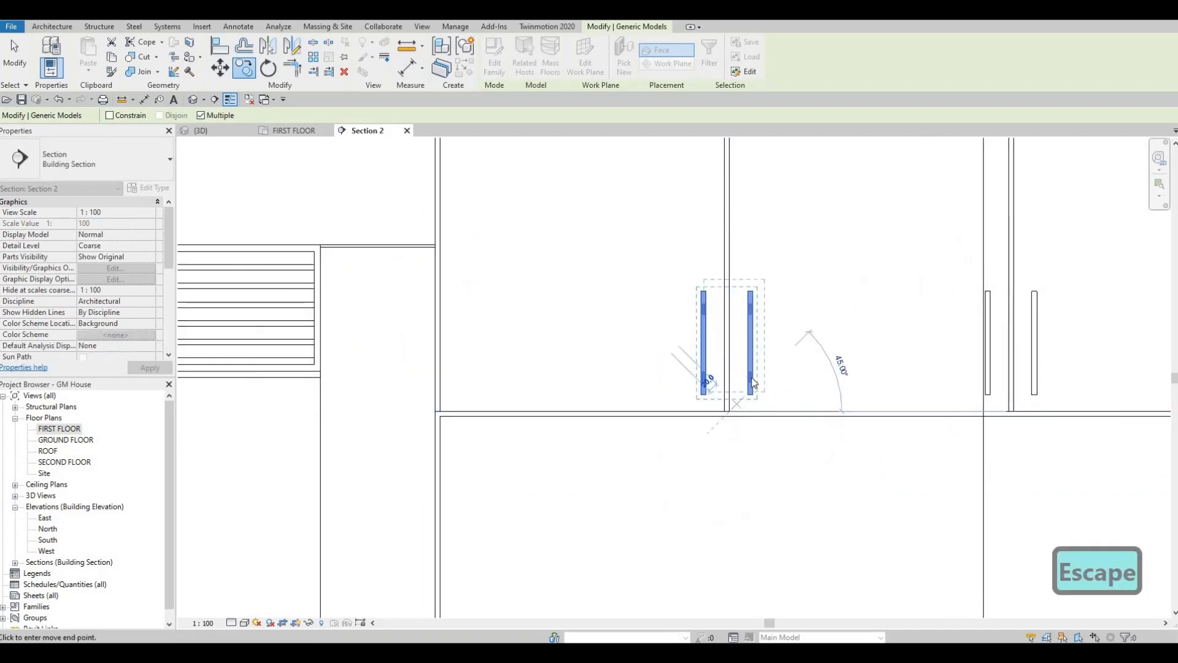
Delete the redundant right-hand handle of the last pair, keeping only the one on the end door beside the tall unit.
click(755, 372)
key(Delete)
scroll(886, 368, down, 4)
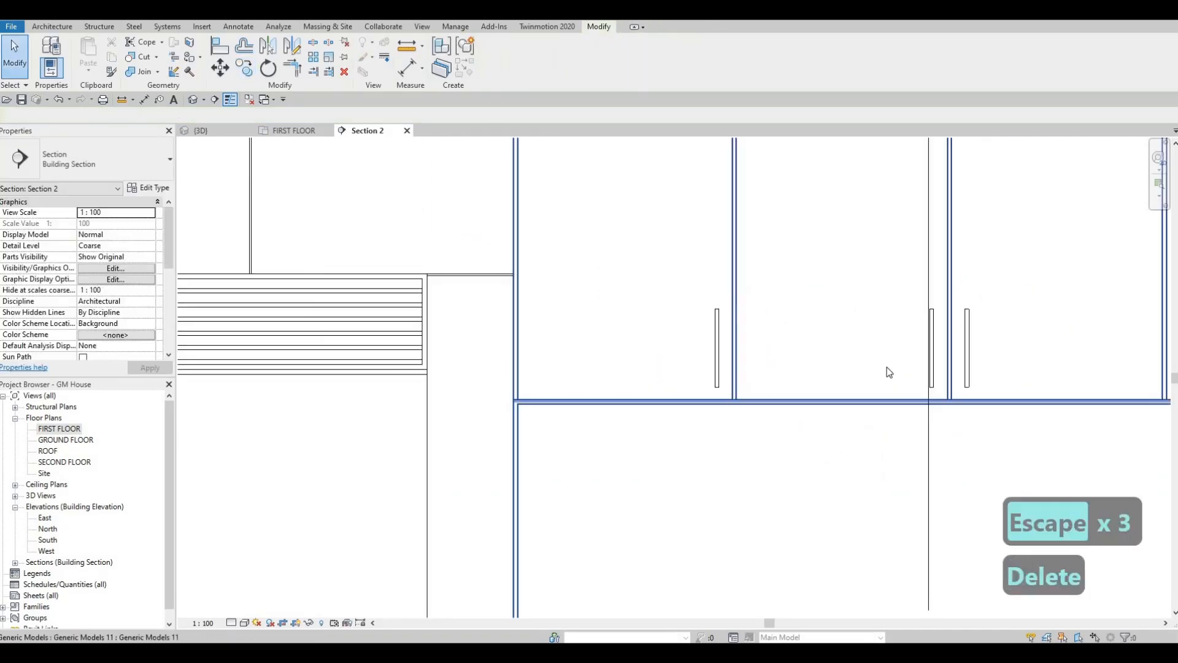
scroll(726, 332, up, 1)
key(Escape)
key(Escape)
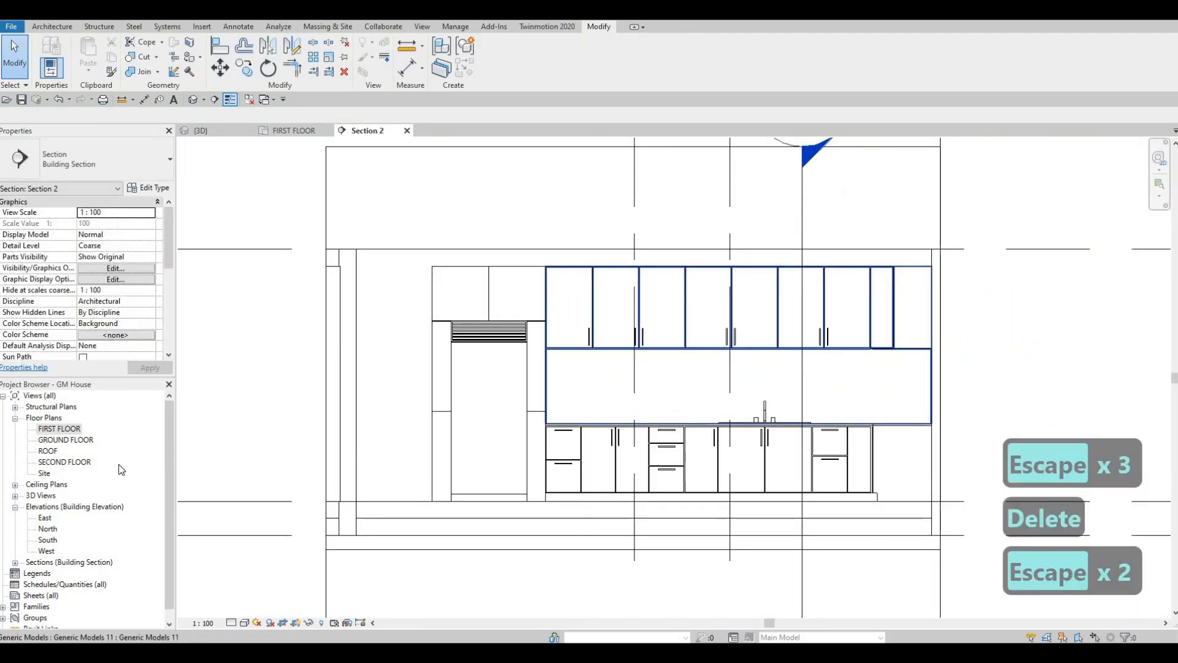
Open Section 3 from the FIRST FLOOR plan and focus on its kitchen base cabinets.
scroll(507, 303, down, 3)
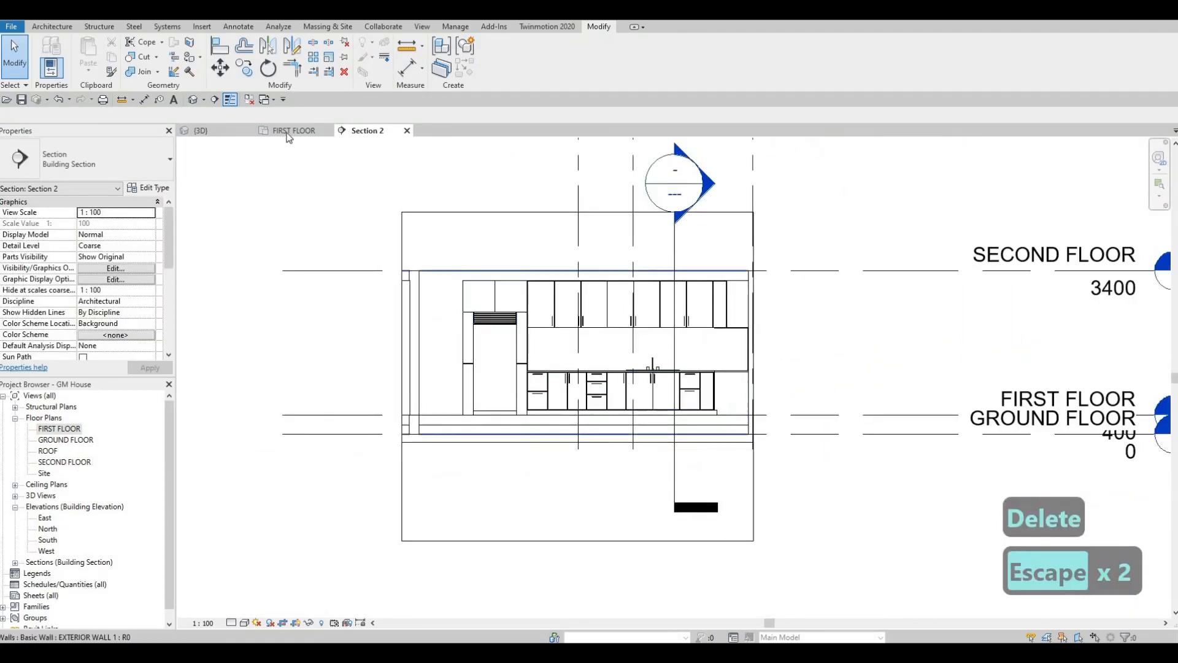
click(289, 131)
scroll(402, 284, down, 3)
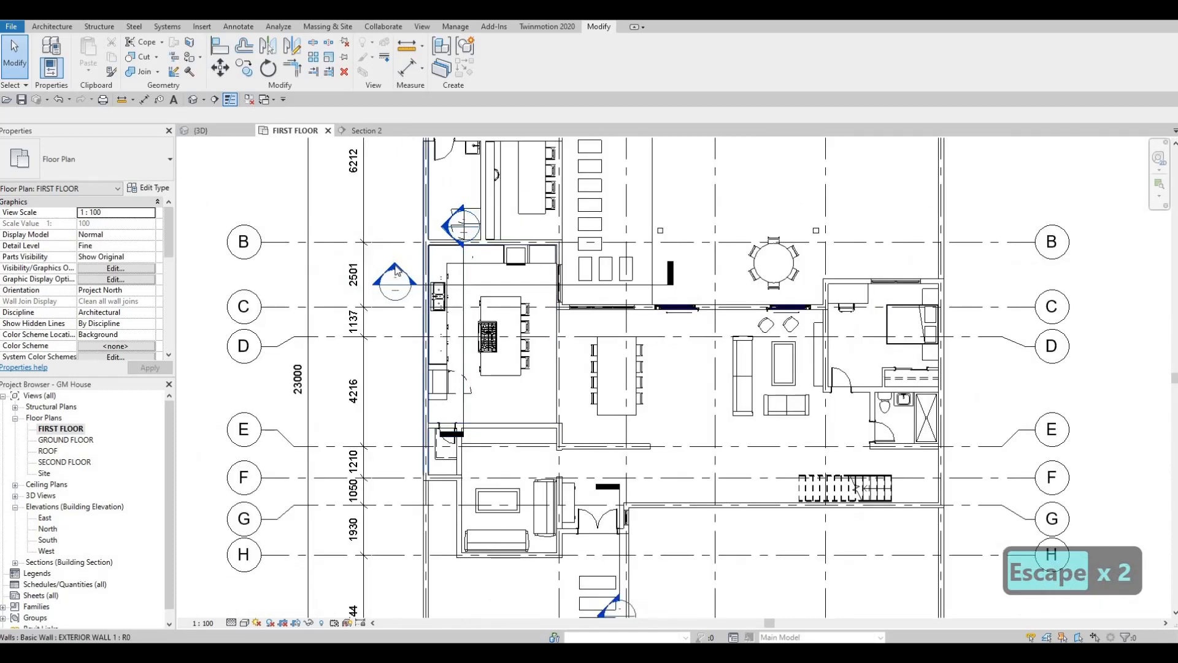
double_click(396, 270)
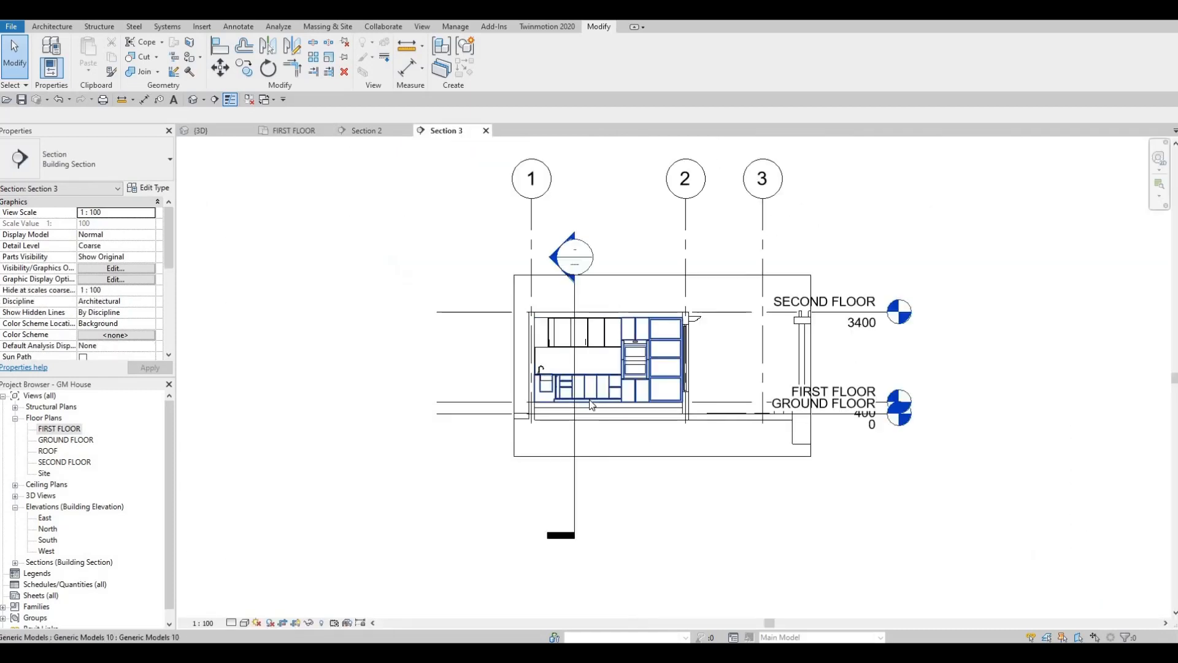
scroll(522, 367, up, 5)
scroll(586, 392, up, 2)
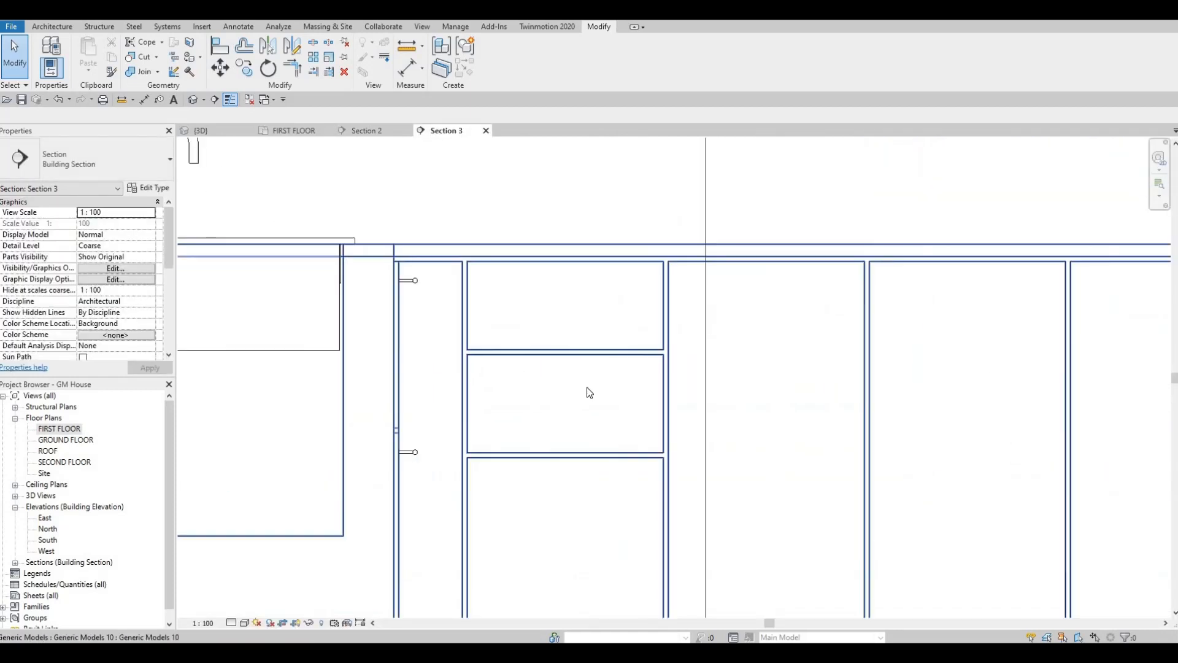
scroll(634, 408, down, 4)
scroll(607, 411, up, 2)
key(Escape)
key(Escape)
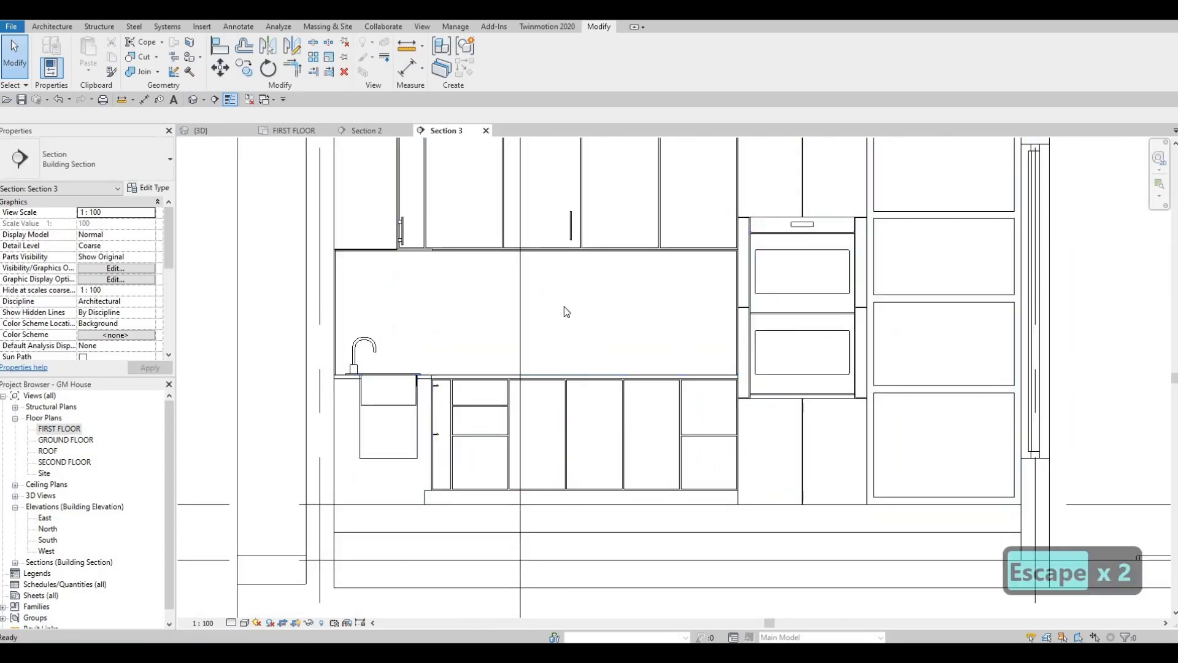
Place a horizontal HANDLE instance centred just below the top edge of the top drawer in the three-drawer unit.
middle_drag(567, 230, 567, 299)
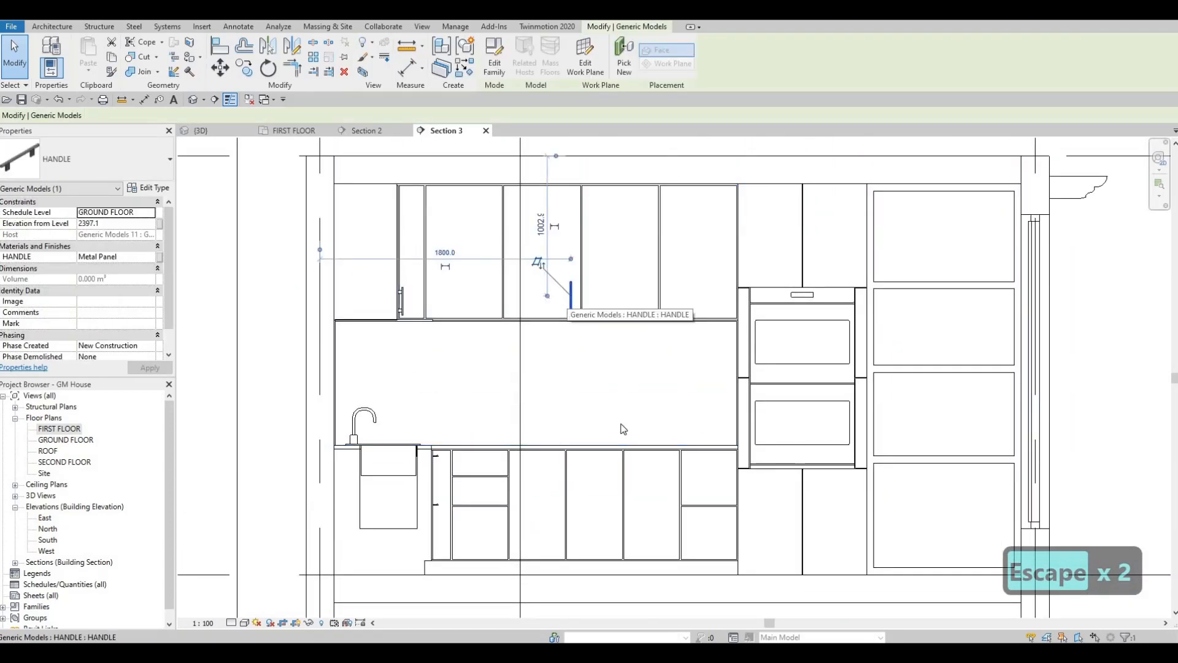
key(c)
key(s)
scroll(605, 468, up, 1)
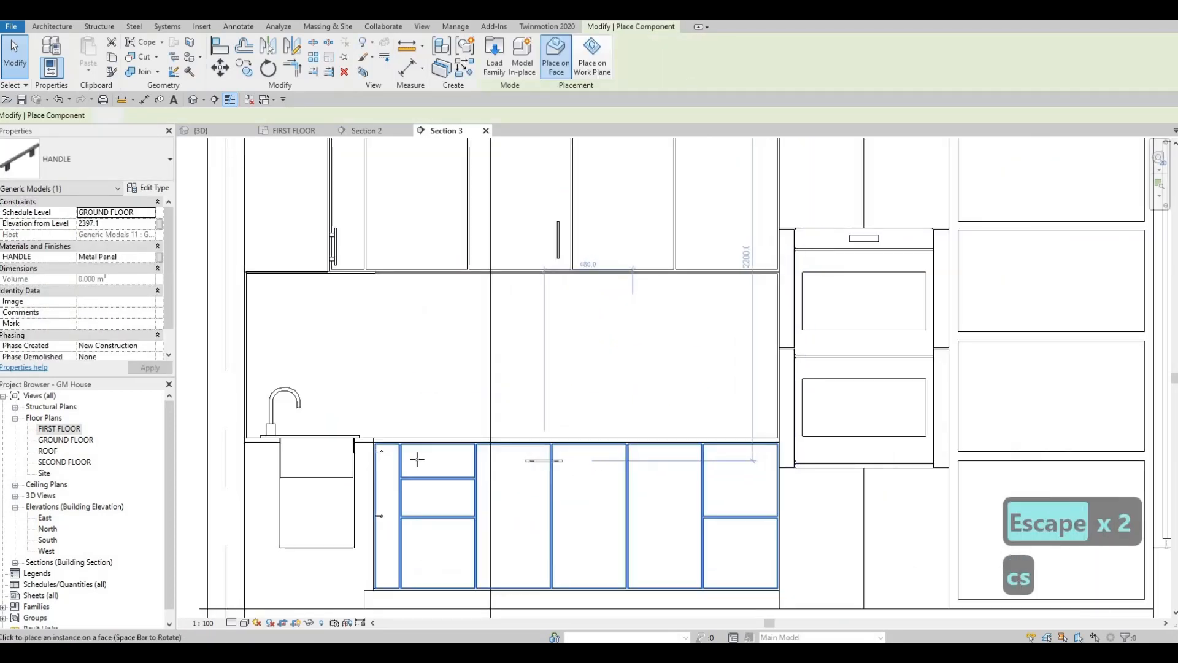
scroll(417, 459, up, 1)
key(c)
key(s)
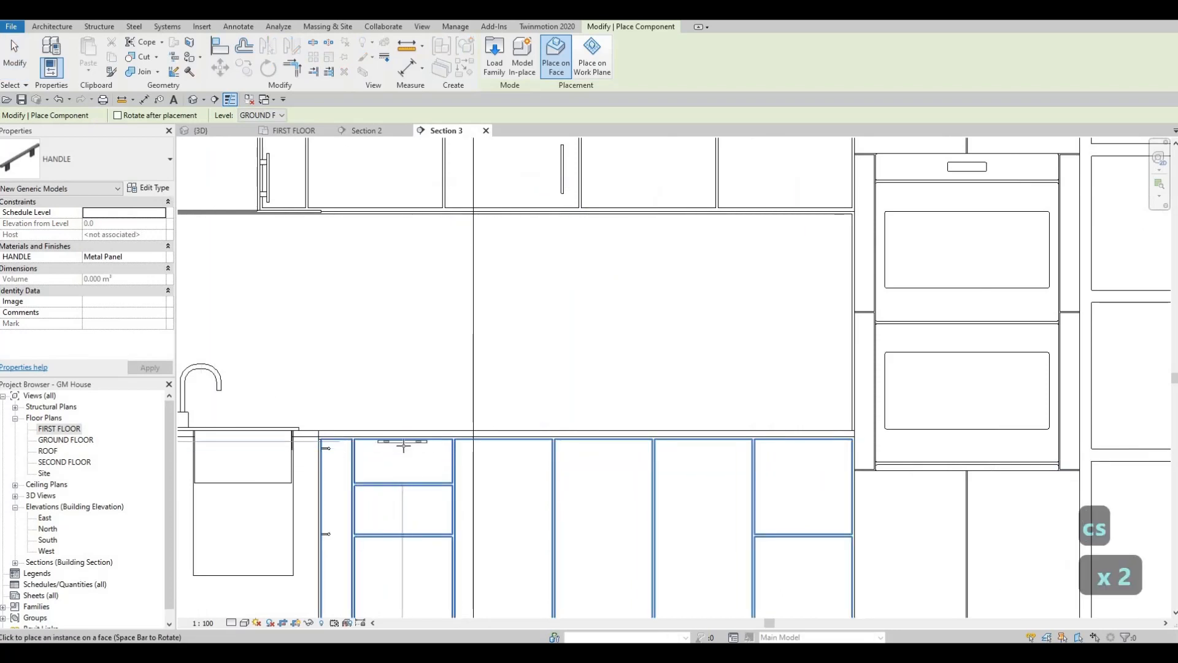
scroll(406, 443, up, 2)
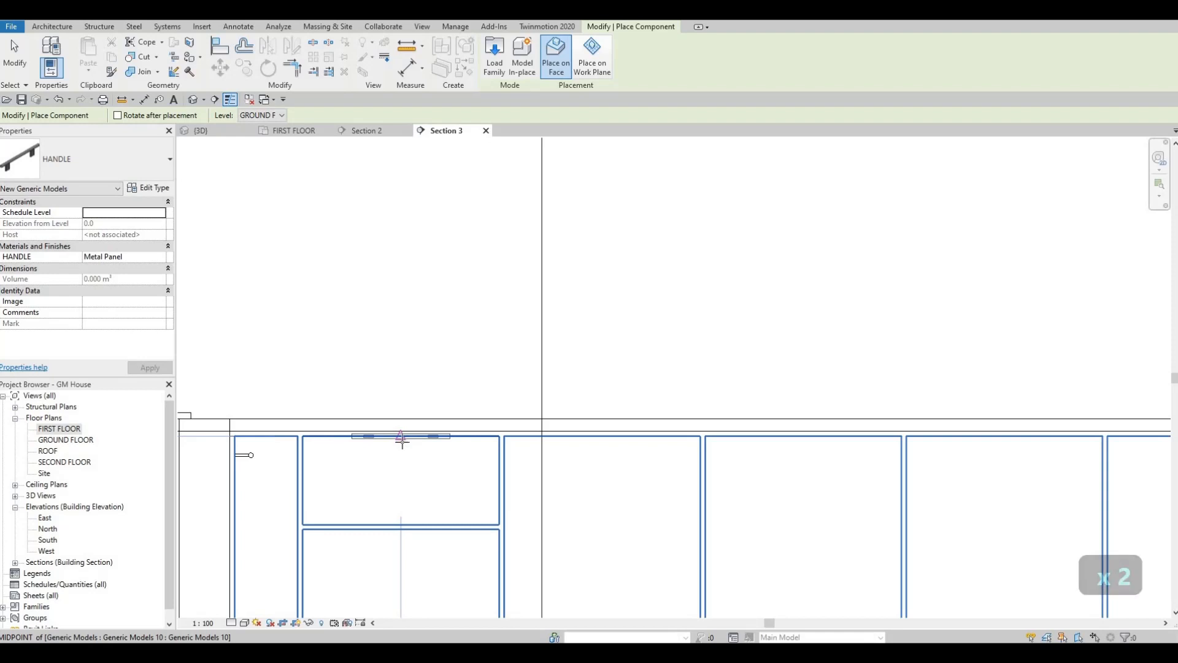
click(402, 443)
key(Escape)
key(Escape)
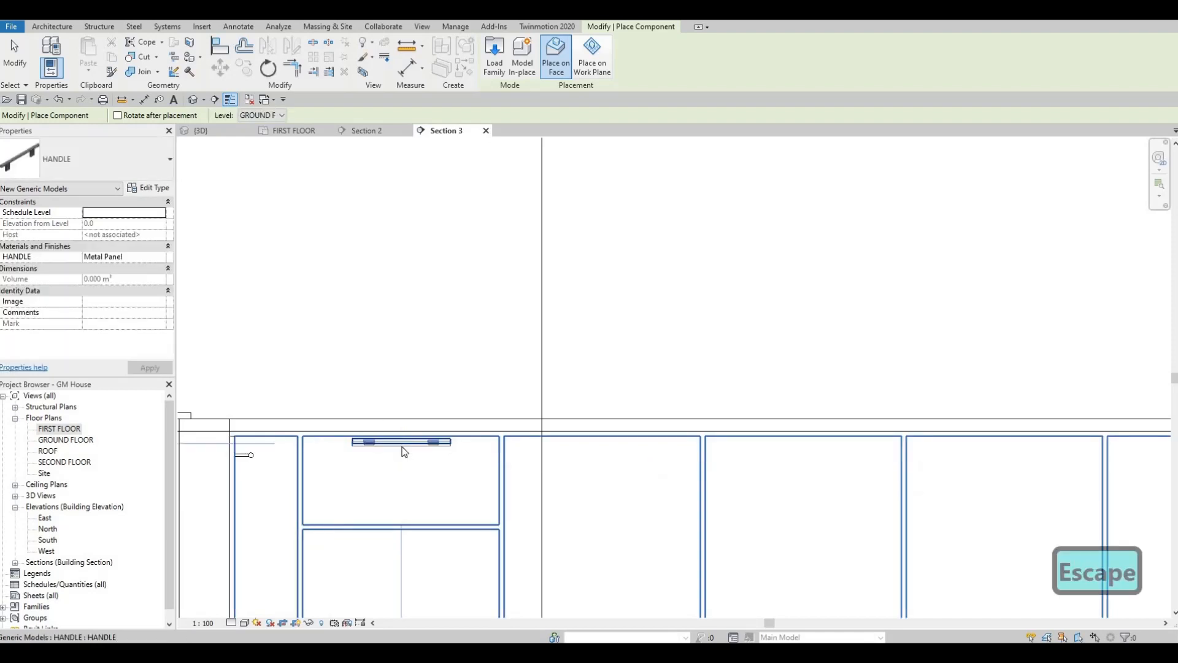
Nudge the top drawer's handle down six increments, away from the drawer's top edge.
click(402, 441)
key(Down)
key(Down)
key(Down)
key(Down)
key(Down)
key(Down)
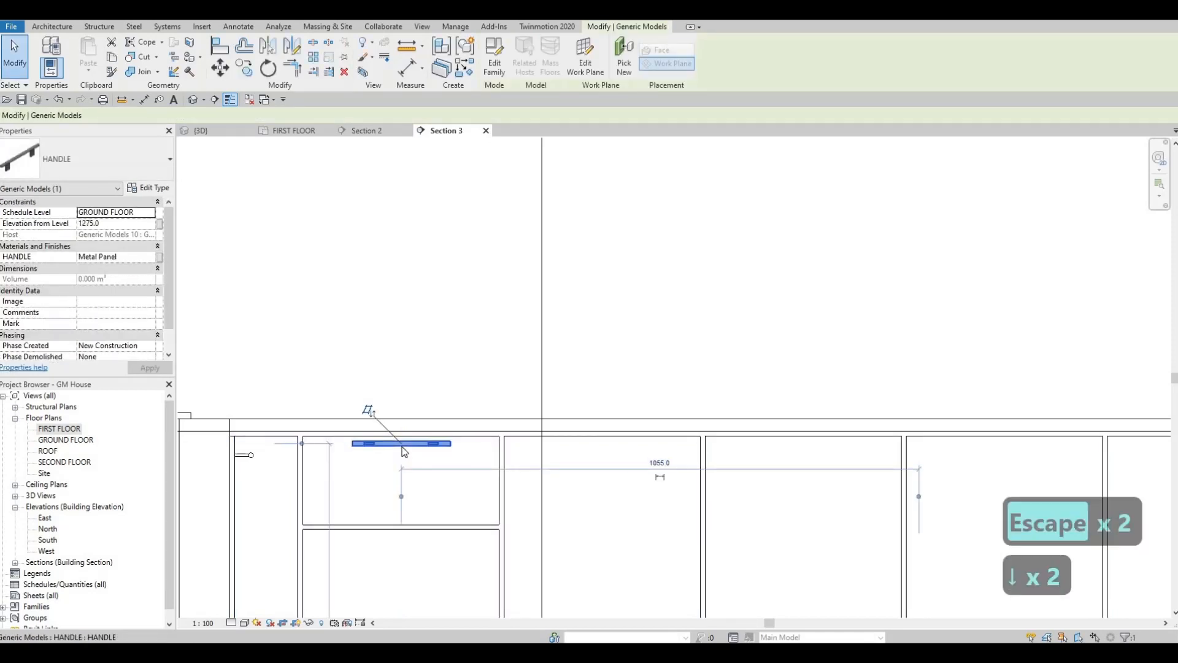
key(Escape)
key(Escape)
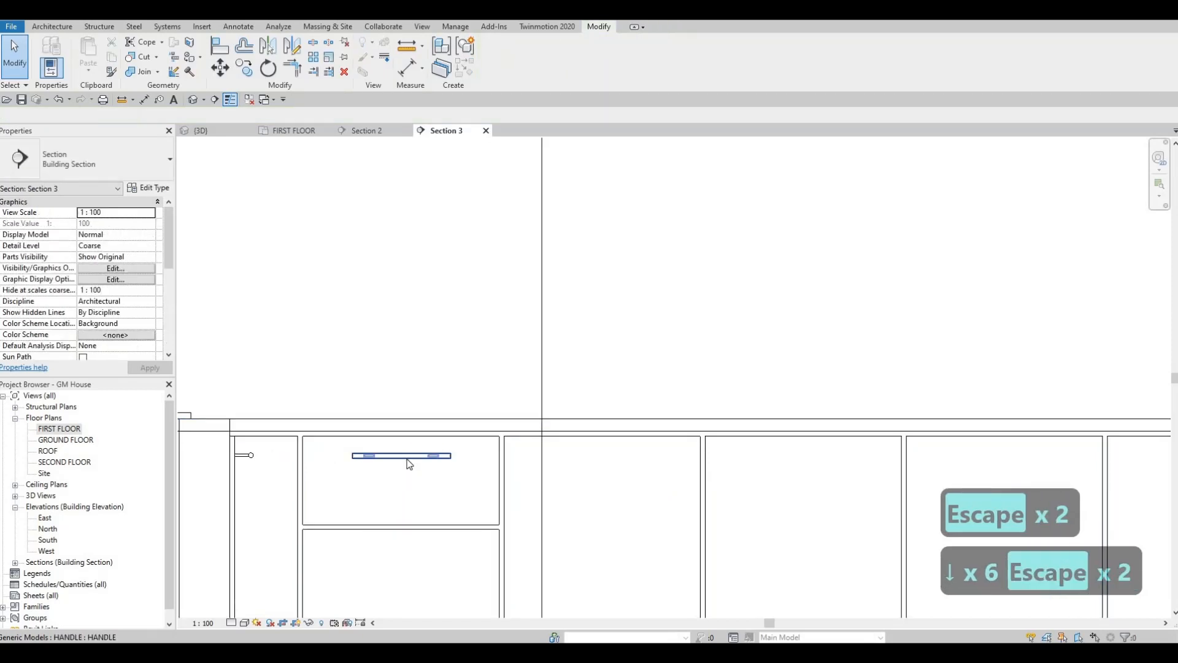
Copy the top drawer's handle to the second and third drawers, using the drawers' top corners as reference points.
click(424, 456)
key(c)
key(o)
click(500, 437)
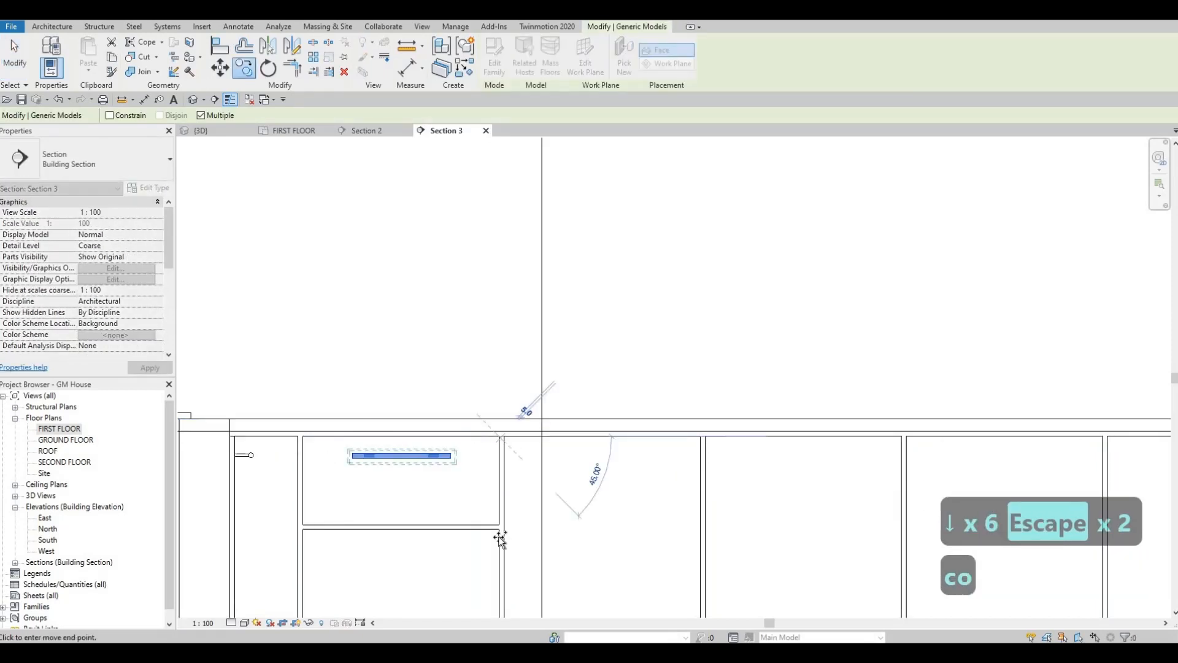
click(481, 482)
scroll(477, 475, down, 3)
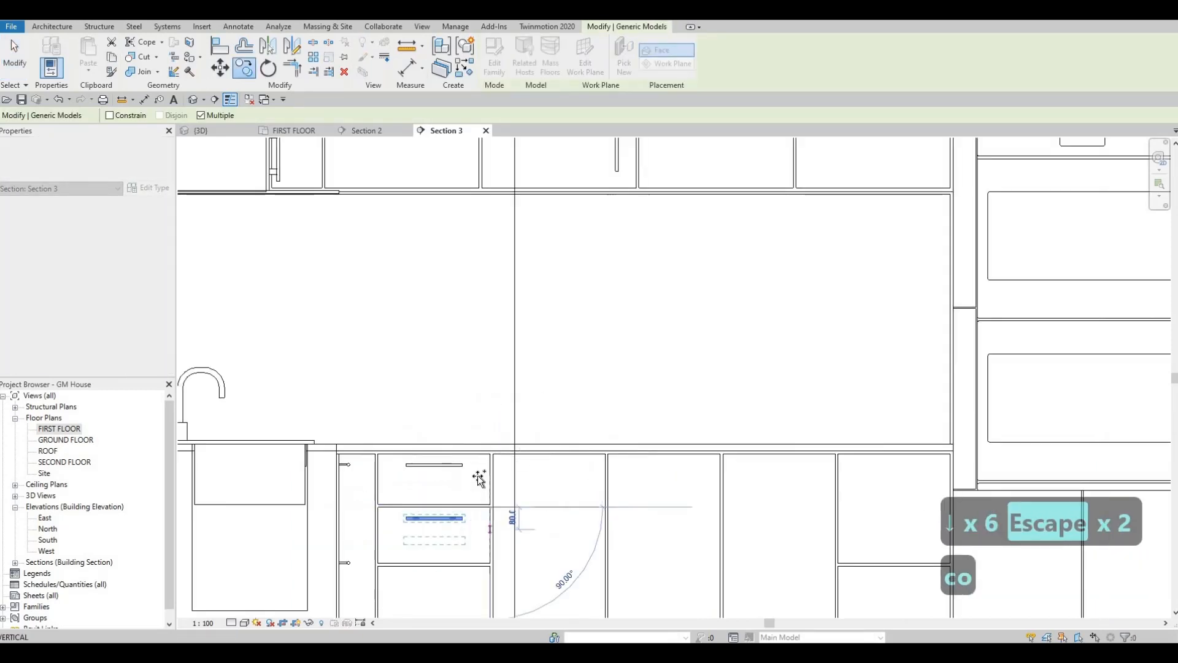
scroll(481, 484, up, 4)
click(484, 483)
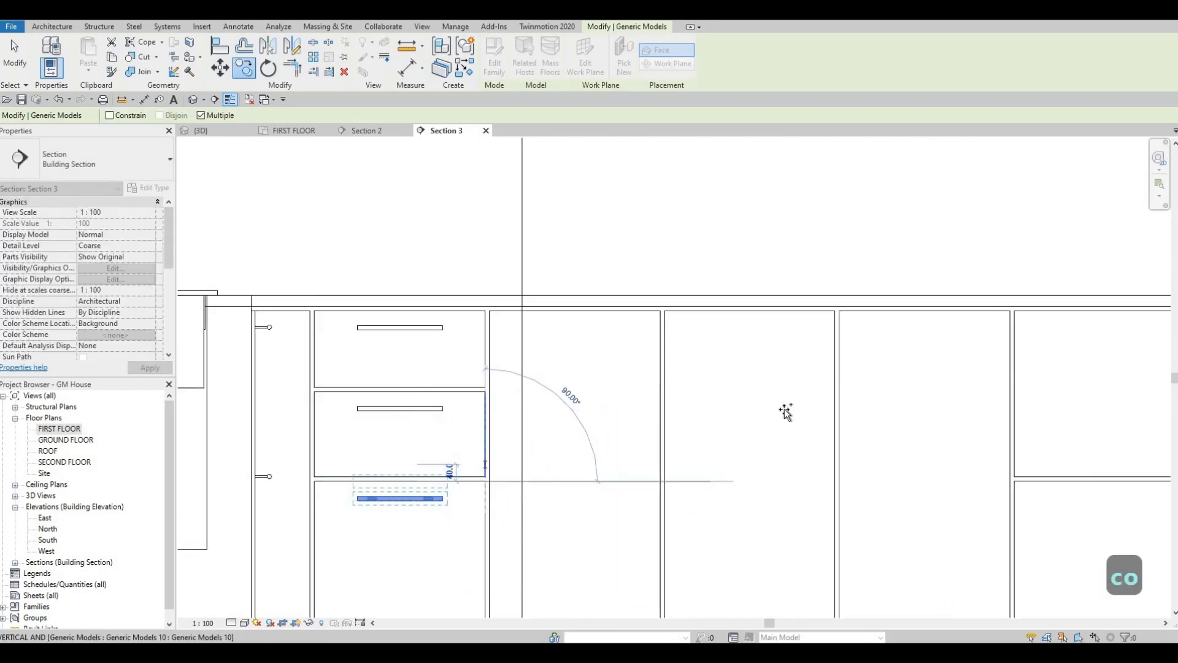
Copy the handle to the upper front of the two-drawer unit beside the oven tower and finish copying.
scroll(784, 410, down, 4)
middle_drag(1018, 363, 802, 376)
scroll(799, 371, up, 3)
click(753, 380)
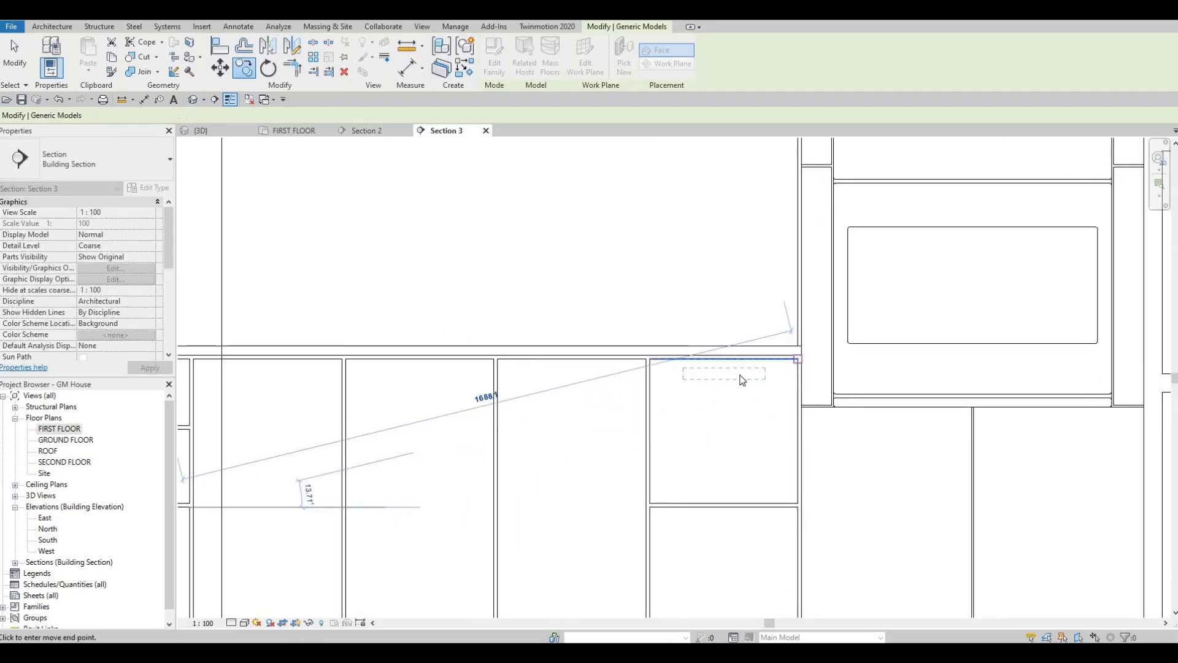
scroll(750, 379, up, 2)
key(Escape)
key(Escape)
Delete the copied handle on the two-drawer unit's upper front.
click(738, 375)
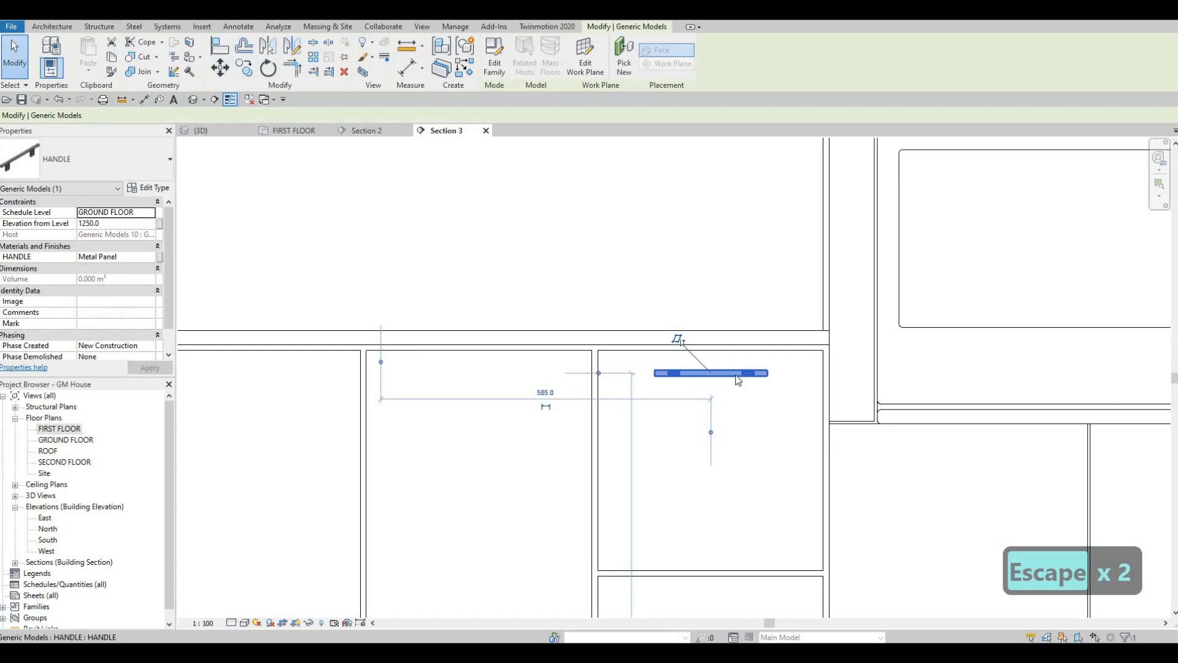
key(Delete)
scroll(661, 386, down, 3)
key(Escape)
key(Escape)
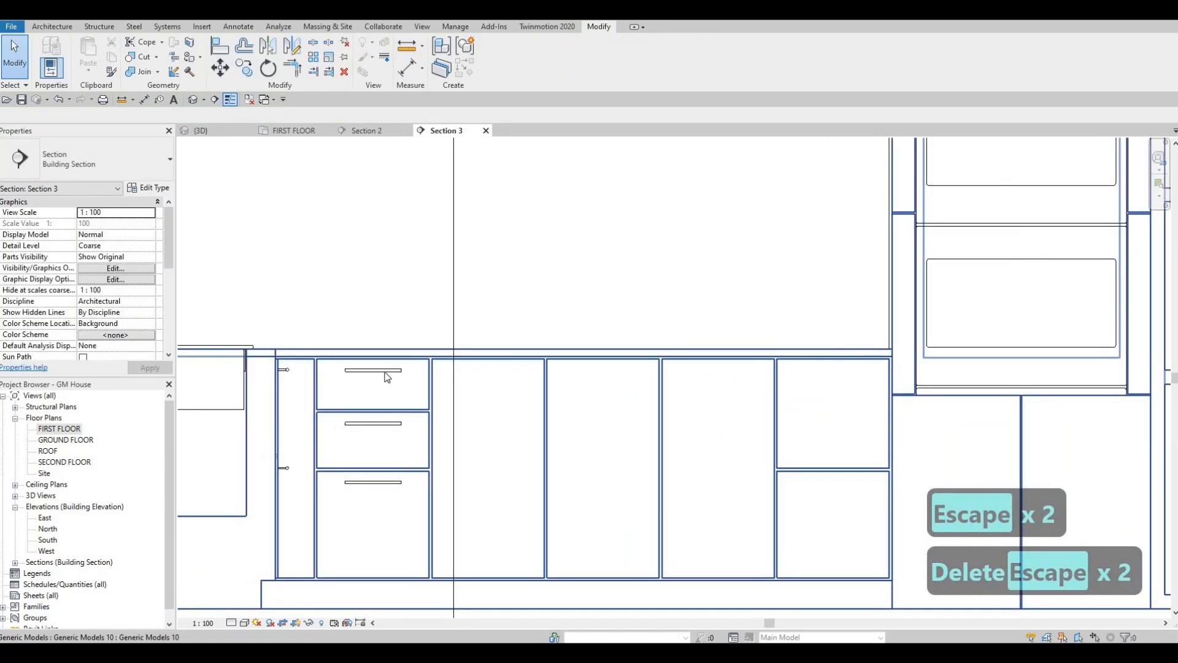
Place a new horizontal HANDLE instance centred near the top of the two-drawer unit's upper front, at elevation 1250.
key(c)
key(s)
scroll(773, 359, up, 3)
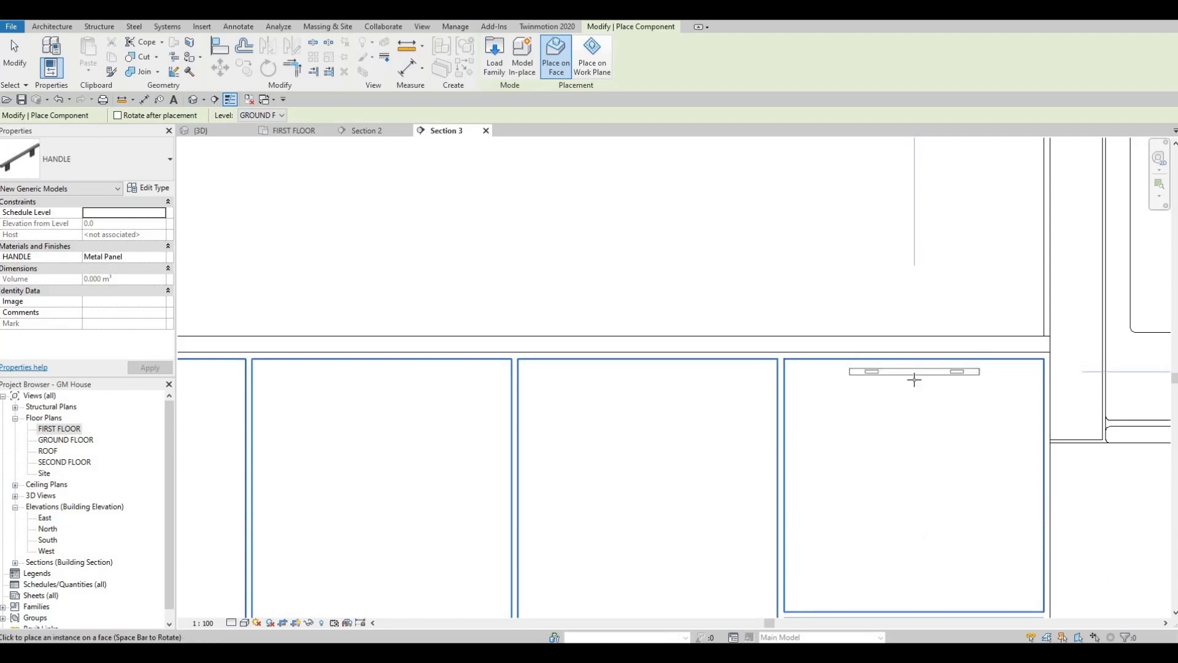
click(922, 389)
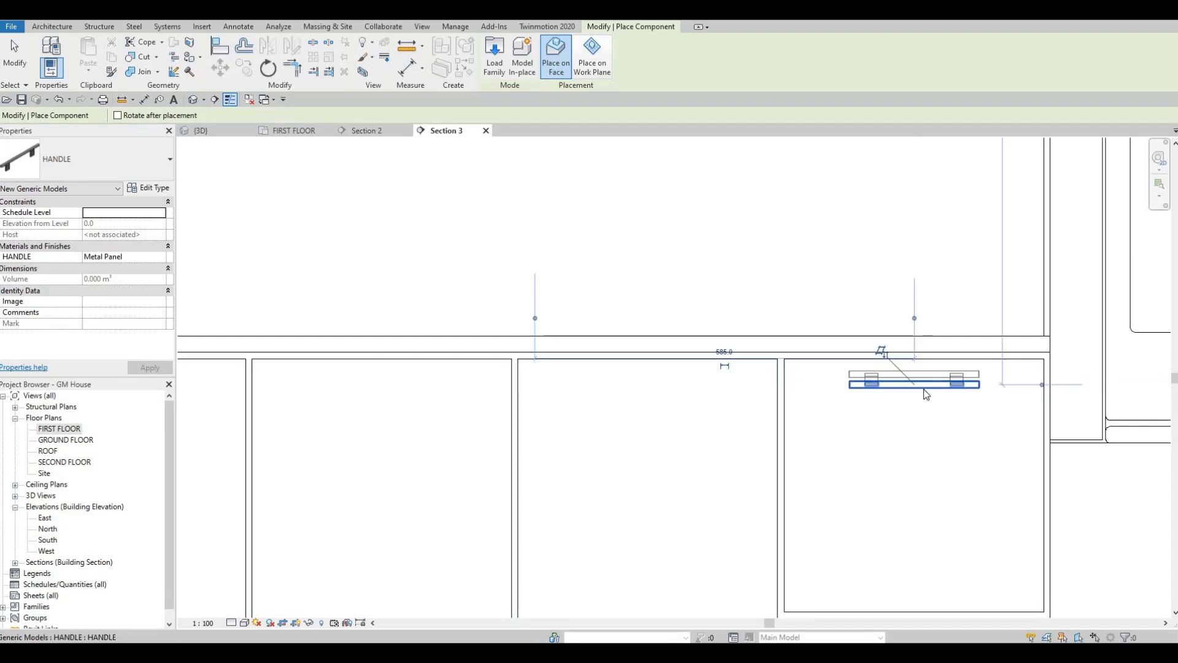
key(Escape)
key(Escape)
Copy the upper drawer's handle down to the lower drawer of the two-drawer unit, using the drawers' top corners as references.
key(c)
key(o)
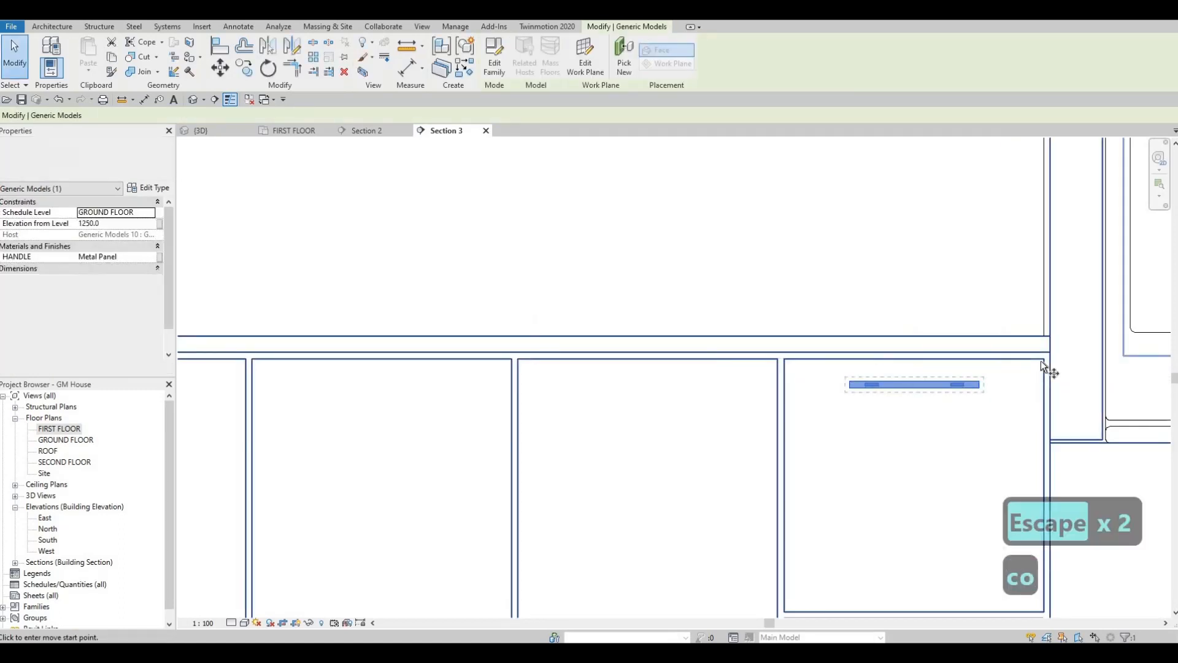
click(995, 474)
scroll(995, 474, down, 1)
middle_drag(843, 434, 781, 319)
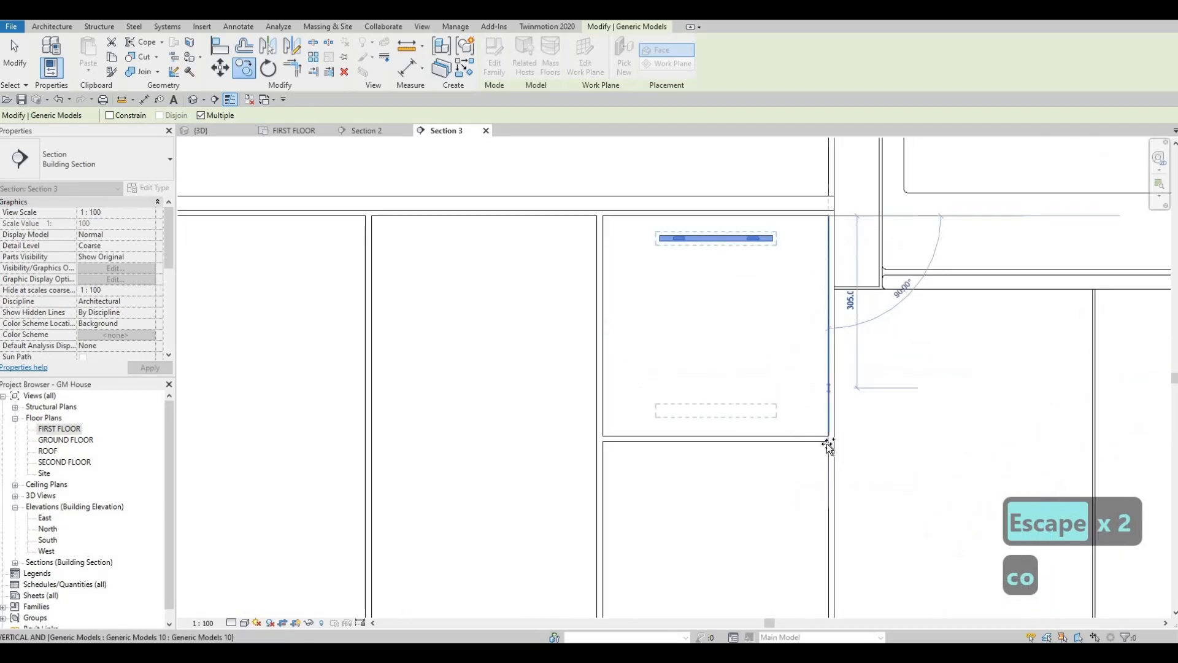
click(828, 442)
scroll(768, 396, down, 2)
key(Escape)
key(Escape)
key(Escape)
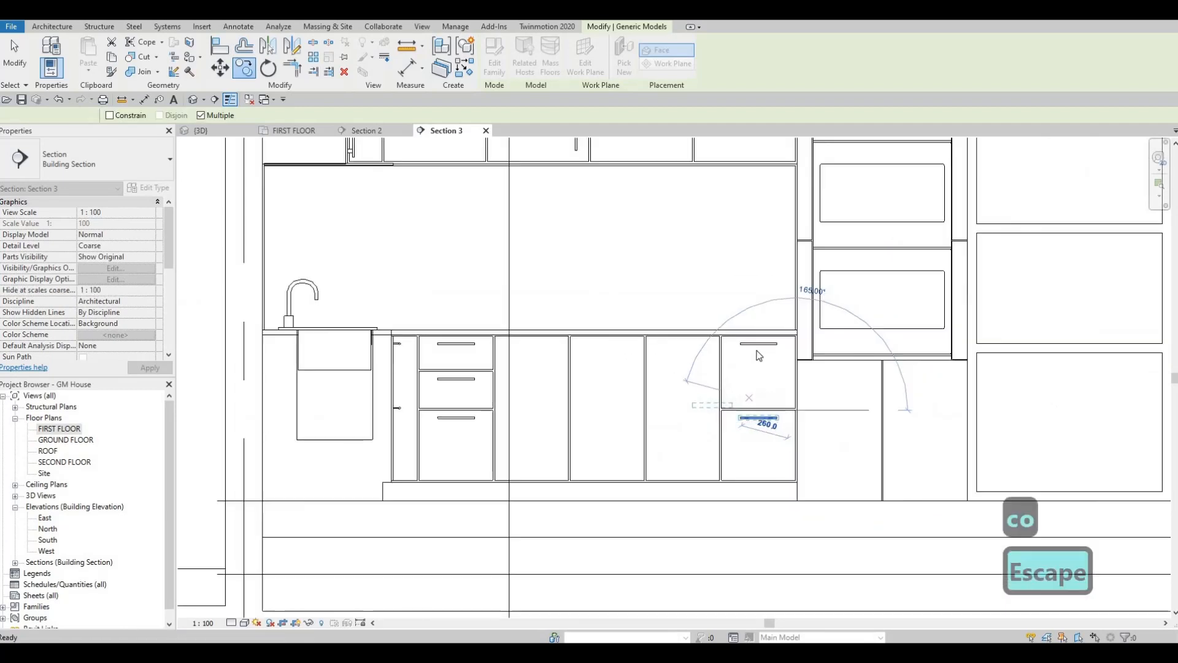
Place two vertical HANDLE instances at elevation 1165, one on each side of the divider between the first two base doors.
click(759, 343)
key(c)
key(s)
scroll(676, 356, up, 3)
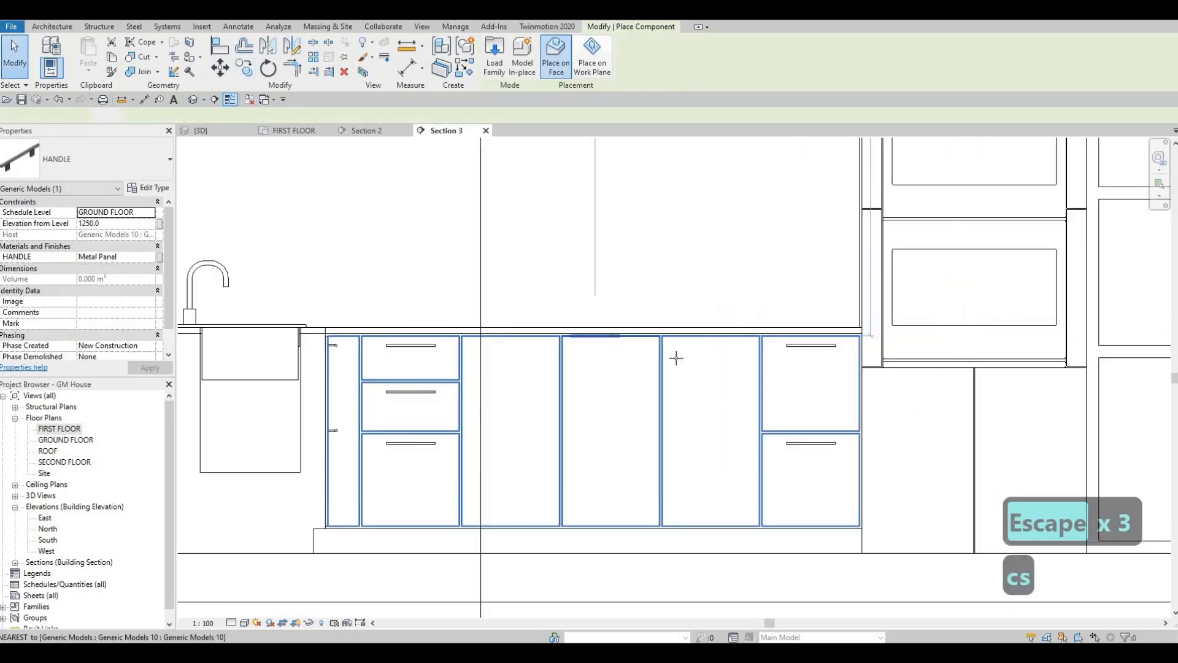
scroll(529, 374, up, 2)
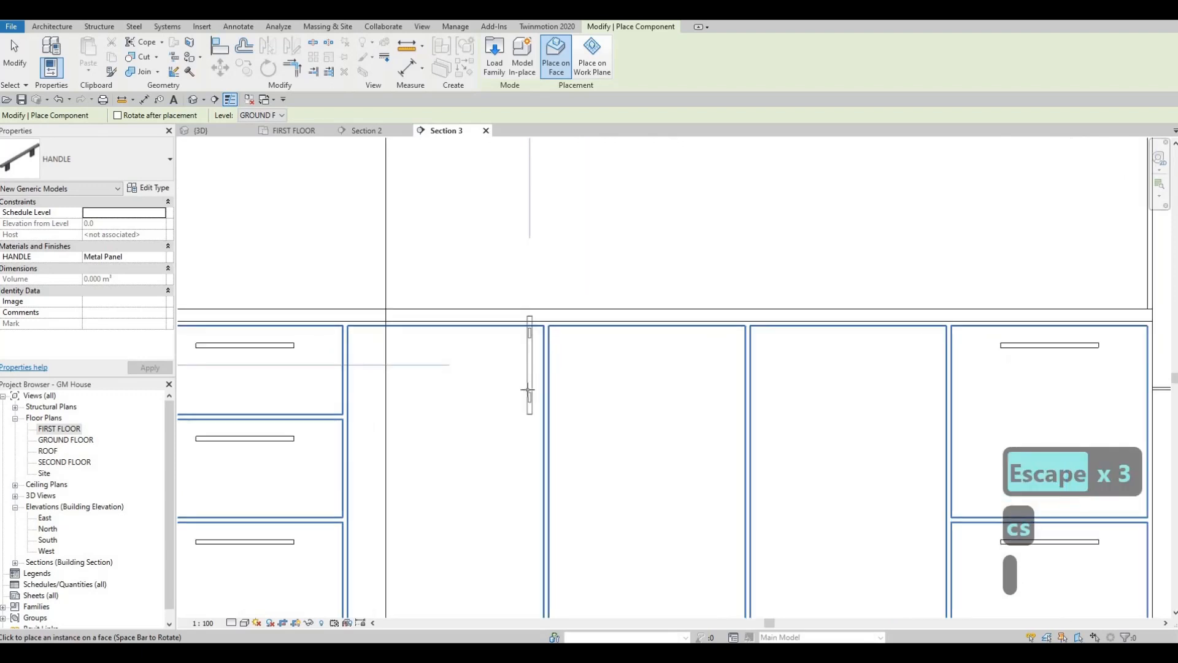
click(560, 390)
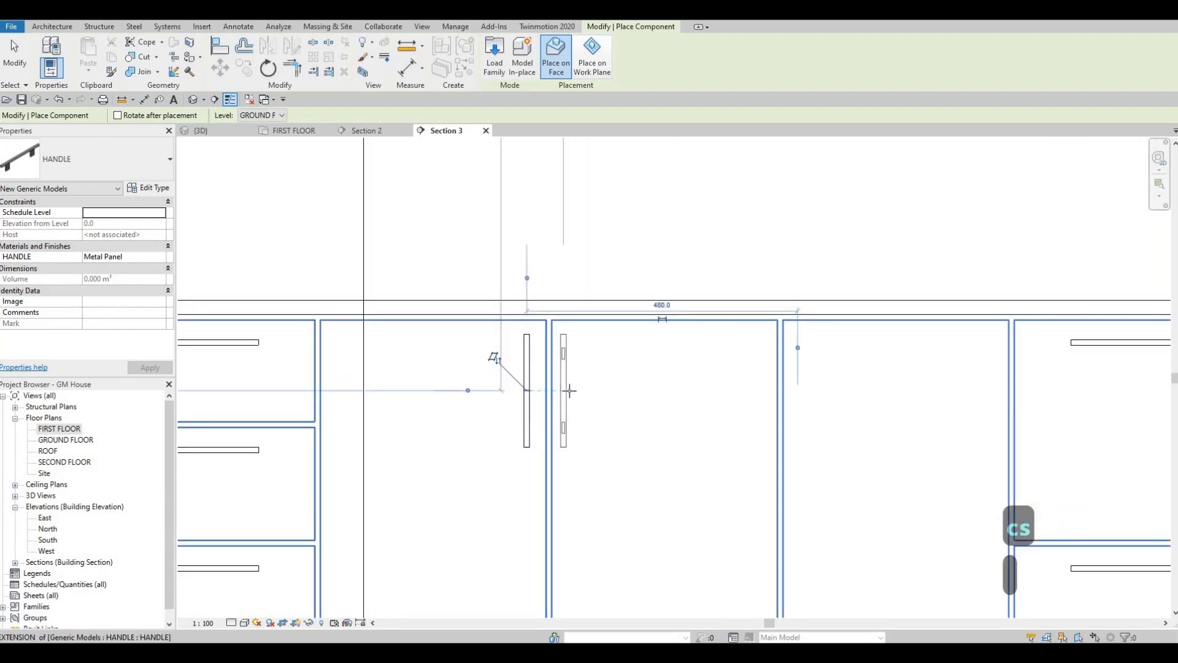
click(564, 393)
key(Escape)
key(Escape)
key(Escape)
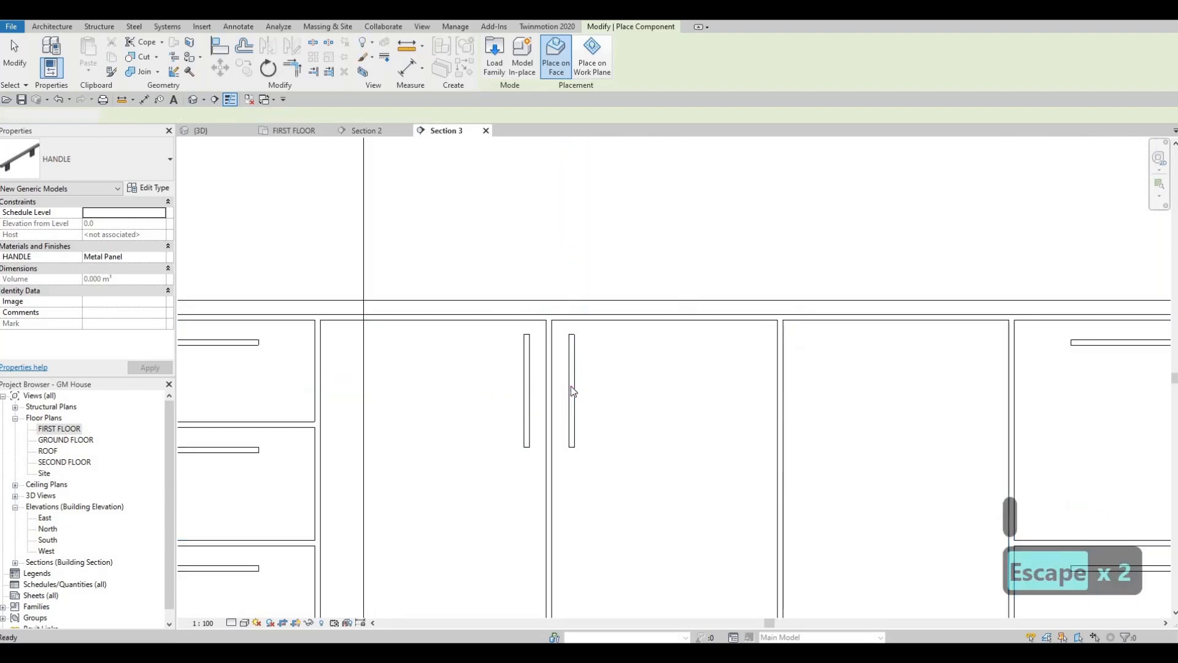
Copy the first base door's vertical handle to the third door, beside the two-drawer unit, using the doors' top corners as references.
click(572, 390)
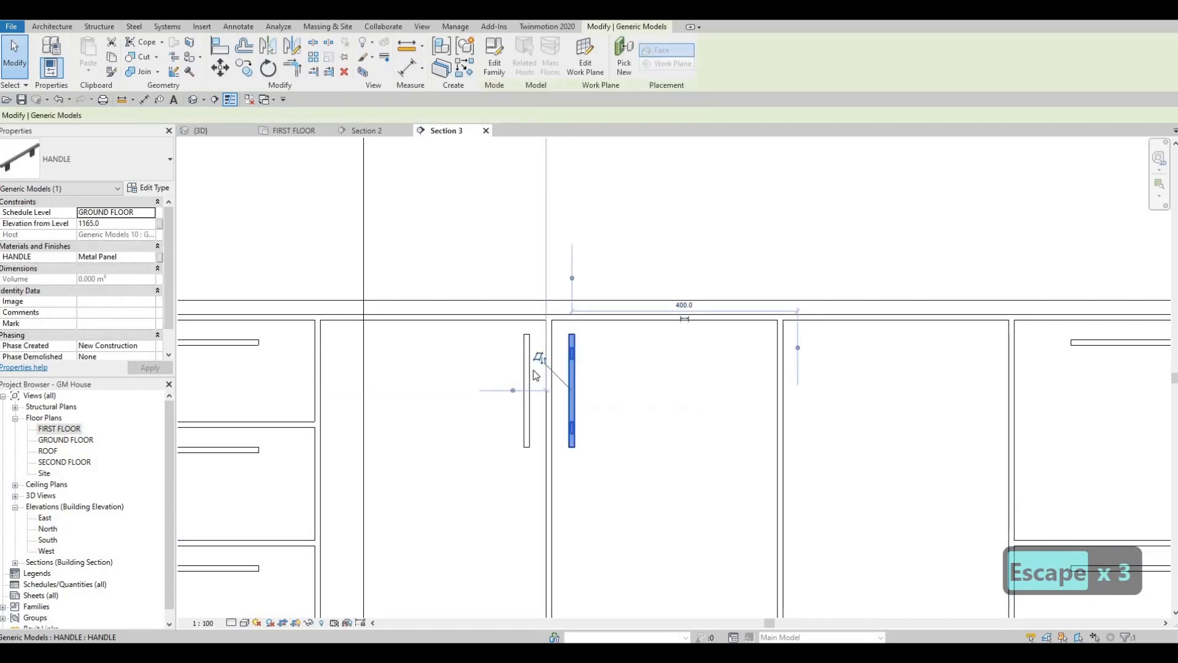
key(Escape)
key(Escape)
click(529, 368)
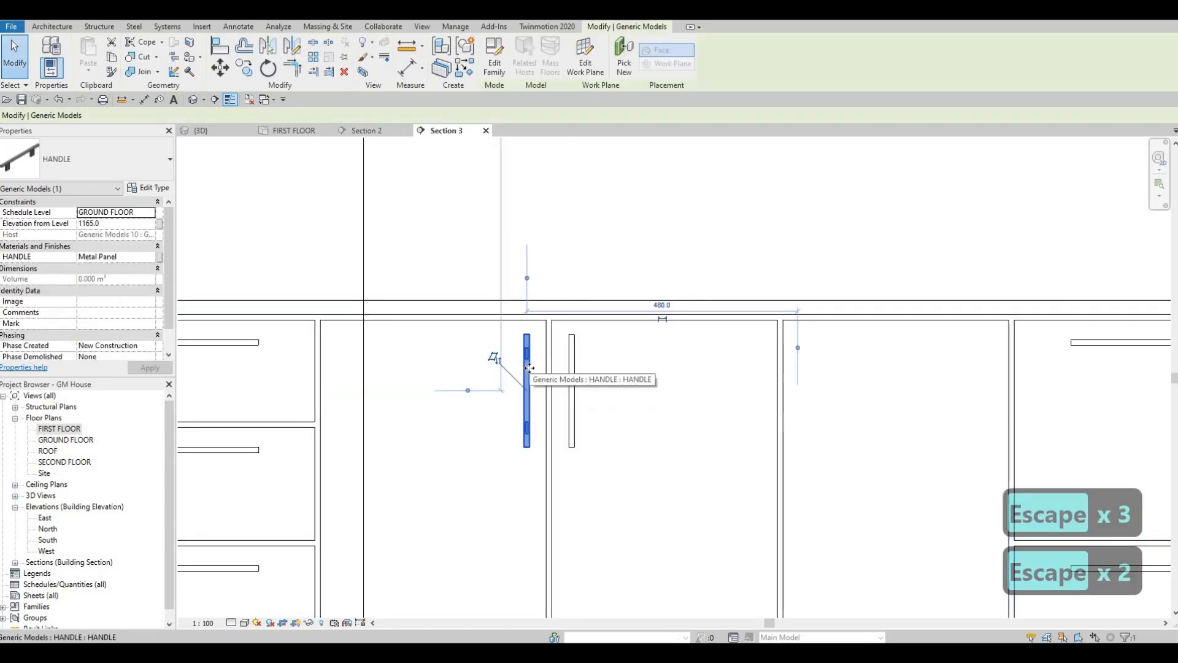
key(c)
click(544, 322)
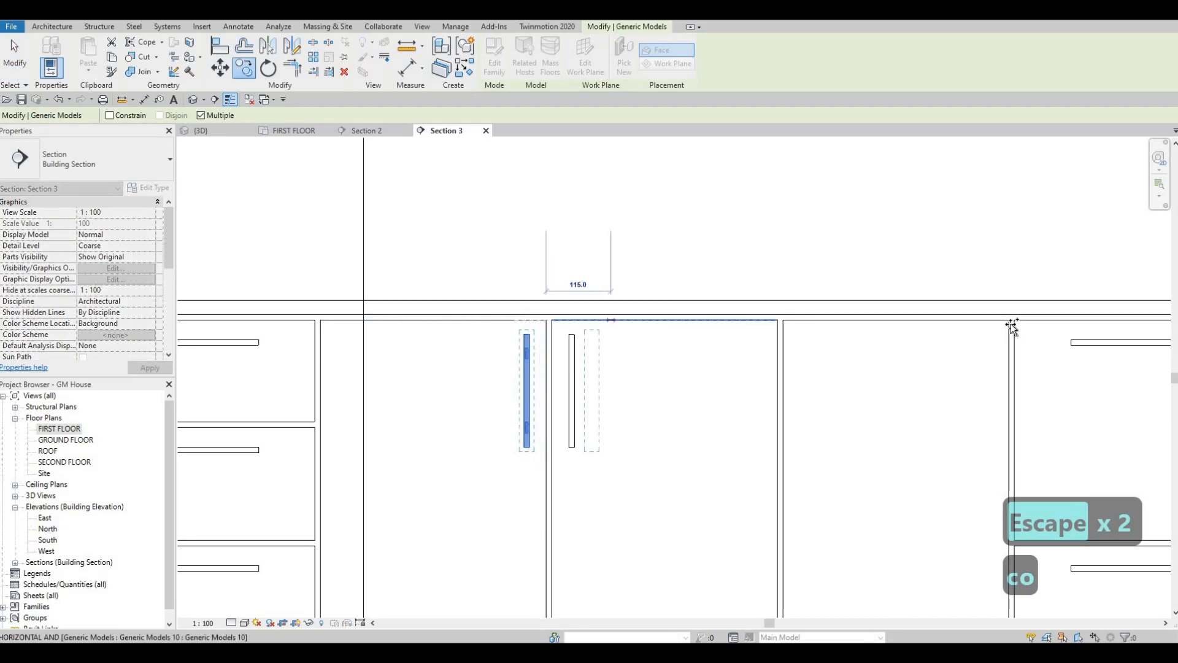
click(790, 323)
scroll(721, 281, down, 8)
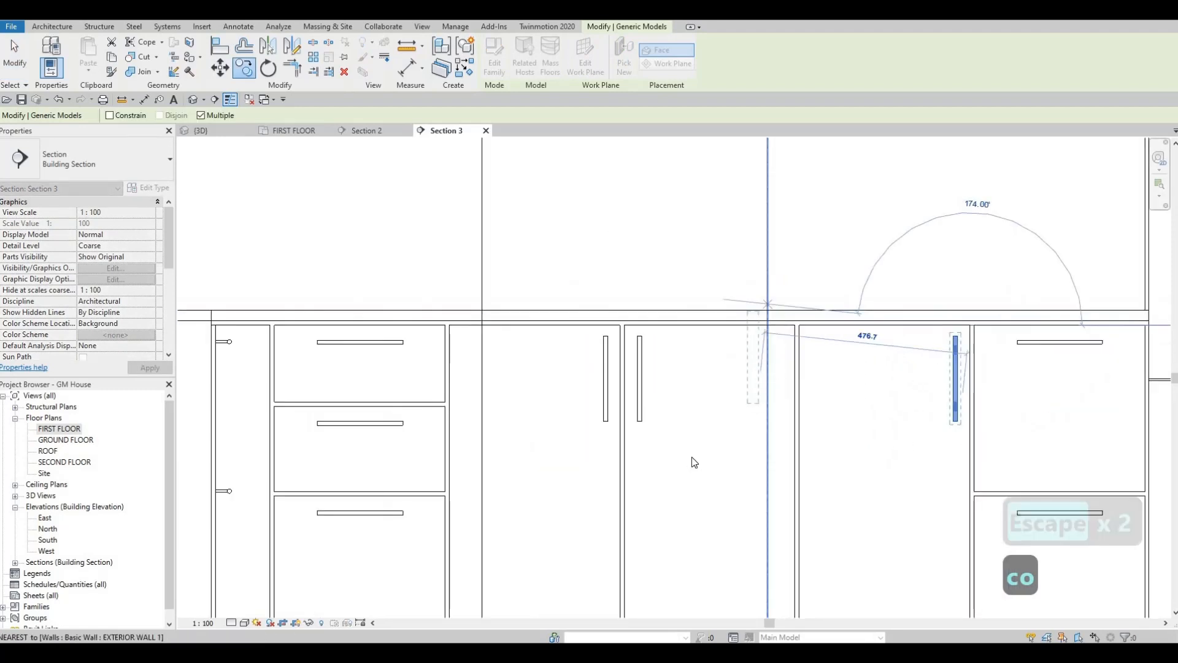
key(Escape)
key(Escape)
Move the existing wall cabinet handle to the first full-width door, near its divider and level with the corner cabinet's handle.
scroll(651, 276, up, 2)
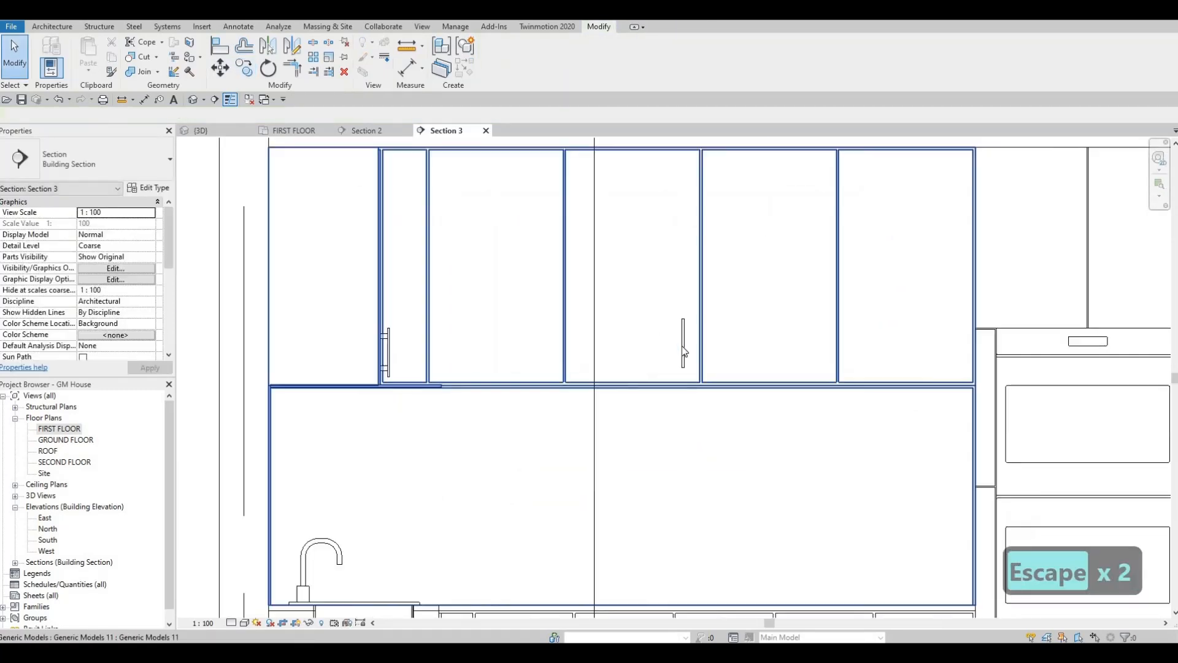
drag(684, 351, 541, 351)
drag(528, 391, 526, 388)
key(Escape)
key(Escape)
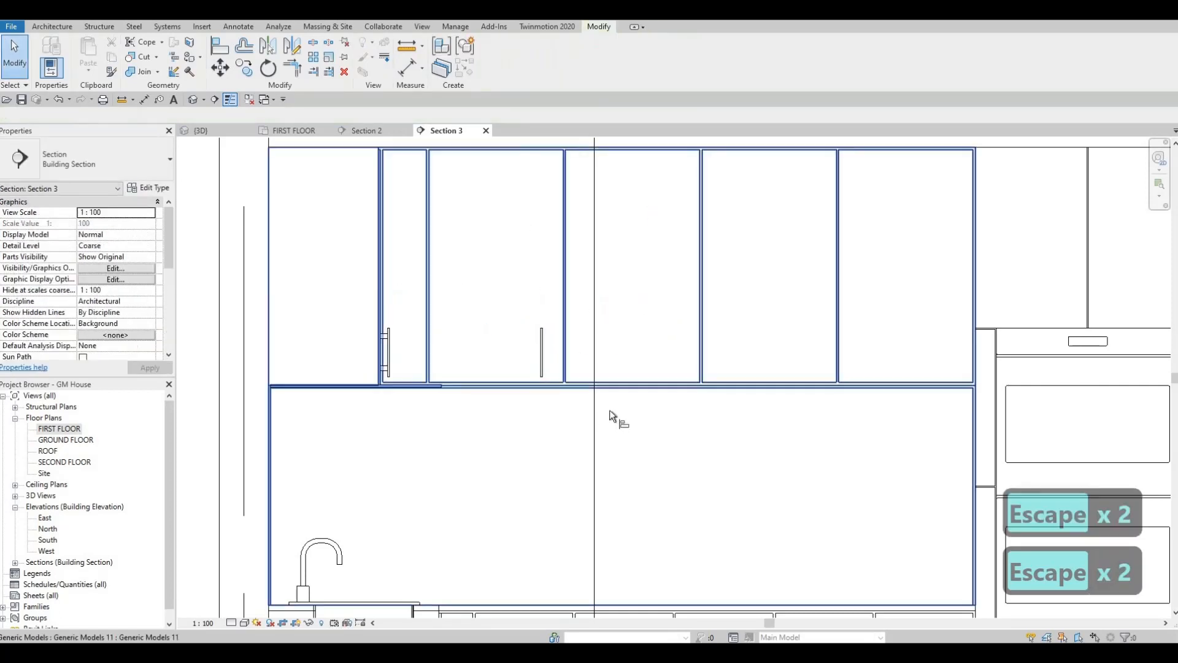
Align the moved wall cabinet handle with the centre of the corner cabinet's handle.
key(a)
key(l)
click(385, 349)
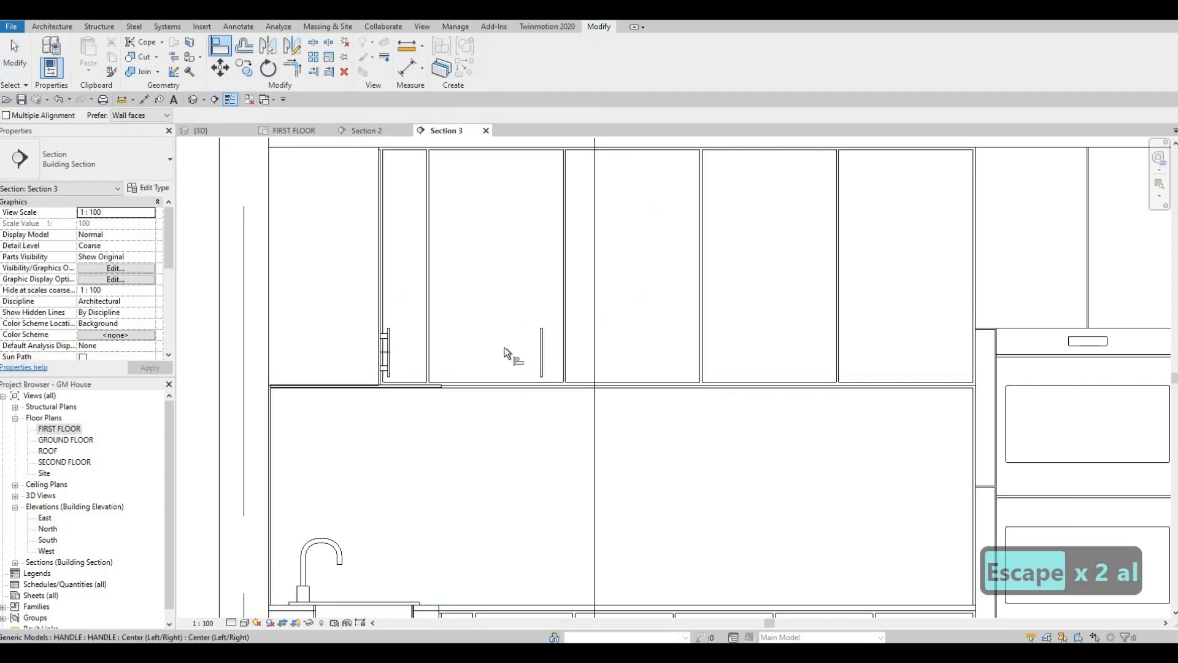
click(542, 352)
scroll(552, 346, up, 3)
key(Escape)
key(Escape)
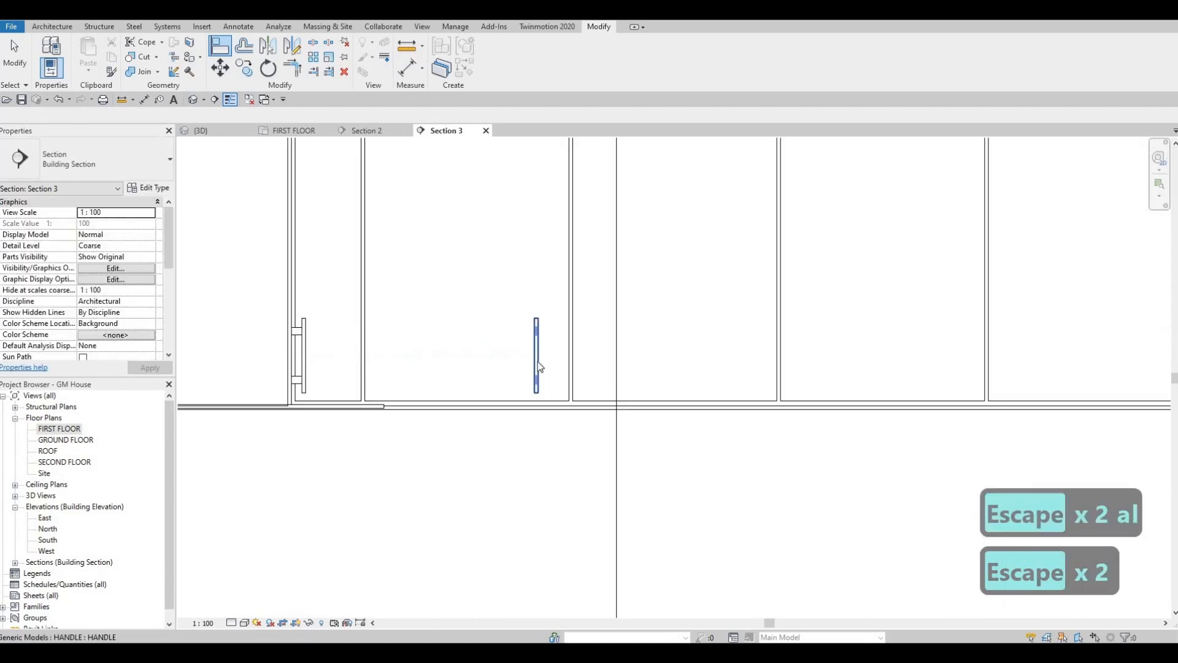
Nudge the handle on the first full-width wall cabinet door sideways, closer to the divider with the second door.
click(537, 361)
key(Escape)
key(Escape)
key(Escape)
key(Escape)
key(Escape)
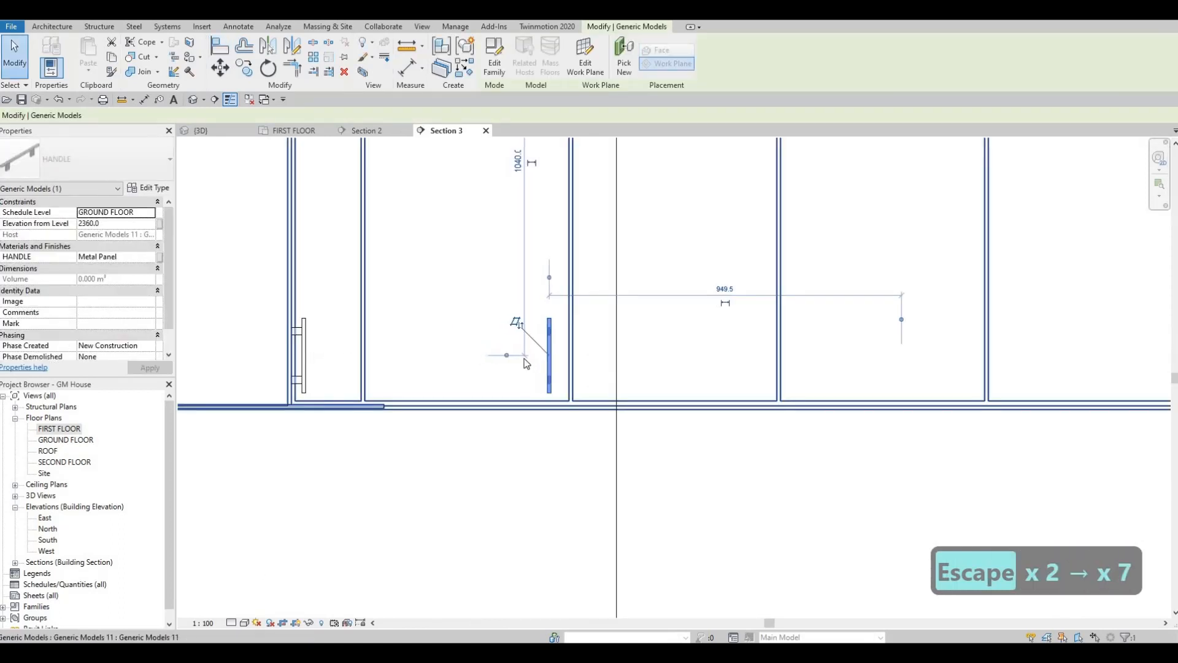
key(Escape)
key(Escape)
Copy the first full-width wall cabinet door's handle across the divider onto the second door, keeping it at the same height.
click(551, 354)
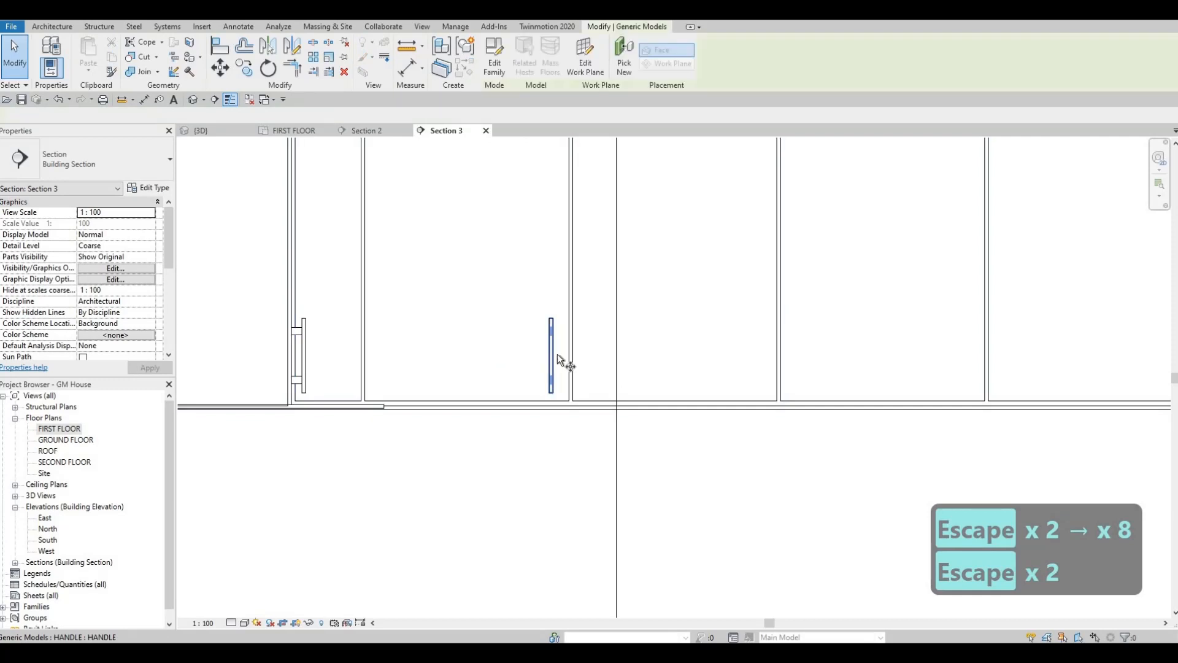
key(c)
key(o)
click(554, 355)
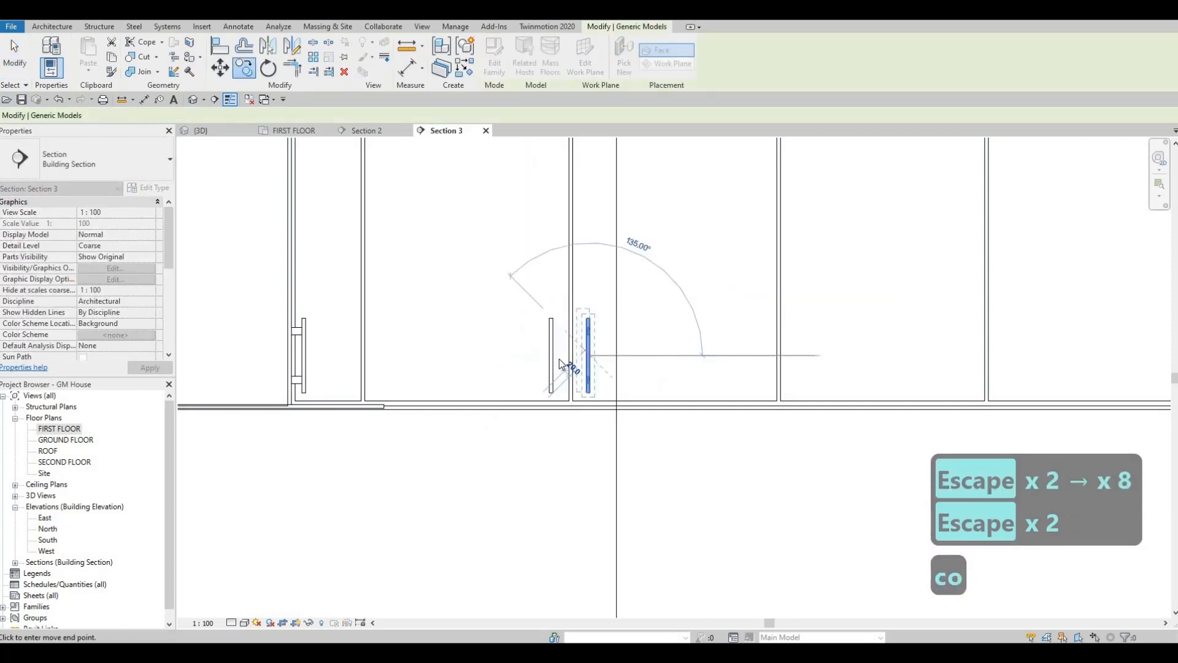
key(Escape)
key(Escape)
key(Escape)
Copy both wall cabinet handles 1160 mm horizontally to the divider between the third and fourth full-width doors, using the dividers' lower corners as references.
click(551, 354)
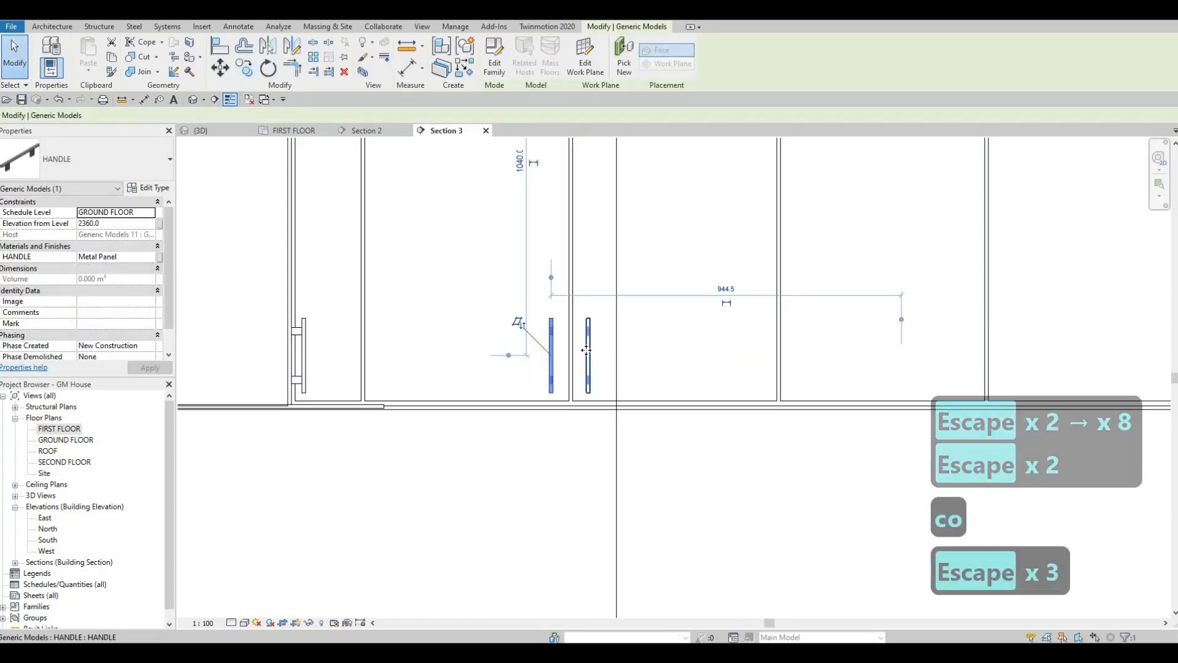
ctrl+click(586, 350)
key(c)
key(o)
scroll(577, 400, up, 2)
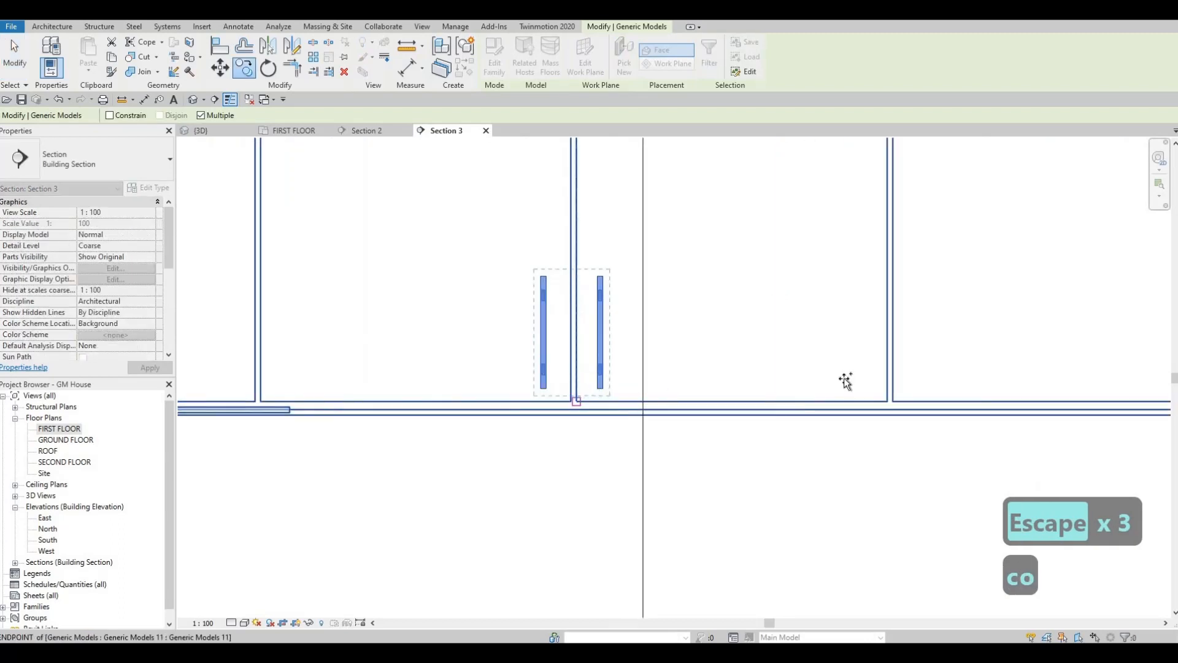
click(577, 401)
scroll(705, 393, down, 5)
middle_drag(884, 394, 613, 396)
scroll(705, 398, up, 1)
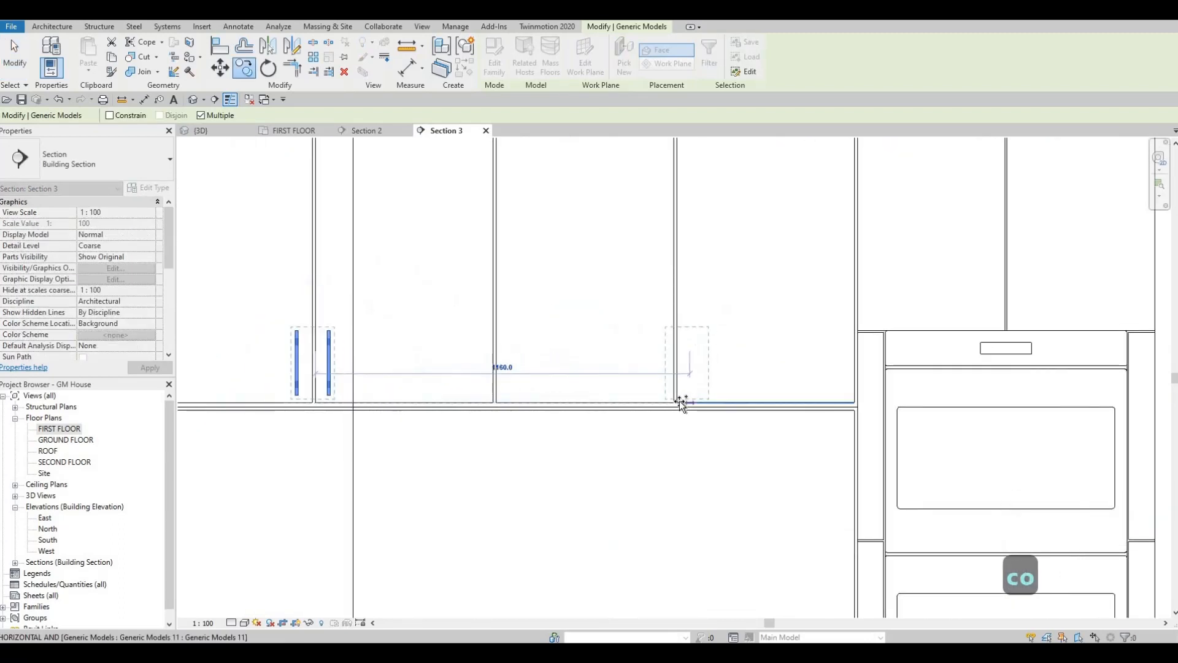
scroll(800, 356, down, 5)
key(Escape)
key(Escape)
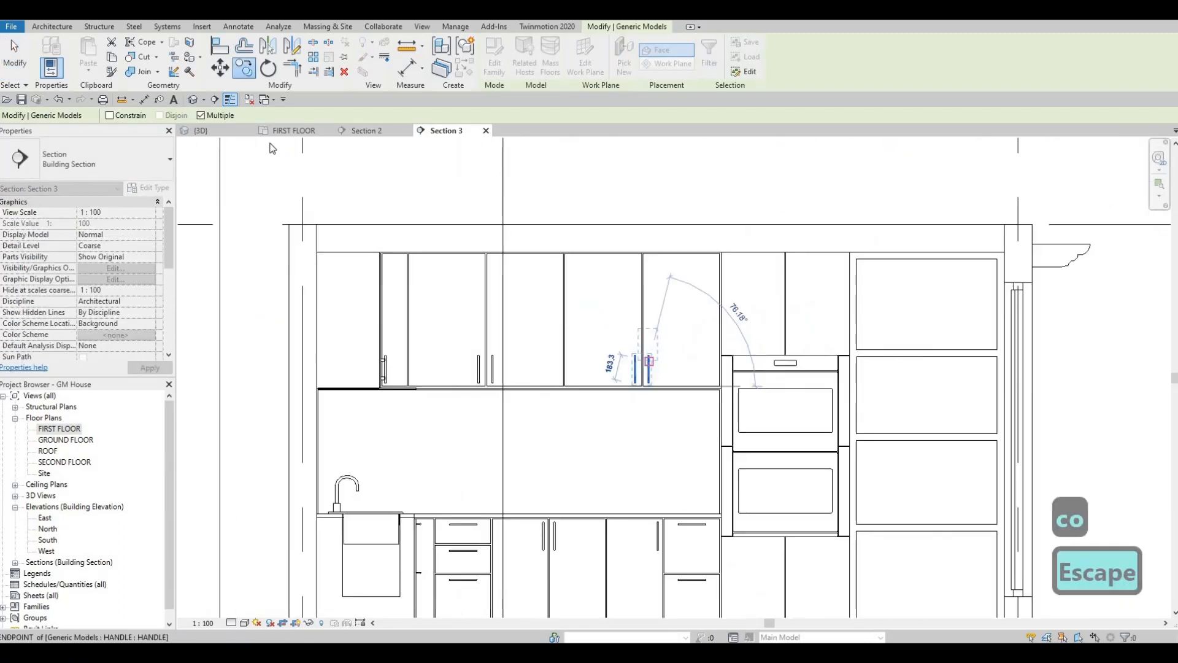
key(Escape)
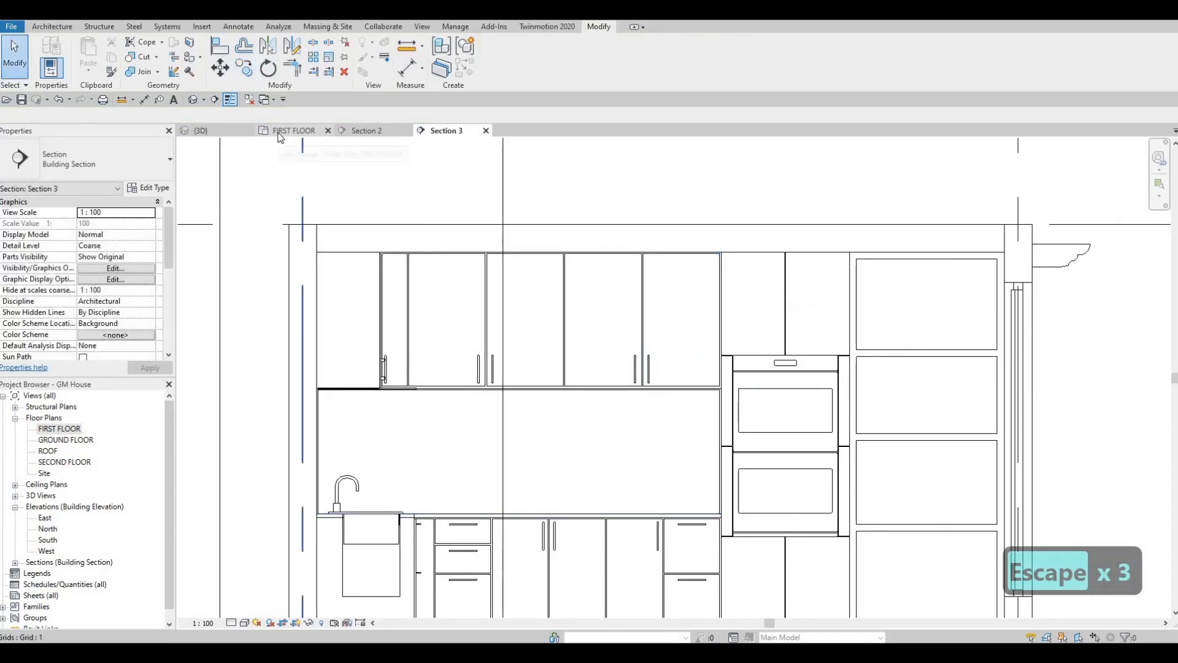
Examine the handles on the kitchen wall and base cabinets in the 3D view.
click(215, 130)
scroll(499, 384, down, 2)
scroll(501, 386, down, 6)
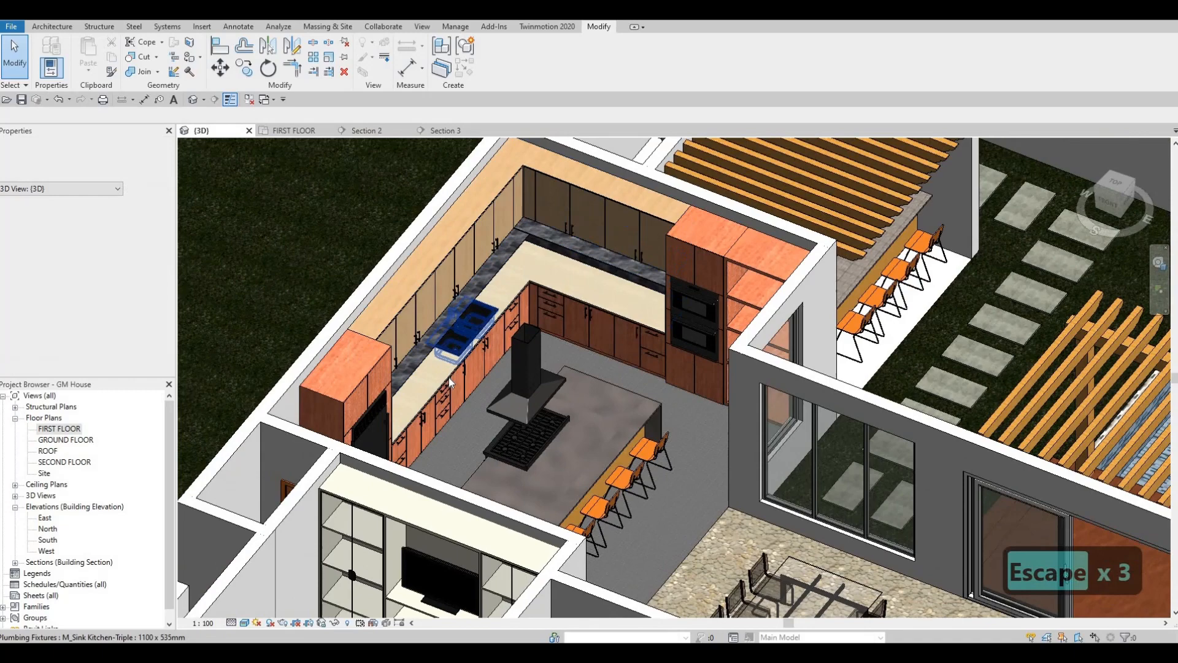
shift+middle_drag(449, 381, 686, 497)
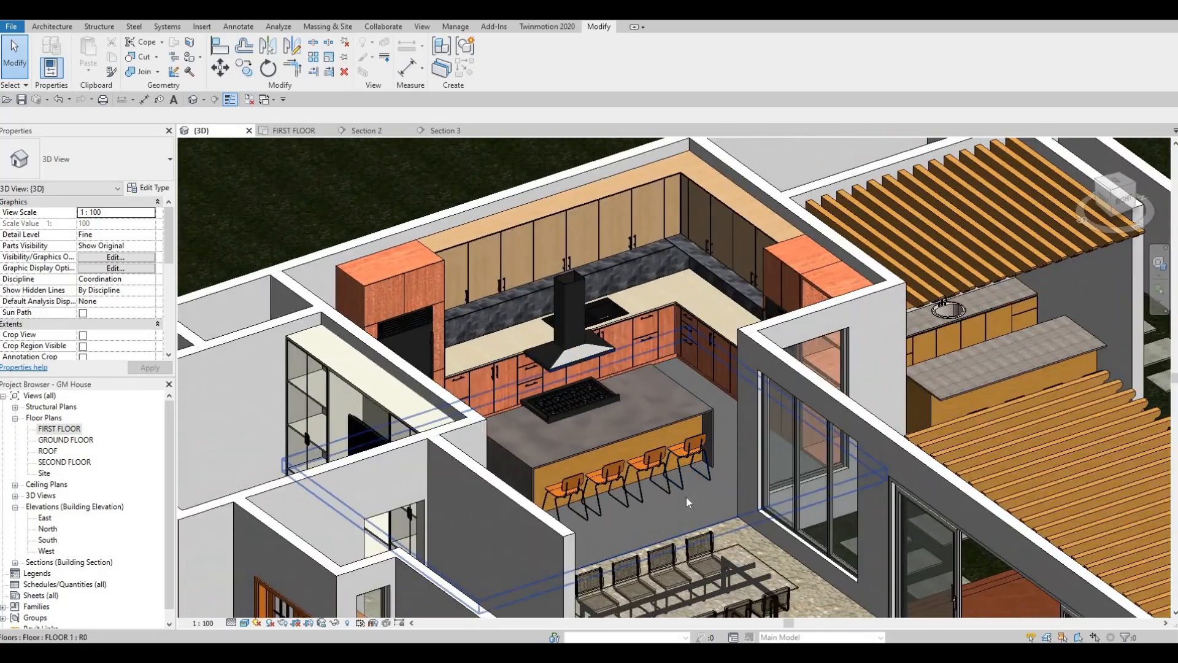